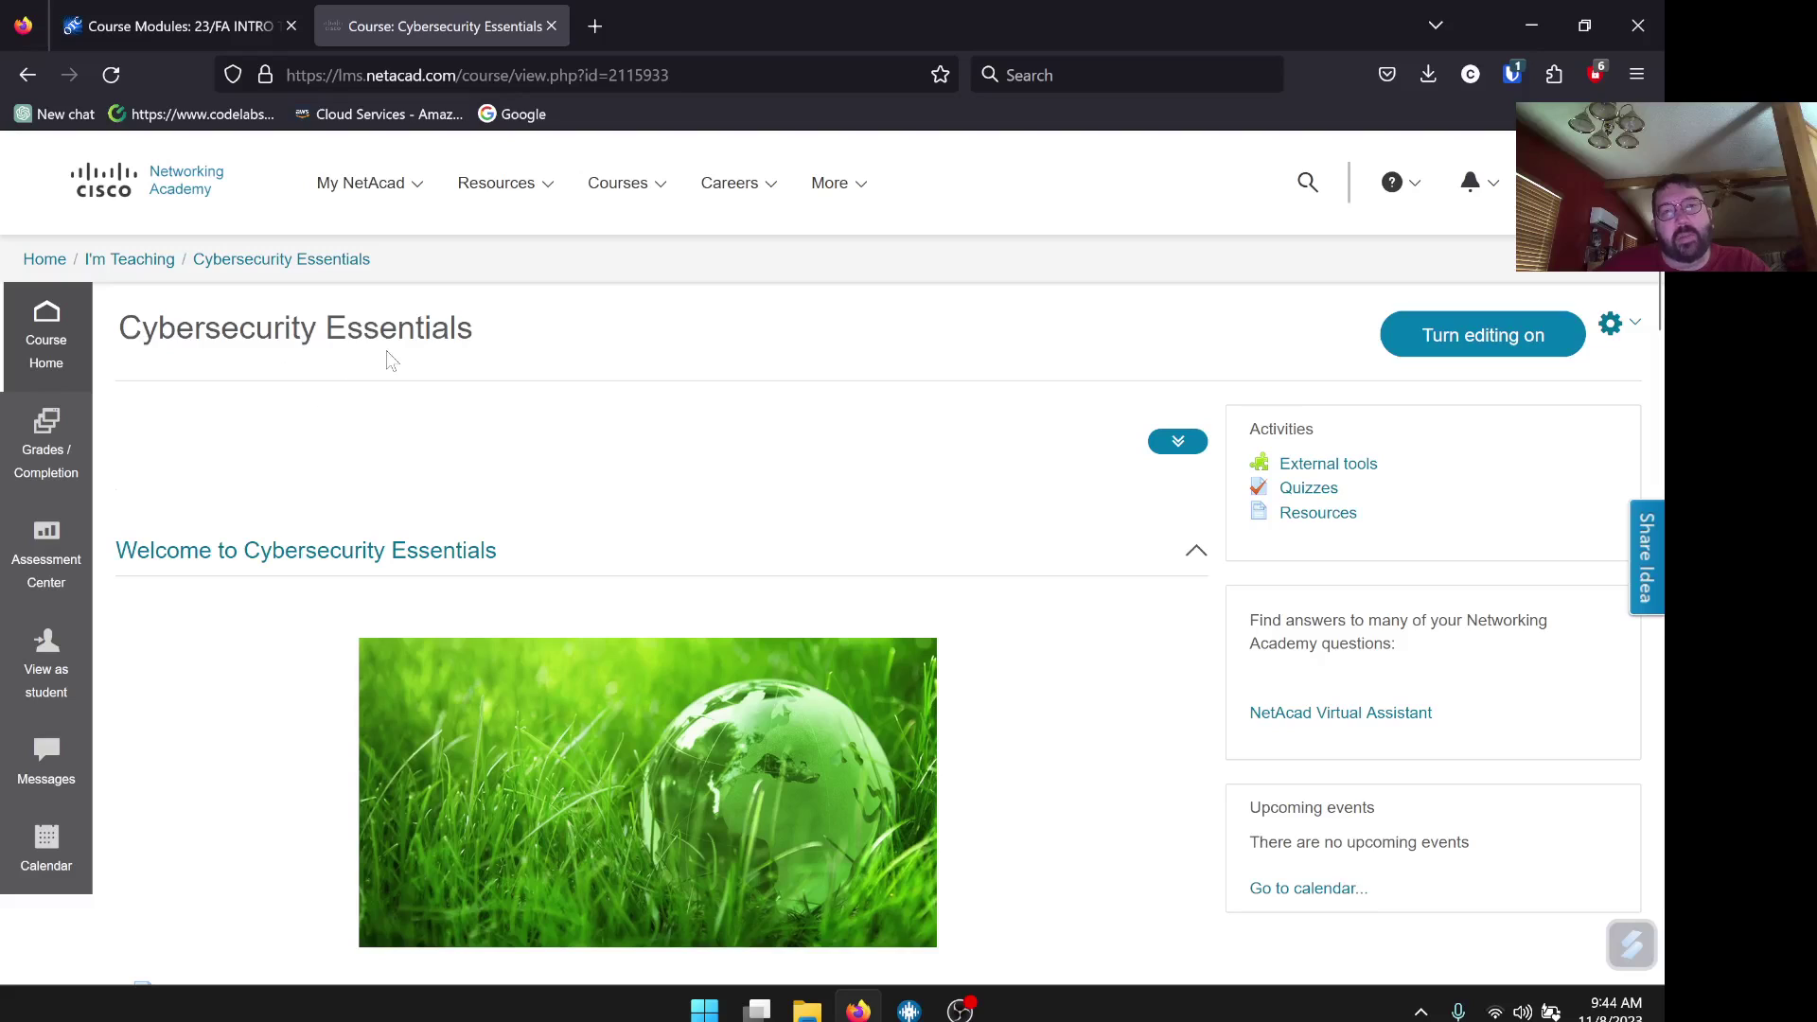
# Launch Chapter 1 of the Cybersecurity Essentials course.
pyautogui.scroll(-10, 1030, 563)
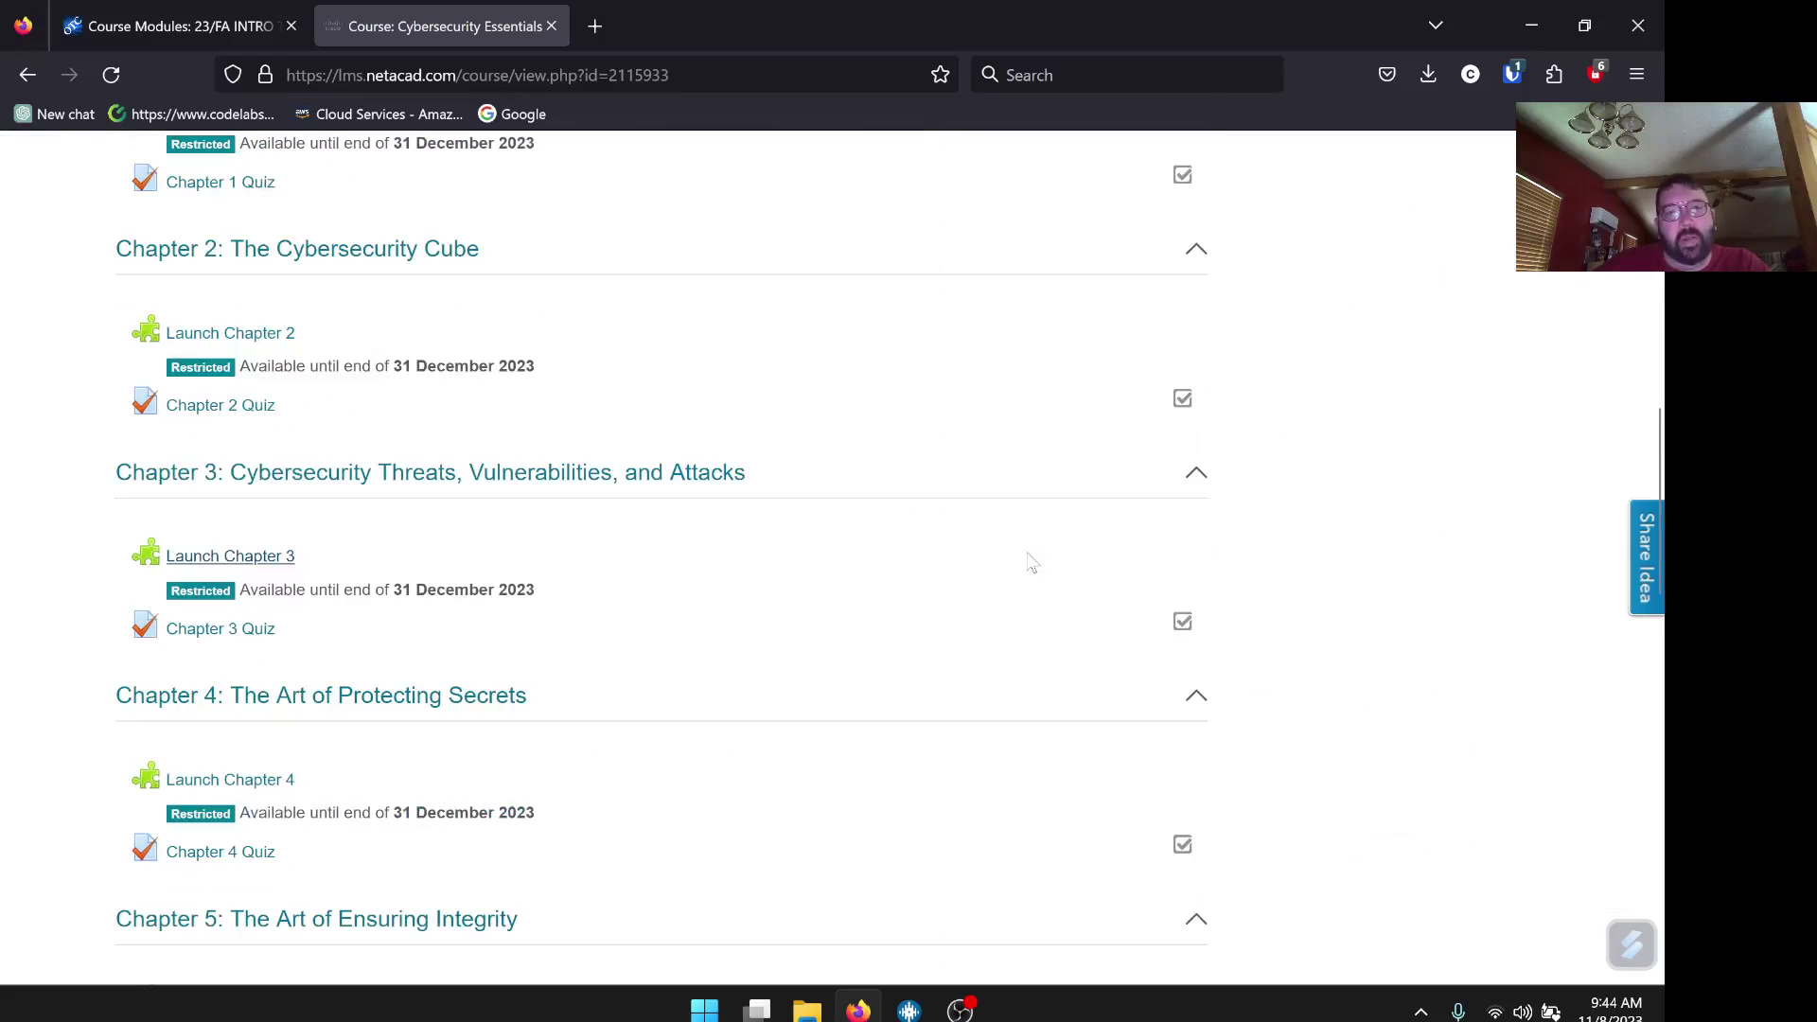
pyautogui.scroll(3, 994, 530)
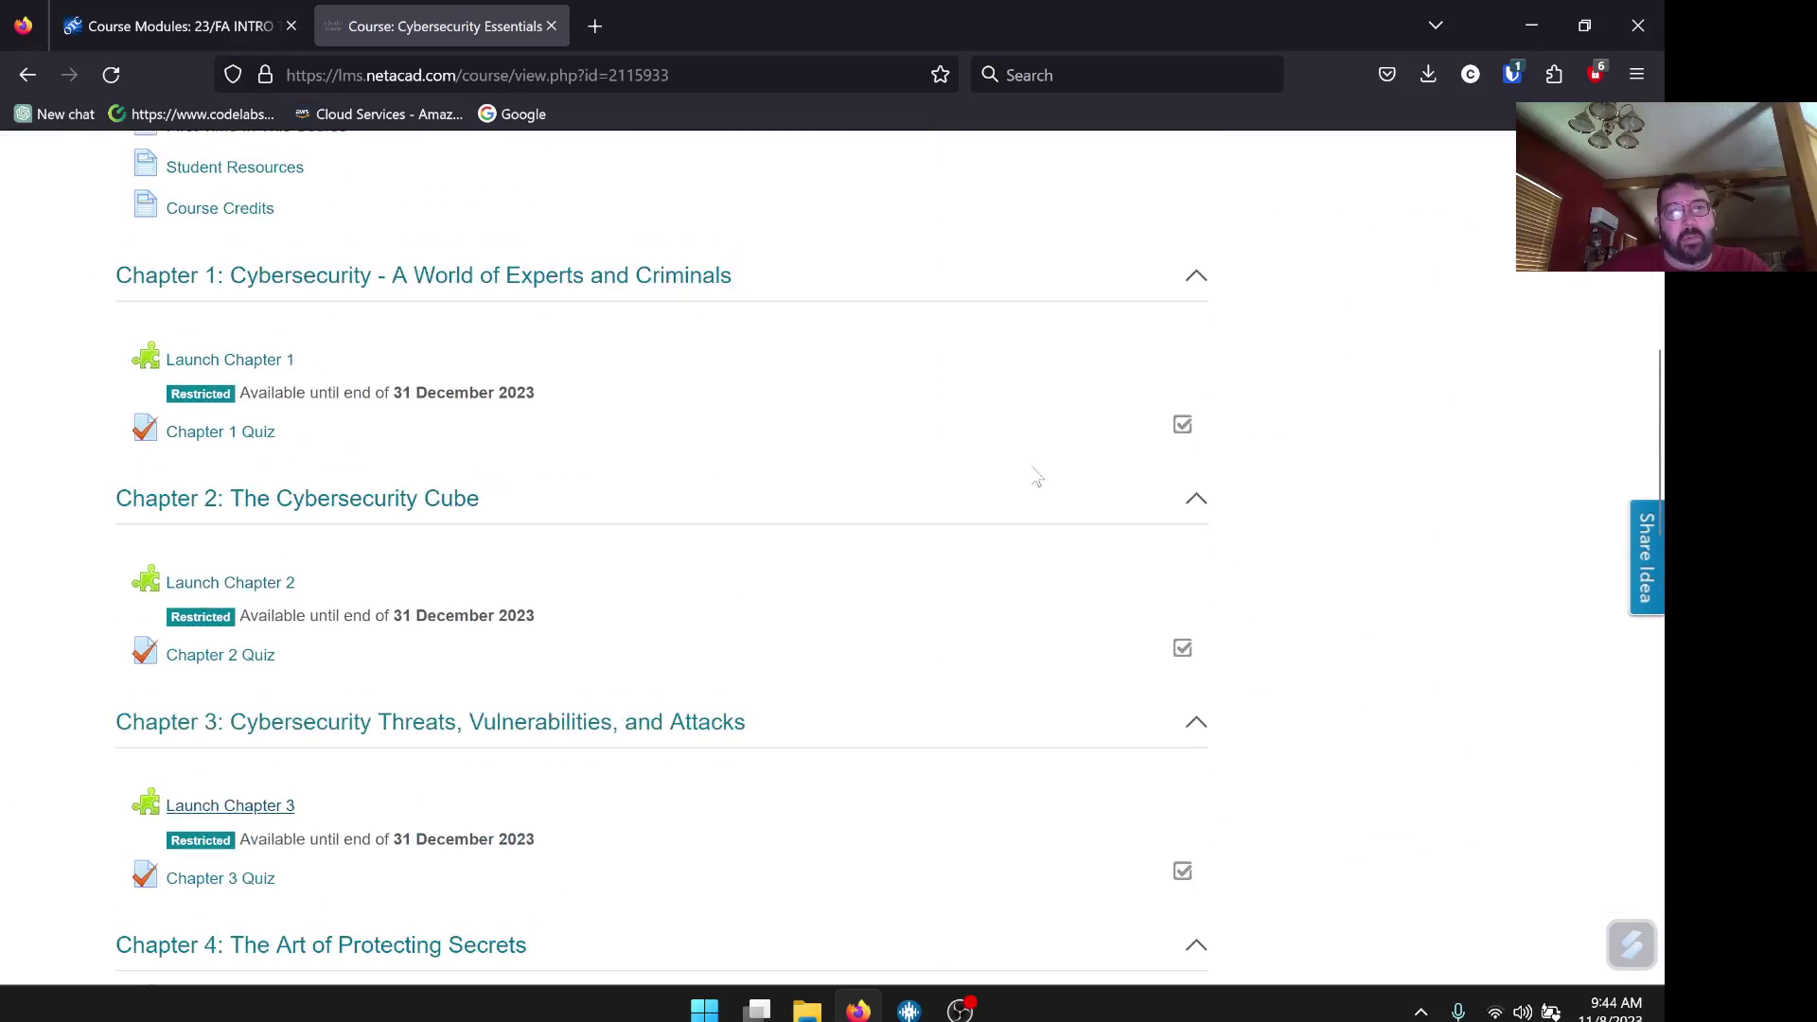
pyautogui.click(195, 358)
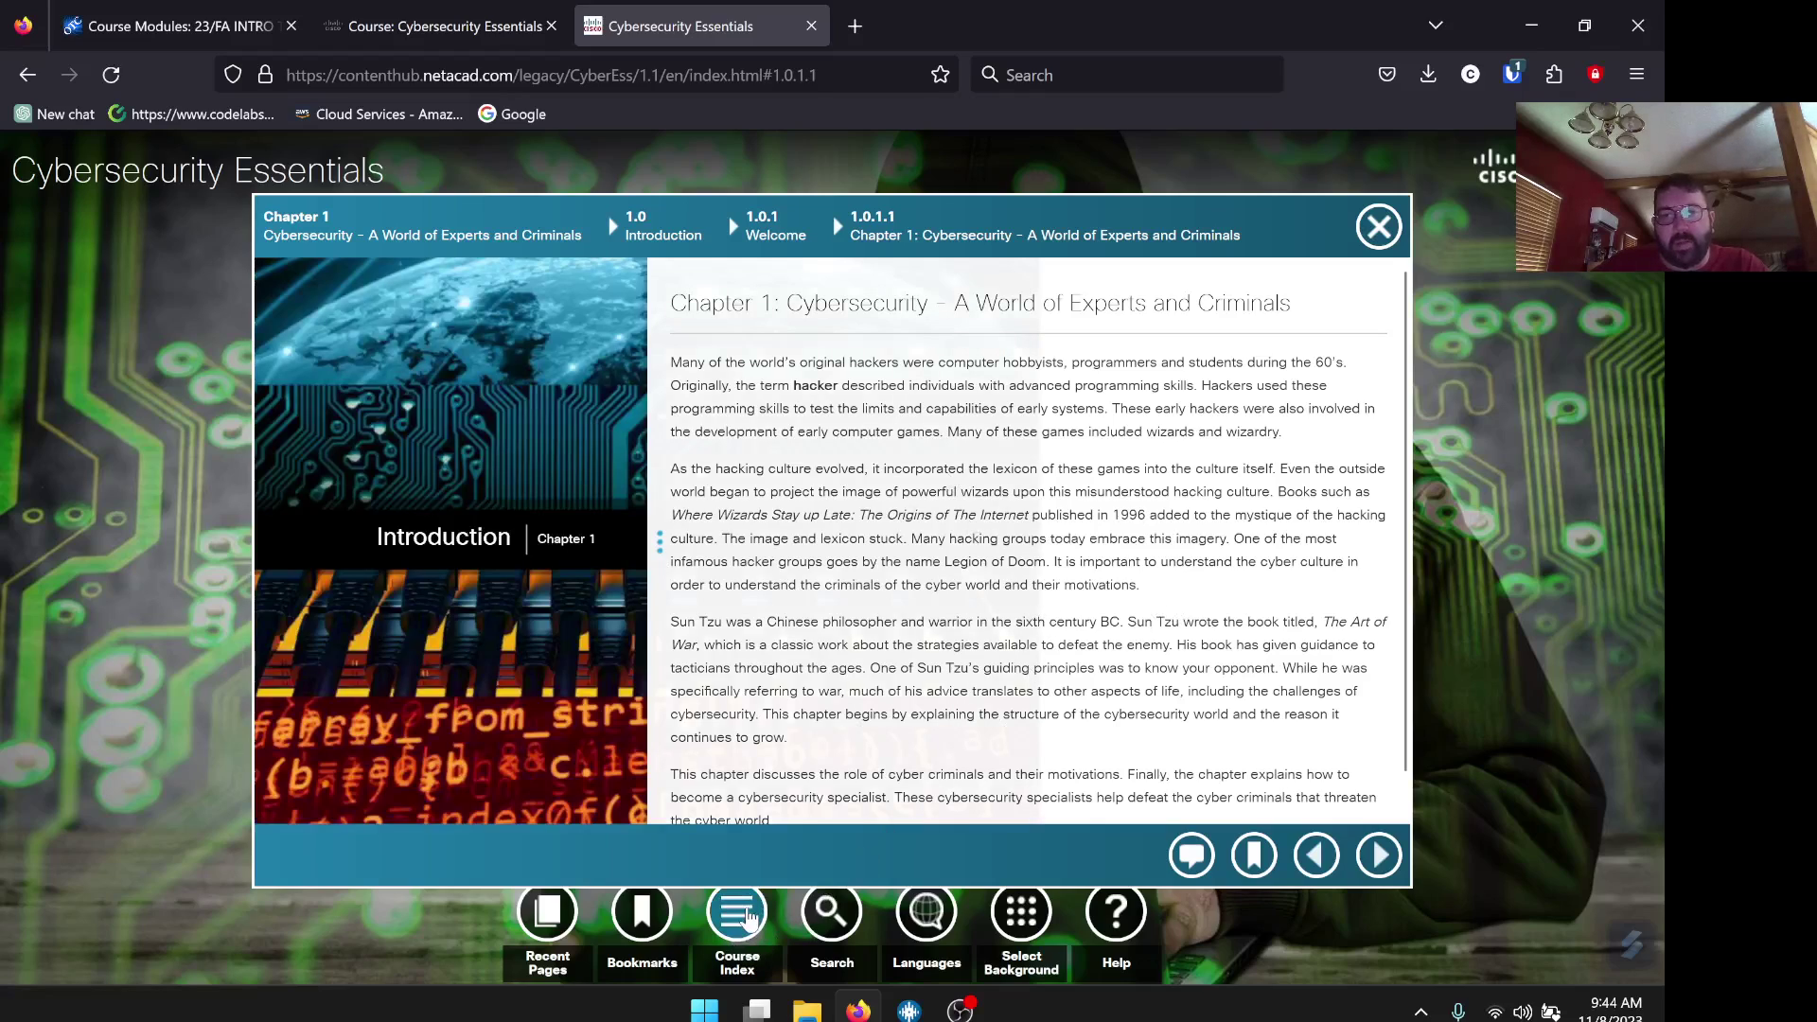
# Open activity 6.2.3.8 Packet Tracer – Router and Switch Redundancy from the course's Packet Tracer Index.
pyautogui.click(748, 918)
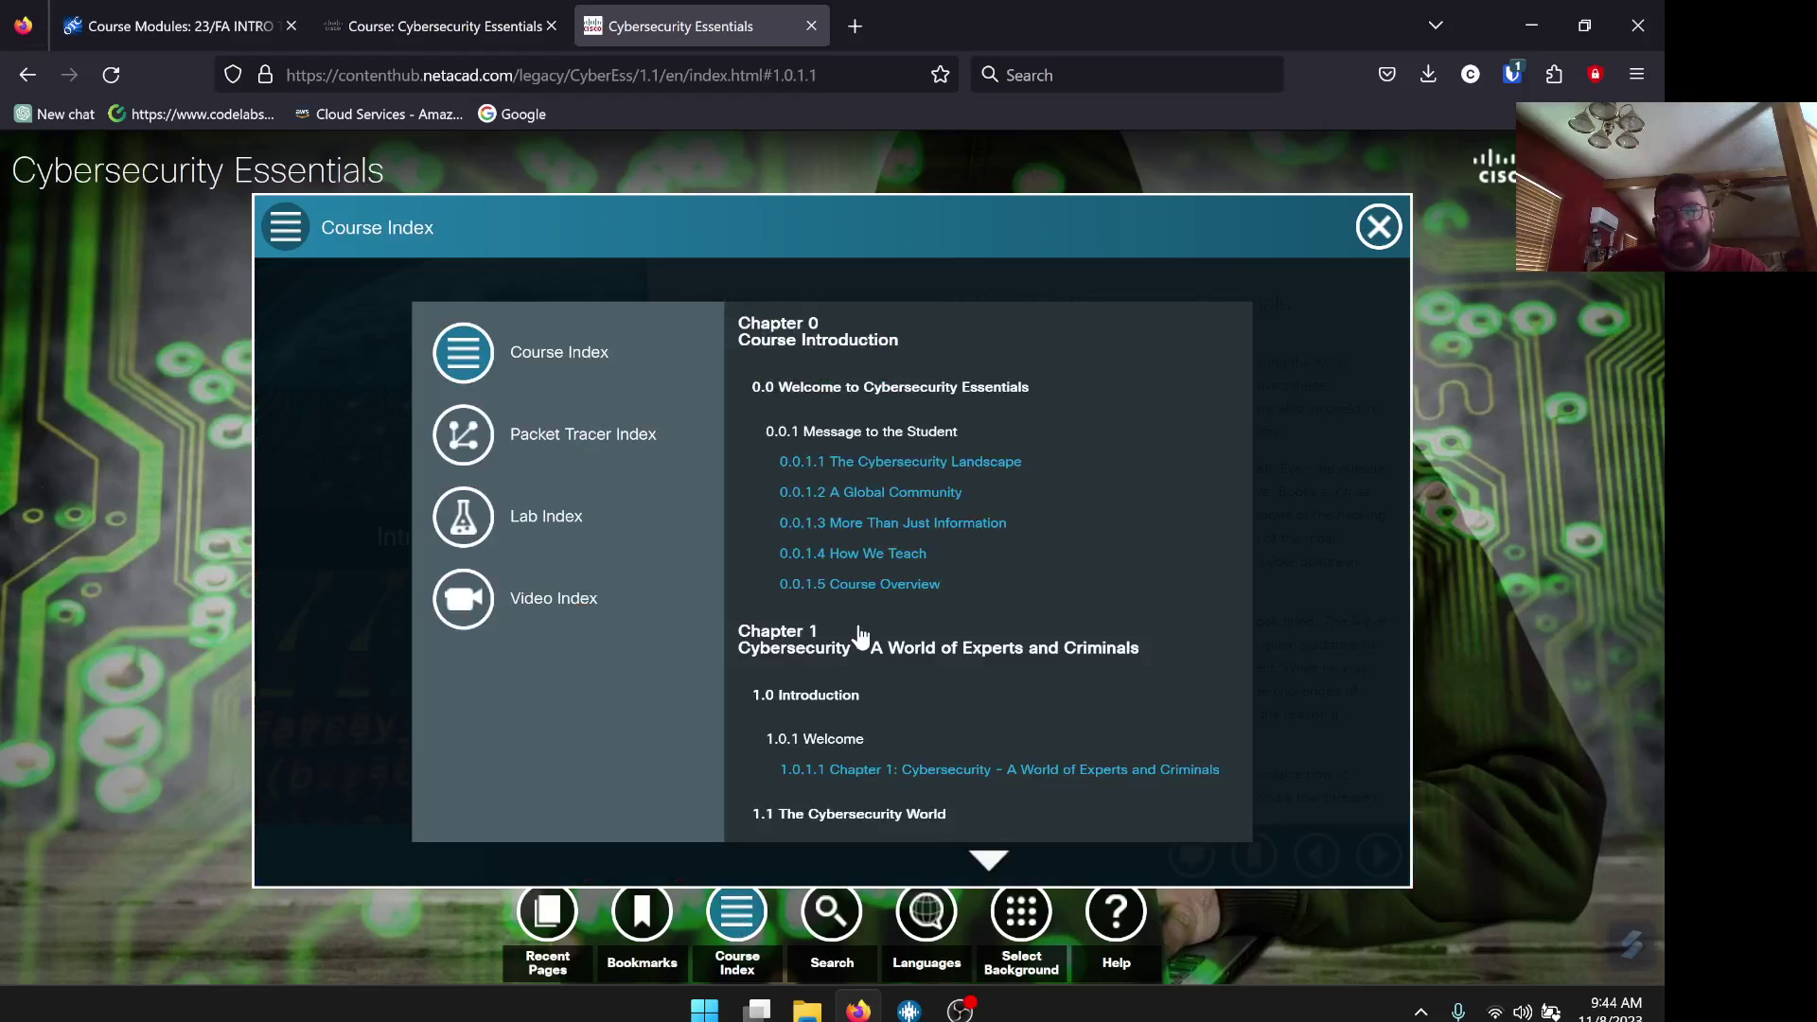
pyautogui.click(473, 440)
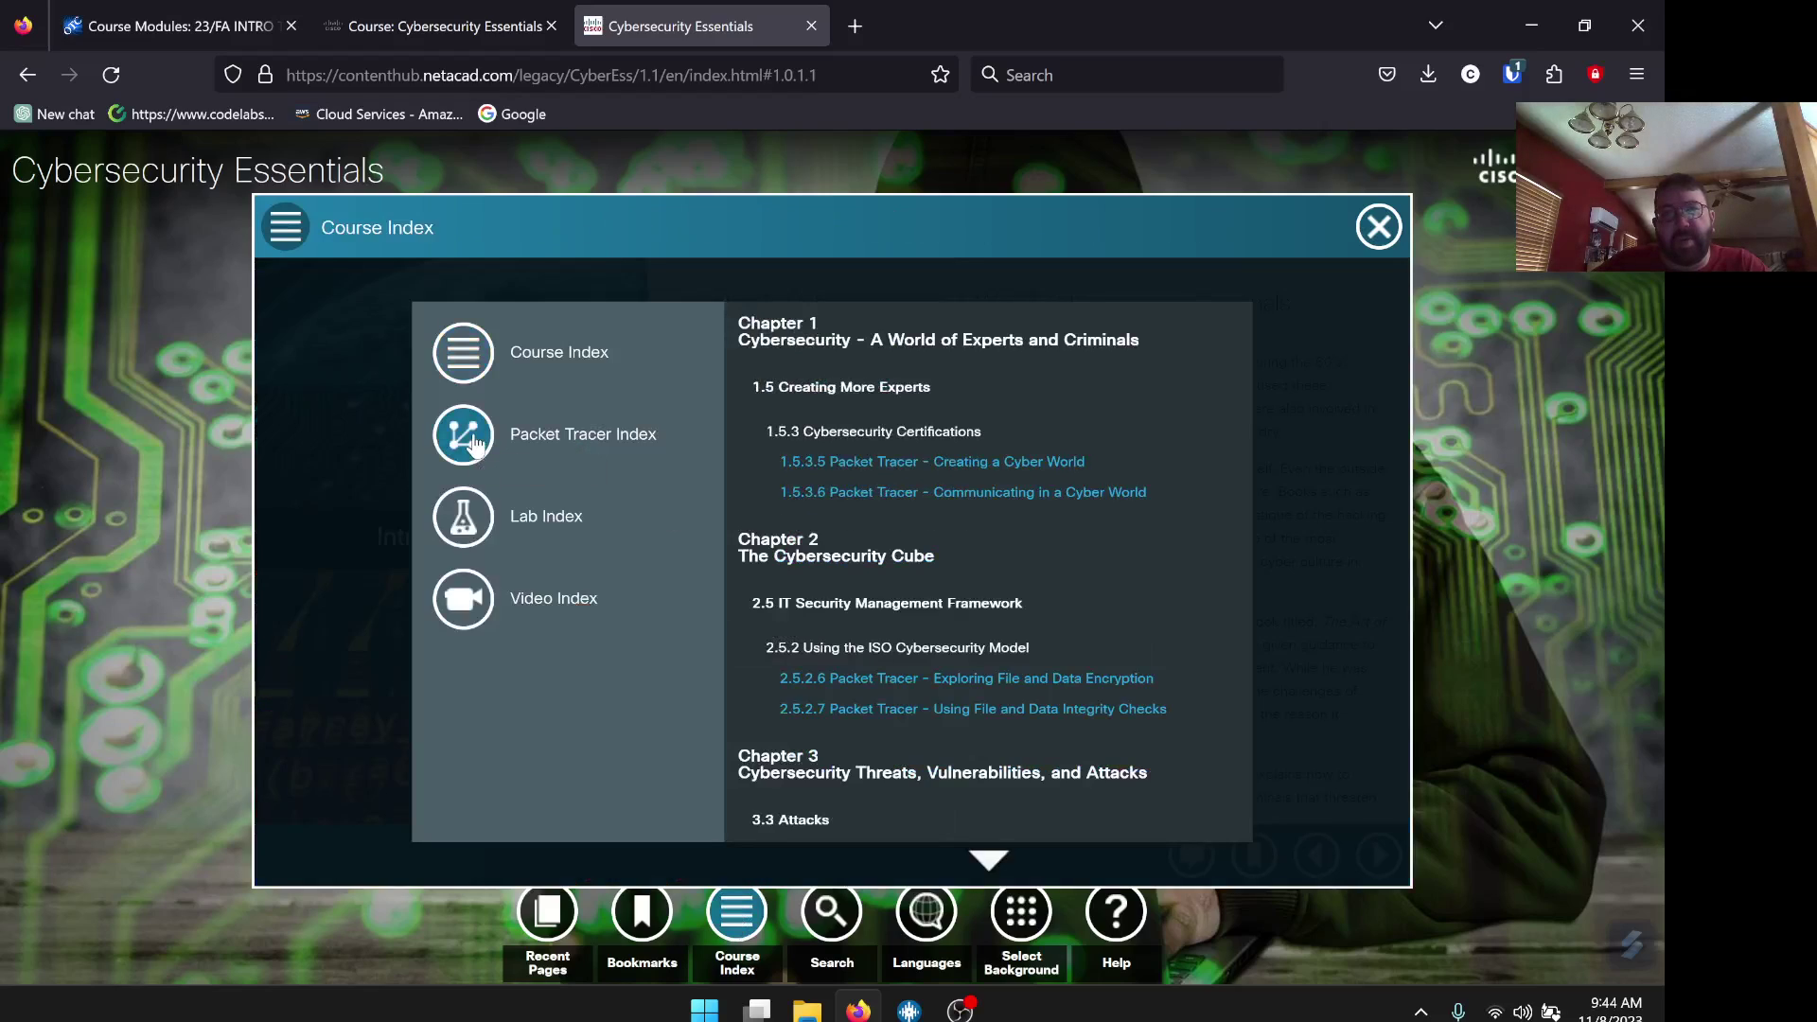
pyautogui.scroll(-10, 1069, 535)
pyautogui.scroll(2, 1086, 538)
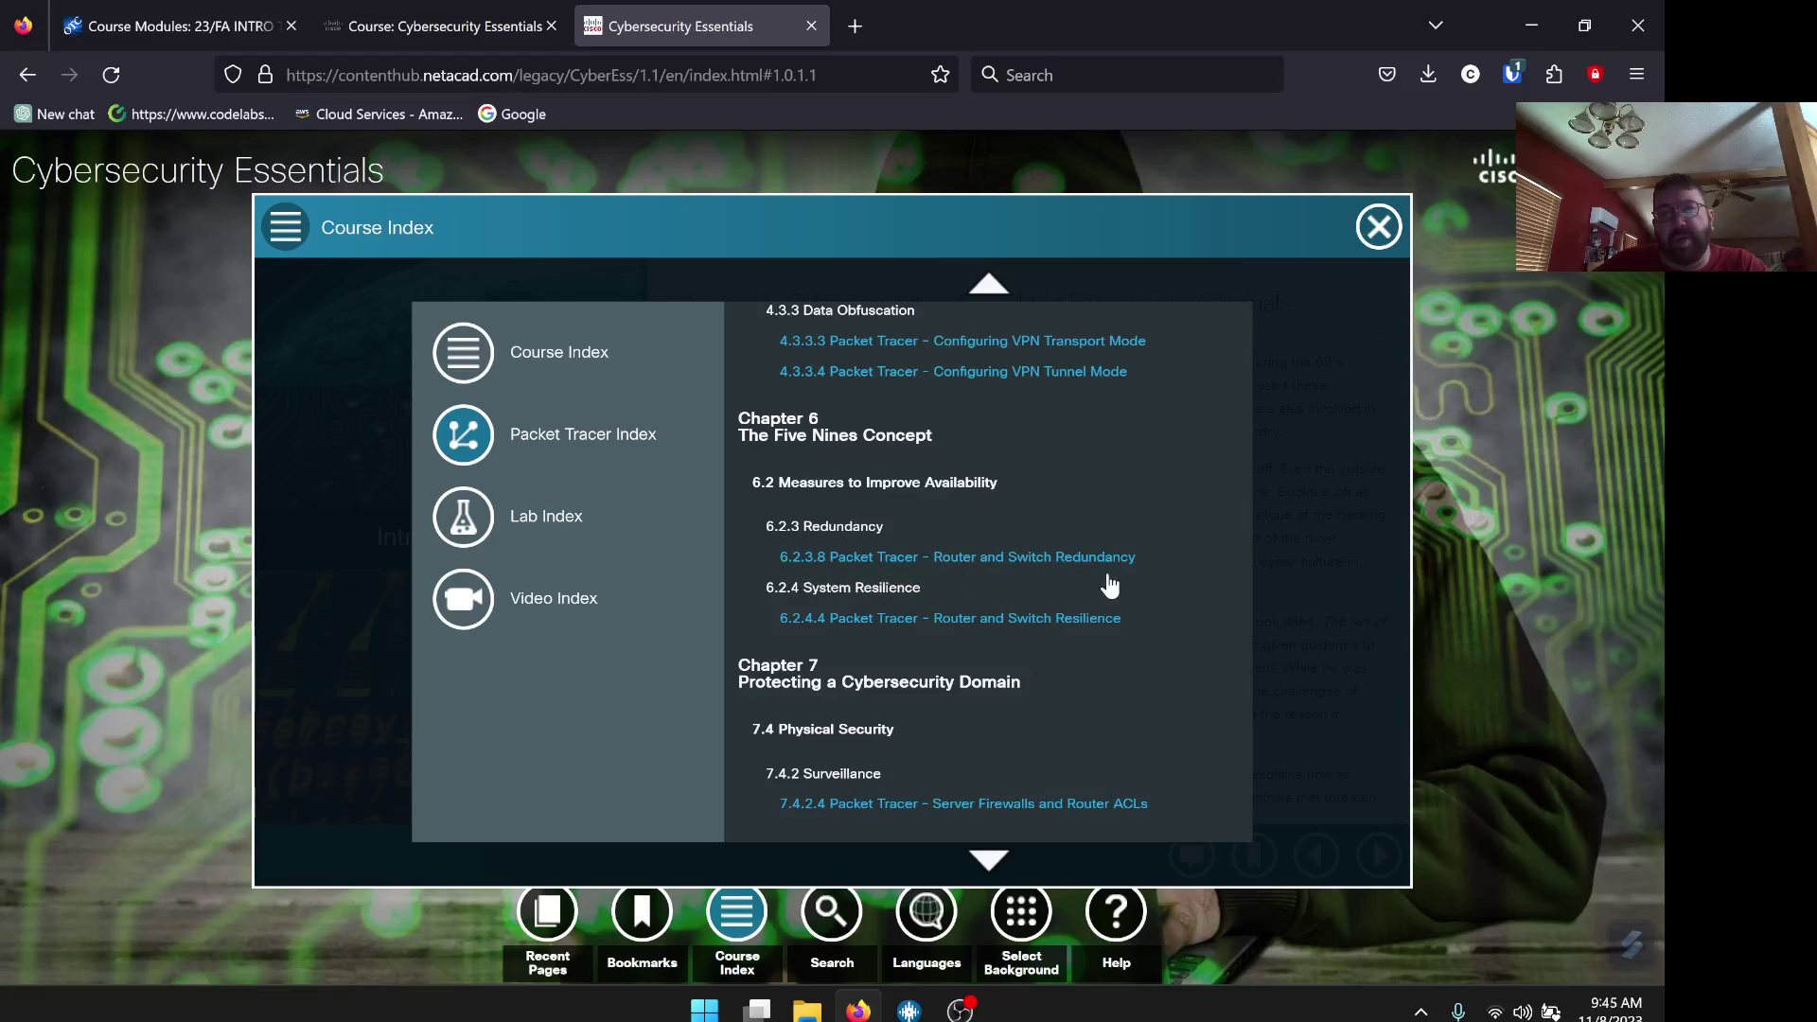
pyautogui.click(1078, 557)
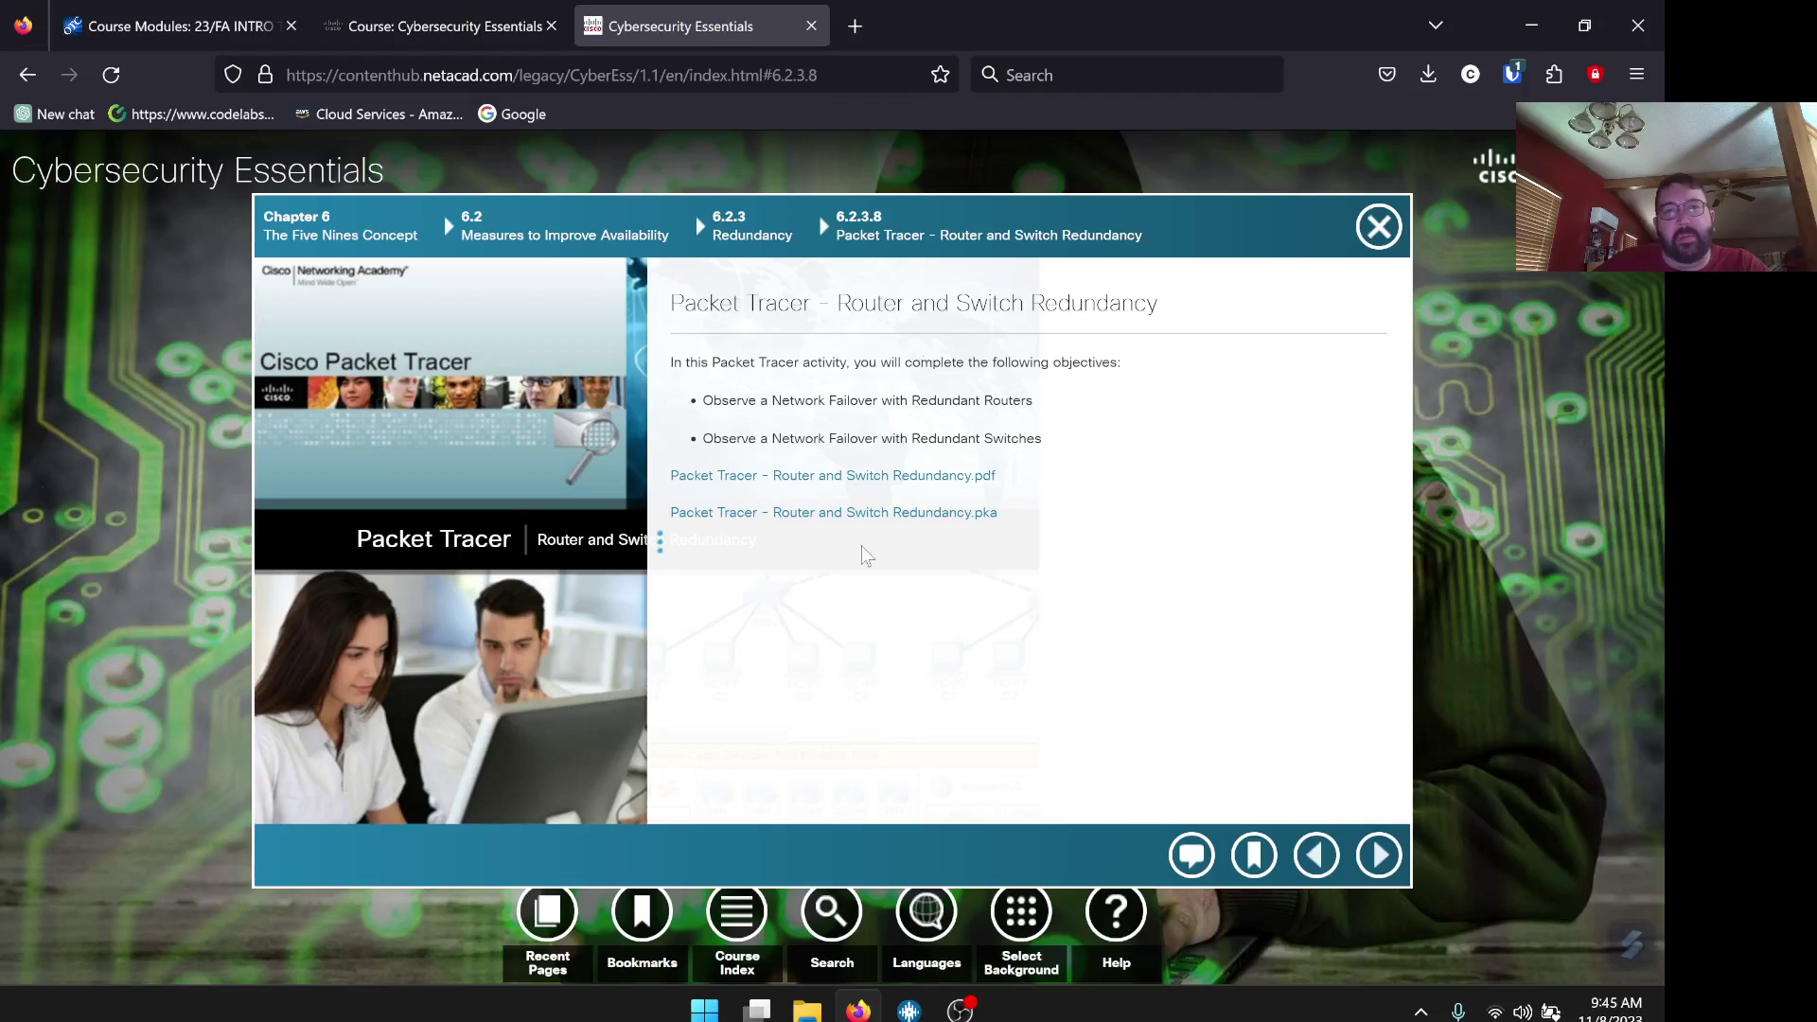
# Open the Router and Switch Redundancy PDF in a new tab and download the matching .pka file.
pyautogui.rightClick(913, 477)
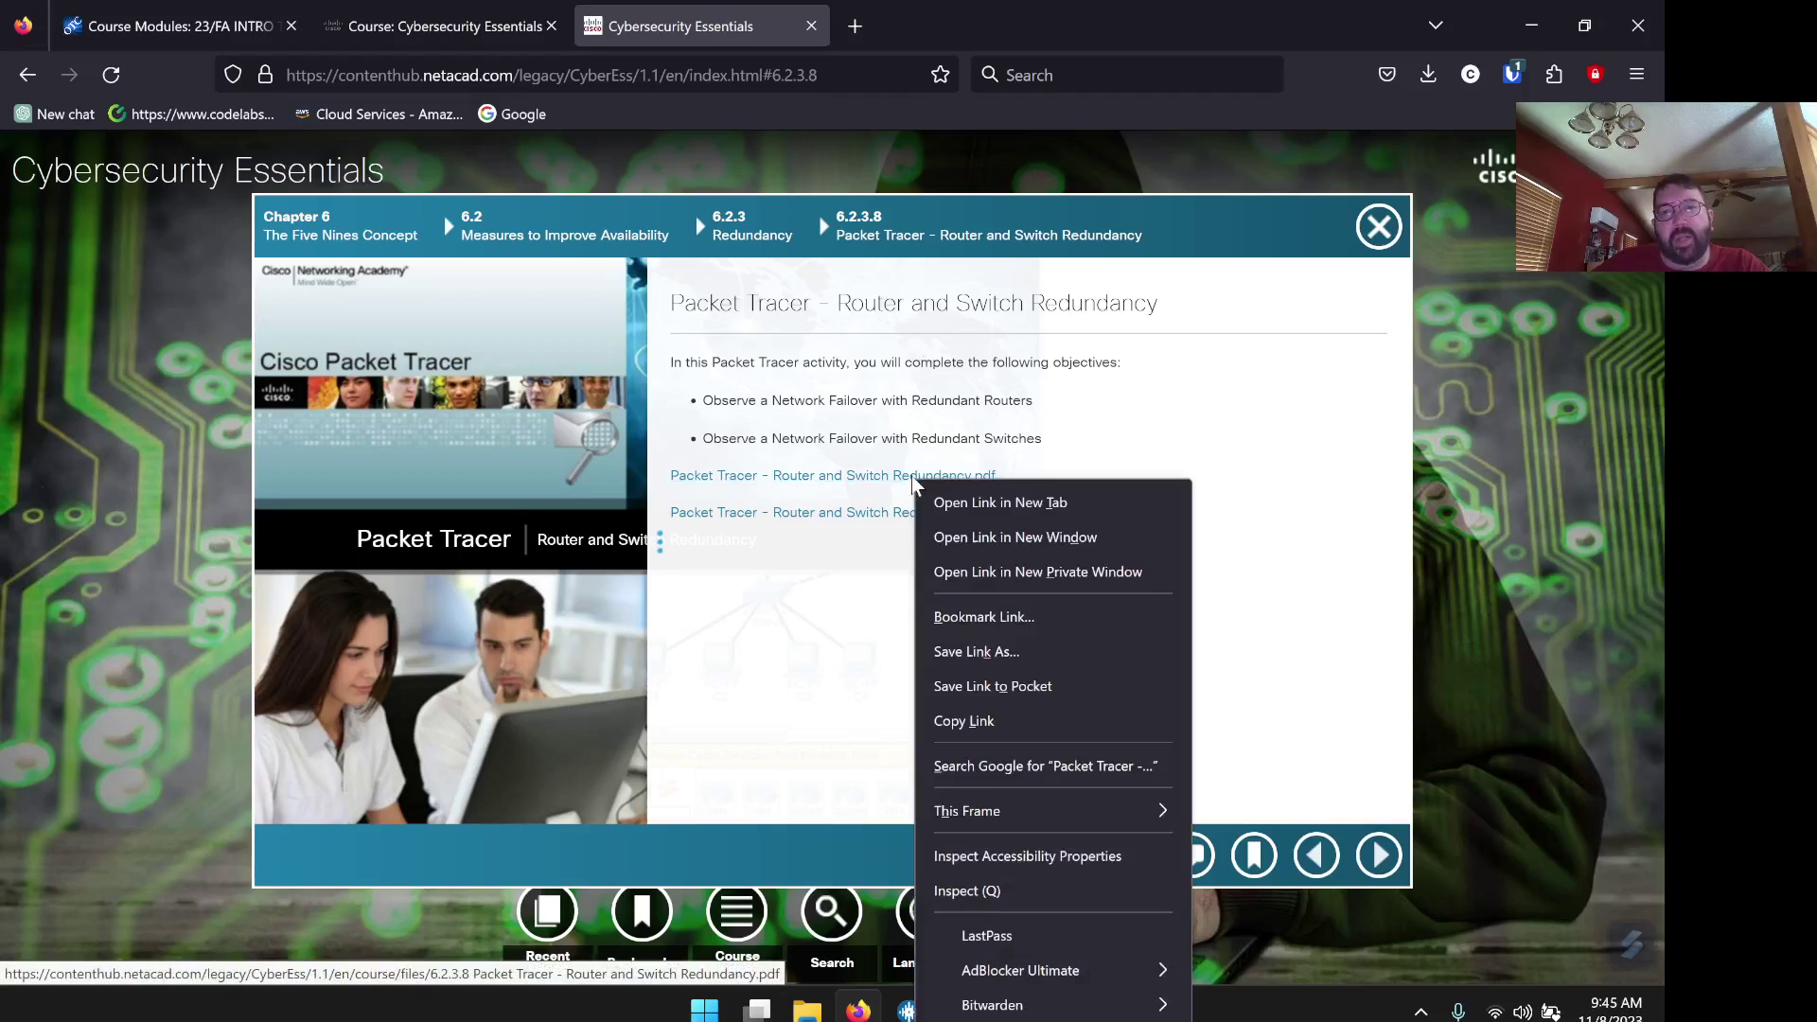
pyautogui.click(979, 504)
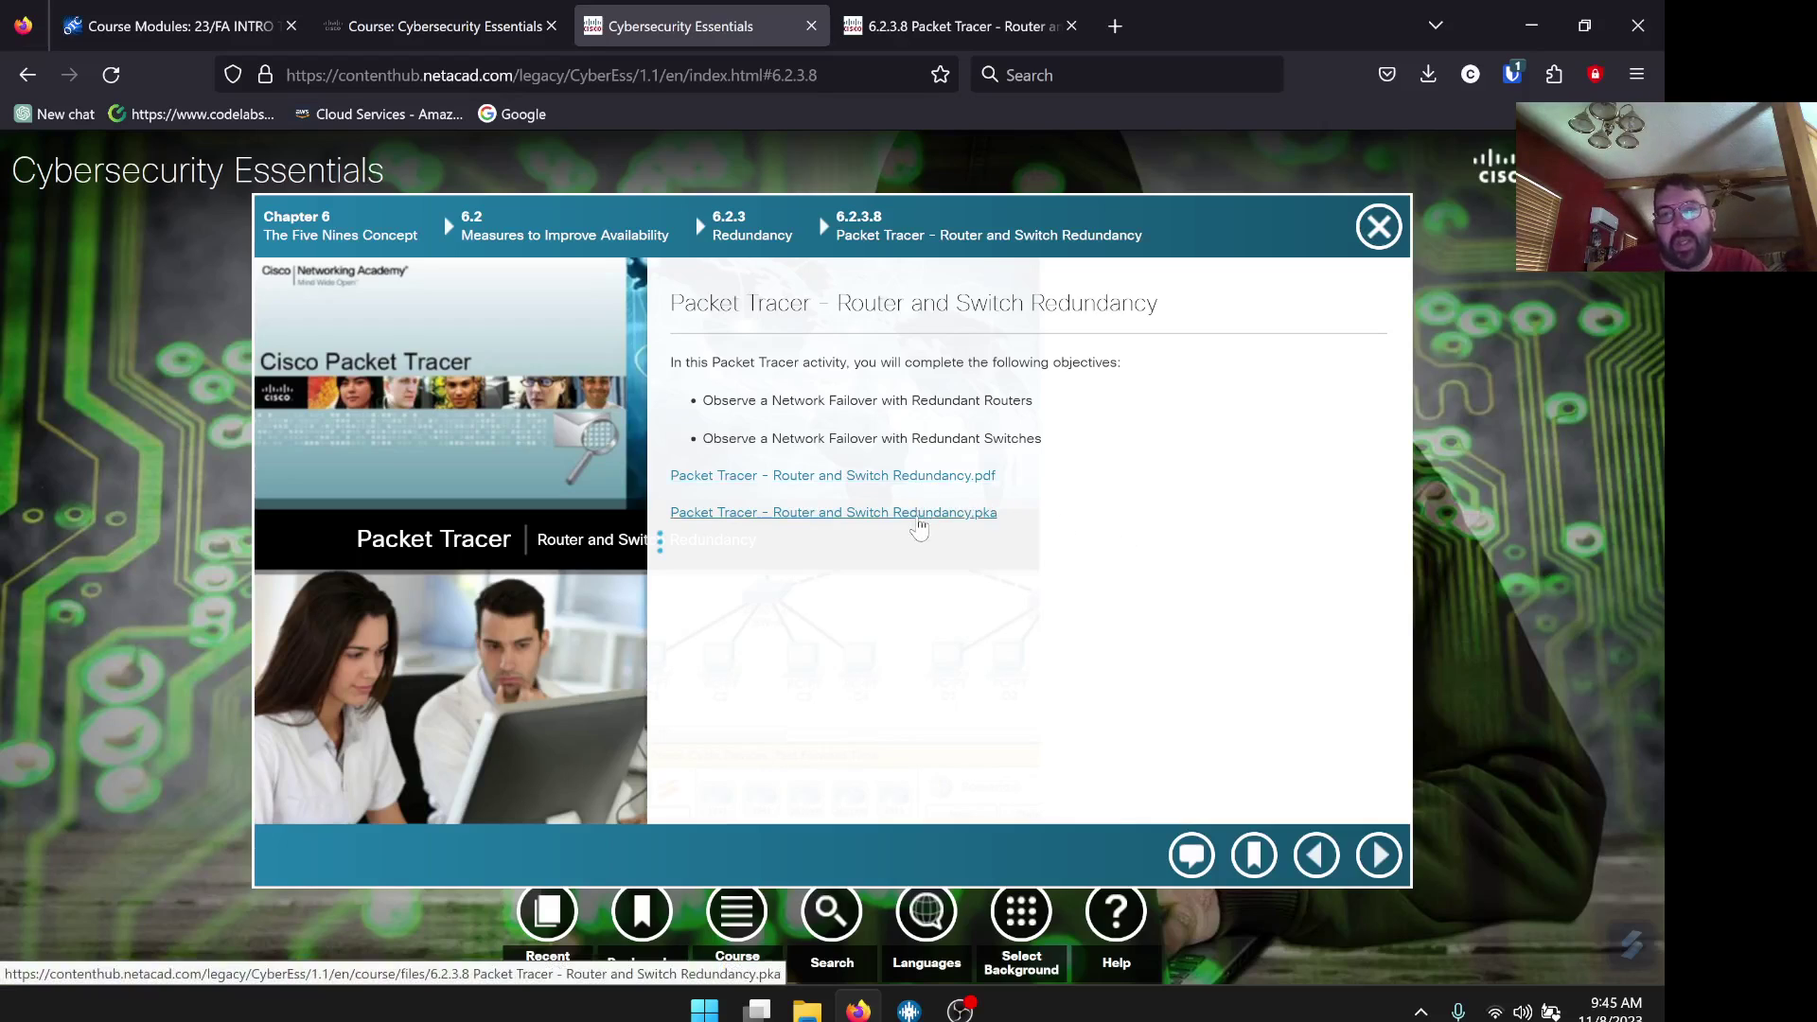
pyautogui.rightClick(916, 514)
pyautogui.click(987, 518)
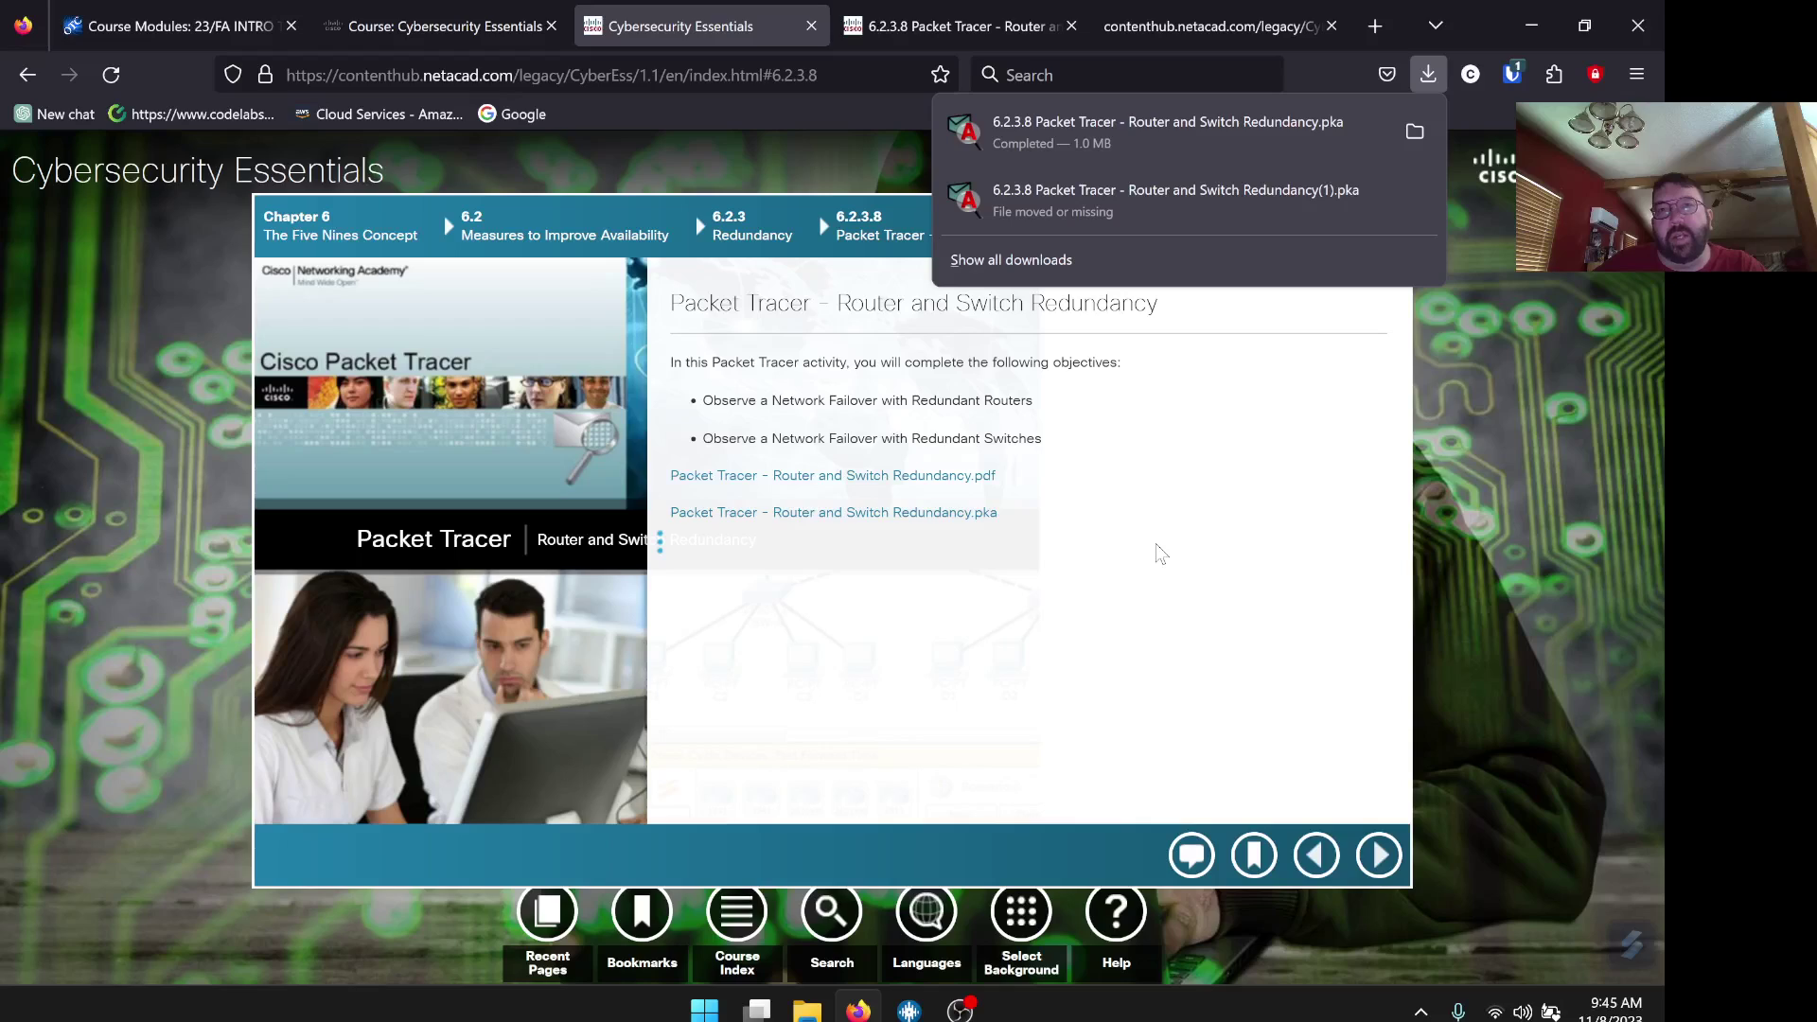
# Show the downloaded .pka file in its Downloads folder, then clear the browser and folder windows off the desktop.
pyautogui.click(1419, 132)
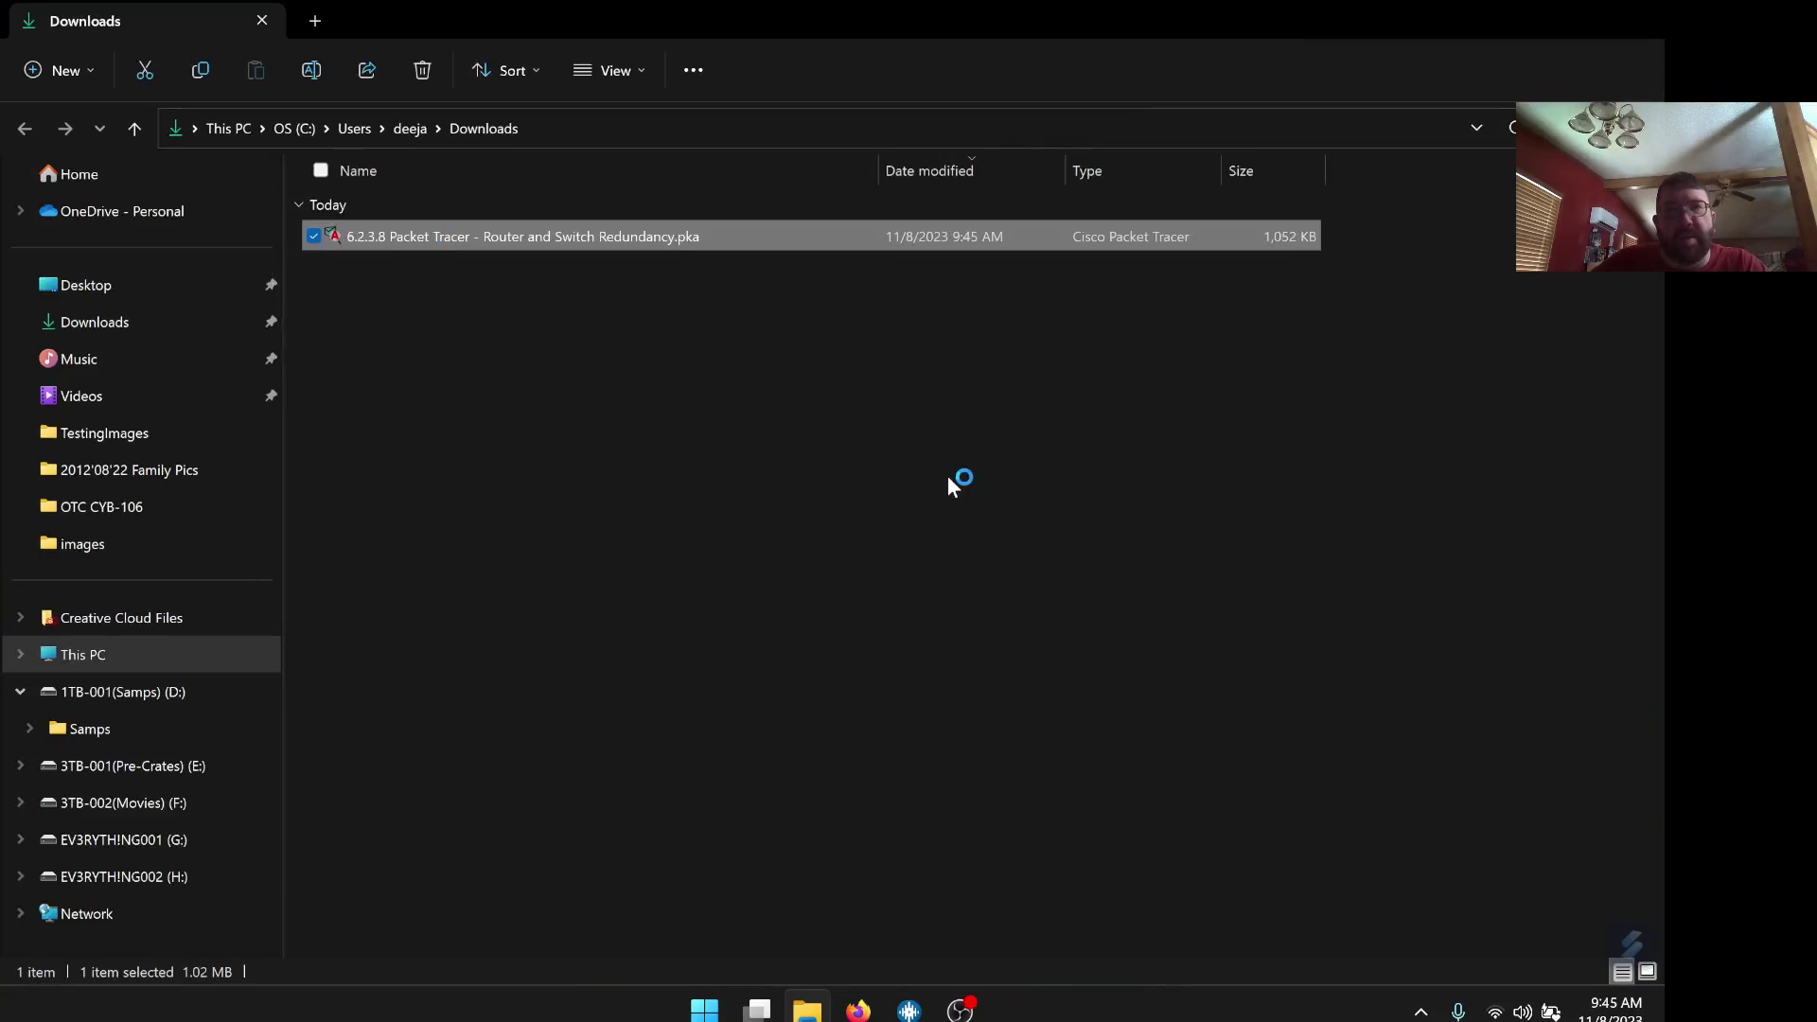
pyautogui.doubleClick(1031, 17)
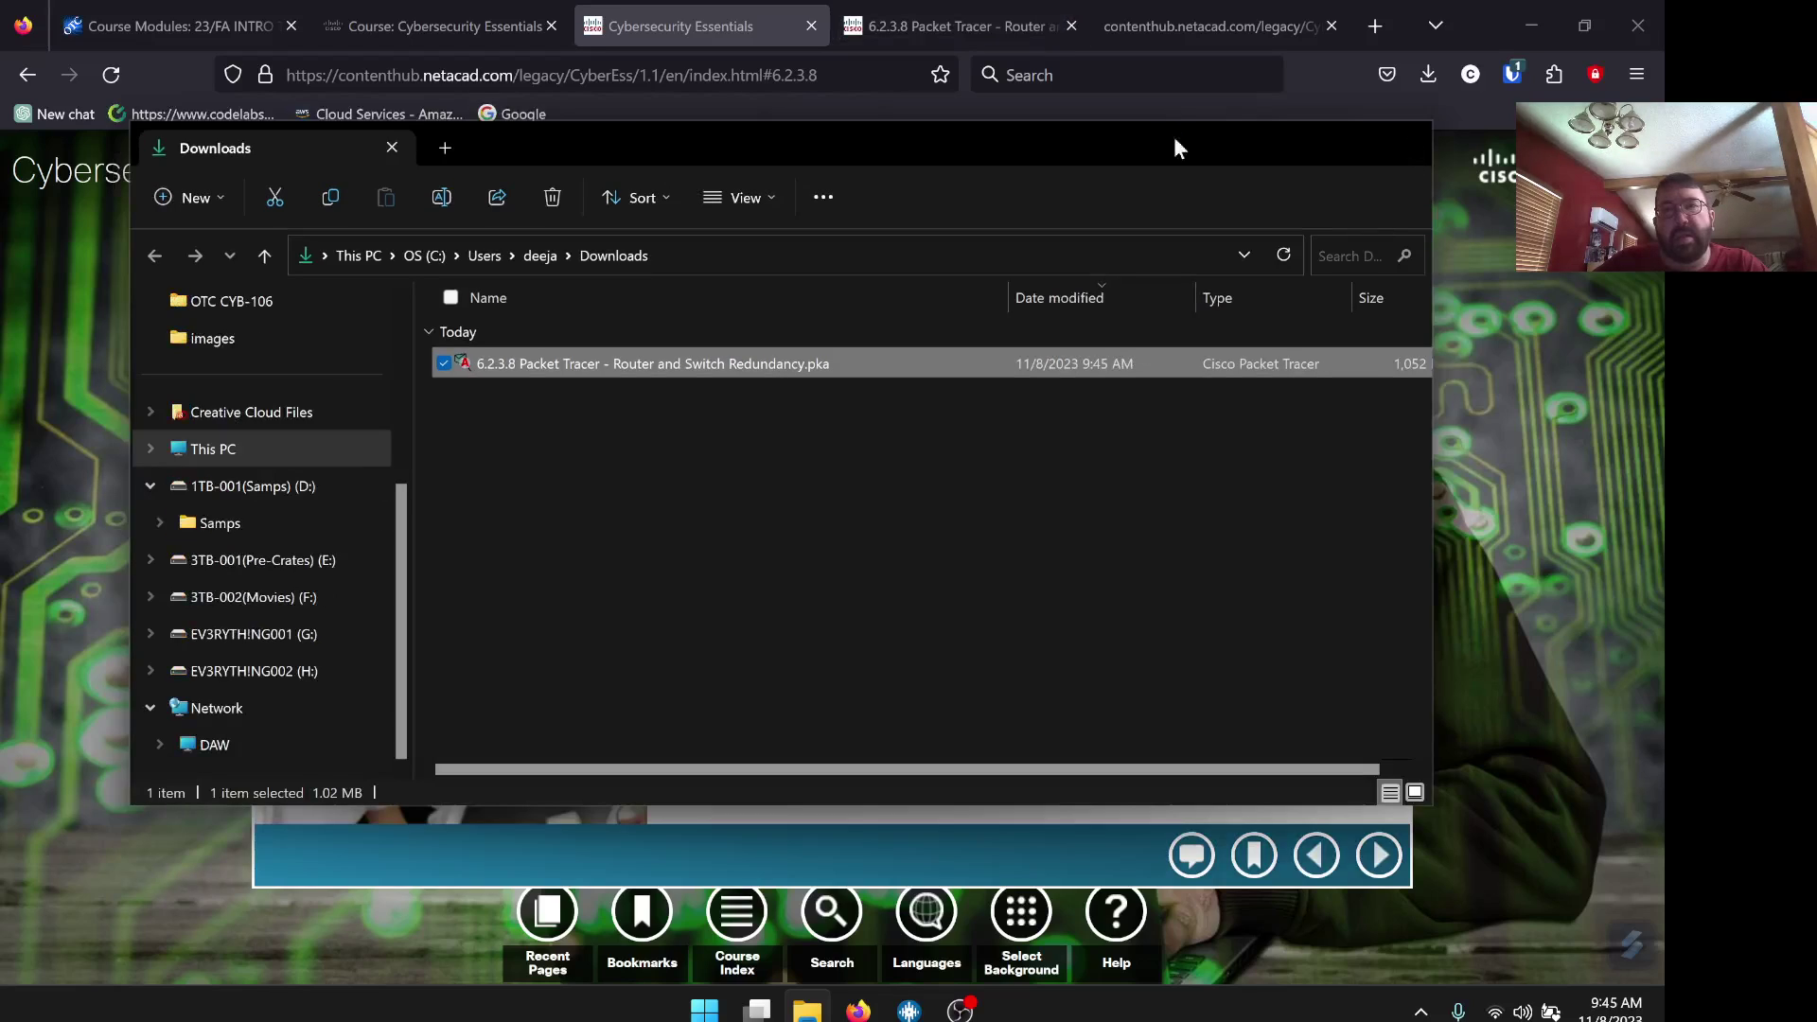
pyautogui.moveTo(1116, 139)
pyautogui.mouseDown()
pyautogui.moveTo(1039, 149)
pyautogui.moveTo(1104, 162)
pyautogui.mouseUp()
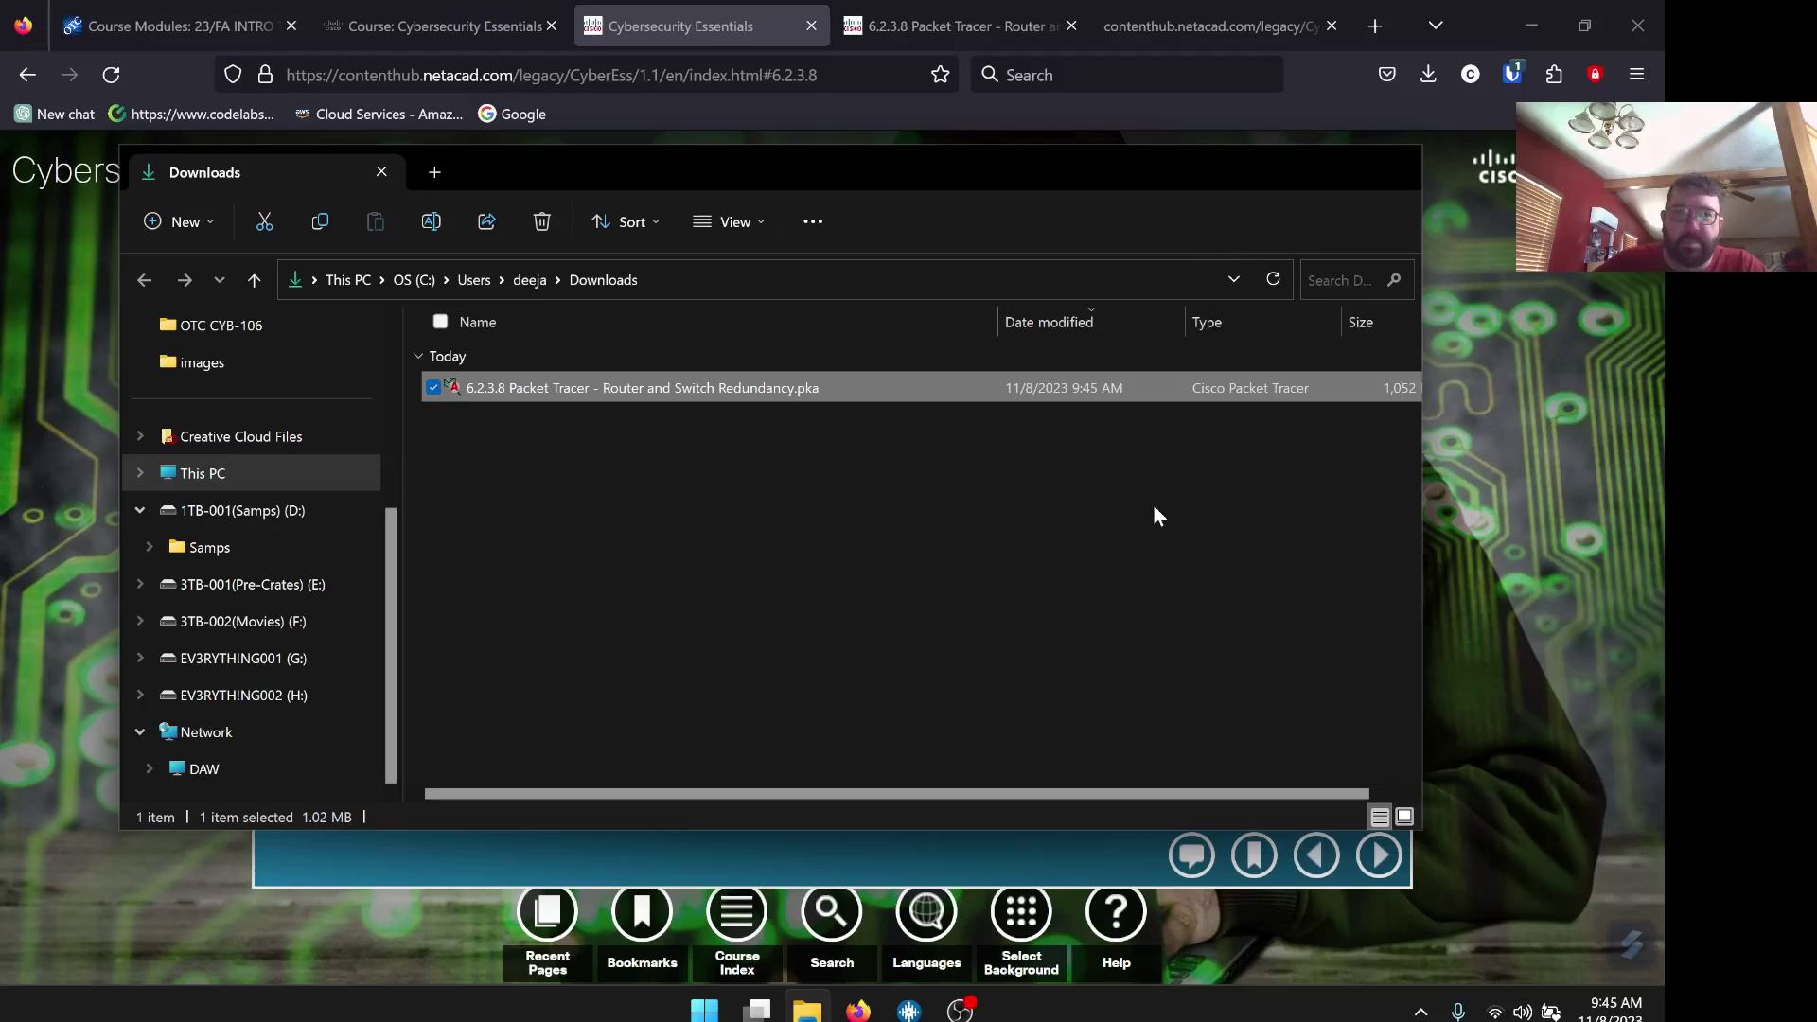
pyautogui.click(1542, 23)
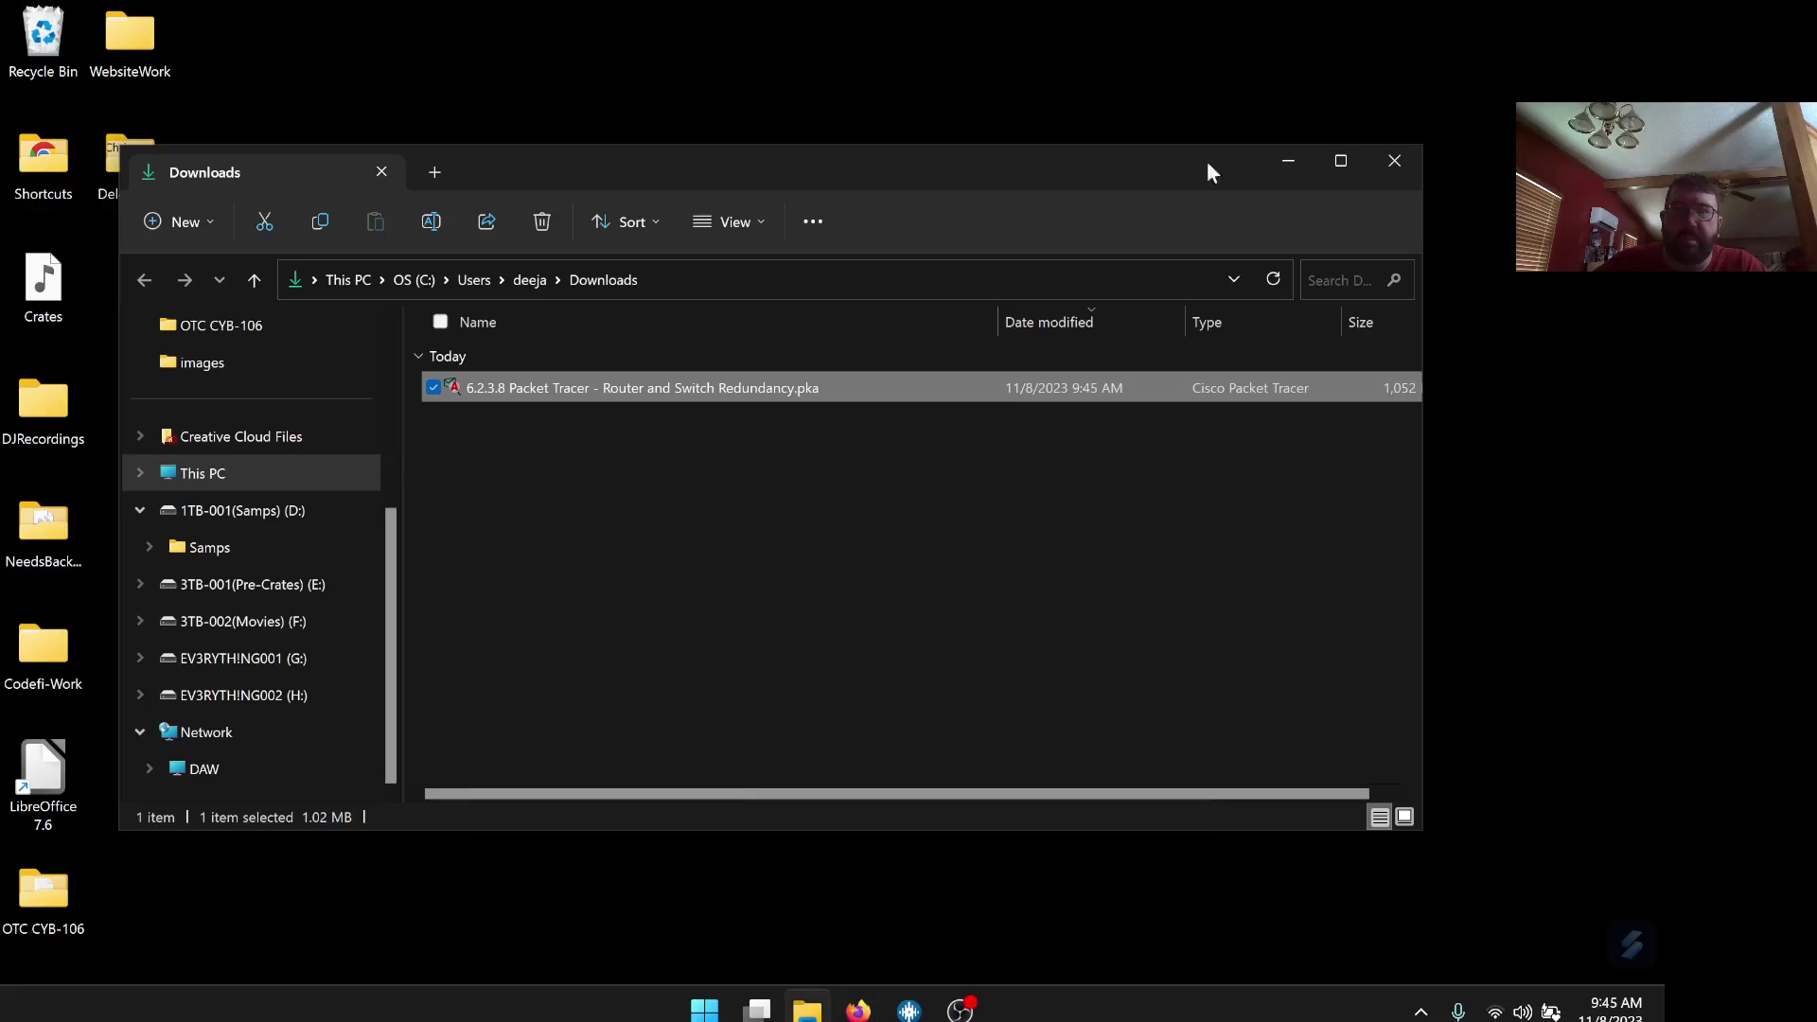
pyautogui.moveTo(1094, 178); pyautogui.dragTo(1209, 163)
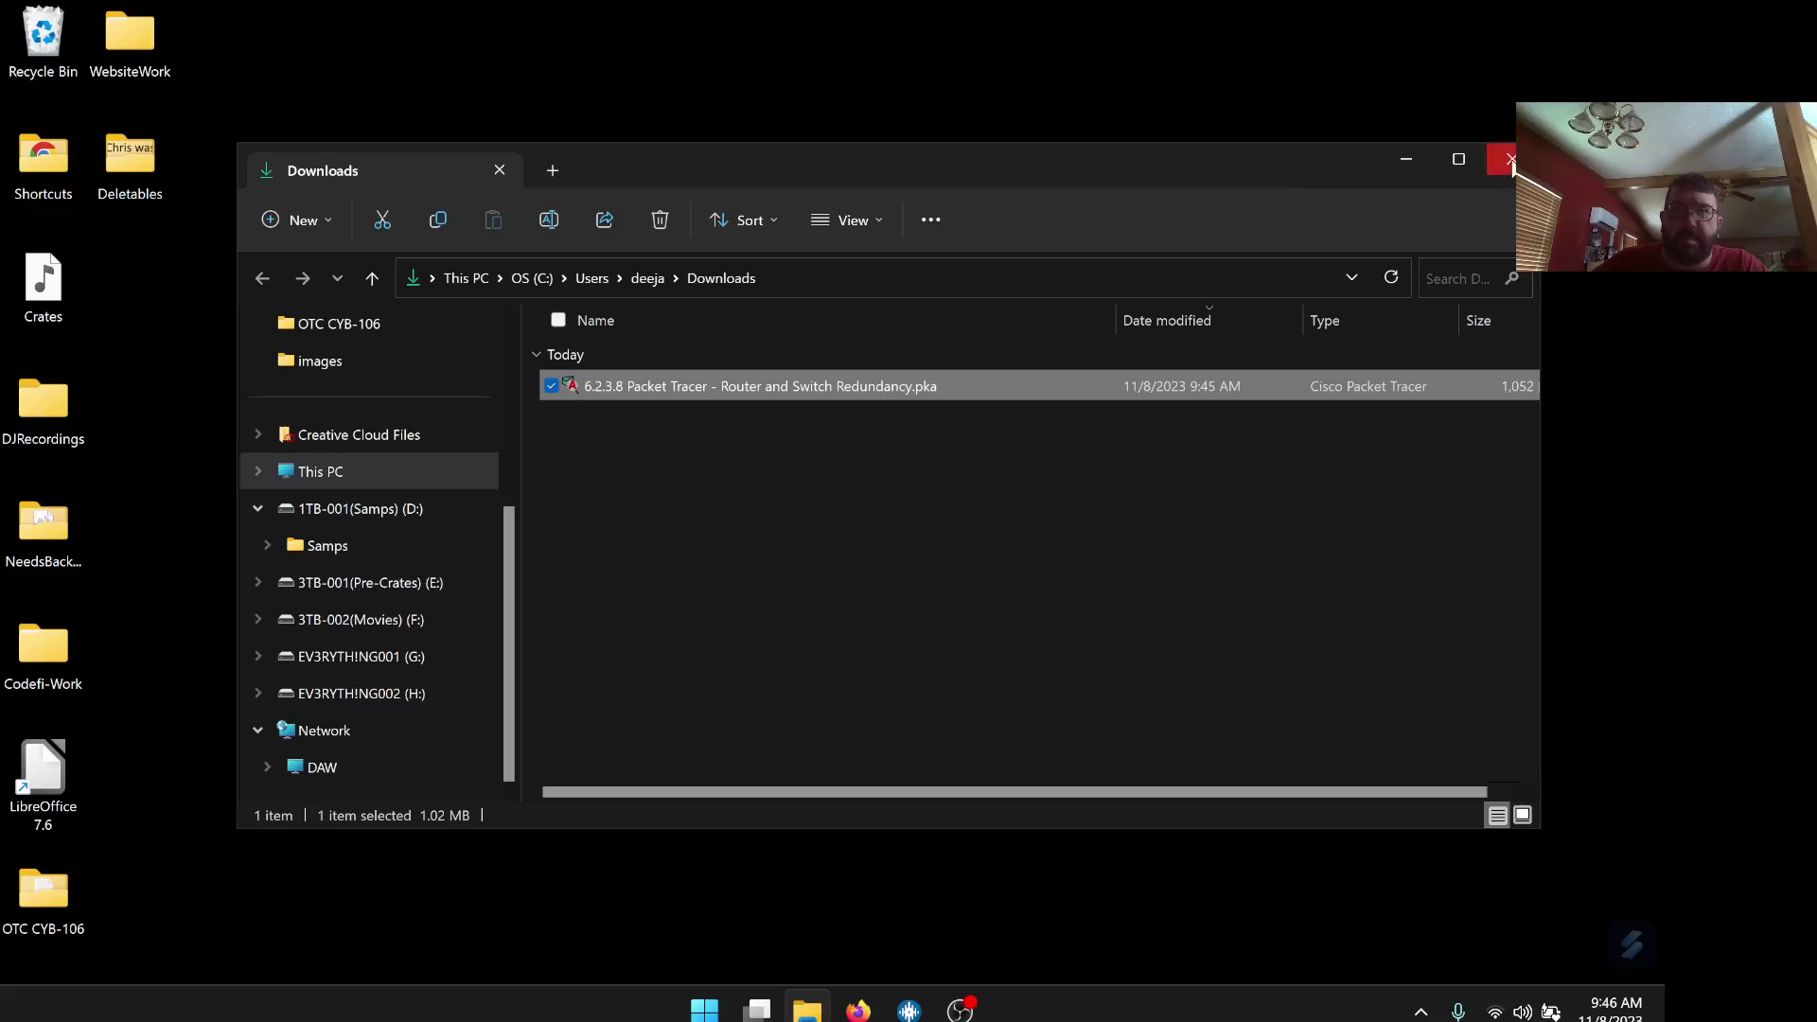
pyautogui.click(1405, 160)
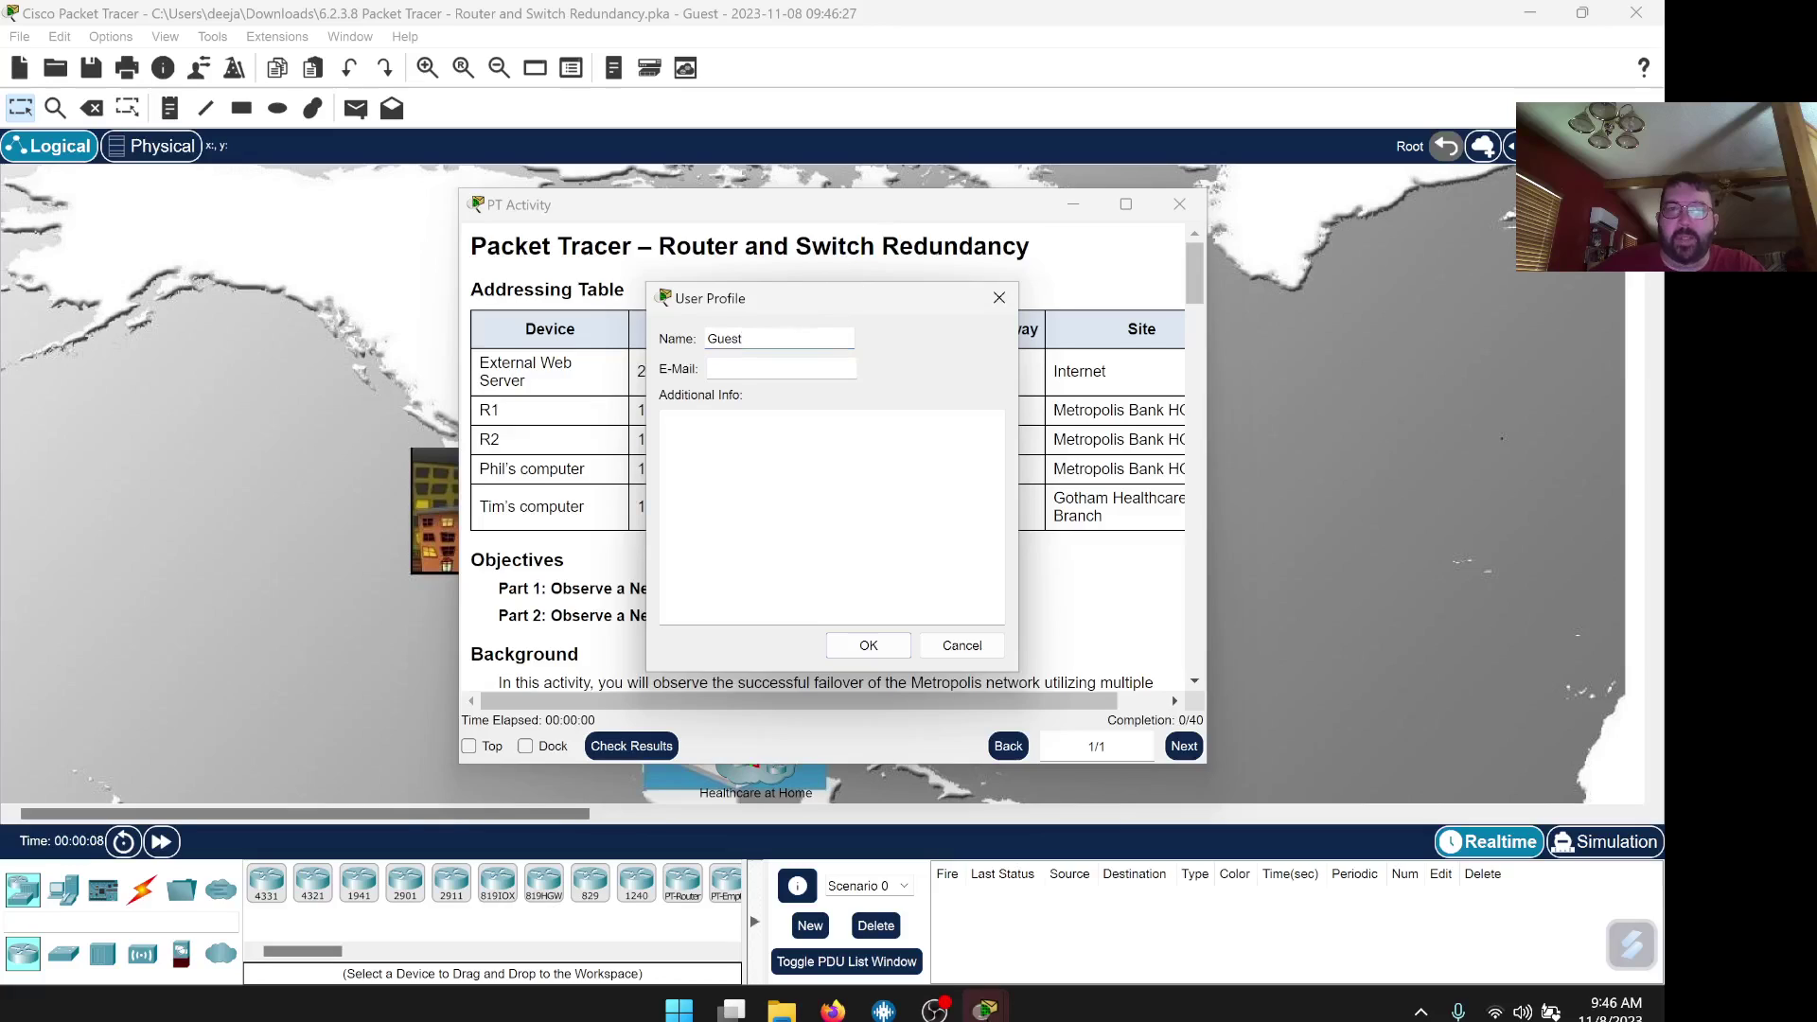
# Enter the student's full name in the Packet Tracer user profile and confirm it.
pyautogui.write('Chris')
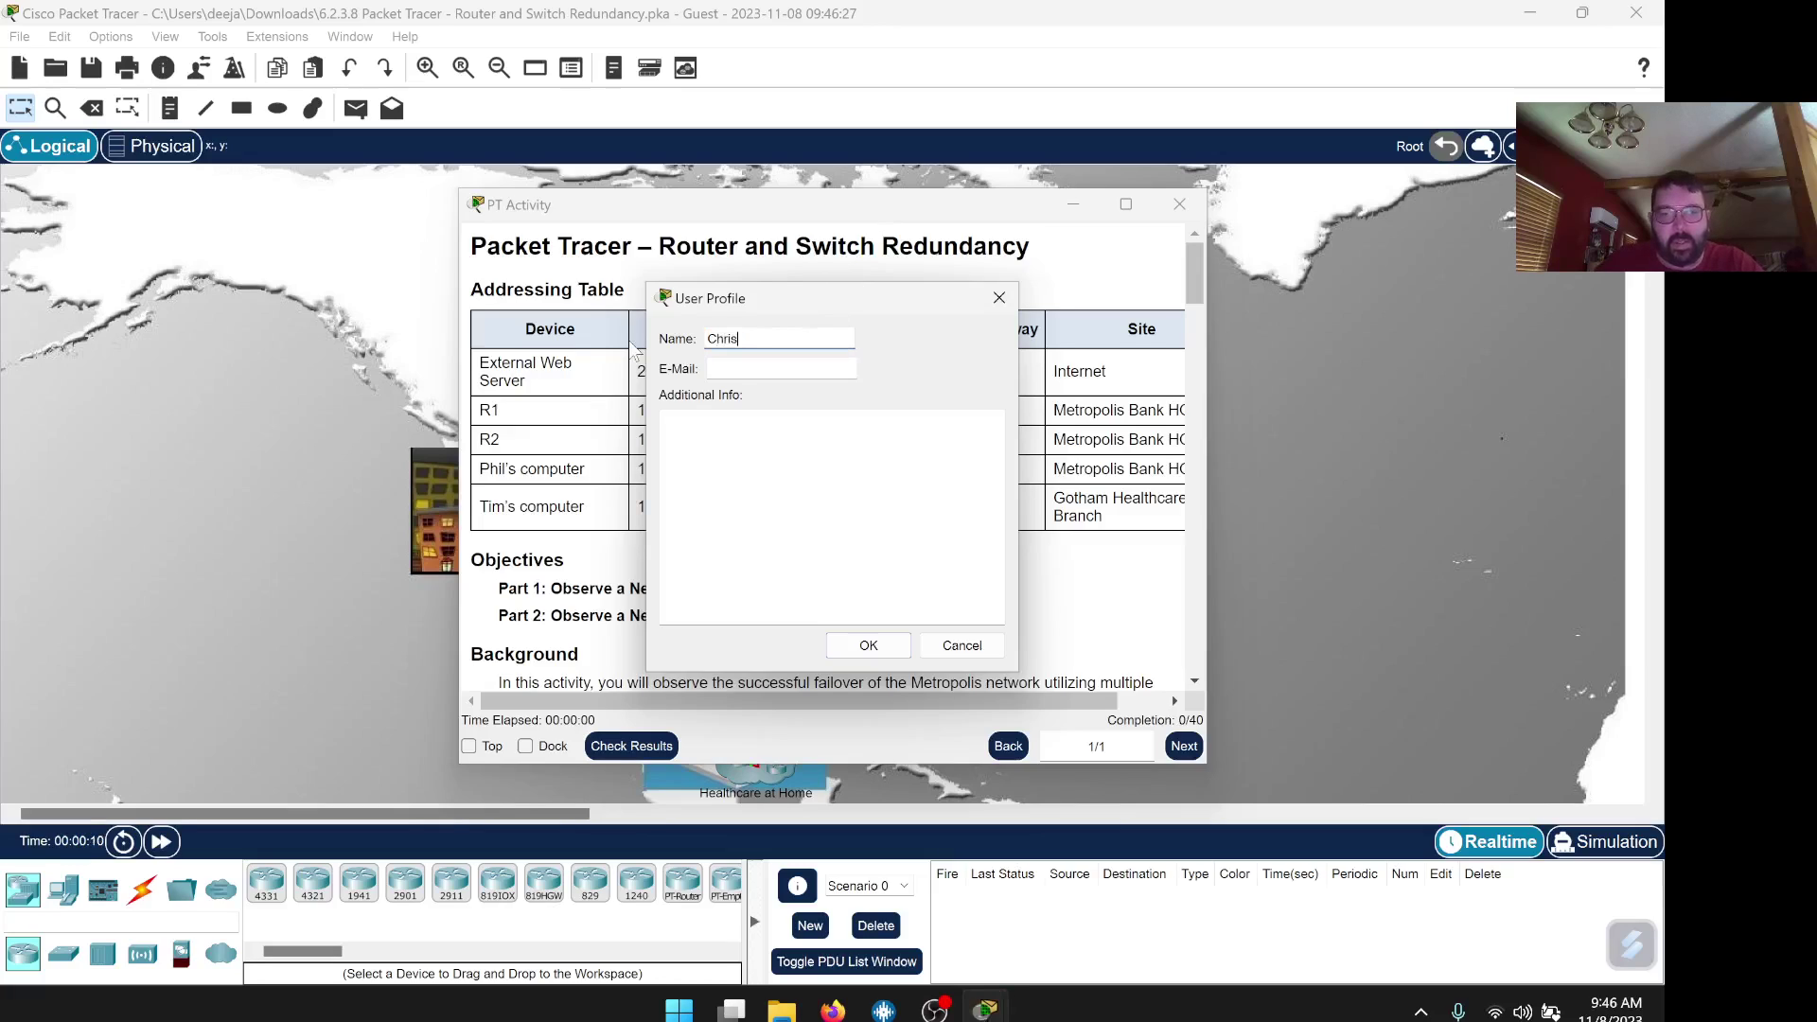
pyautogui.write(' Kincaid')
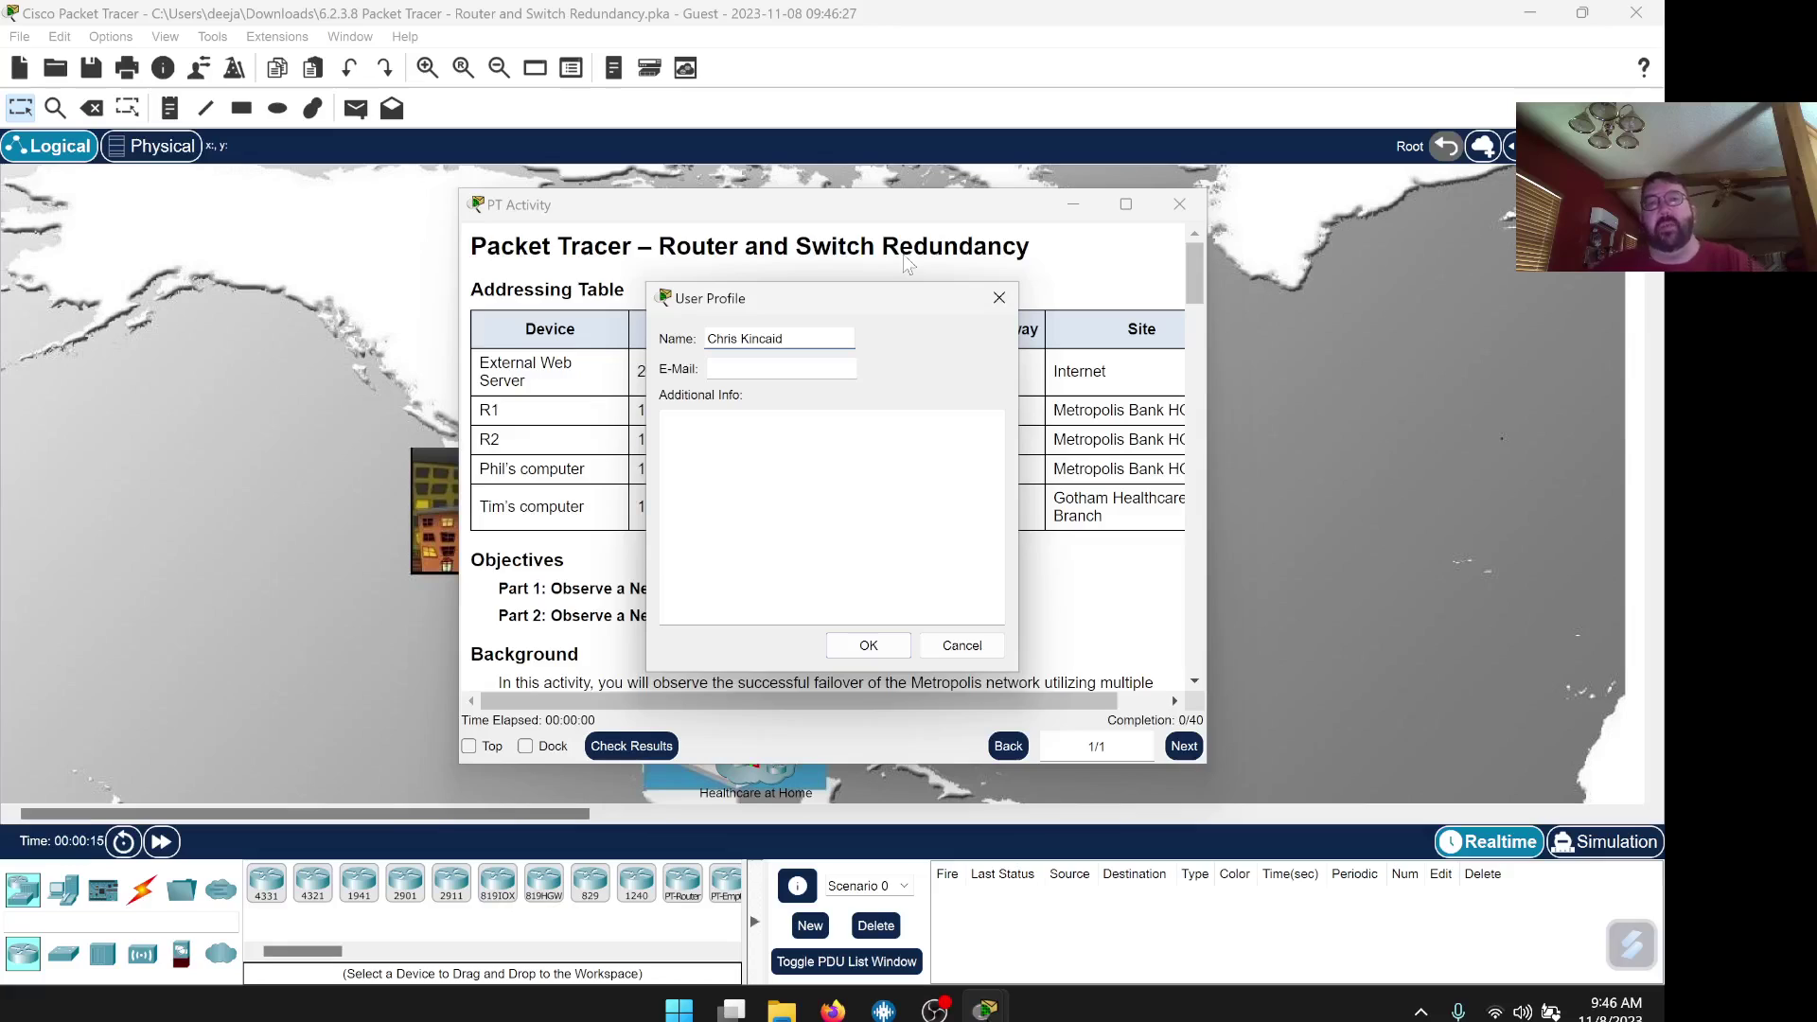
pyautogui.click(867, 645)
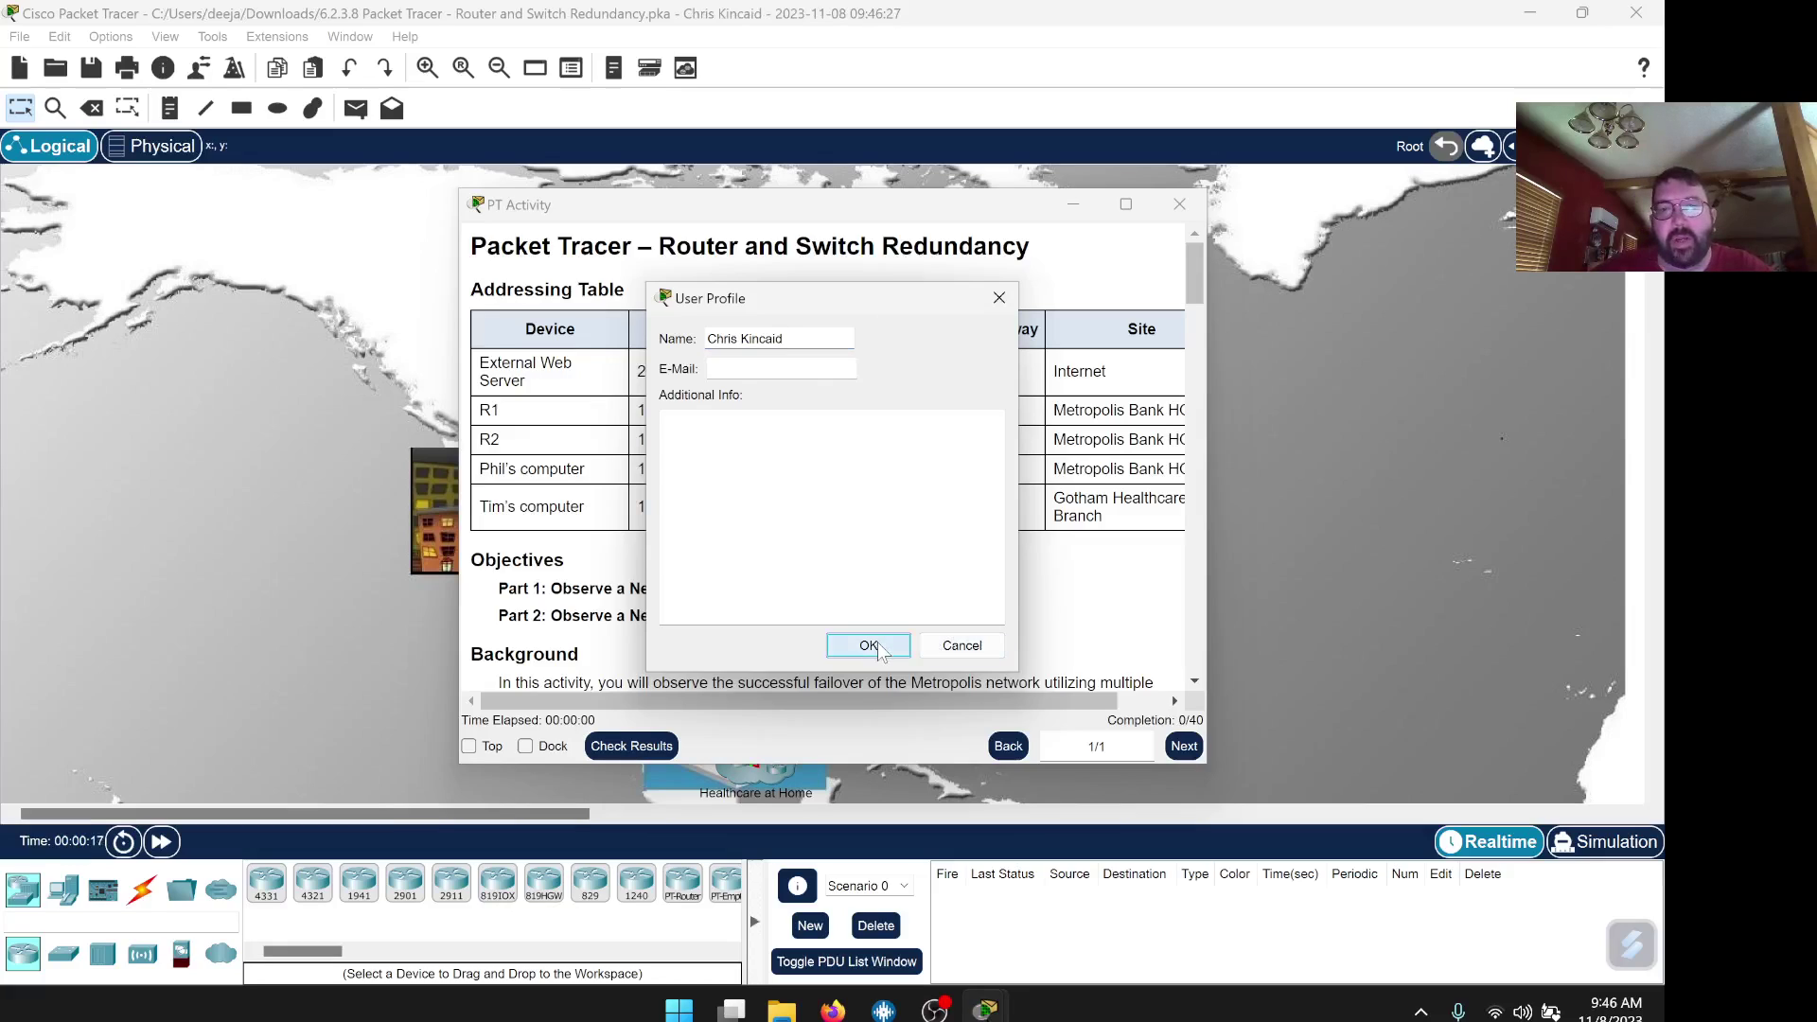
# Dock the PT Activity instructions beside the workspace and widen their pane slightly.
pyautogui.moveTo(911, 213); pyautogui.dragTo(953, 189)
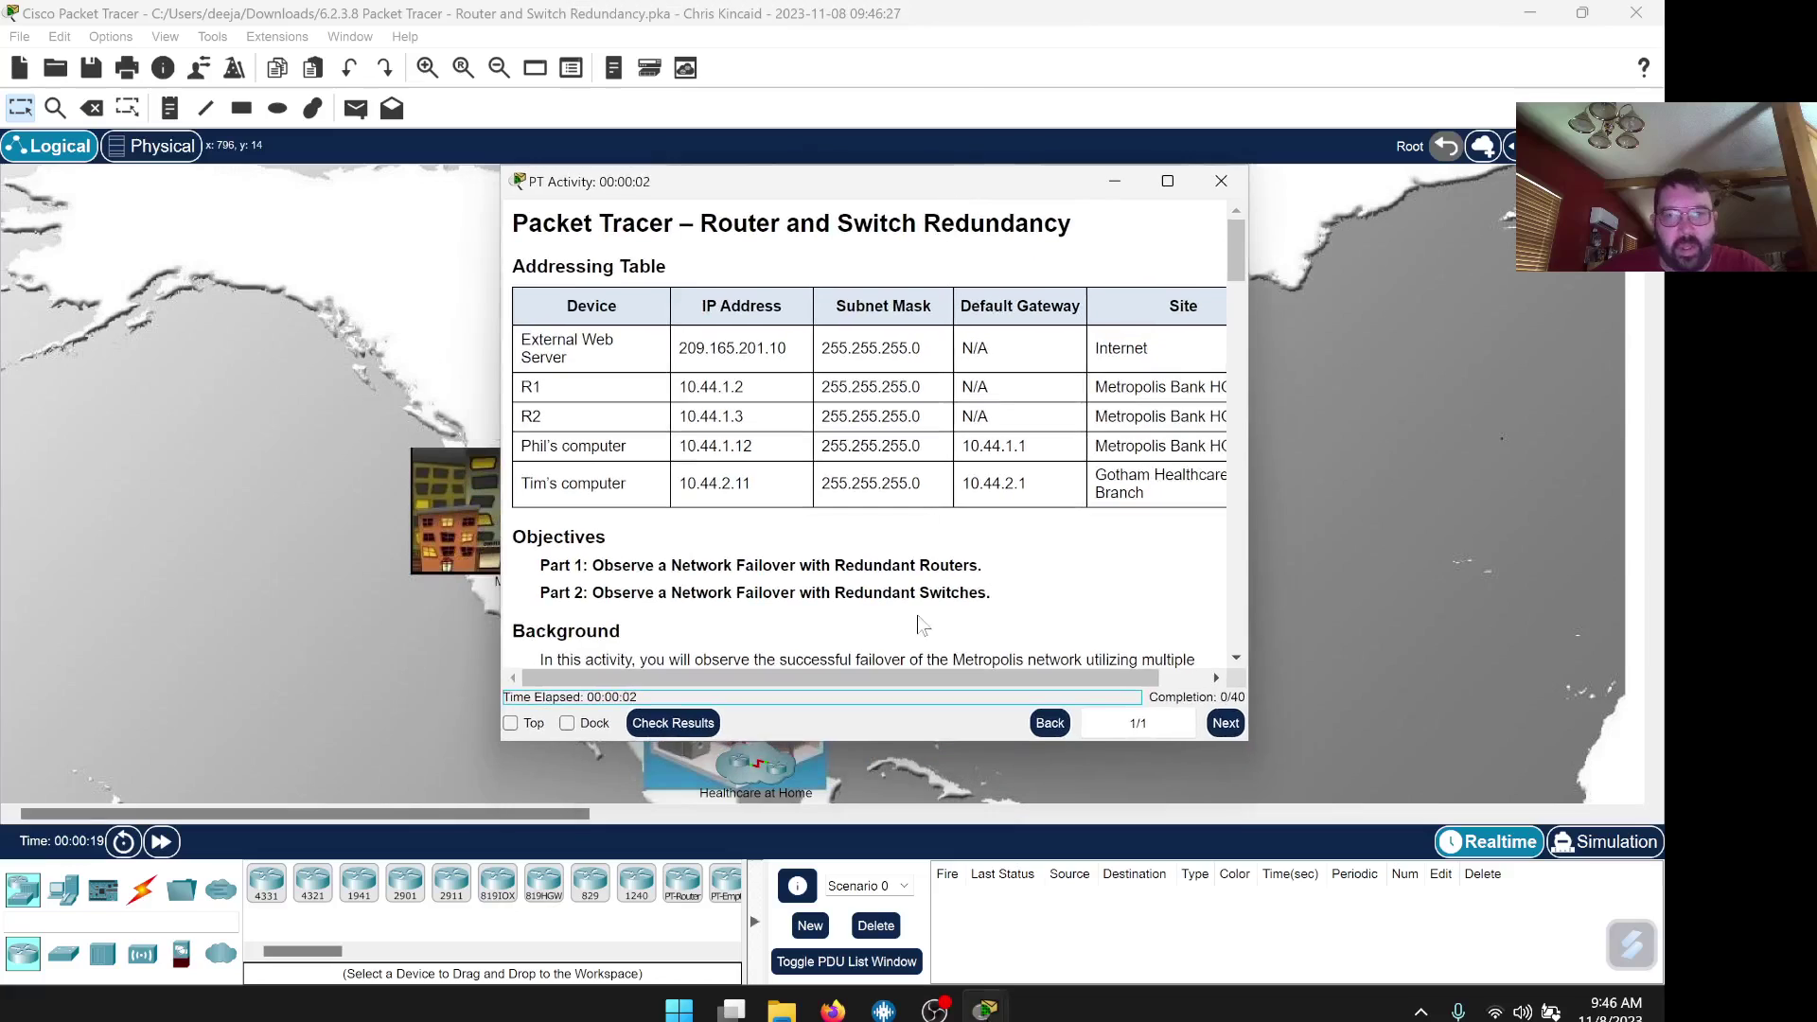
pyautogui.click(566, 724)
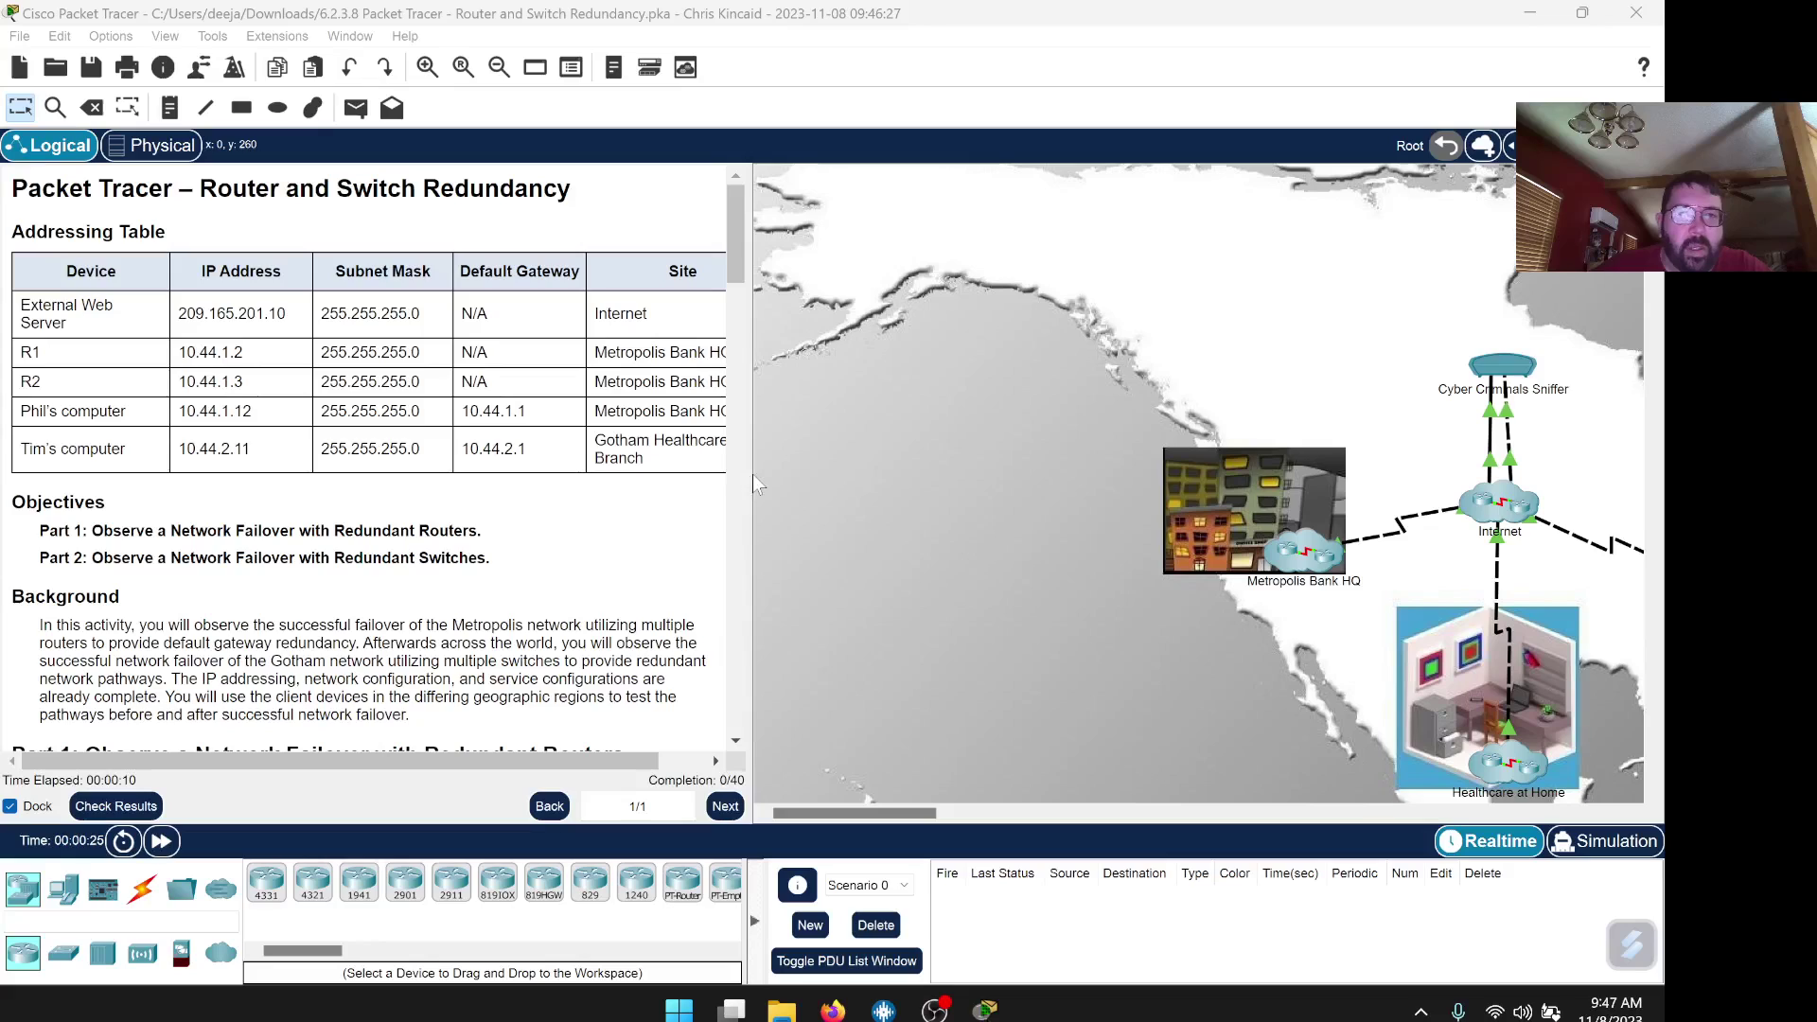
pyautogui.moveTo(747, 476); pyautogui.dragTo(779, 476)
# Find Part 1, Step 1 in the instructions, highlight its two sub-steps, and enter the Metropolis Bank HQ site.
pyautogui.scroll(-4, 601, 532)
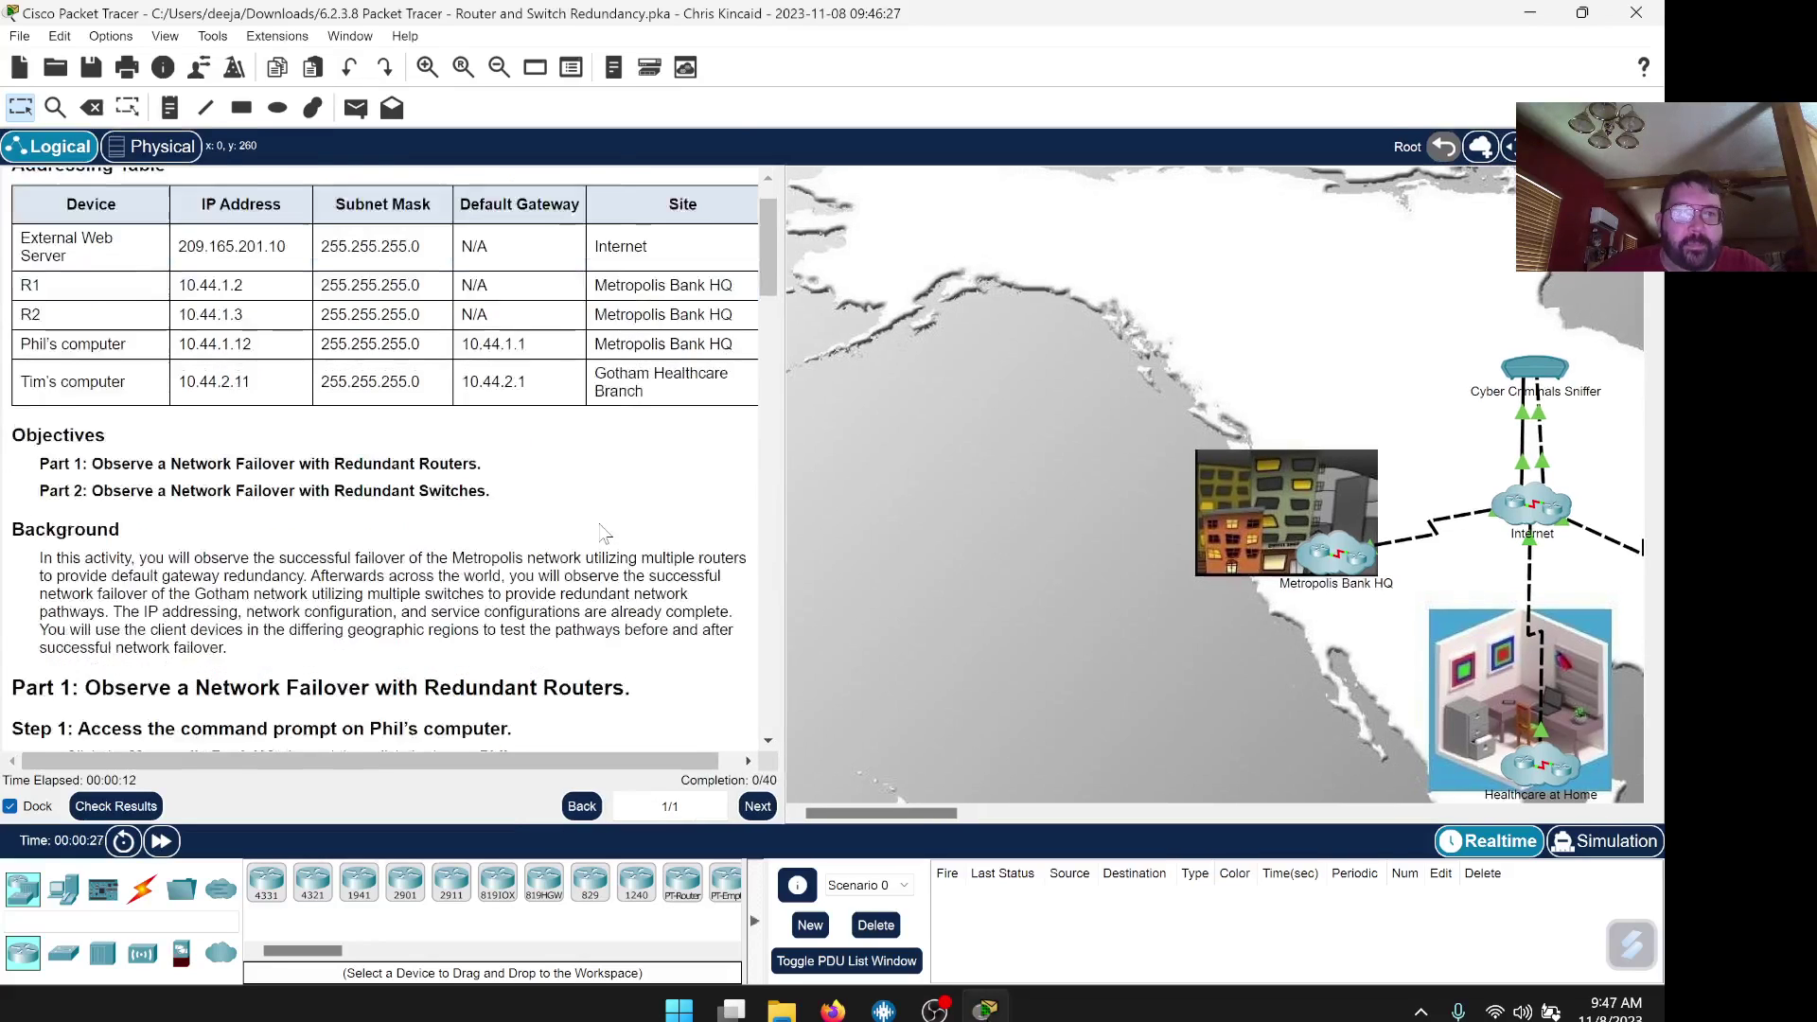
pyautogui.scroll(-3, 601, 532)
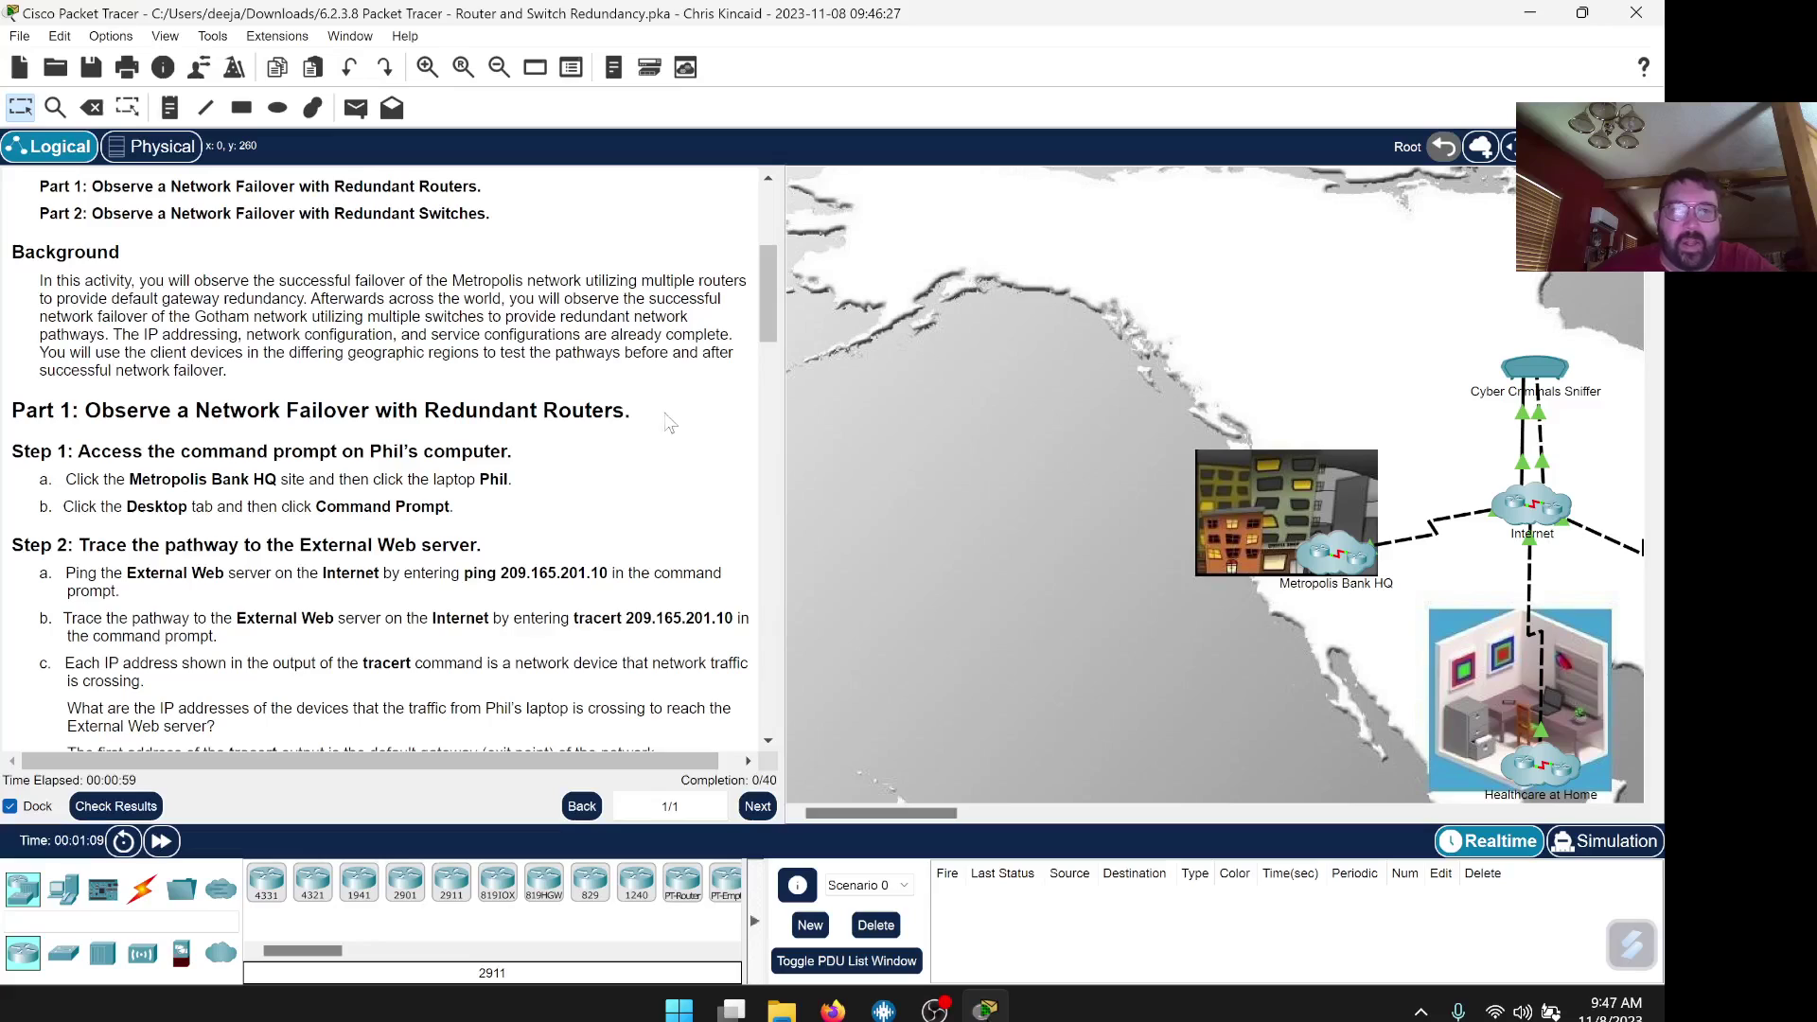
pyautogui.scroll(-3, 666, 414)
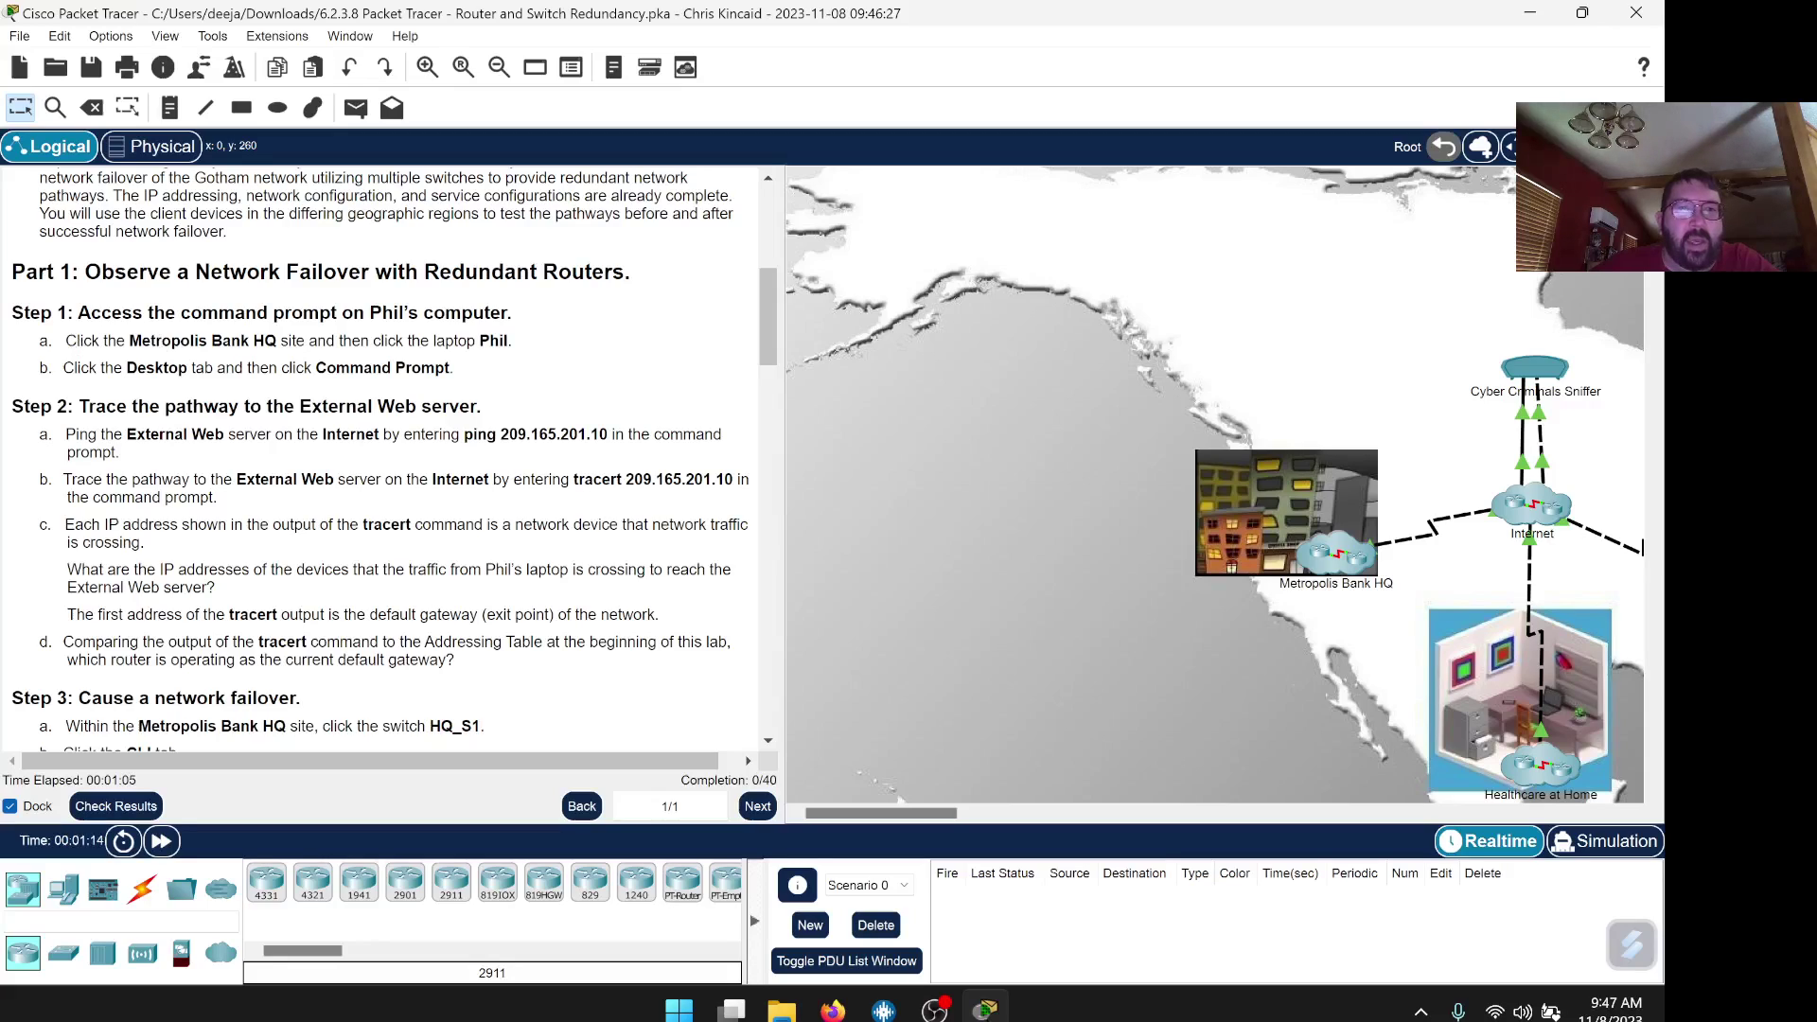
pyautogui.moveTo(65, 341); pyautogui.dragTo(505, 371)
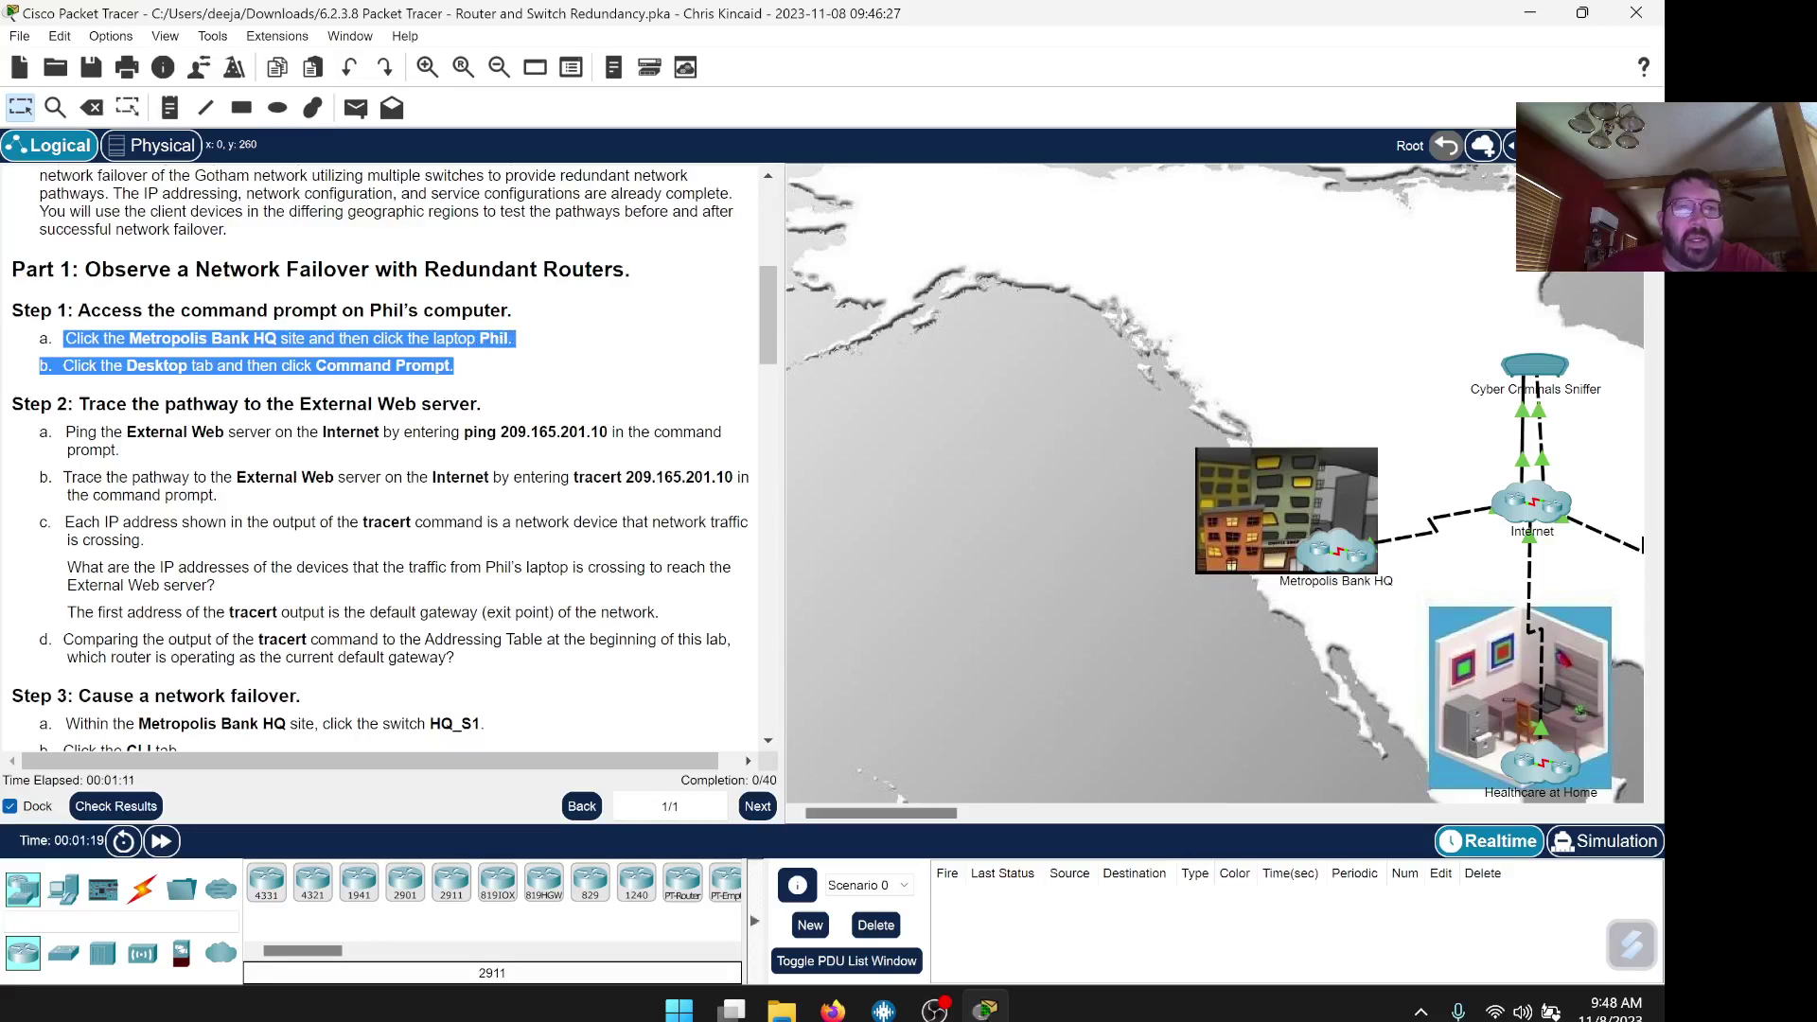
pyautogui.click(1338, 550)
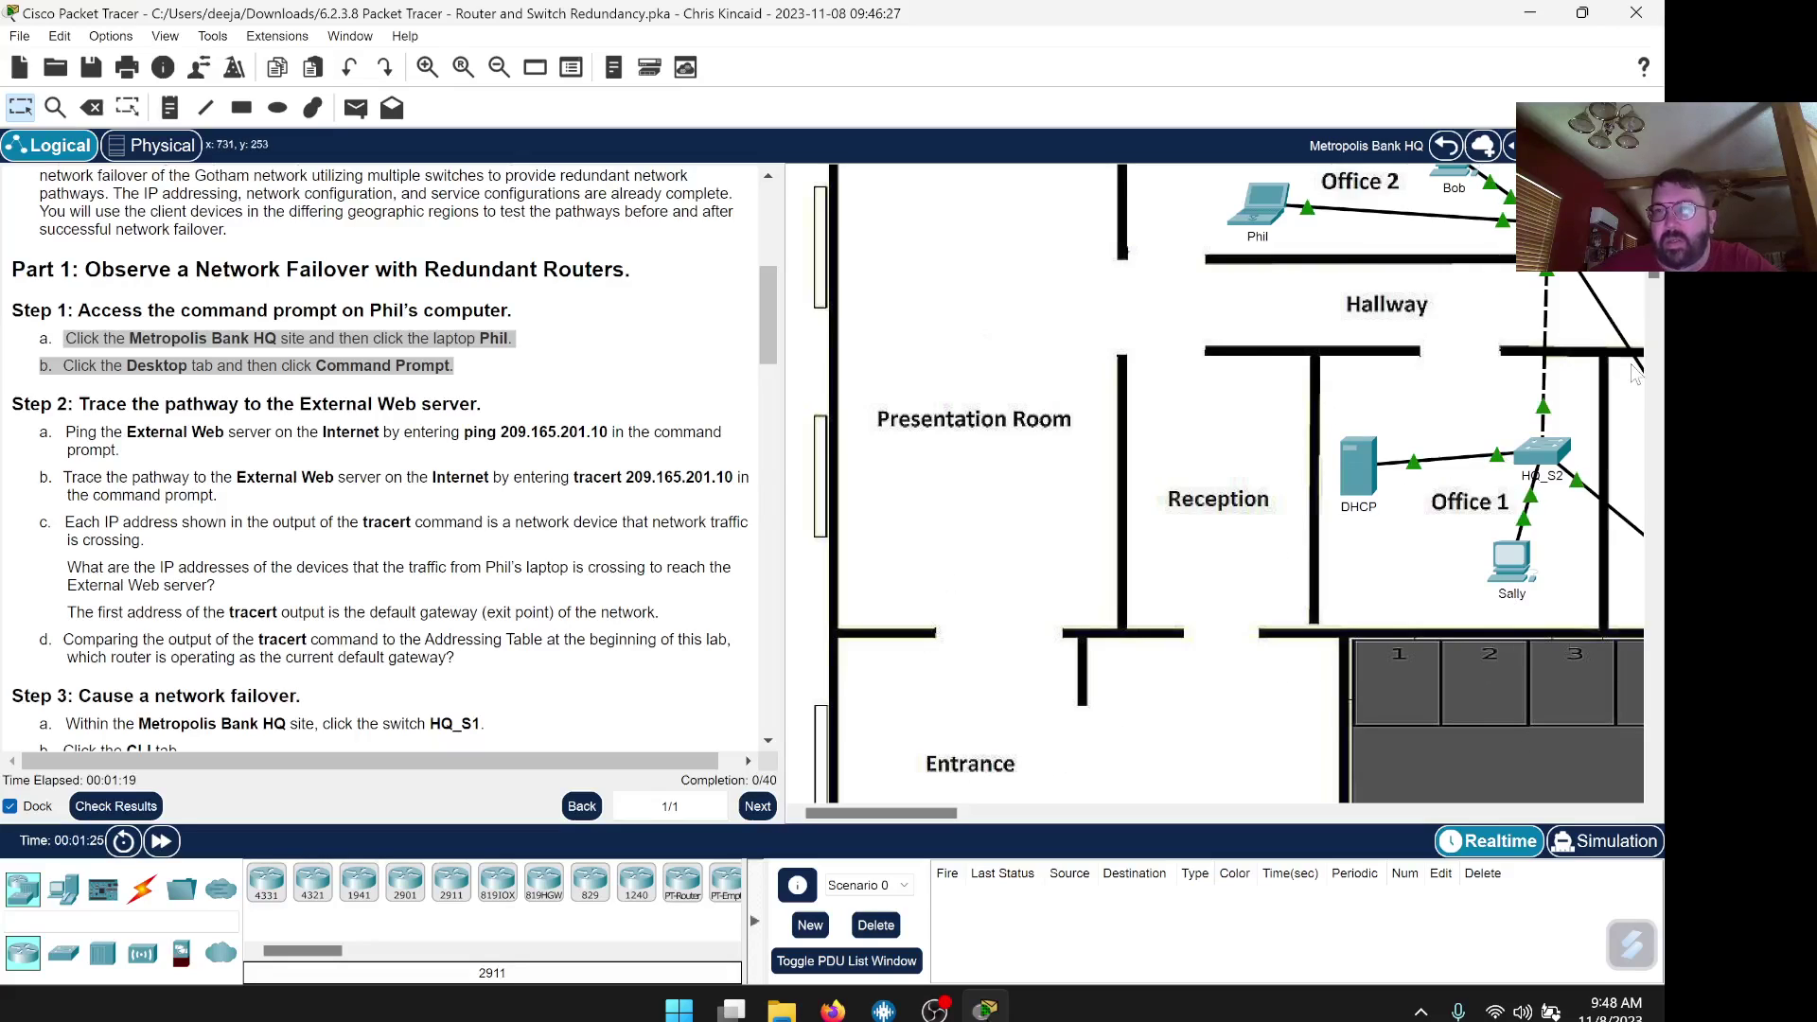
# Open the laptop Phil in Office 2, keep its window on top, and place it beside the instructions.
pyautogui.moveTo(894, 812); pyautogui.dragTo(1006, 811)
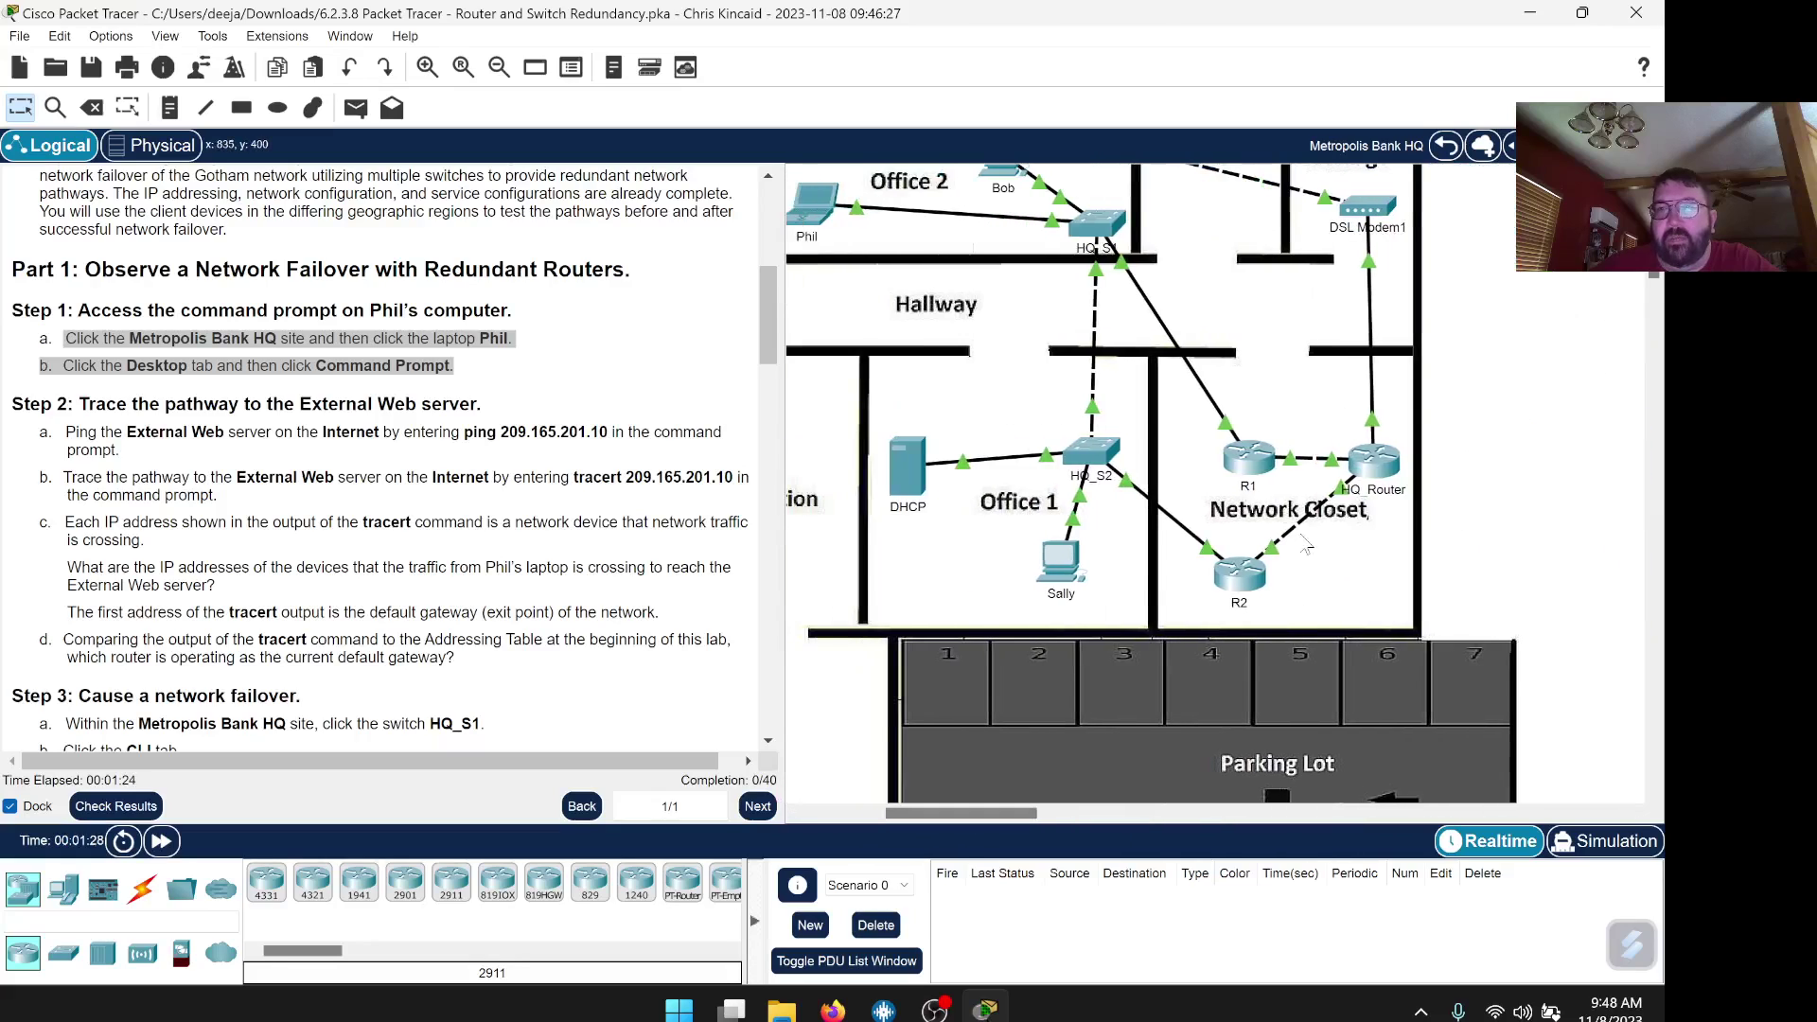
pyautogui.scroll(1, 1307, 545)
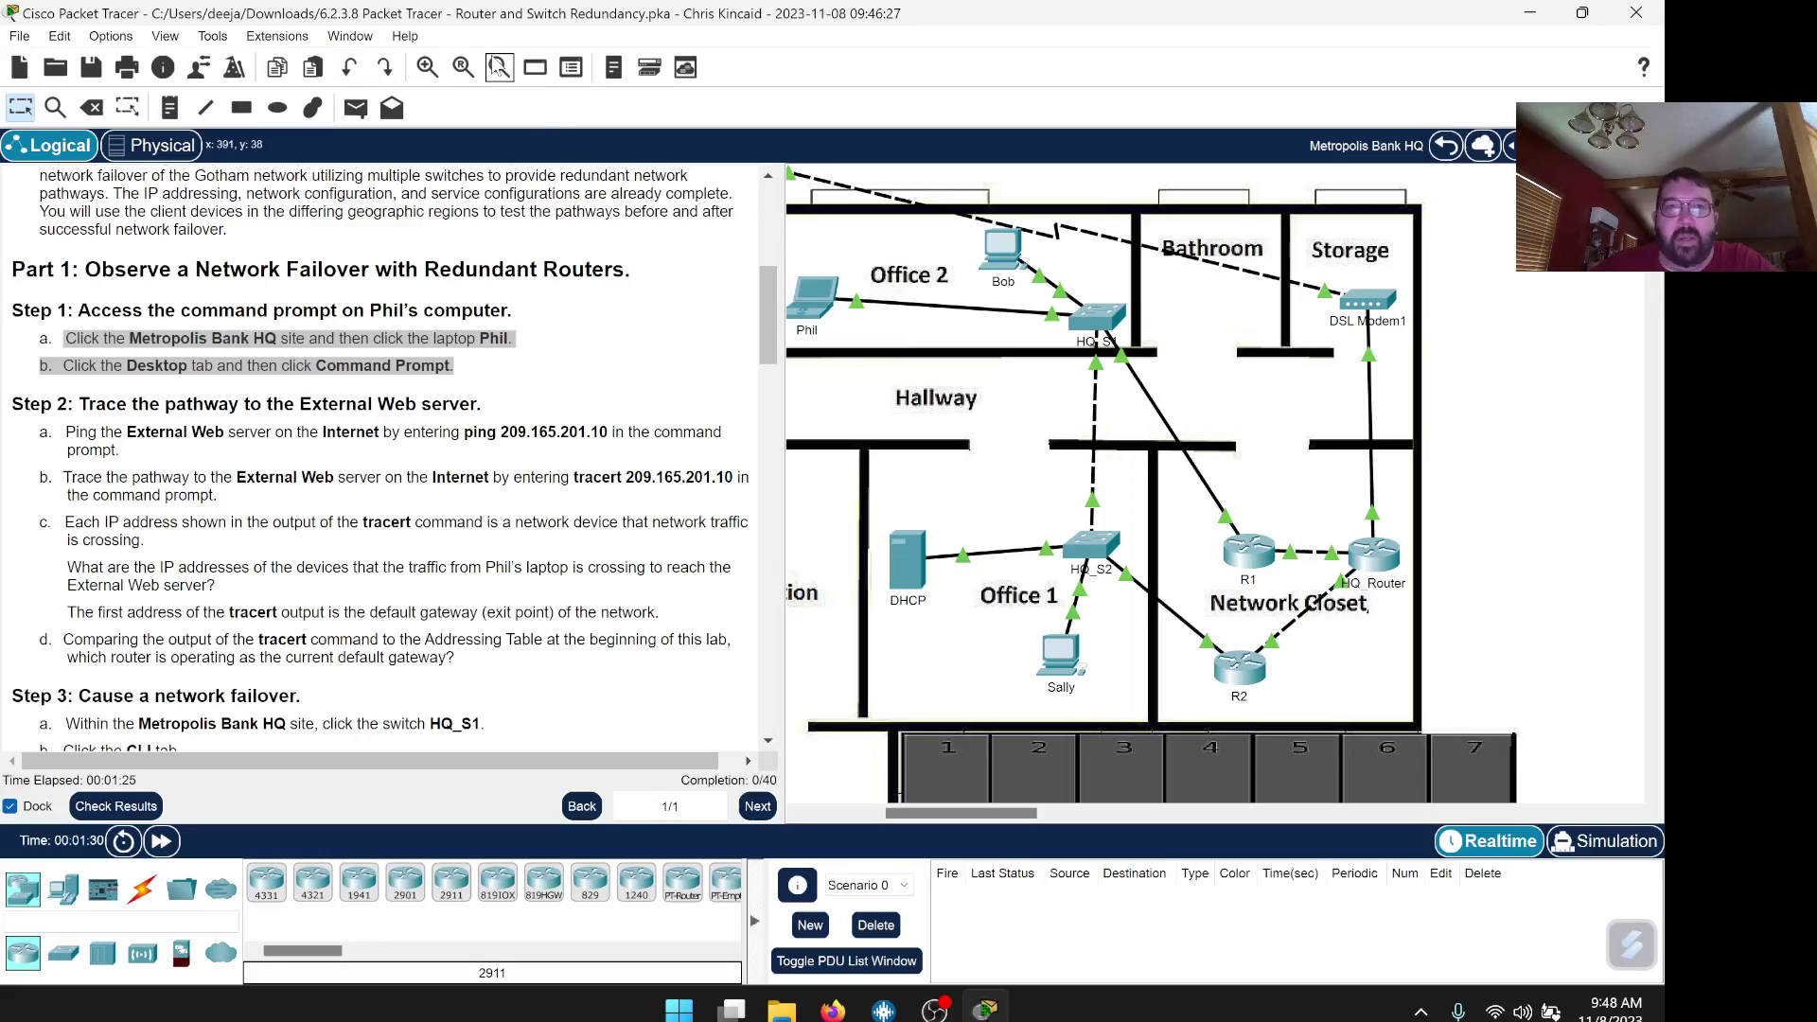
pyautogui.click(499, 67)
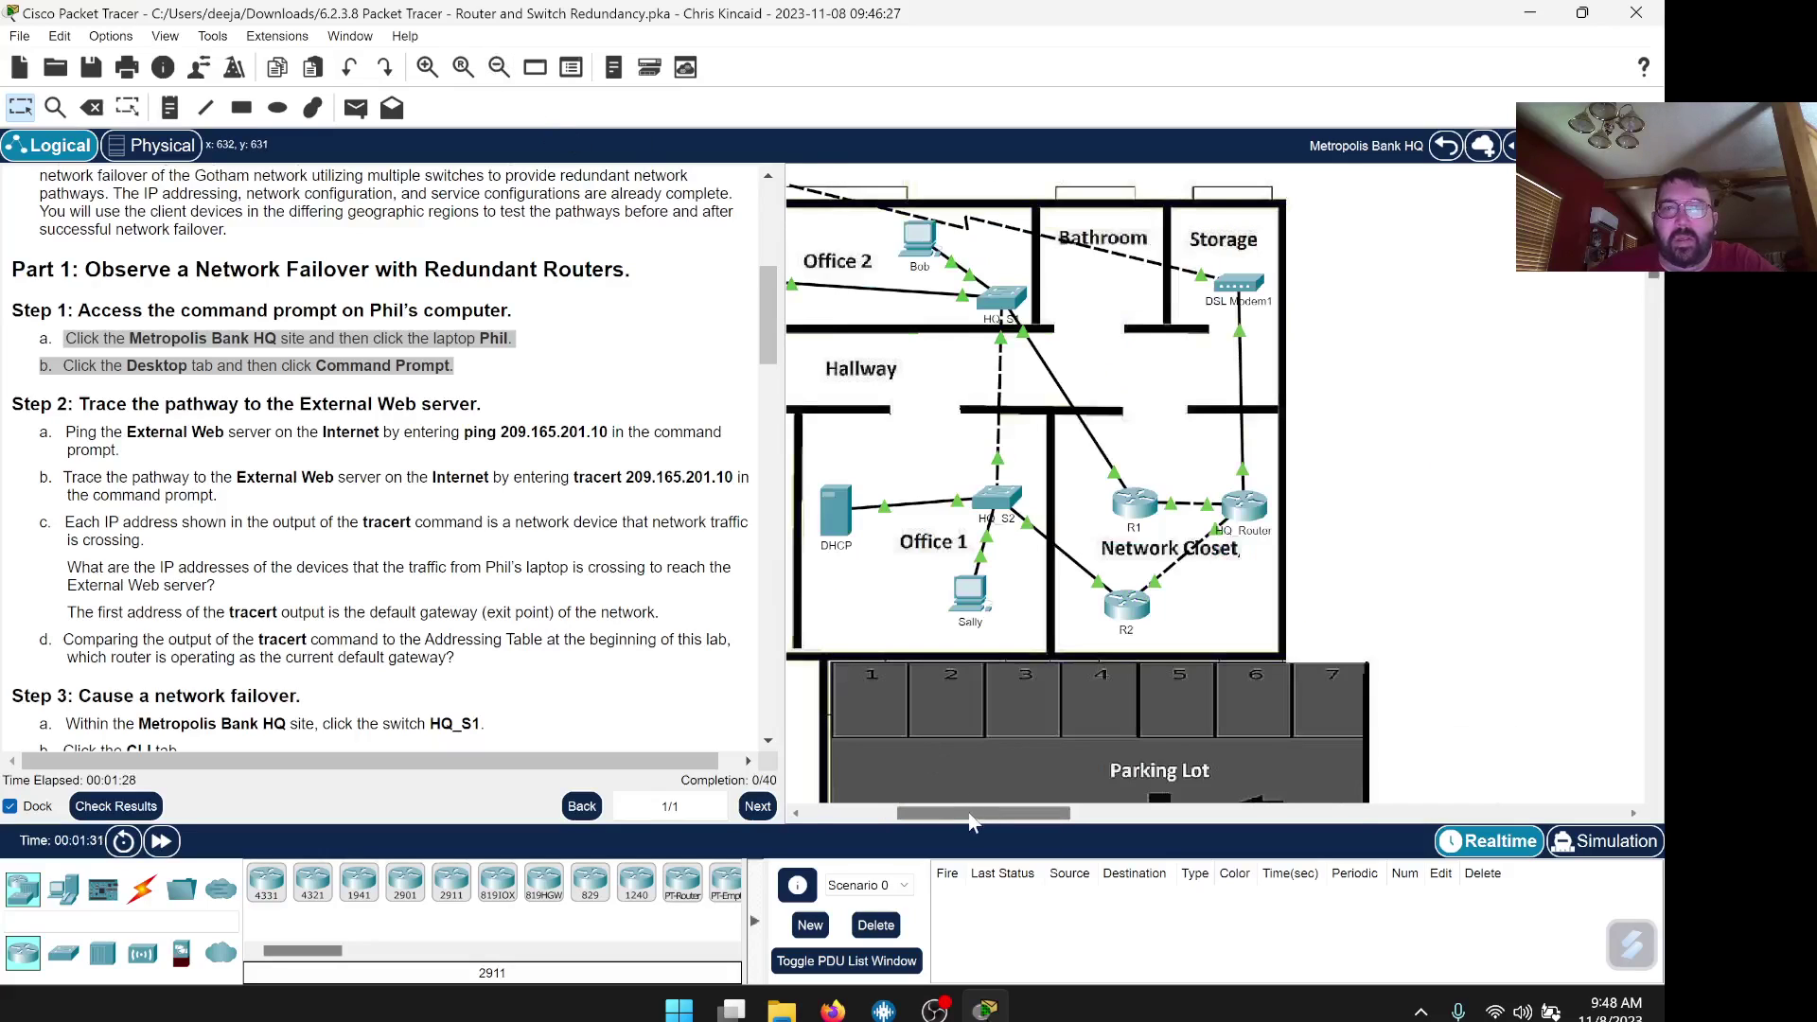
pyautogui.moveTo(970, 819); pyautogui.dragTo(950, 812)
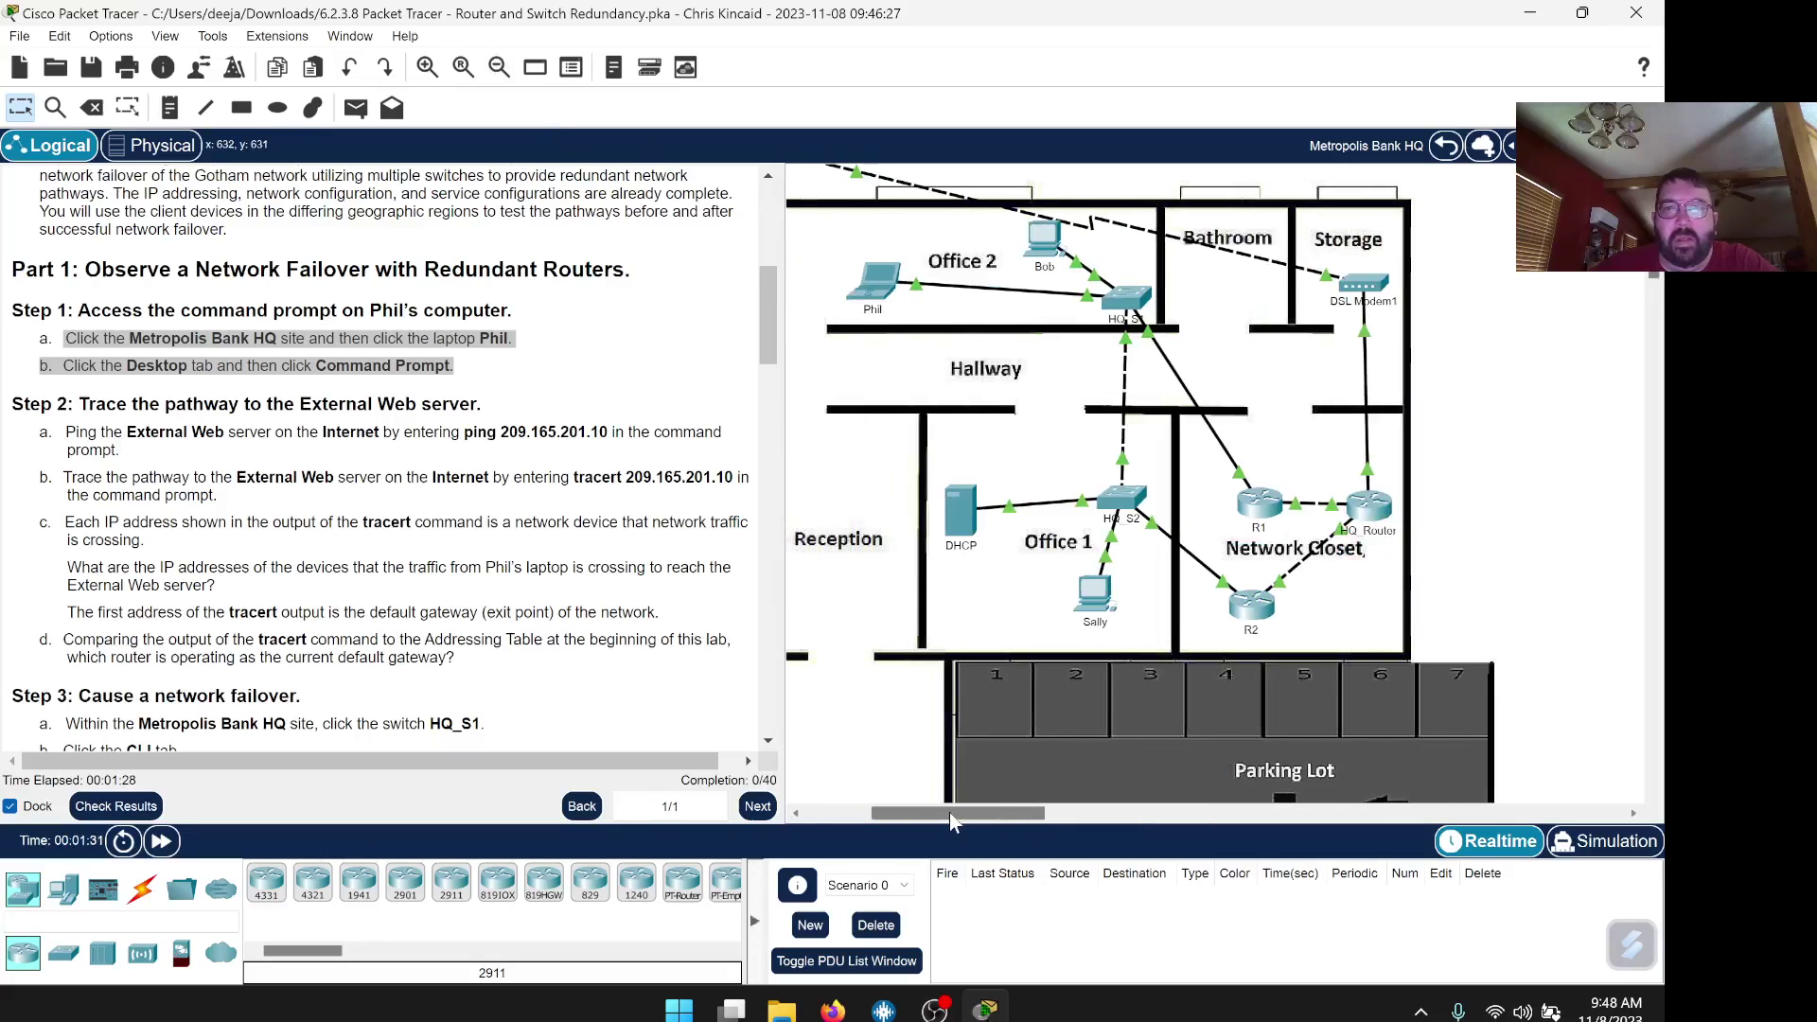
pyautogui.click(875, 291)
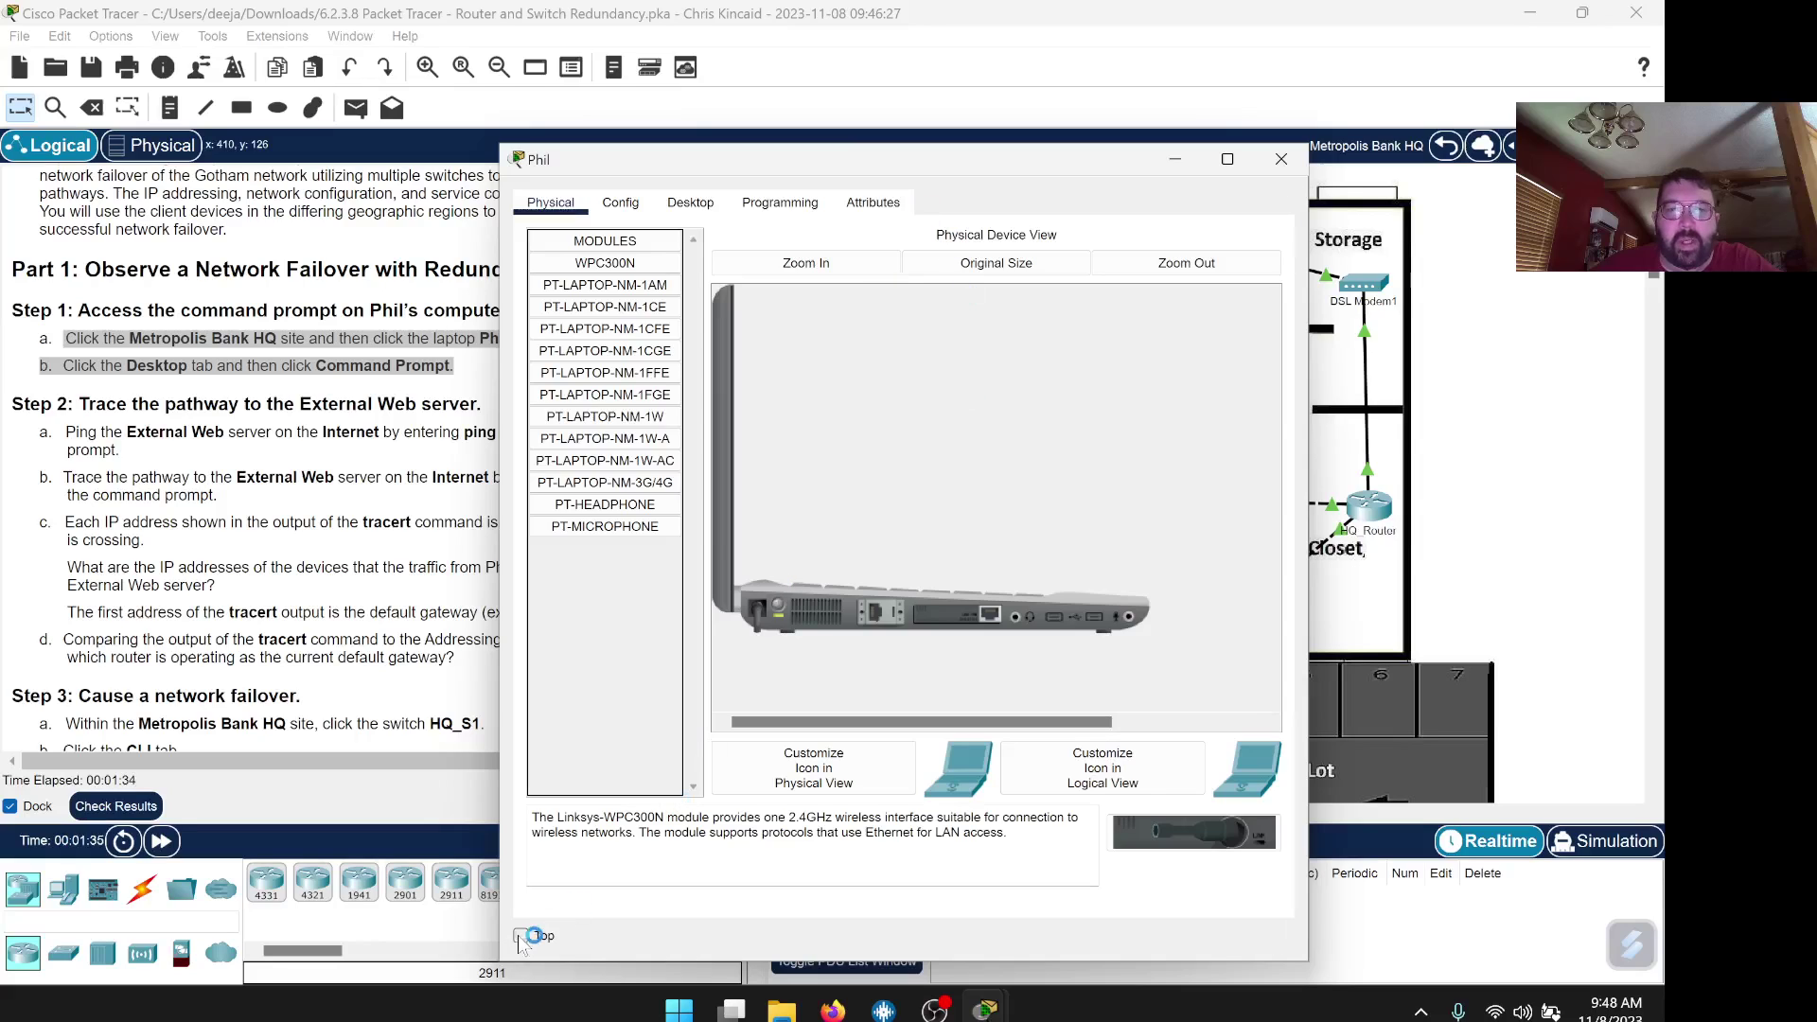
pyautogui.click(520, 936)
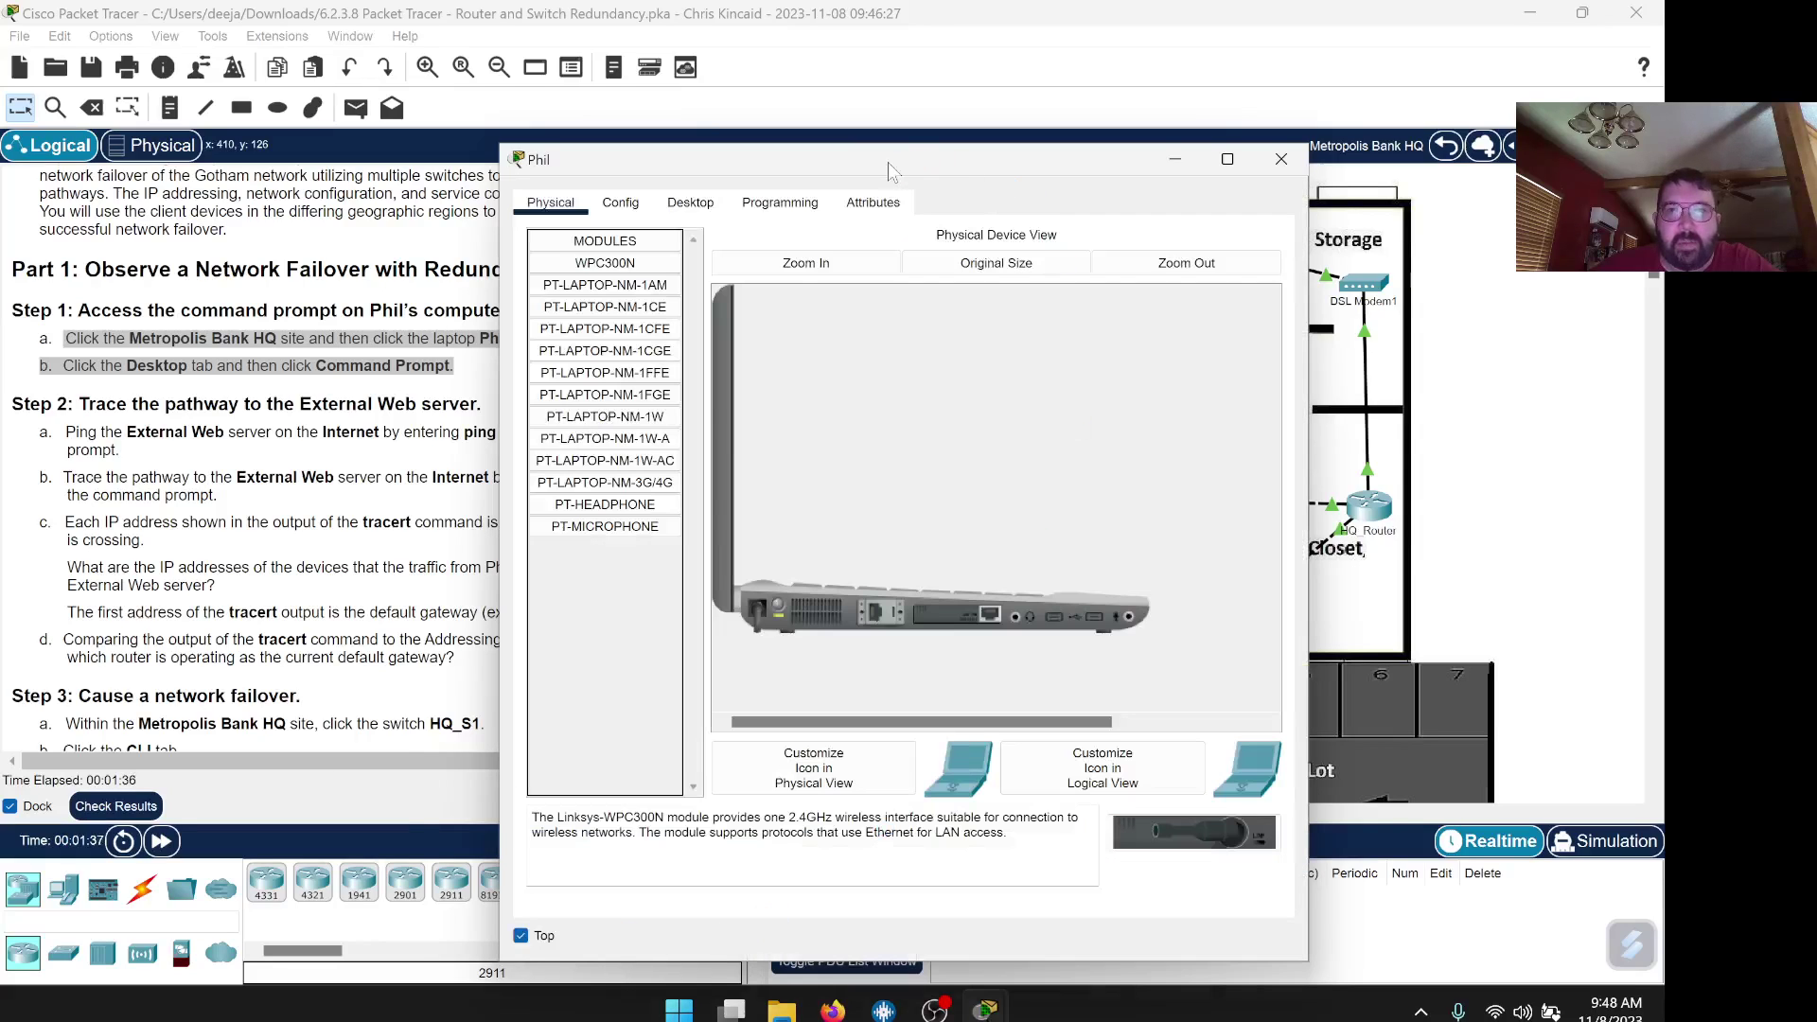
pyautogui.moveTo(887, 161); pyautogui.dragTo(1206, 117)
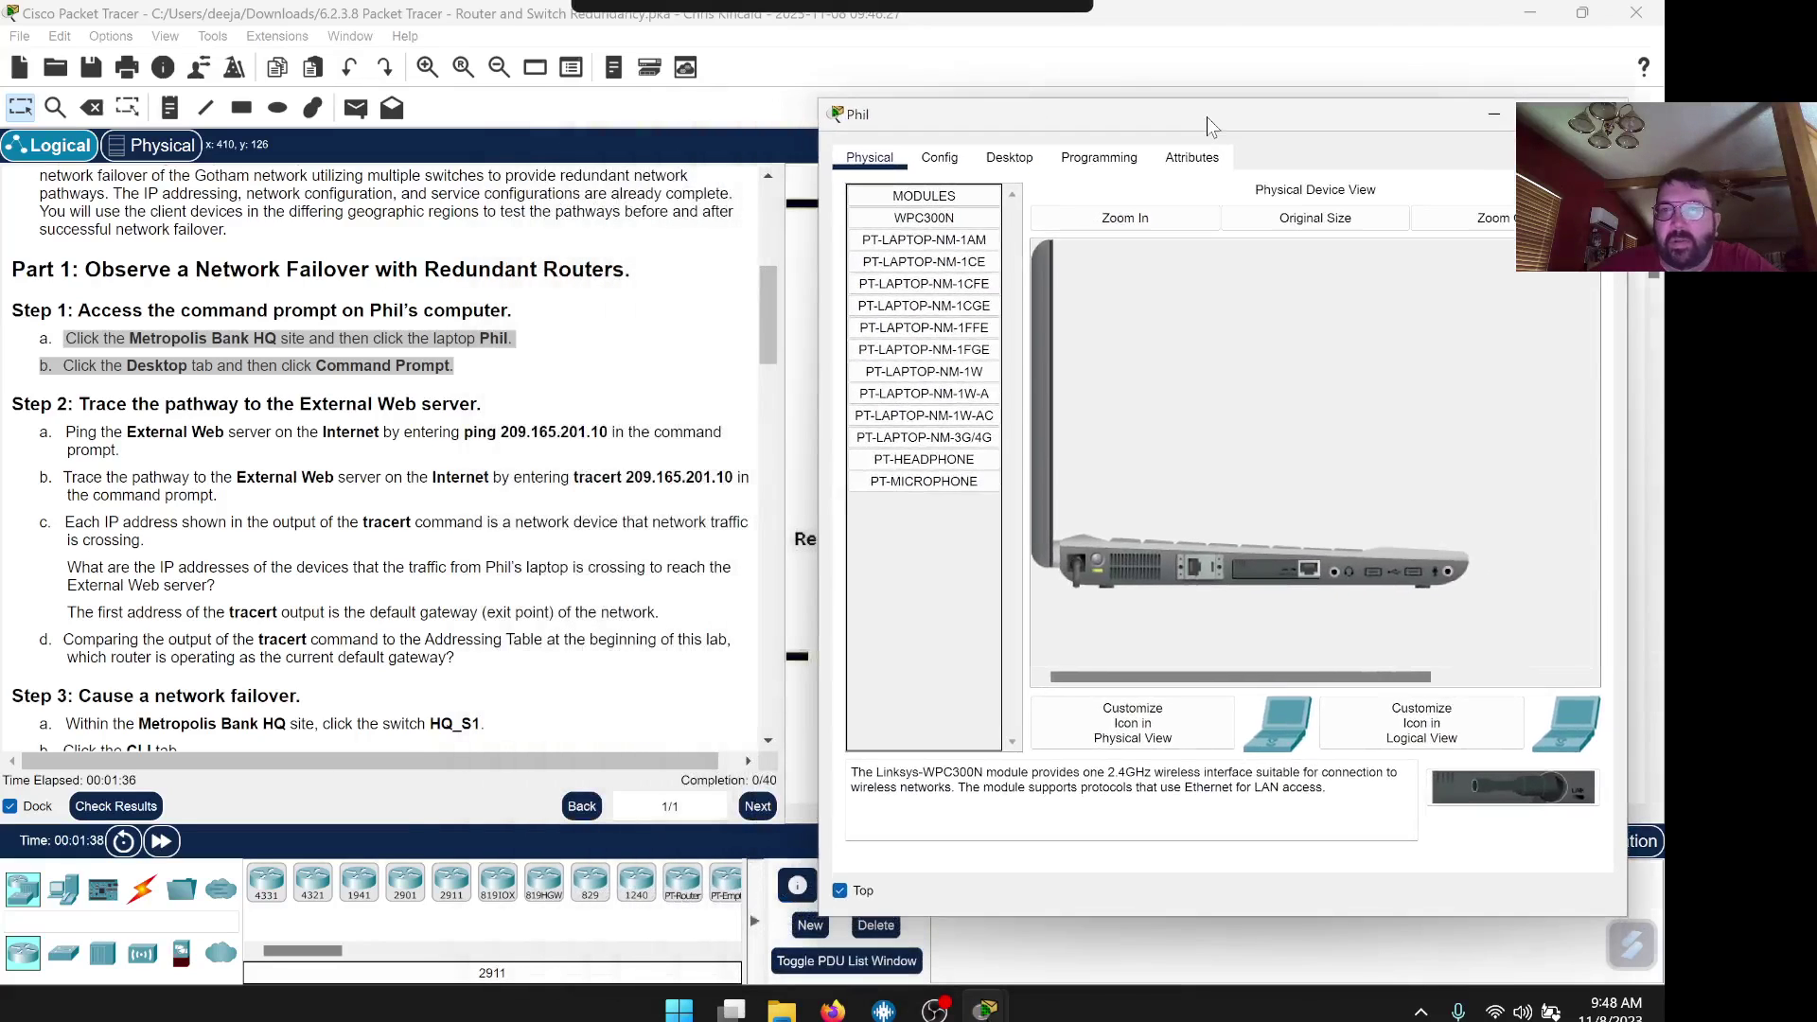
pyautogui.click(1006, 159)
pyautogui.click(1360, 277)
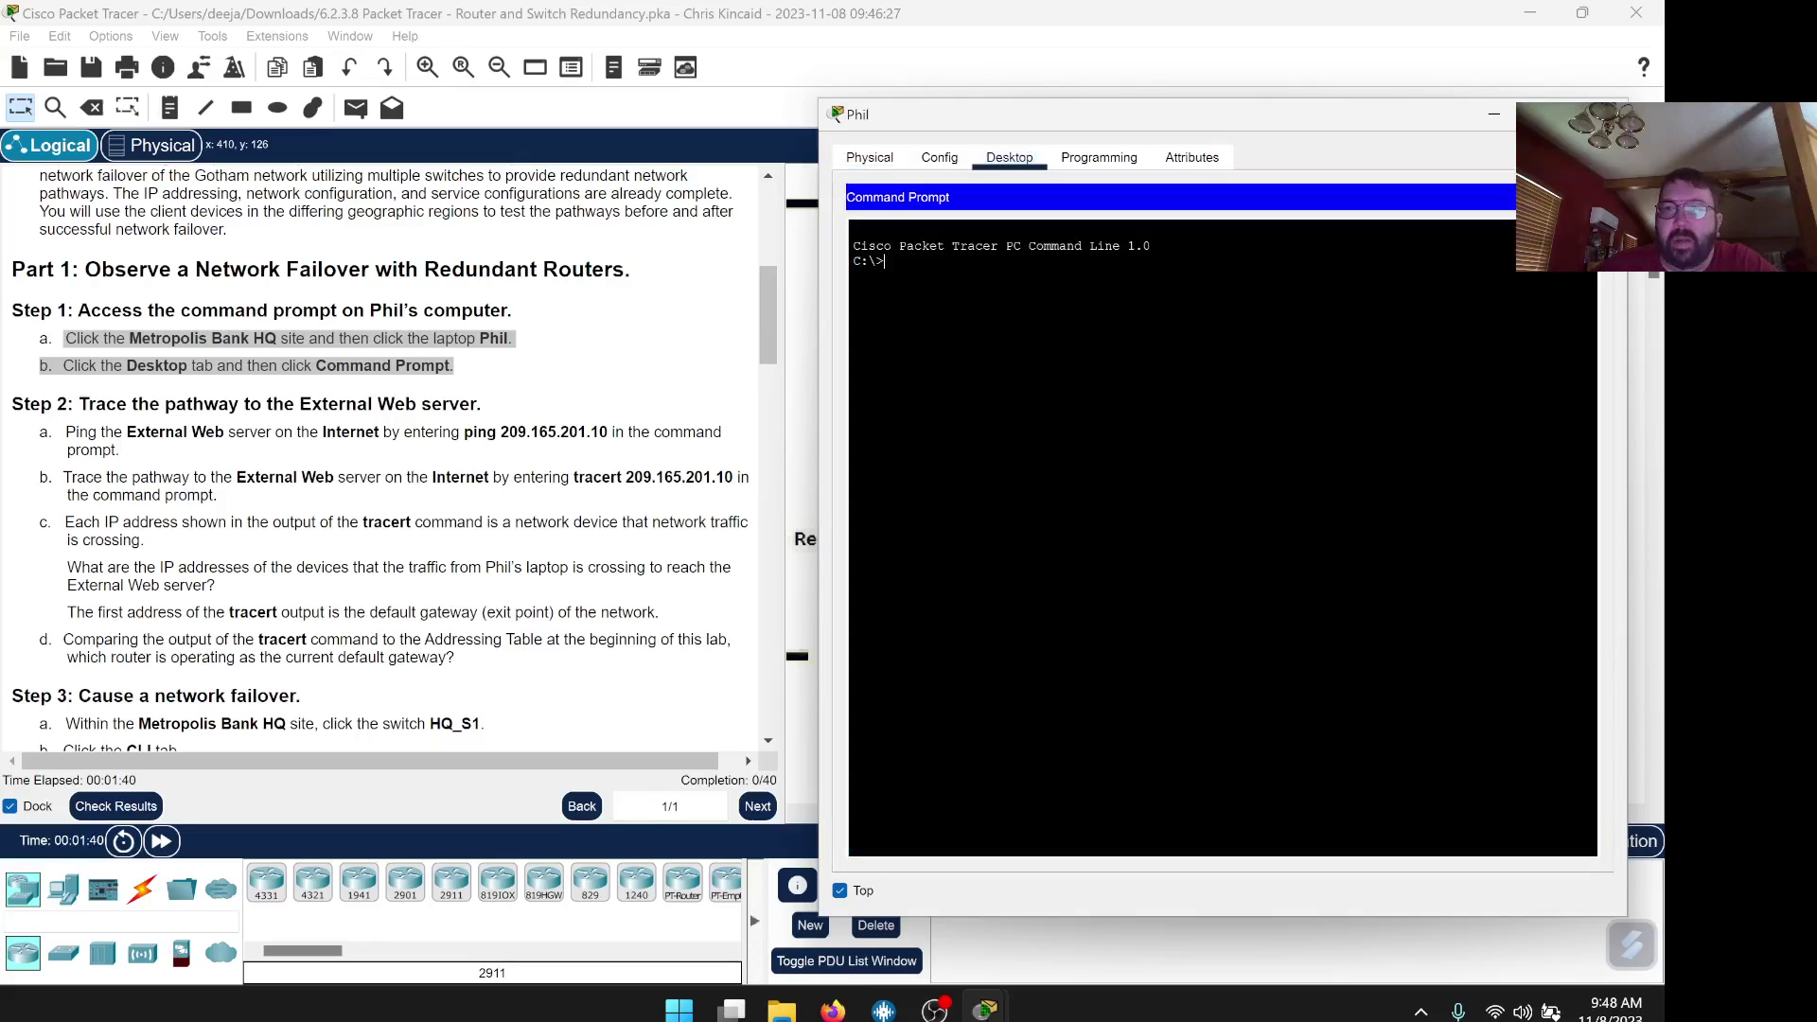
pyautogui.scroll(-3, 692, 464)
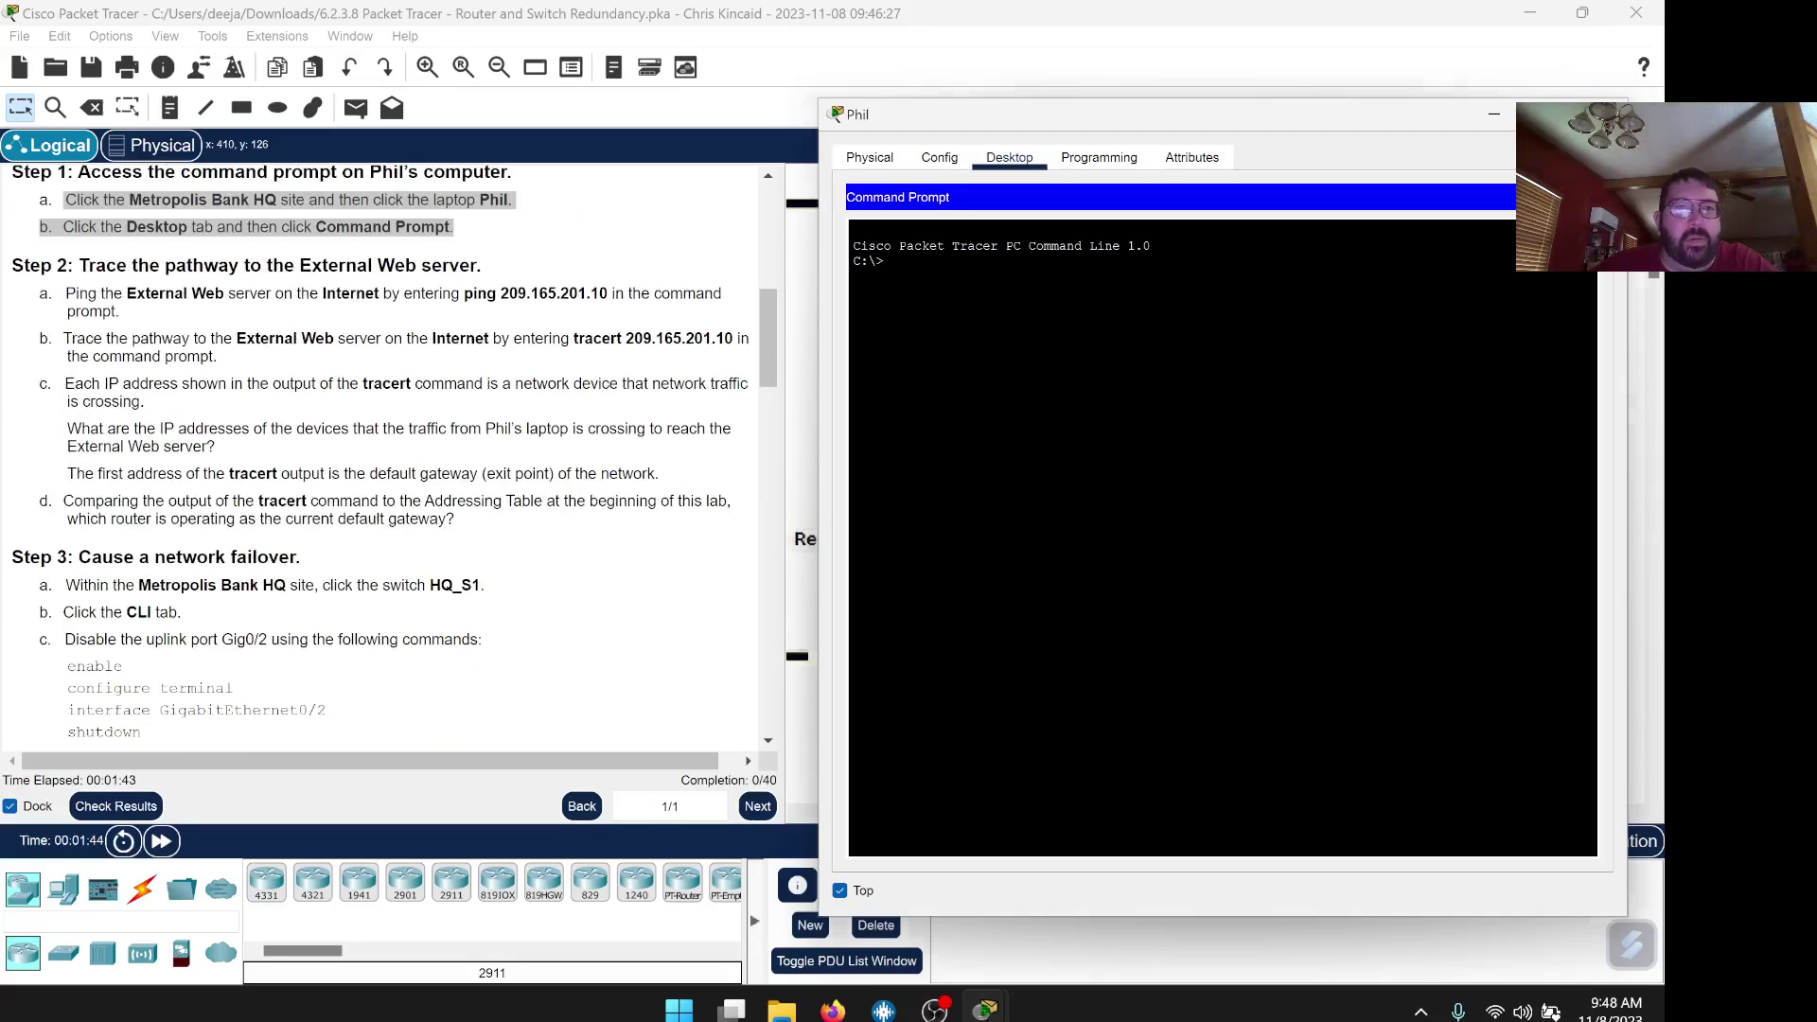
# Start a ping to 209.165.201.10 in Phil's Command Prompt using the command copied from Step 2a, and interrupt it.
pyautogui.moveTo(66, 296); pyautogui.dragTo(462, 314)
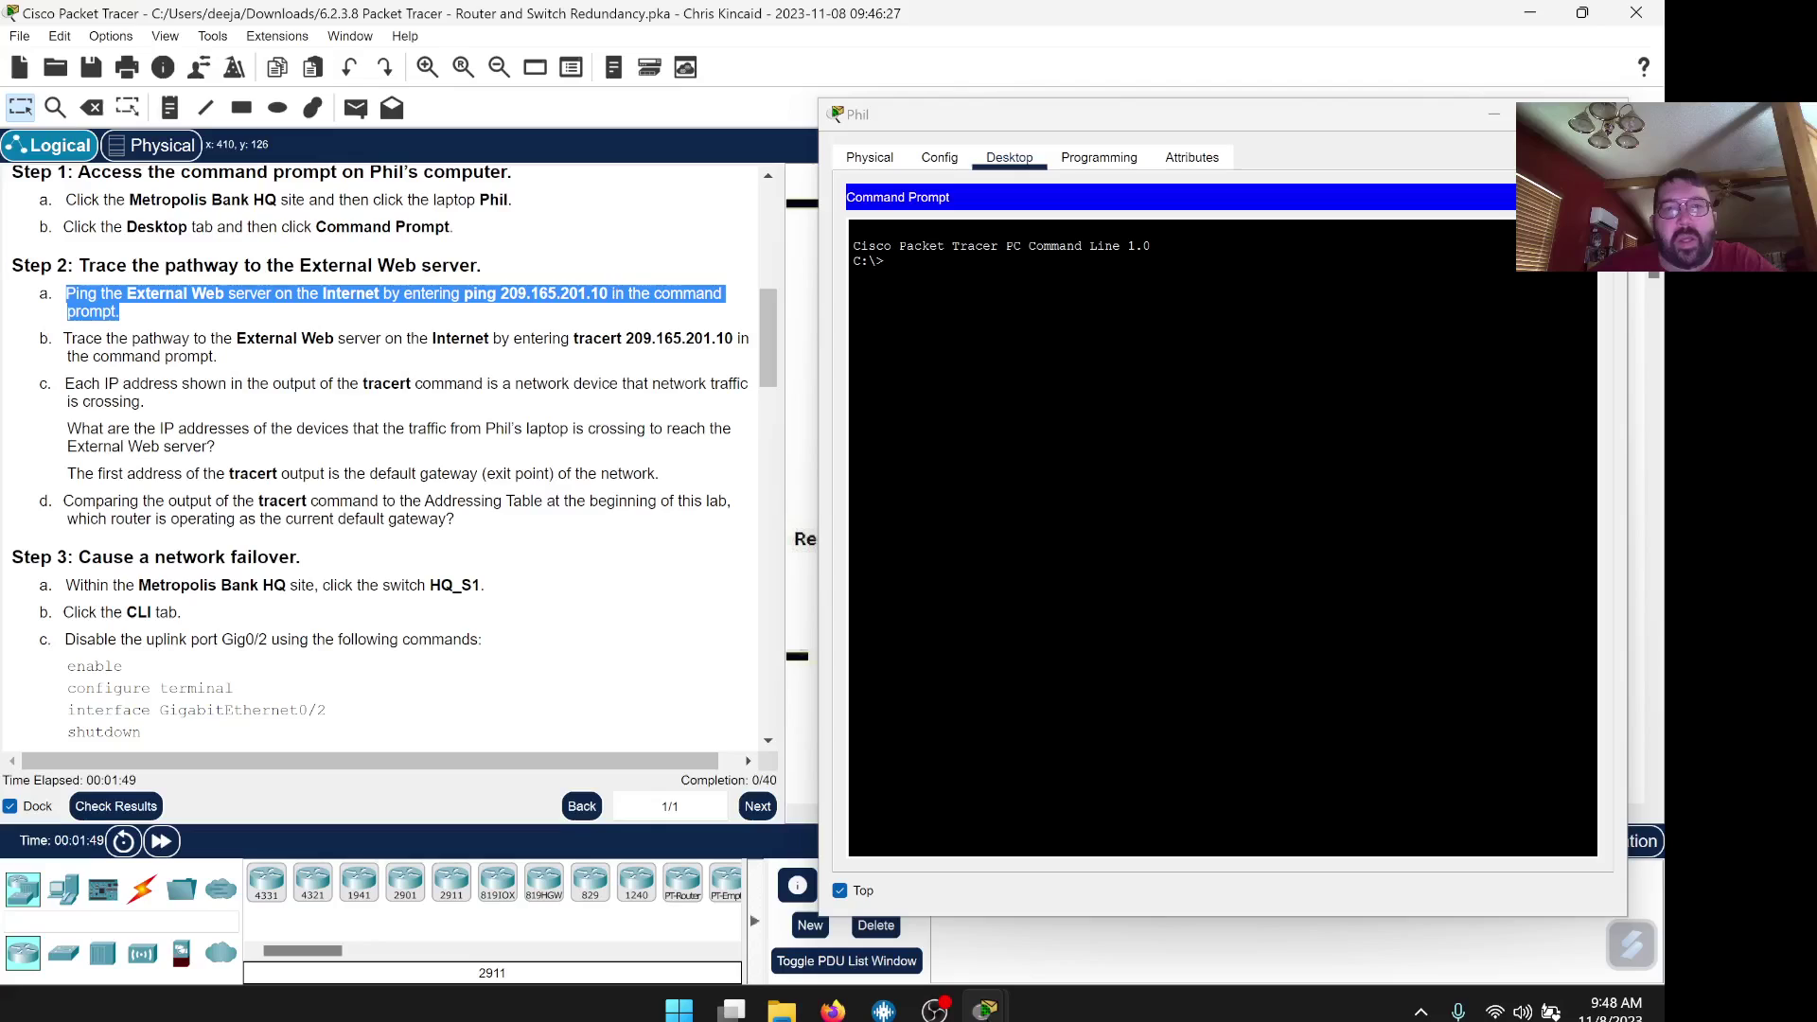
pyautogui.click(463, 314)
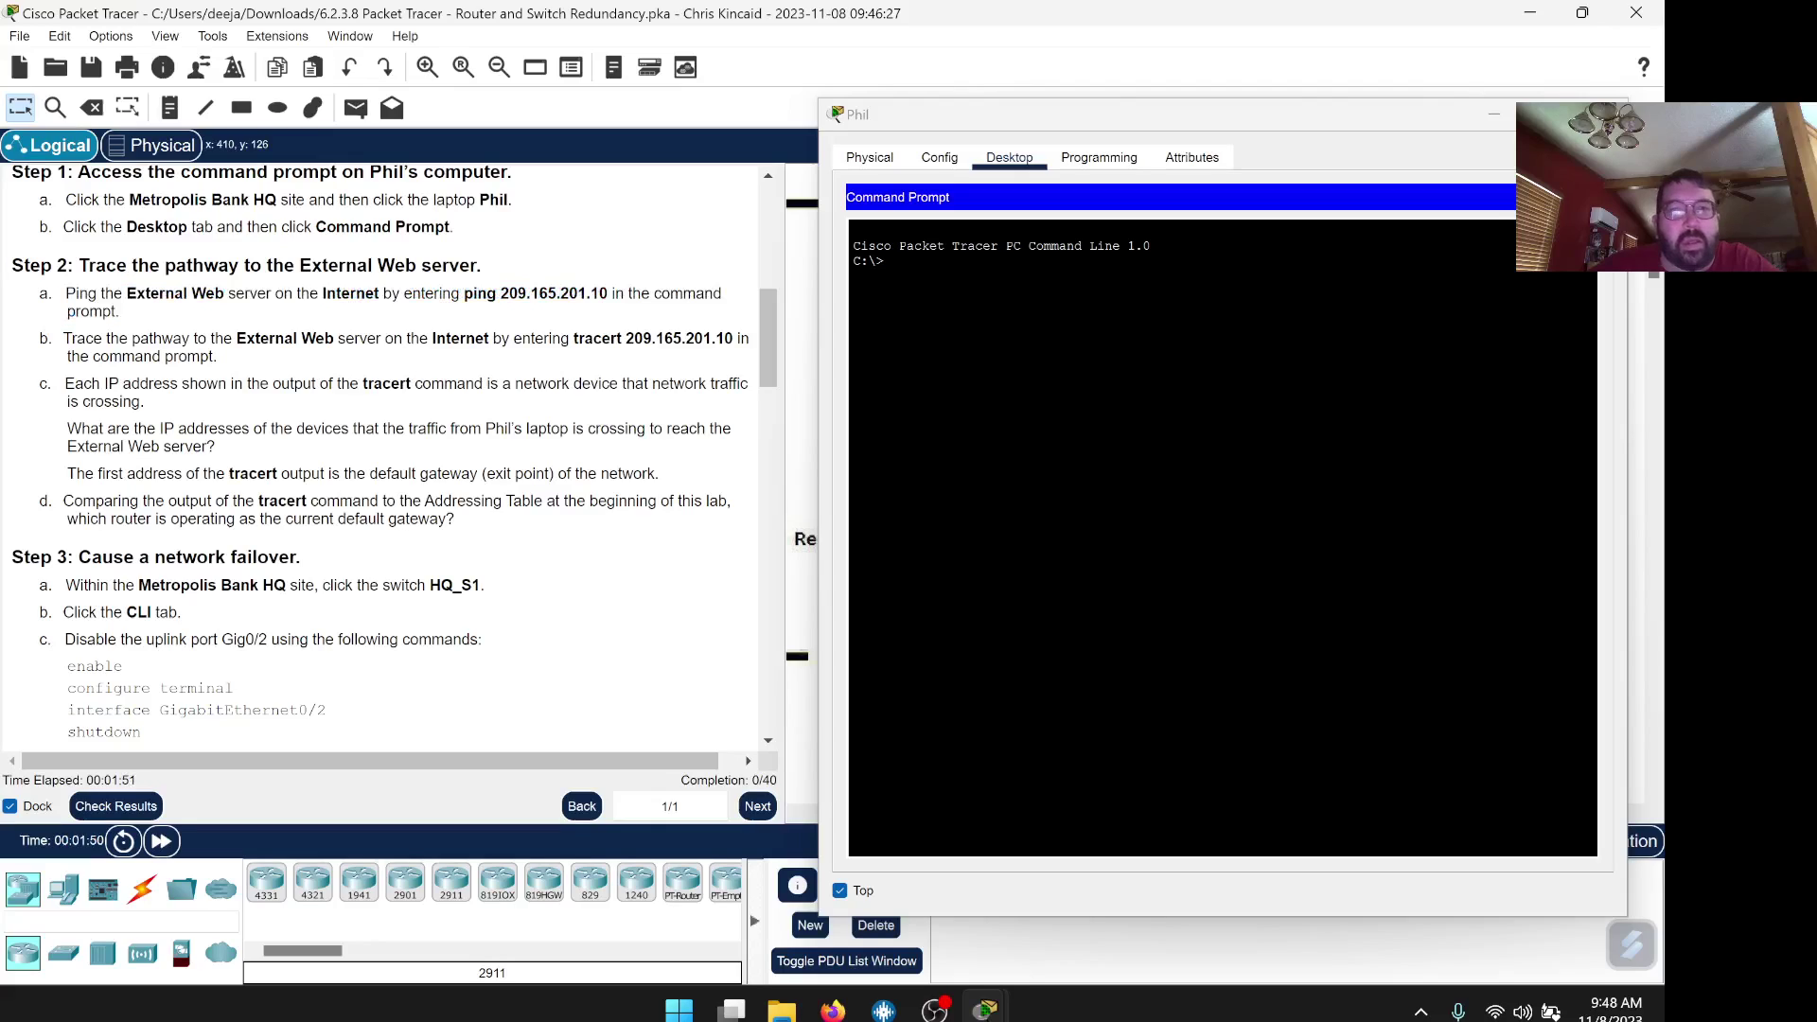
pyautogui.moveTo(608, 294); pyautogui.dragTo(462, 293)
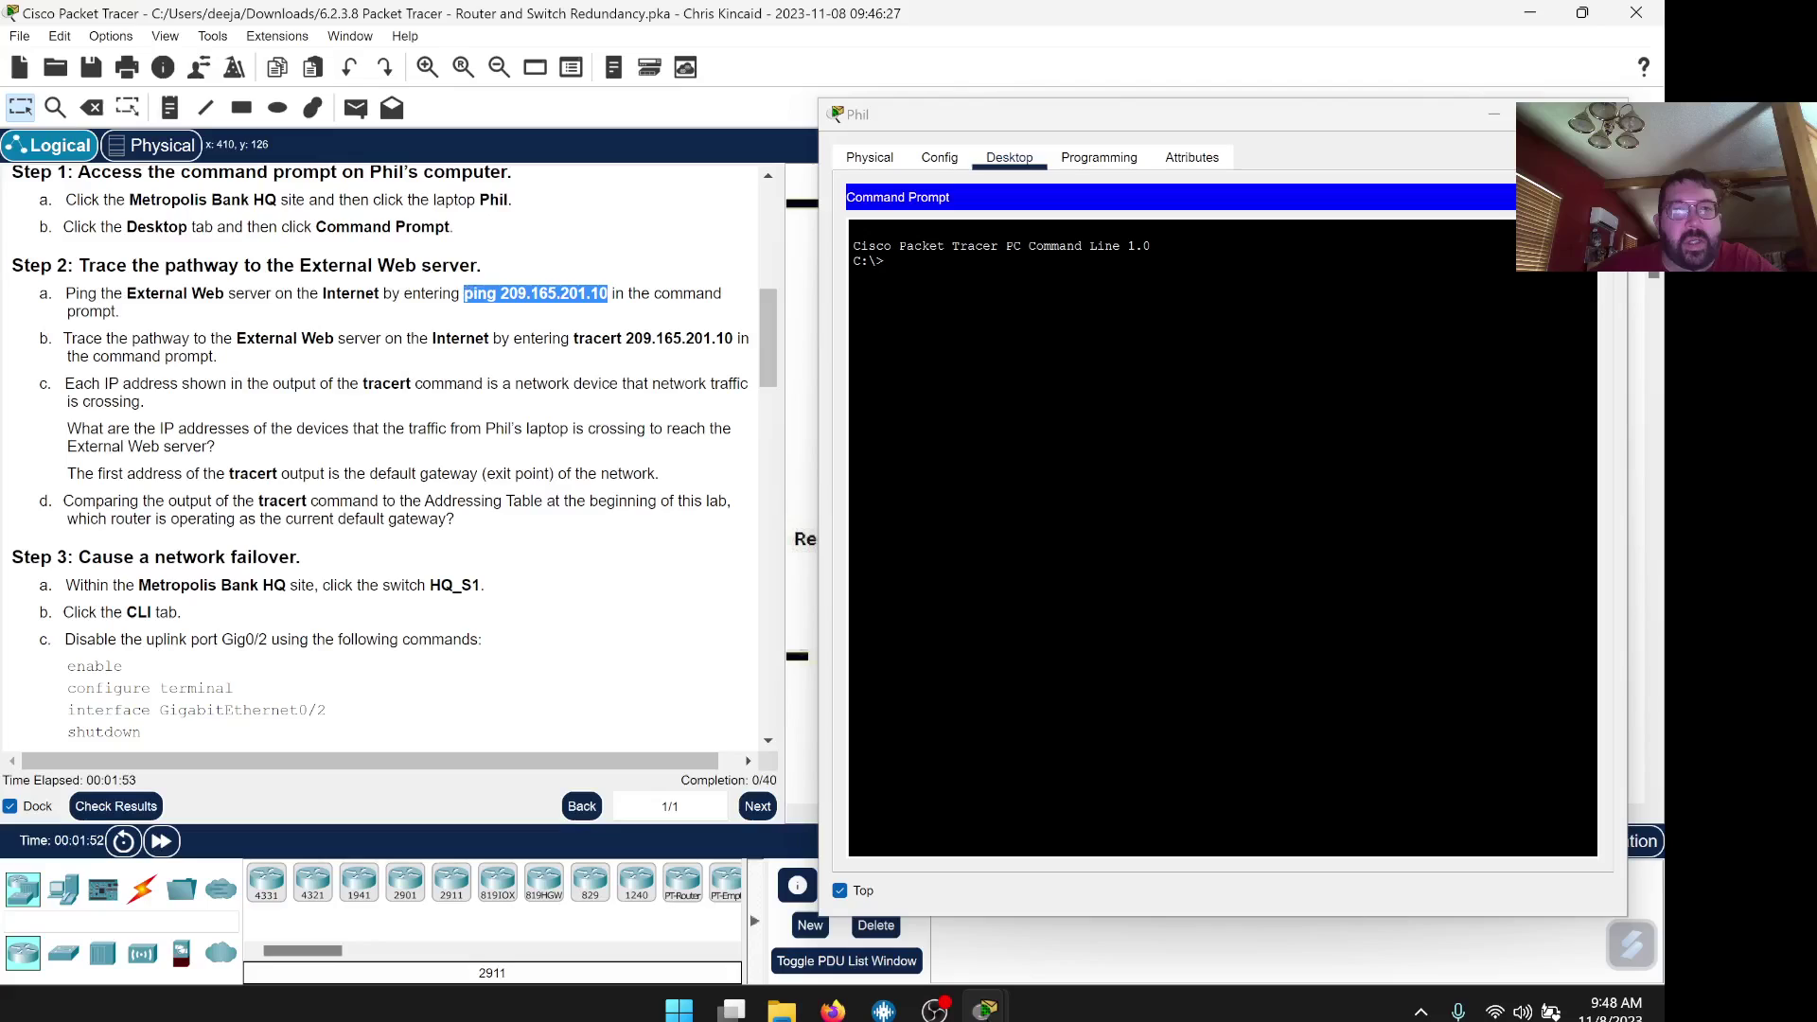
pyautogui.rightClick(472, 291)
pyautogui.click(516, 309)
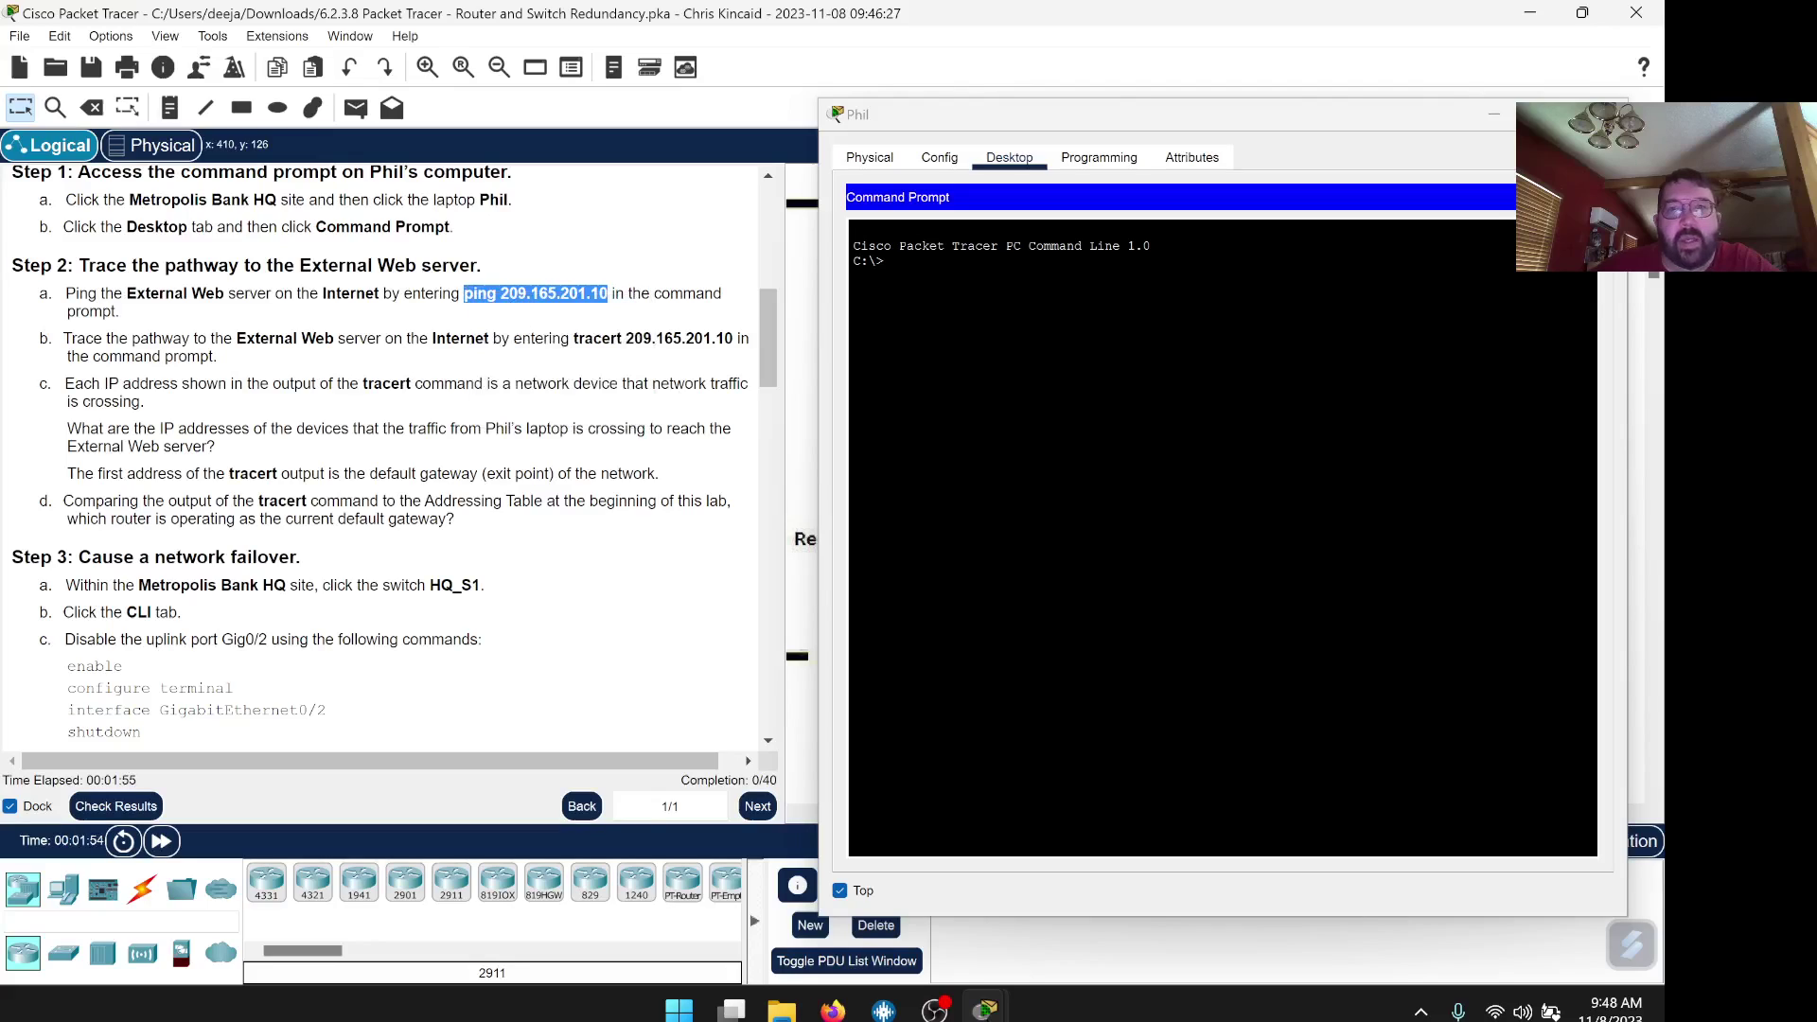
pyautogui.rightClick(907, 263)
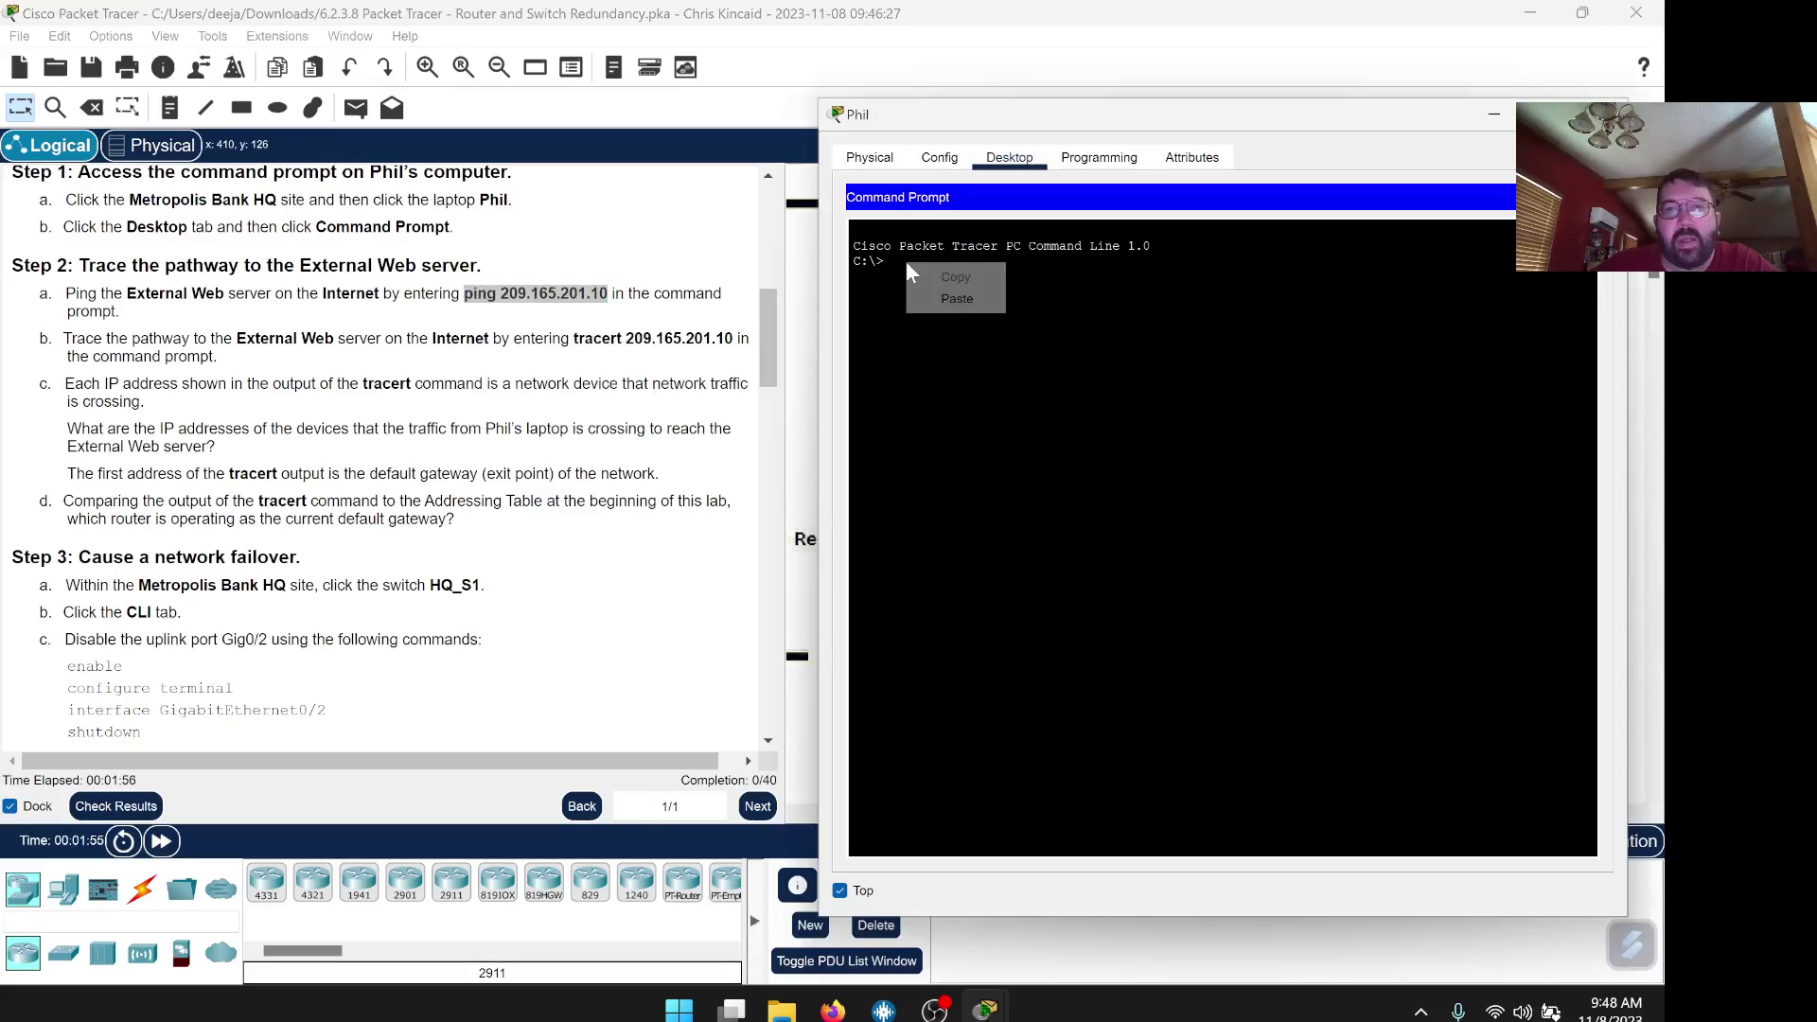
pyautogui.click(956, 299)
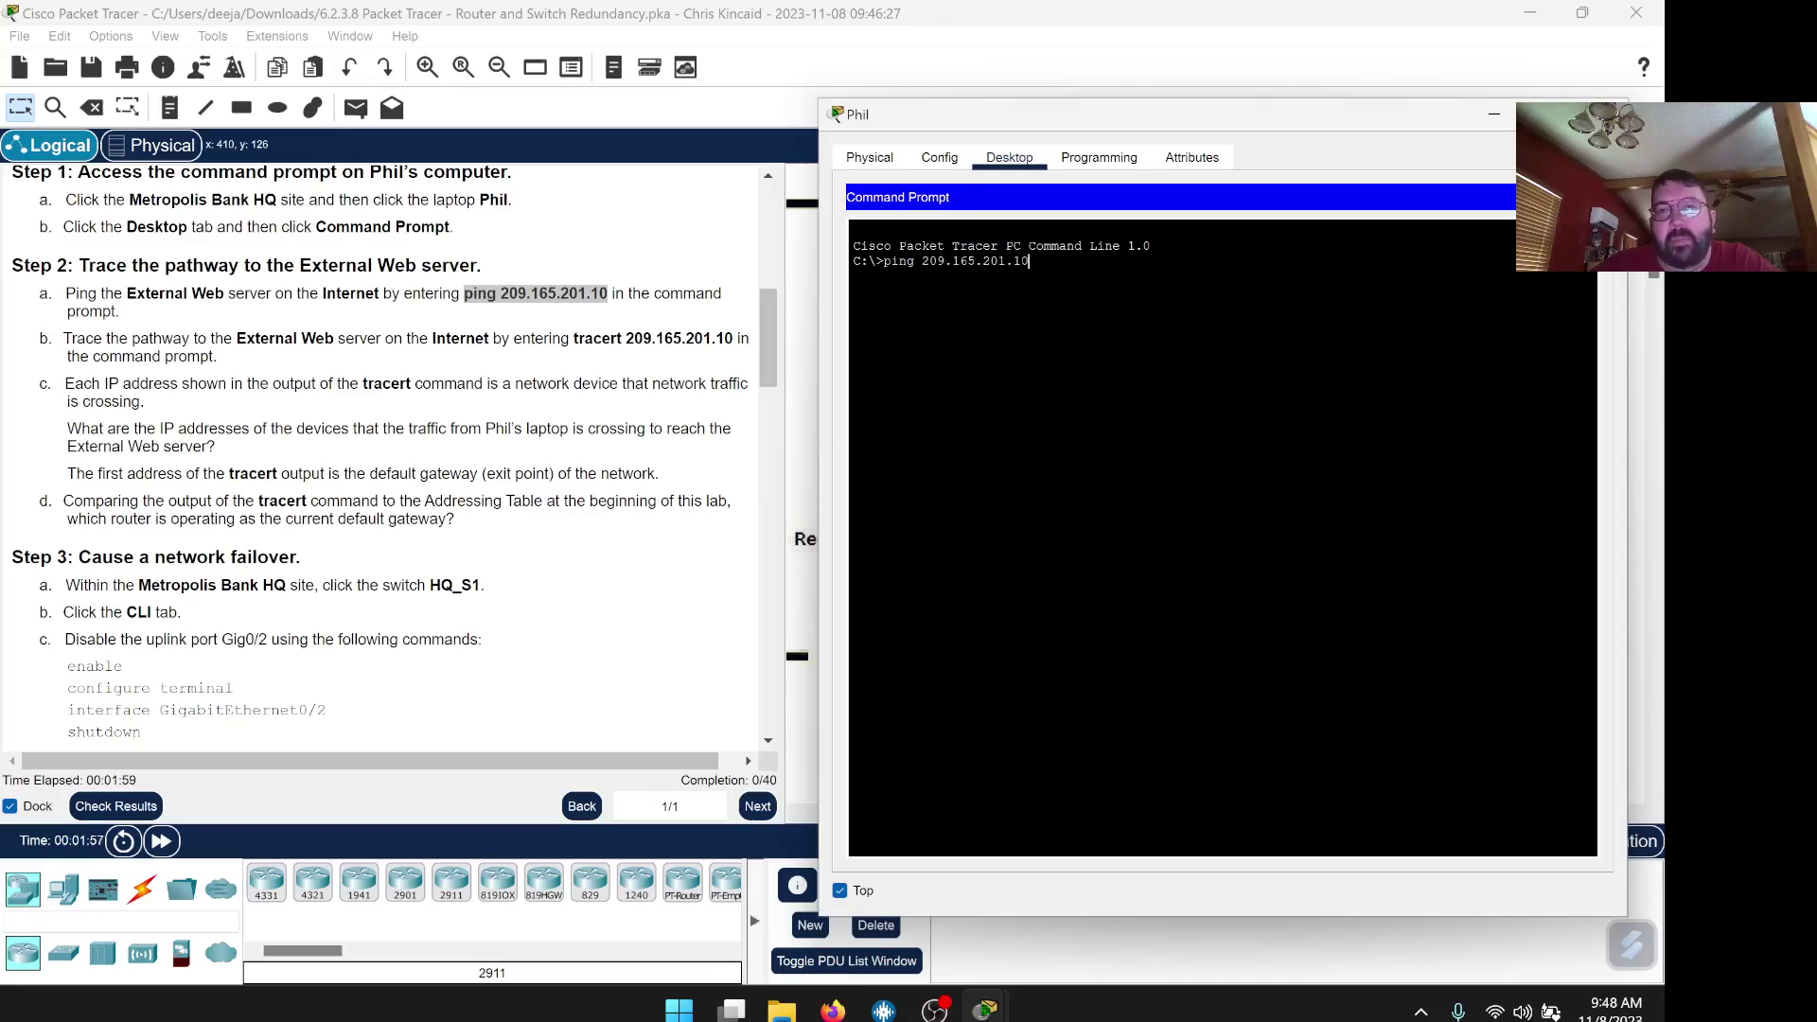
pyautogui.press('Return')
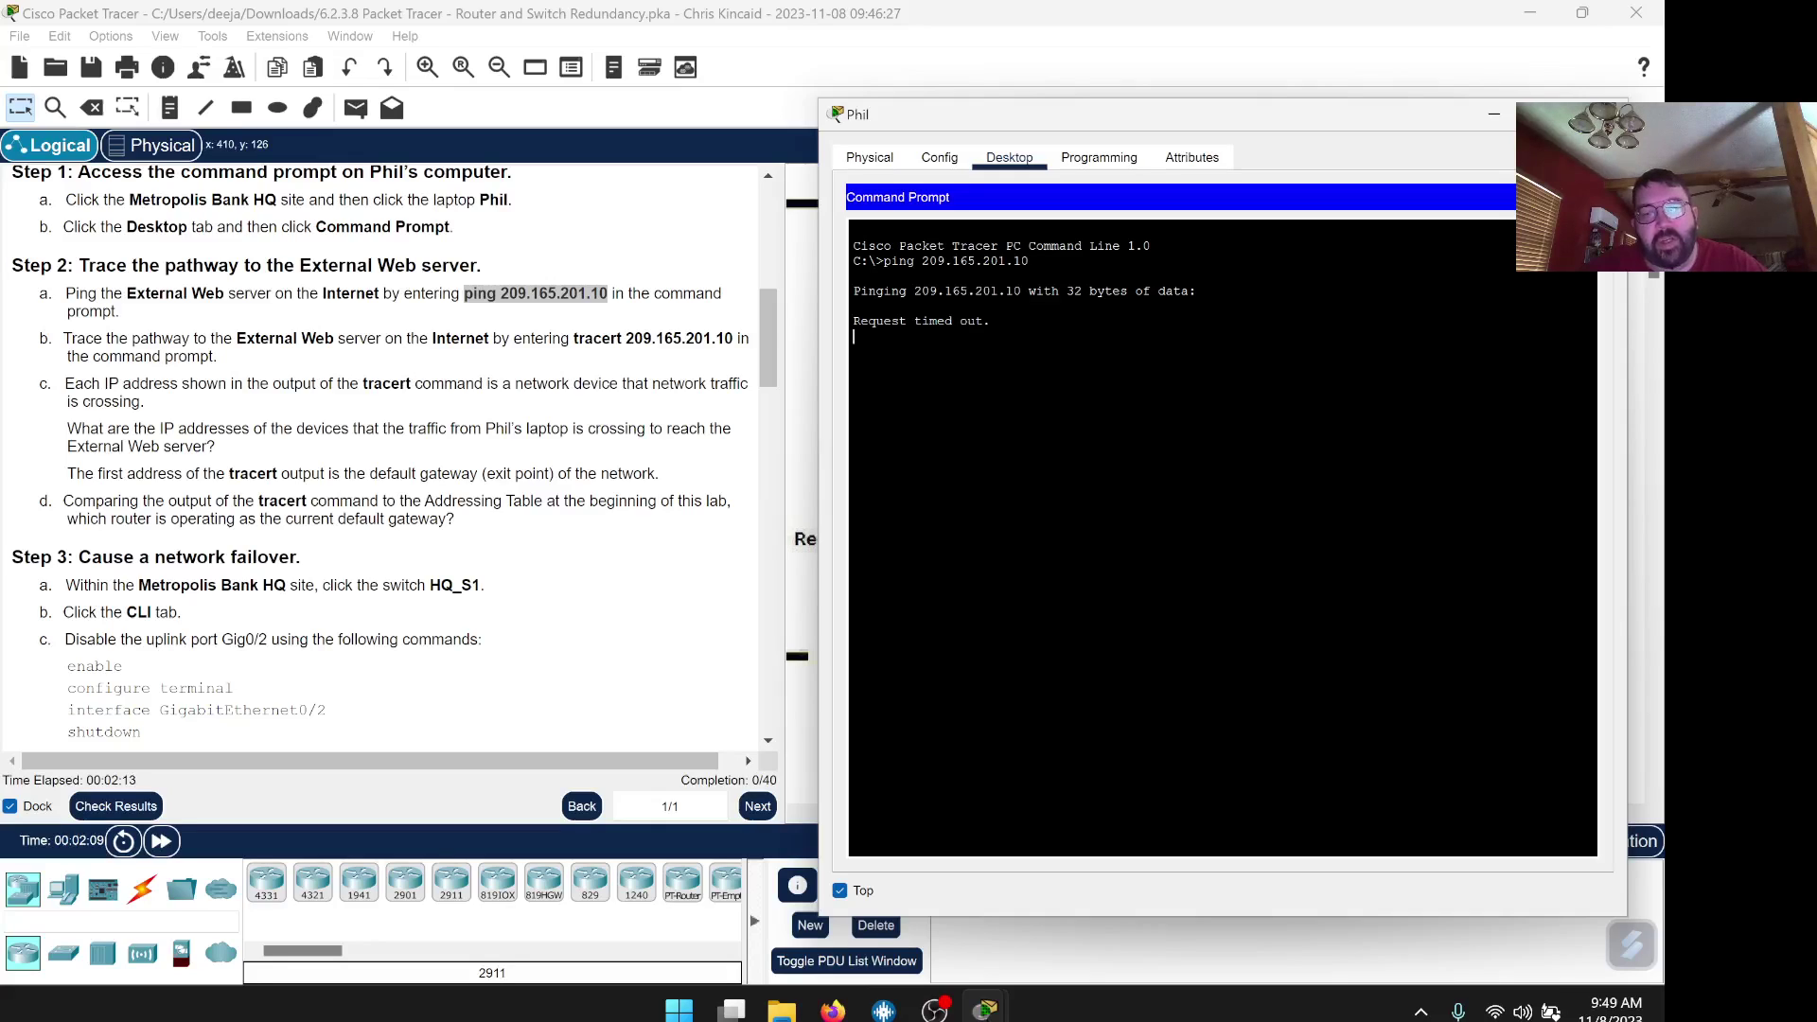
pyautogui.hotkey('ctrl', 'c')
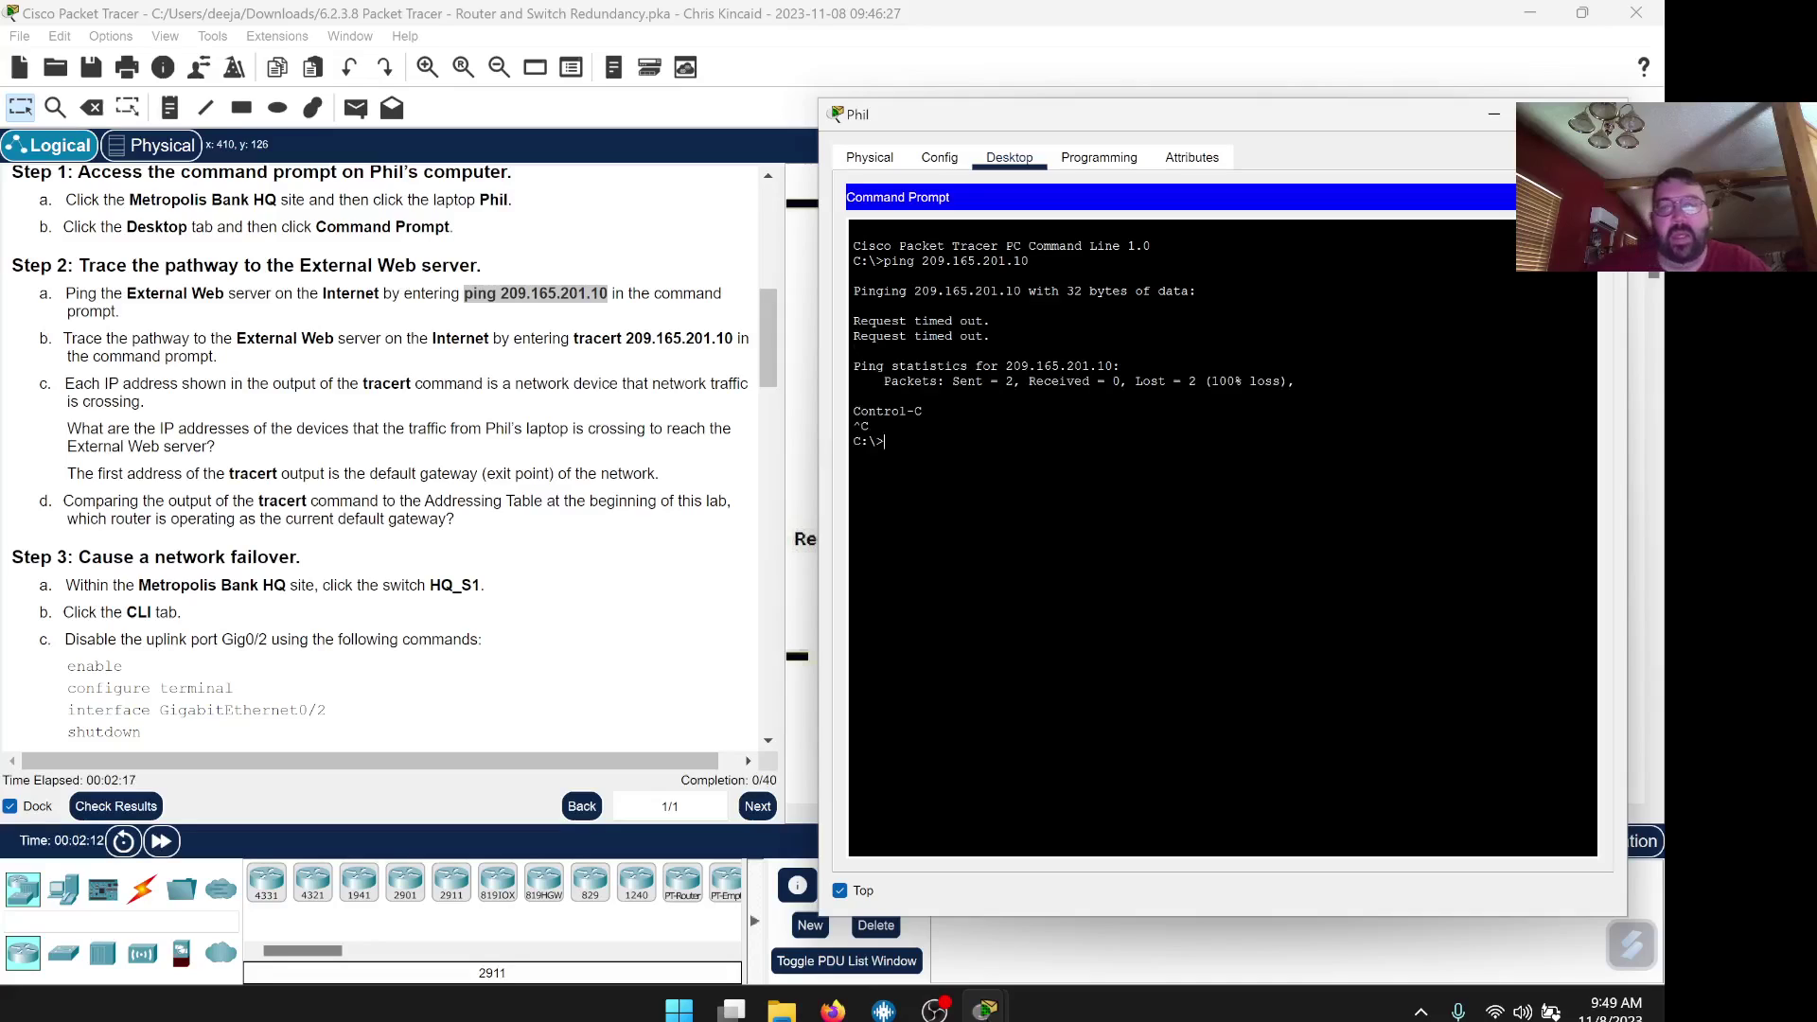
pyautogui.write('ipco')
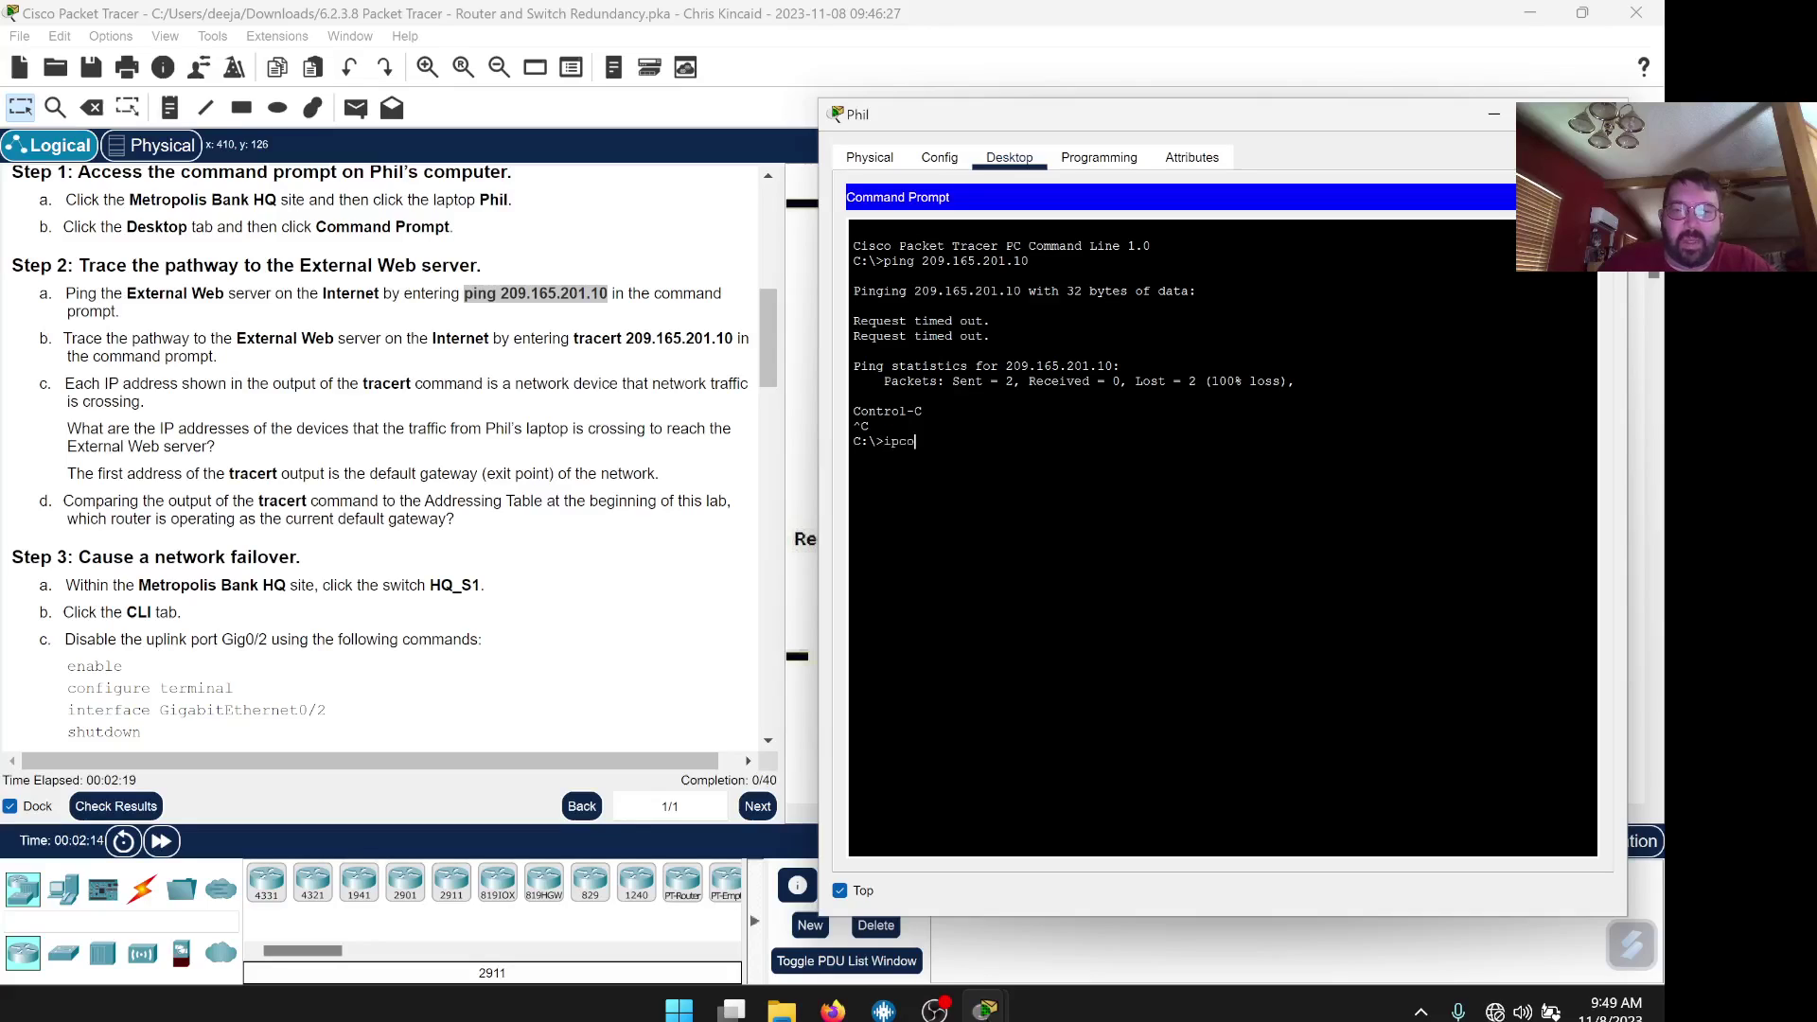
pyautogui.write('nfig')
pyautogui.press('Return')
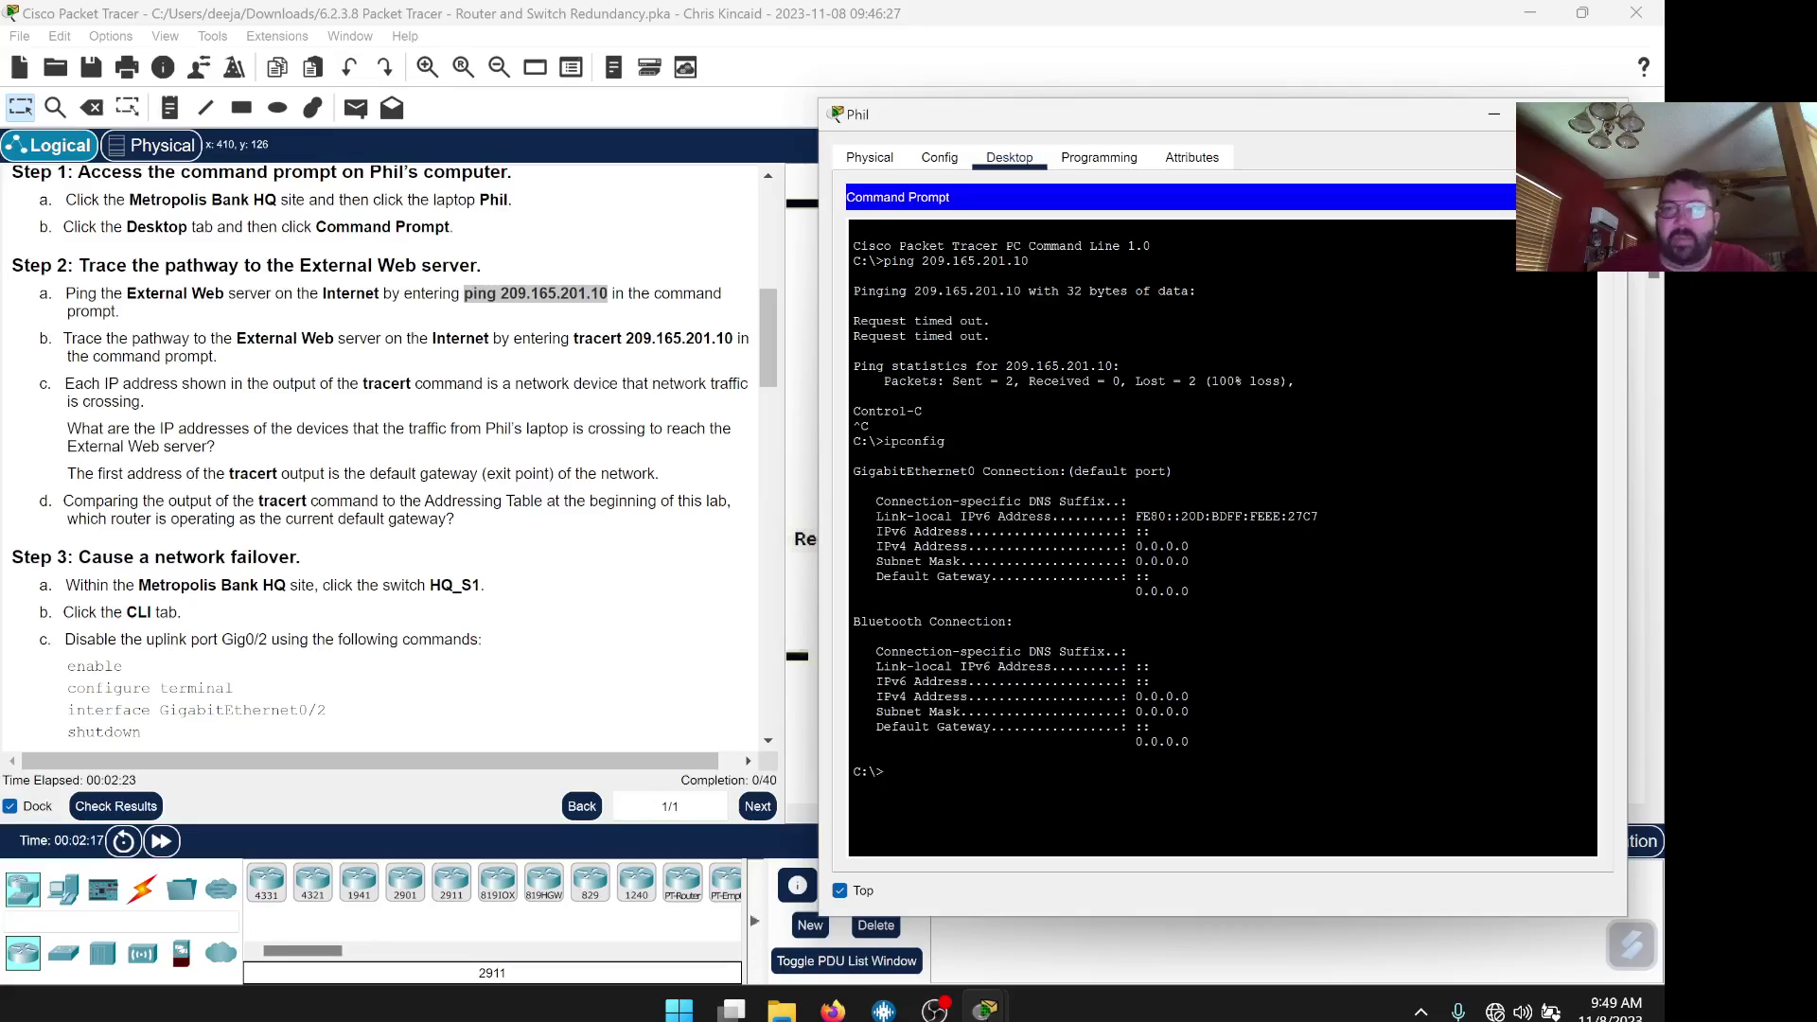
pyautogui.moveTo(1189, 564); pyautogui.dragTo(1122, 546)
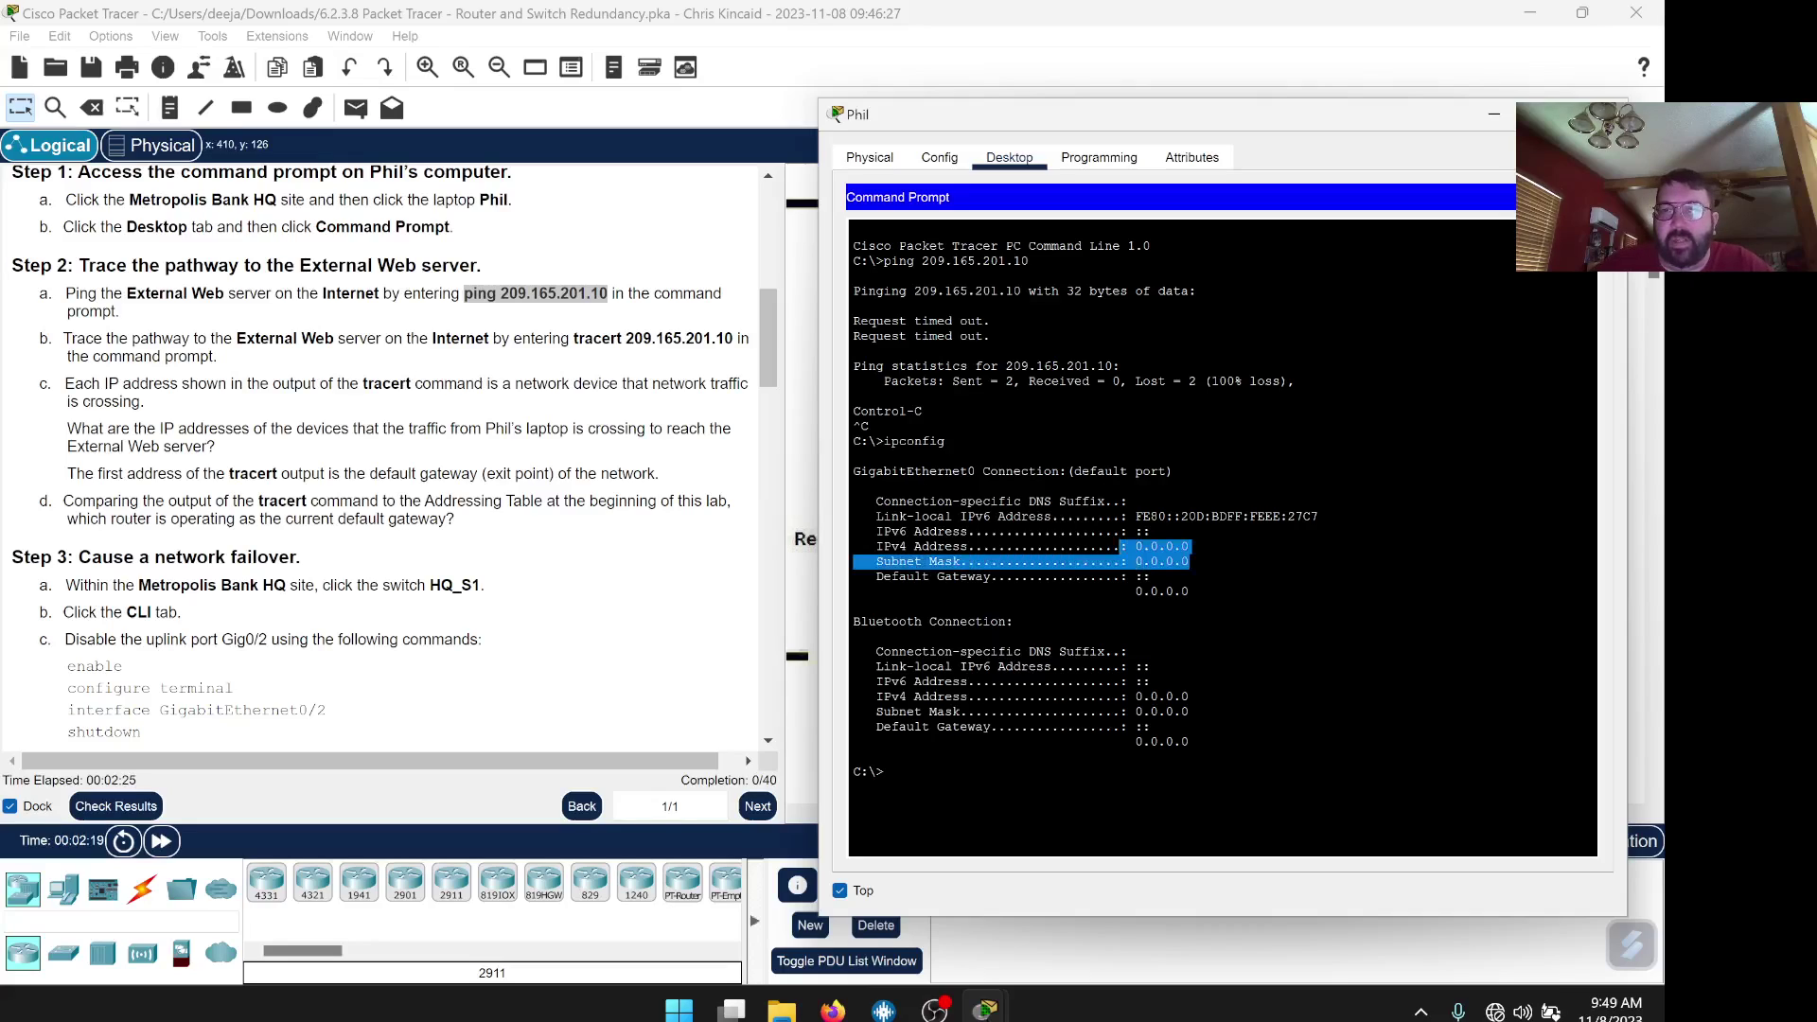
pyautogui.click(1126, 550)
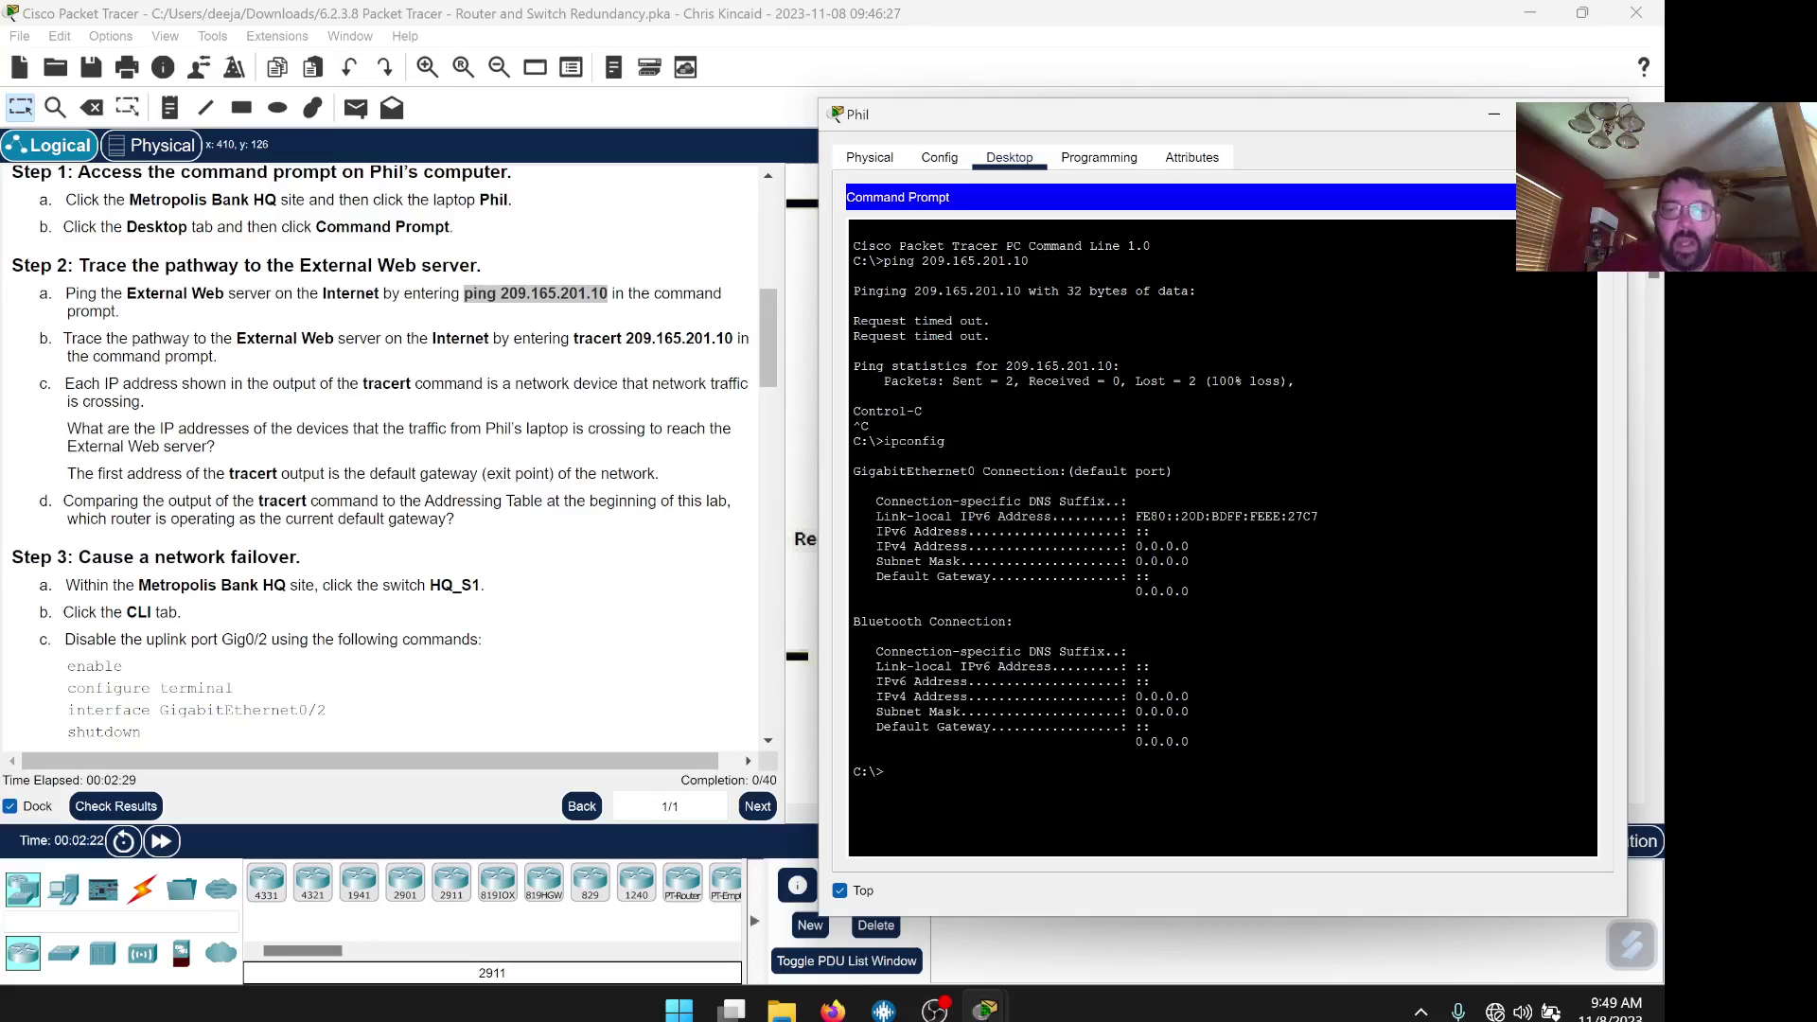
pyautogui.write('ipconfig')
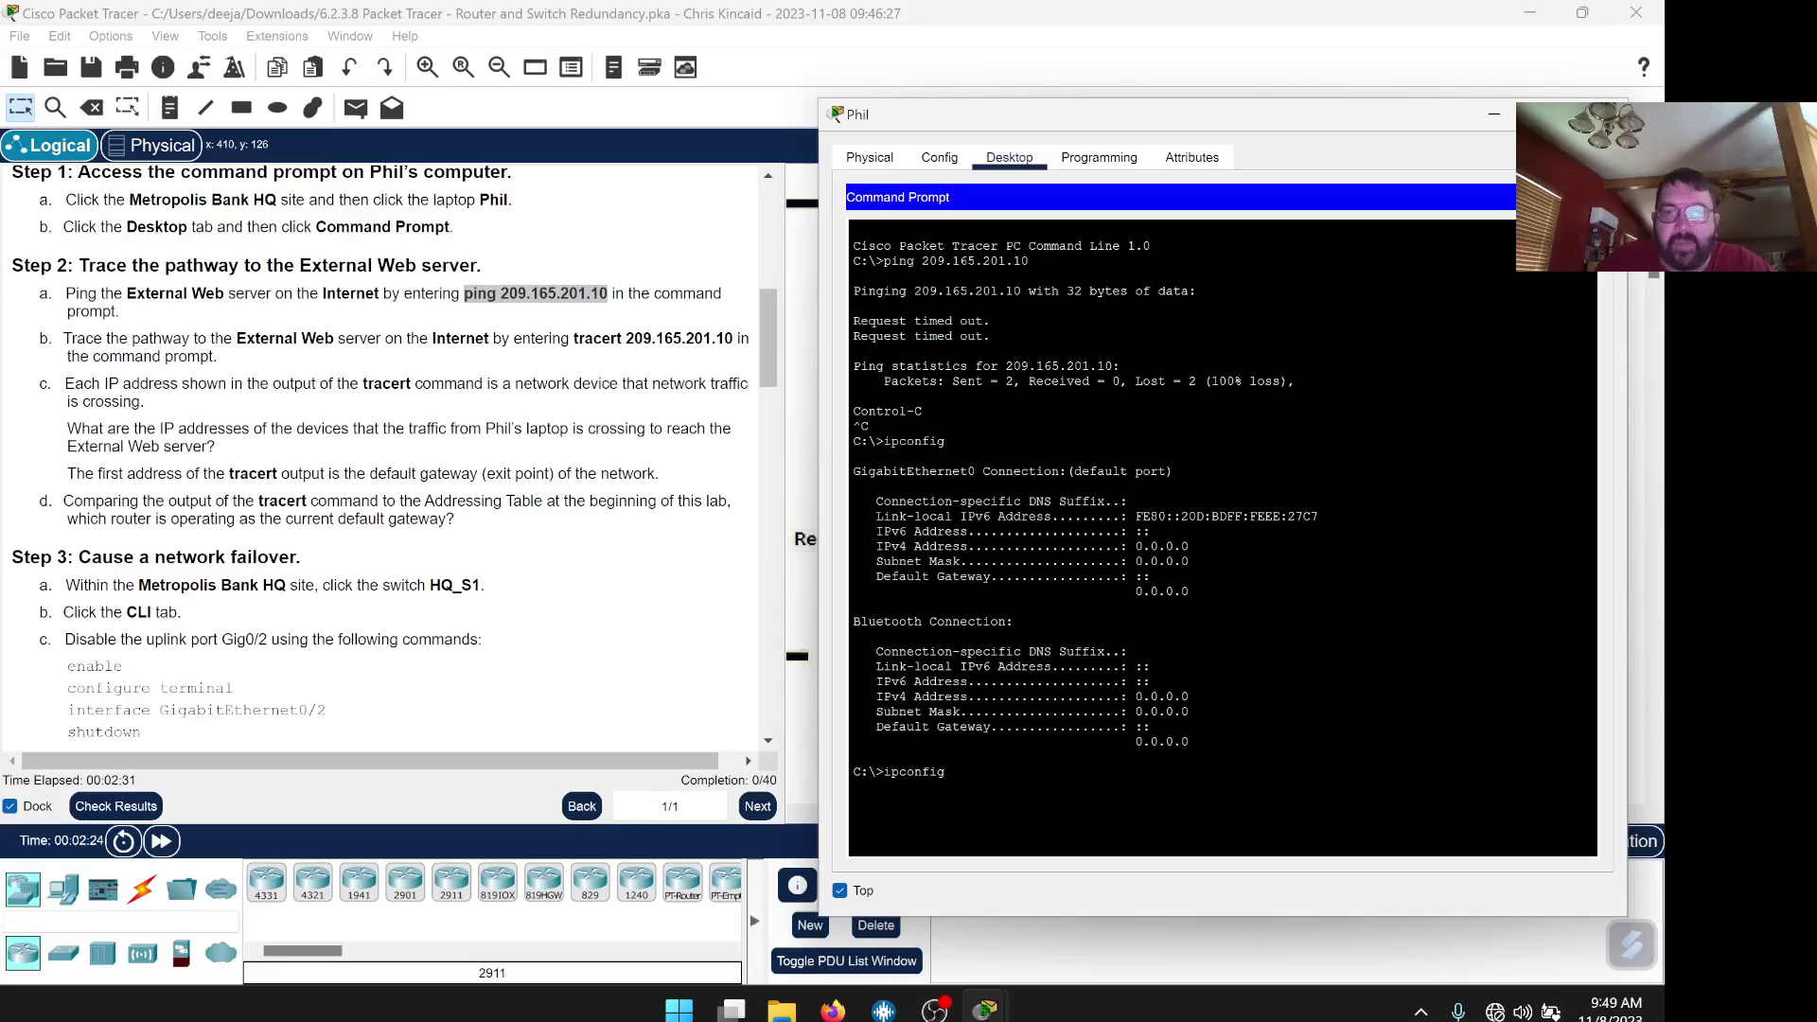
pyautogui.write(' /renew')
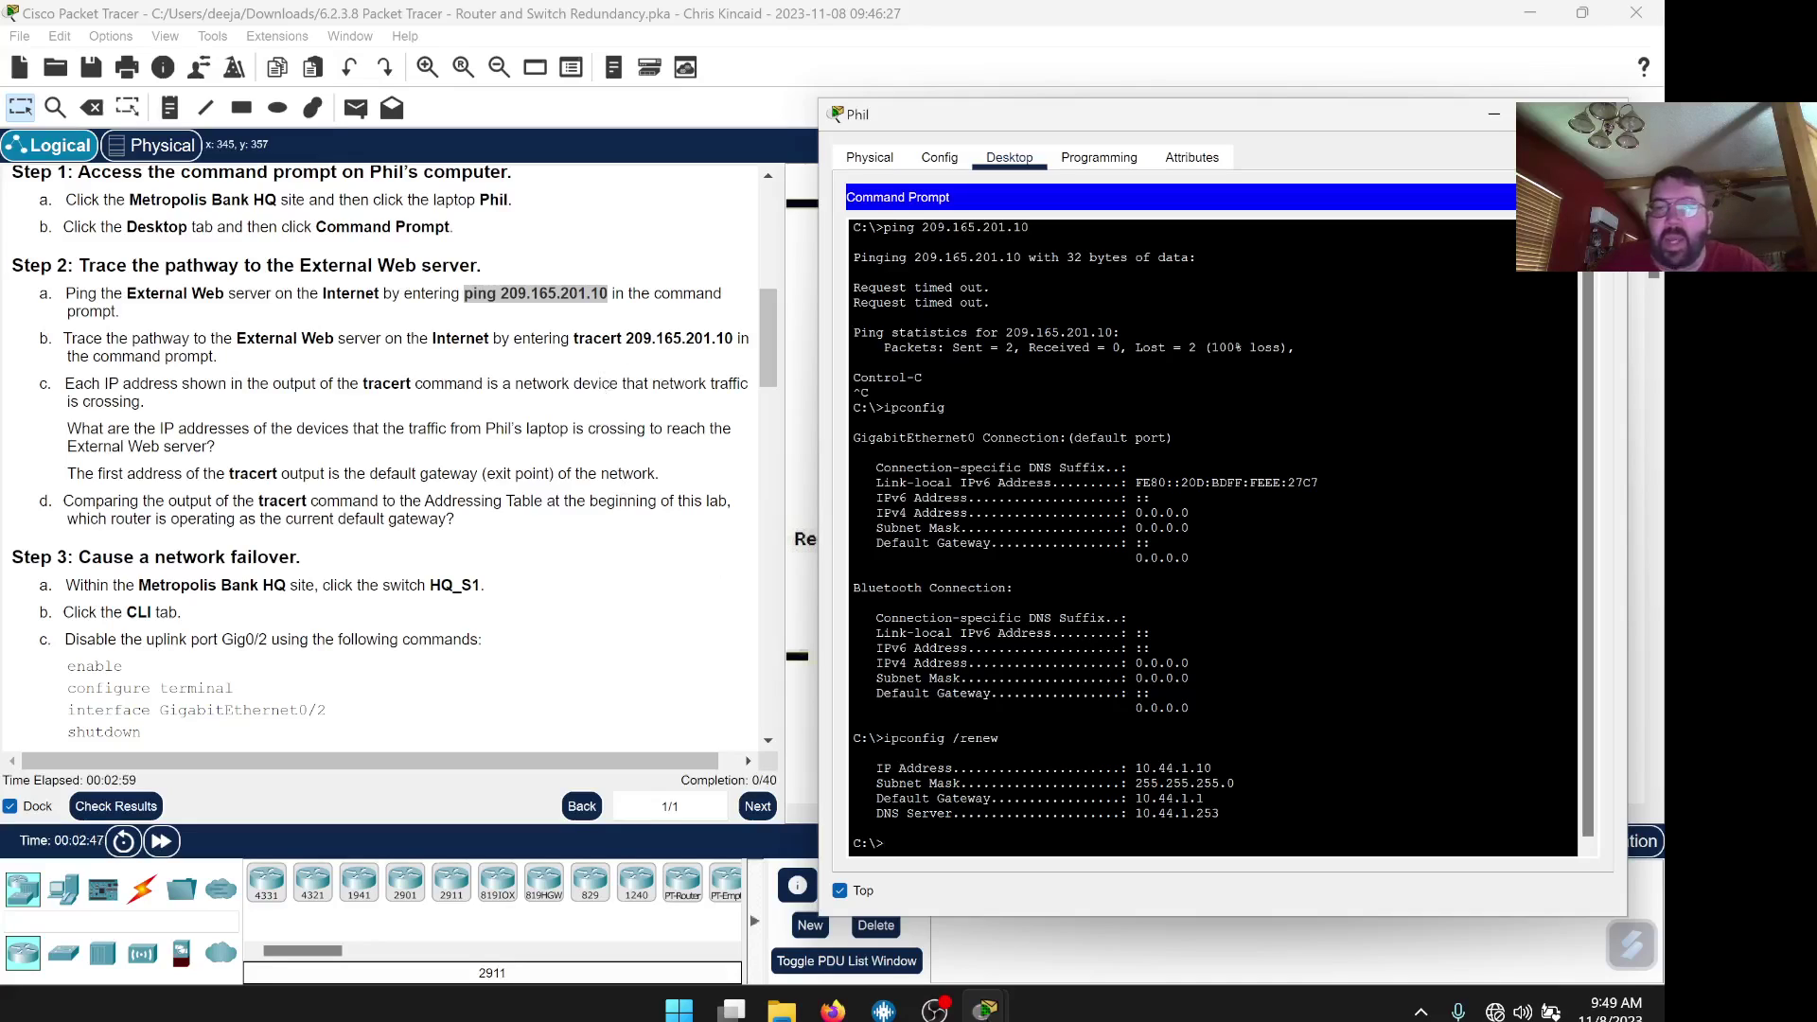
pyautogui.press('Up')
pyautogui.press('Up')
pyautogui.press('Up')
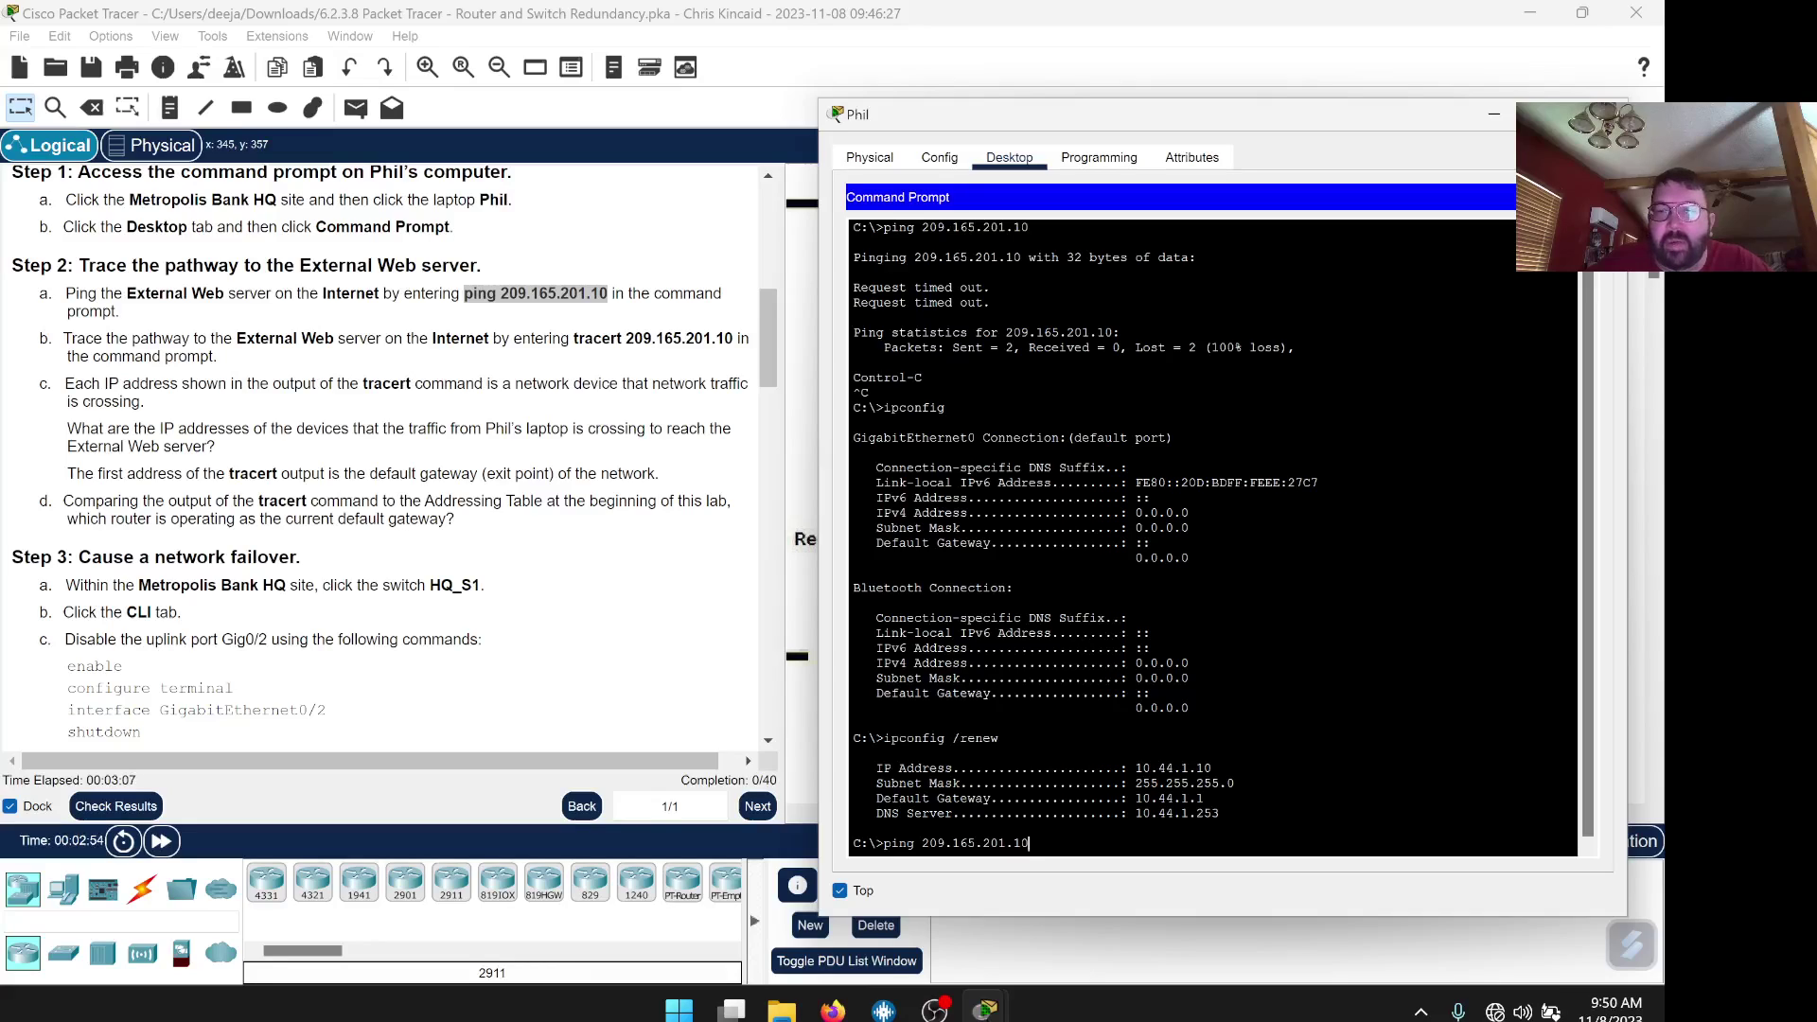
pyautogui.press('Return')
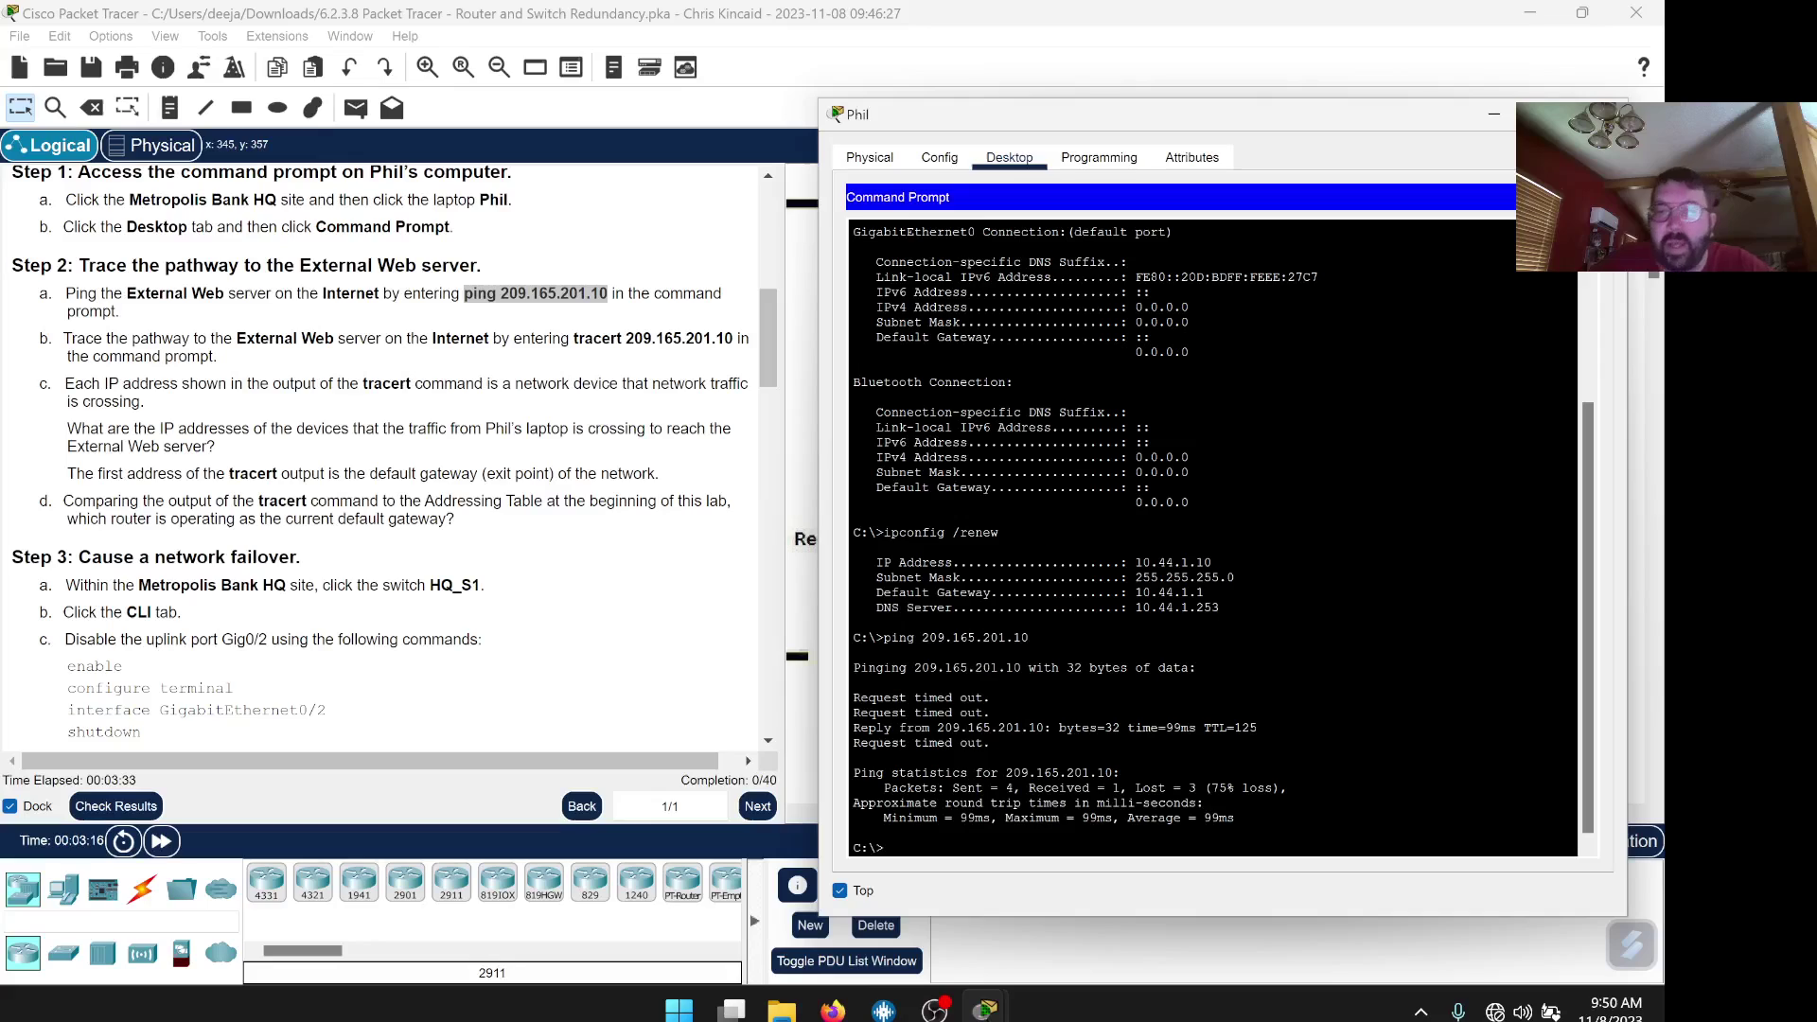
pyautogui.press('Up')
pyautogui.press('Return')
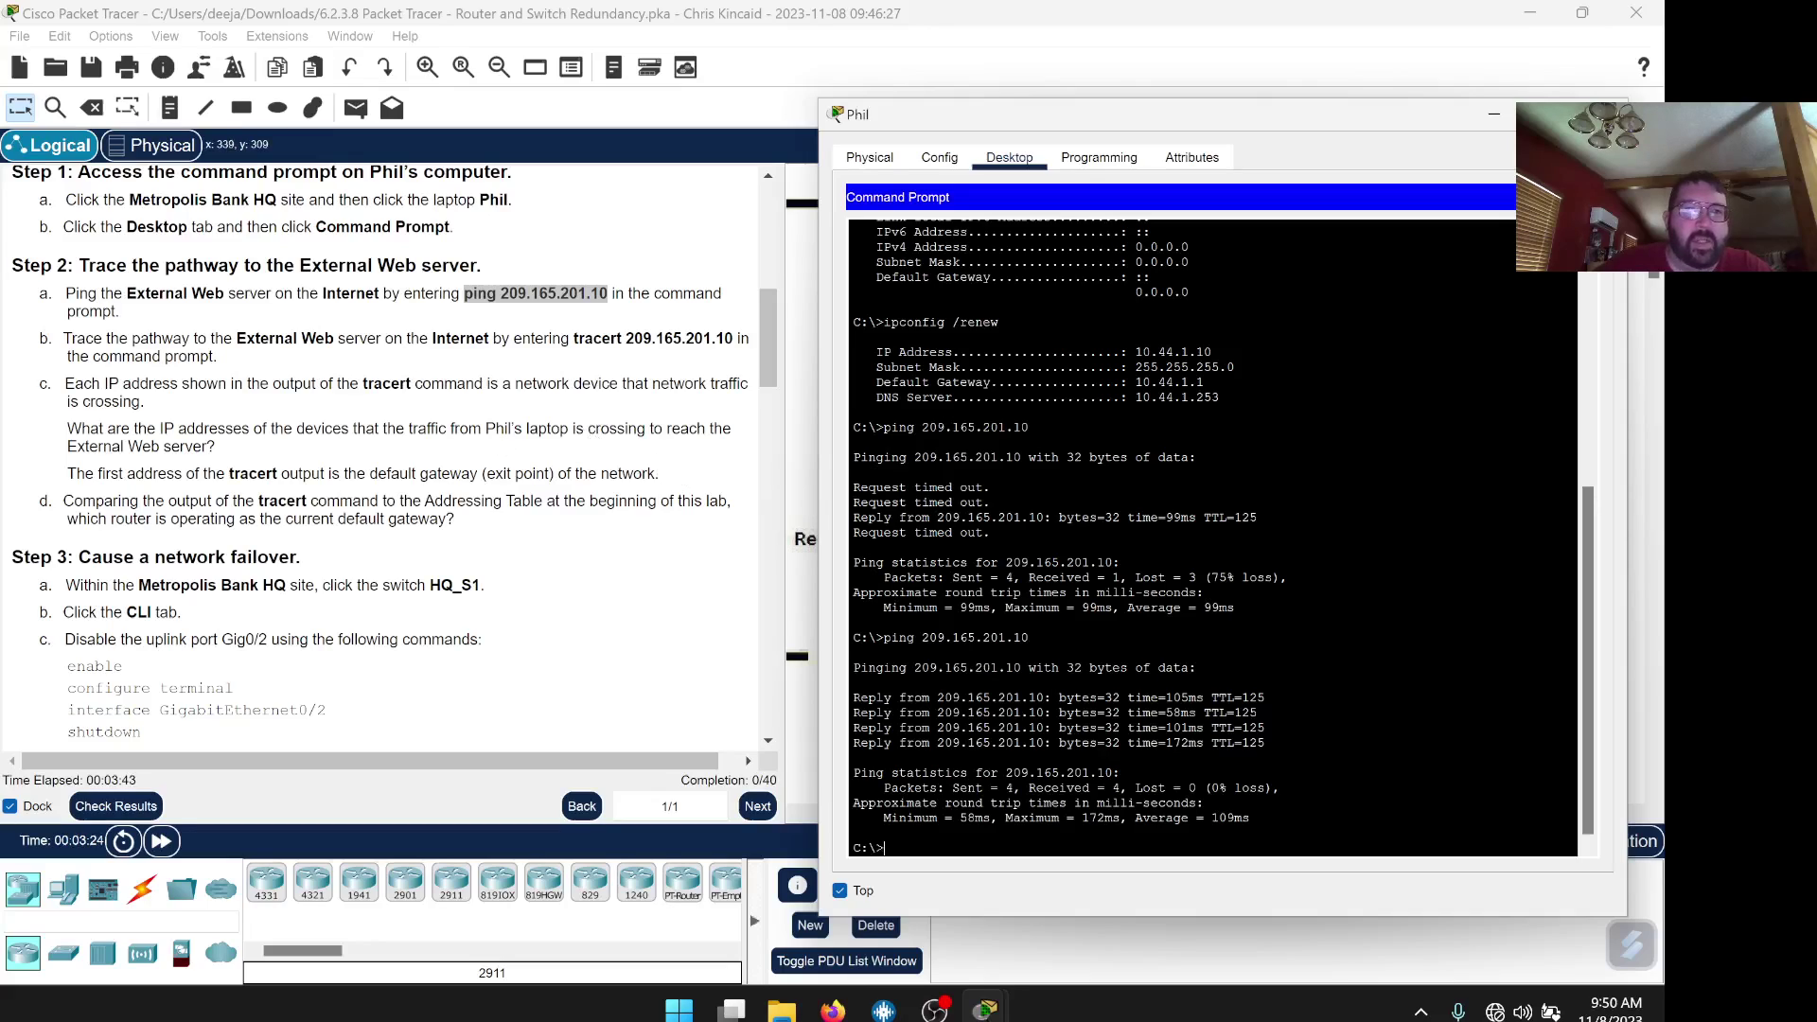
# Copy the tracert 209.165.201.10 command from Step 2b of the instructions and run it in Phil's Command Prompt.
pyautogui.scroll(-1, 395, 452)
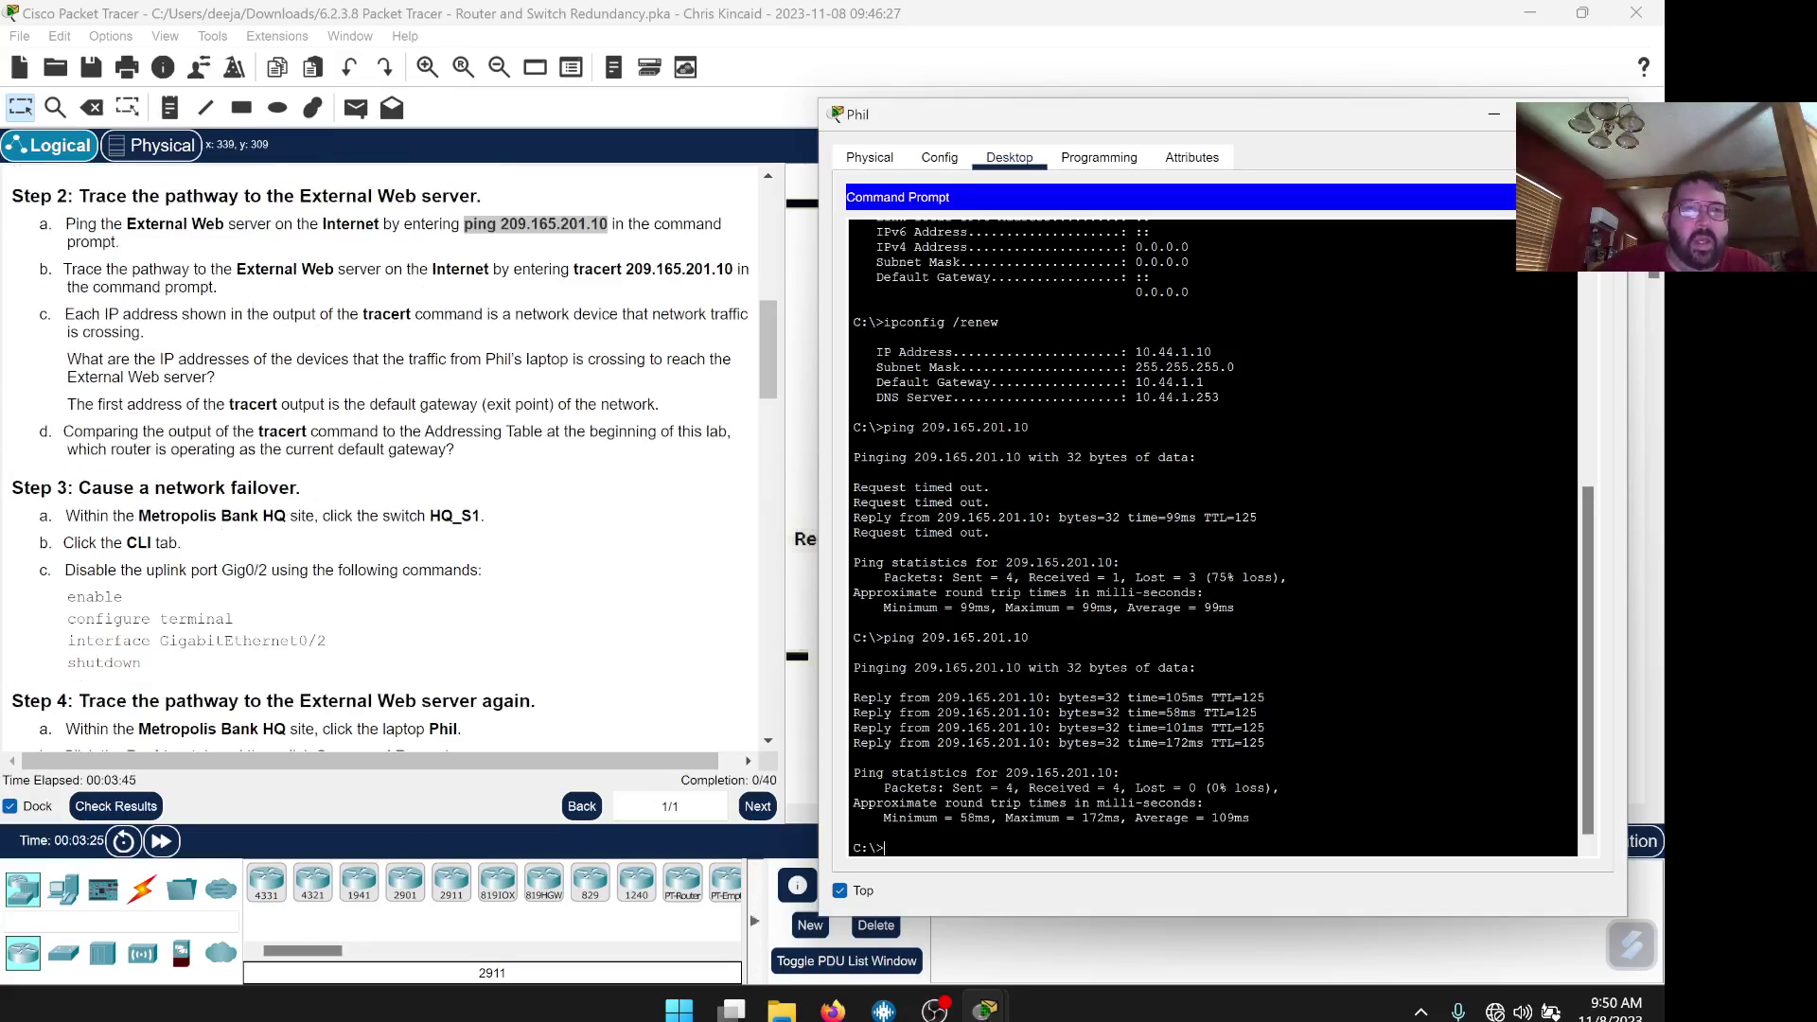
pyautogui.moveTo(63, 269); pyautogui.dragTo(612, 294)
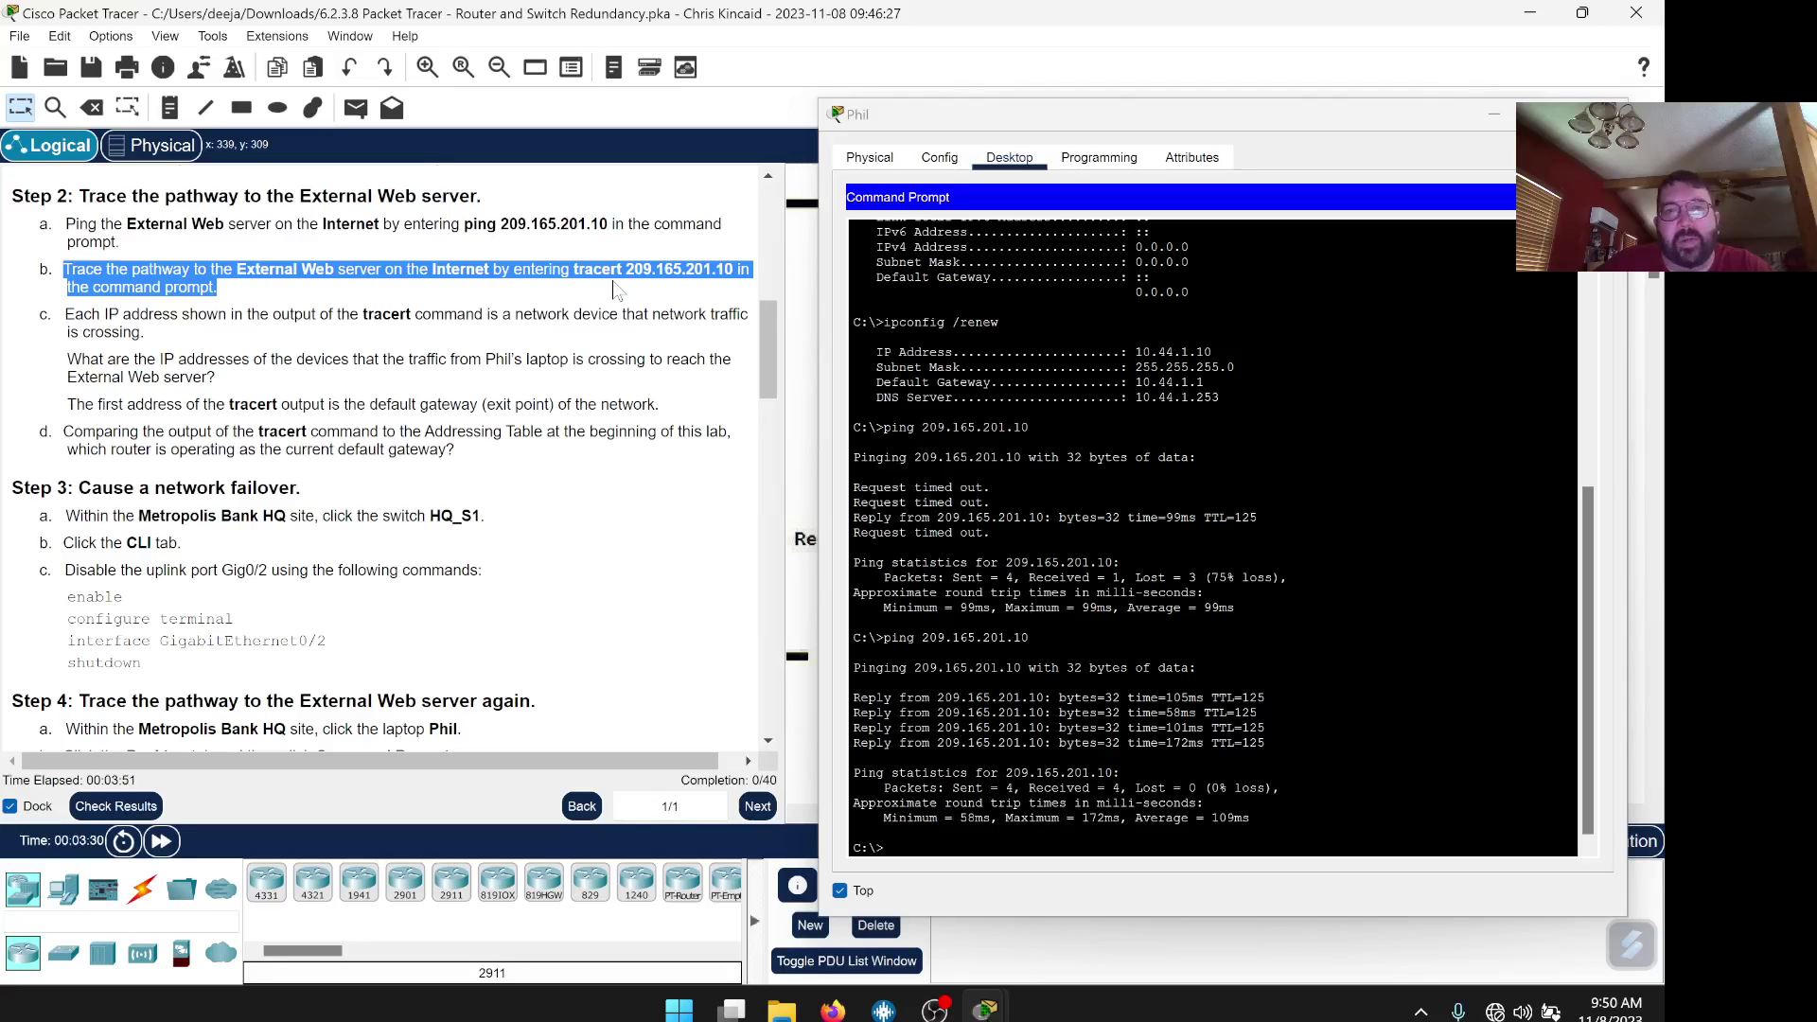
pyautogui.click(616, 290)
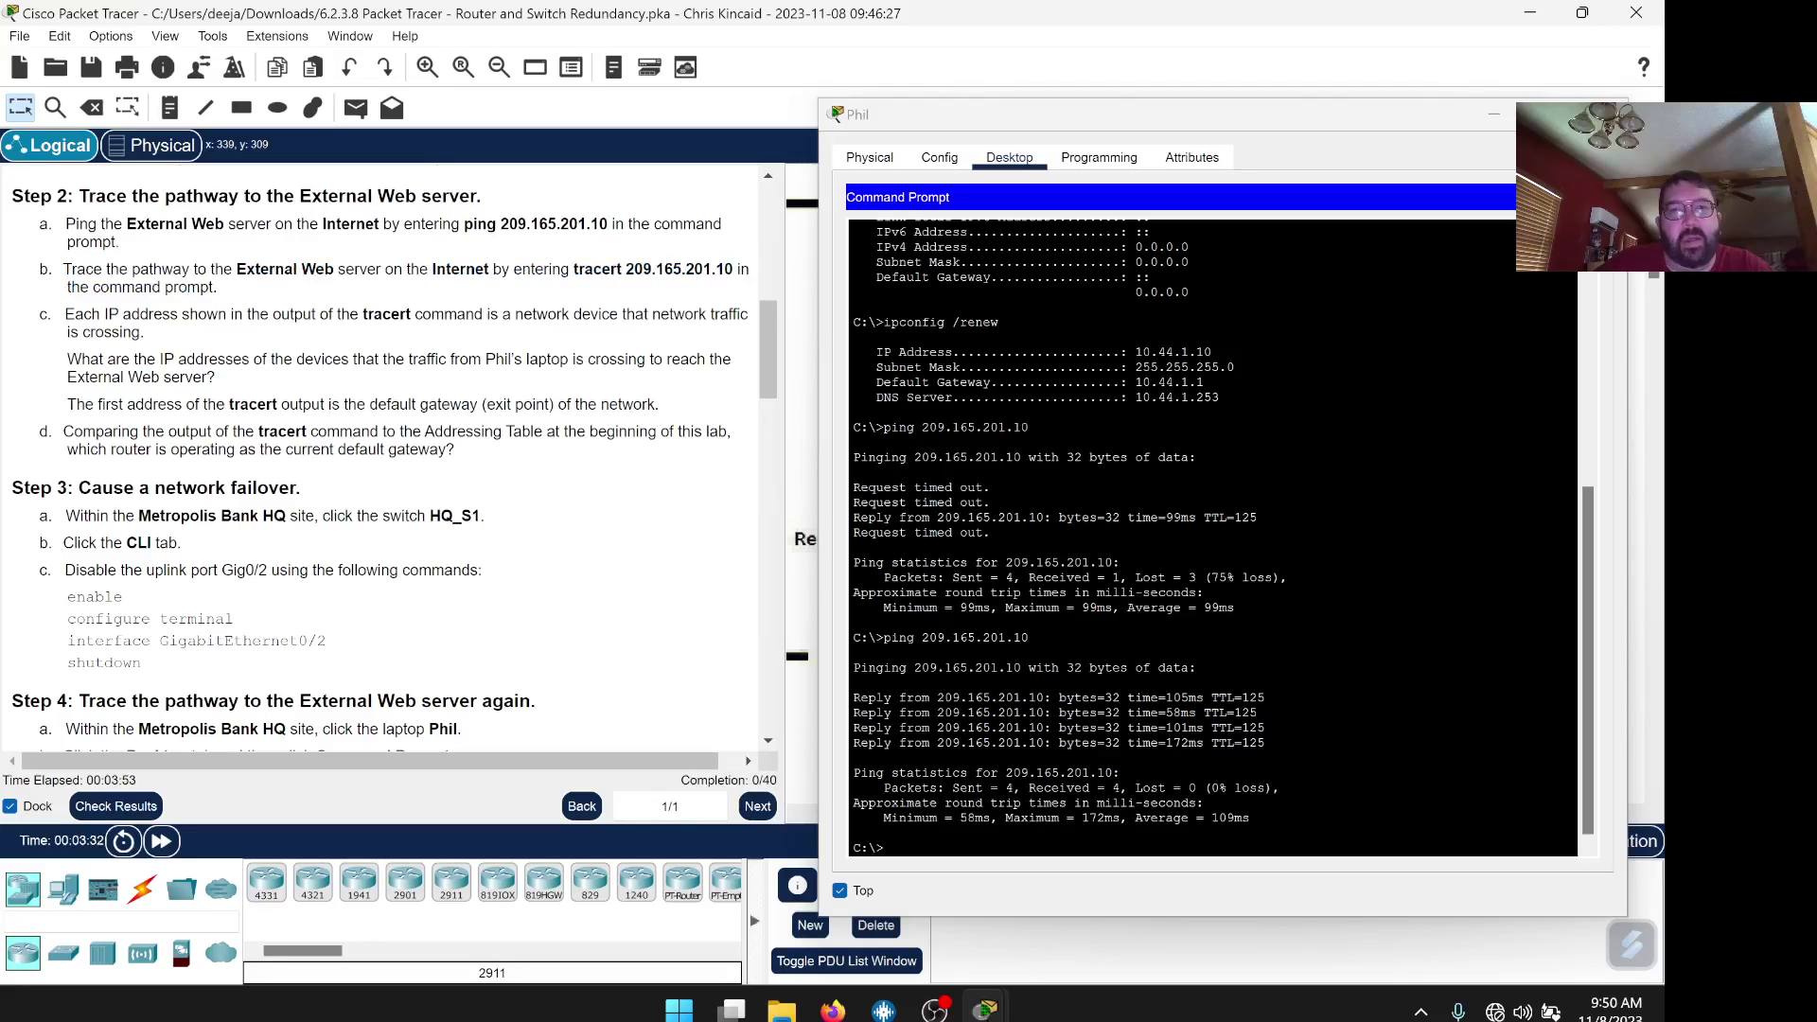
pyautogui.moveTo(735, 269); pyautogui.dragTo(574, 270)
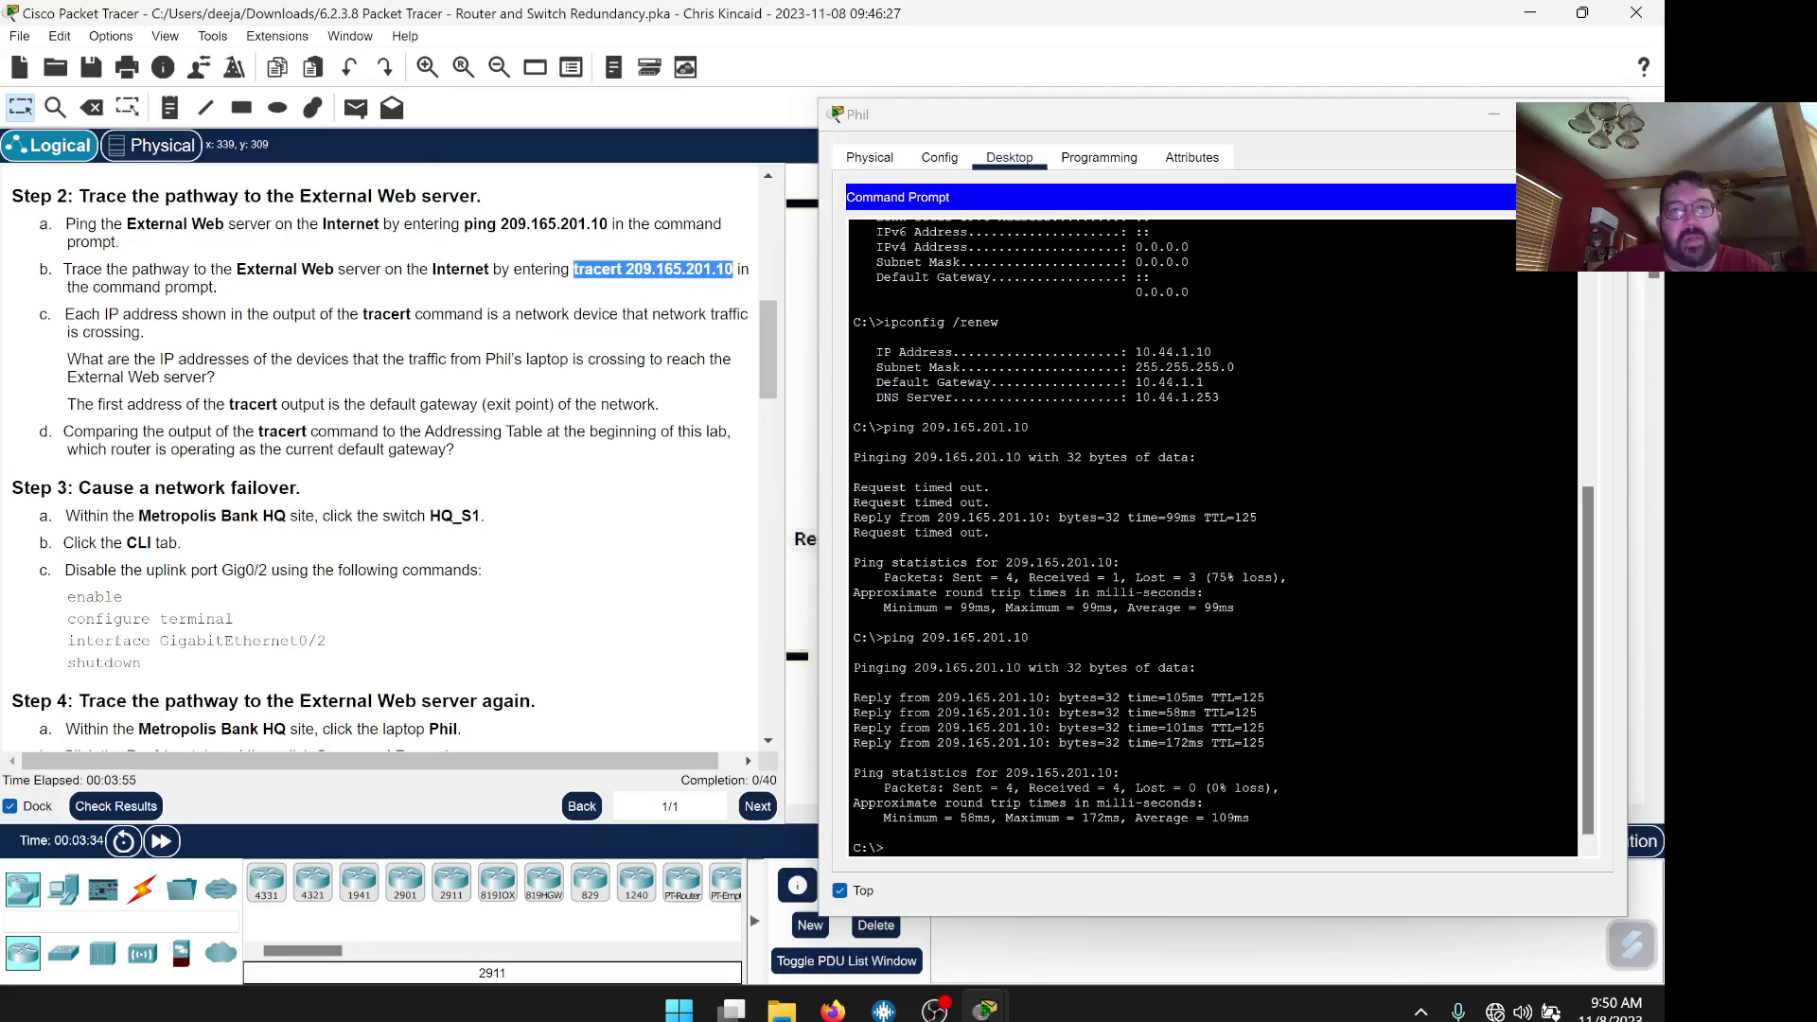
pyautogui.rightClick(583, 271)
pyautogui.click(623, 284)
pyautogui.click(910, 844)
pyautogui.rightClick(894, 845)
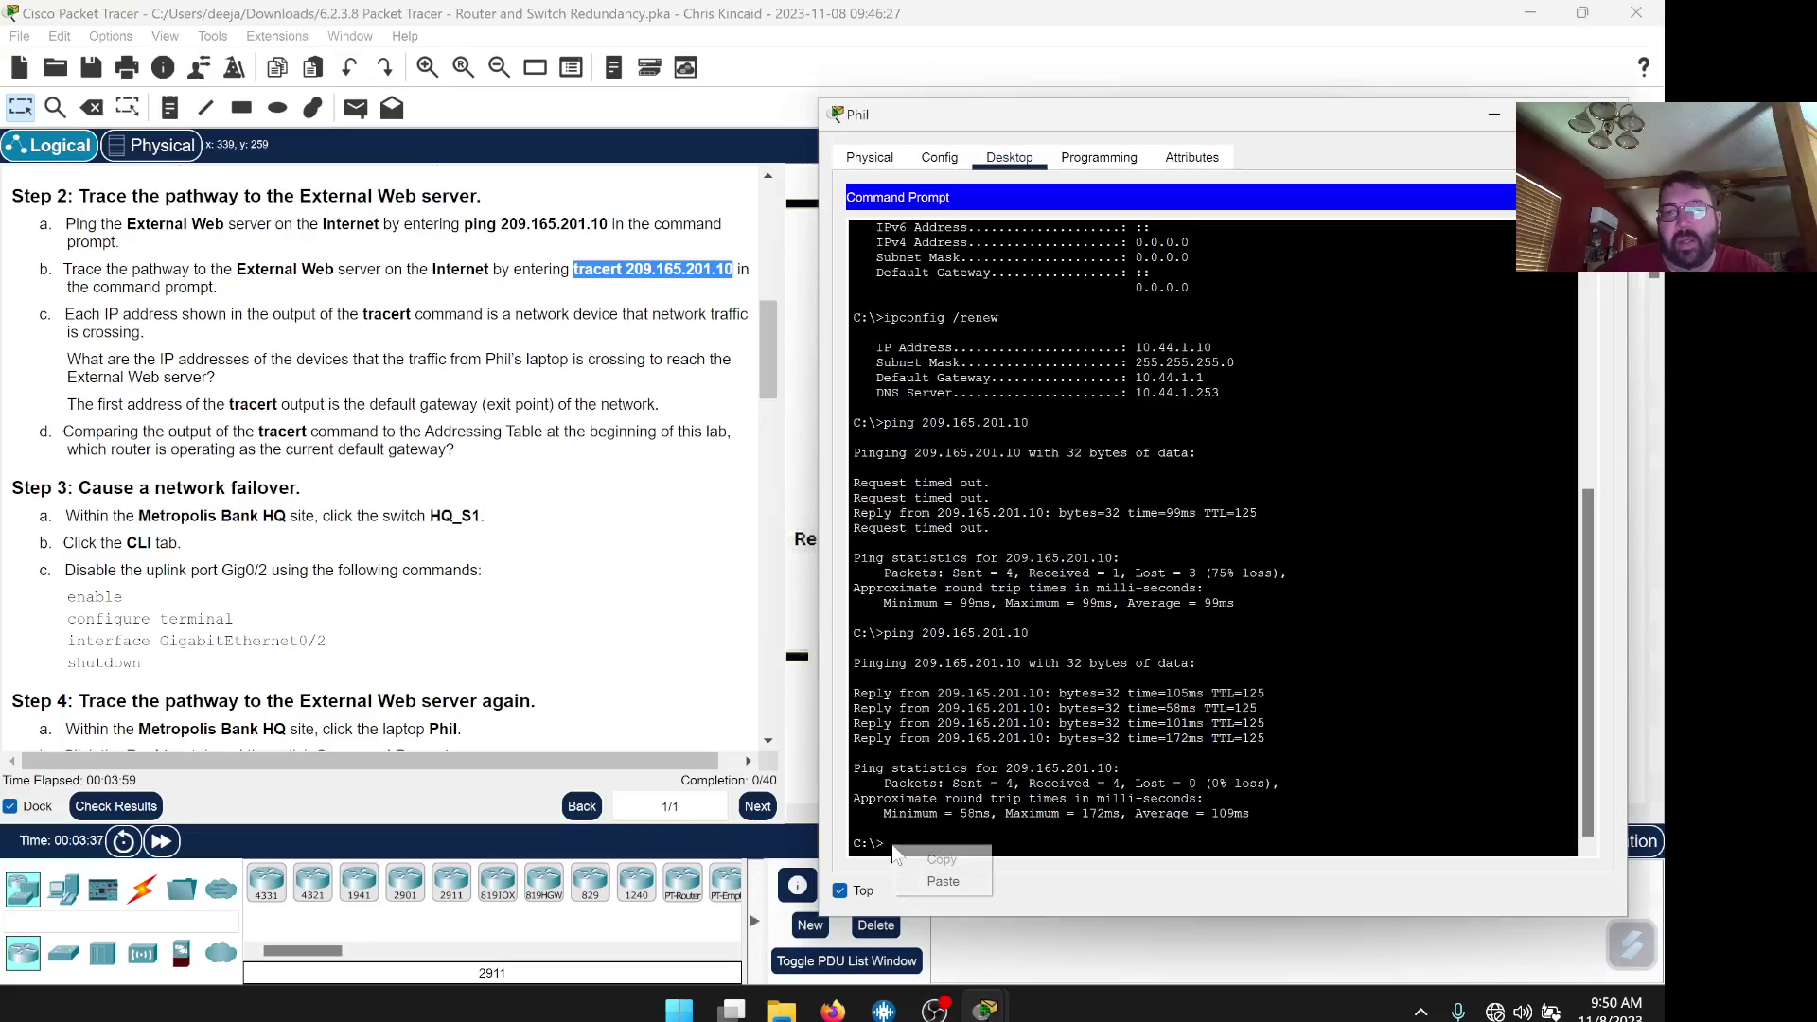
pyautogui.click(944, 885)
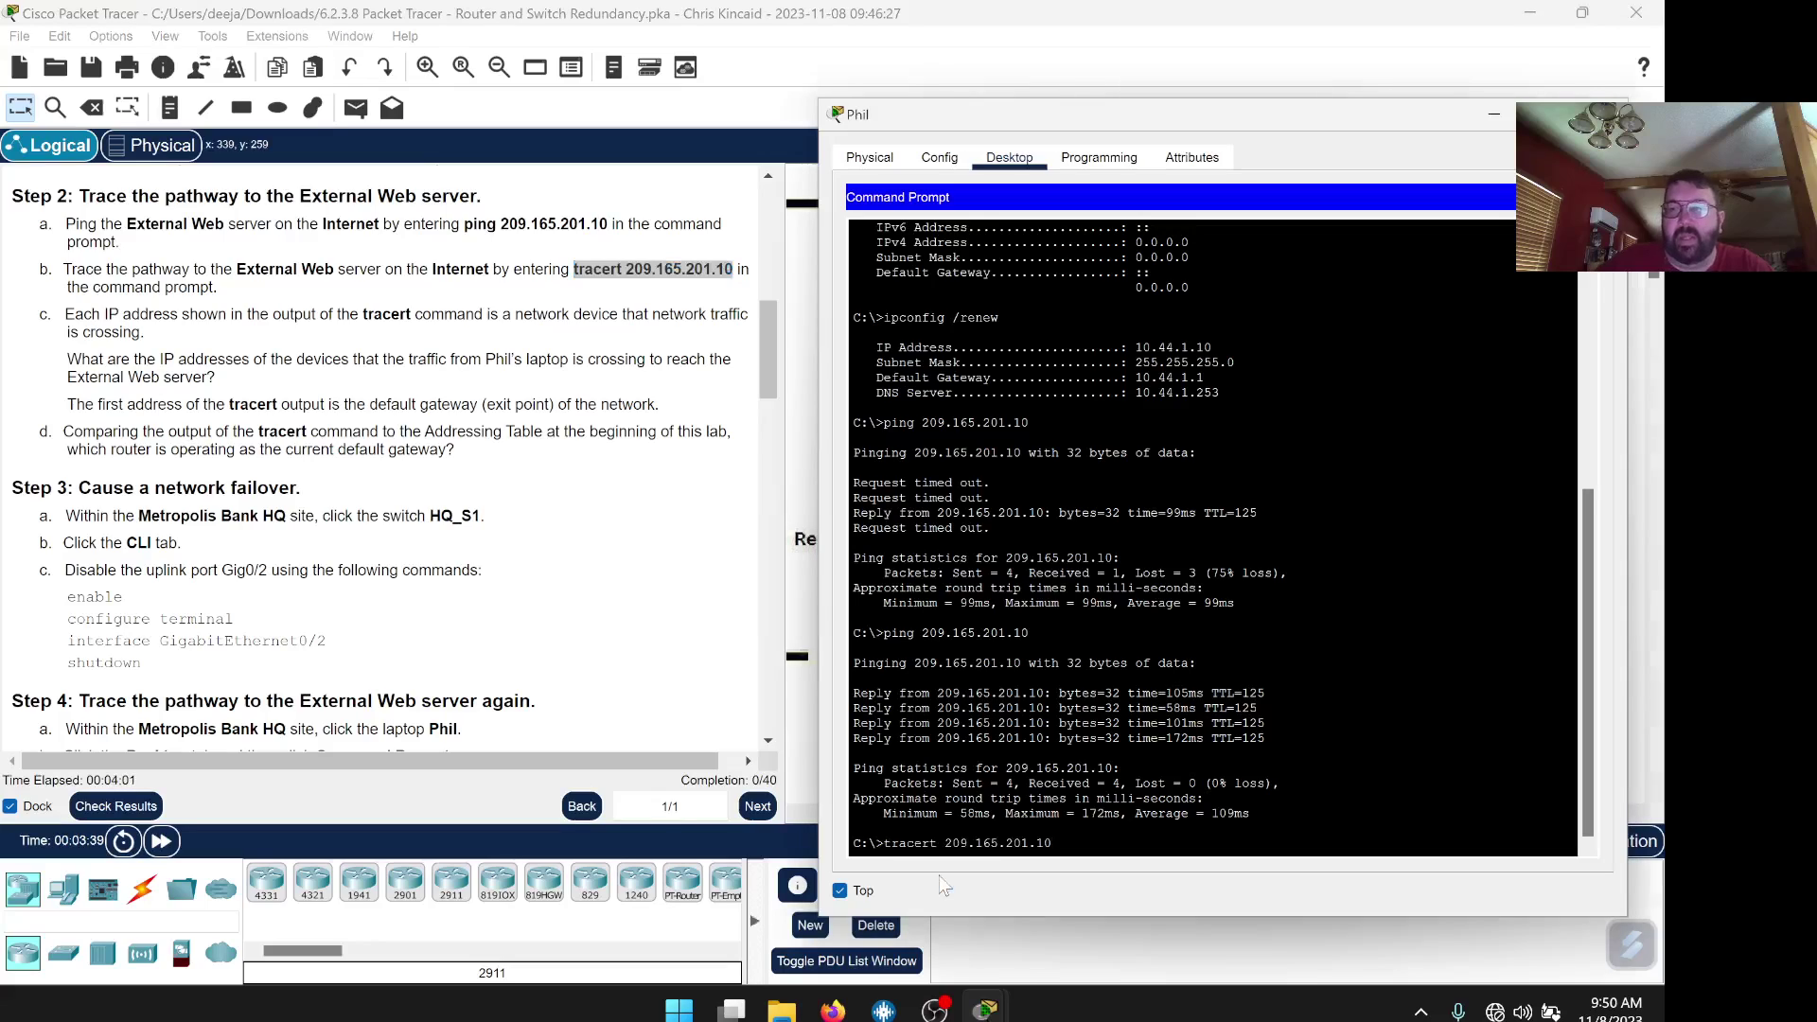
pyautogui.press('Return')
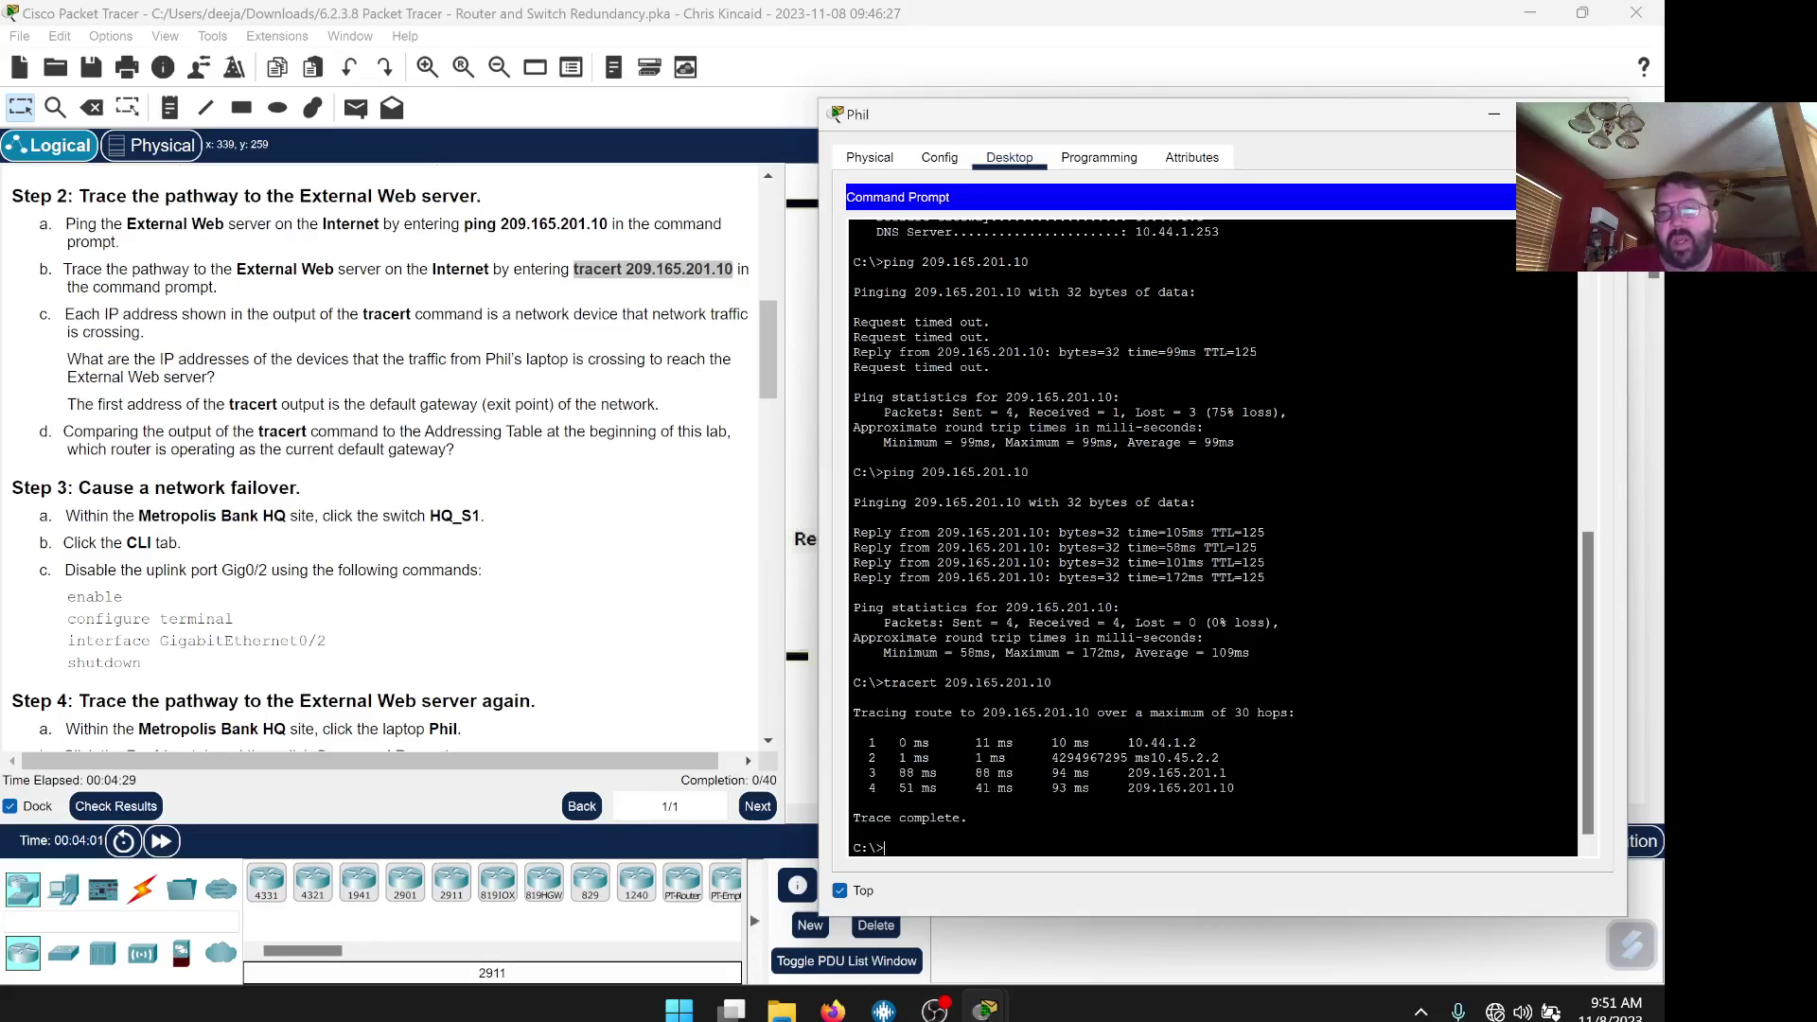
# Examine the hop addresses in the tracert output, highlighting the hop lines and the first hop's address.
pyautogui.moveTo(1234, 787); pyautogui.dragTo(1119, 743)
pyautogui.click(1120, 743)
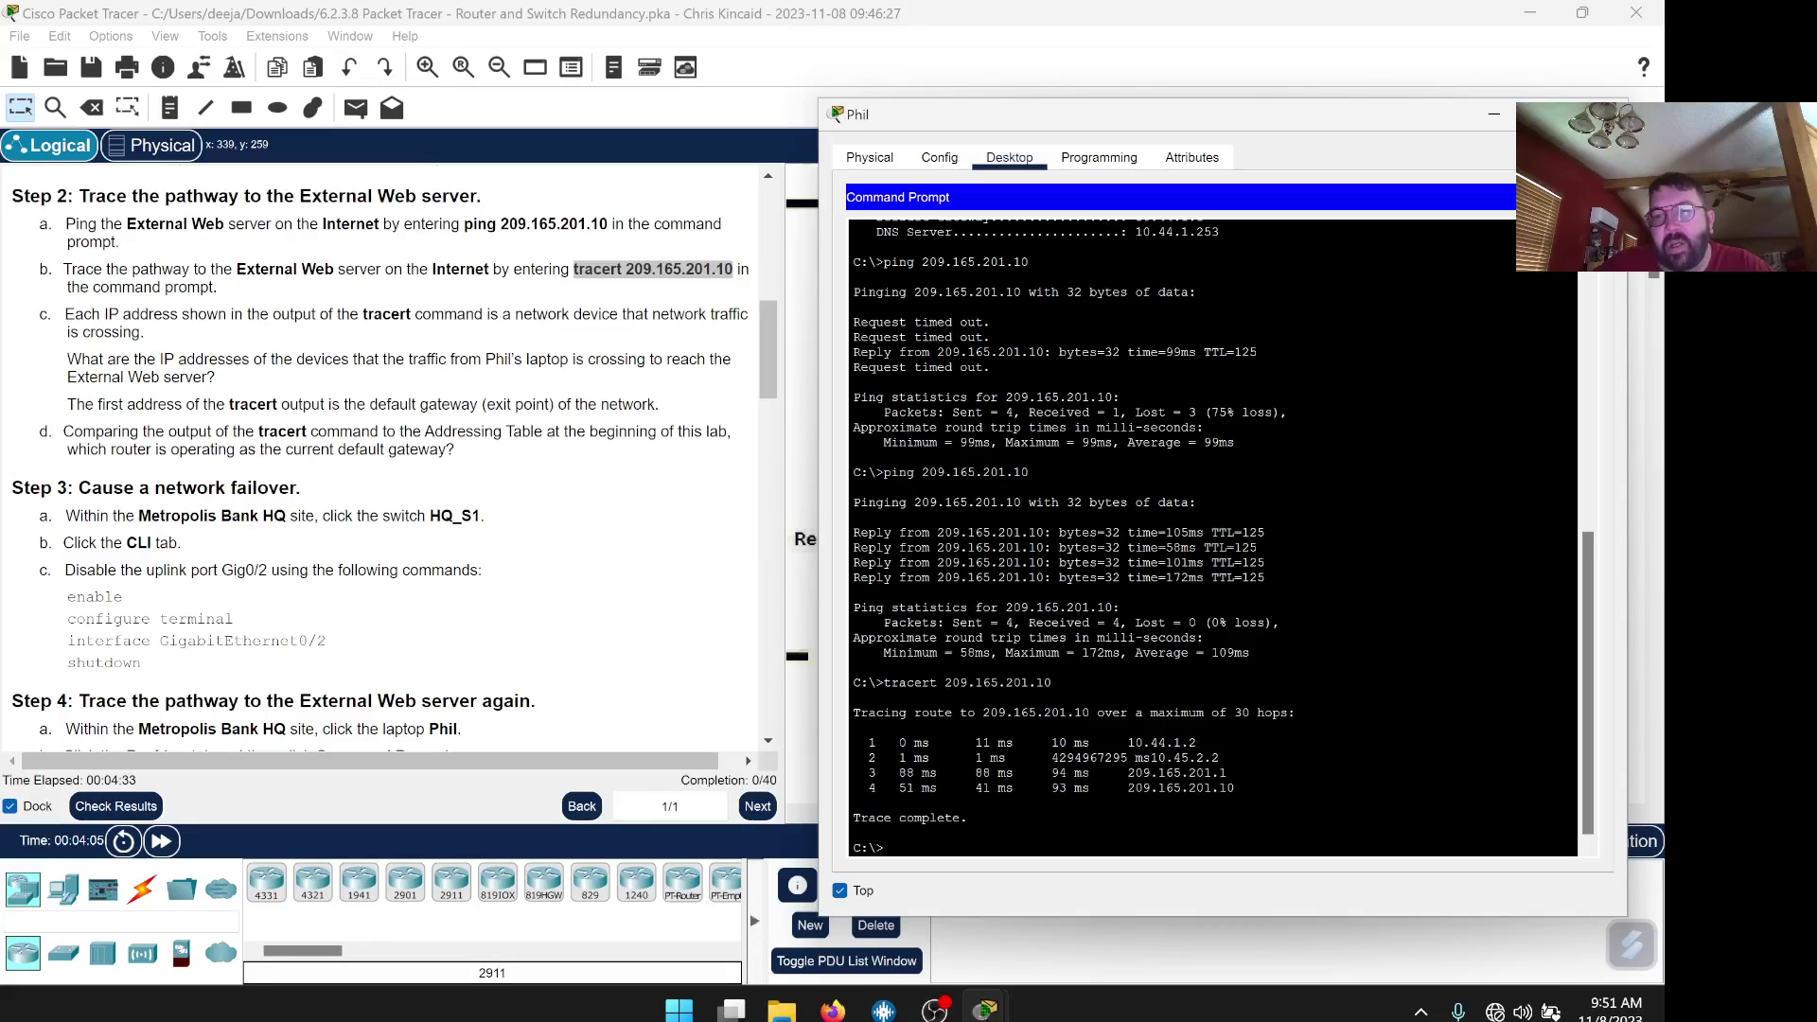
pyautogui.moveTo(1234, 787); pyautogui.dragTo(855, 743)
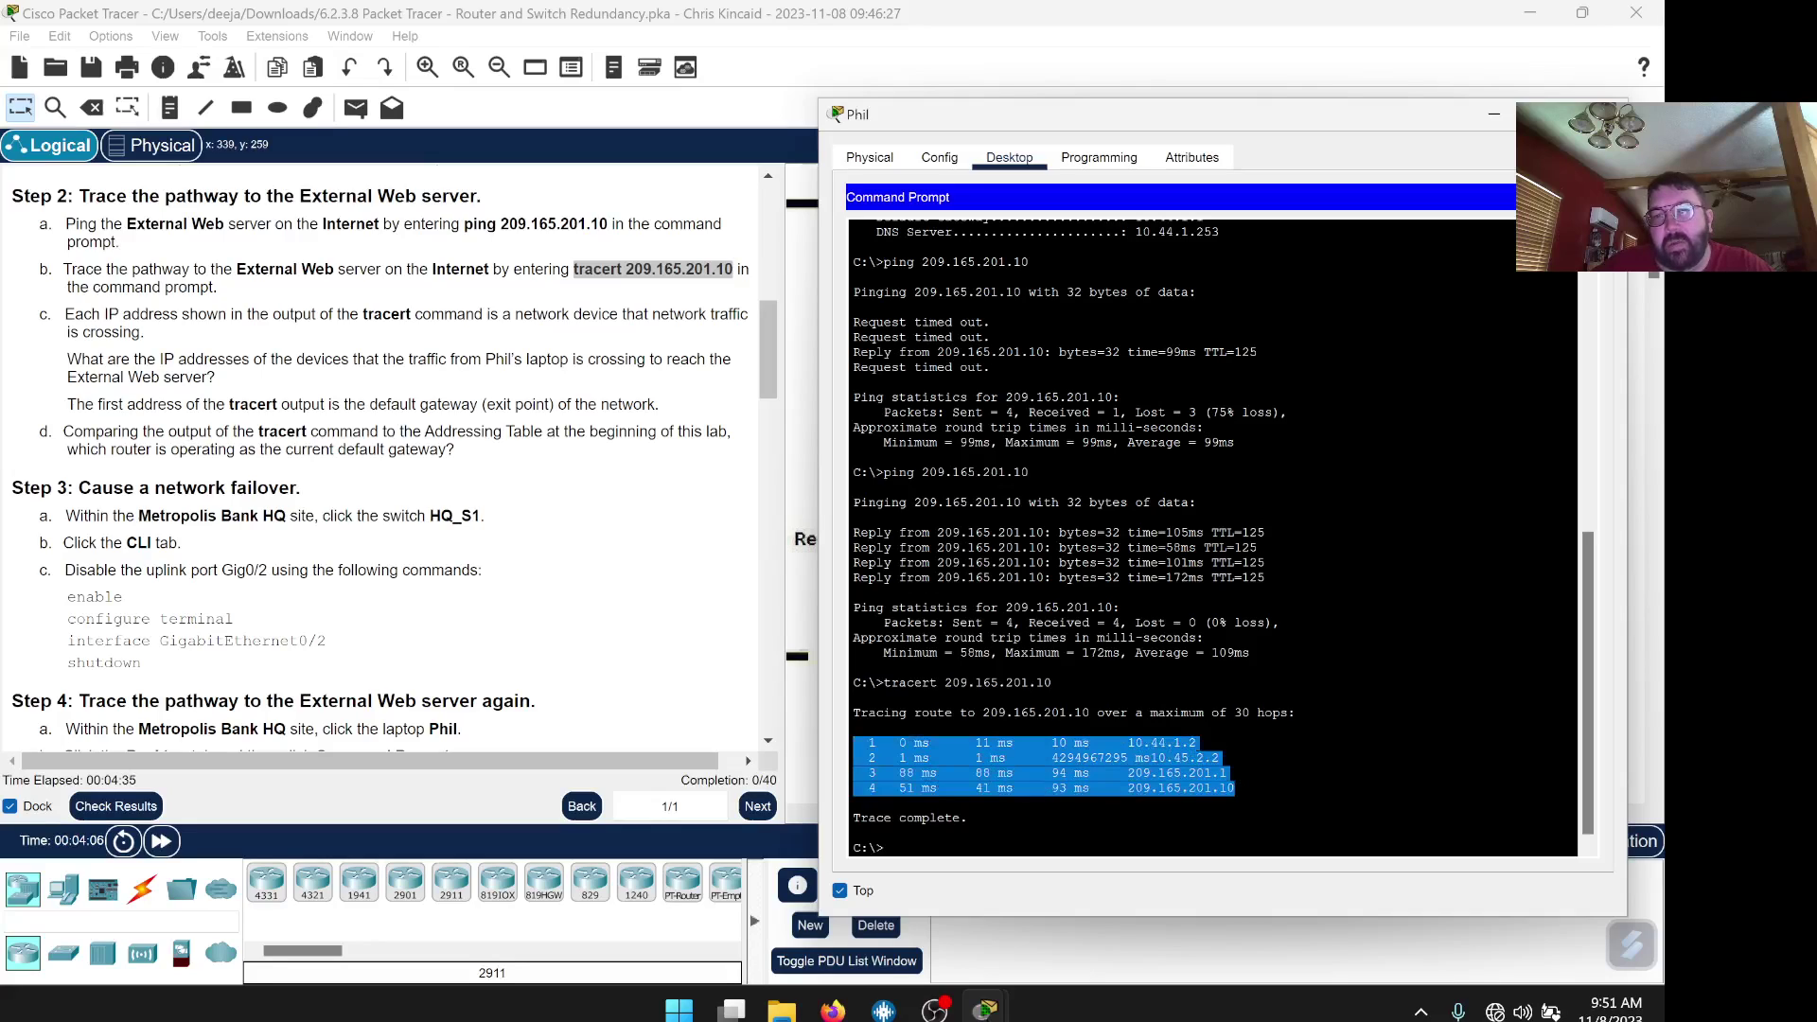
pyautogui.click(856, 743)
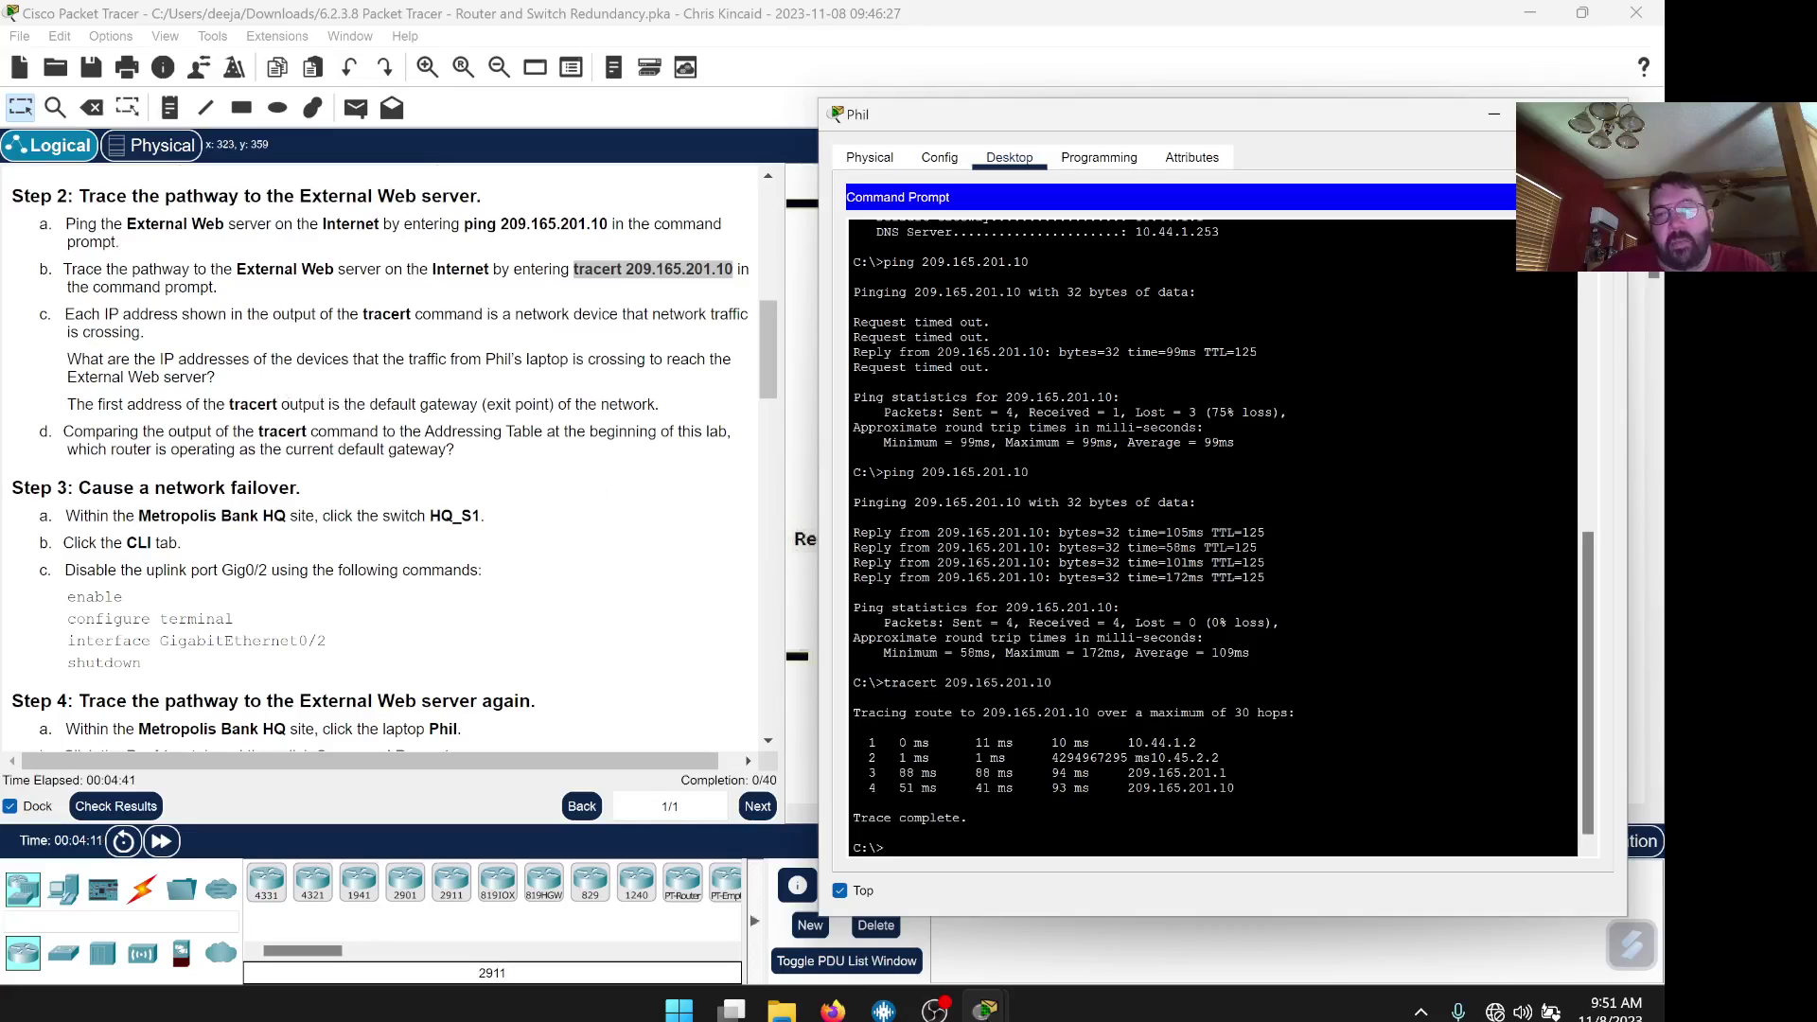
pyautogui.moveTo(998, 744); pyautogui.dragTo(1235, 789)
pyautogui.click(998, 744)
pyautogui.moveTo(1198, 743); pyautogui.dragTo(1127, 744)
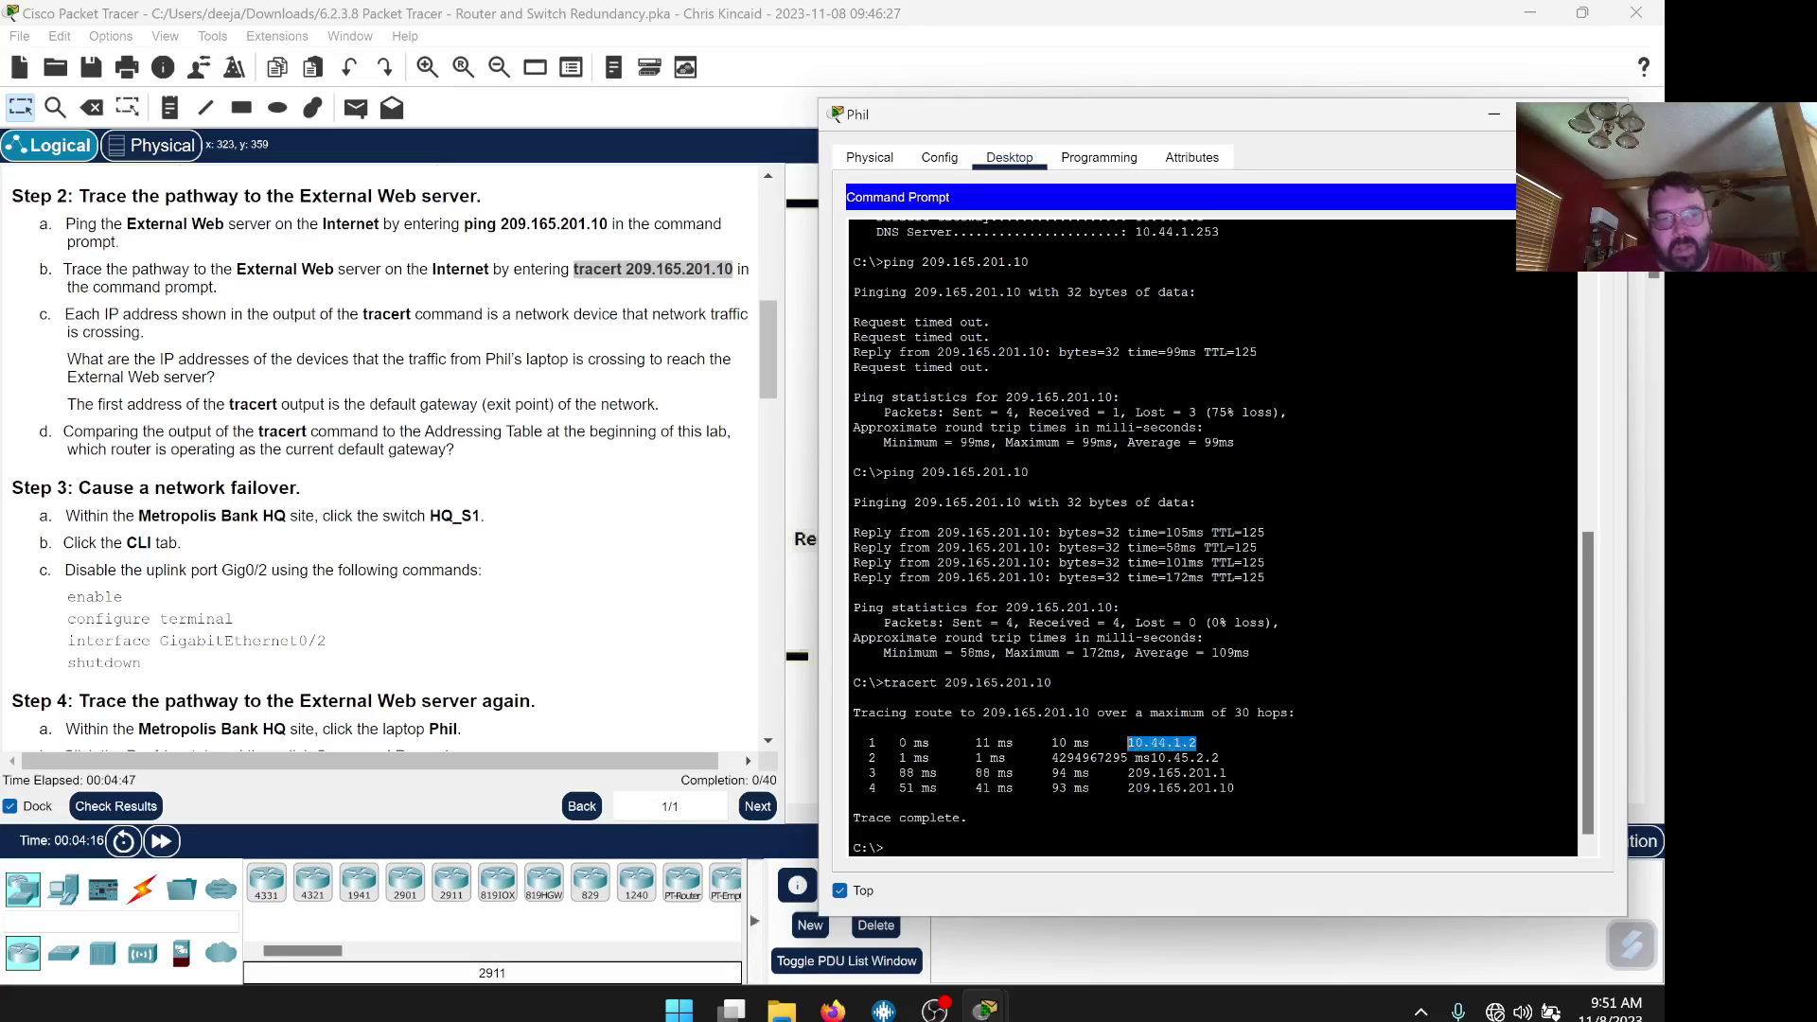
pyautogui.press('Return')
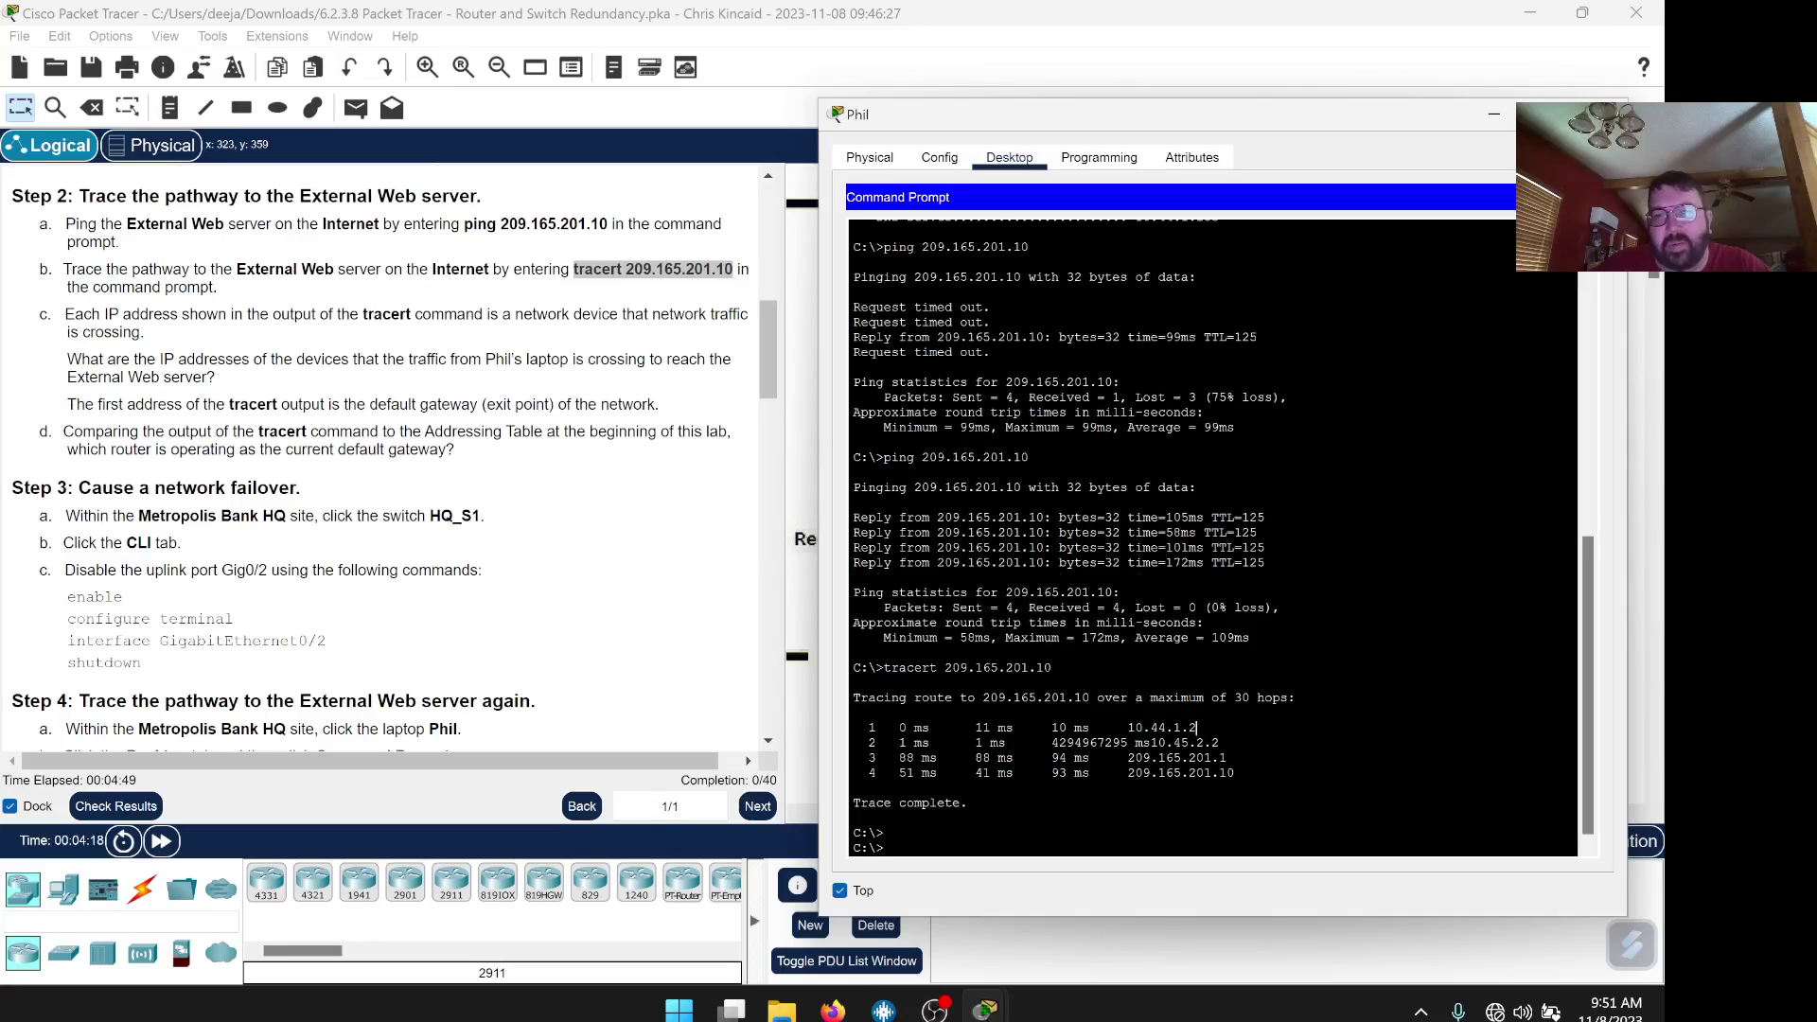
pyautogui.moveTo(1233, 773); pyautogui.dragTo(829, 737)
pyautogui.rightClick(923, 728)
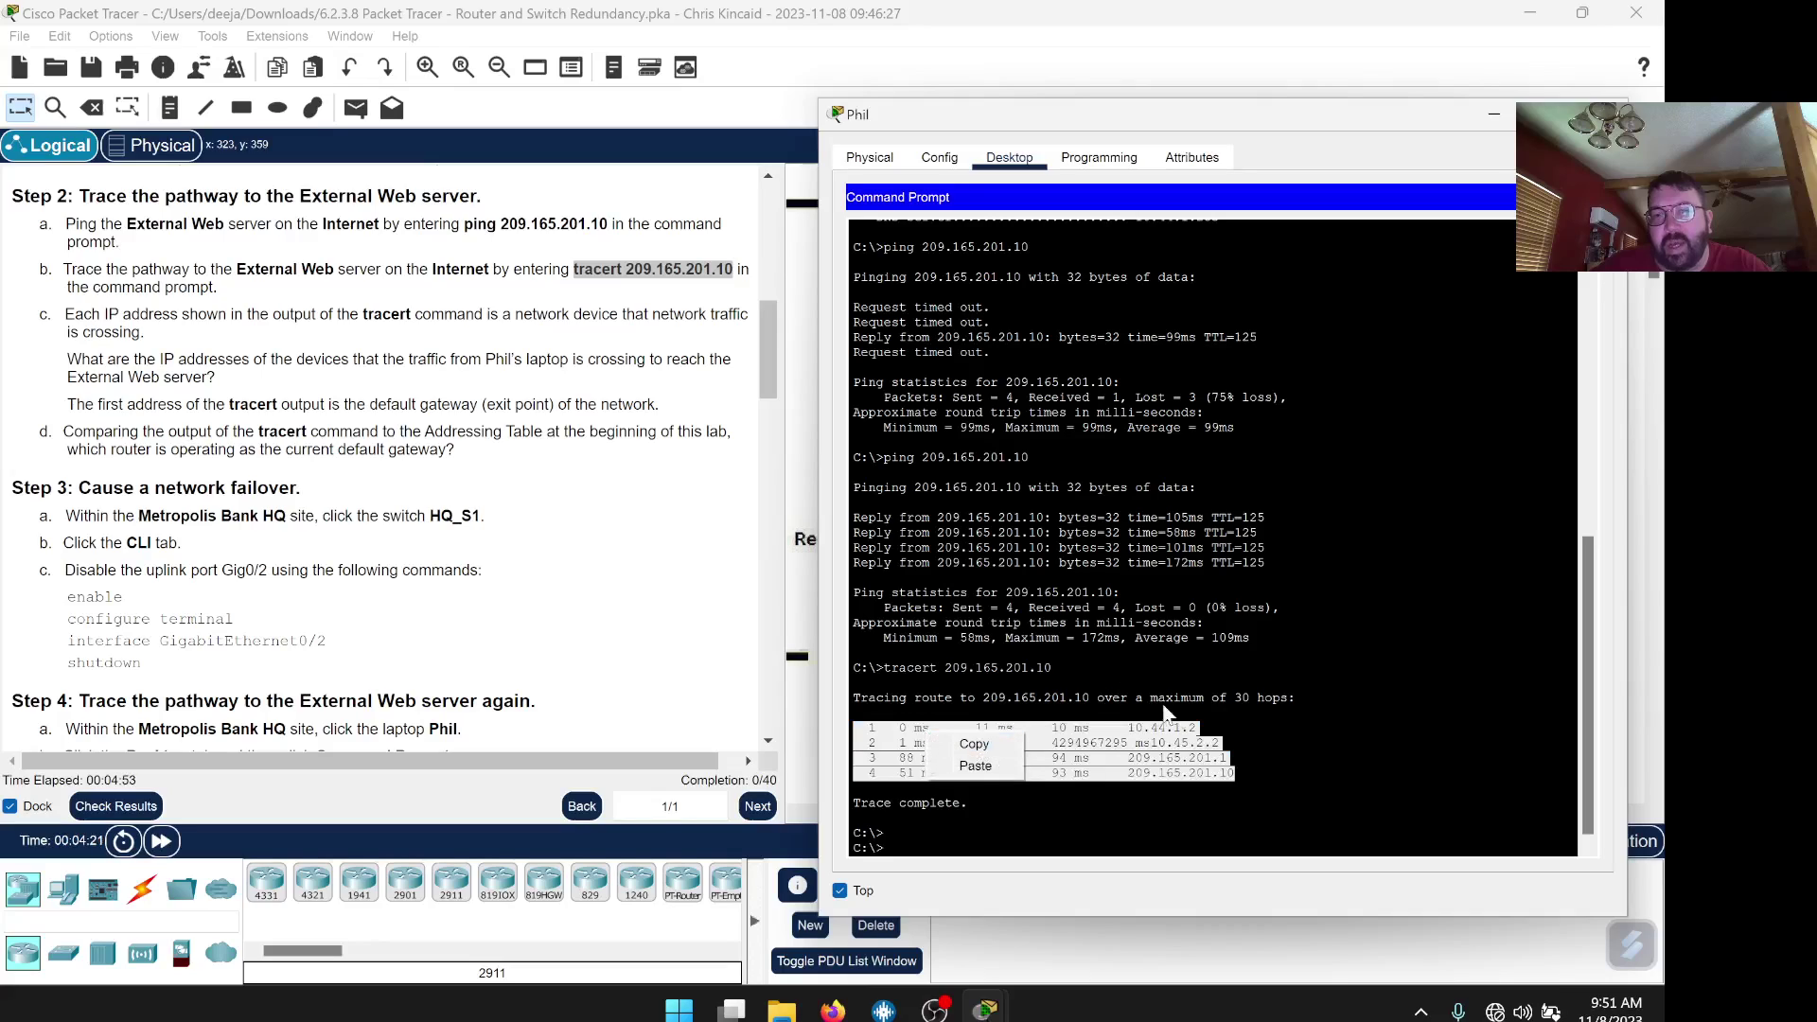
pyautogui.click(1190, 728)
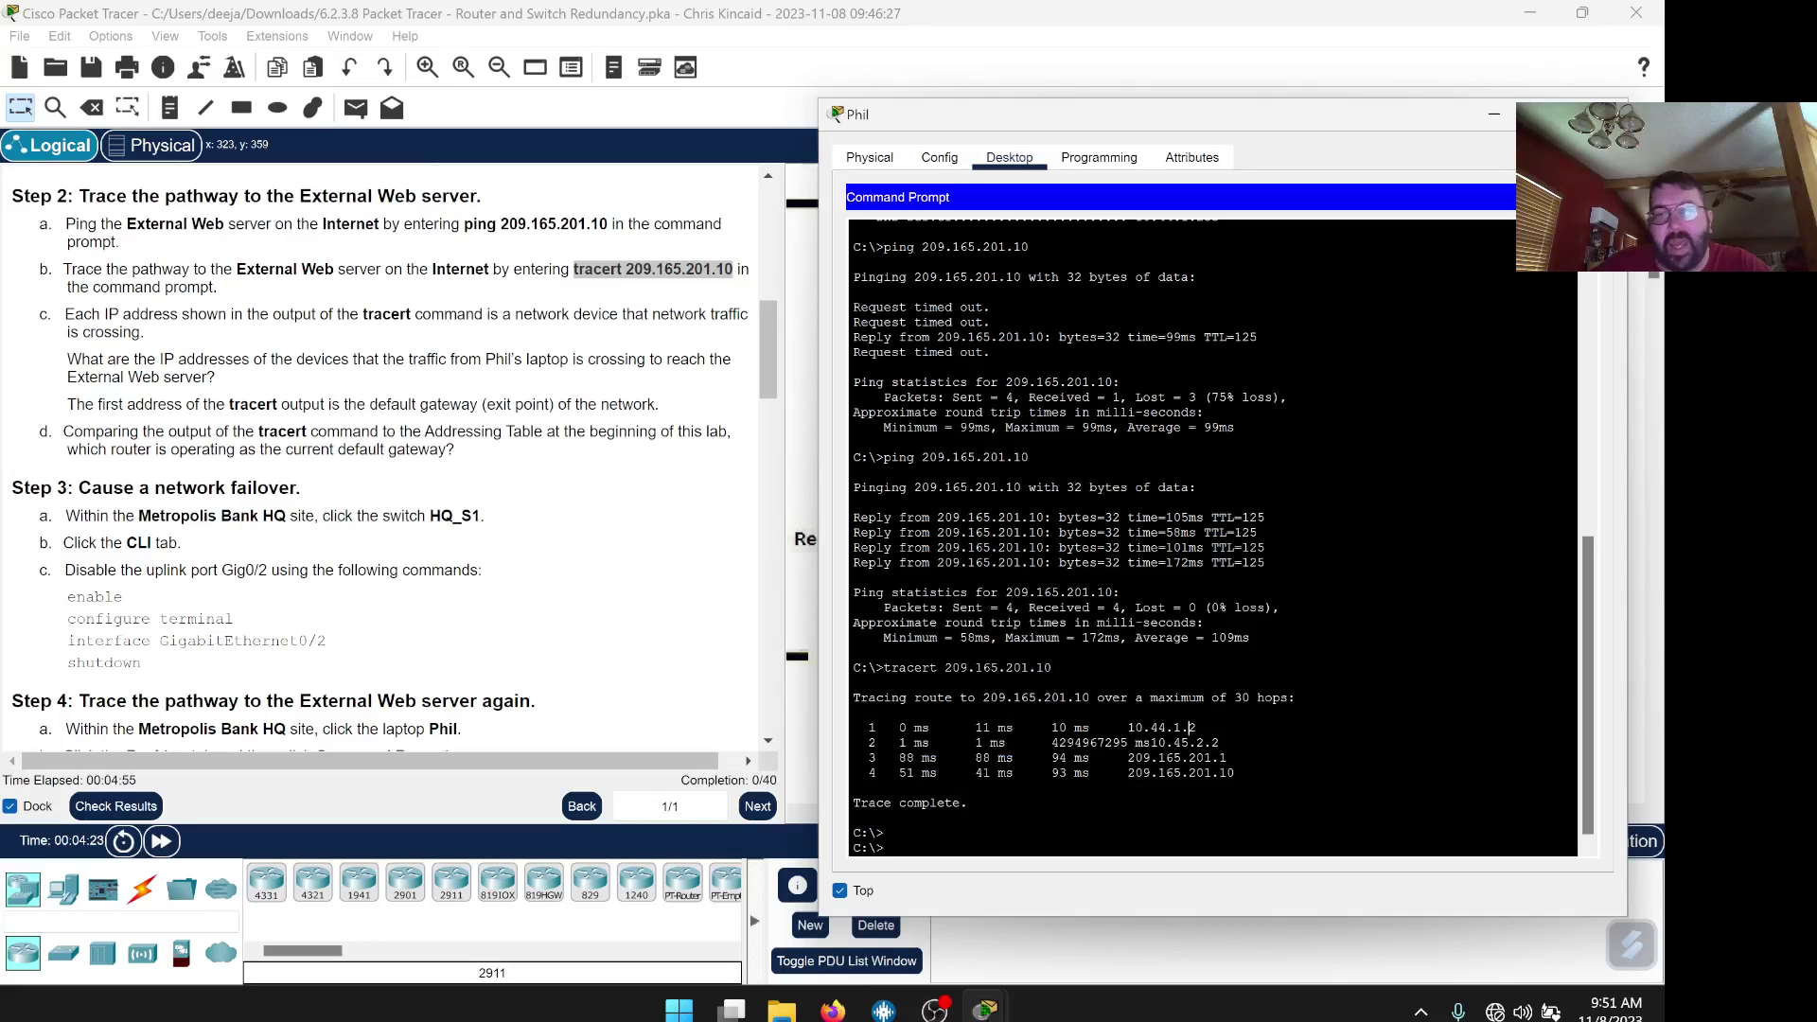
# Shift Phil's window aside, switch to Firefox, and bring the Step 2 answer fields of the 6.2.3.8 Packet Tracer PDF into view.
pyautogui.moveTo(1073, 112); pyautogui.dragTo(1131, 82)
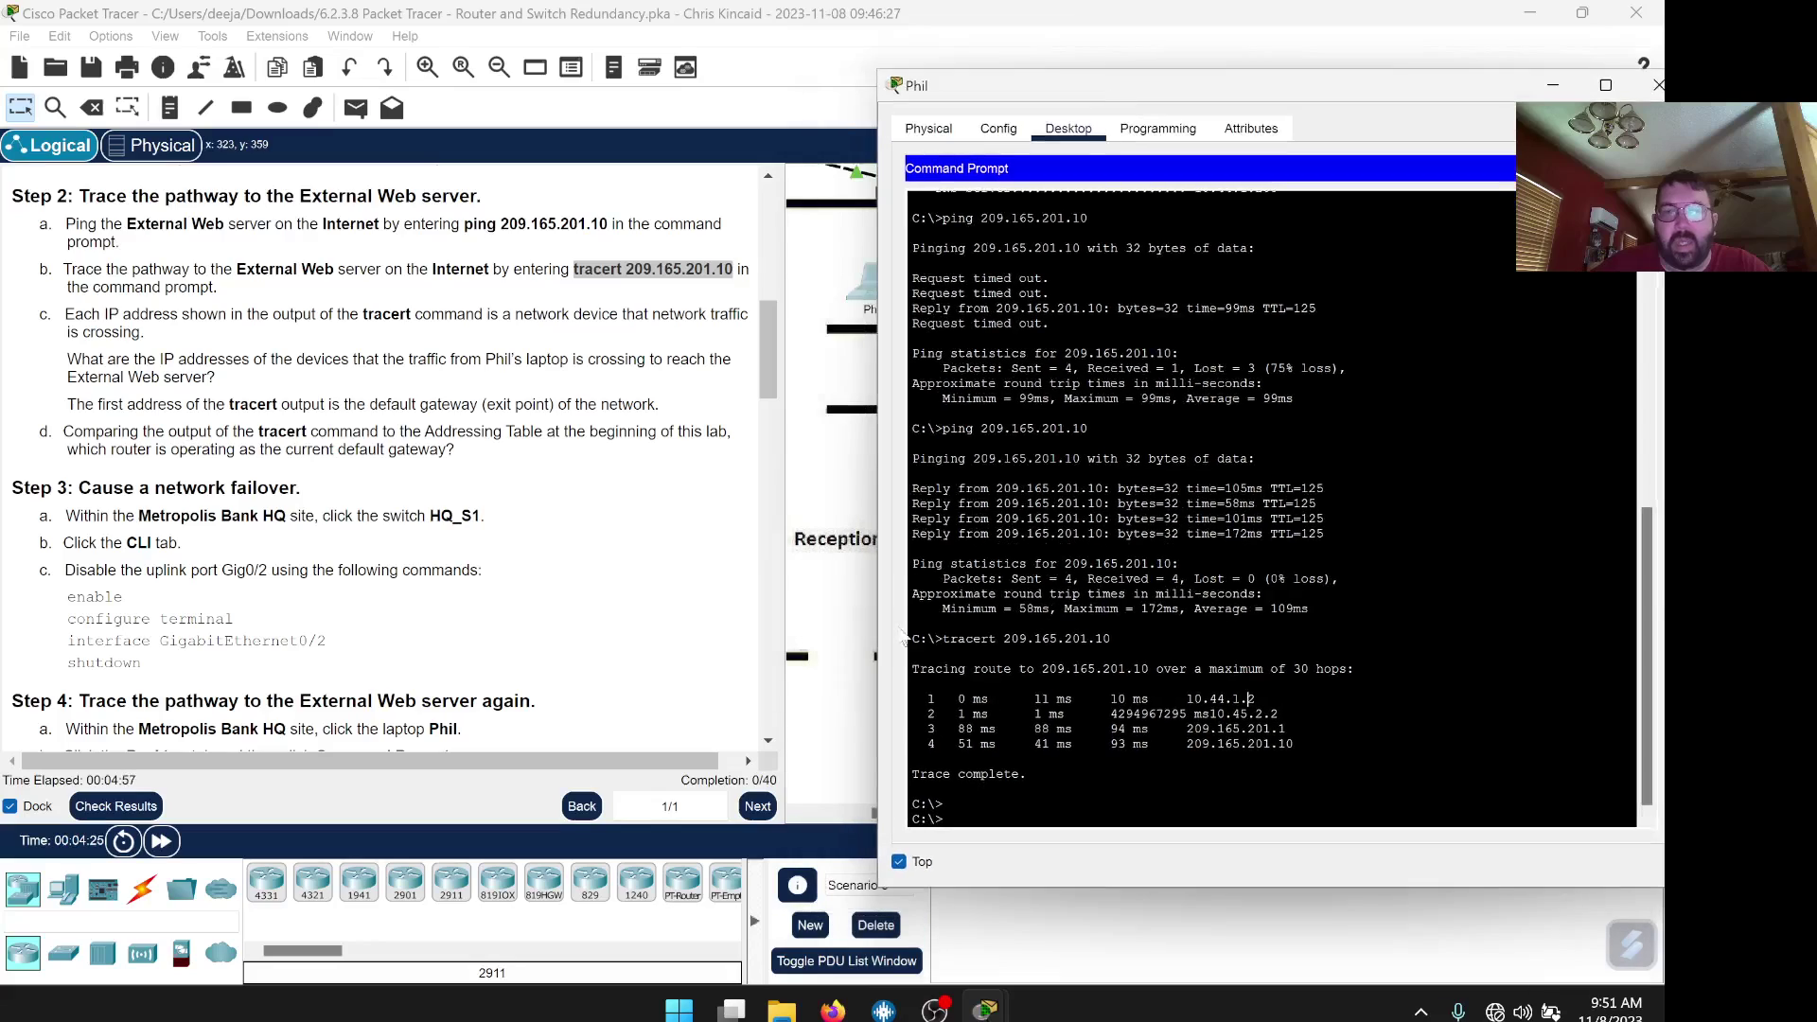
pyautogui.moveTo(832, 1009)
pyautogui.click(831, 927)
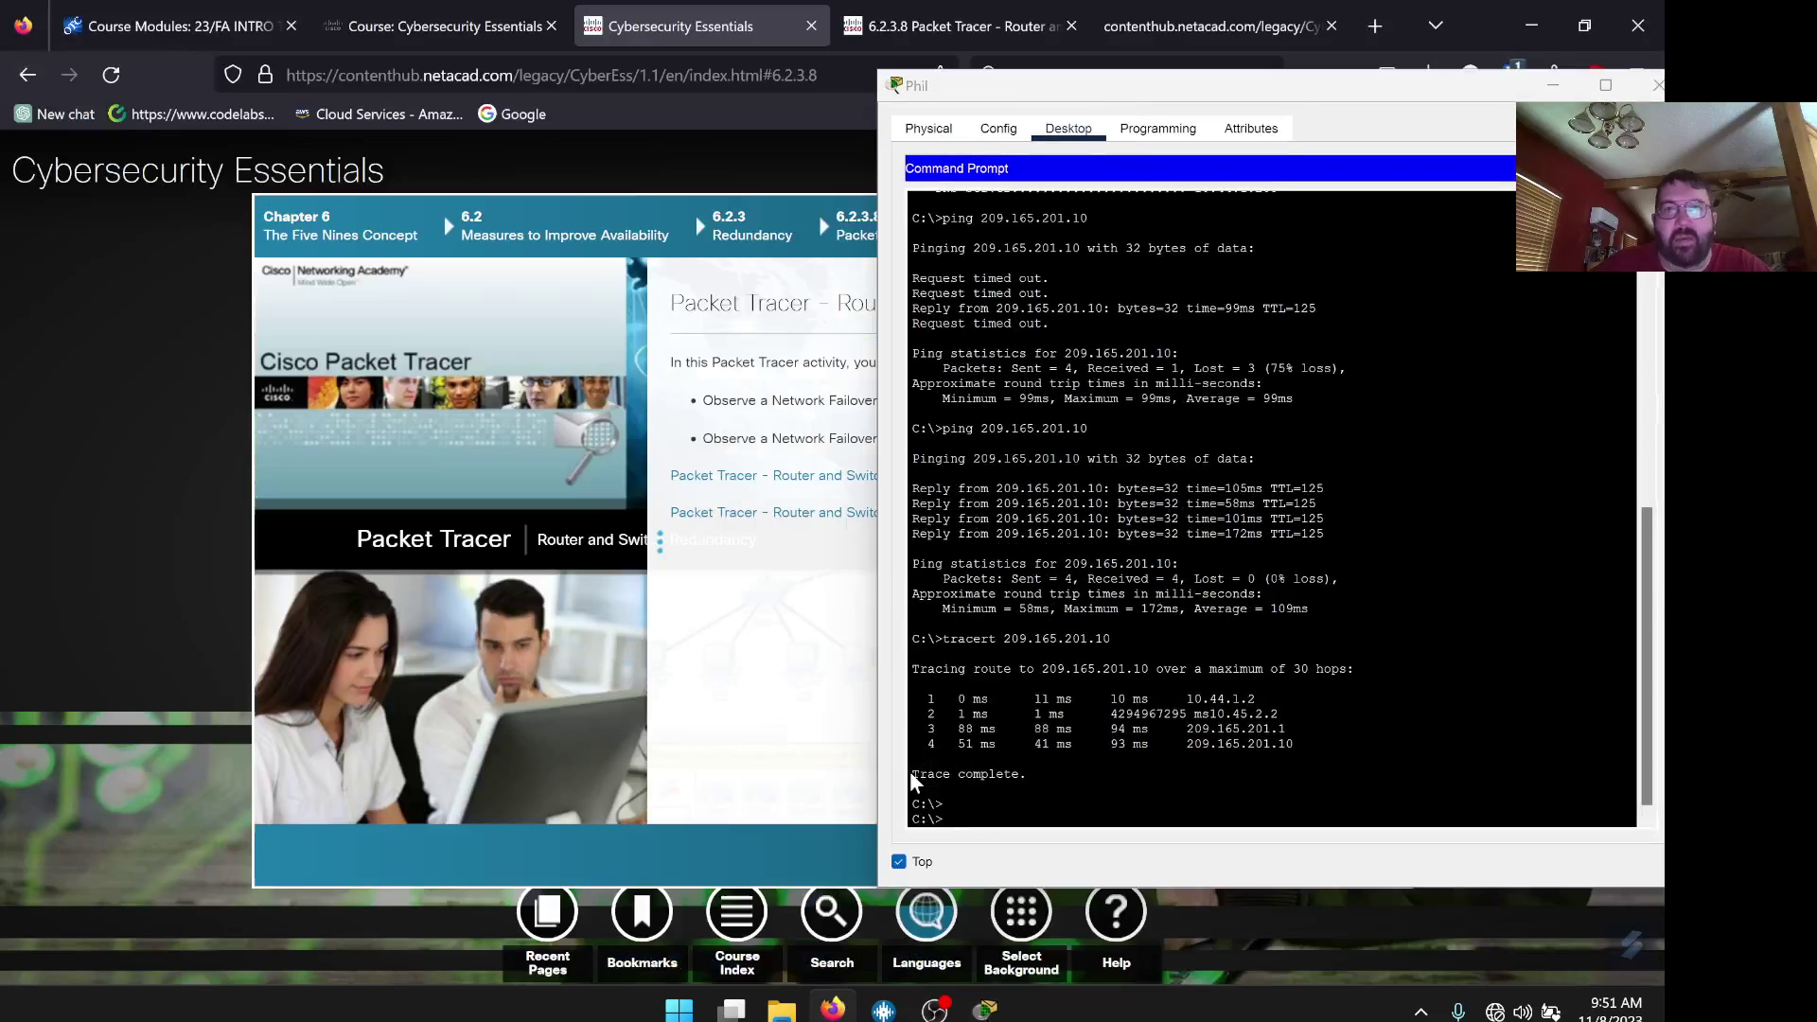
pyautogui.click(956, 27)
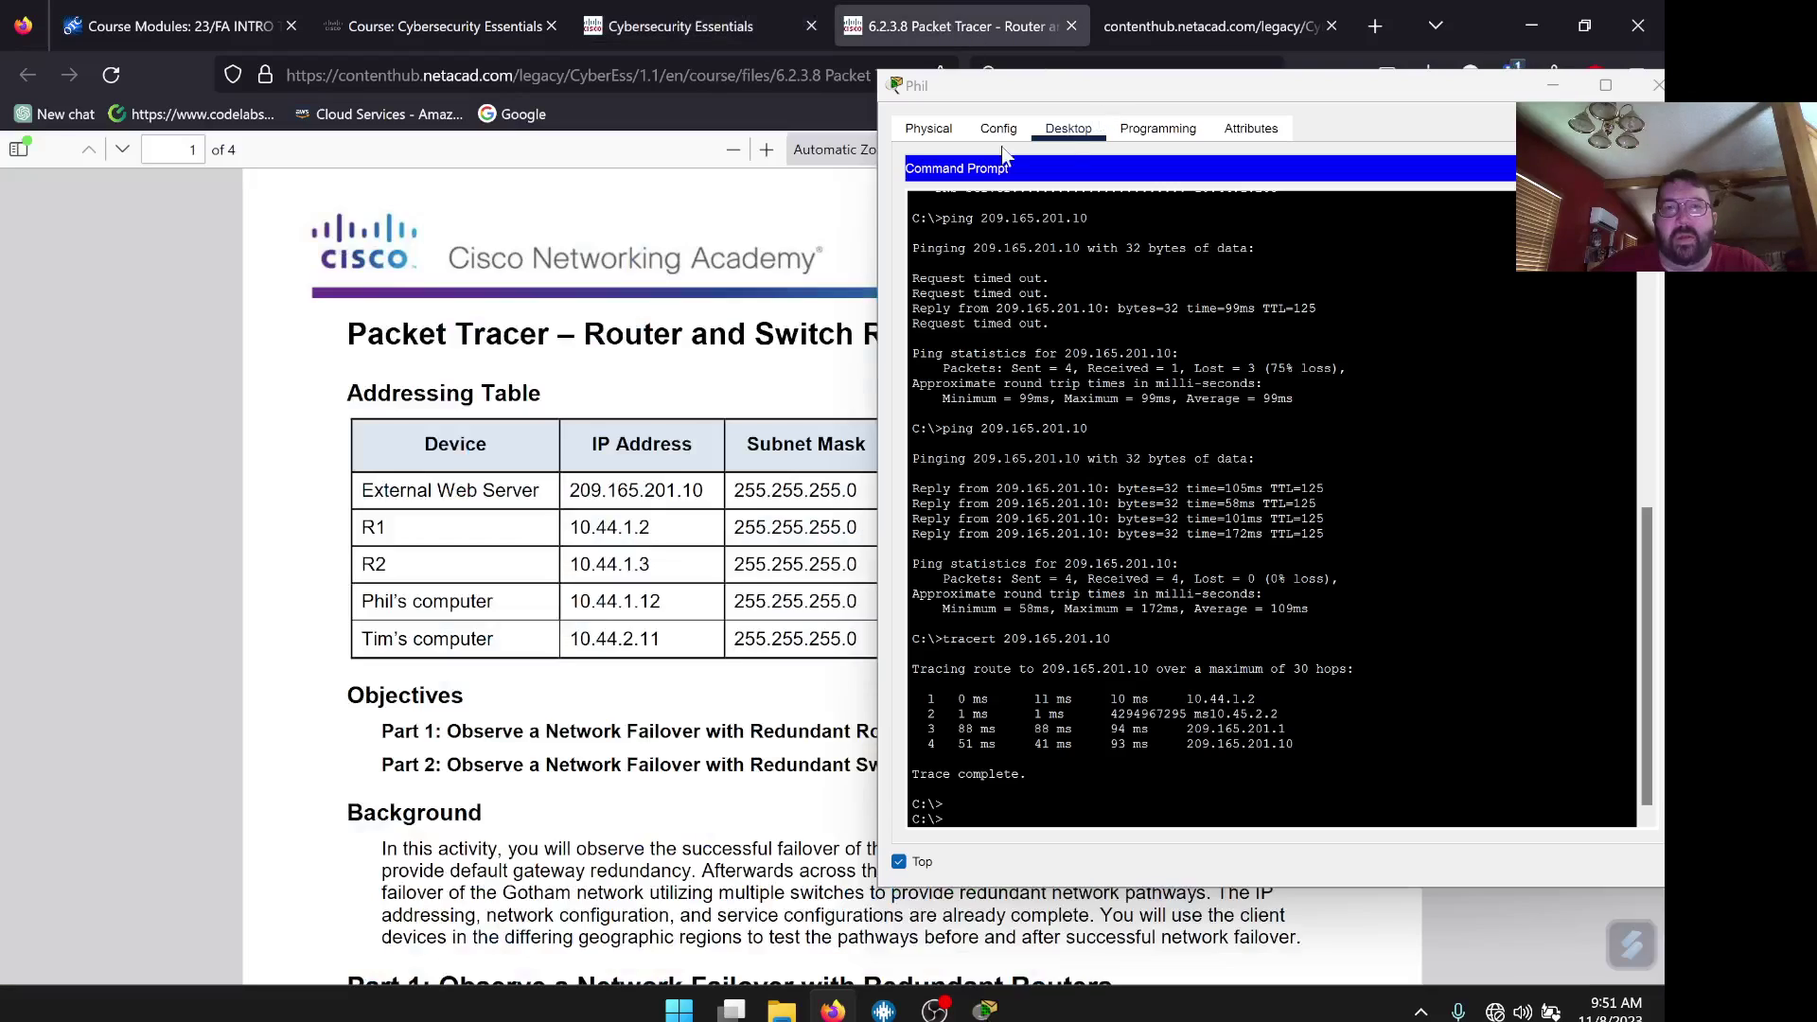
pyautogui.scroll(-15, 605, 568)
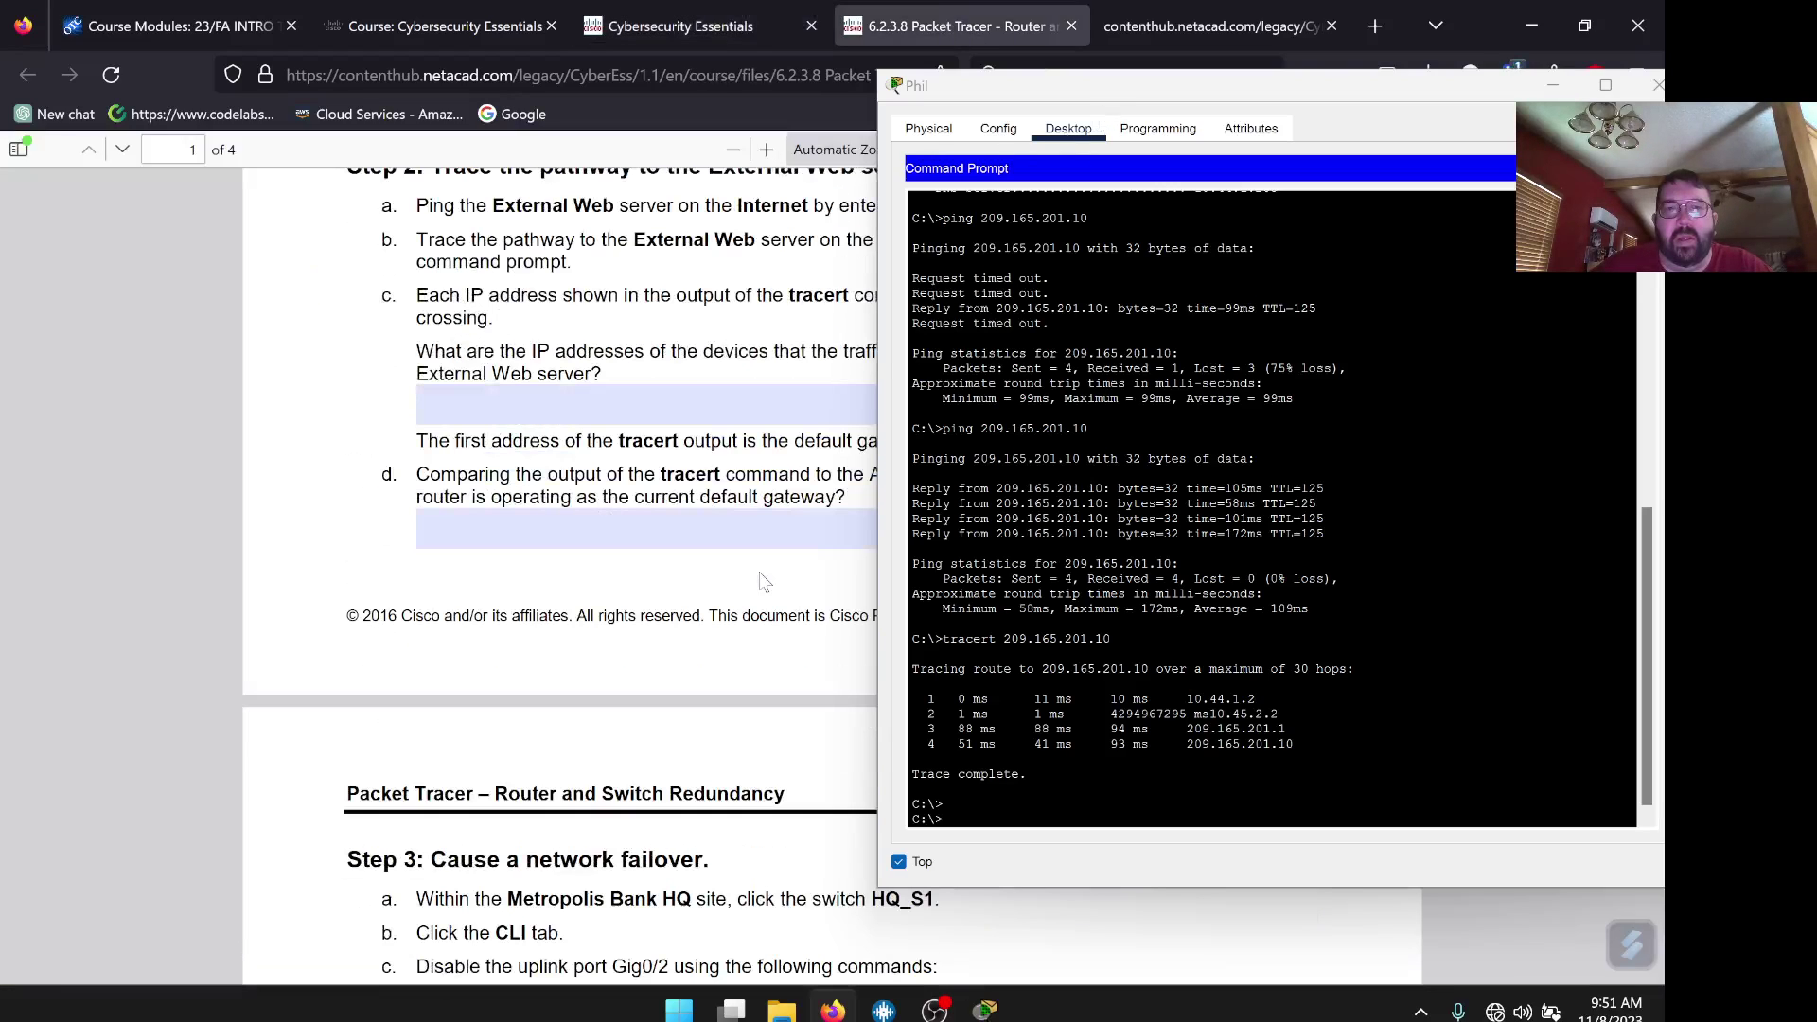
# Shift Phil's window off the answer fields and enter 10.44.1.2, 10.45.2.2, as the start of the Step 2c answer.
pyautogui.moveTo(1139, 78); pyautogui.dragTo(1336, 114)
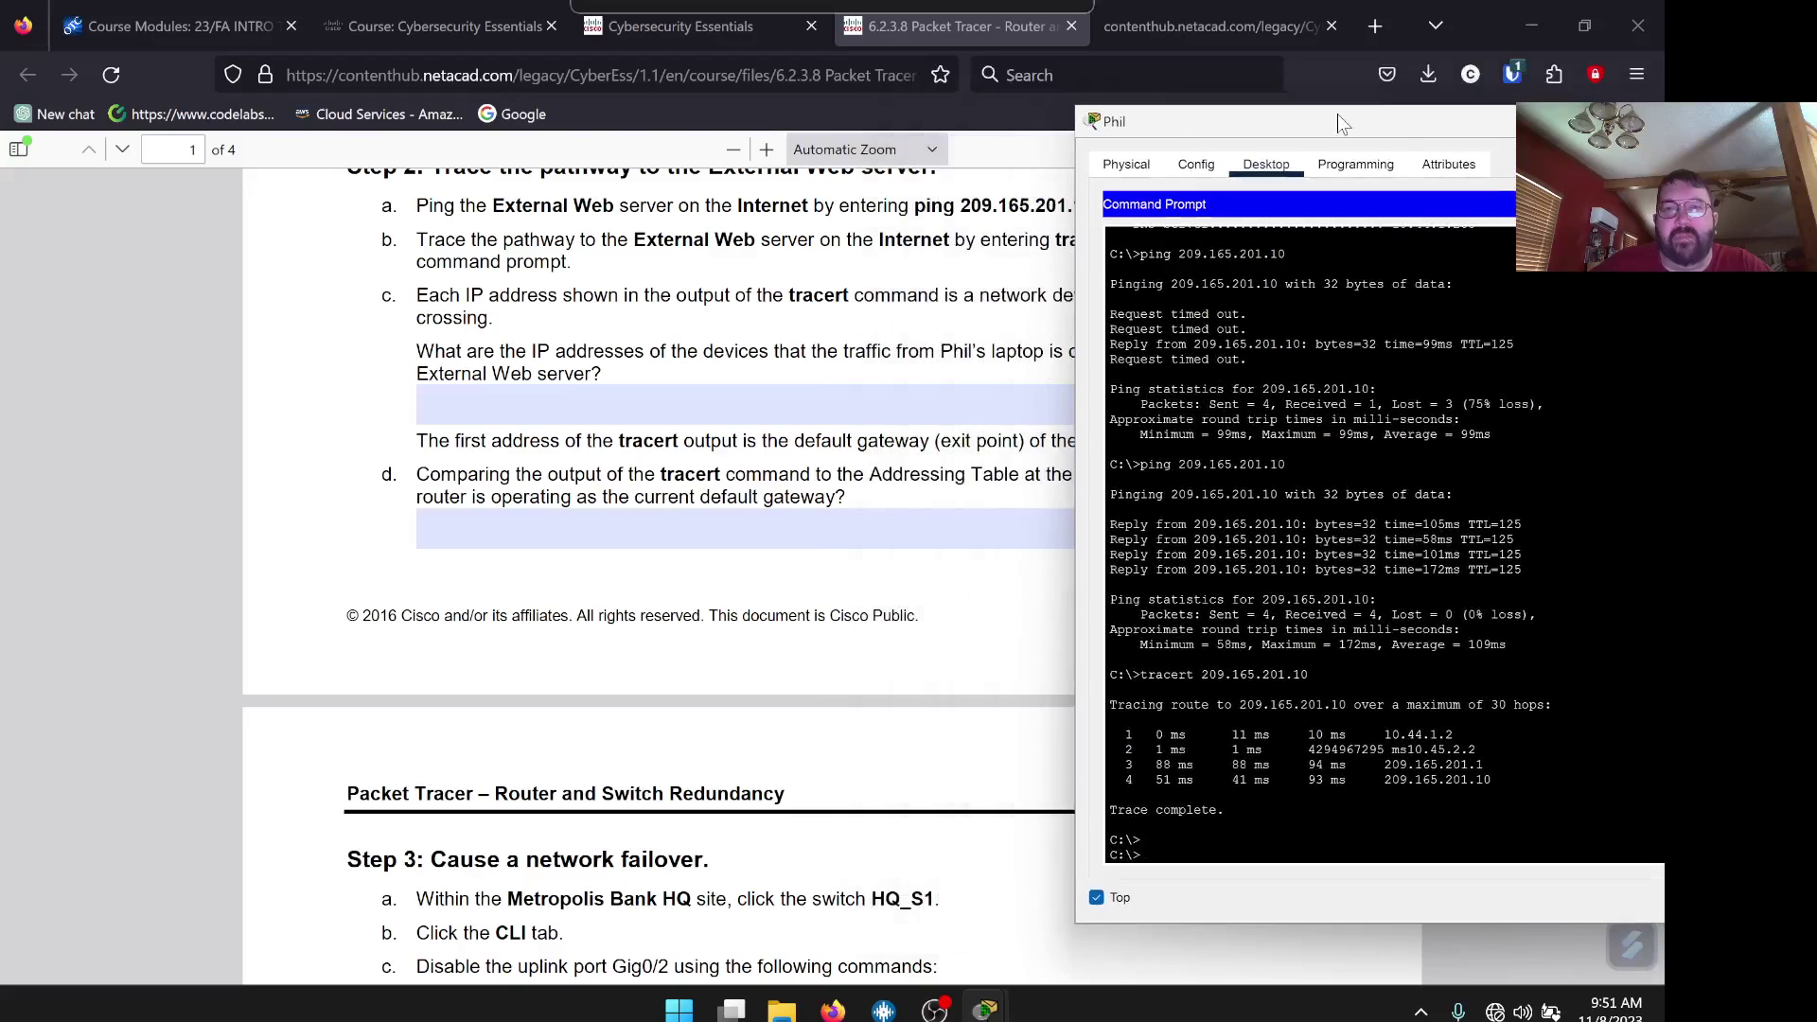
pyautogui.click(465, 405)
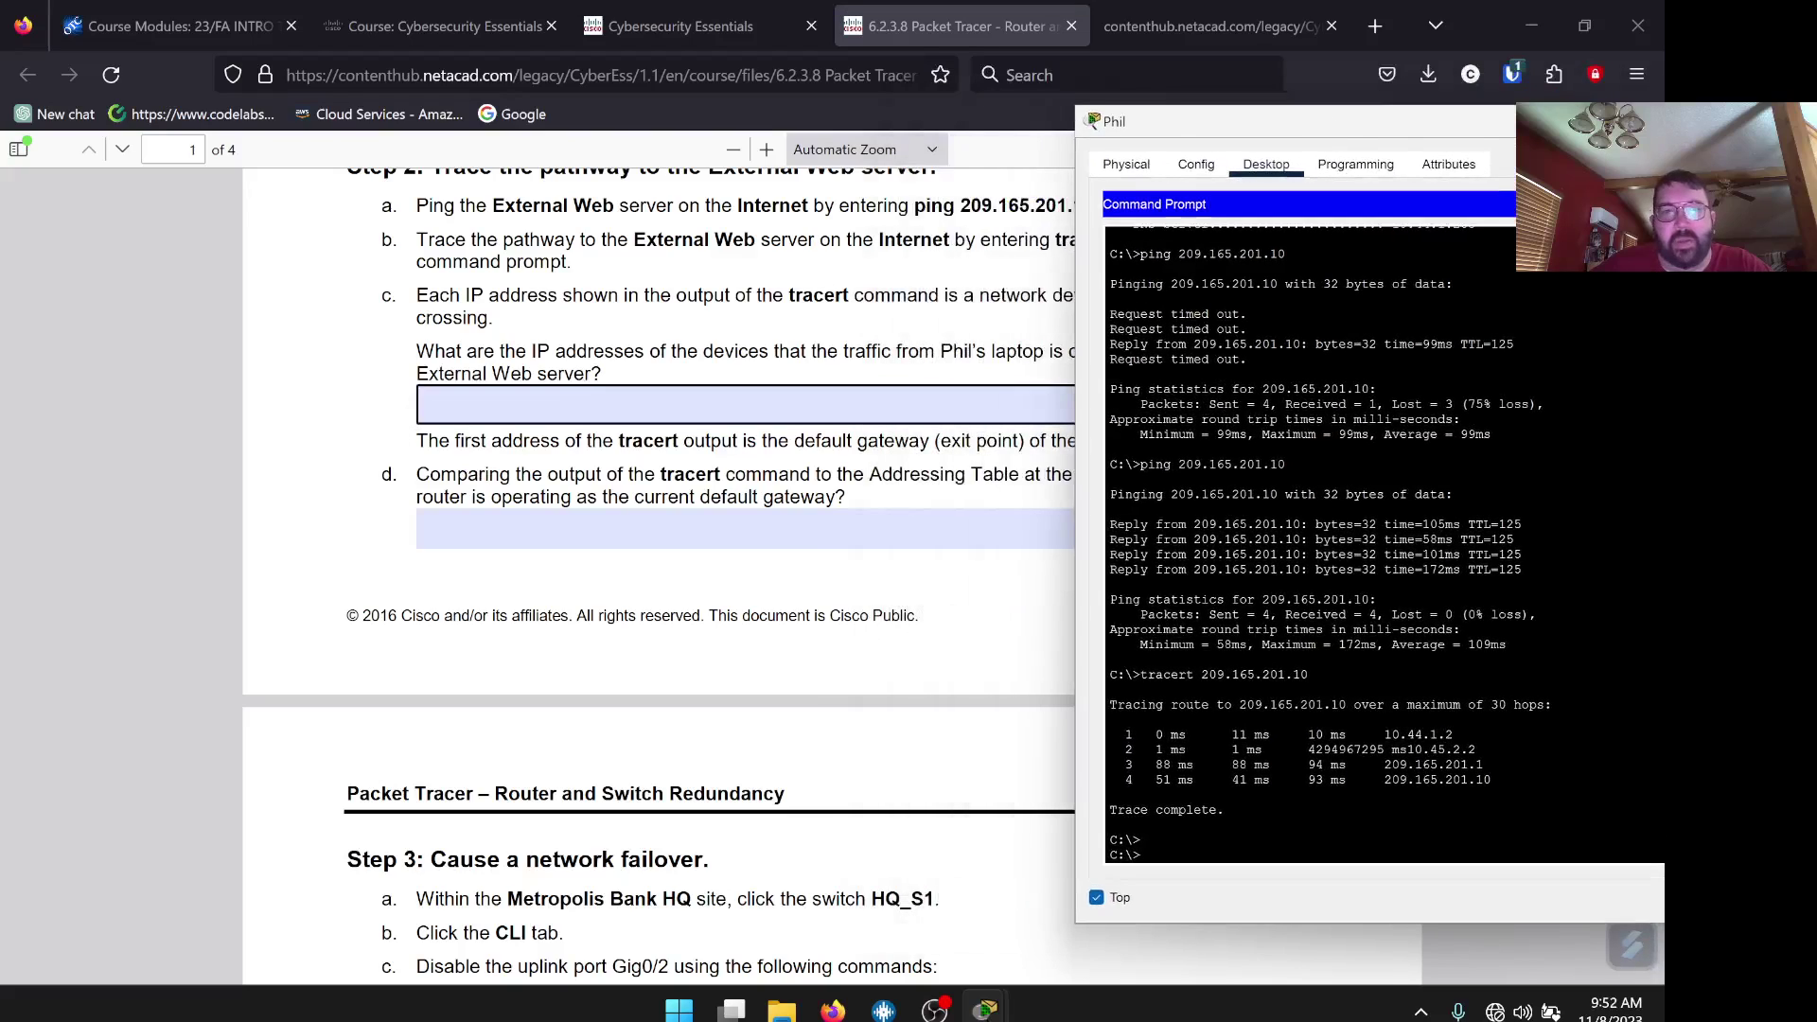
pyautogui.write('10')
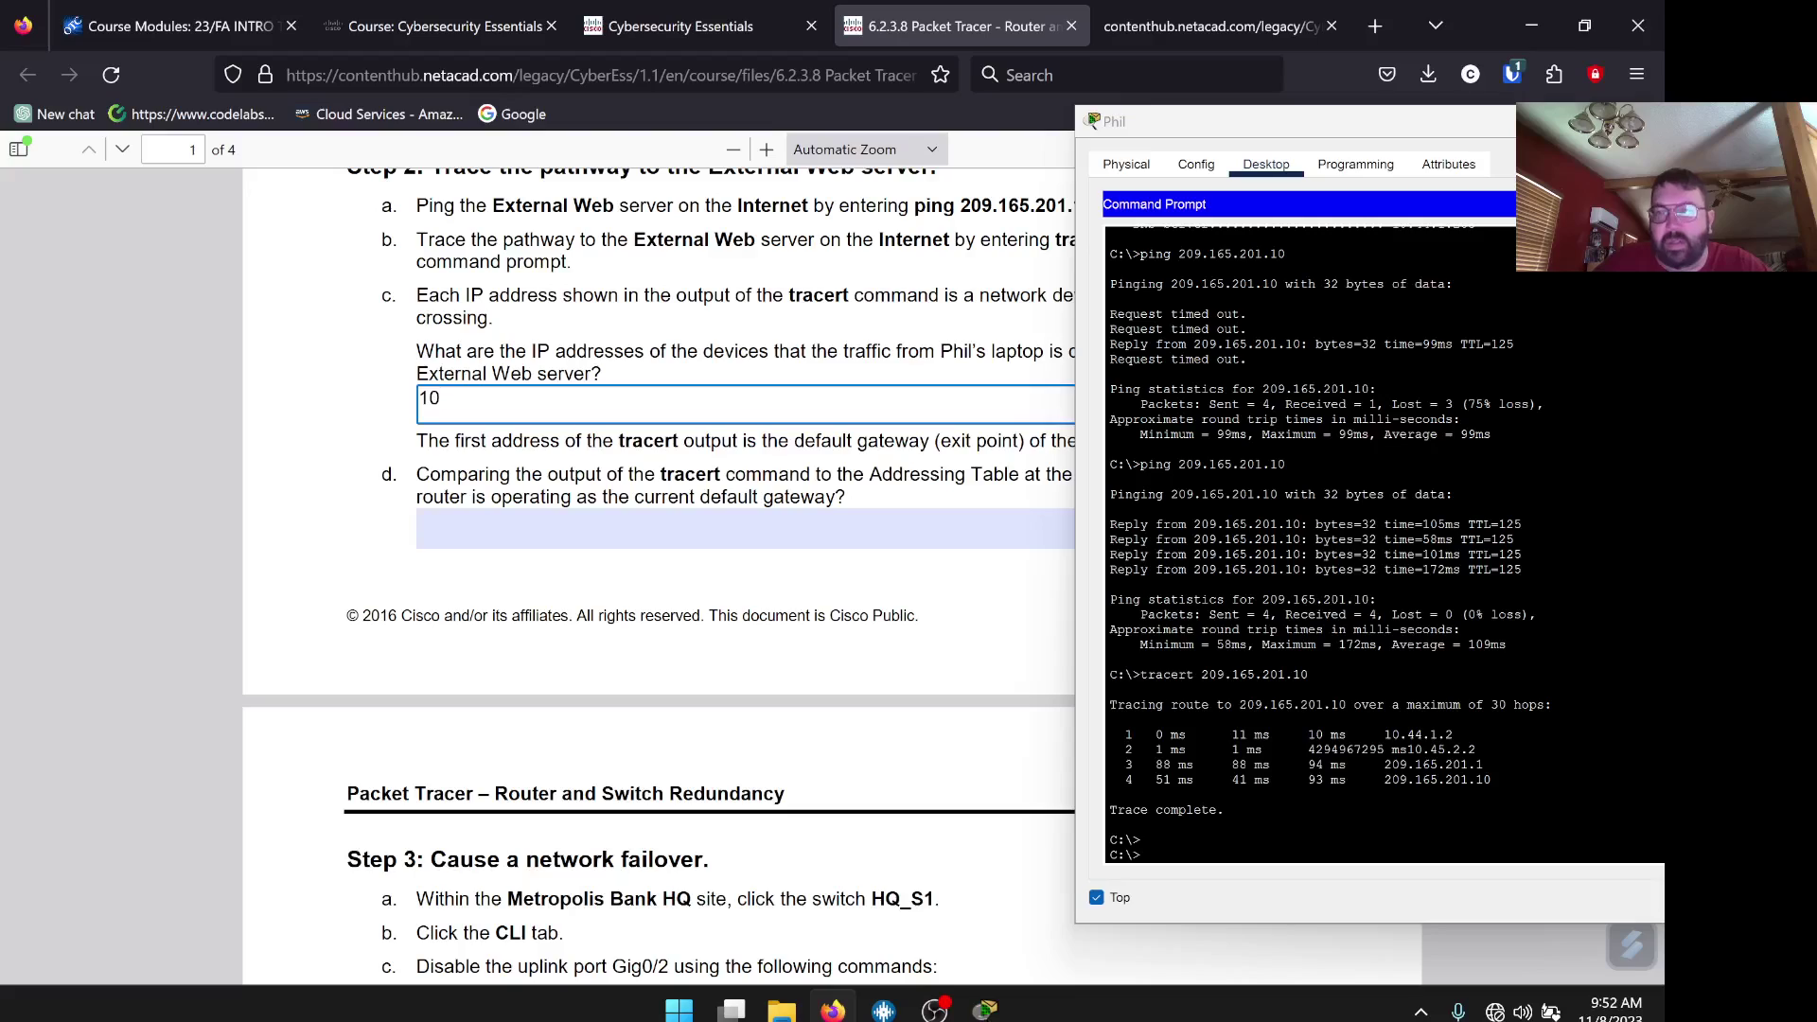
pyautogui.write('.44.1.1')
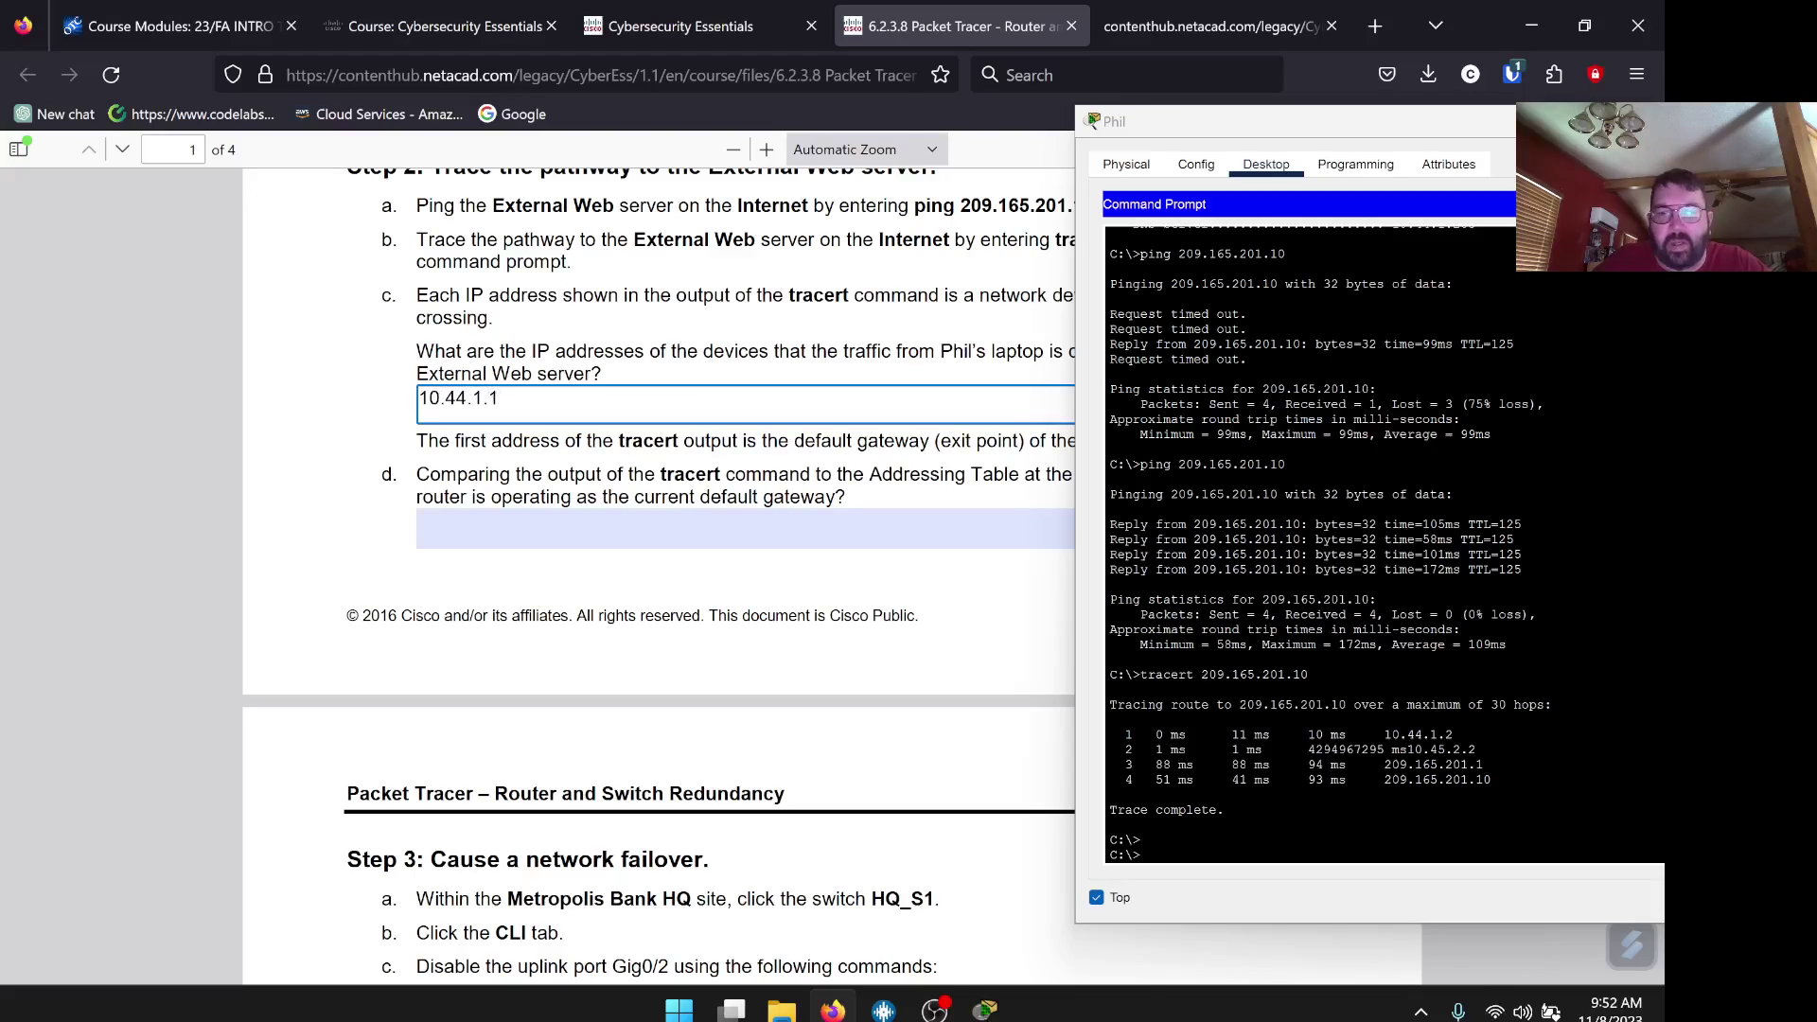
pyautogui.press('BackSpace')
pyautogui.write('2')
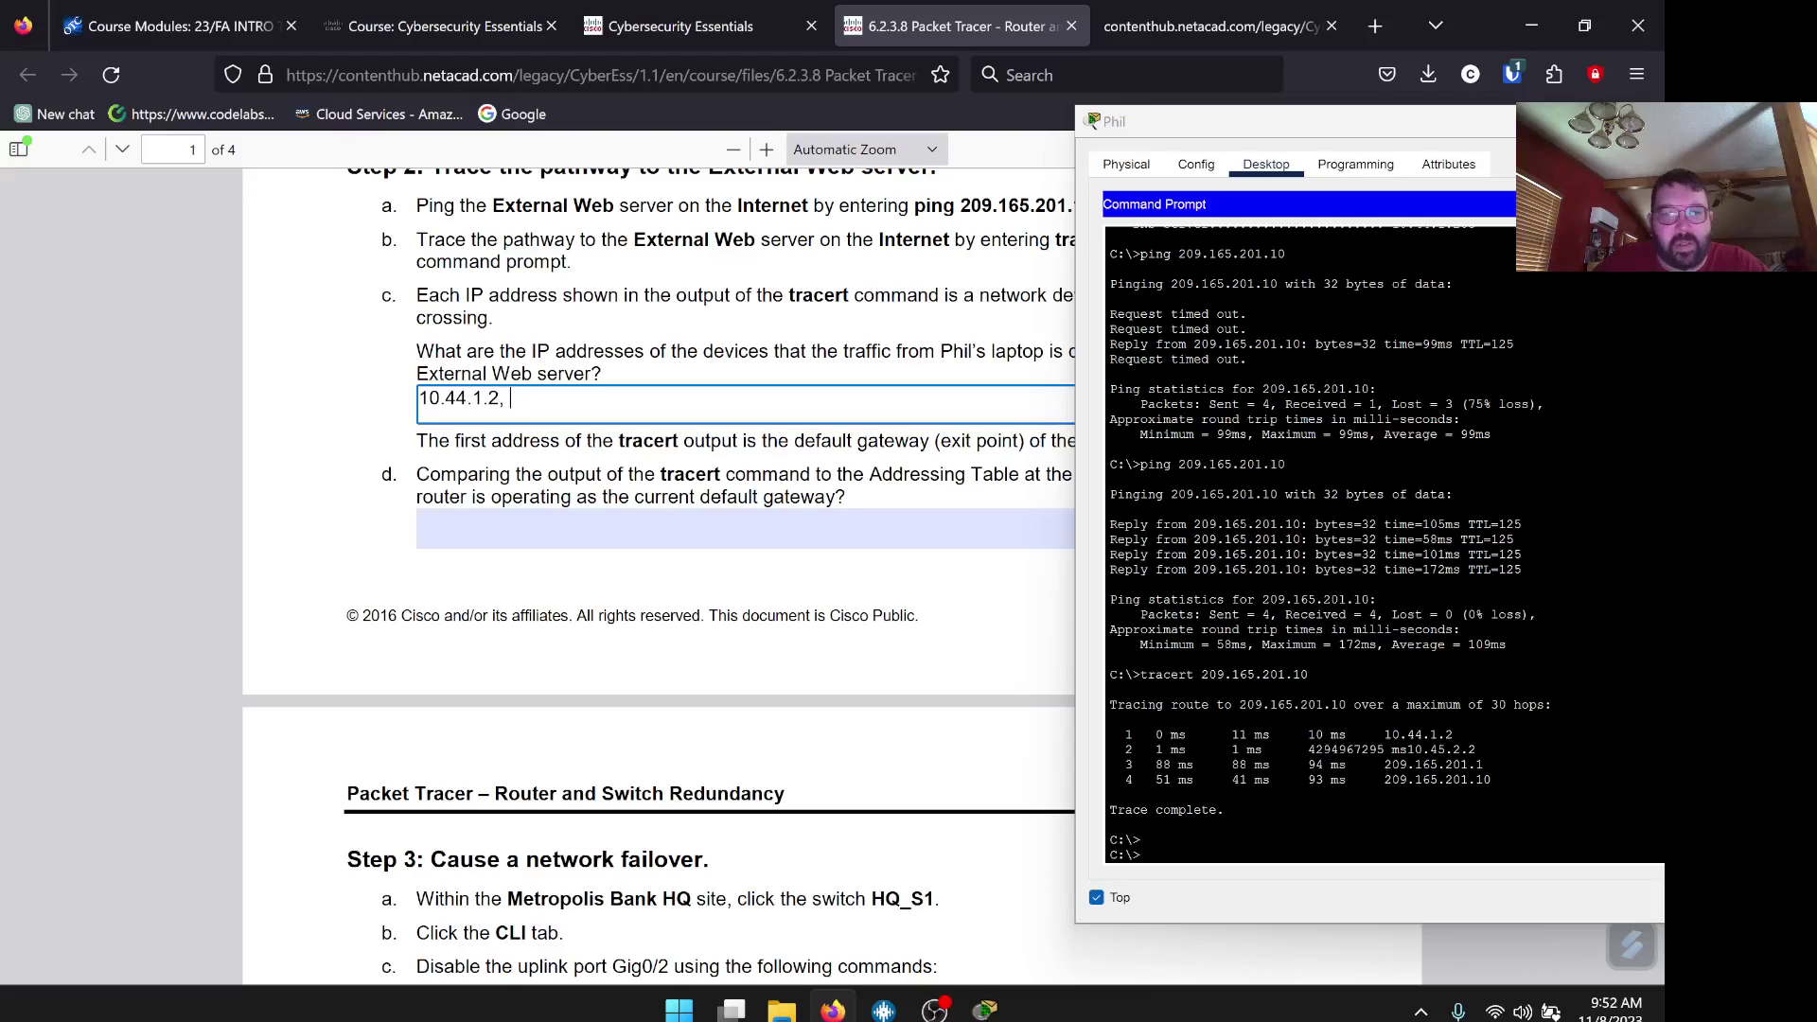
pyautogui.write(', 10.')
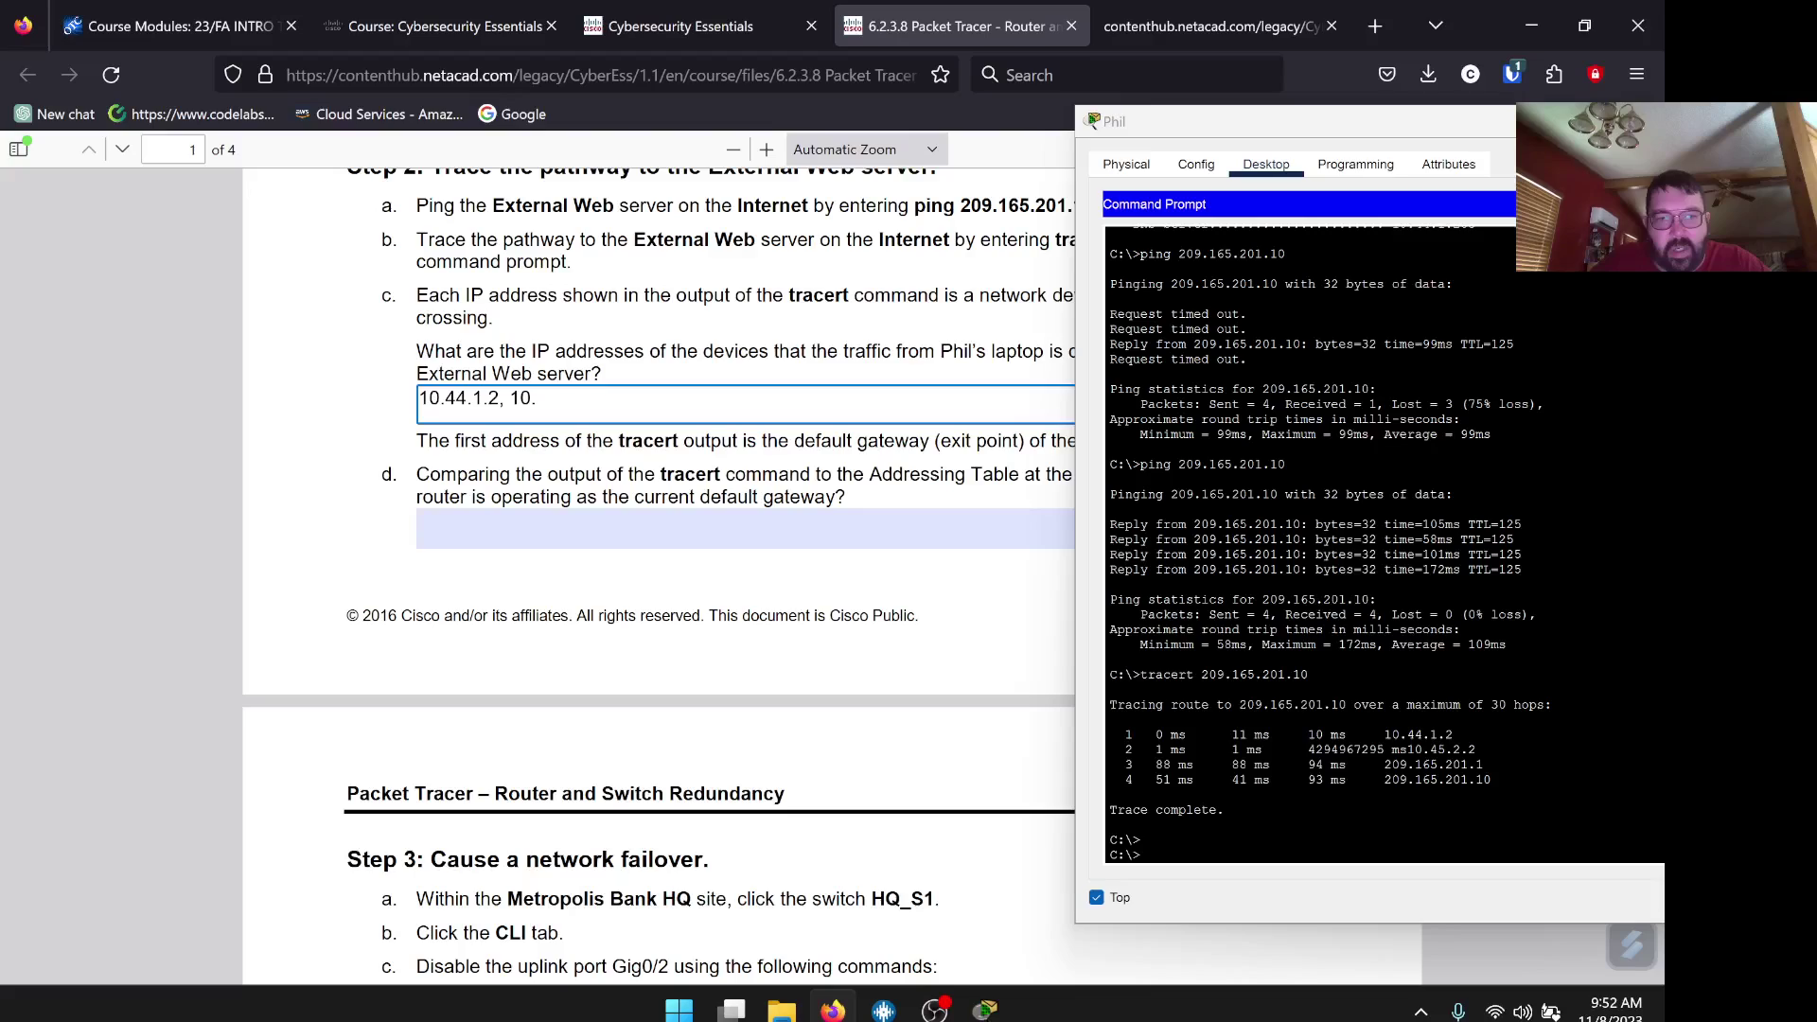
pyautogui.write('45.2.')
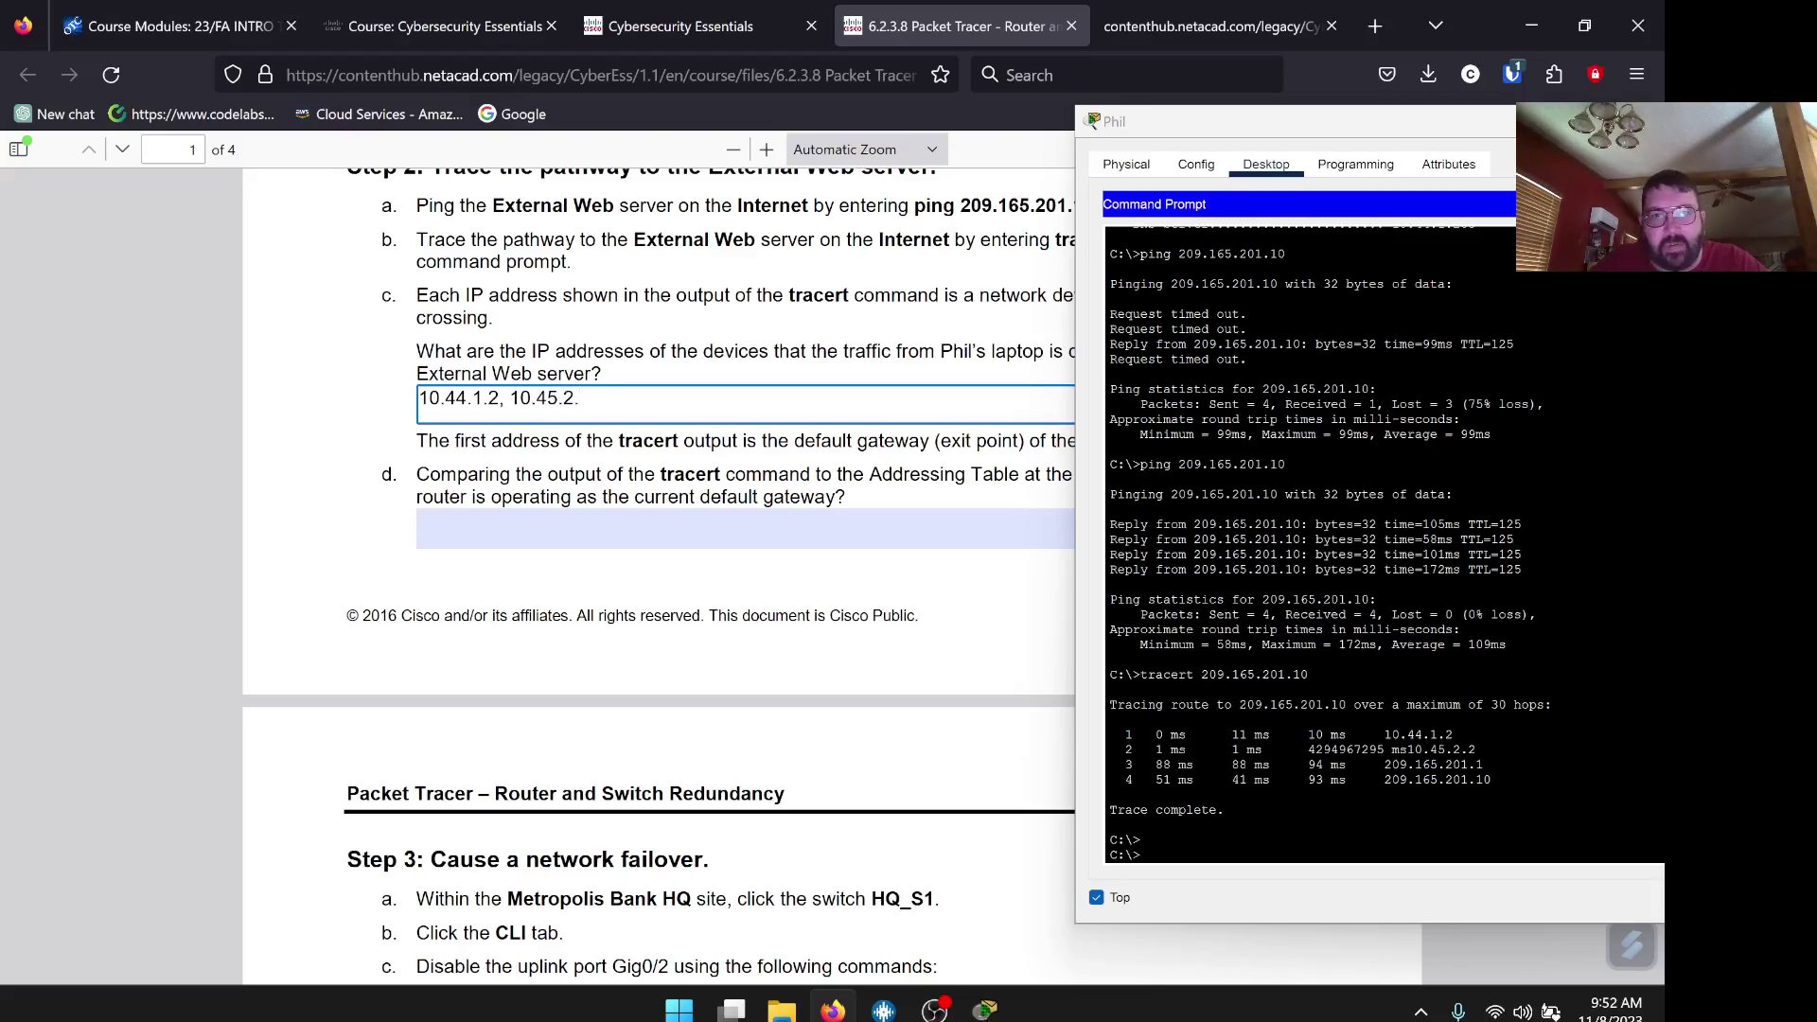
pyautogui.write('2,')
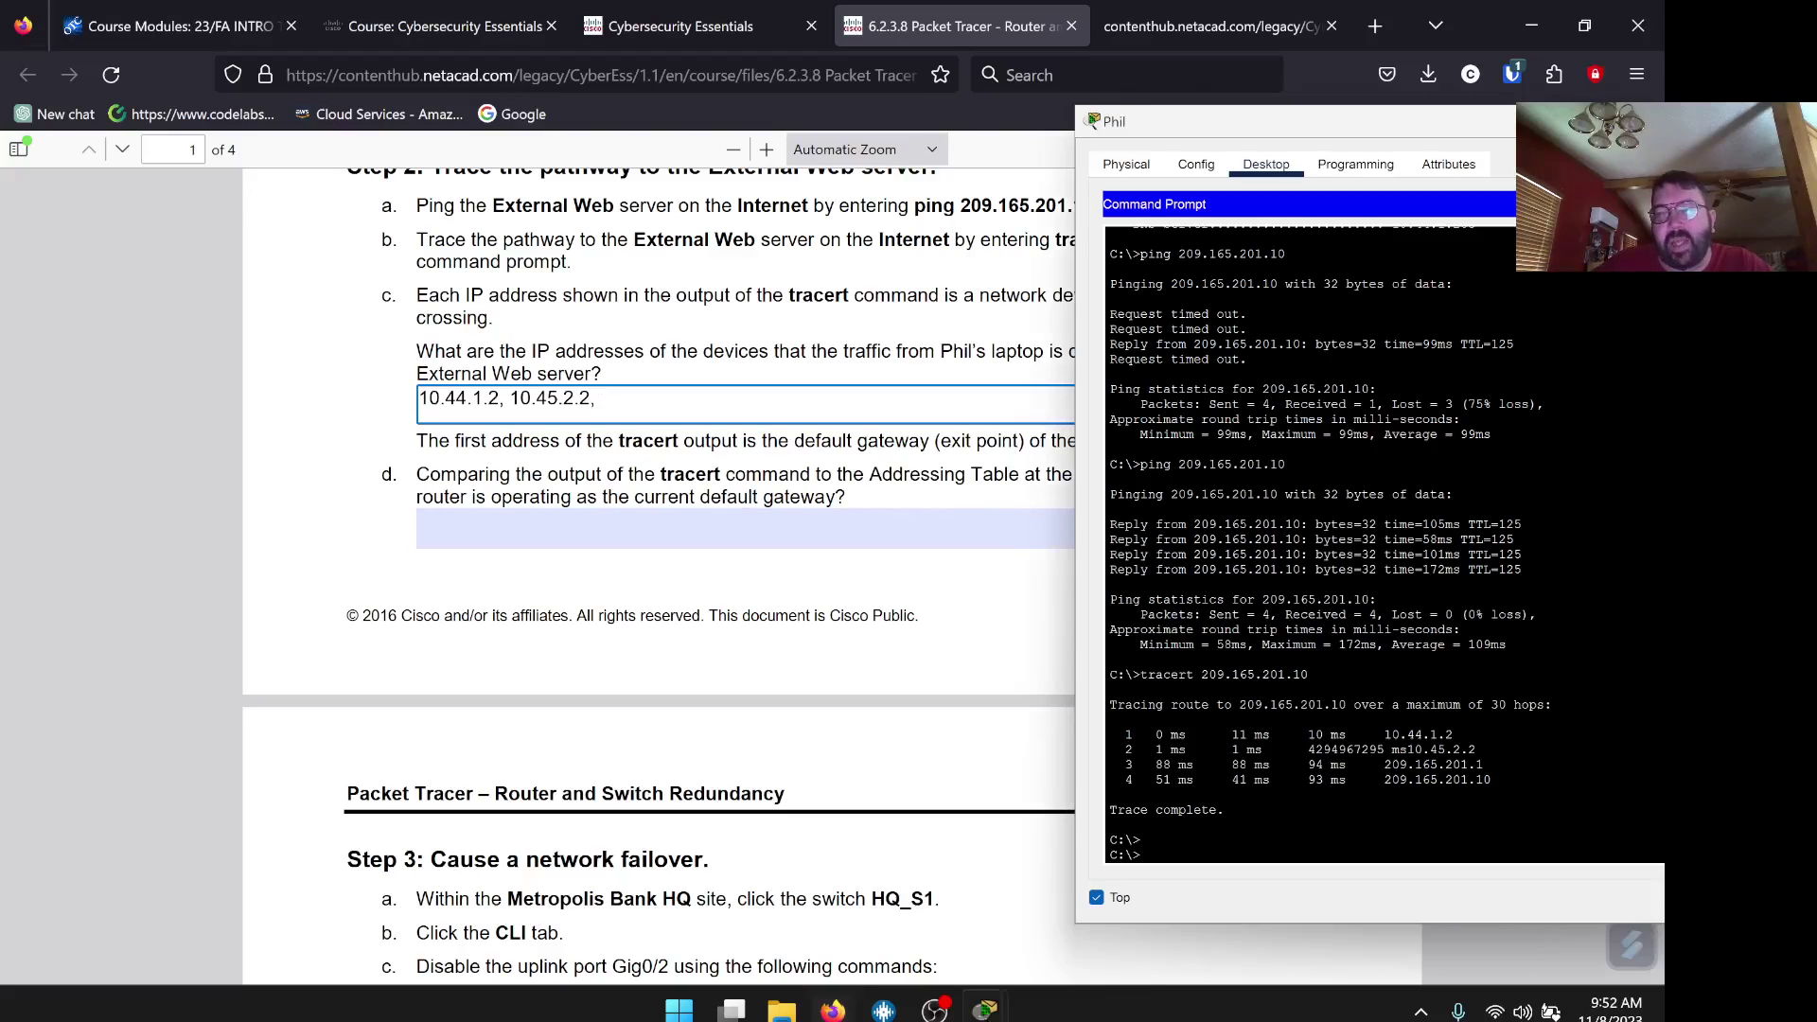
# Copy the four hop lines of the tracert output and replace the Step 2c answer's contents with them.
pyautogui.moveTo(1491, 782); pyautogui.dragTo(1110, 734)
pyautogui.rightClick(1226, 742)
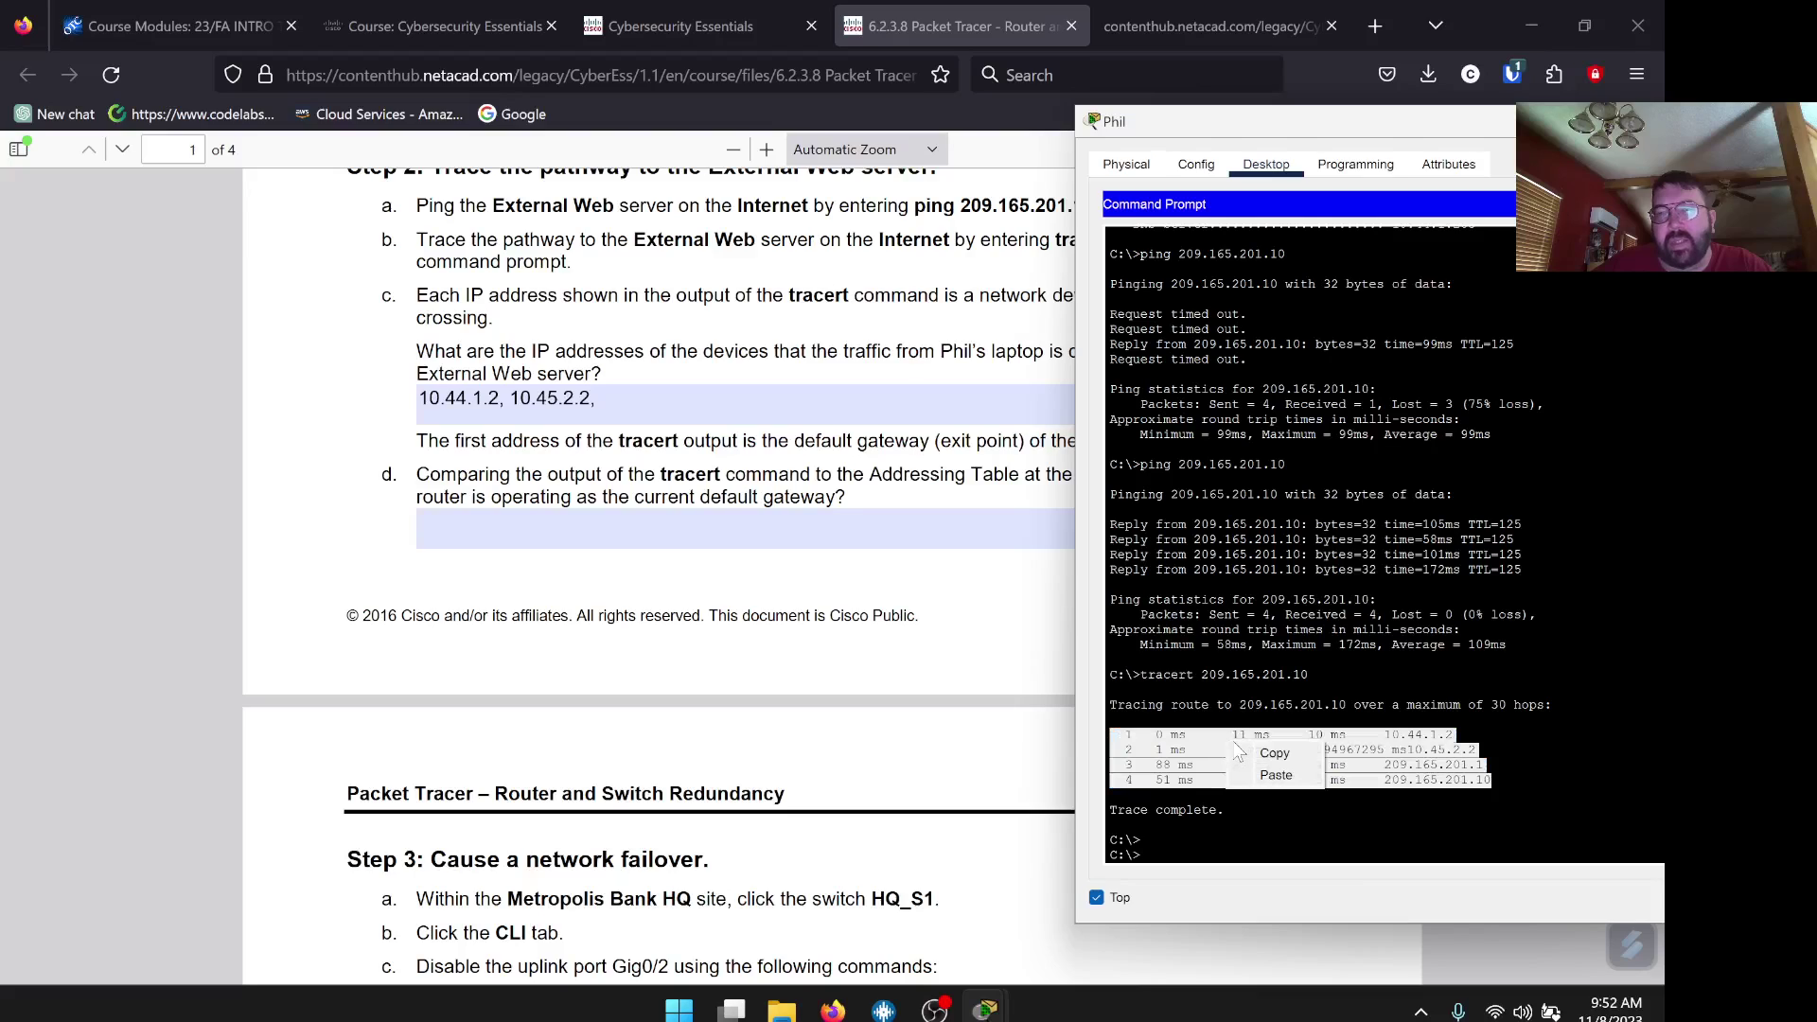
pyautogui.click(1273, 754)
pyautogui.click(682, 403)
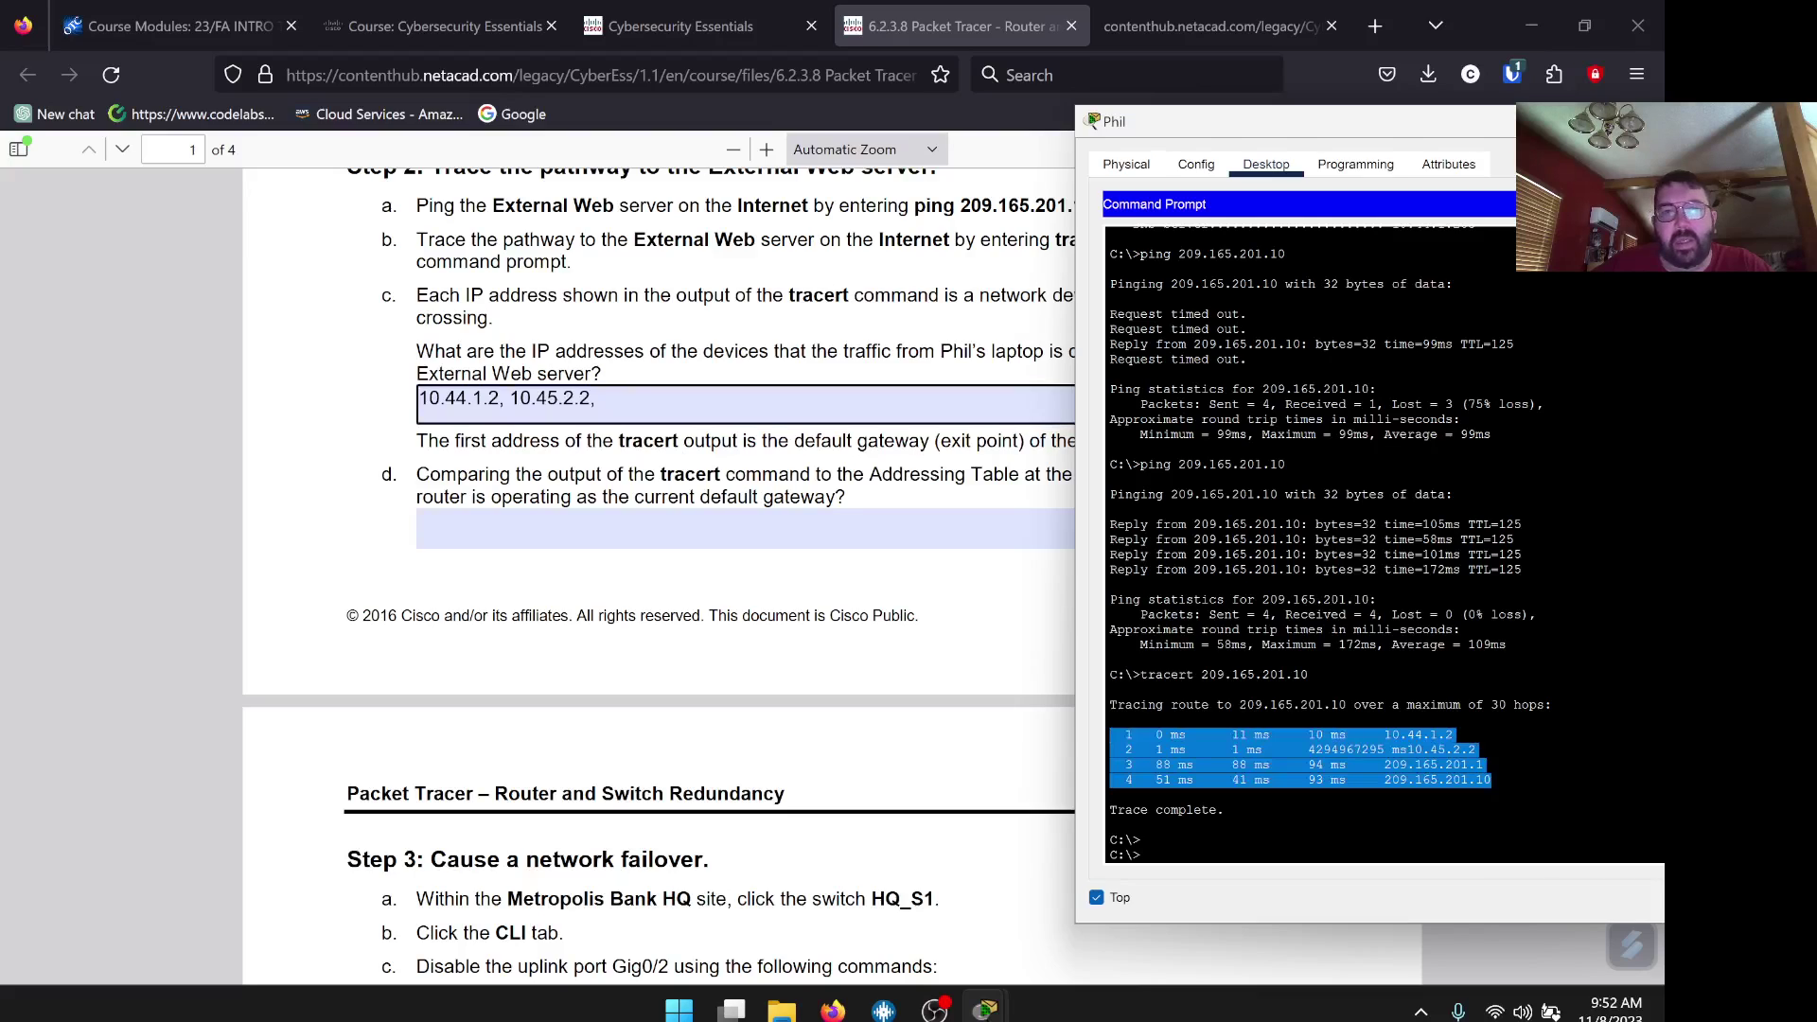
pyautogui.hotkey('ctrl', 'a')
pyautogui.hotkey('ctrl', 'v')
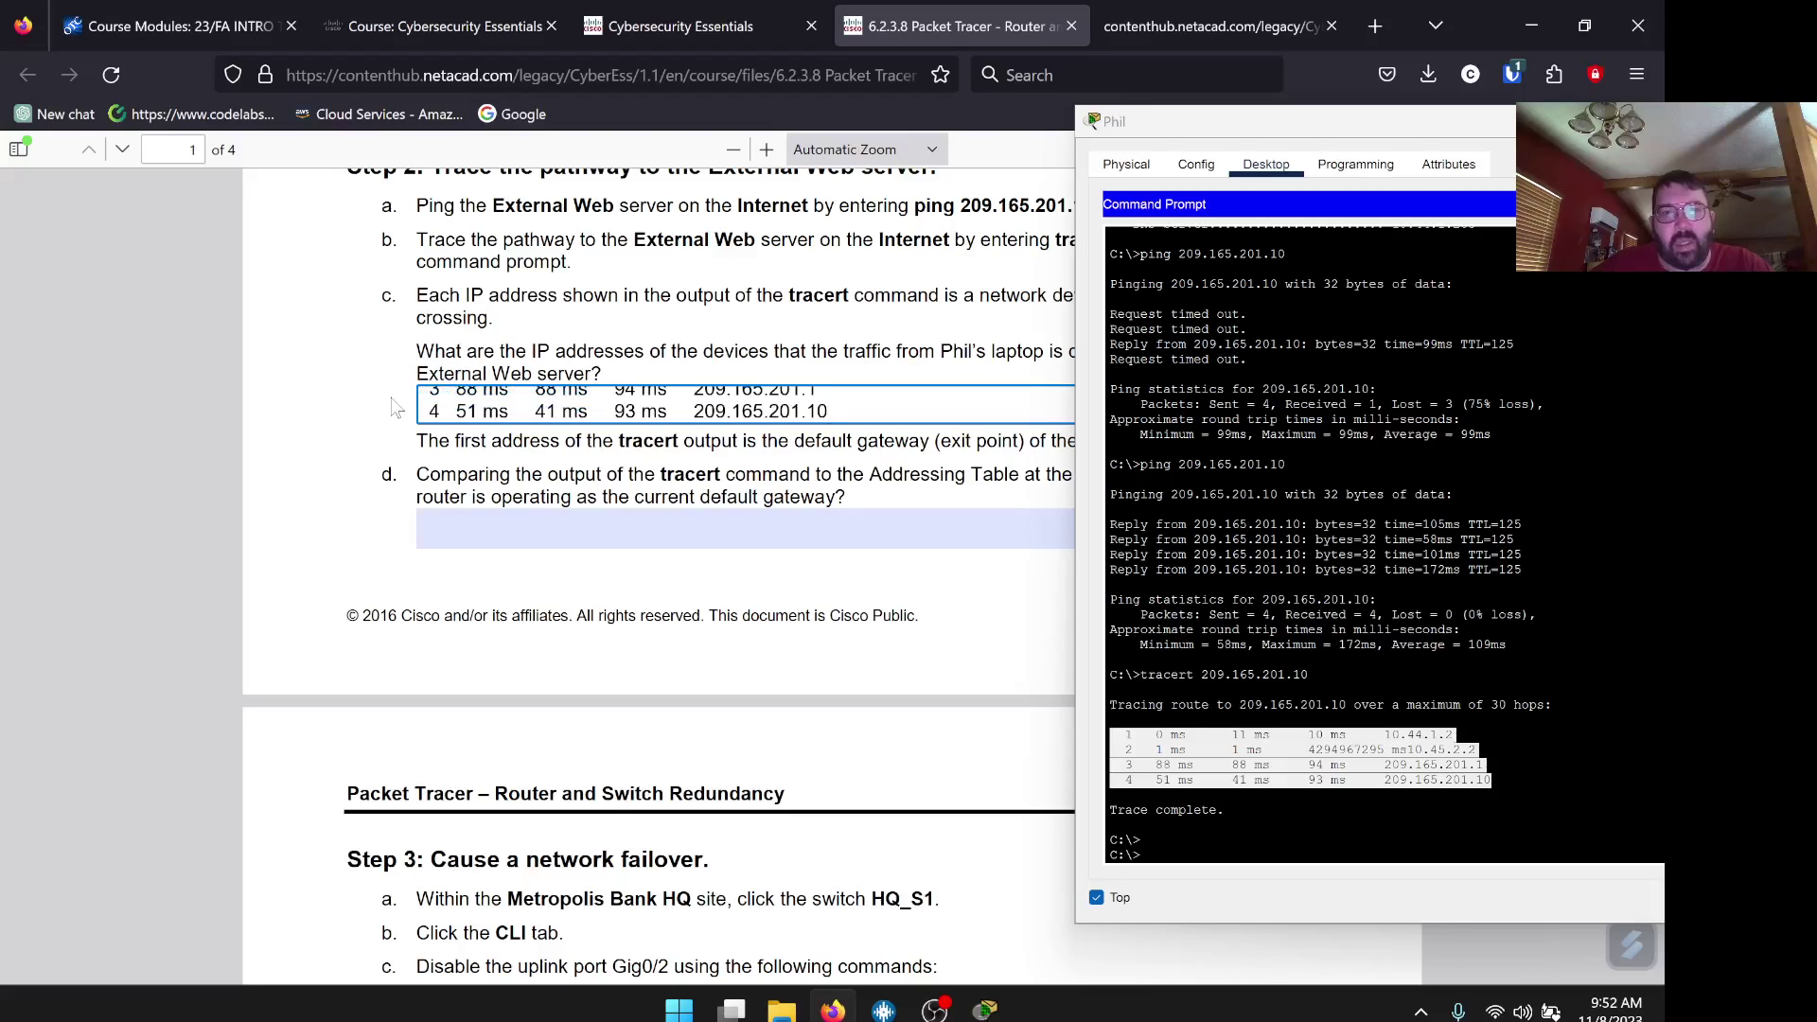
# Review all four pasted hop lines in the Step 2c answer field, shifting Phil's window further aside.
pyautogui.press('Up')
pyautogui.press('Up')
pyautogui.press('Up')
pyautogui.press('Down')
pyautogui.press('Down')
pyautogui.press('Down')
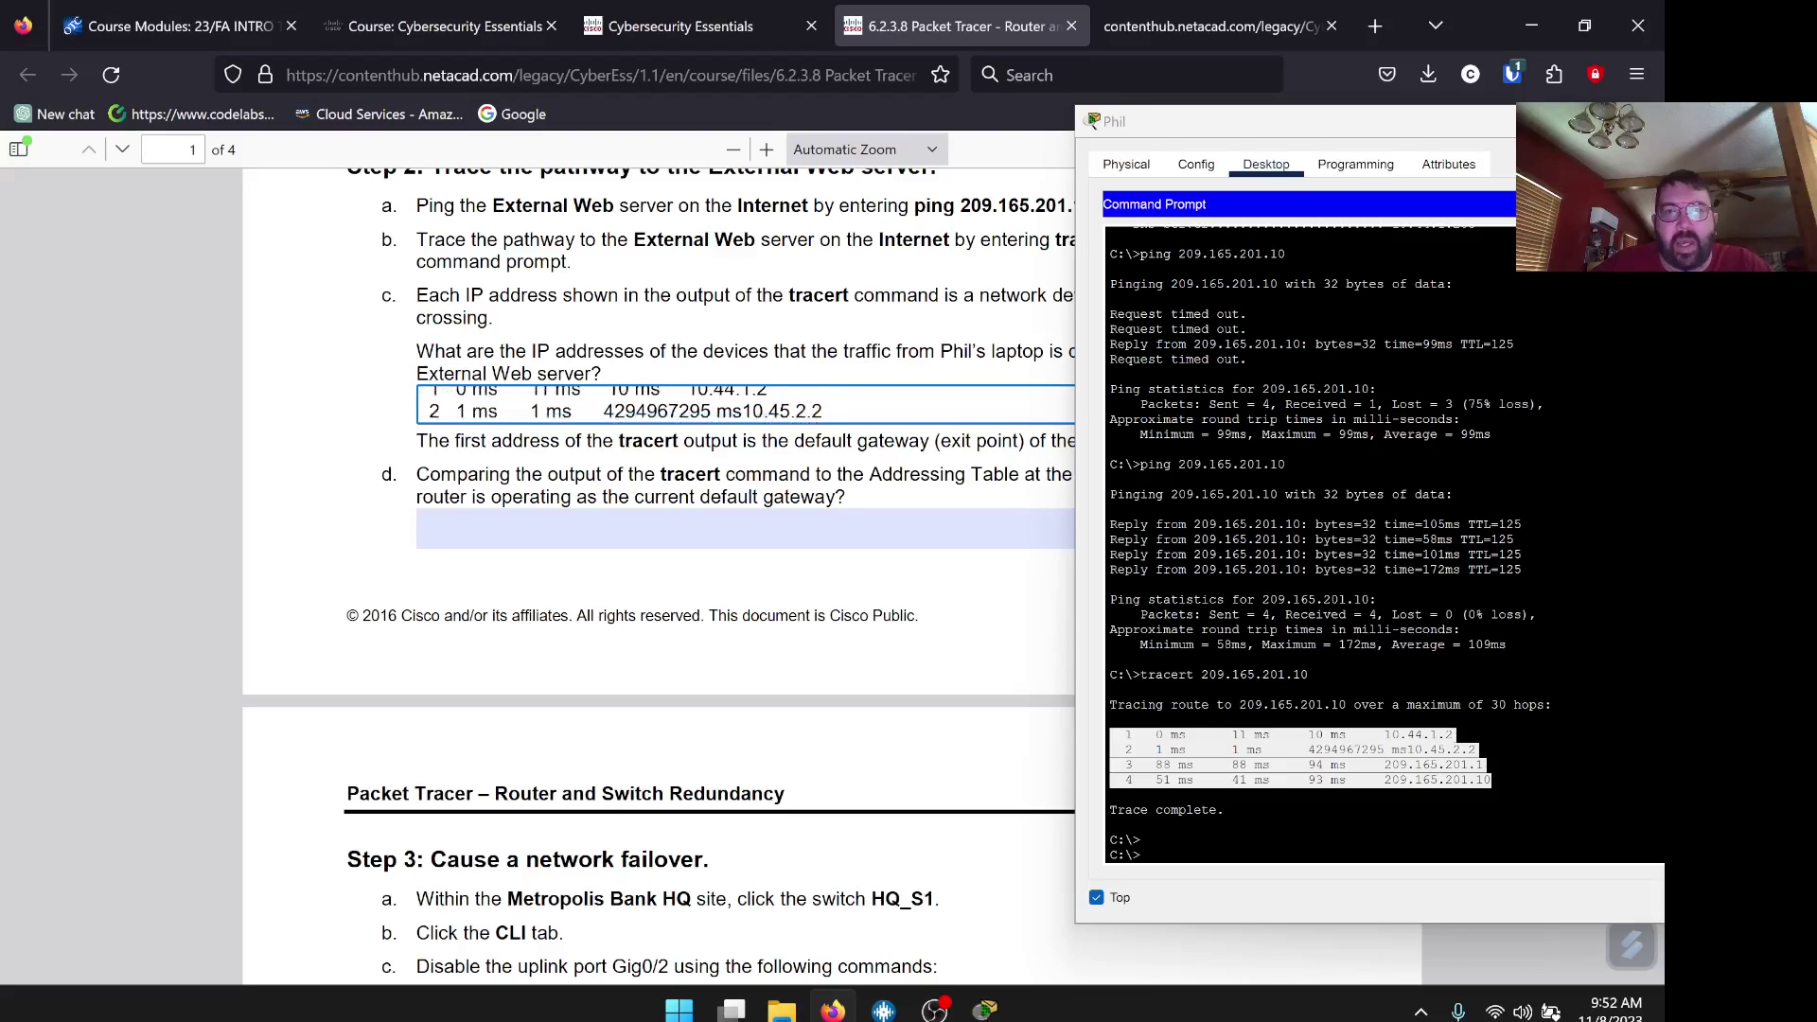
pyautogui.press('Up')
pyautogui.press('Up')
pyautogui.press('Up')
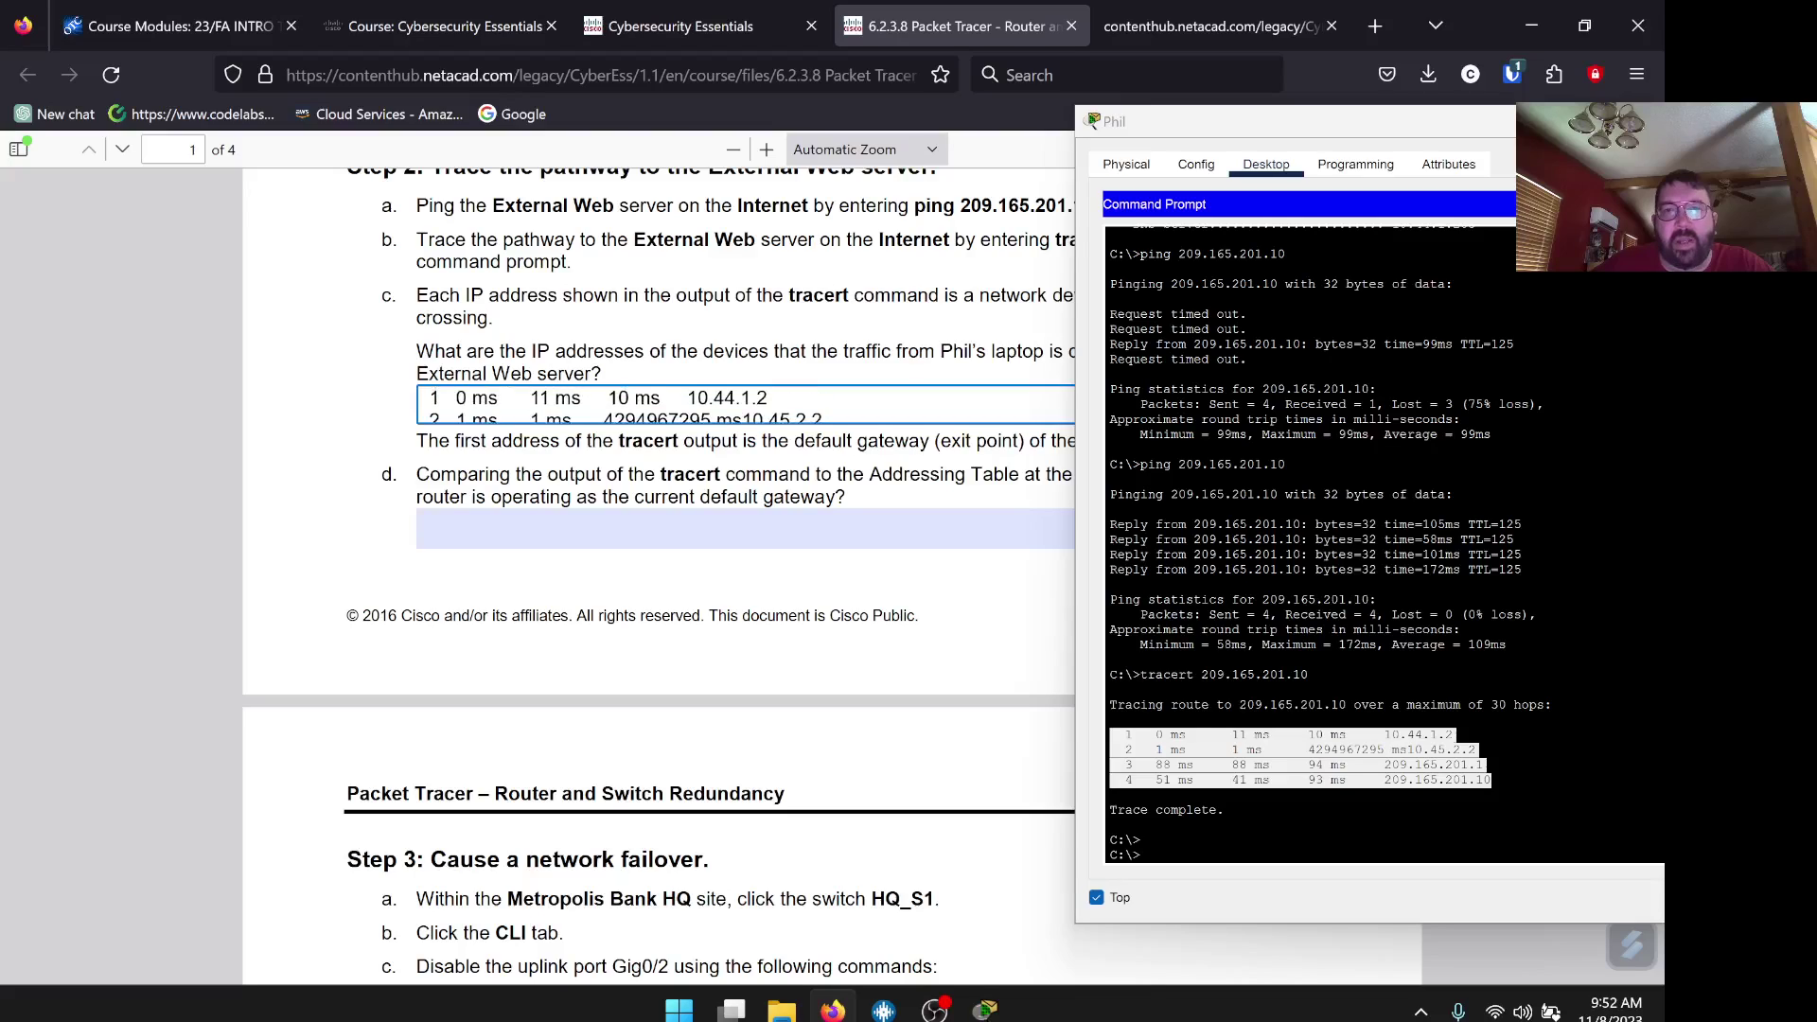
pyautogui.press('Down')
pyautogui.press('Down')
pyautogui.press('Down')
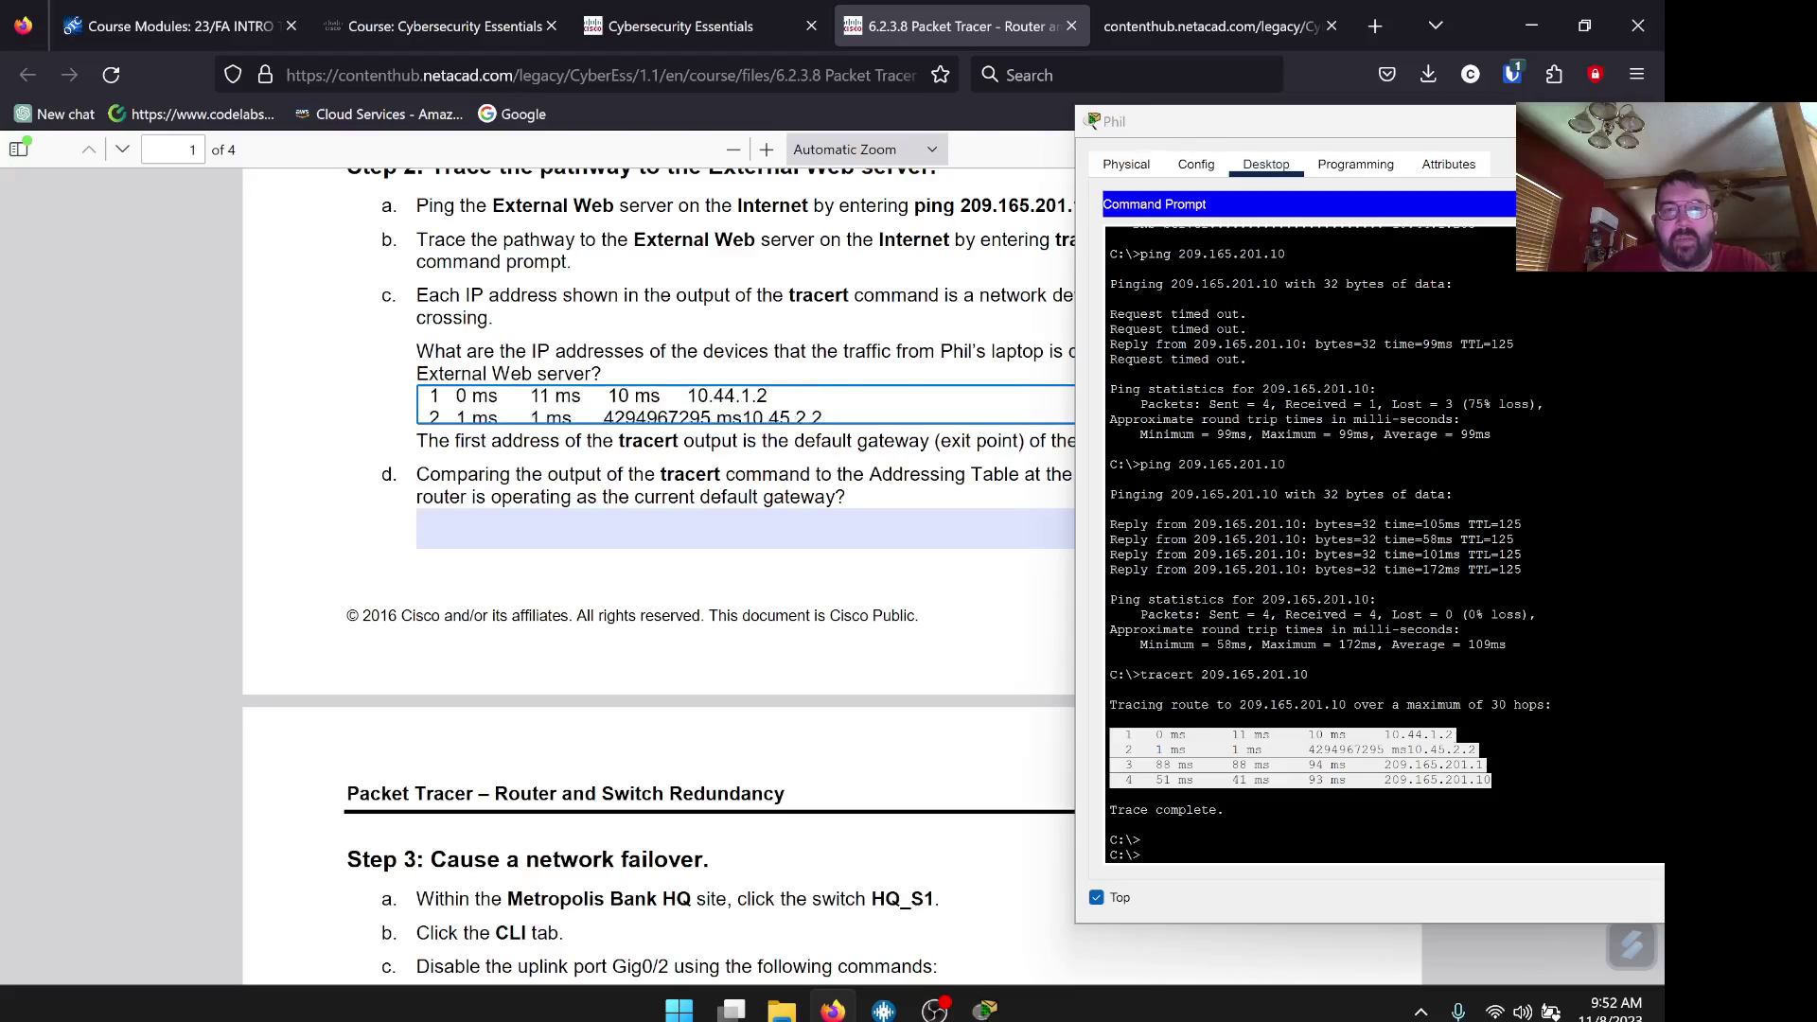
pyautogui.press('Up')
pyautogui.press('Up')
pyautogui.press('Up')
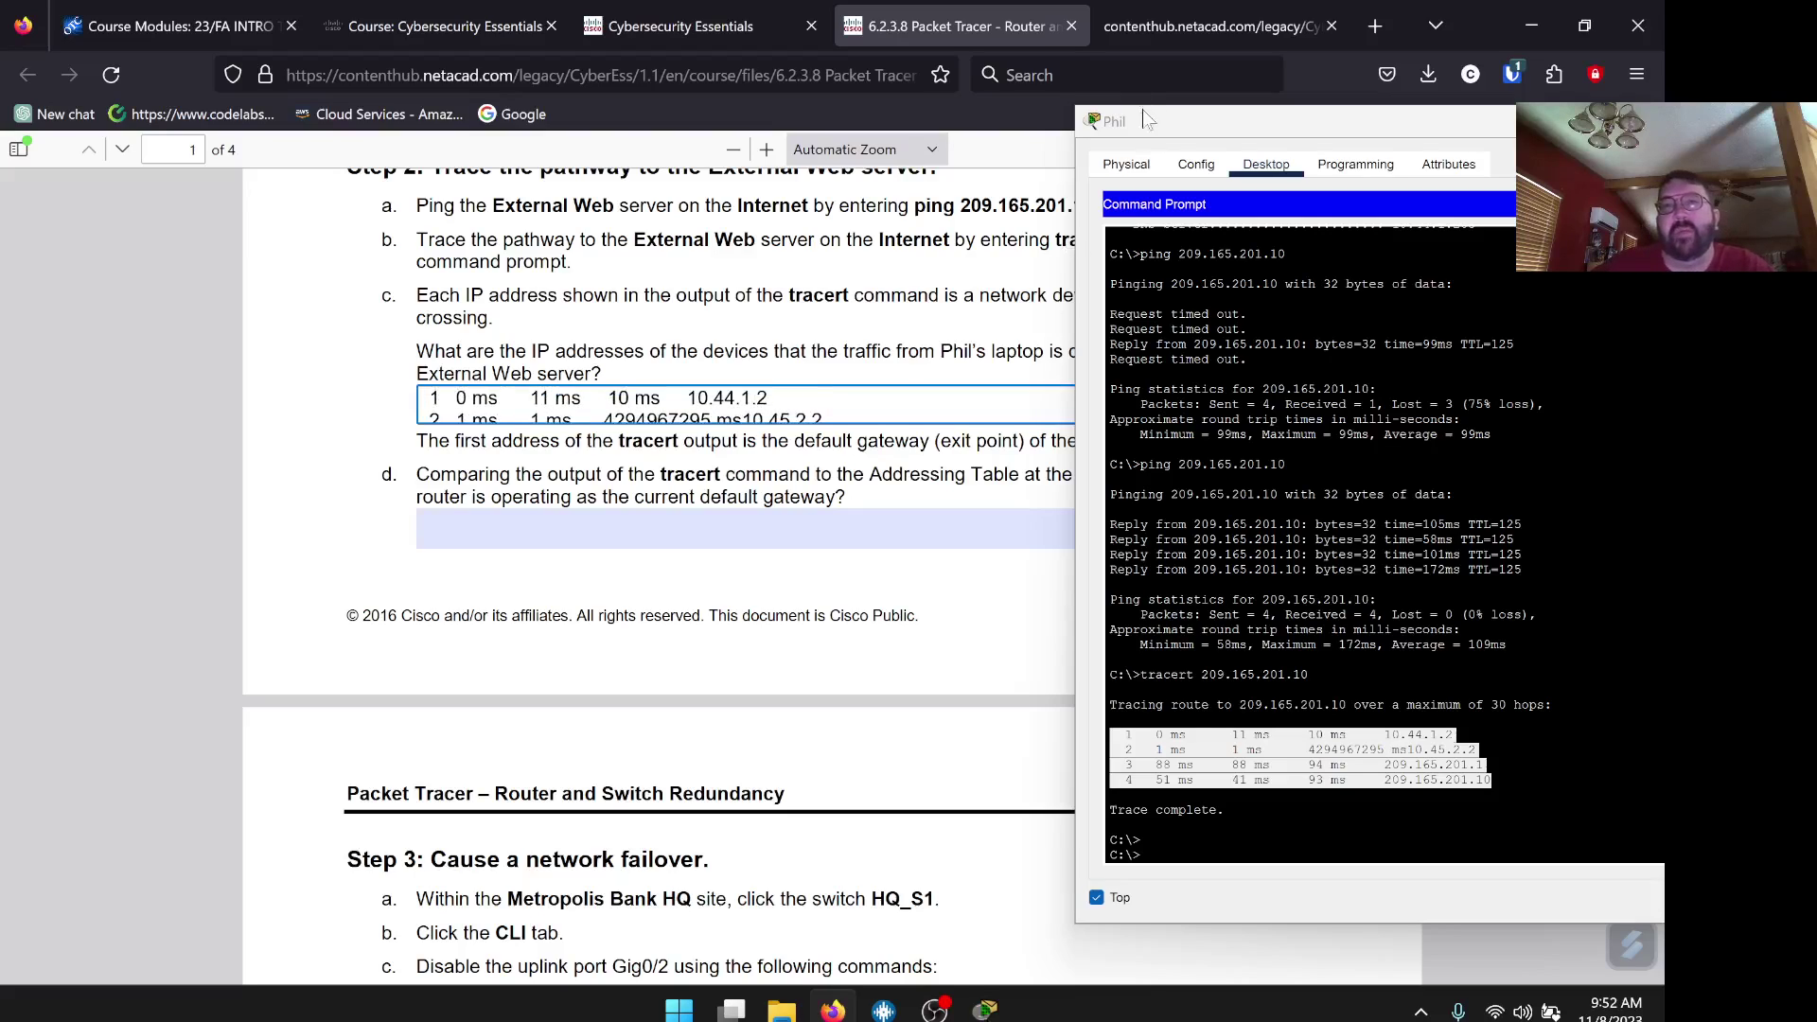
pyautogui.moveTo(1155, 125); pyautogui.dragTo(1222, 125)
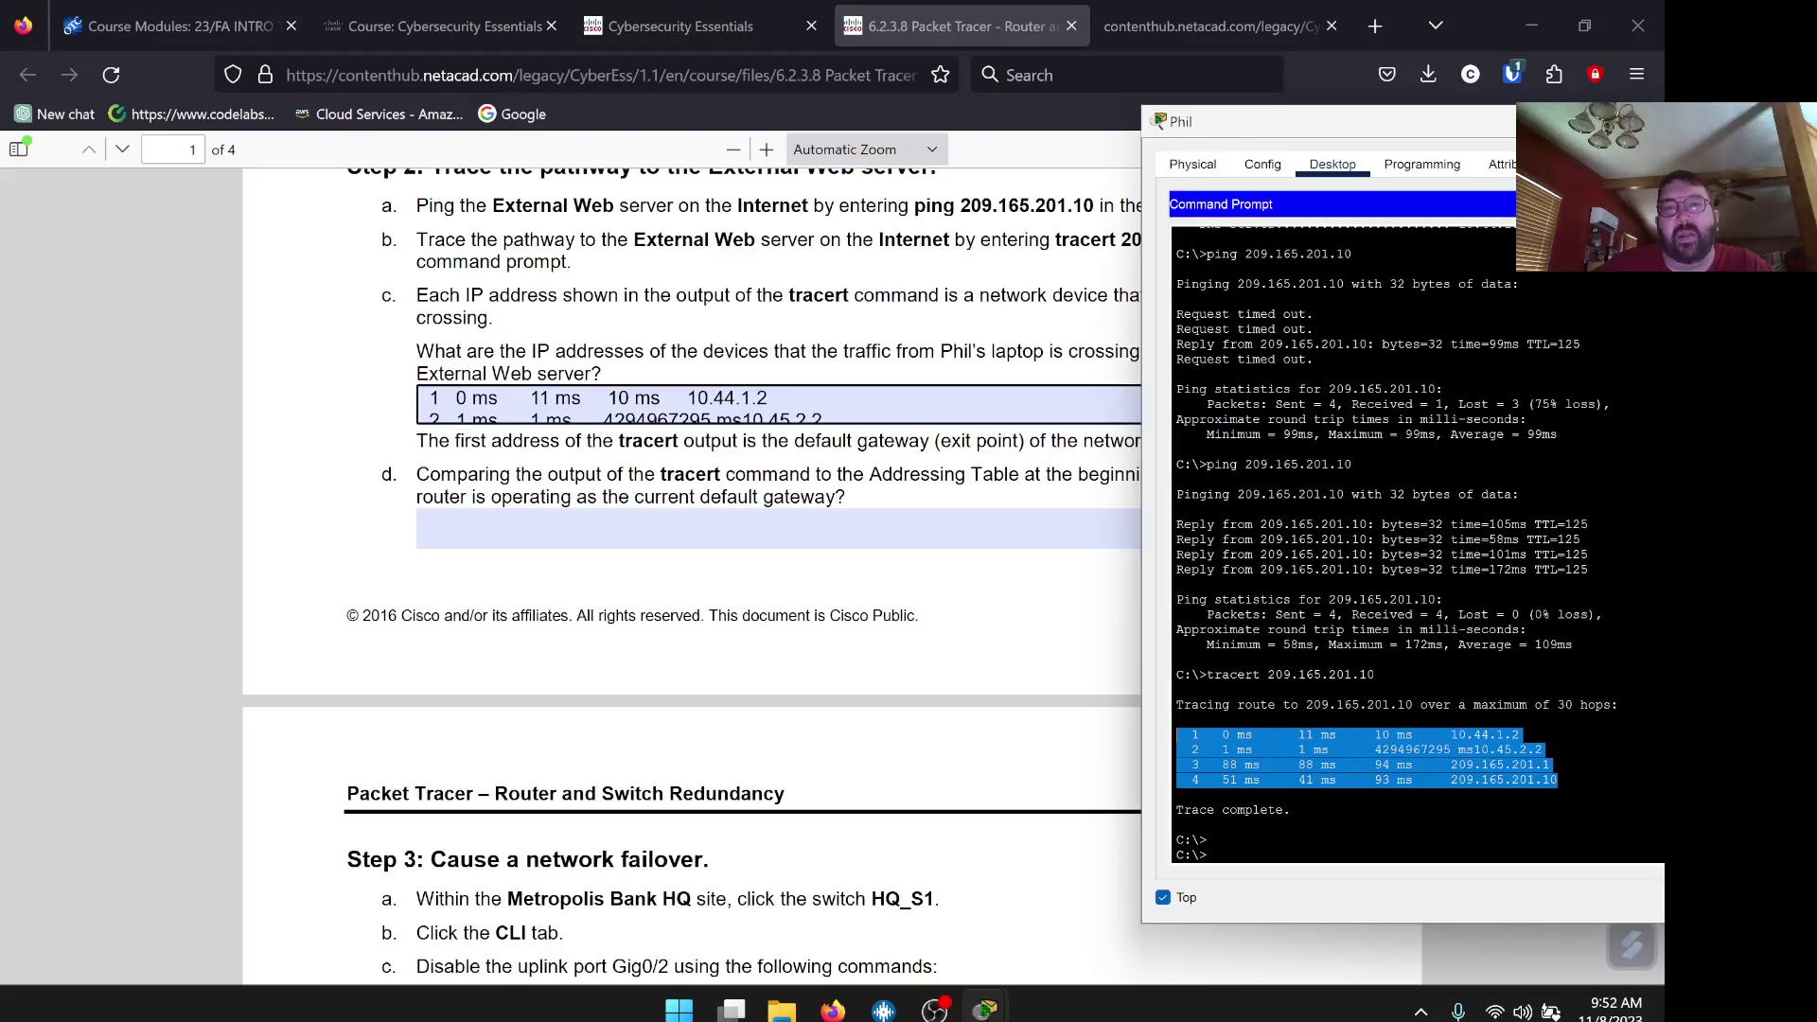
pyautogui.scroll(-2, 775, 404)
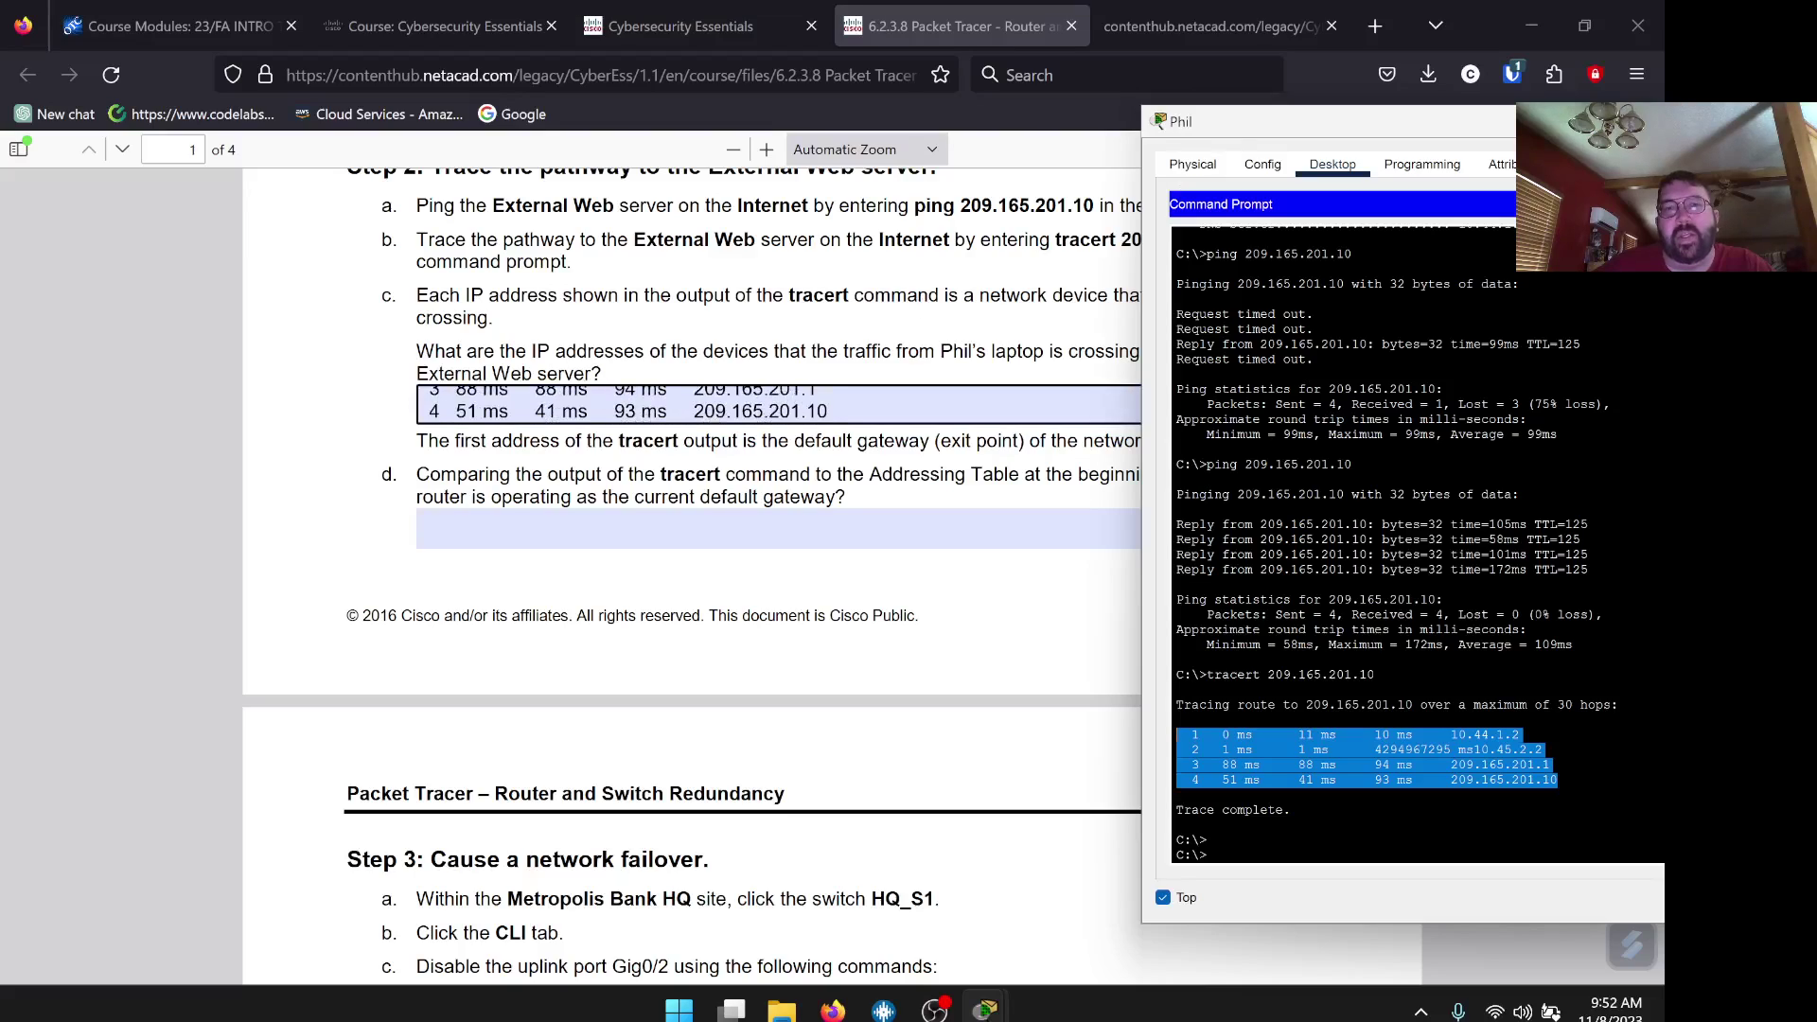
pyautogui.scroll(2, 776, 404)
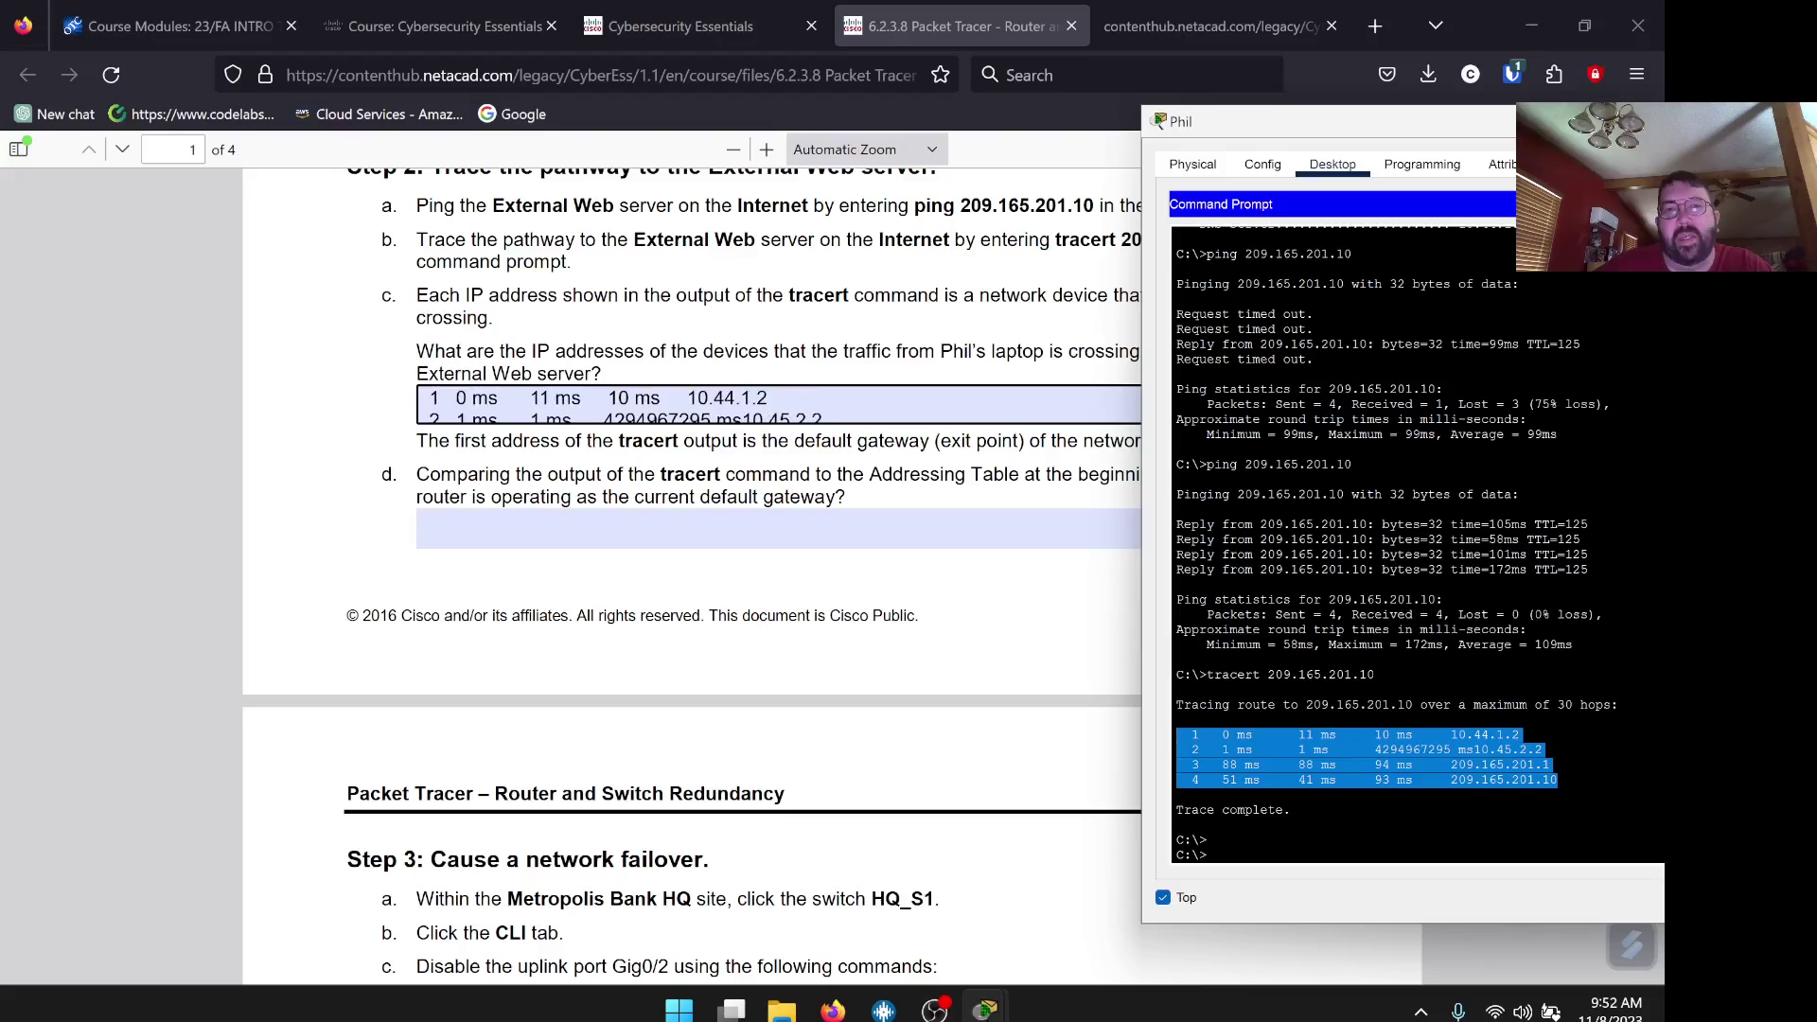
pyautogui.scroll(-2, 776, 404)
pyautogui.scroll(2, 776, 404)
pyautogui.scroll(-2, 775, 404)
pyautogui.scroll(2, 776, 404)
pyautogui.scroll(-2, 775, 404)
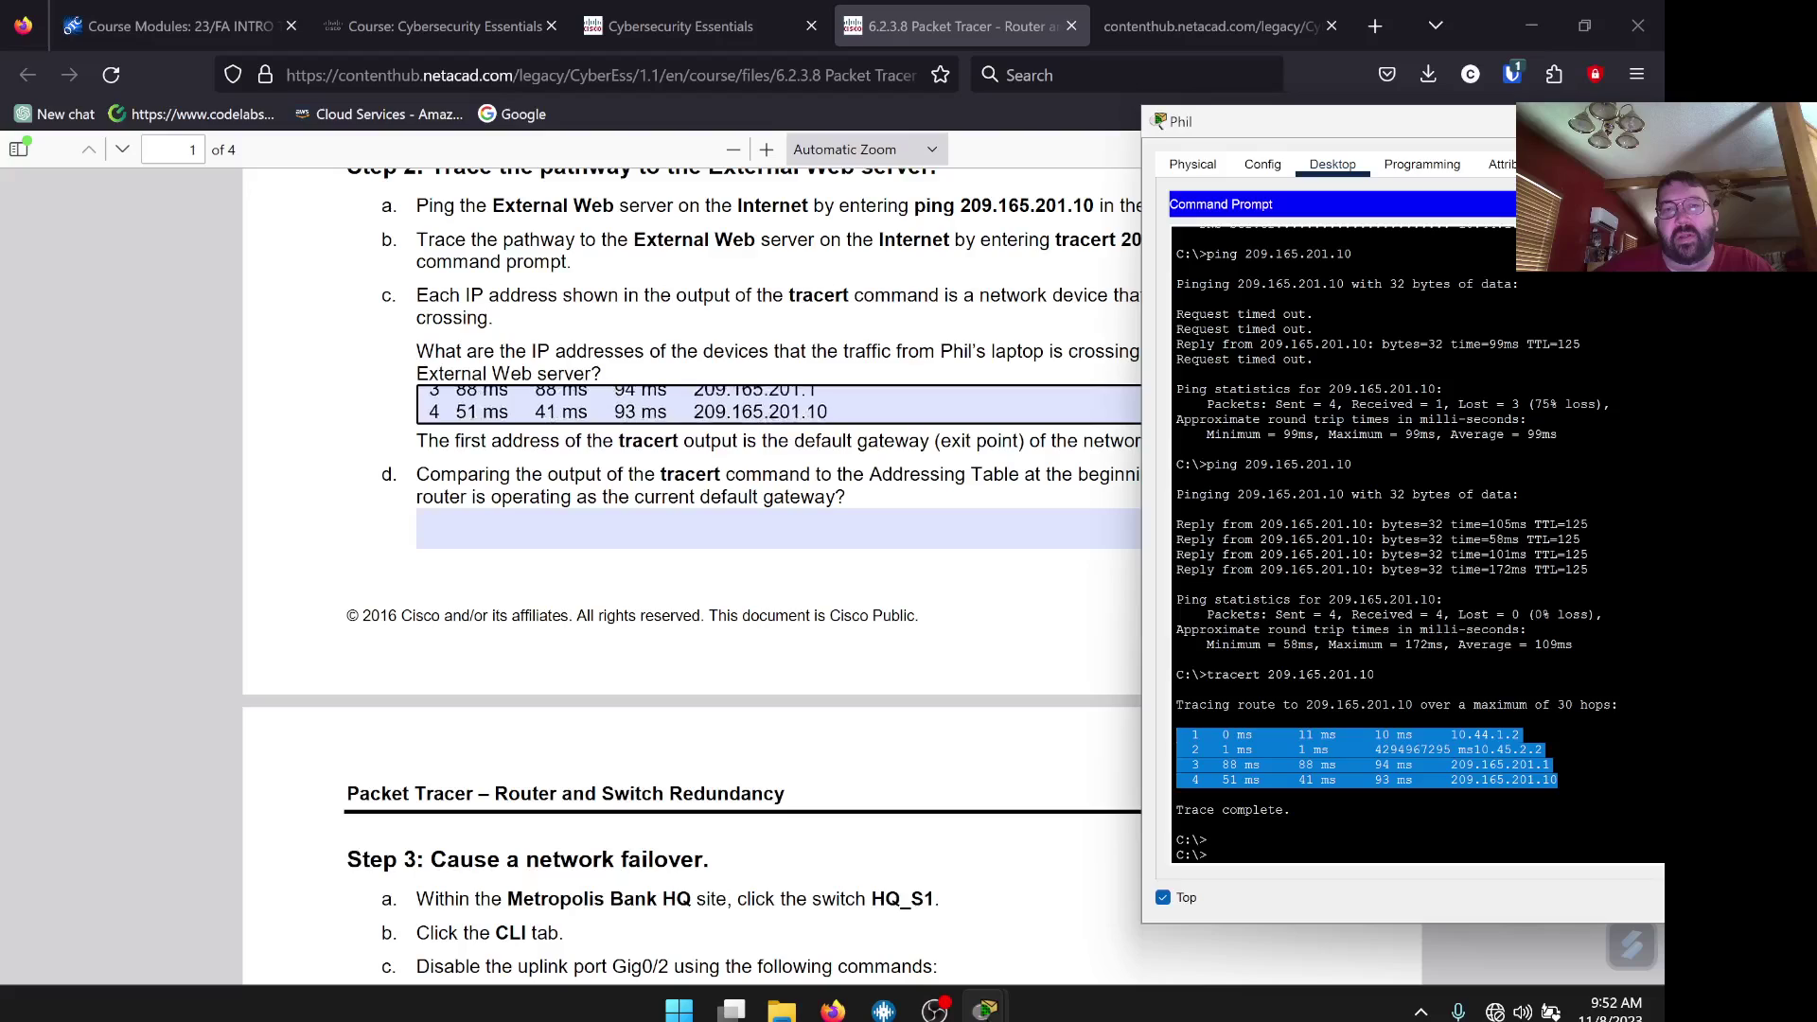
pyautogui.scroll(2, 776, 404)
pyautogui.scroll(-2, 776, 404)
pyautogui.scroll(2, 776, 404)
pyautogui.click(1316, 110)
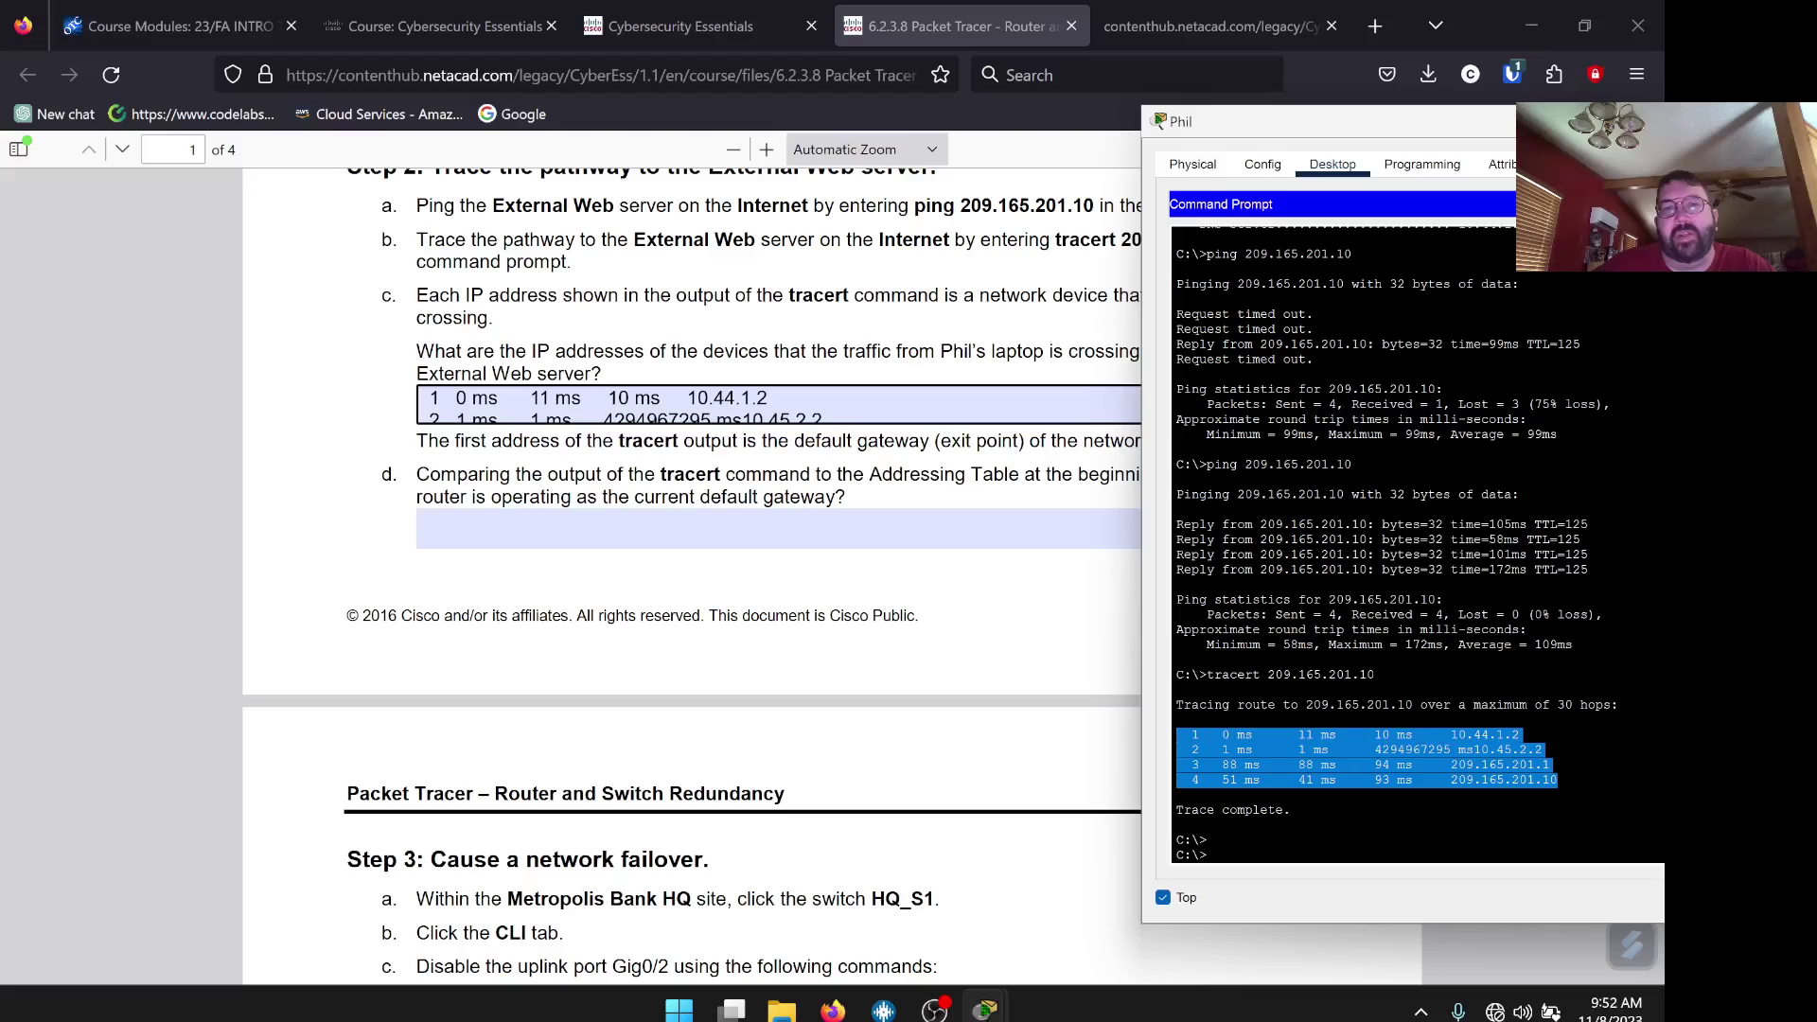
# Remove the hop number and timings from the first line of the Step 2c answer, keeping only 10.44.1.2.
pyautogui.moveTo(688, 399); pyautogui.dragTo(419, 398)
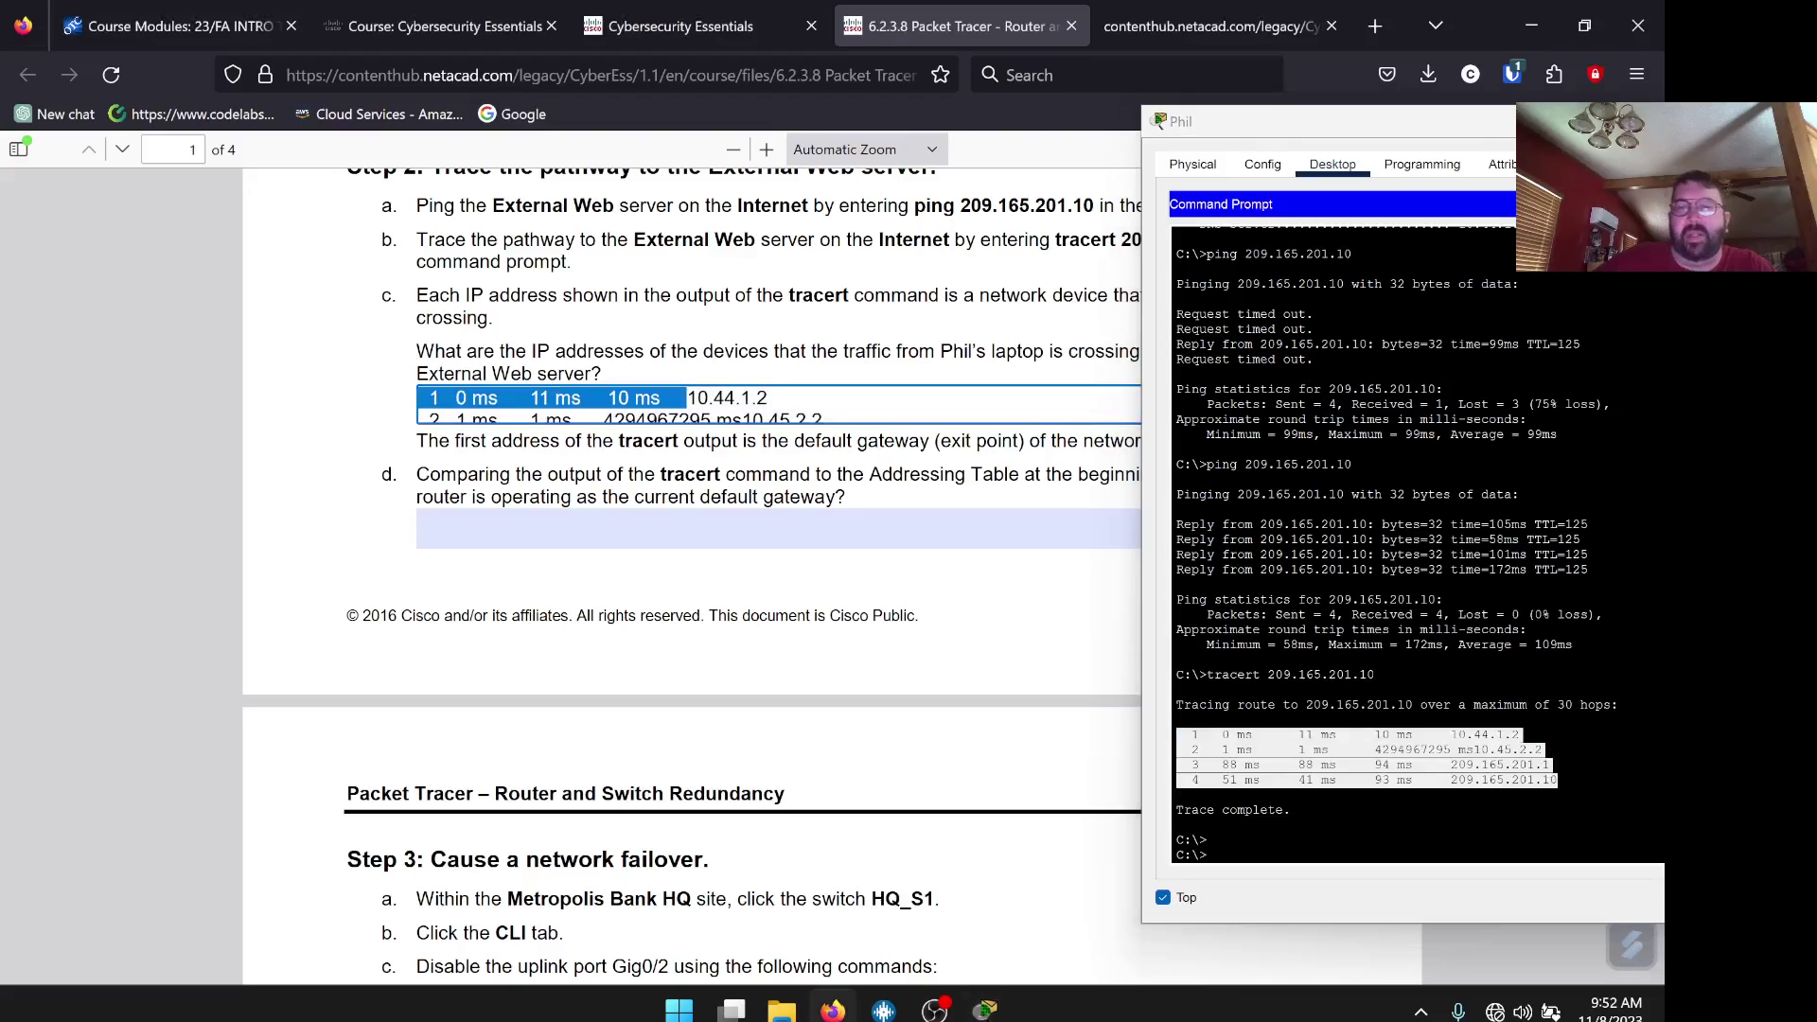
pyautogui.press('BackSpace')
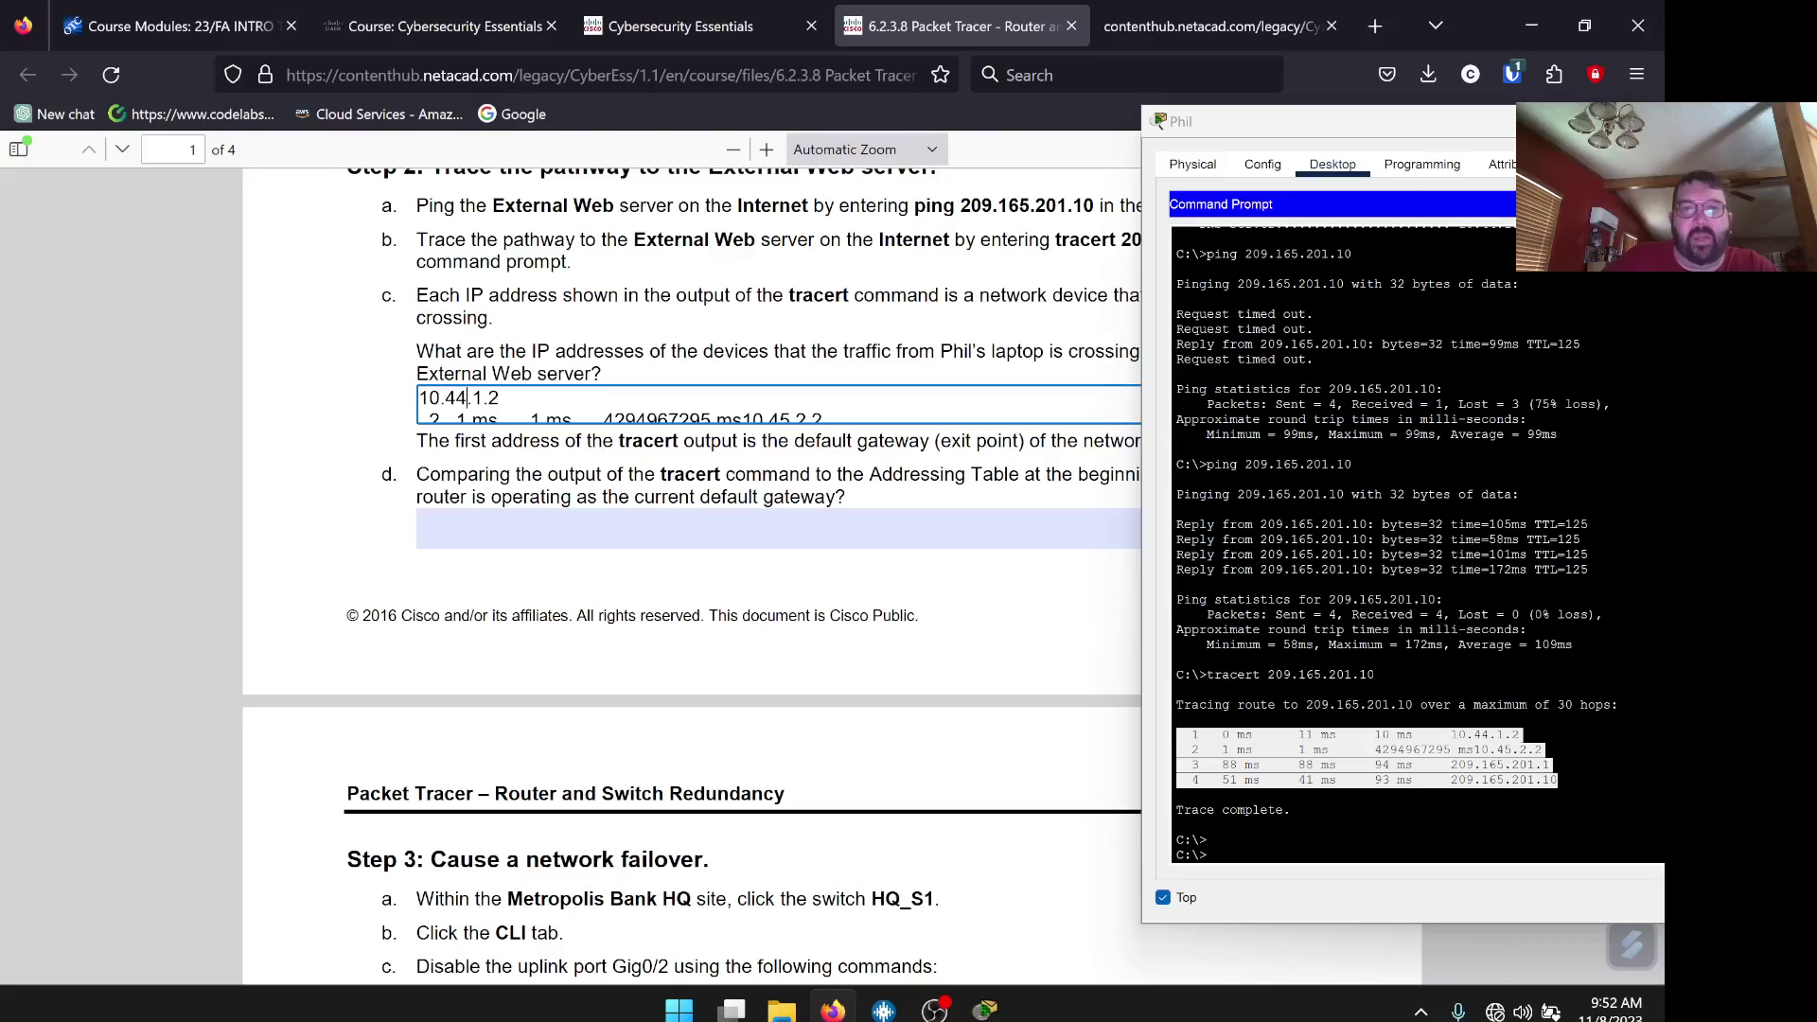
pyautogui.press('Right')
pyautogui.press('Right')
pyautogui.press('Right')
pyautogui.press('Left')
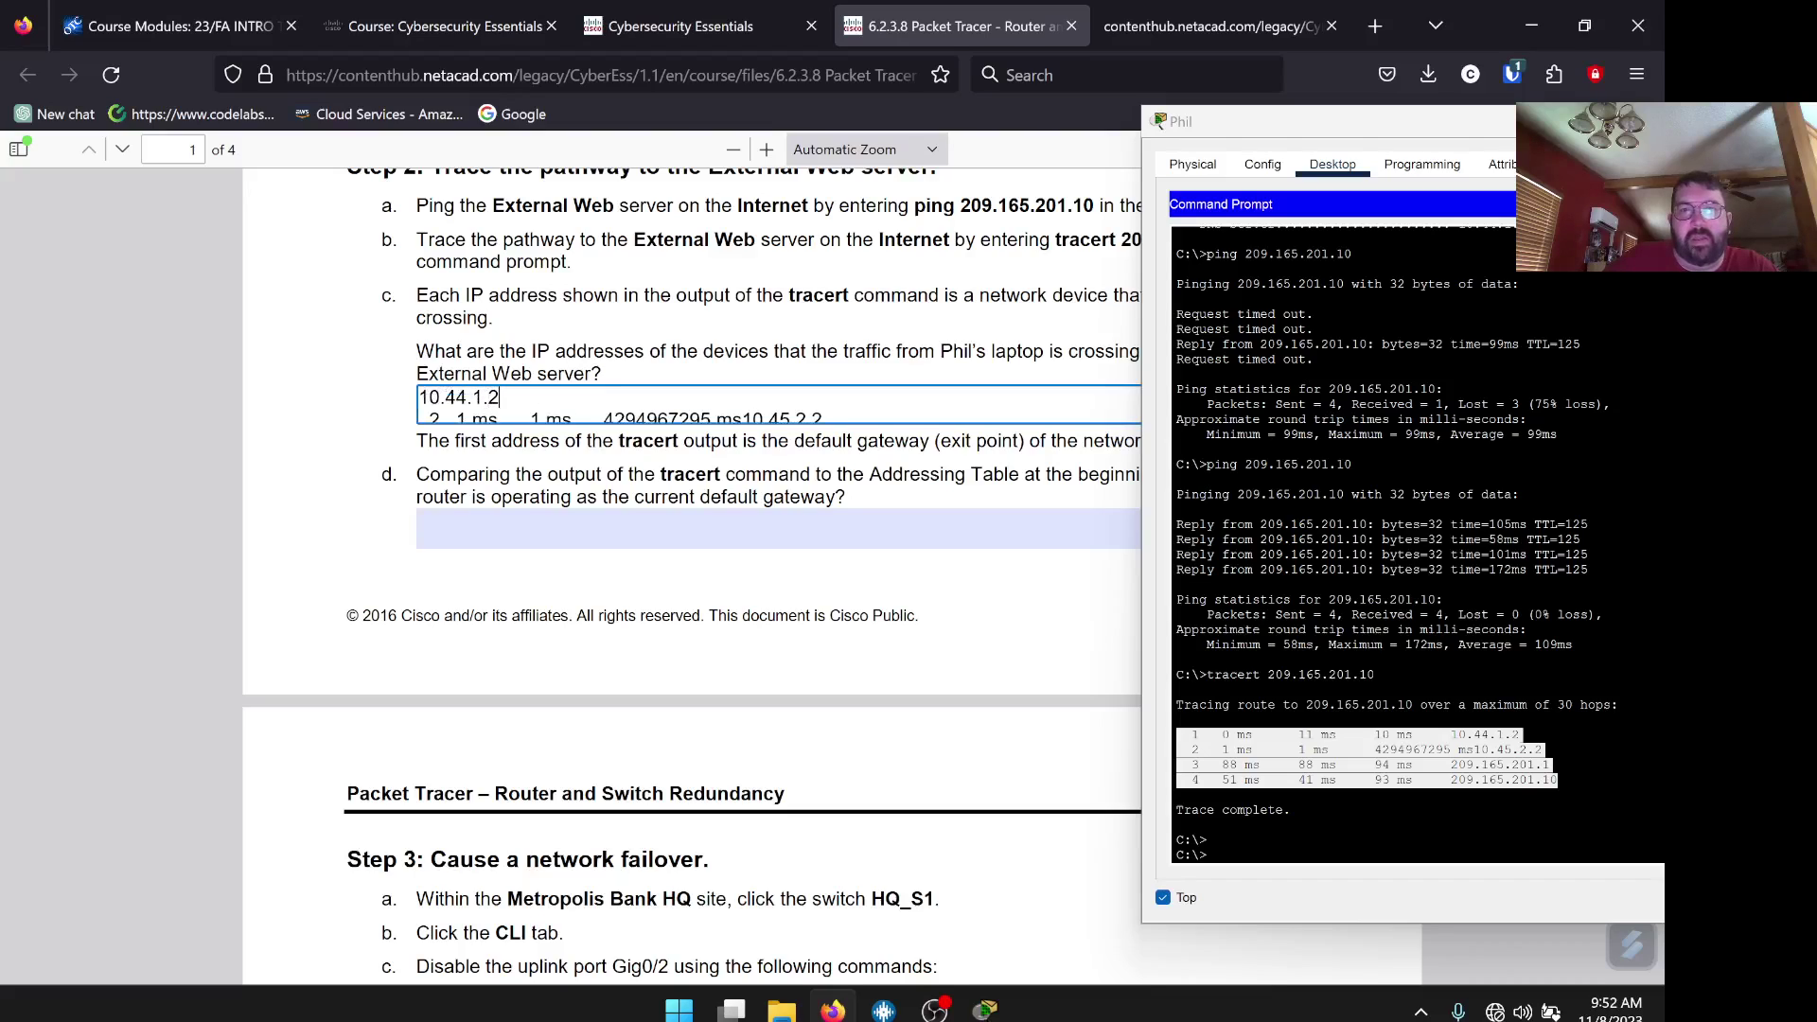
# Join the second hop onto the first line, strip its number and timings, and leave 10.45.2.2 after a comma.
pyautogui.press('Delete')
pyautogui.press('Delete')
pyautogui.press('Delete')
pyautogui.press('Delete')
pyautogui.press('Delete')
pyautogui.press('Delete')
pyautogui.press('Delete')
pyautogui.press('Delete')
pyautogui.press('Delete')
pyautogui.press('Delete')
pyautogui.press('Delete')
pyautogui.press('Delete')
pyautogui.press('Delete')
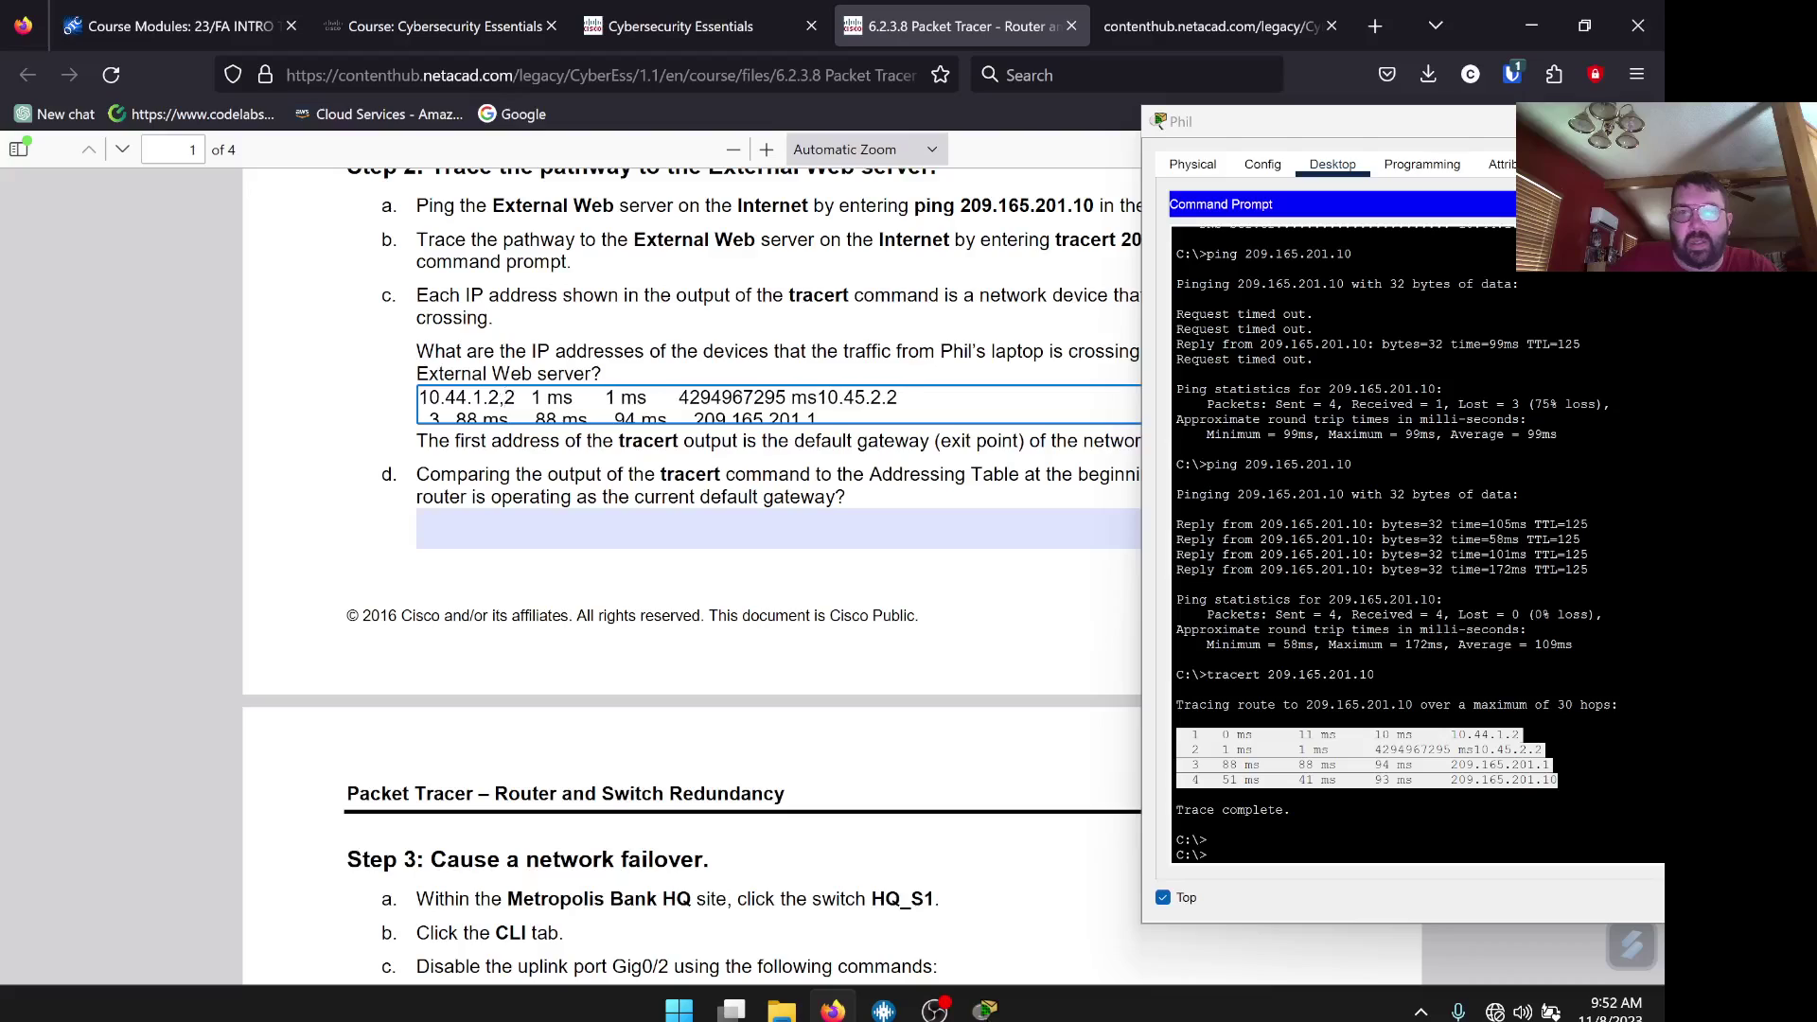
pyautogui.press('Delete')
pyautogui.press('Delete')
pyautogui.press('Delete')
pyautogui.press('Delete')
pyautogui.press('Delete')
pyautogui.press('Delete')
pyautogui.press('Delete')
pyautogui.press('Delete')
pyautogui.press('Delete')
pyautogui.press('Delete')
pyautogui.press('Delete')
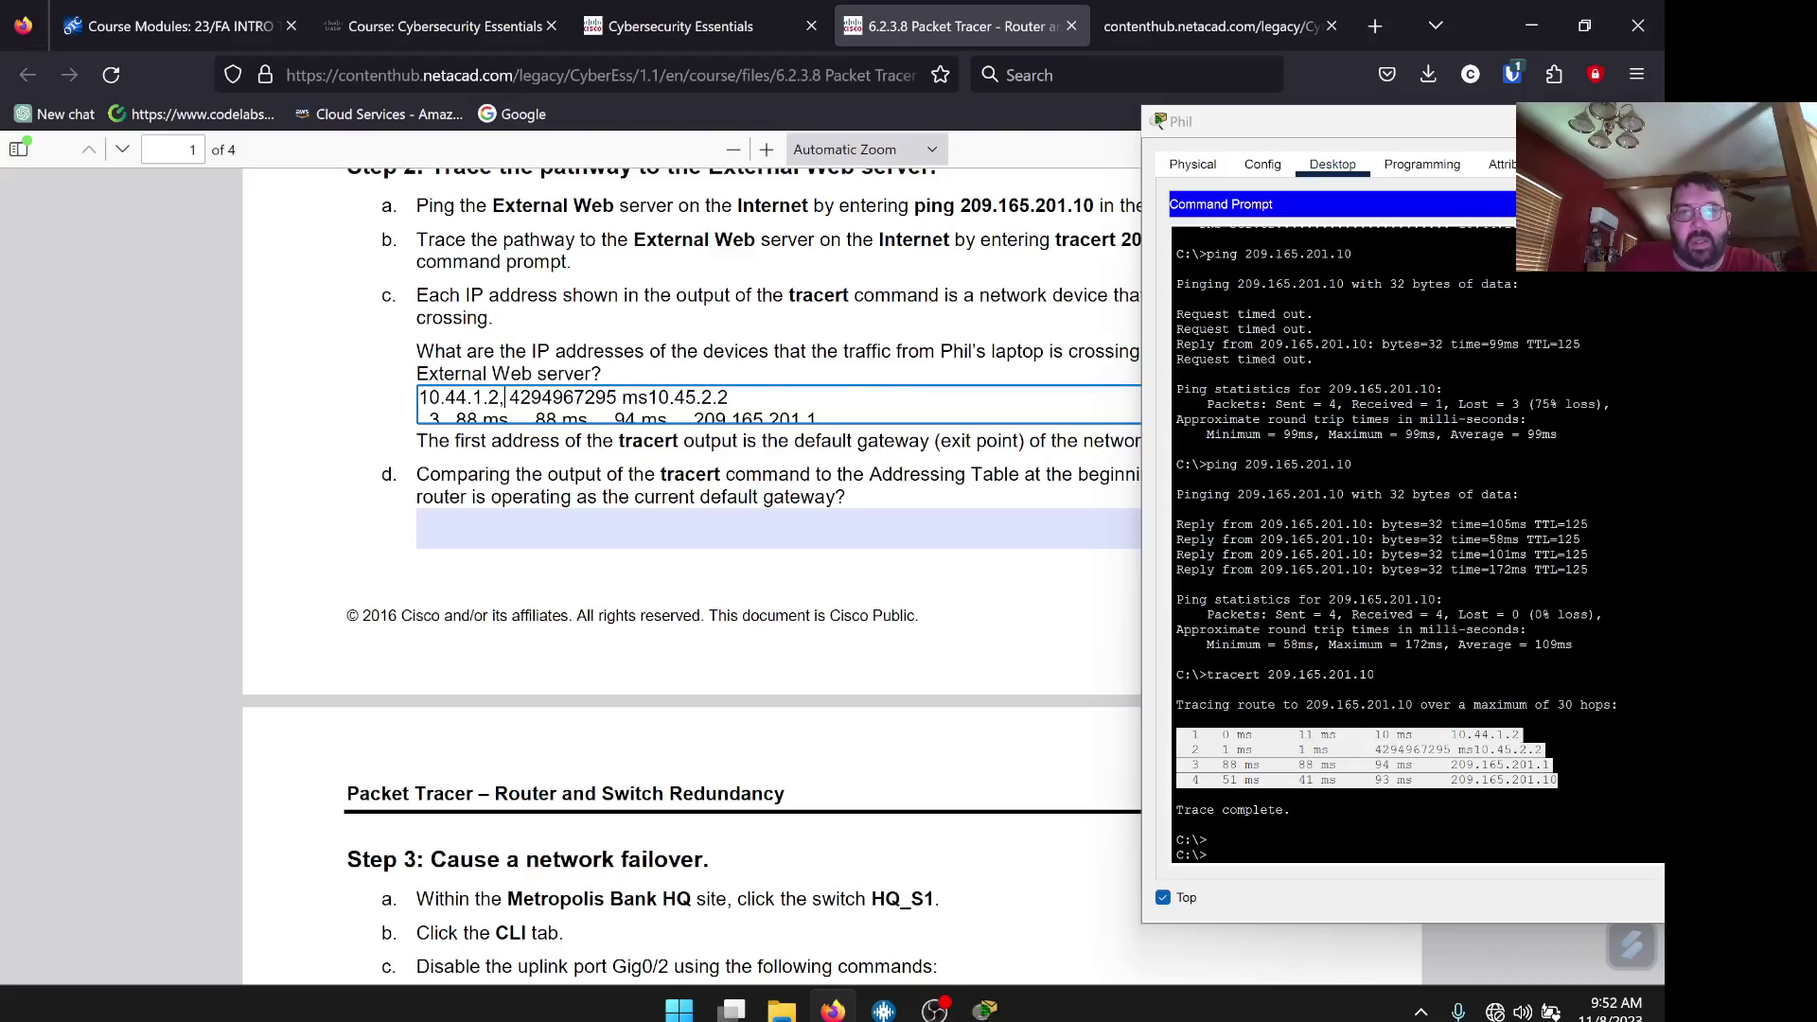
pyautogui.press('Delete')
pyautogui.press('Delete')
pyautogui.press('Delete')
pyautogui.press('Delete')
pyautogui.press('Delete')
pyautogui.press('Delete')
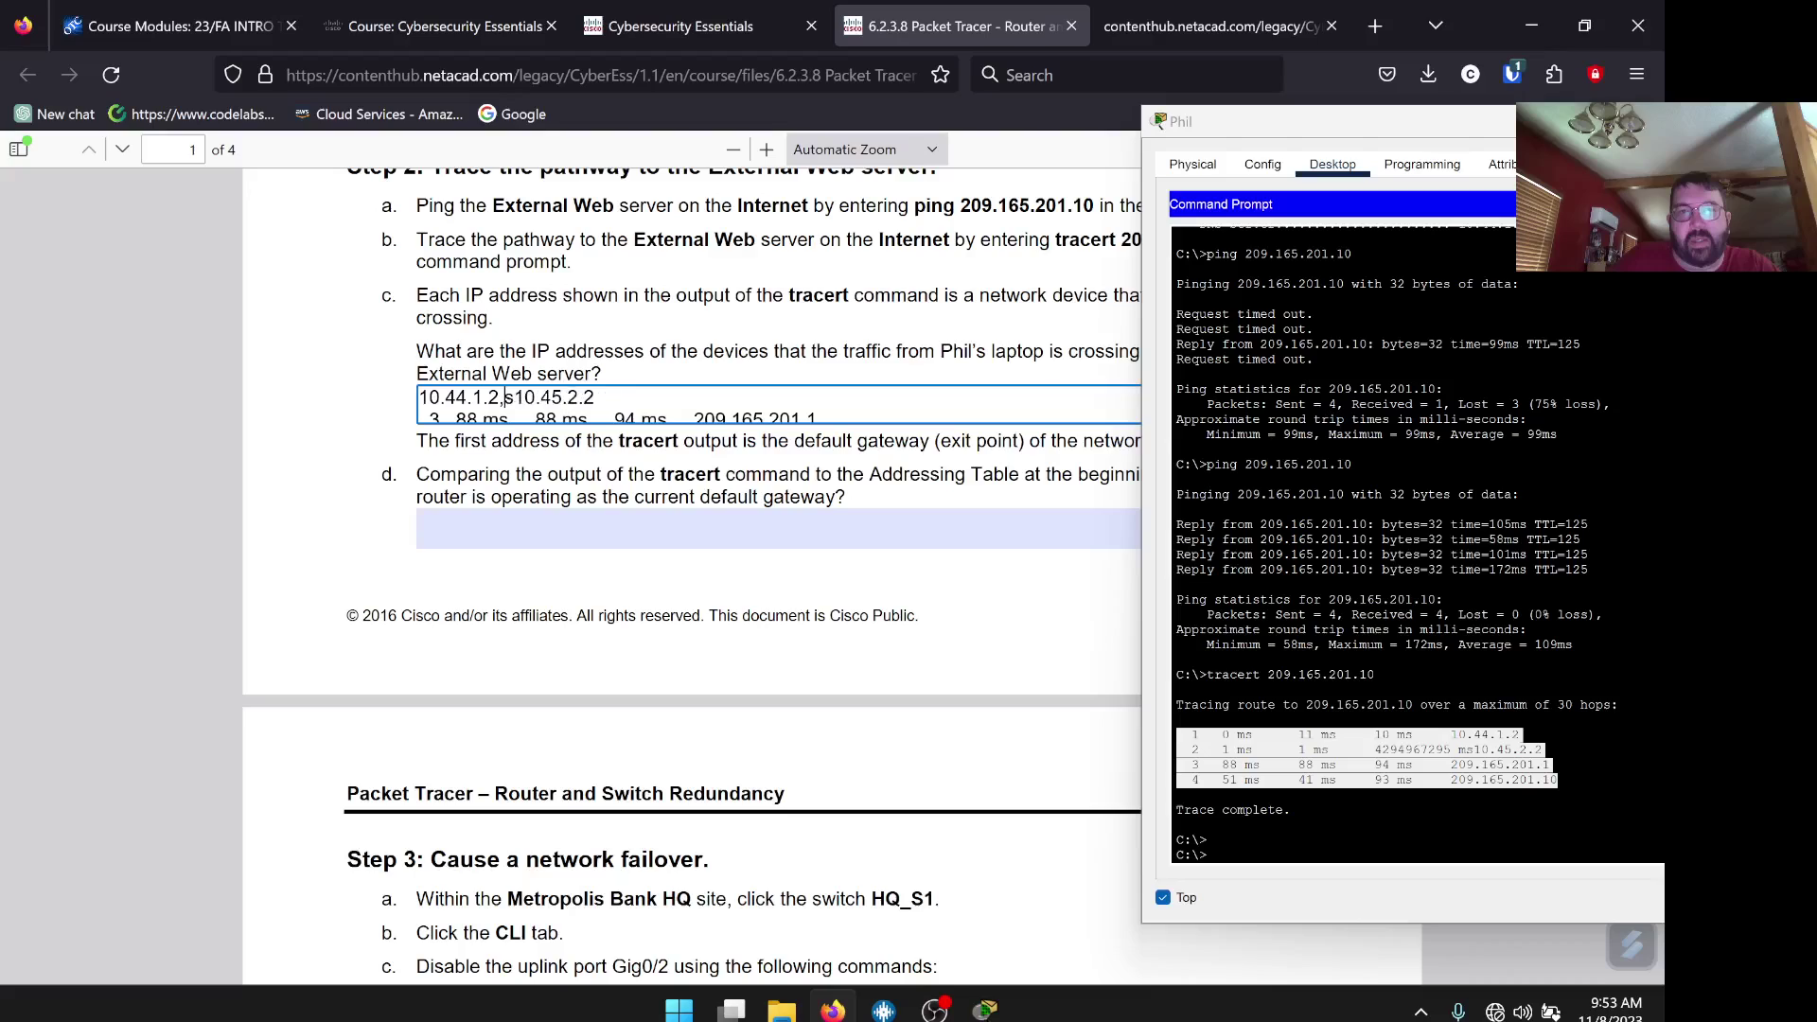
pyautogui.write('1')
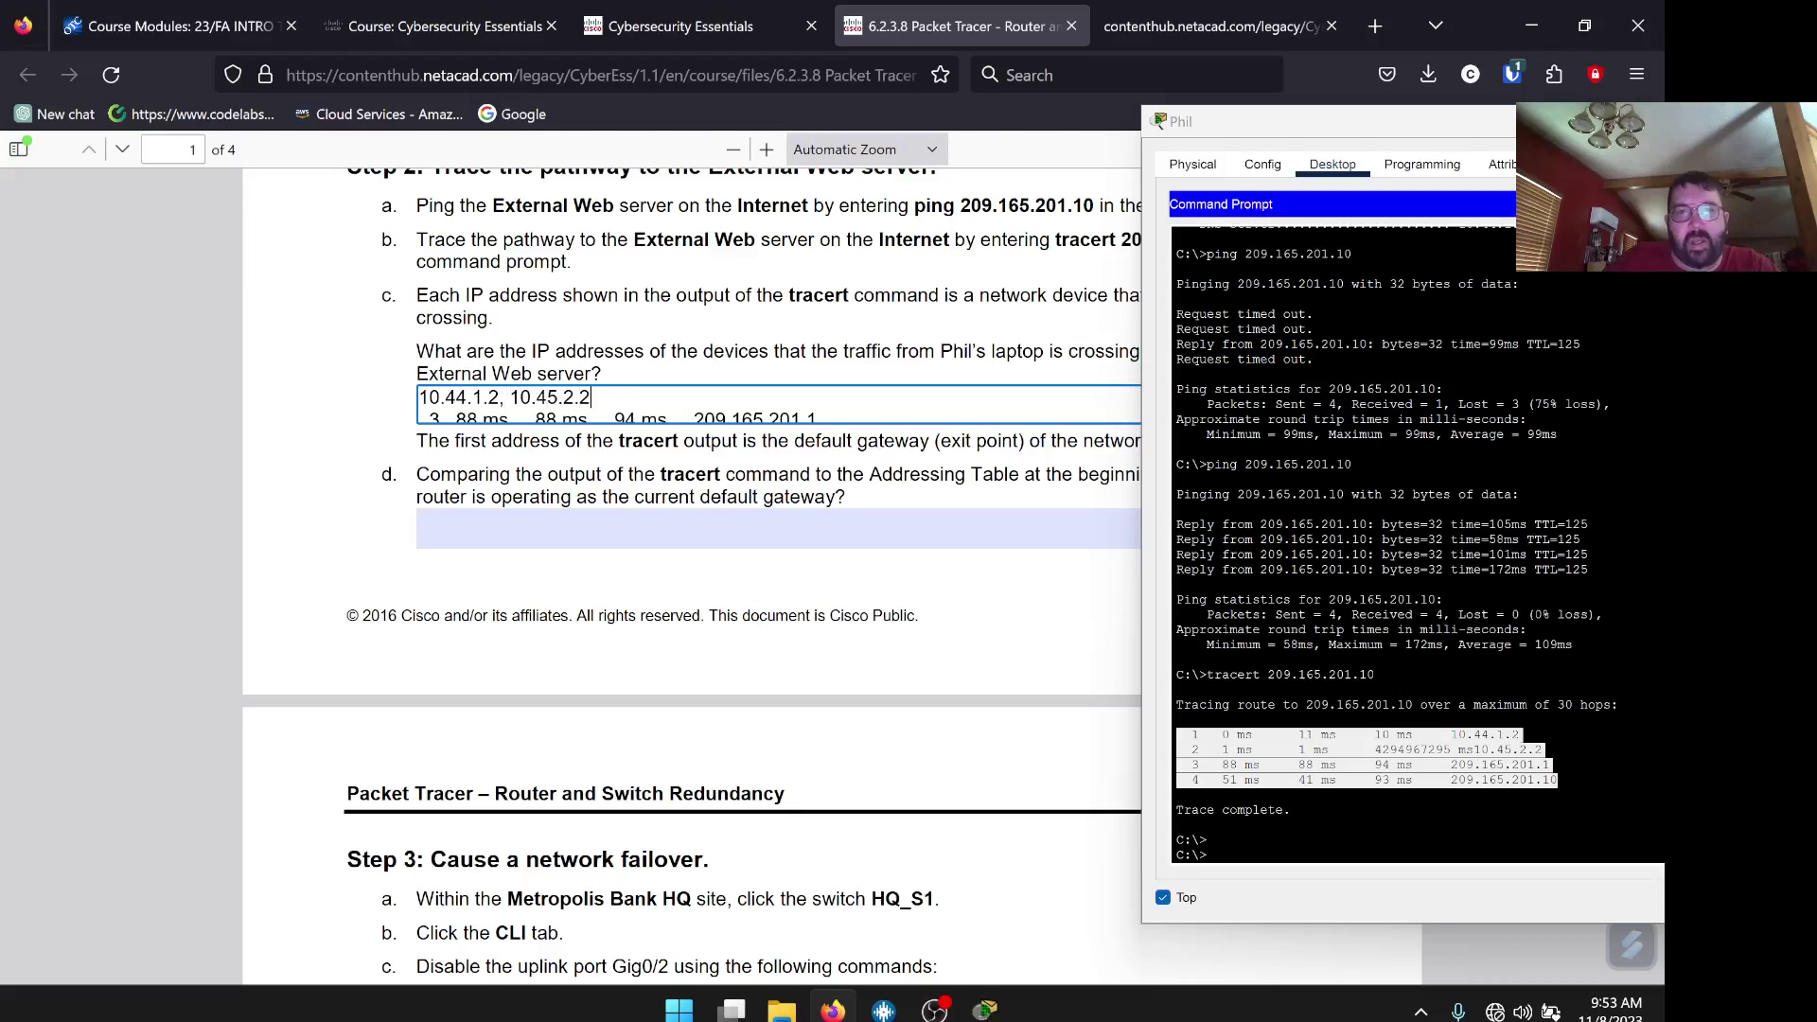
# Bring the third hop onto the same line, reduced to 209.165.201.1 and separated by a comma.
pyautogui.press('Delete')
pyautogui.press('Delete')
pyautogui.press('Delete')
pyautogui.press('Delete')
pyautogui.press('Delete')
pyautogui.press('Delete')
pyautogui.press('Delete')
pyautogui.press('Delete')
pyautogui.press('Delete')
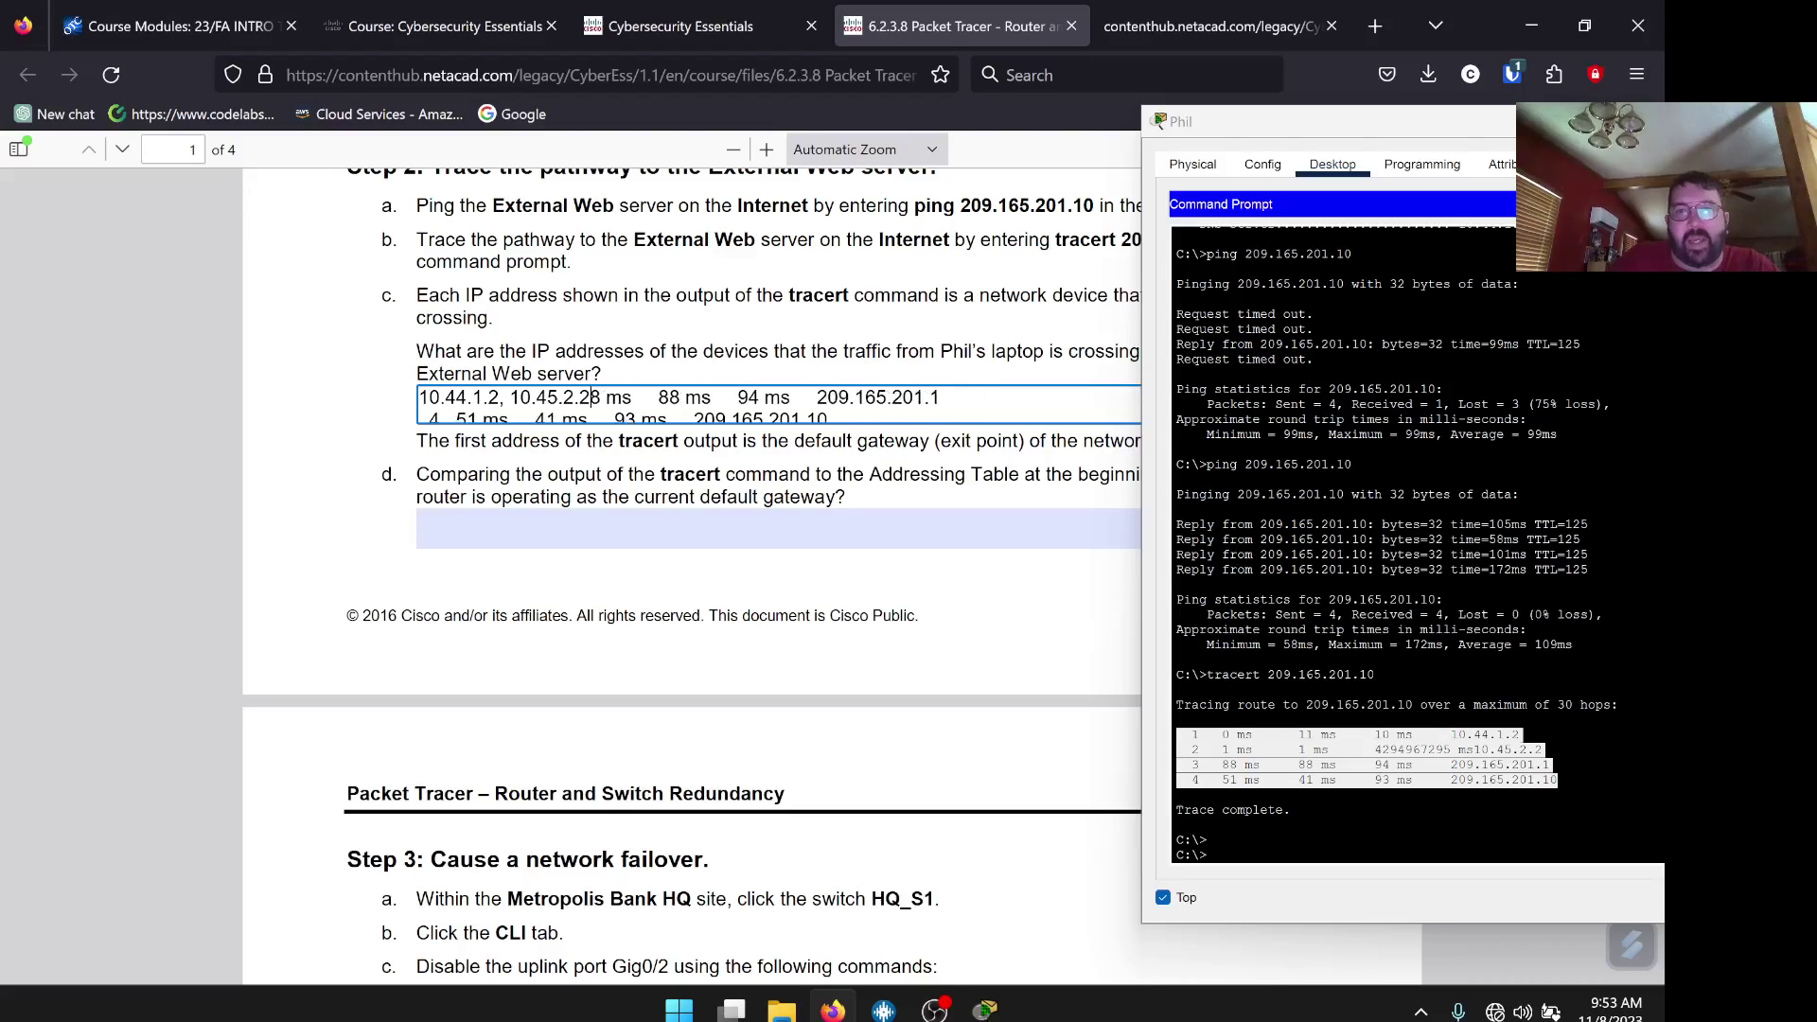
pyautogui.press('Delete')
pyautogui.press('Delete')
pyautogui.press('Delete')
pyautogui.press('Delete')
pyautogui.press('Delete')
pyautogui.press('Delete')
pyautogui.press('Delete')
pyautogui.press('Delete')
pyautogui.press('Delete')
pyautogui.press('Delete')
pyautogui.press('Delete')
pyautogui.press('Delete')
pyautogui.press('Delete')
pyautogui.press('Delete')
pyautogui.press('Delete')
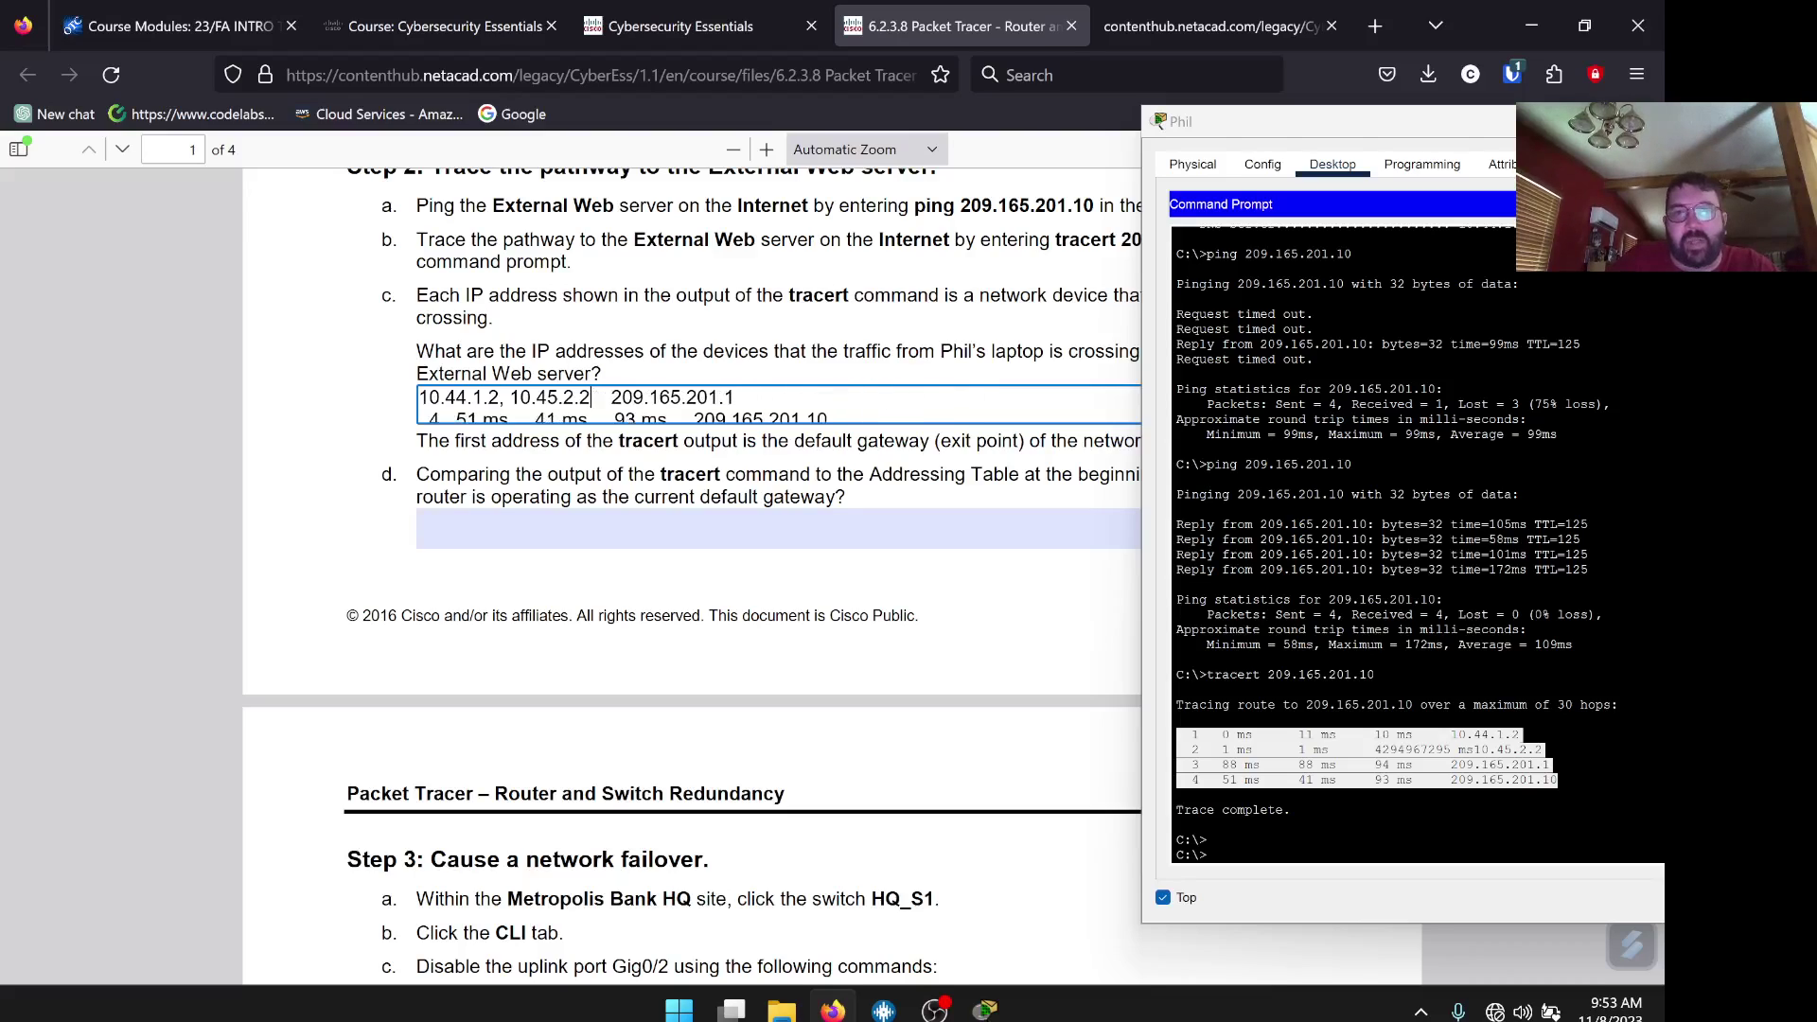
pyautogui.press('Delete')
pyautogui.write(',')
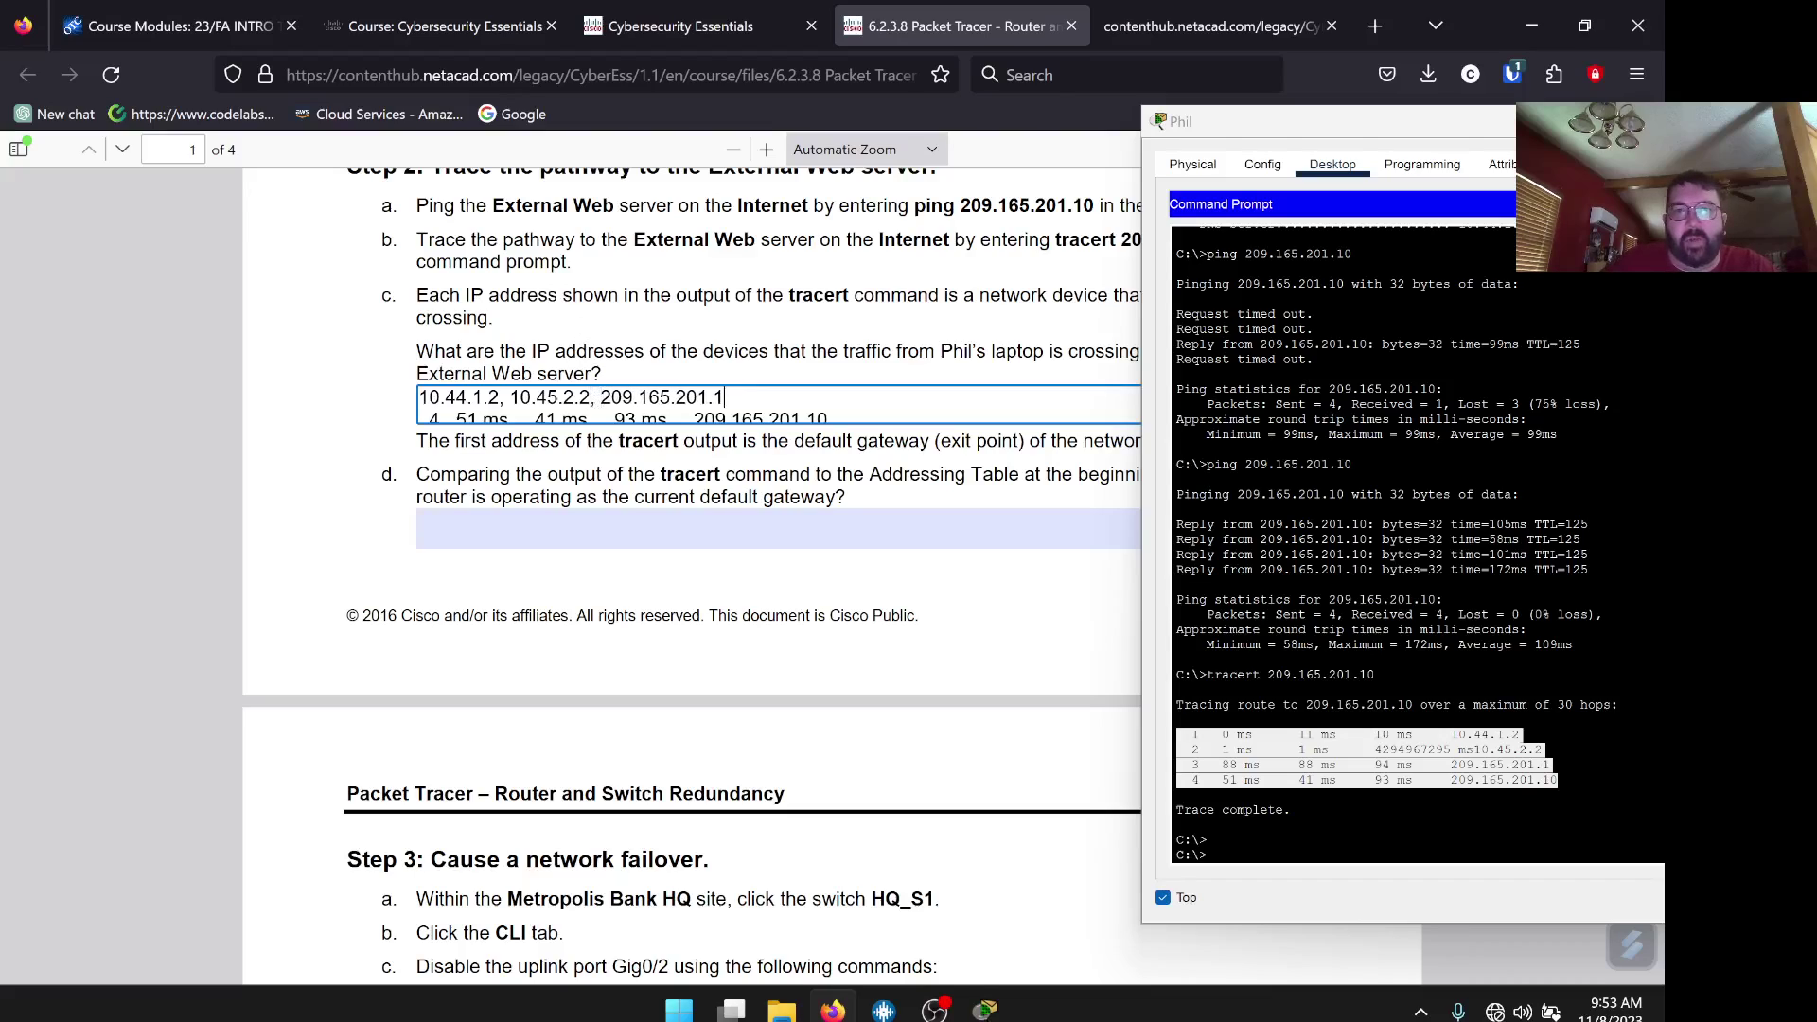
# Append the fourth hop to the Step 2c answer, reduced to 209.165.201.10 after a comma.
pyautogui.press('Delete')
pyautogui.press('Delete')
pyautogui.press('Delete')
pyautogui.press('Delete')
pyautogui.press('Delete')
pyautogui.press('Delete')
pyautogui.press('Delete')
pyautogui.press('Delete')
pyautogui.press('Delete')
pyautogui.press('Delete')
pyautogui.press('Delete')
pyautogui.press('Delete')
pyautogui.press('Delete')
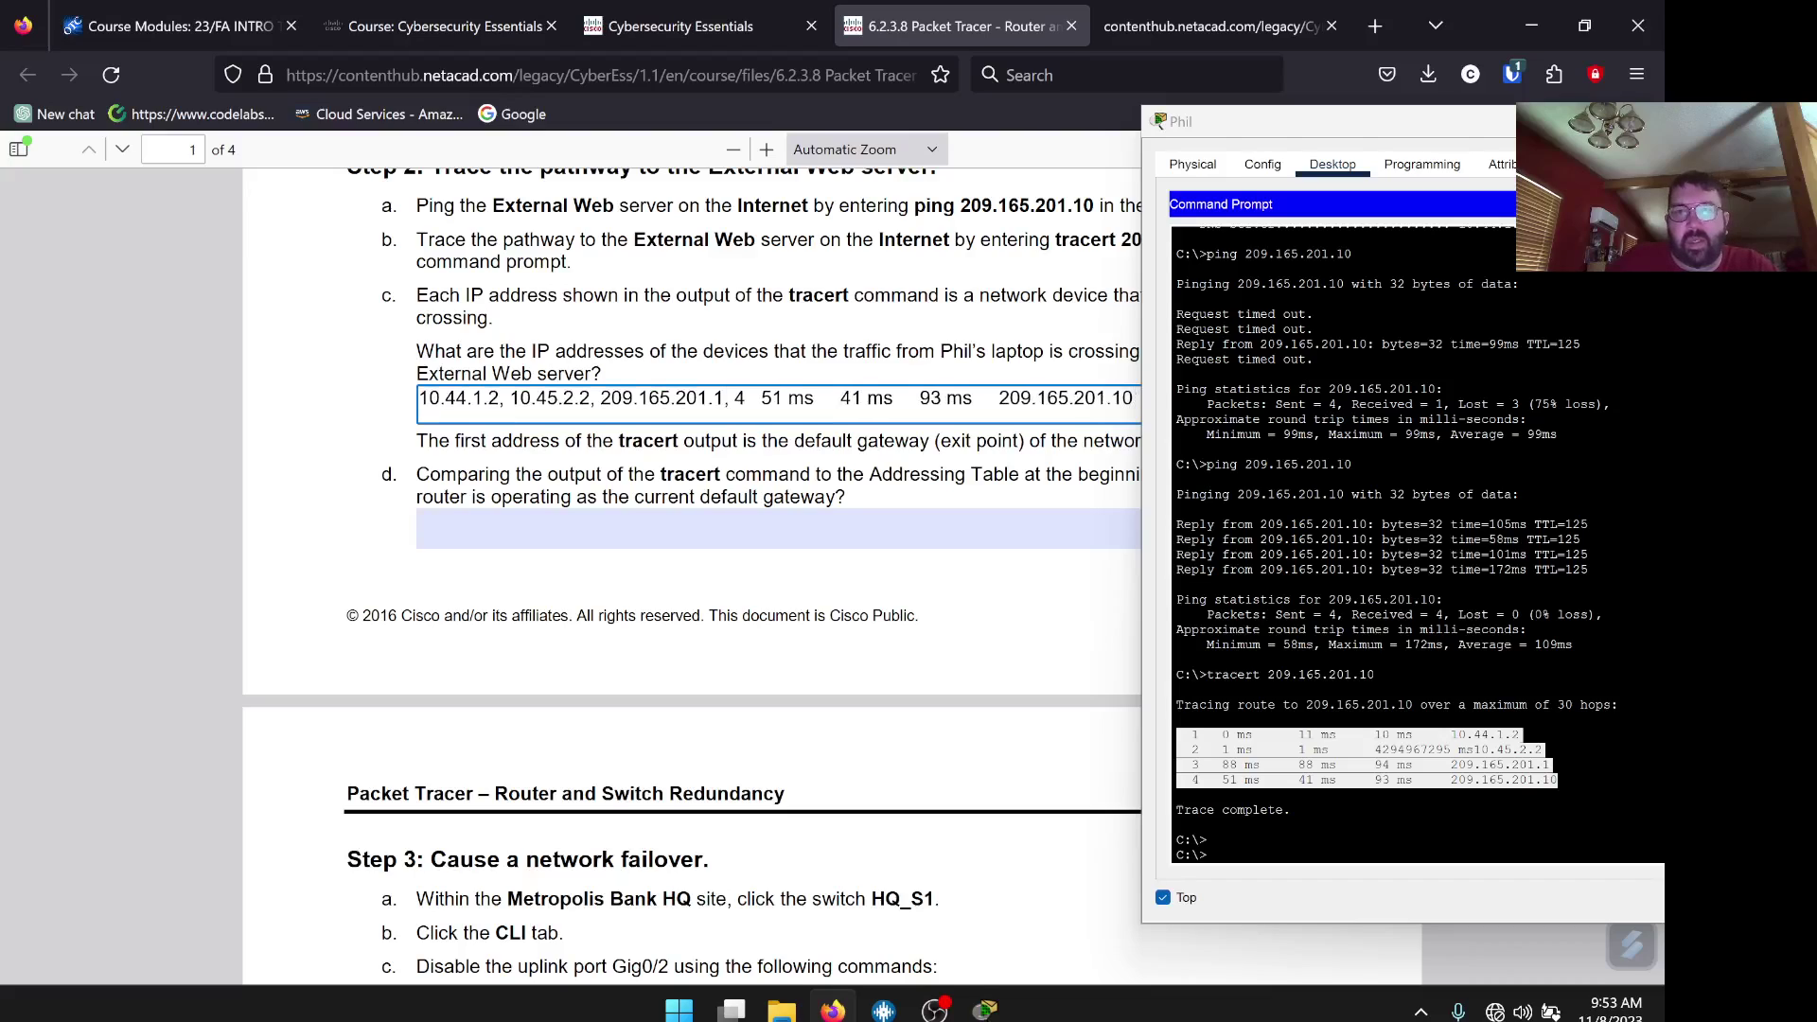
pyautogui.press('Delete')
pyautogui.press('Delete')
pyautogui.press('Delete')
pyautogui.press('Delete')
pyautogui.press('Delete')
pyautogui.press('Delete')
pyautogui.press('Delete')
pyautogui.press('Delete')
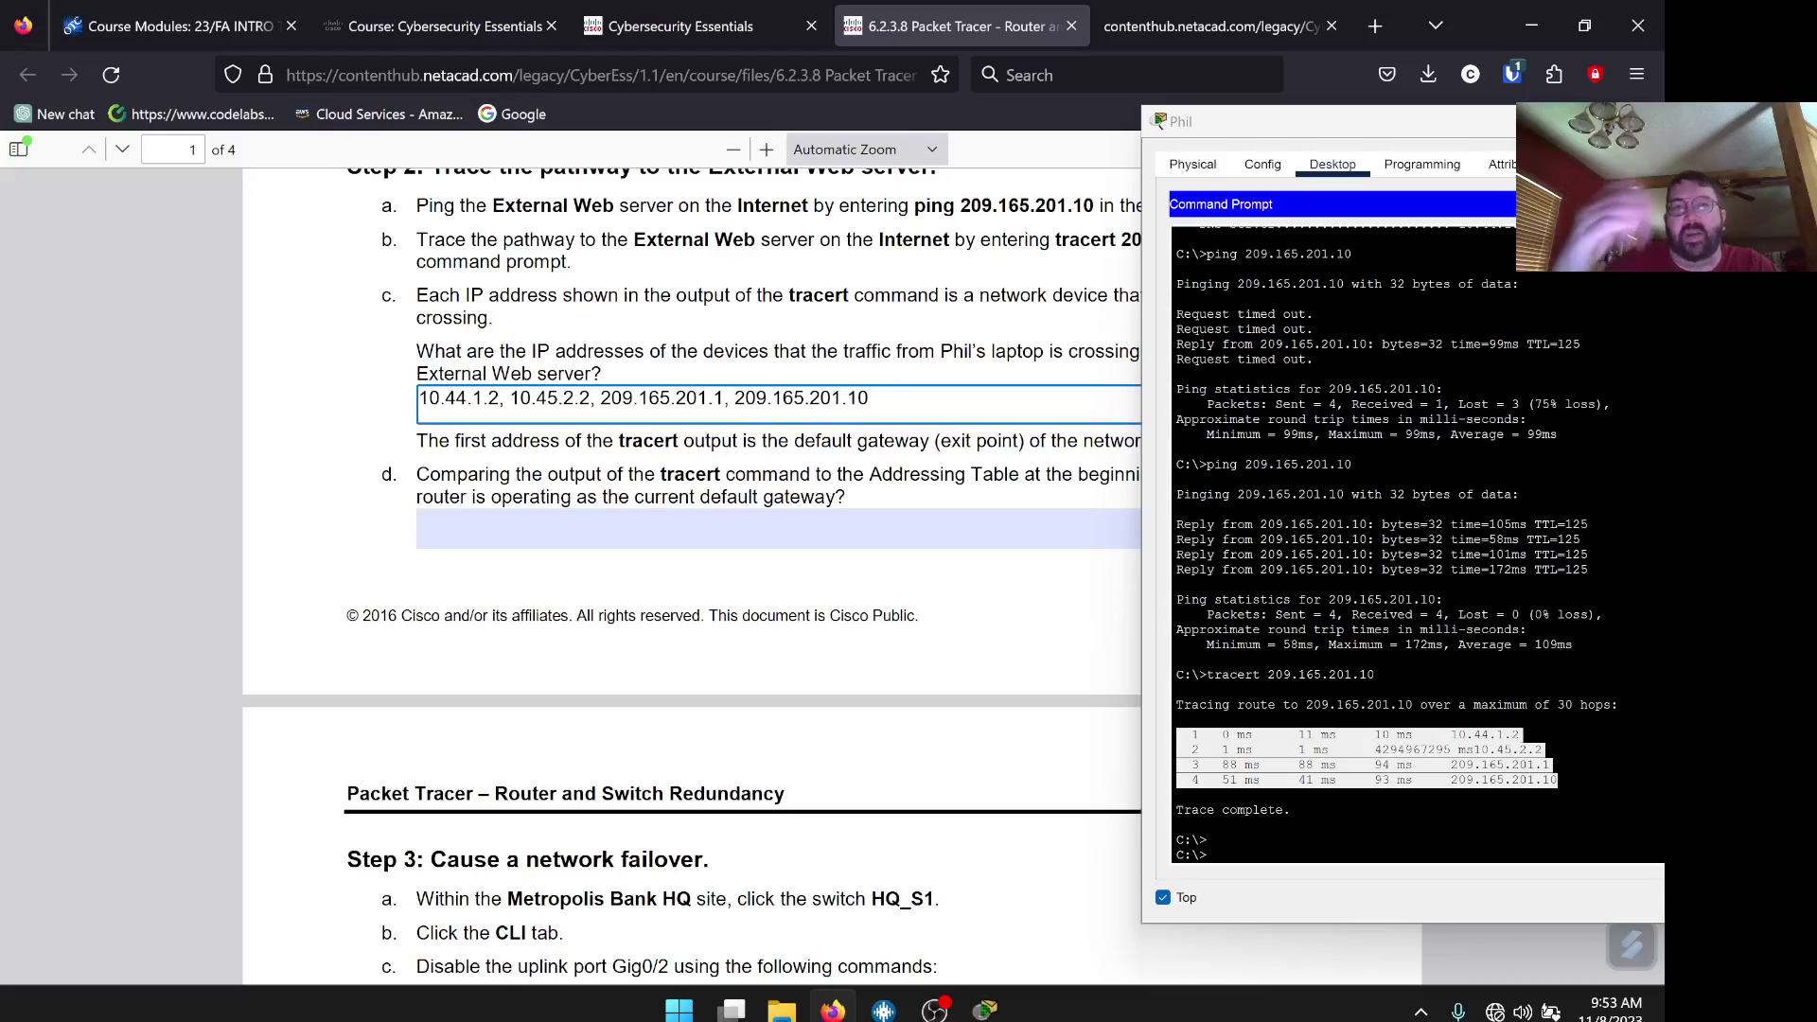
# Switch to Packet Tracer and move Phil's command prompt window so it sits fully visible beside the activity instructions.
pyautogui.scroll(-3, 926, 395)
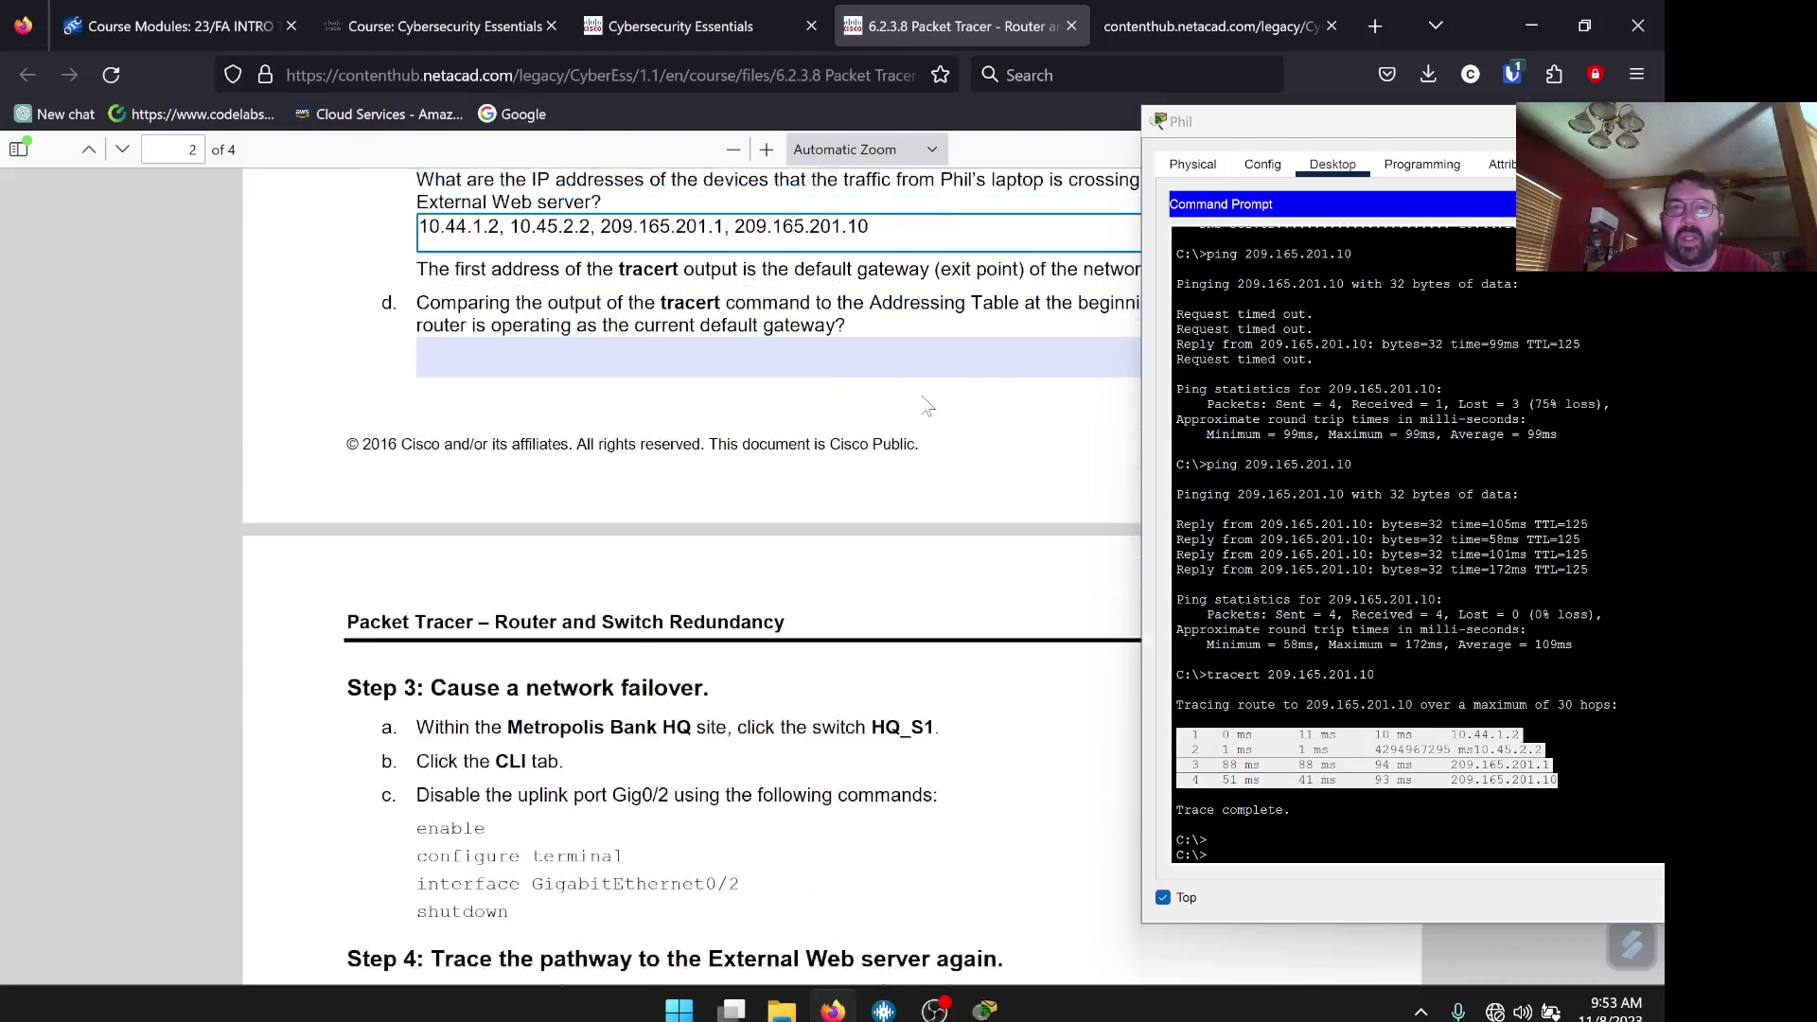
pyautogui.scroll(3, 927, 395)
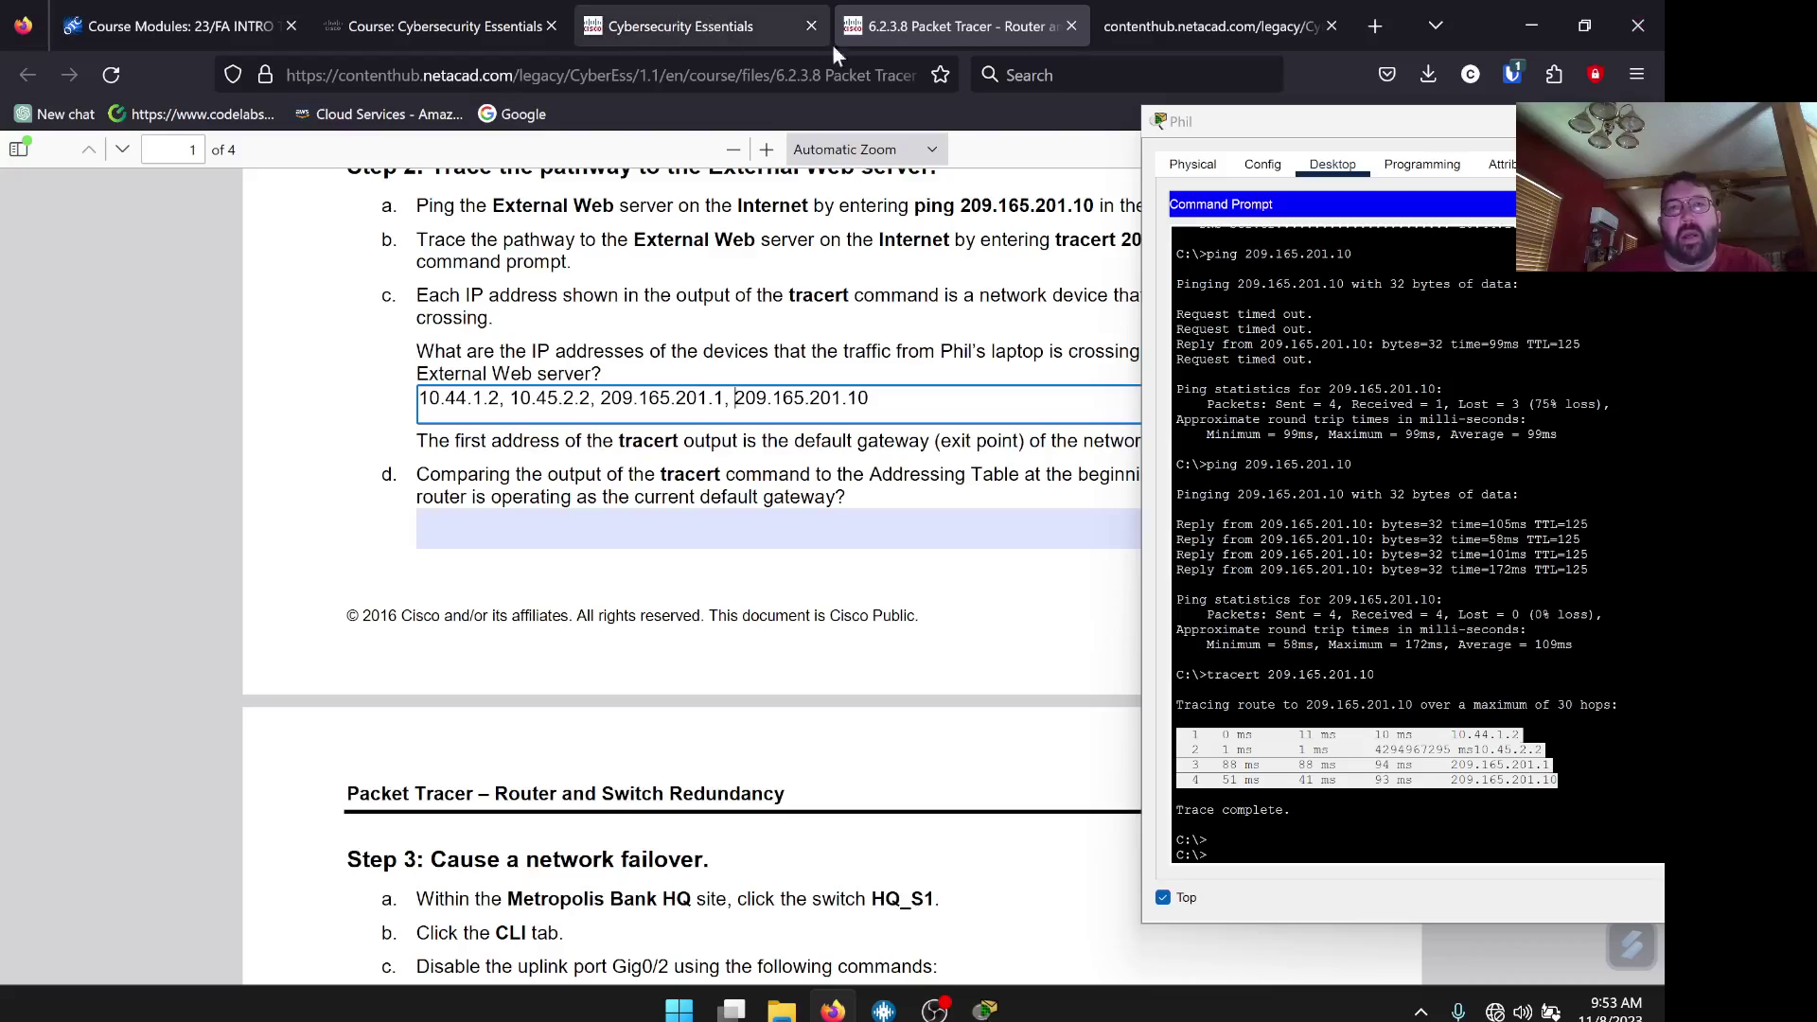
pyautogui.moveTo(960, 1001)
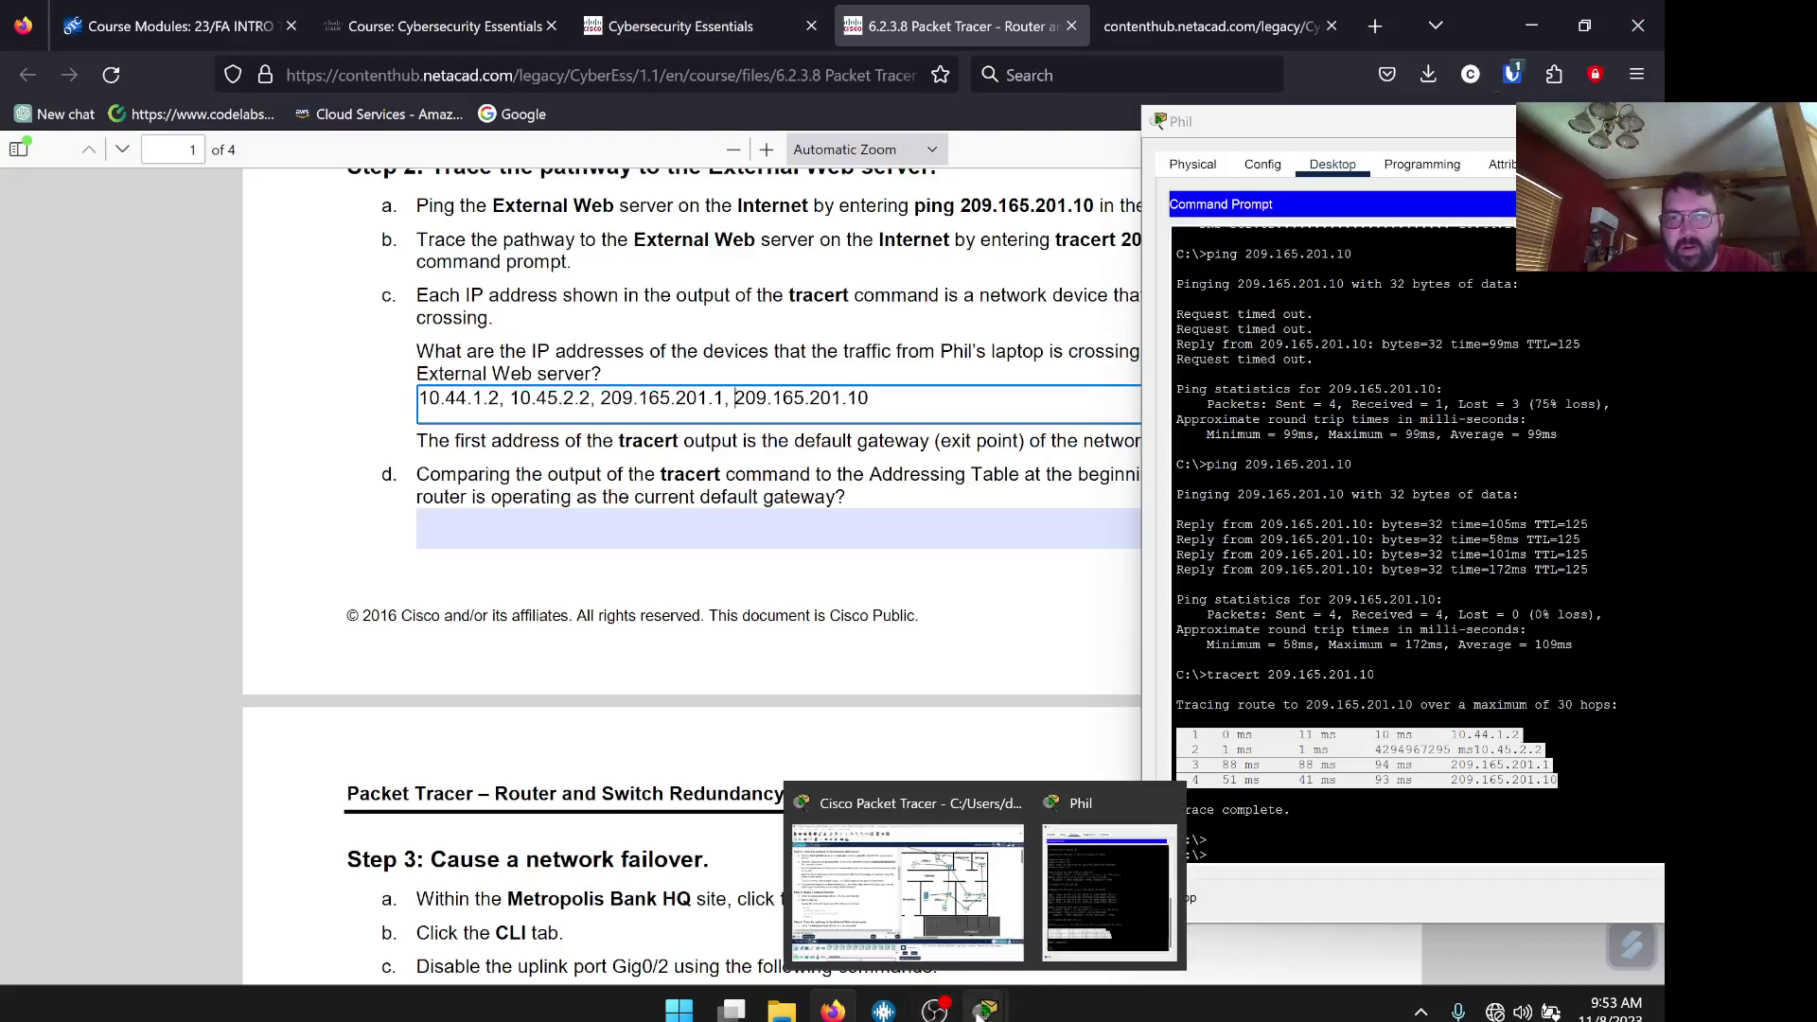
pyautogui.click(957, 911)
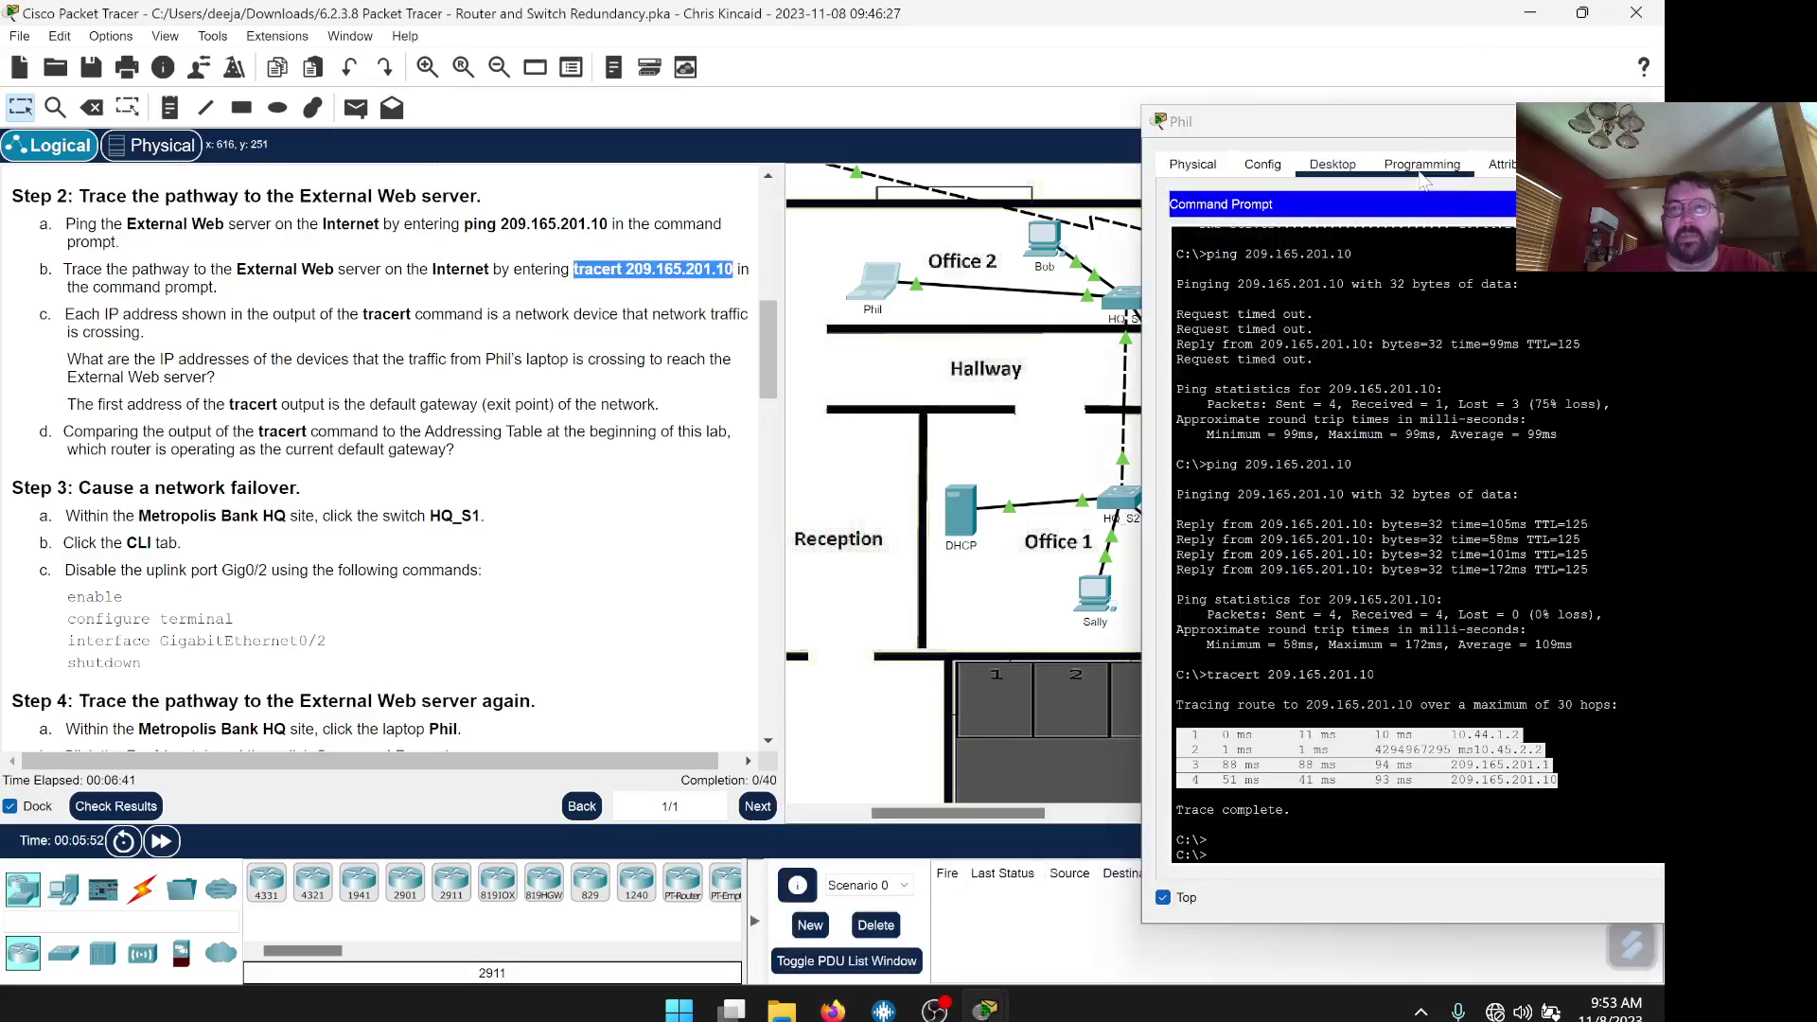
pyautogui.moveTo(1402, 123); pyautogui.dragTo(1083, 88)
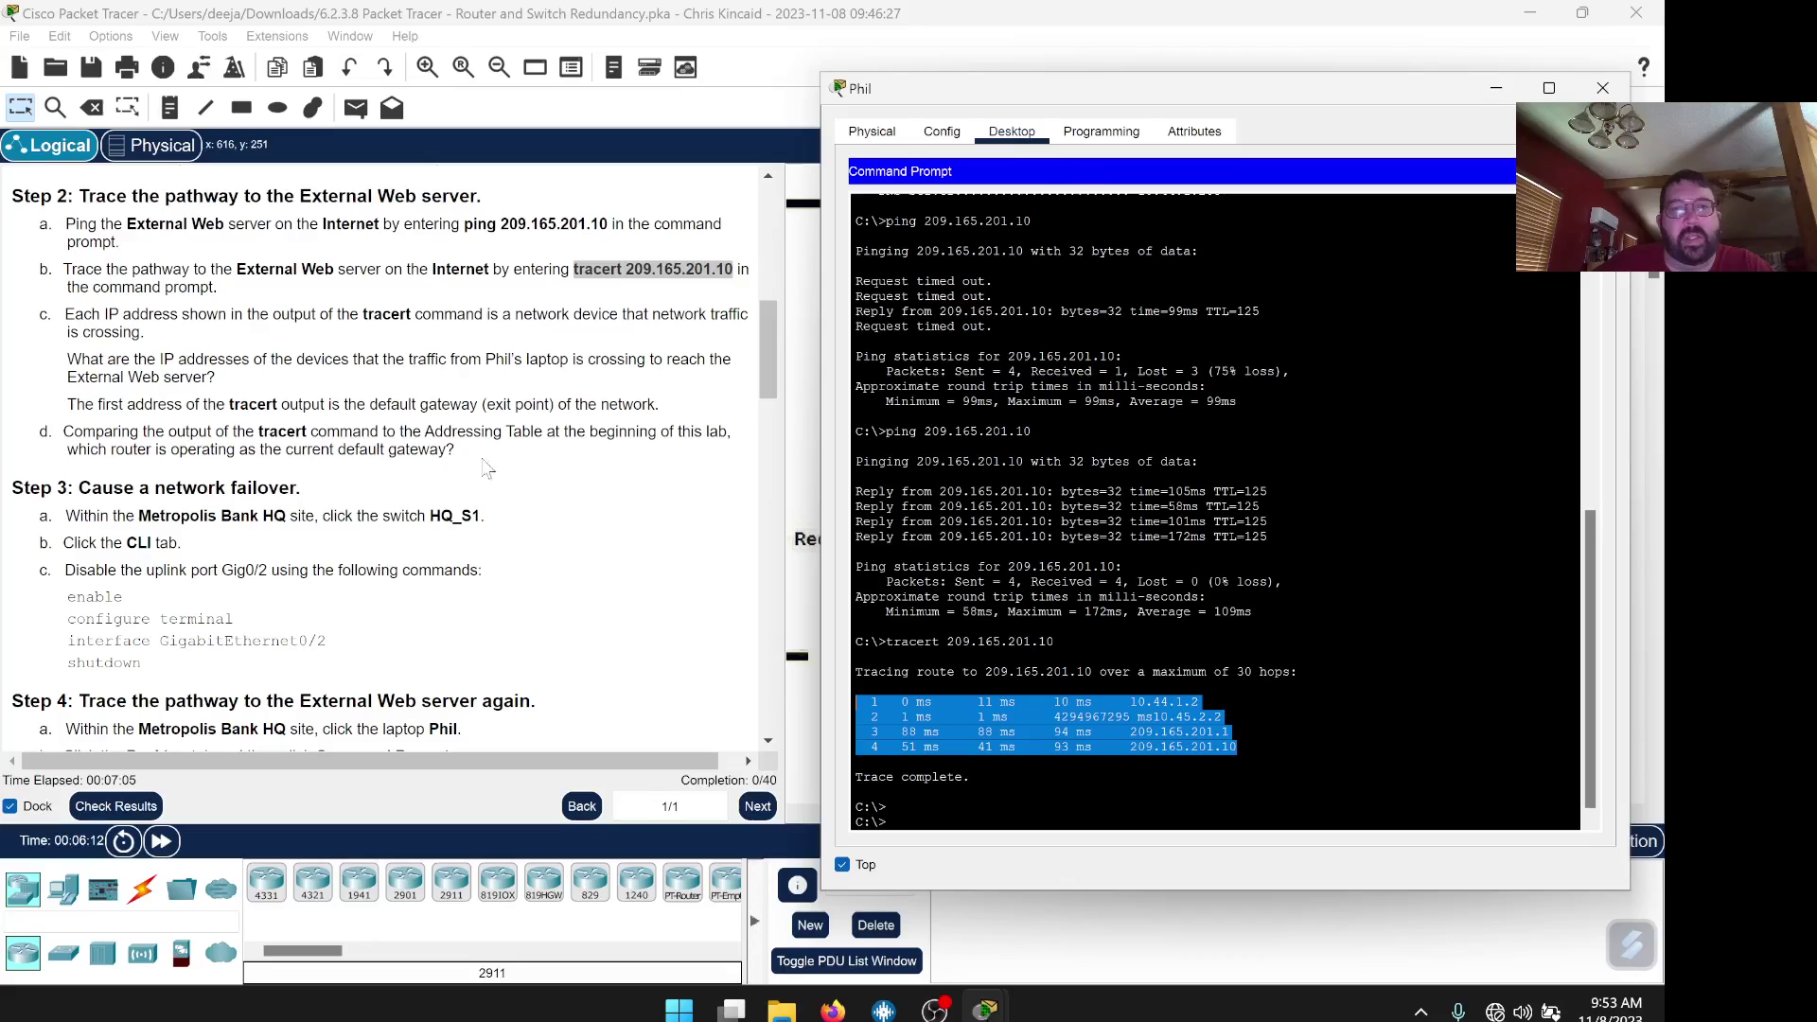
# Compare the first tracert hop in Phil's command prompt with the Addressing Table to identify the current default gateway router.
pyautogui.click(1166, 704)
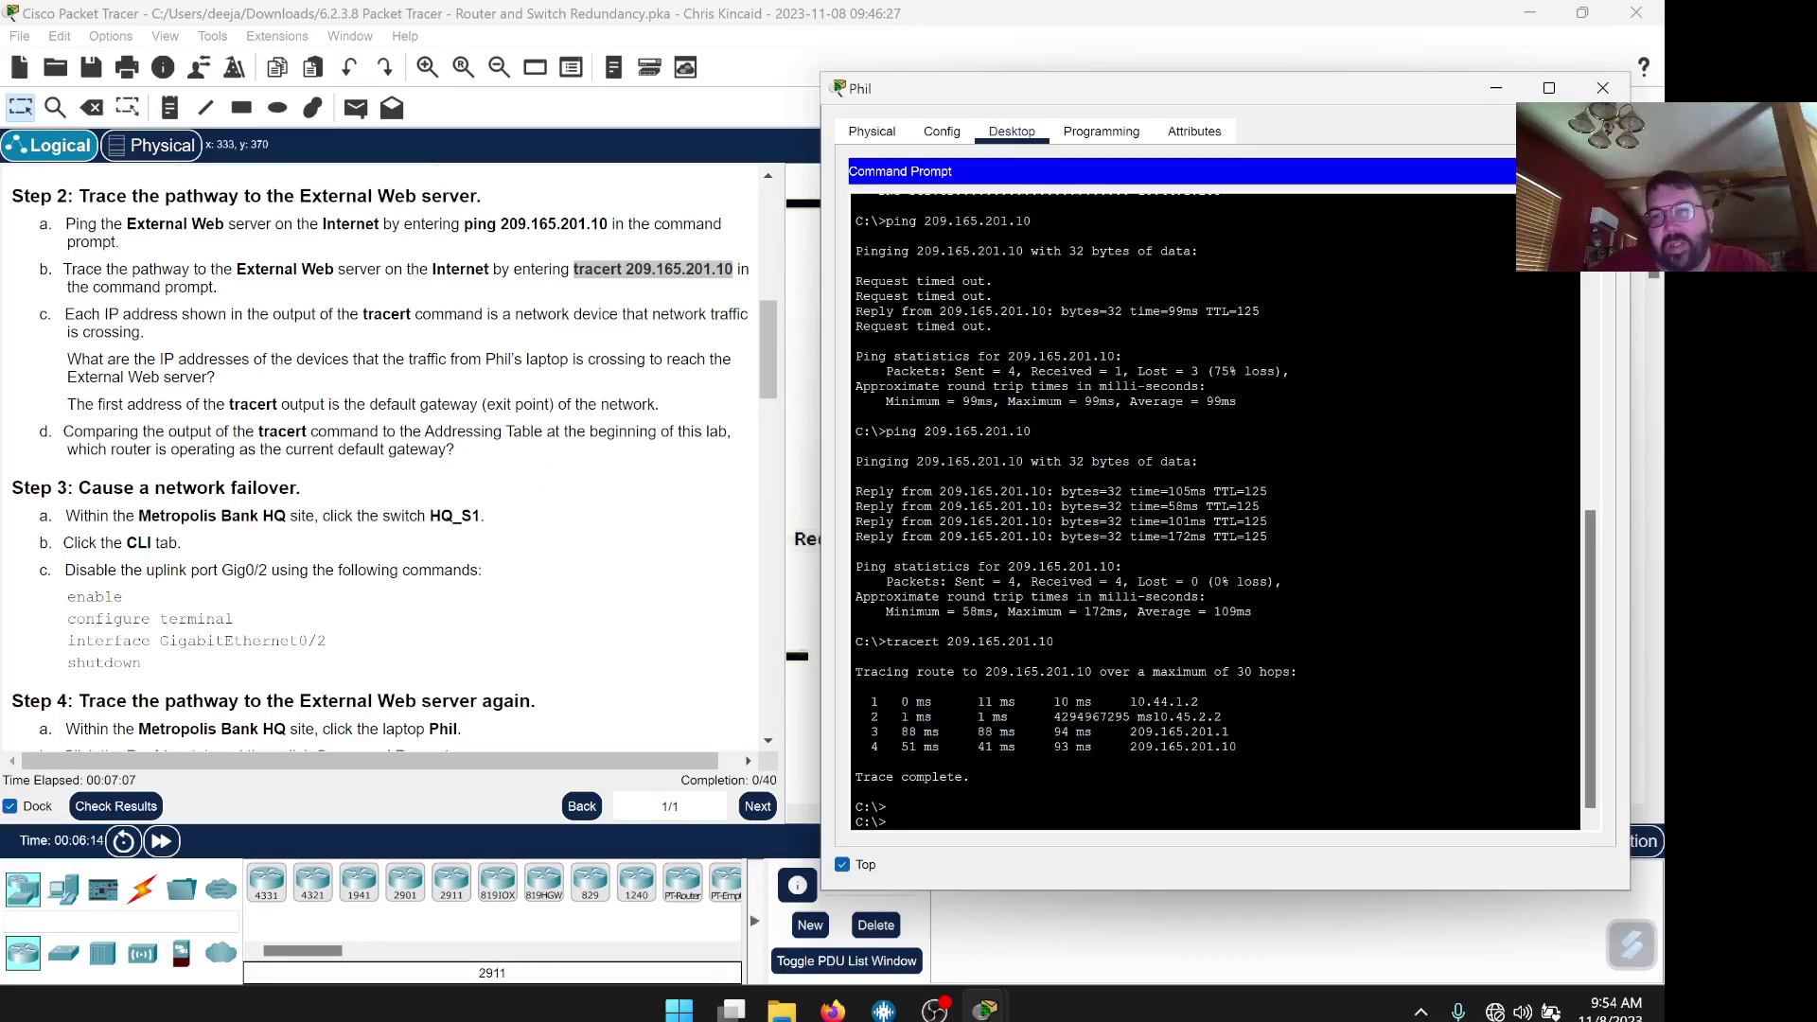
pyautogui.moveTo(1200, 704); pyautogui.dragTo(1129, 704)
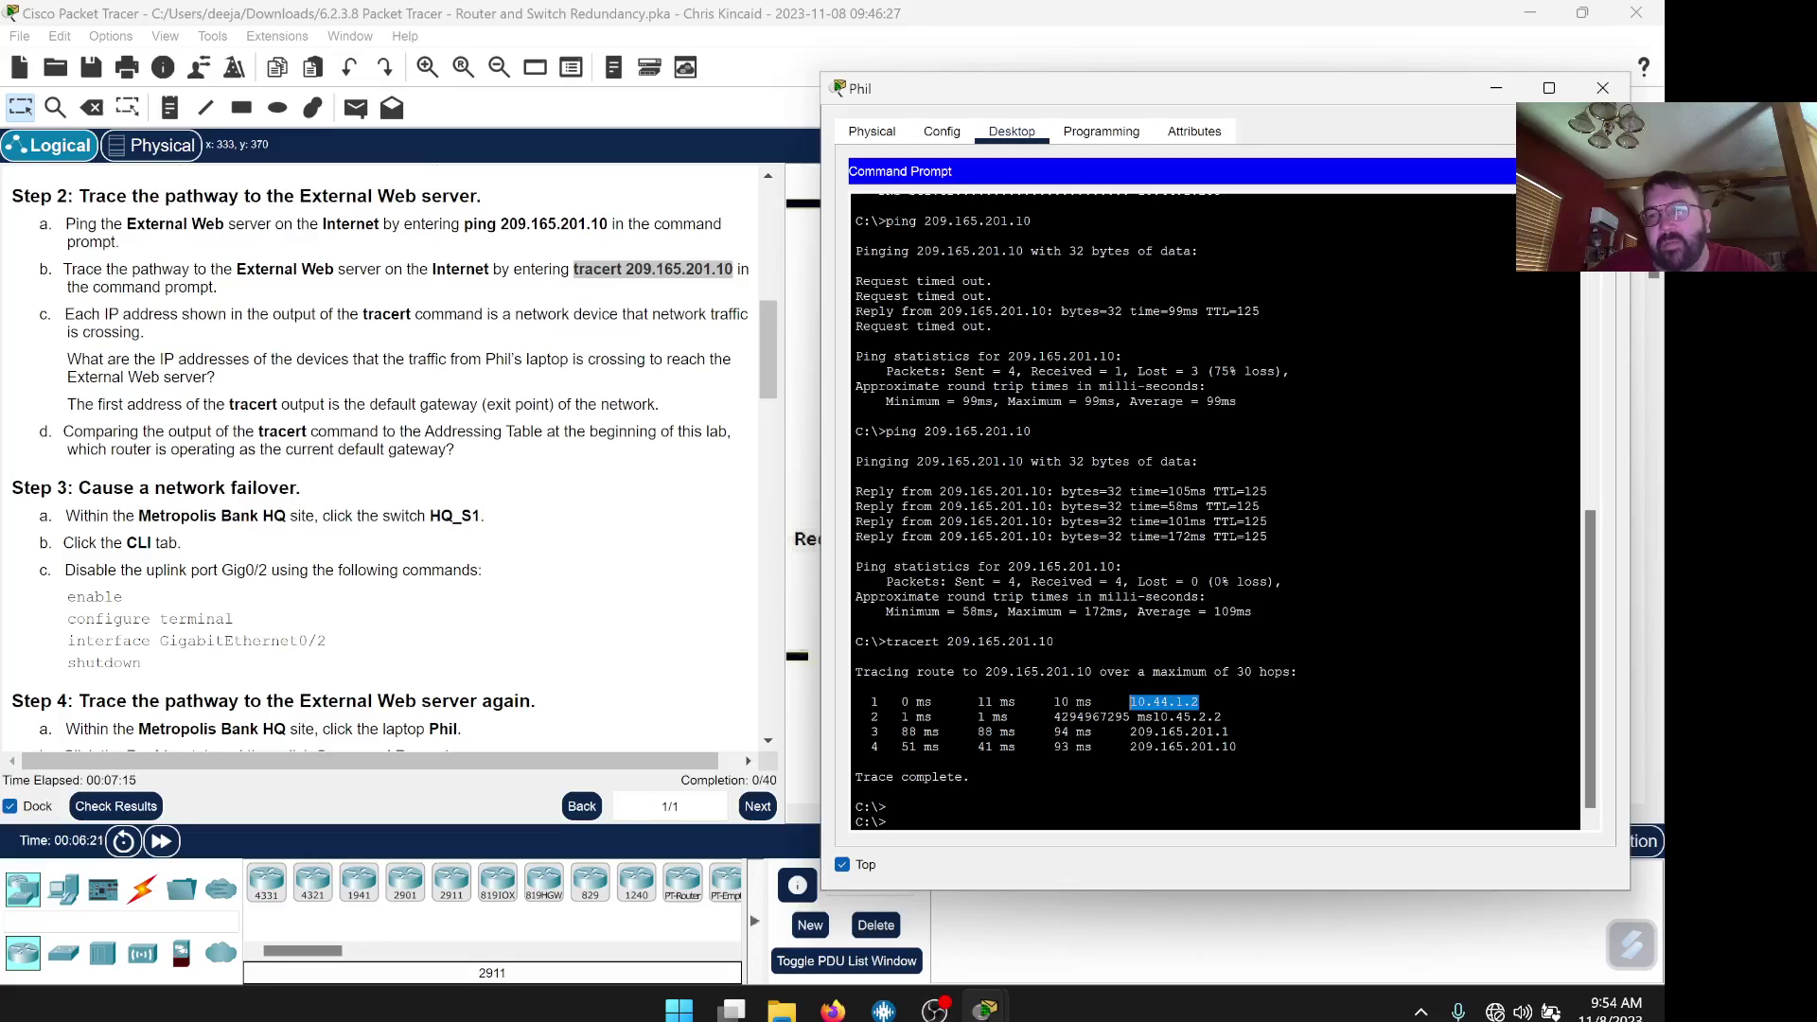
pyautogui.scroll(10, 221, 438)
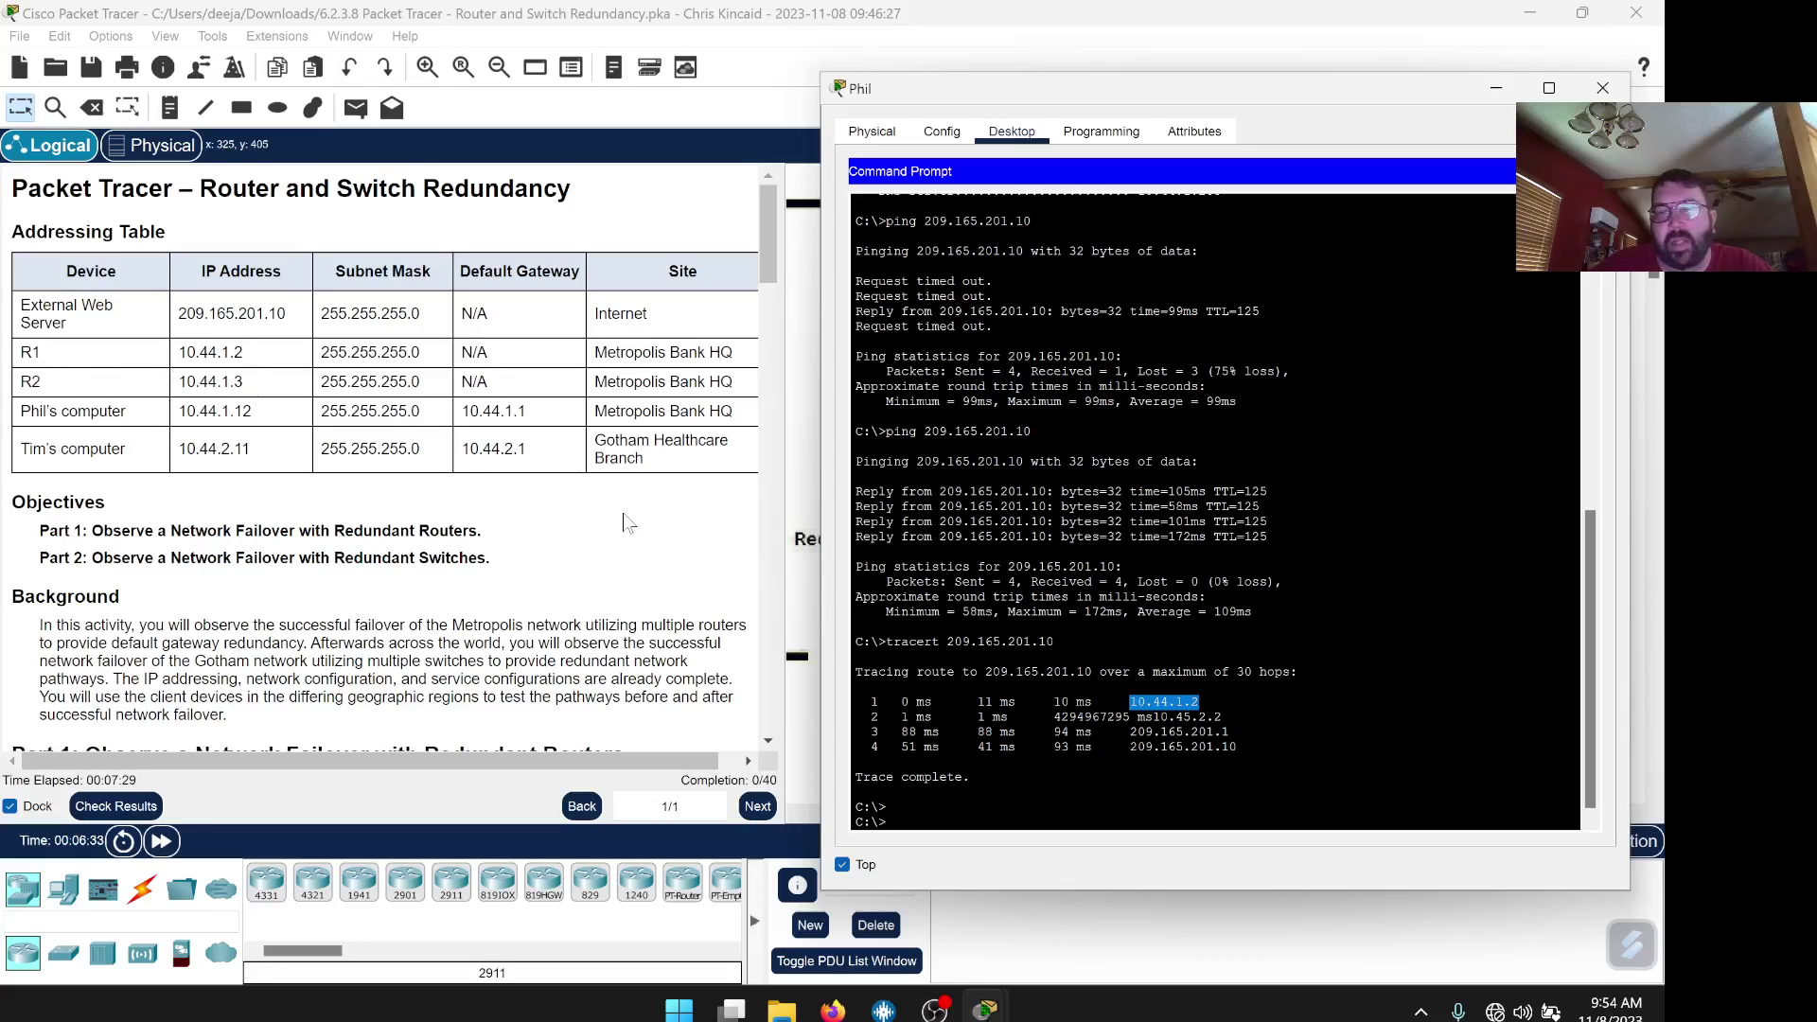
pyautogui.scroll(-10, 624, 522)
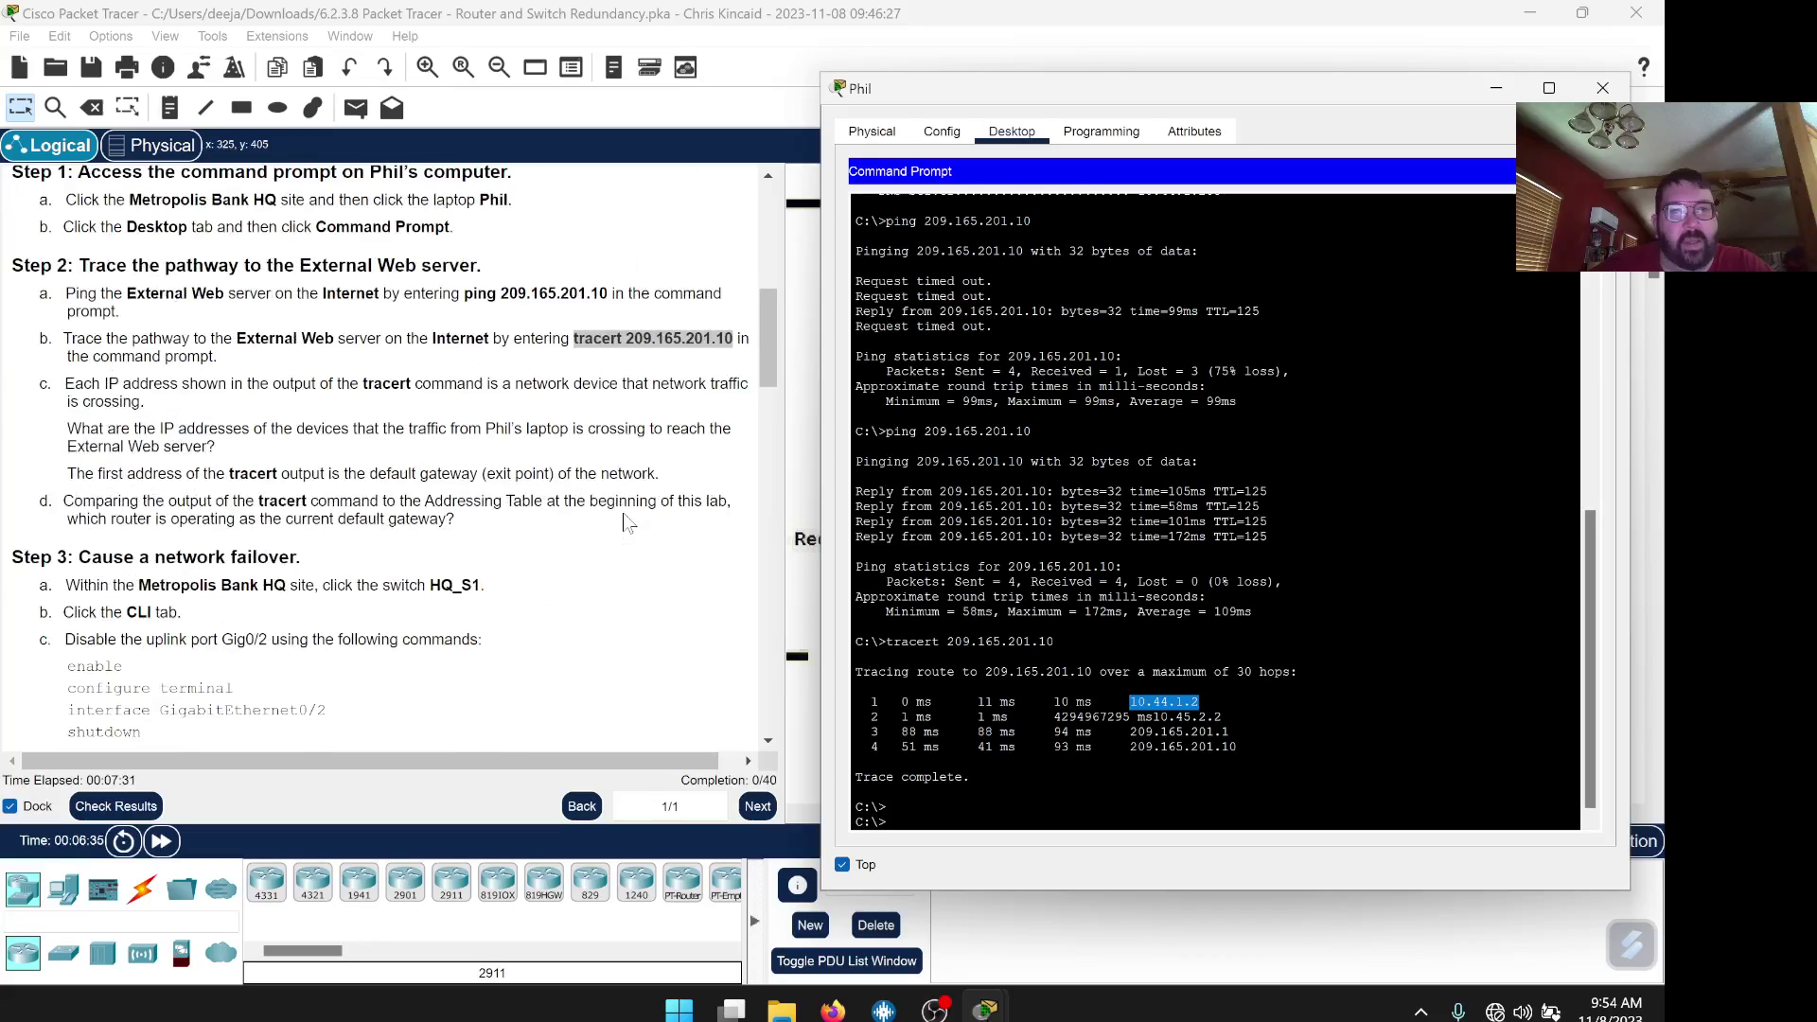
pyautogui.scroll(-1, 624, 522)
pyautogui.scroll(-1, 624, 523)
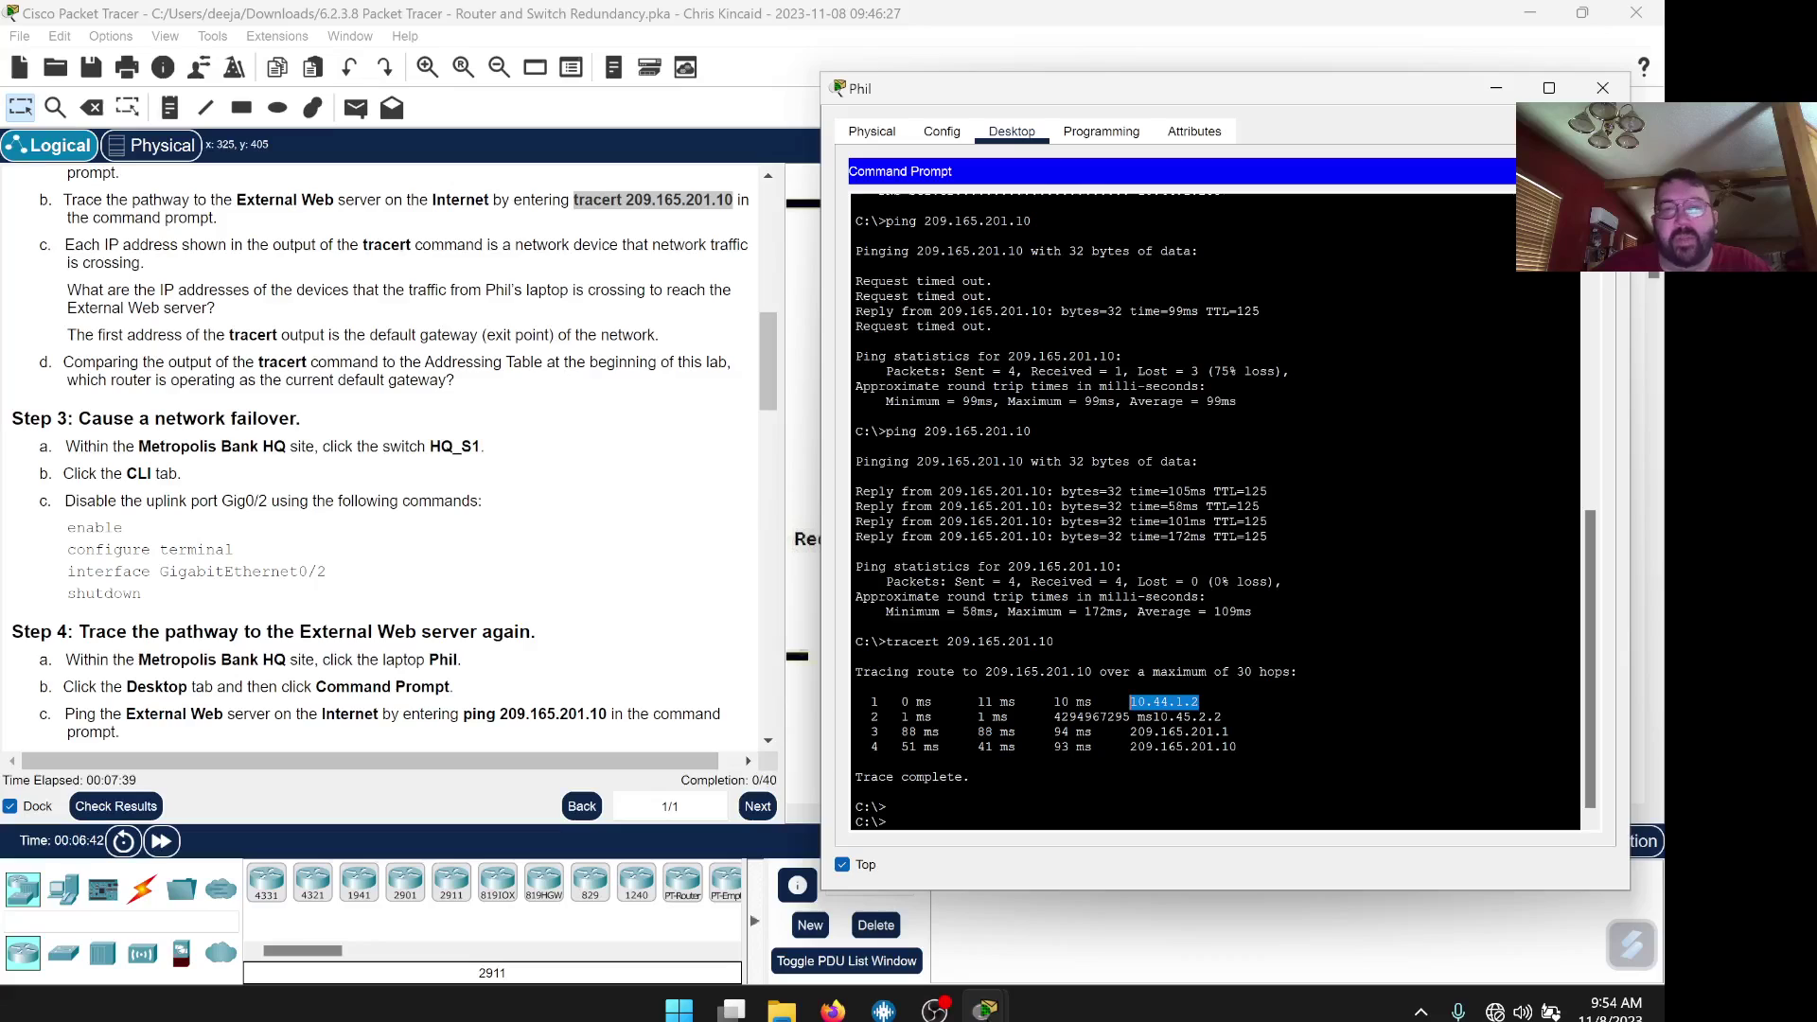
pyautogui.scroll(-3, 648, 482)
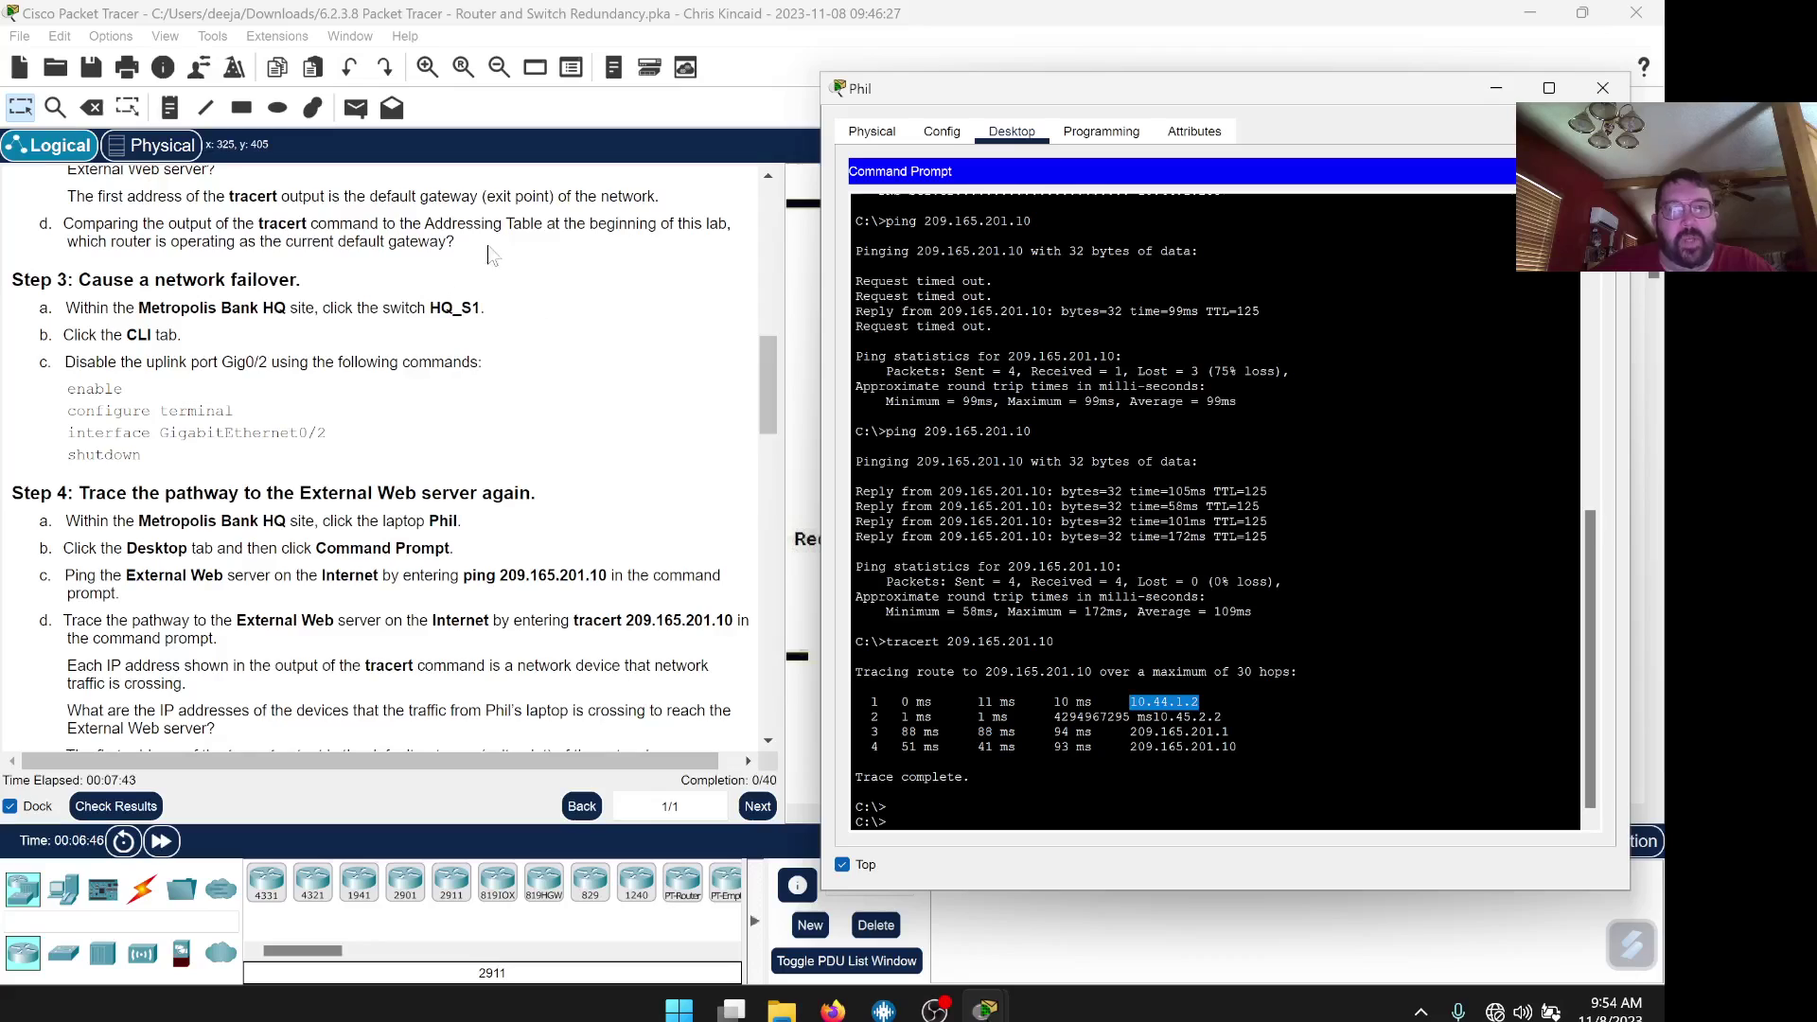
pyautogui.moveTo(1200, 703); pyautogui.dragTo(1132, 703)
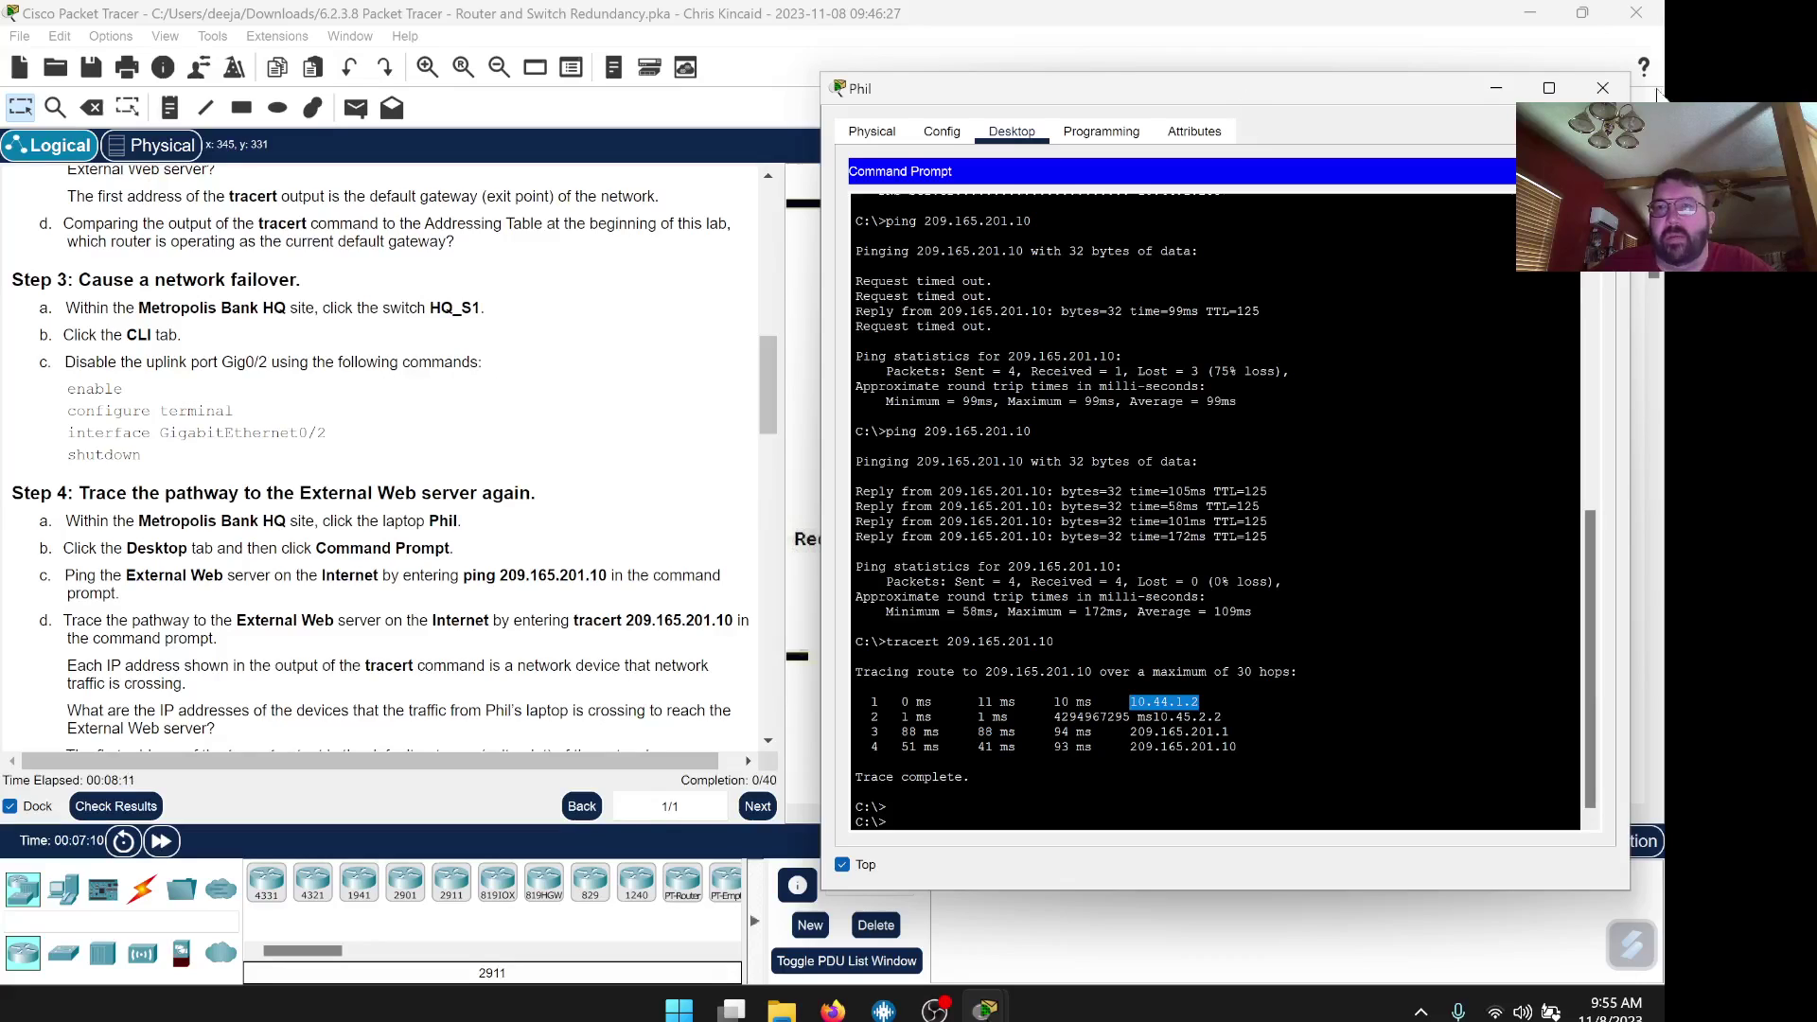
# Close Phil's window and open the HQ_S1 switch's command-line interface, keeping its window on top and beside the instructions.
pyautogui.click(1602, 88)
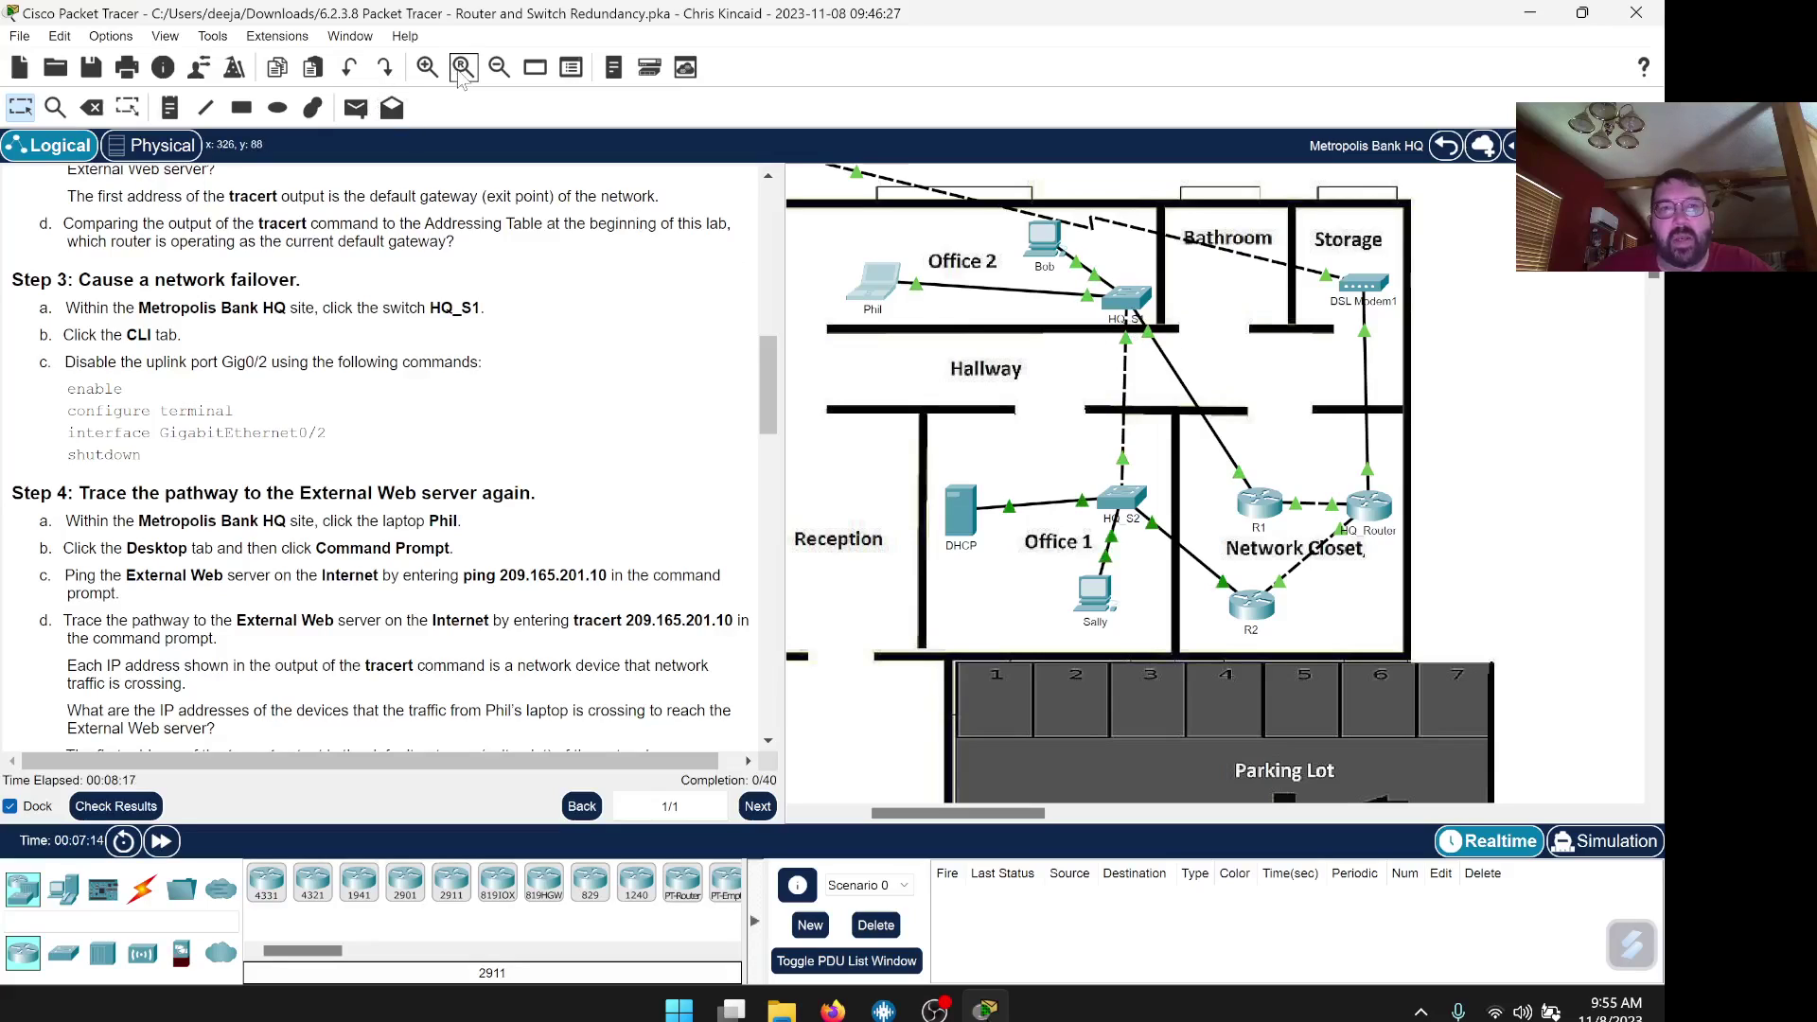
pyautogui.click(427, 69)
pyautogui.click(426, 68)
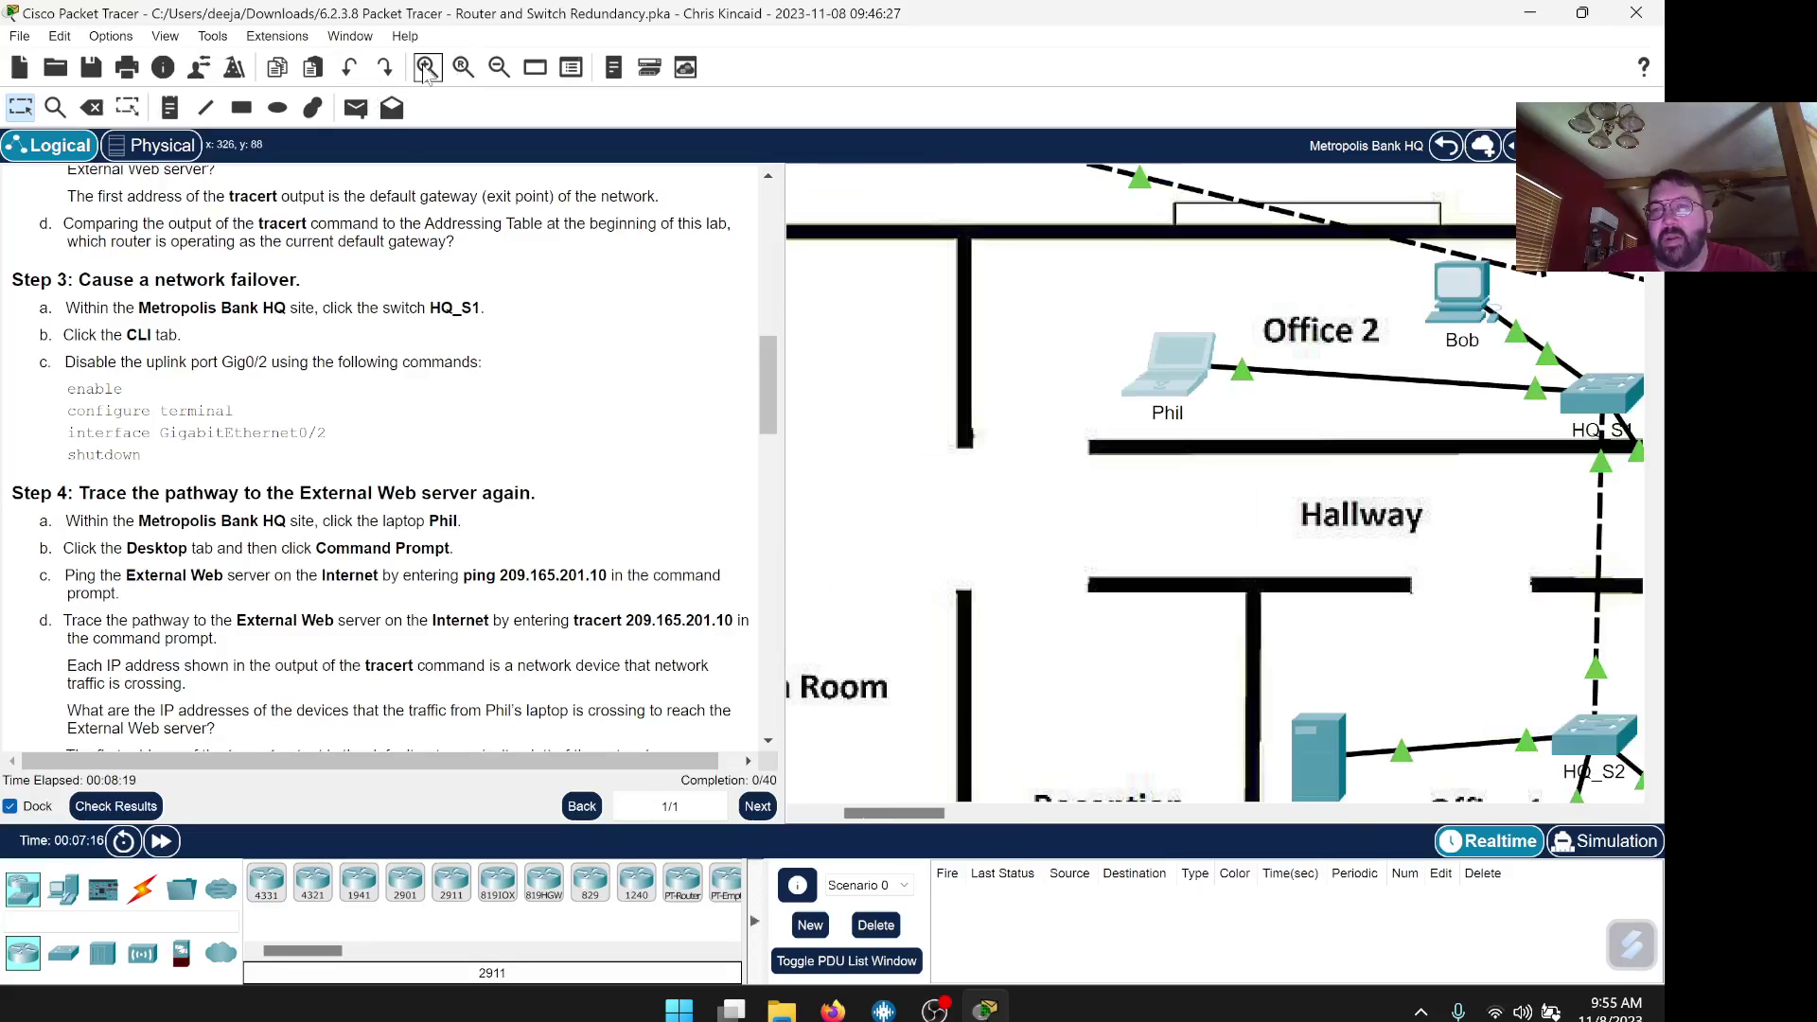
pyautogui.click(493, 73)
pyautogui.click(493, 74)
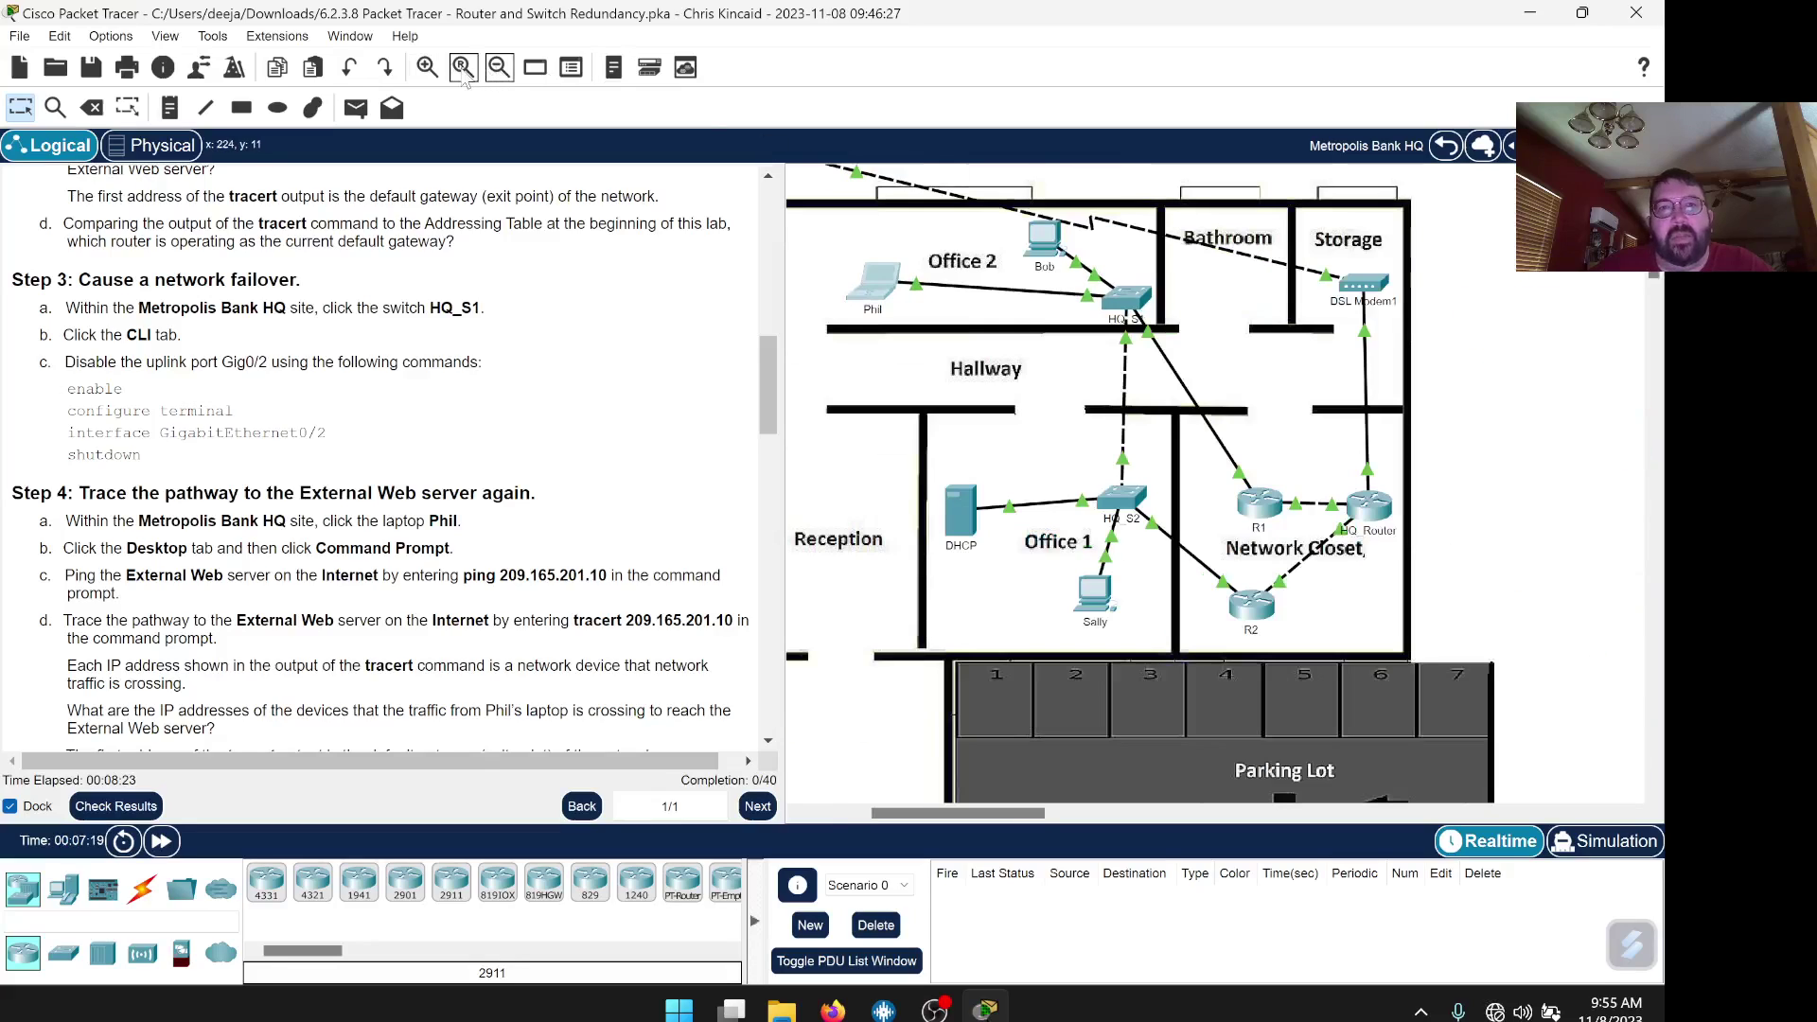
pyautogui.click(462, 74)
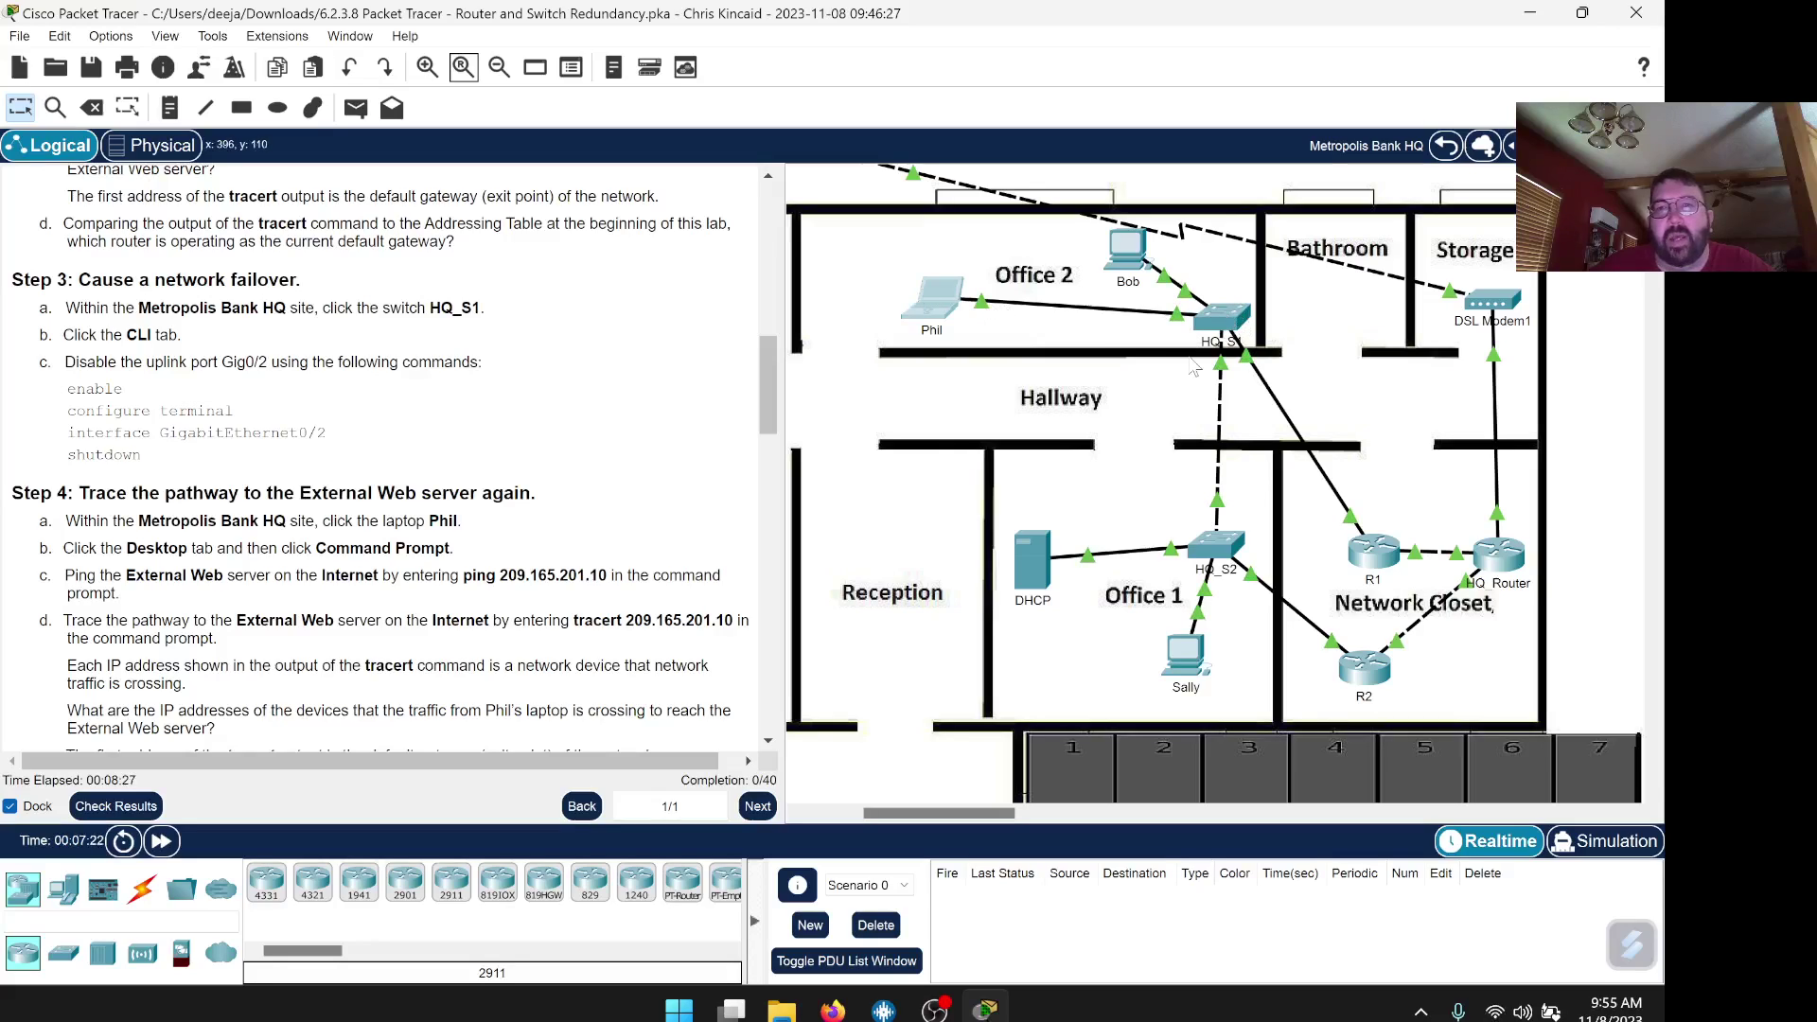
pyautogui.click(1221, 333)
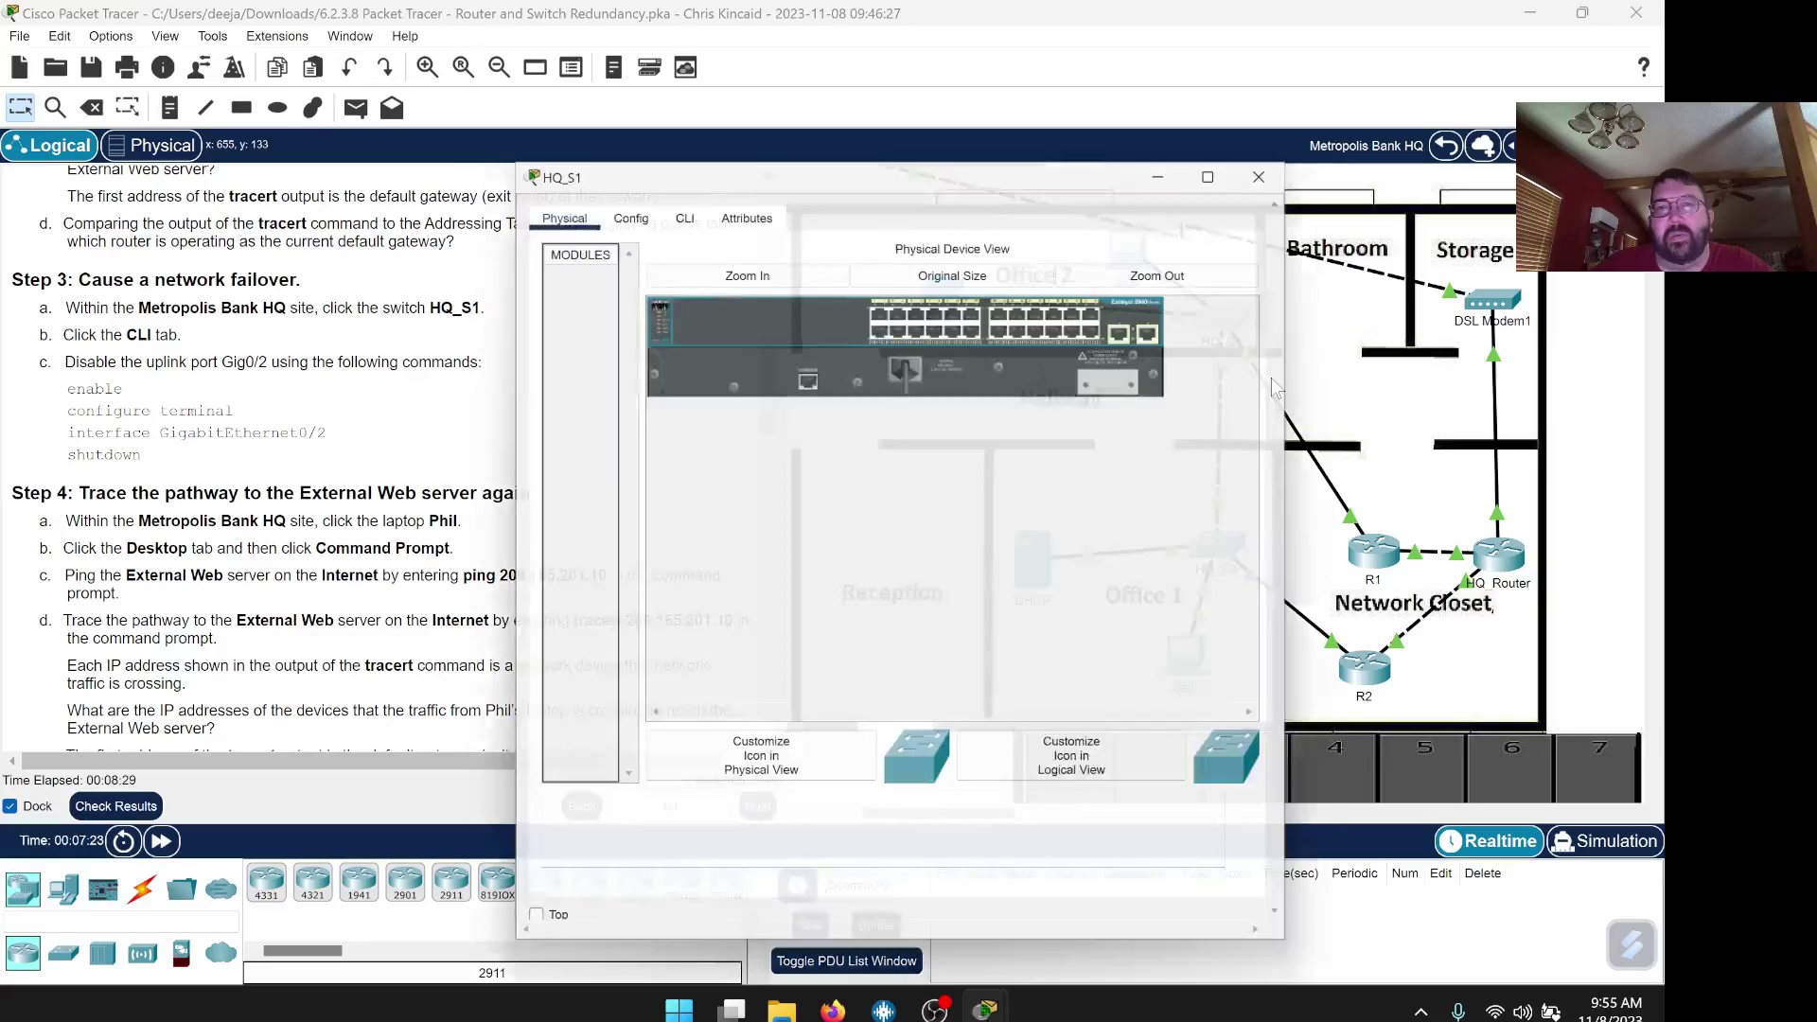
pyautogui.click(530, 936)
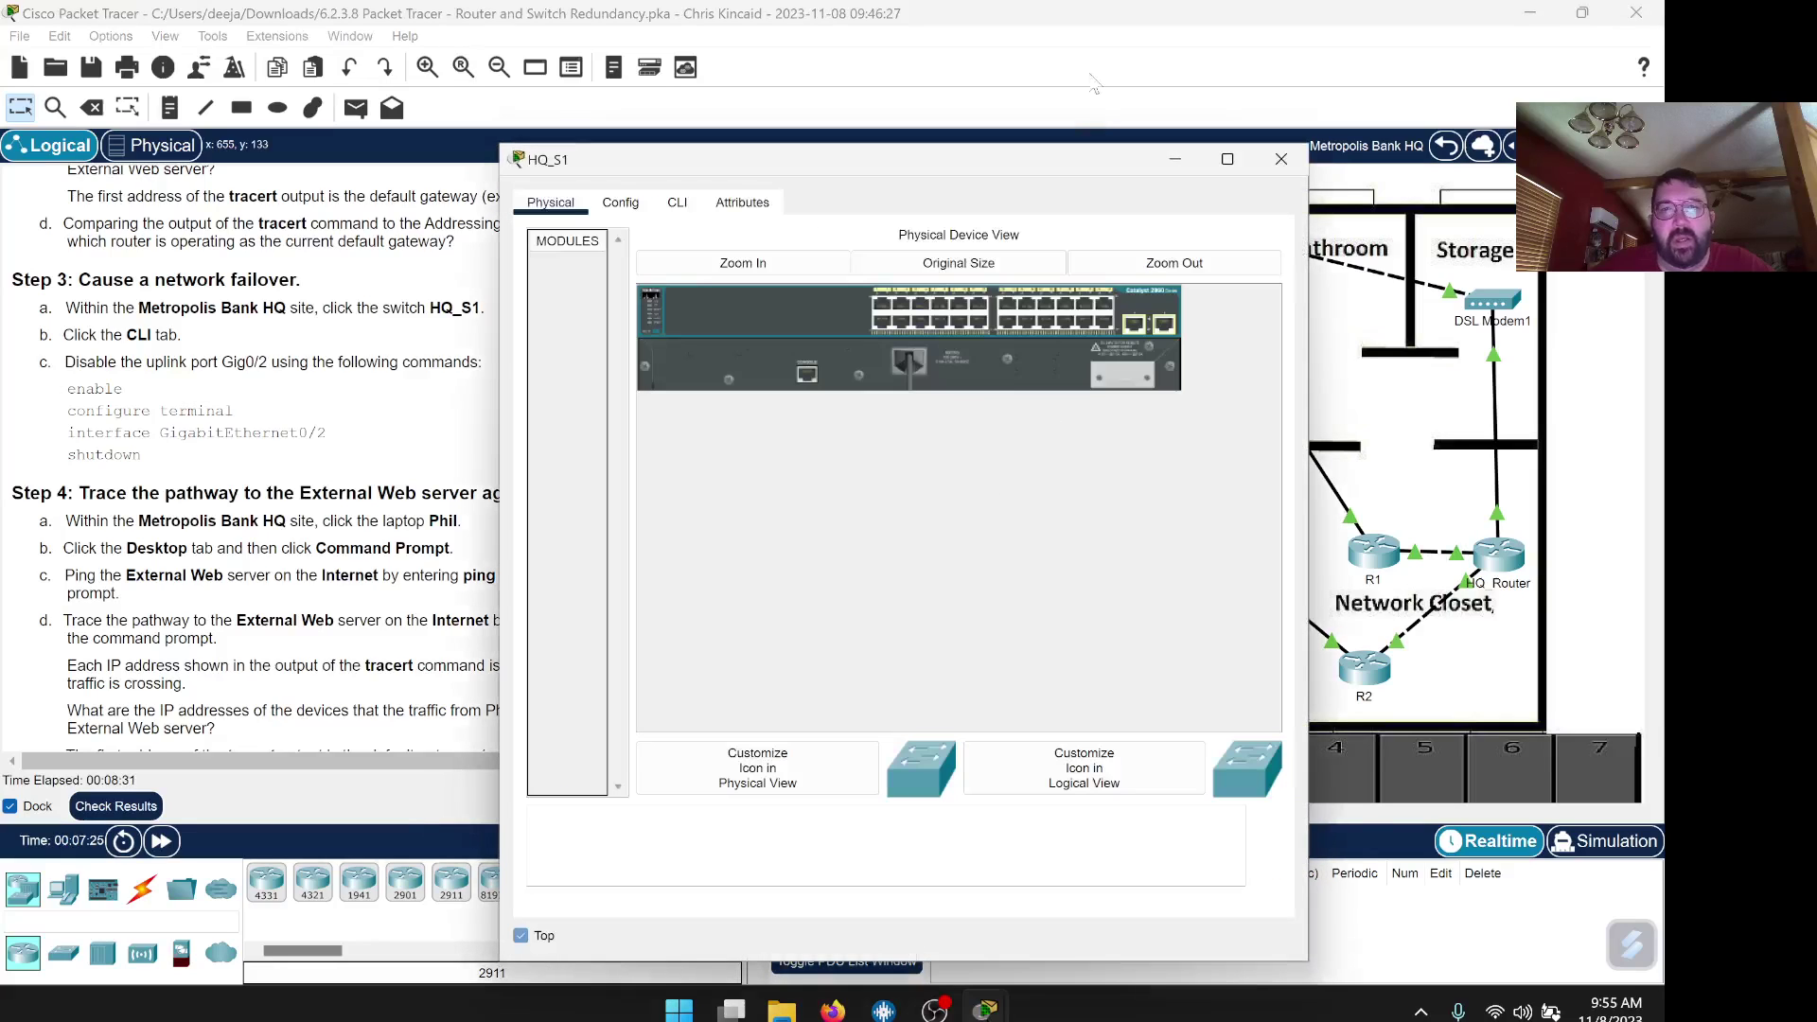
pyautogui.moveTo(887, 159); pyautogui.dragTo(1182, 78)
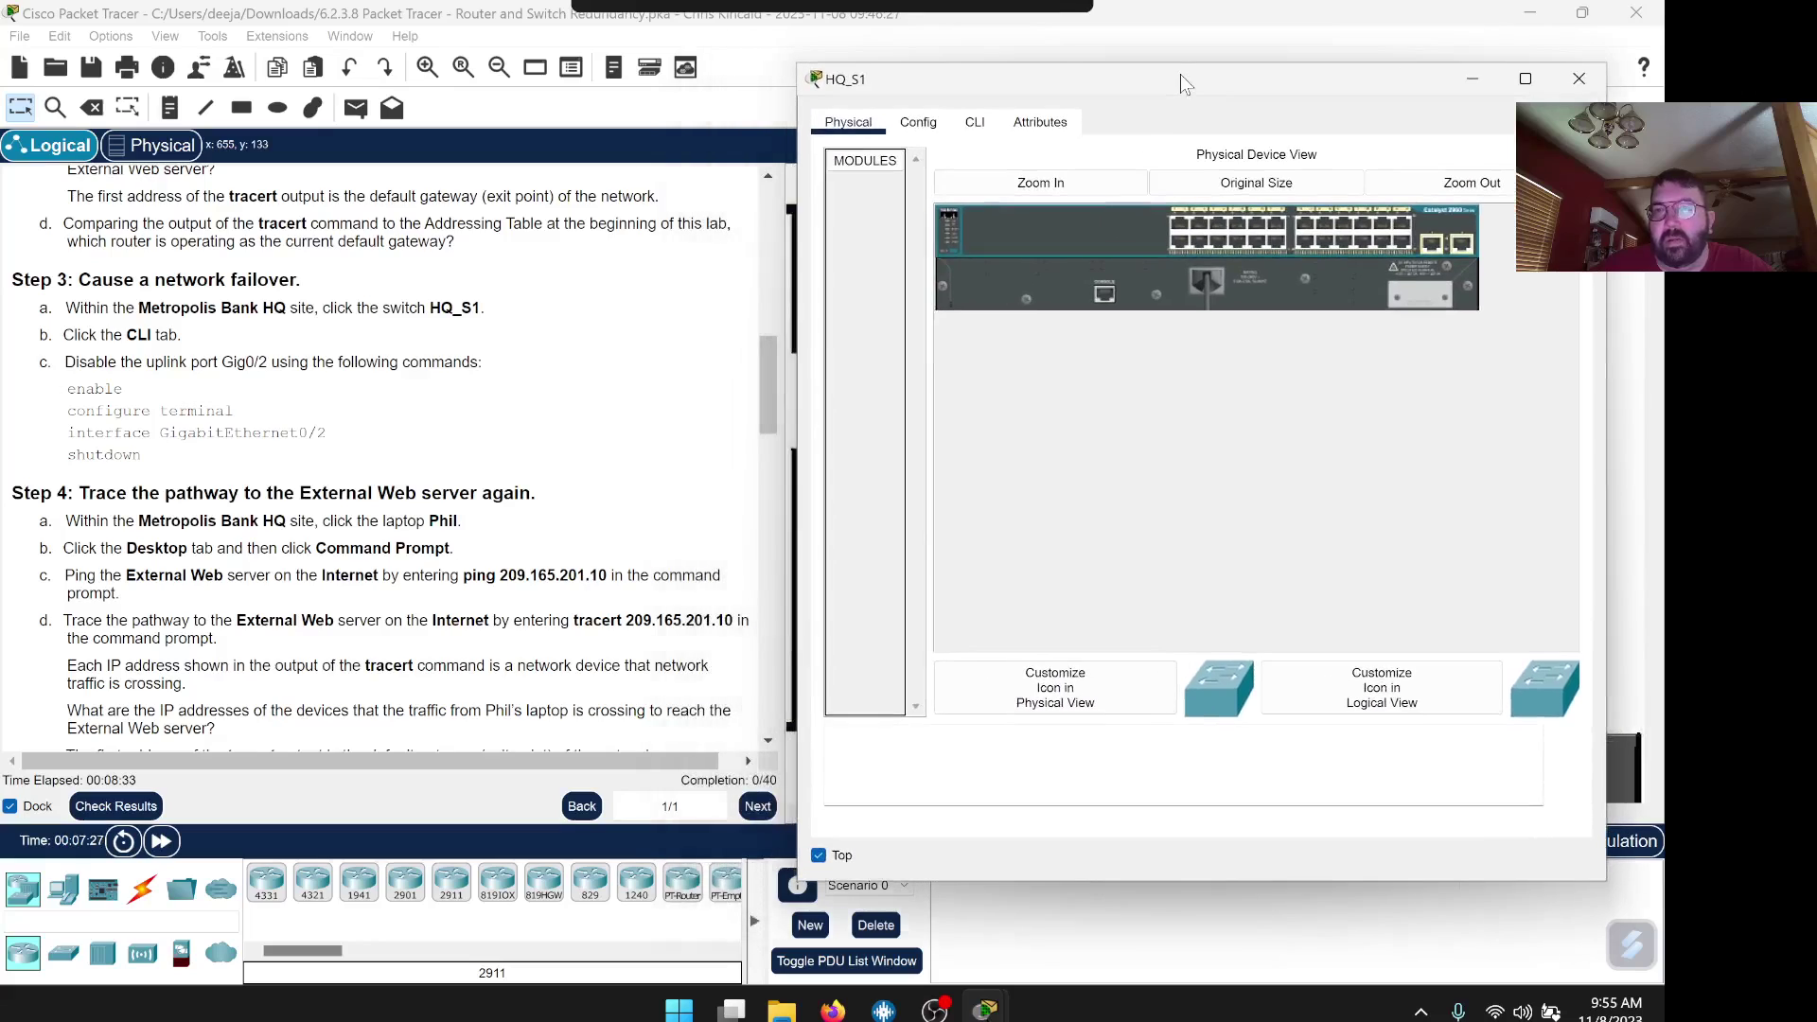
pyautogui.click(975, 125)
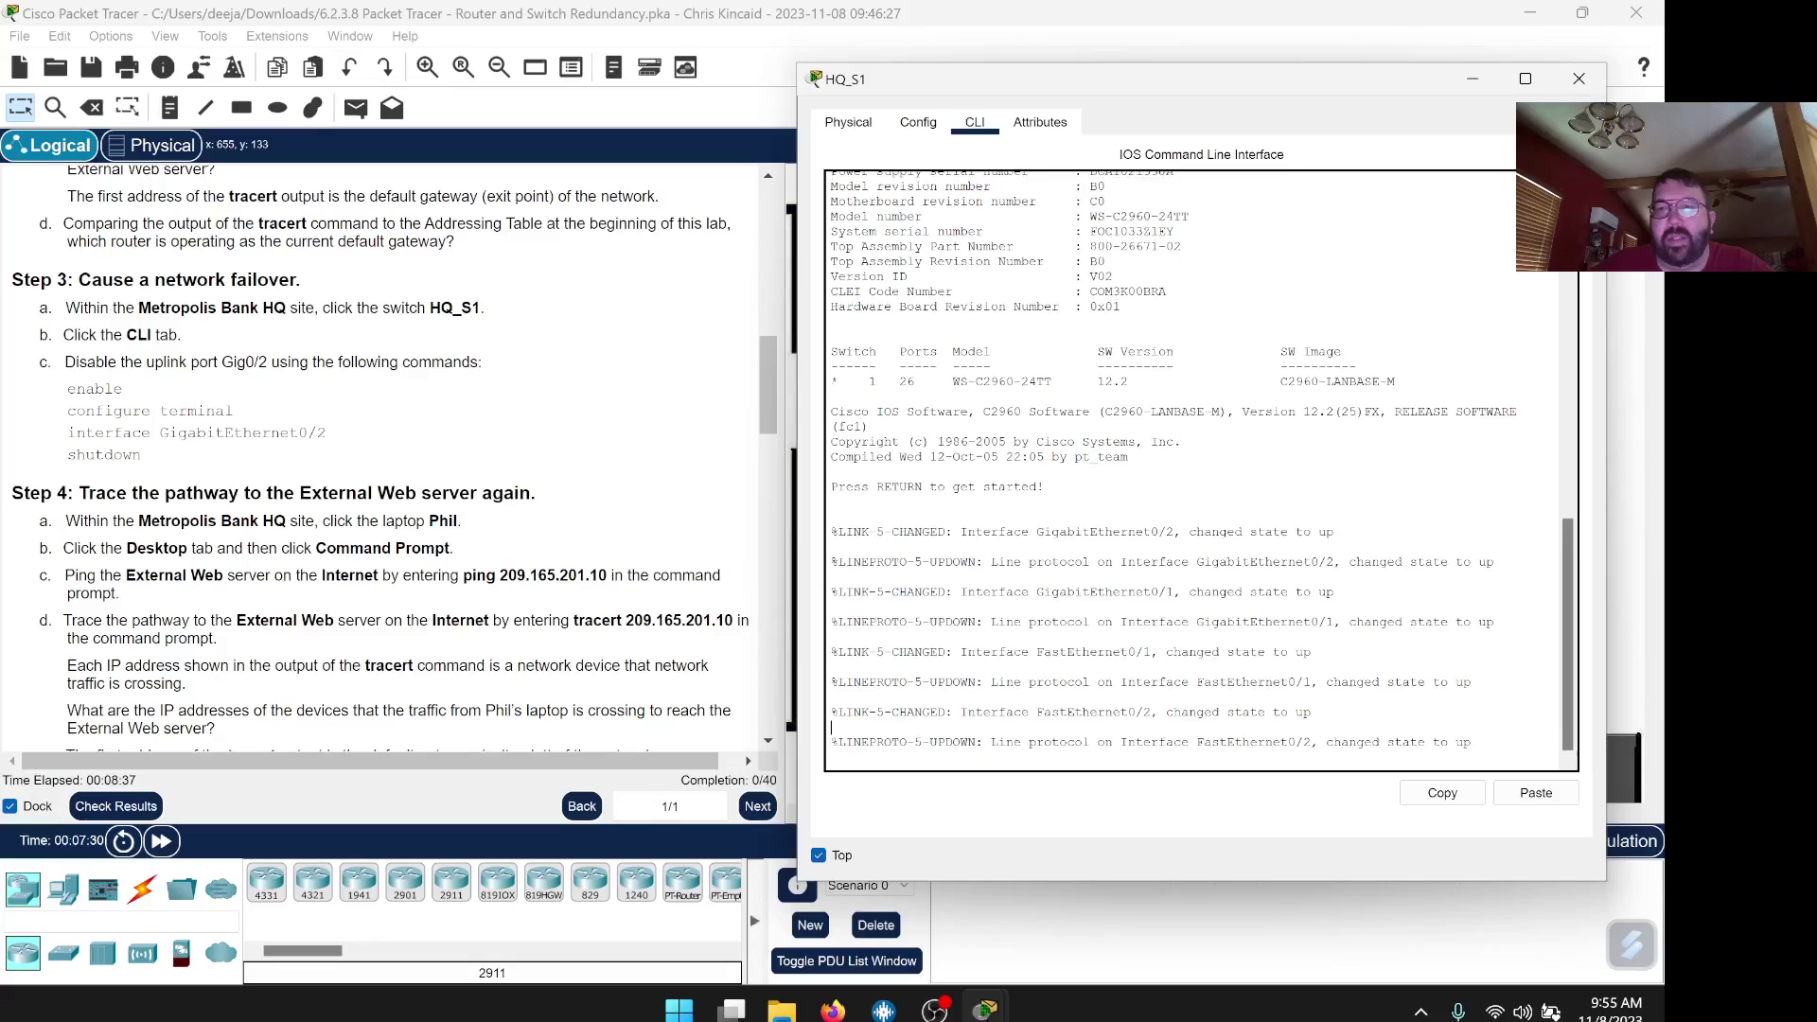
# Start the HQ_S1 console session to bring up its user-mode prompt.
pyautogui.press('Return')
pyautogui.press('Return')
pyautogui.press('Return')
pyautogui.press('Return')
pyautogui.press('Return')
pyautogui.press('Return')
pyautogui.press('Return')
pyautogui.press('Return')
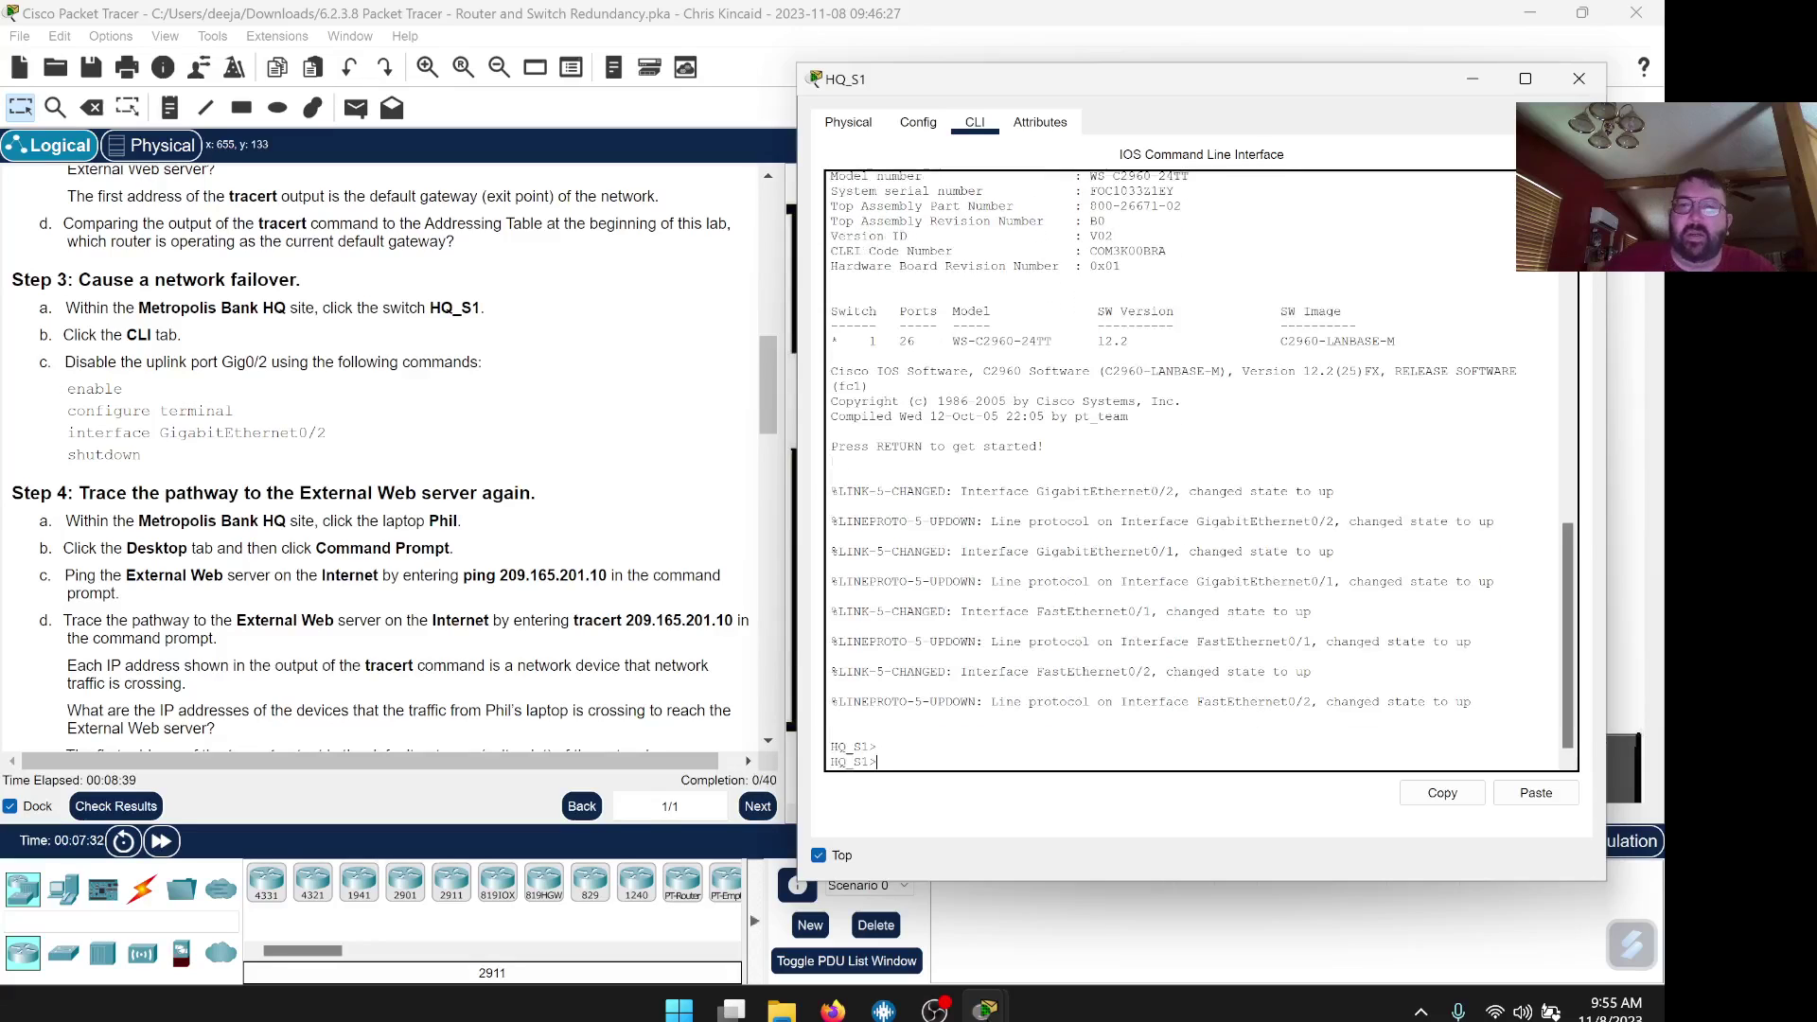
pyautogui.press('Return')
pyautogui.press('Return')
pyautogui.press('Return')
pyautogui.press('Return')
pyautogui.press('Return')
pyautogui.press('Return')
pyautogui.press('Return')
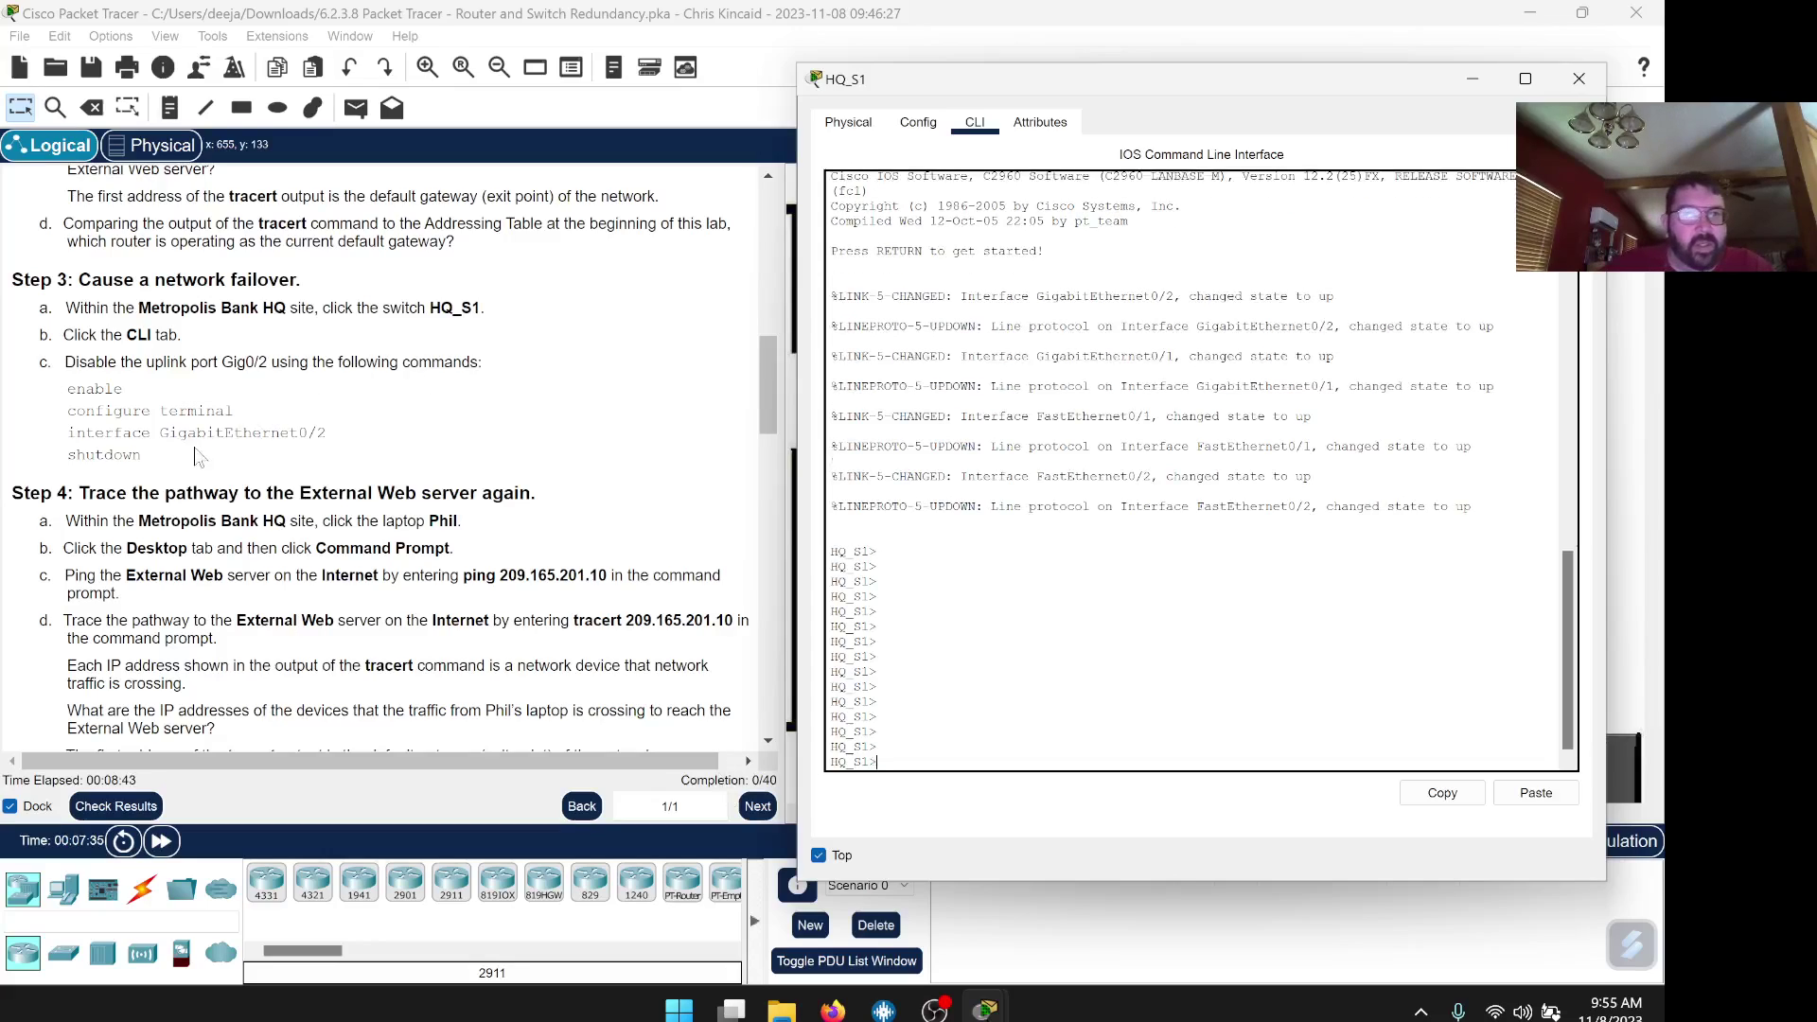
# Copy the four Step 3 commands and run them in the HQ_S1 console to shut down interface GigabitEthernet0/2.
pyautogui.moveTo(143, 457); pyautogui.dragTo(135, 456)
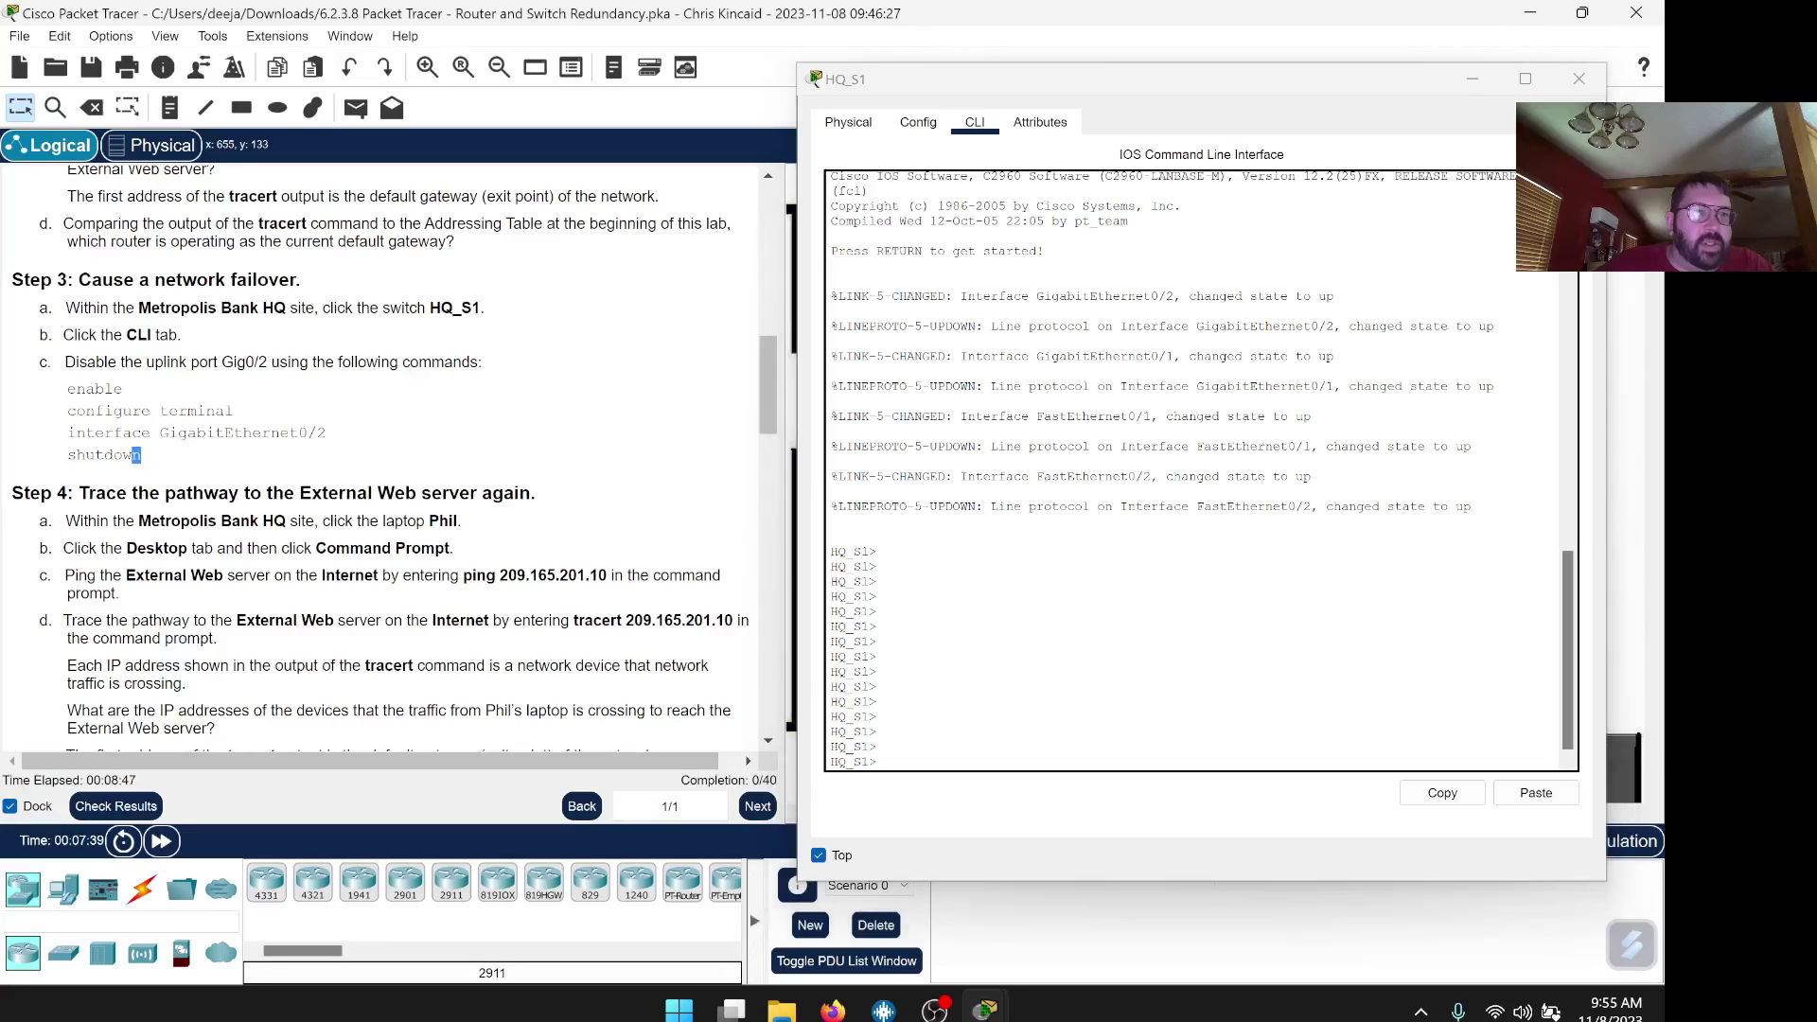
pyautogui.moveTo(136, 456); pyautogui.dragTo(66, 389)
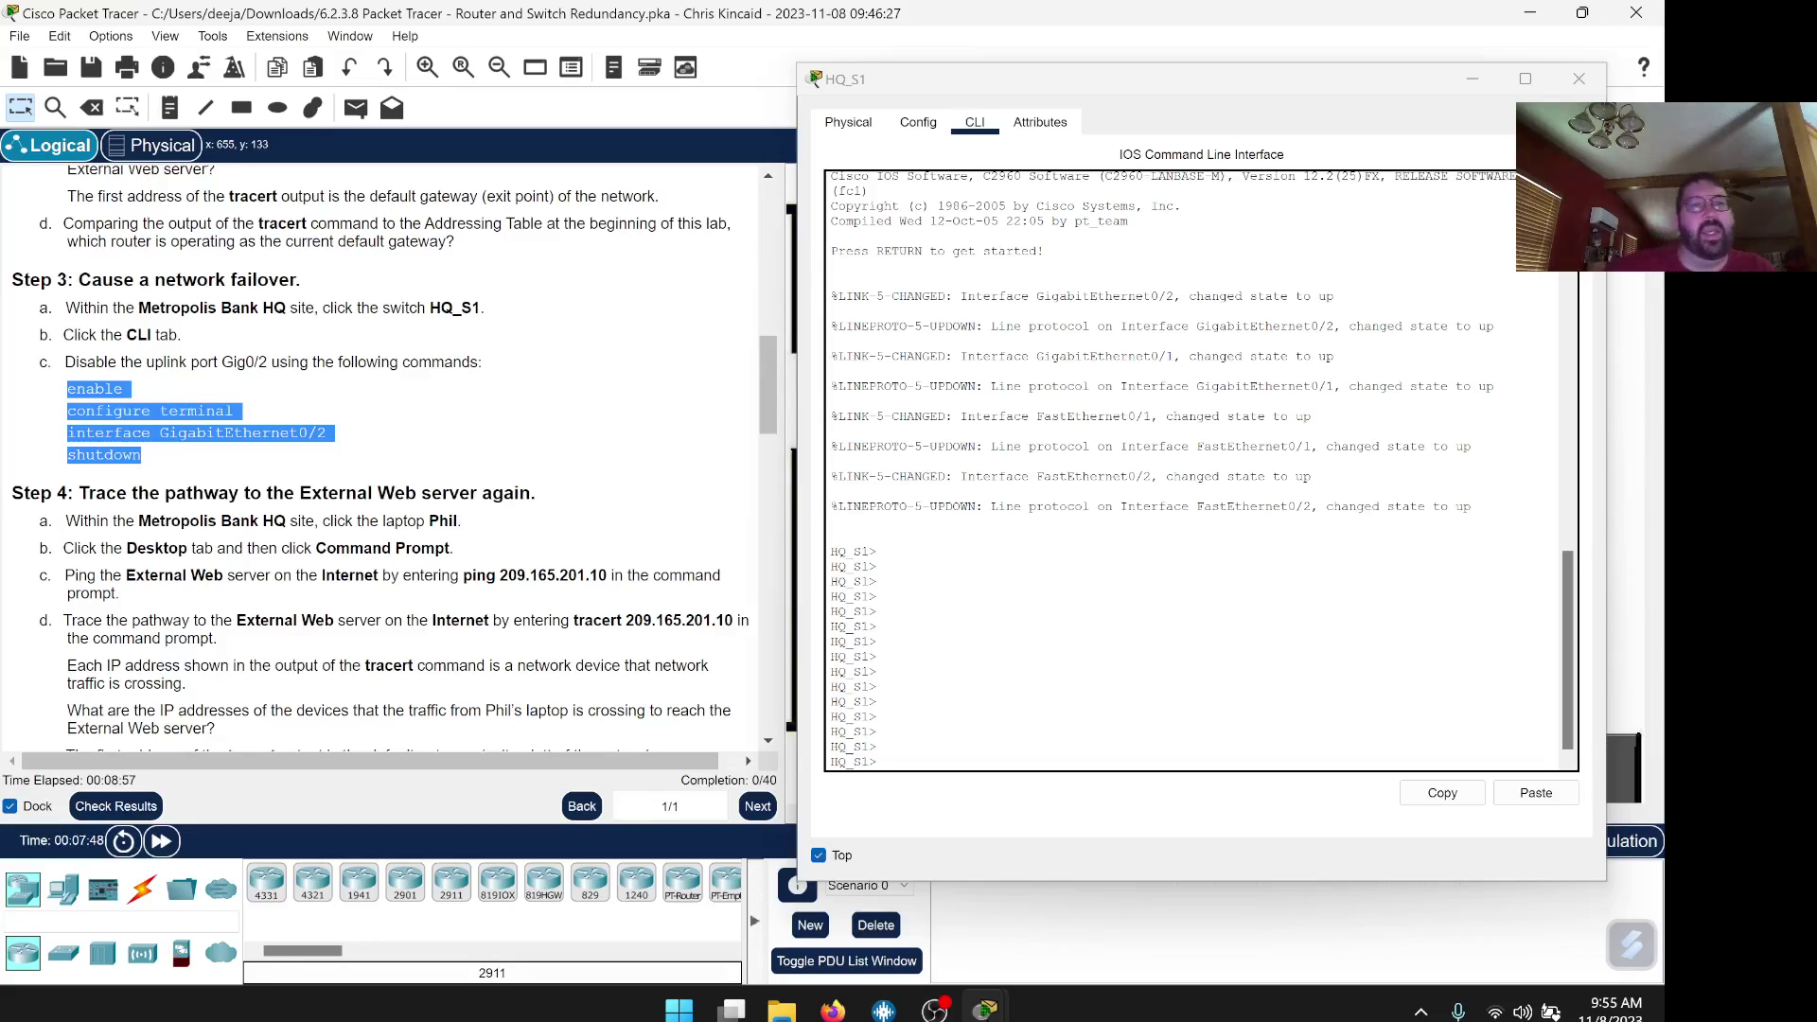
pyautogui.rightClick(107, 388)
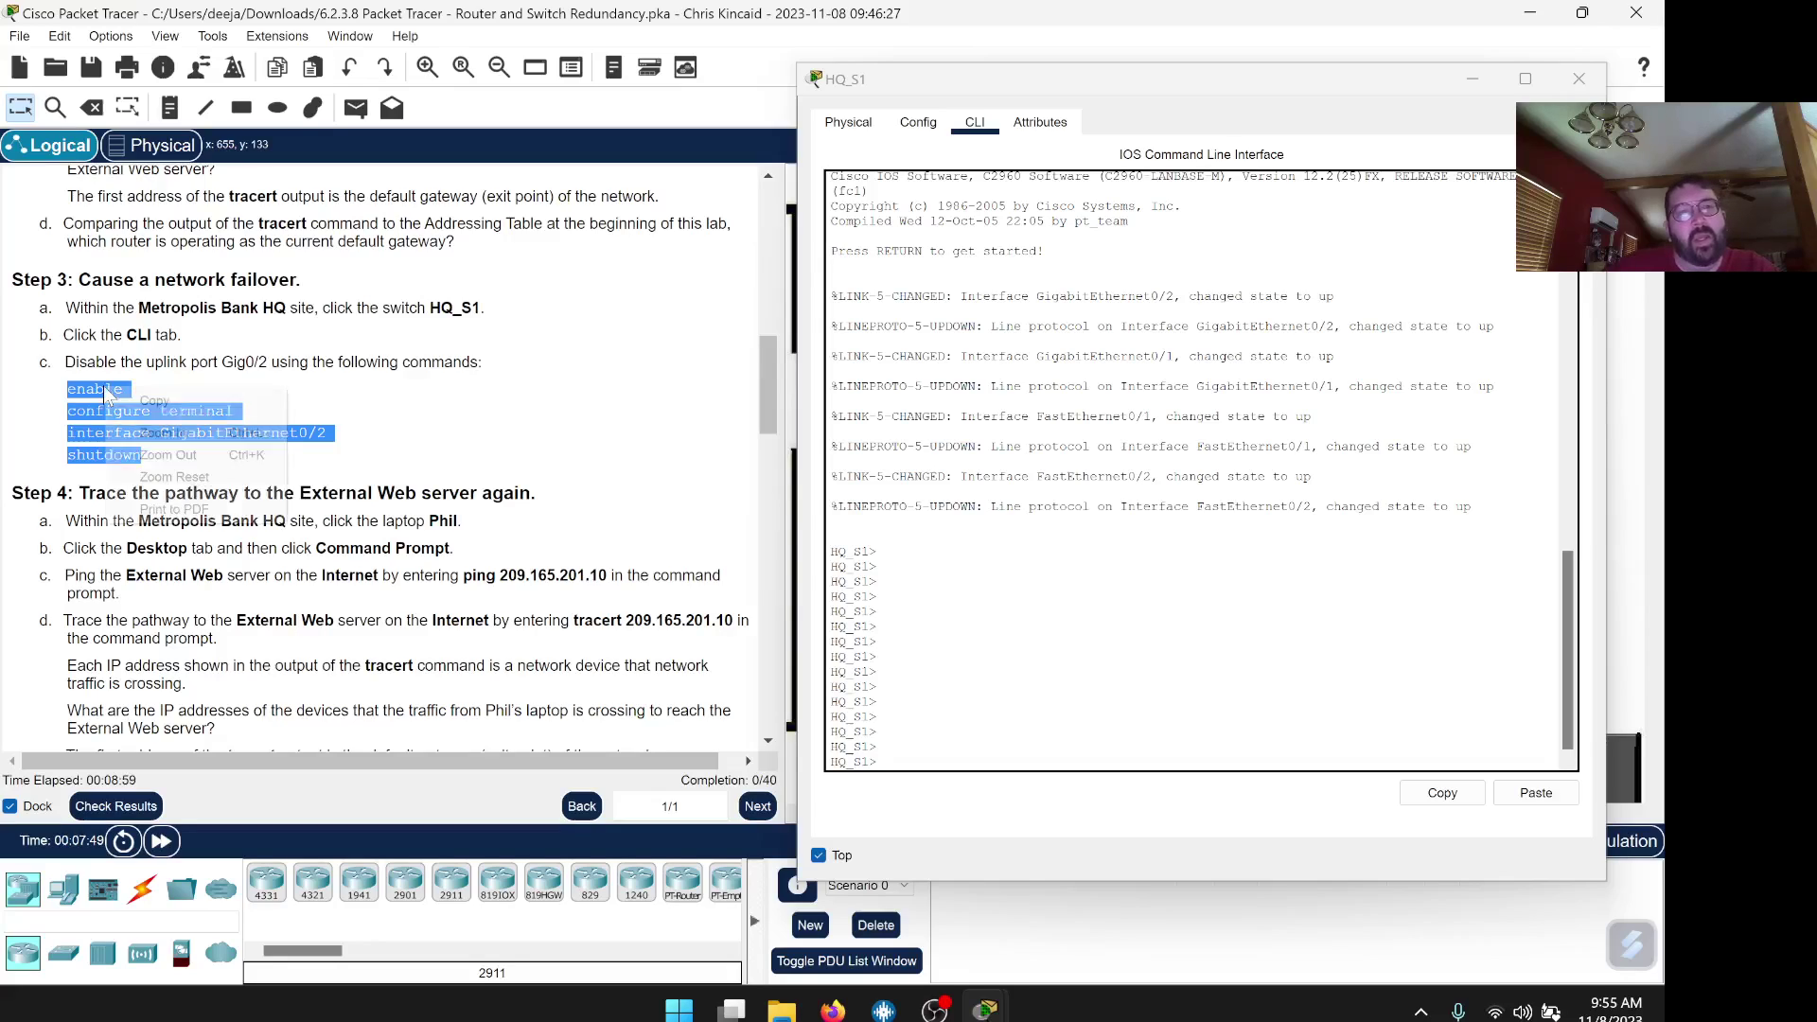
pyautogui.click(152, 401)
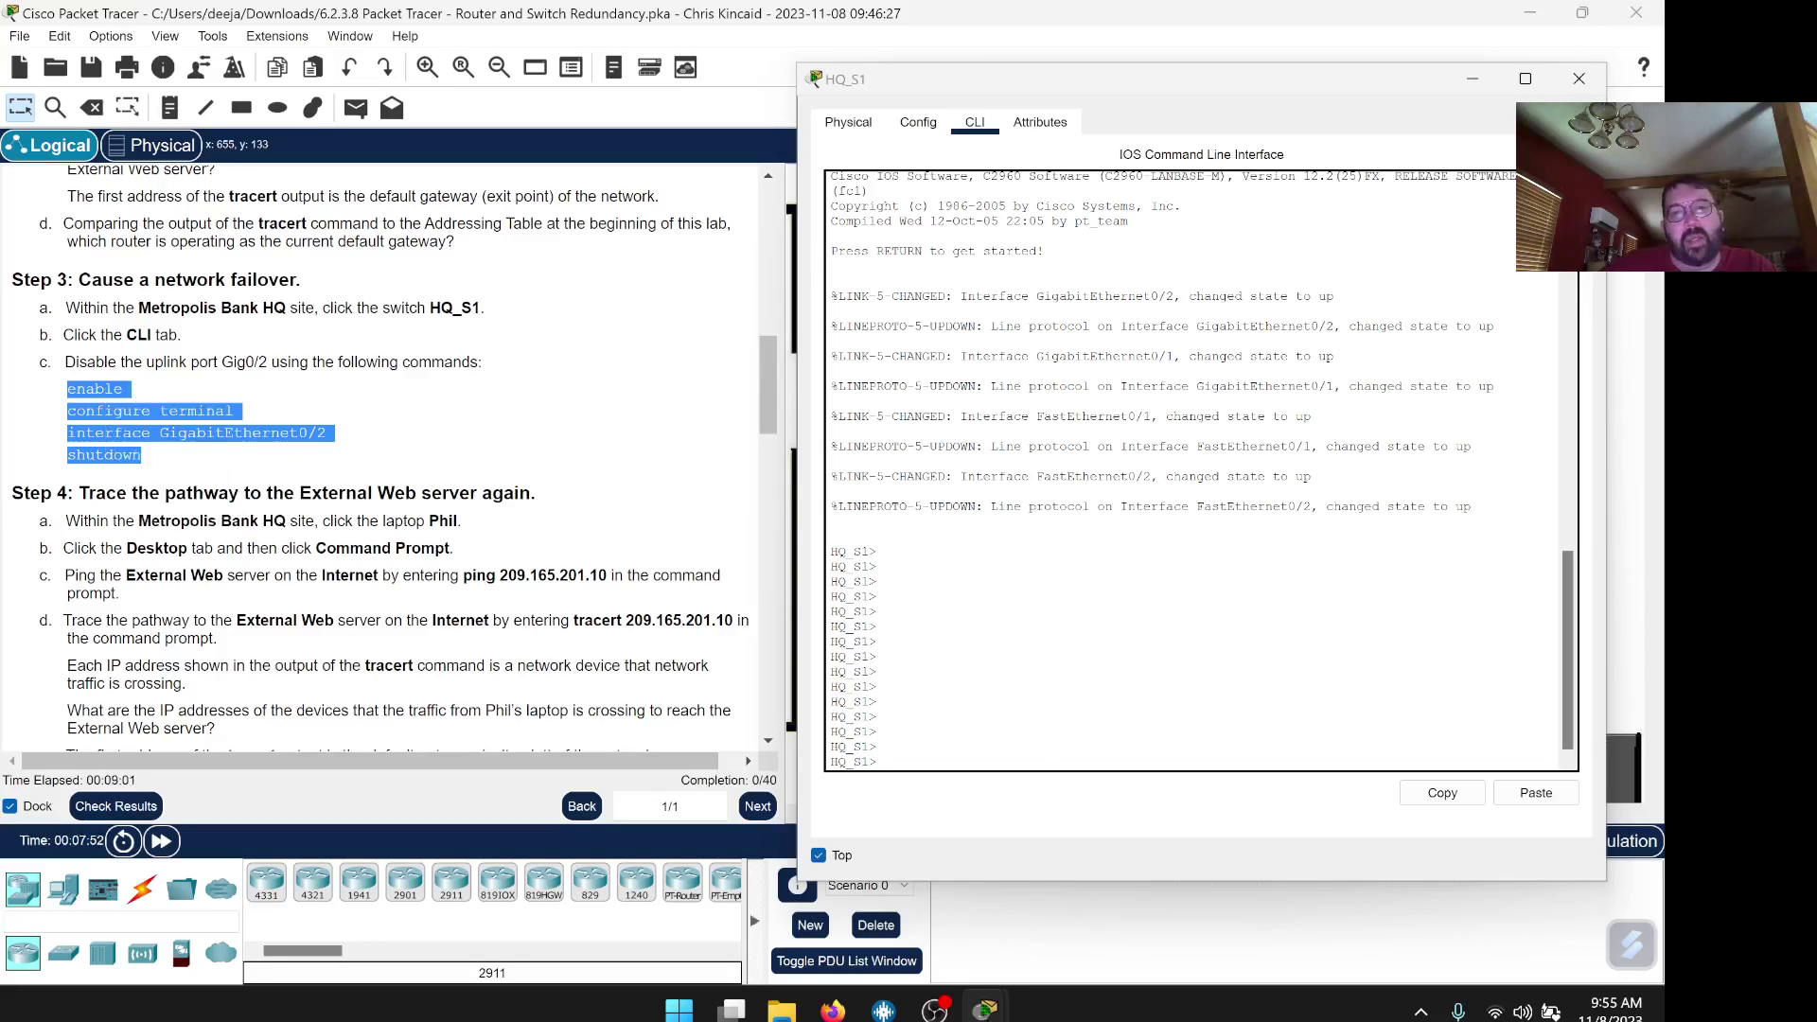
pyautogui.click(880, 762)
pyautogui.rightClick(883, 763)
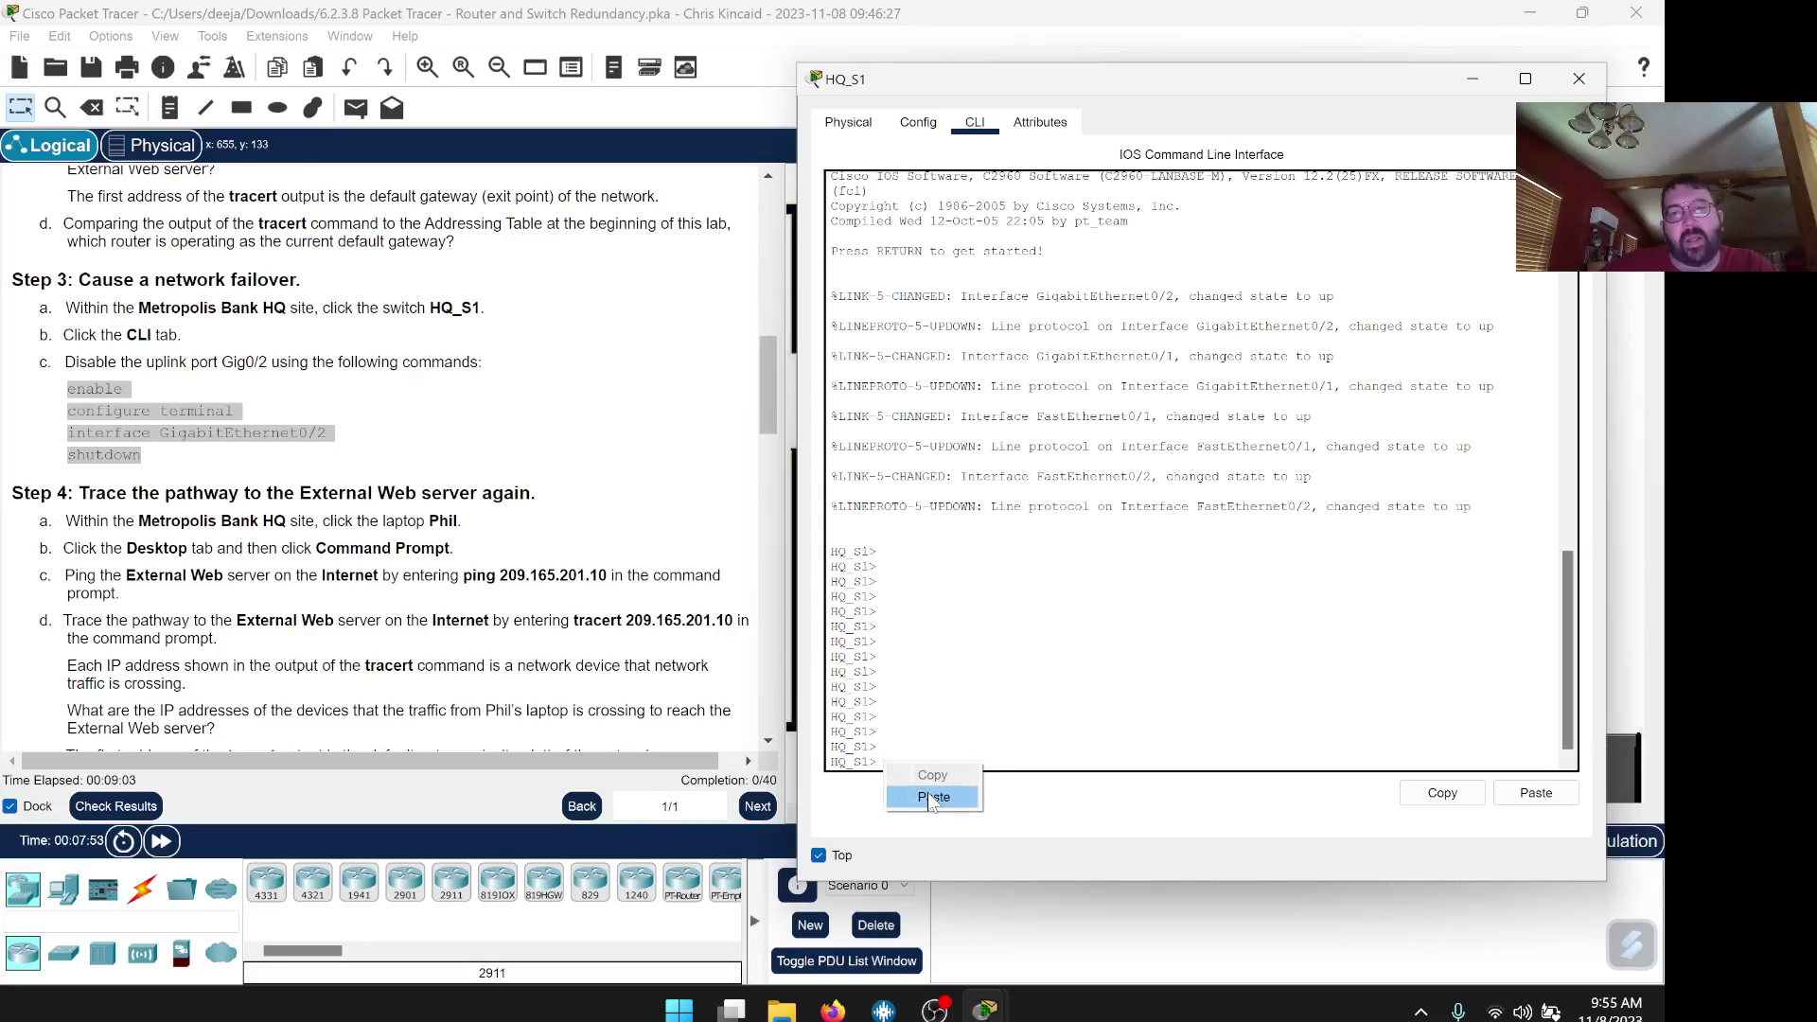
pyautogui.click(927, 792)
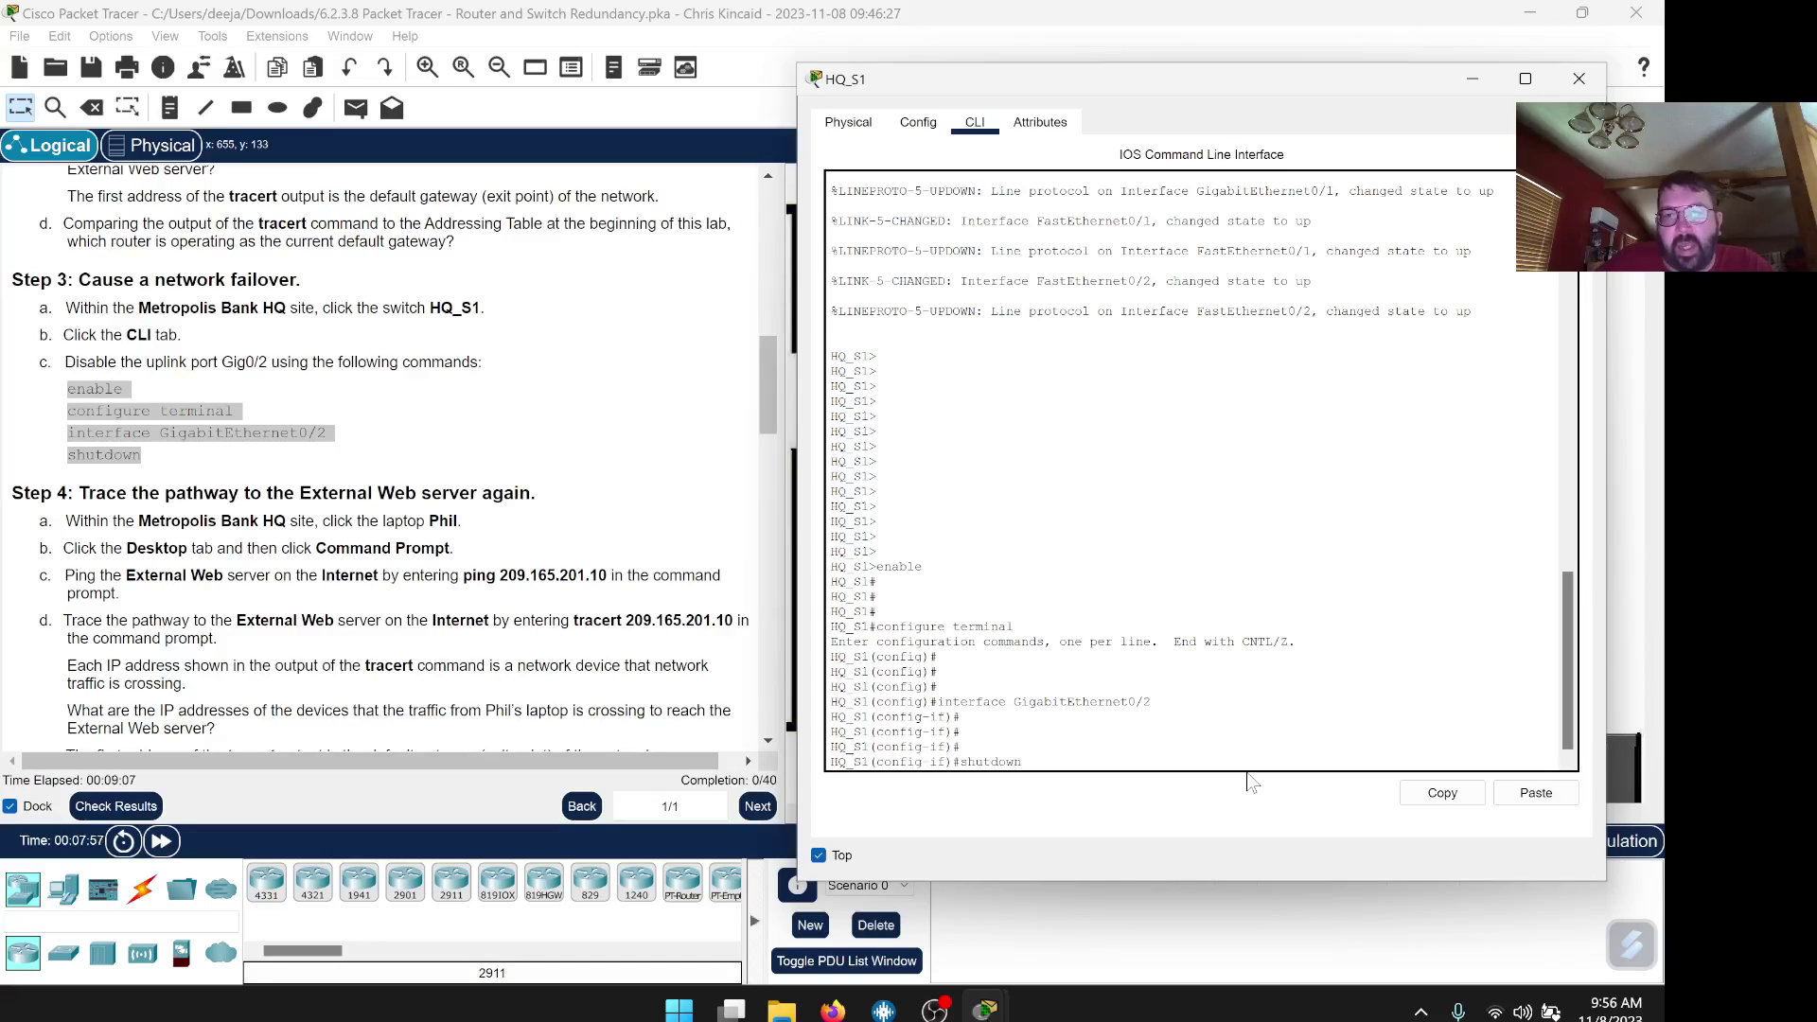
pyautogui.press('Return')
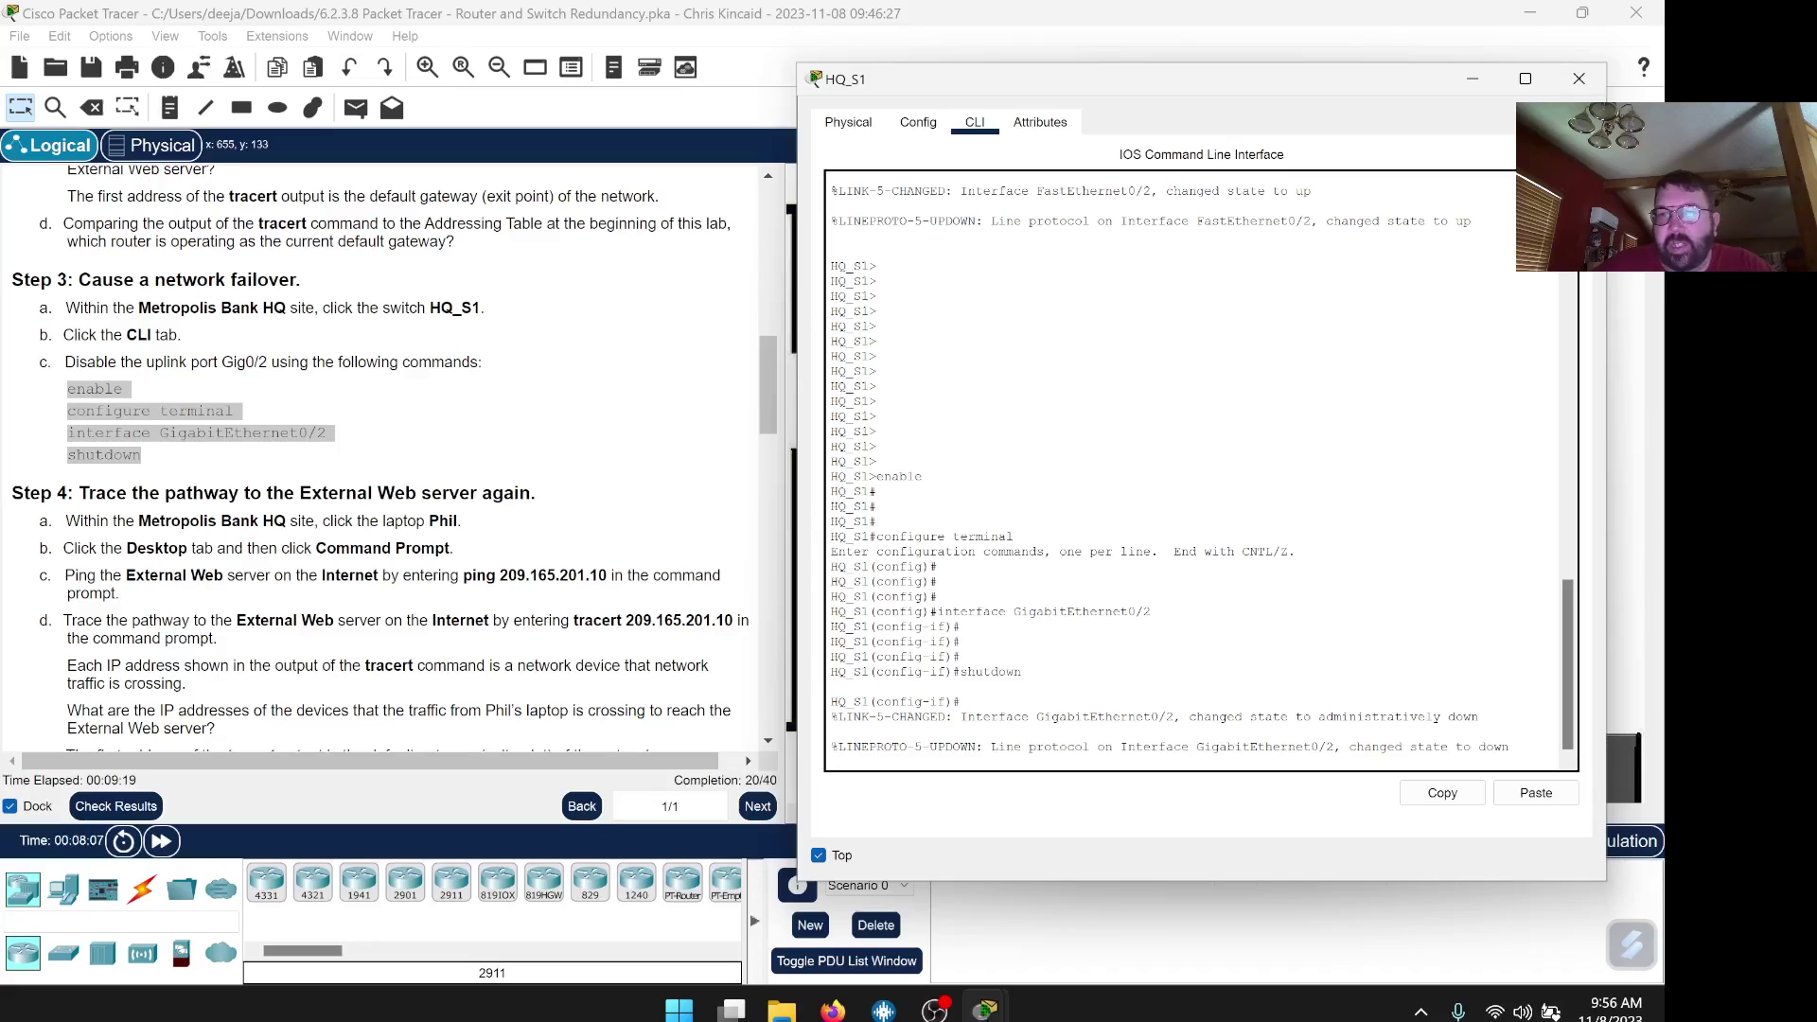
pyautogui.moveTo(1510, 746); pyautogui.dragTo(831, 733)
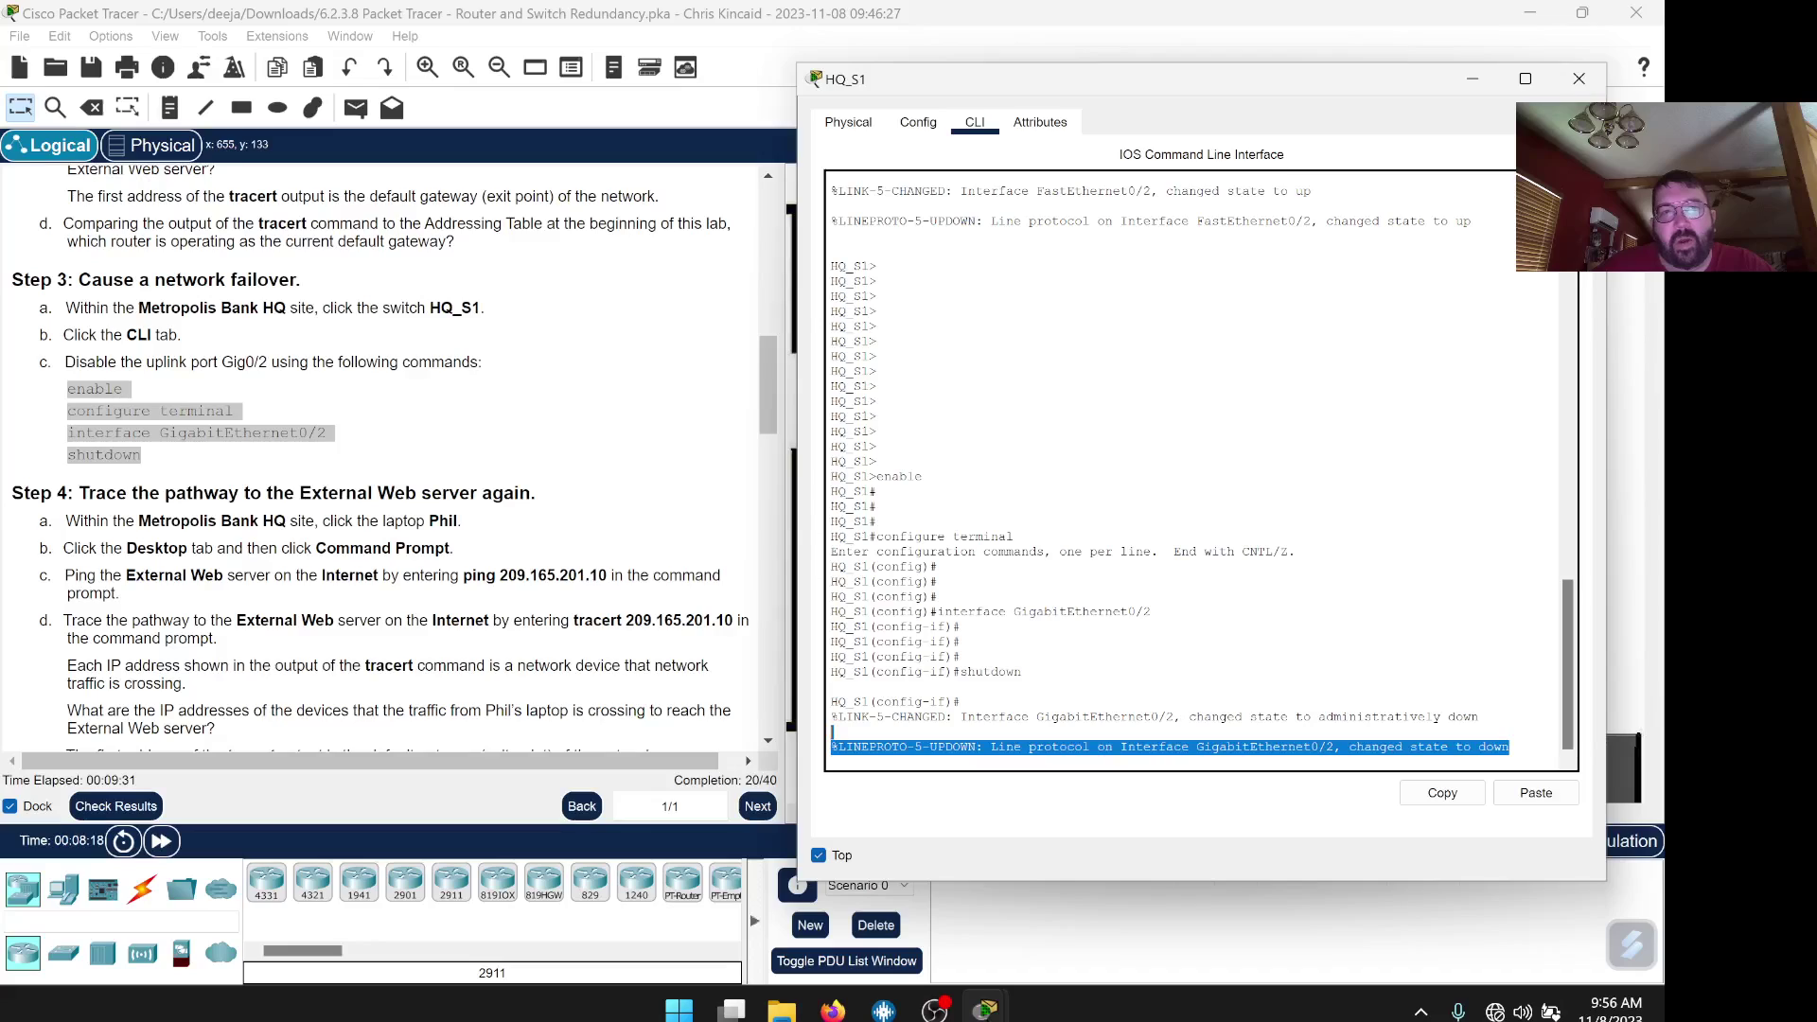
pyautogui.click(125, 393)
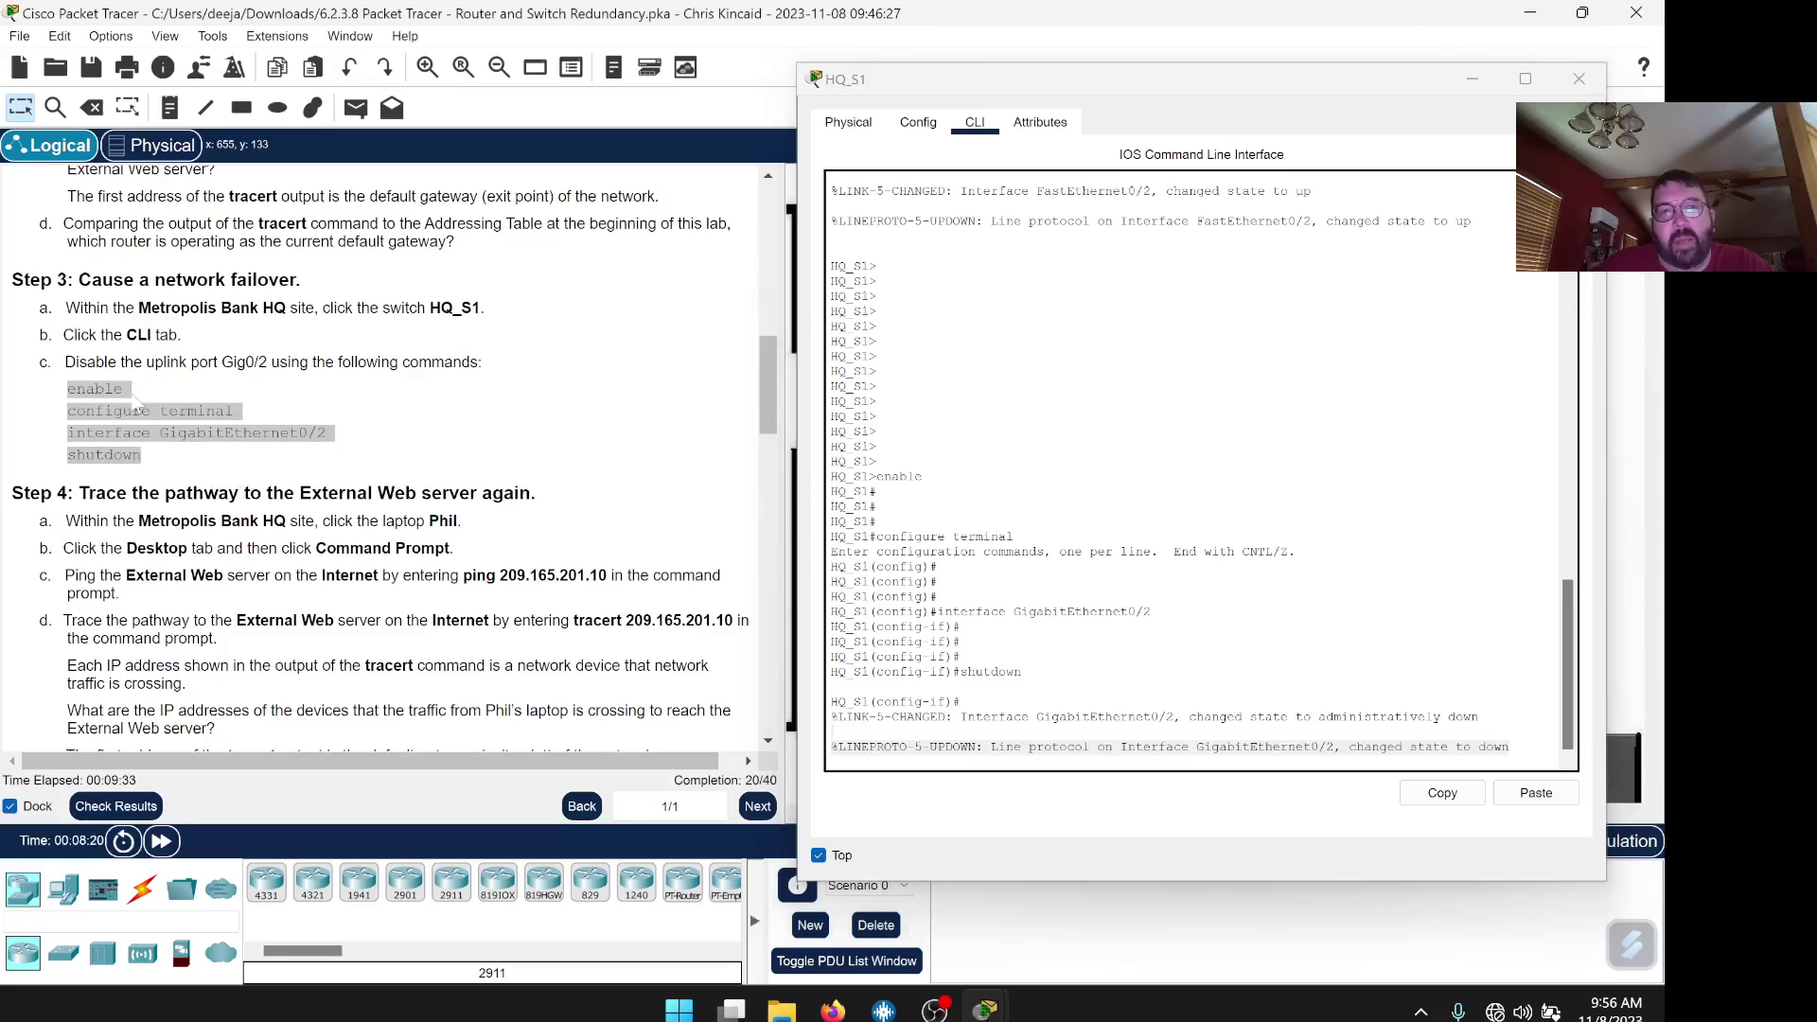
pyautogui.doubleClick(94, 388)
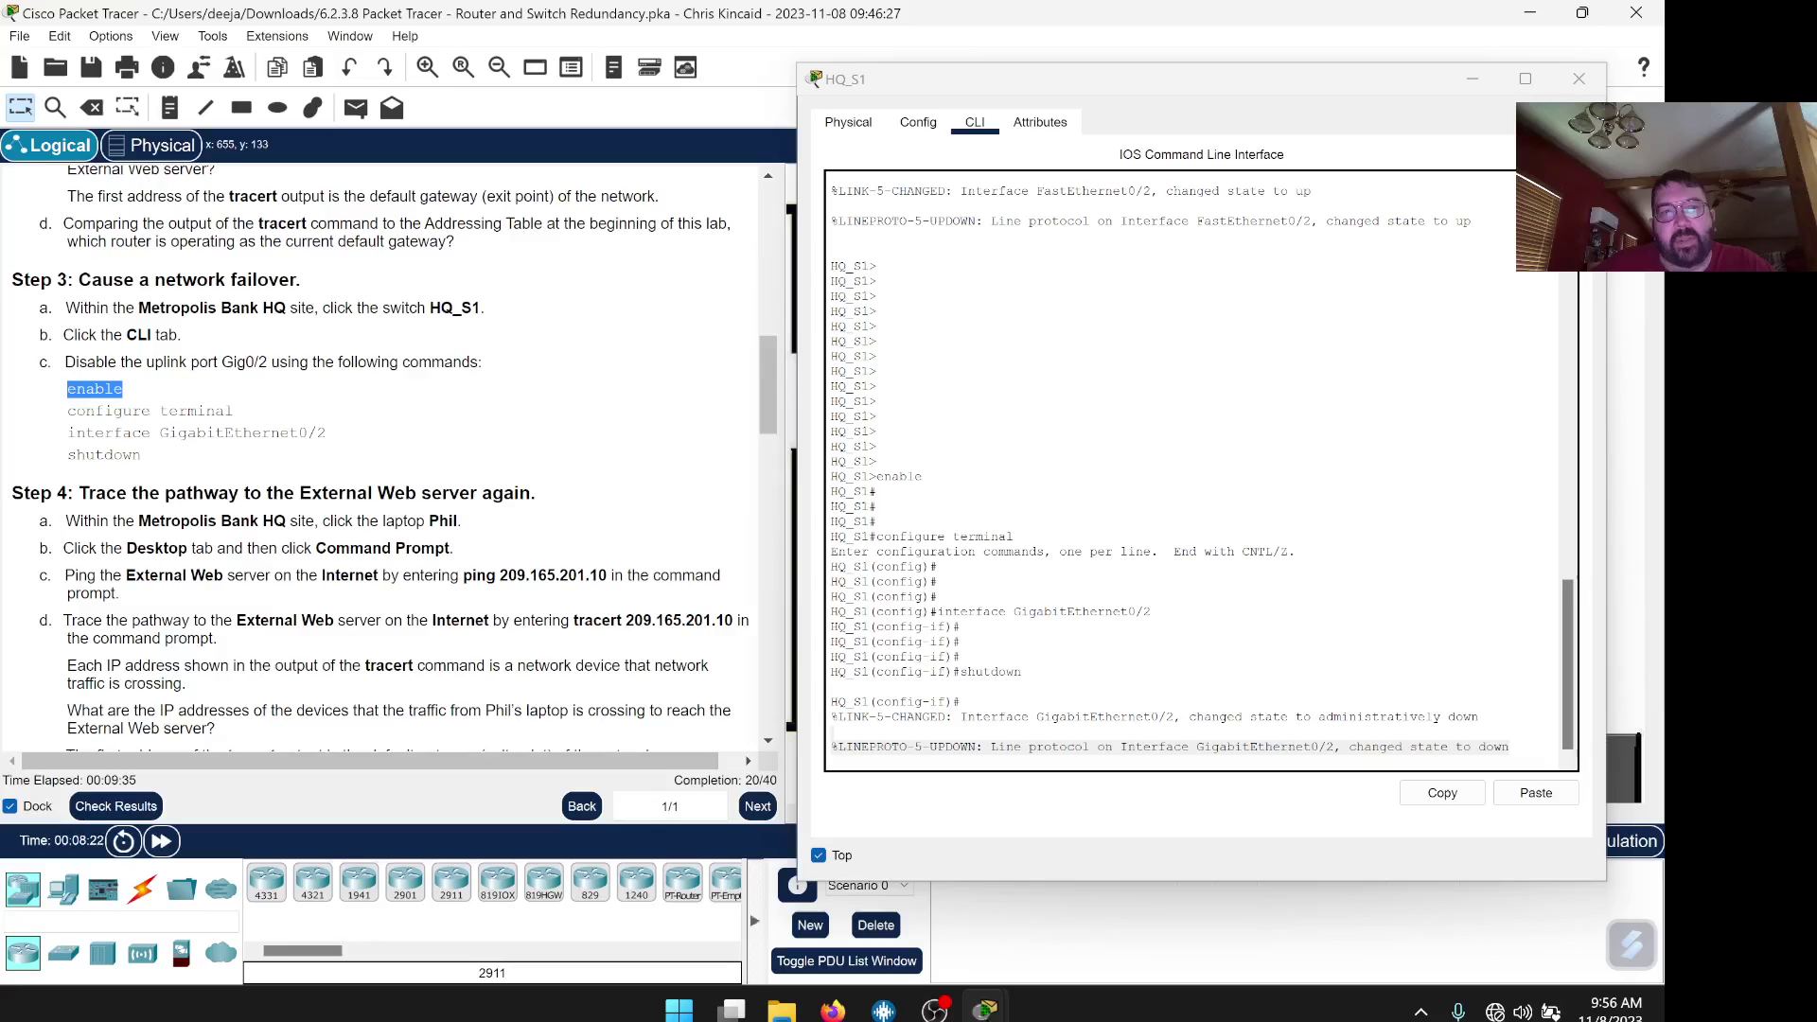
pyautogui.rightClick(121, 391)
pyautogui.click(140, 405)
pyautogui.click(193, 468)
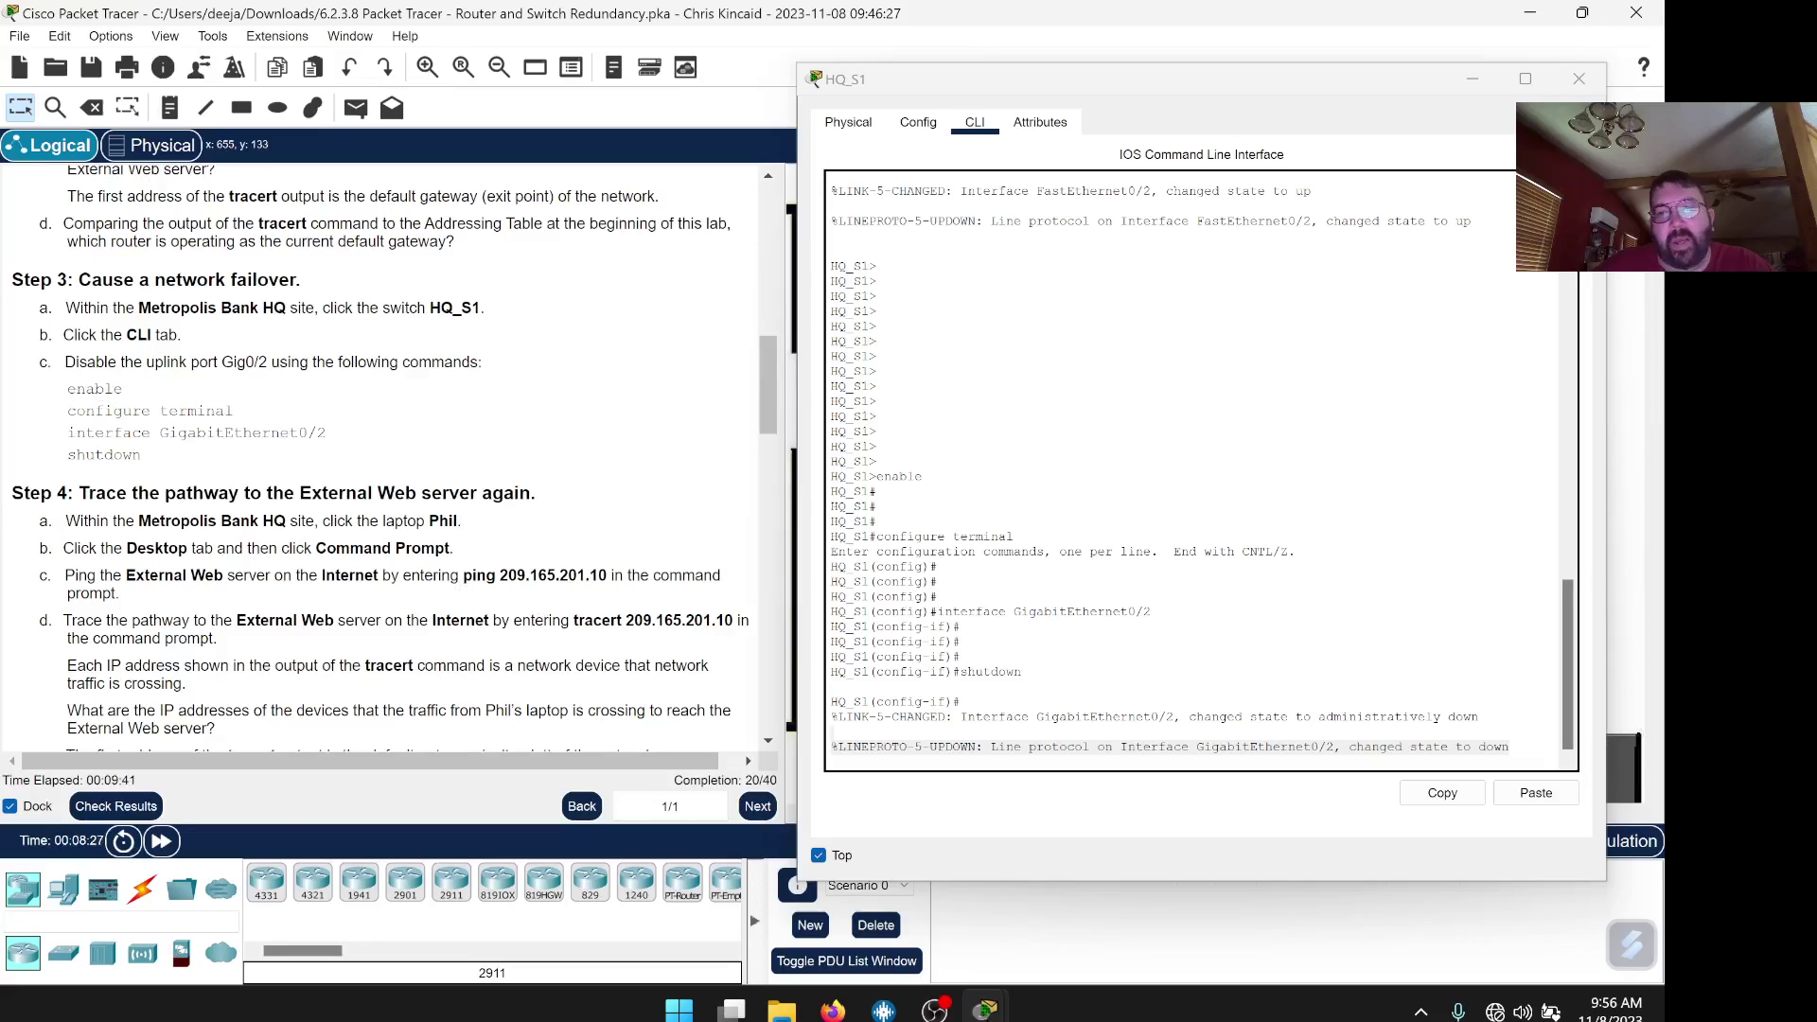
pyautogui.click(1062, 747)
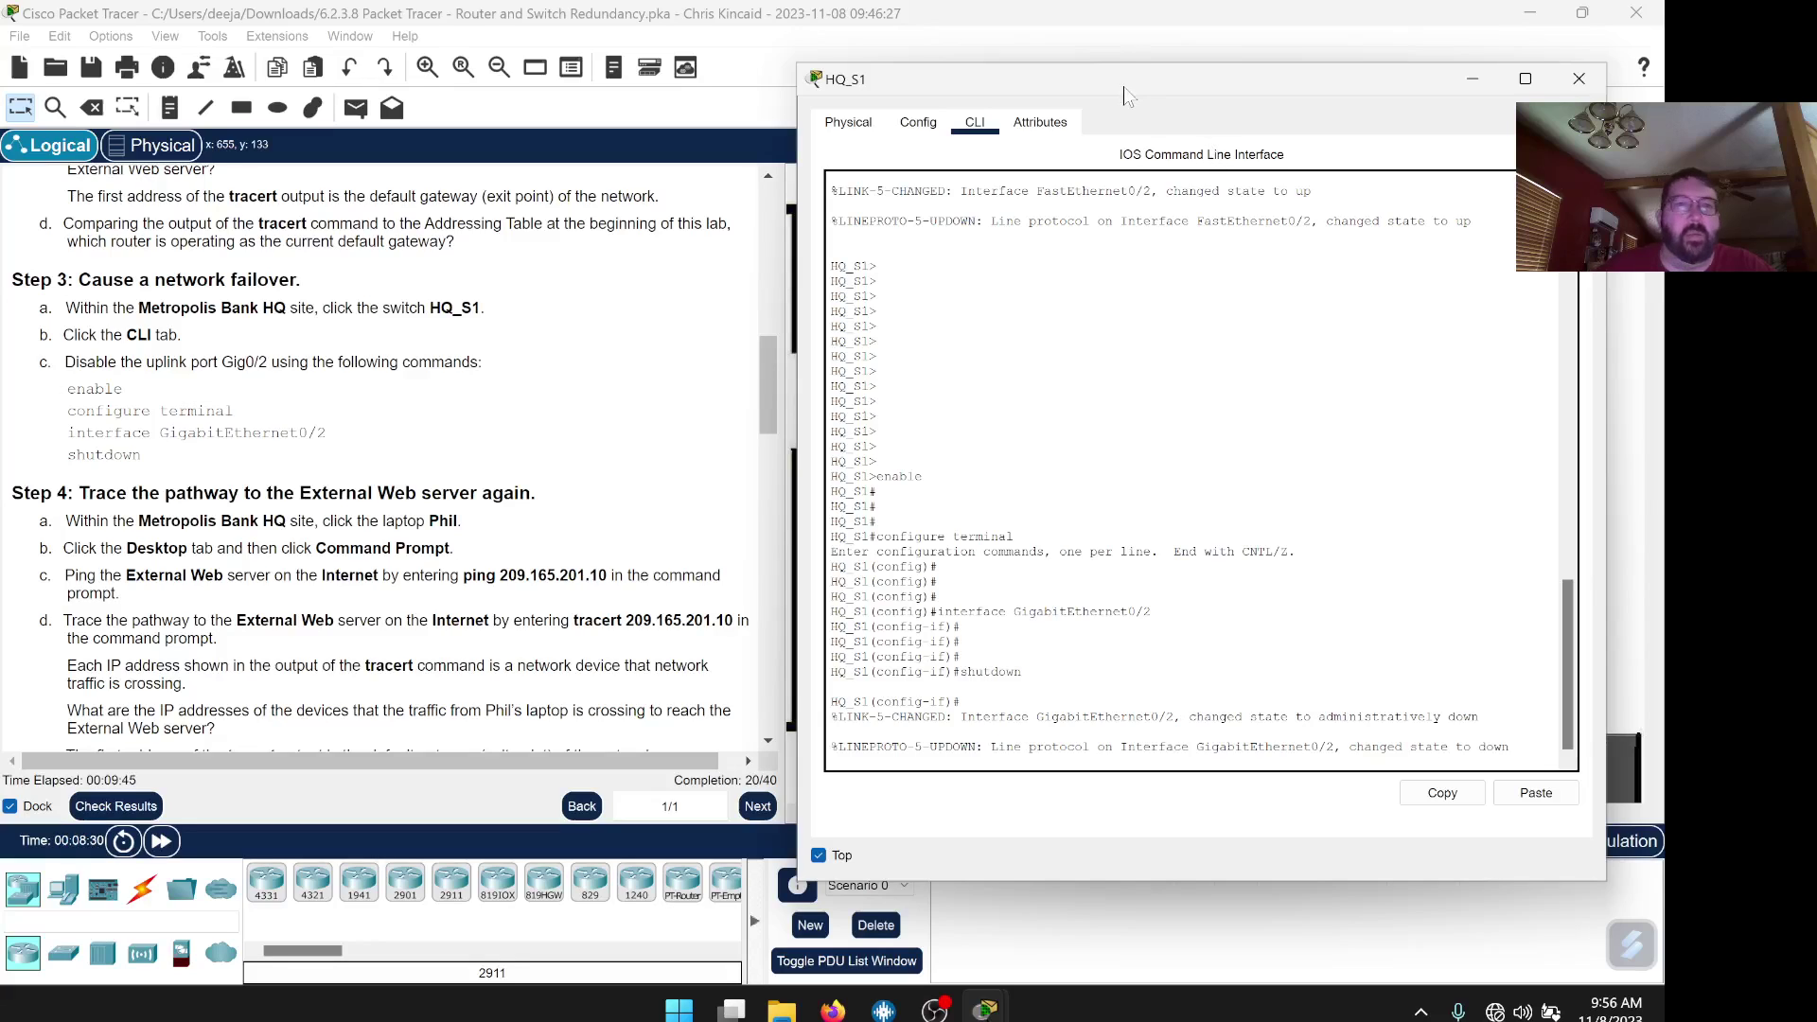
# Read the Step 4 instructions for tracing the pathway to the External Web server again.
pyautogui.scroll(-3, 508, 417)
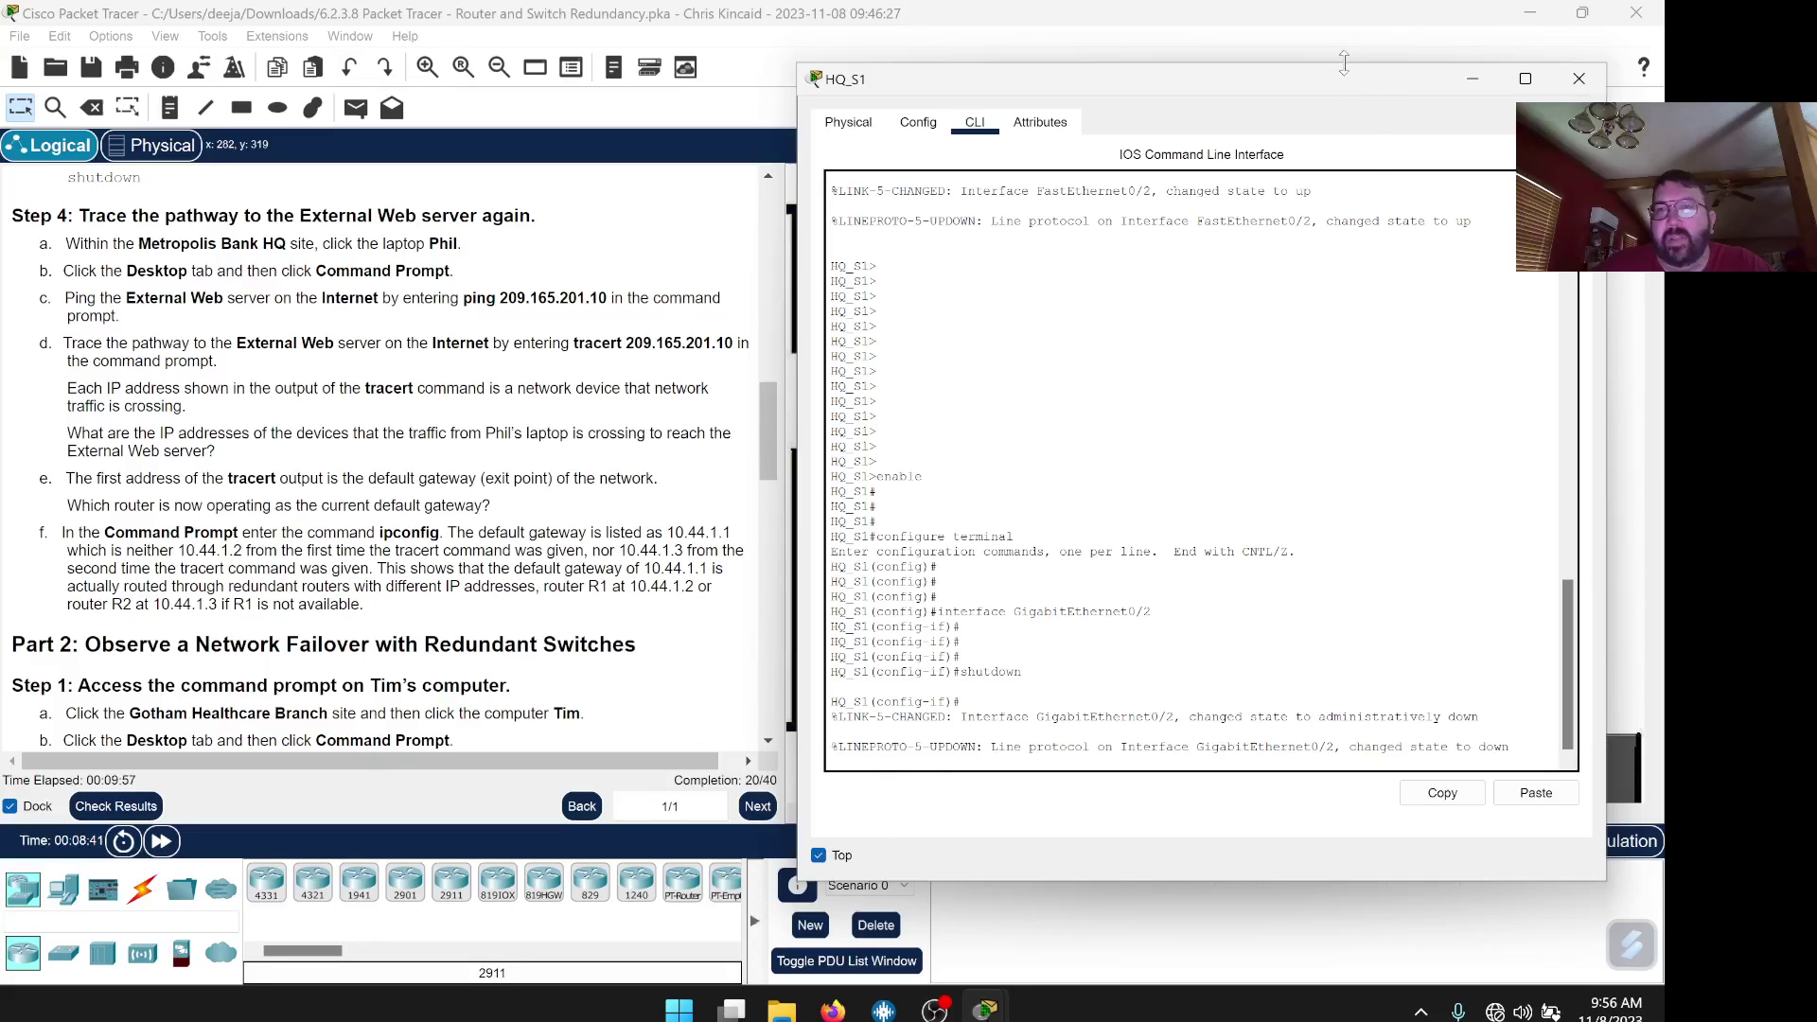
# Close the HQ_S1 window and open the Command Prompt on laptop Phil, keeping its window on top and beside the instructions.
pyautogui.click(1576, 80)
pyautogui.click(923, 305)
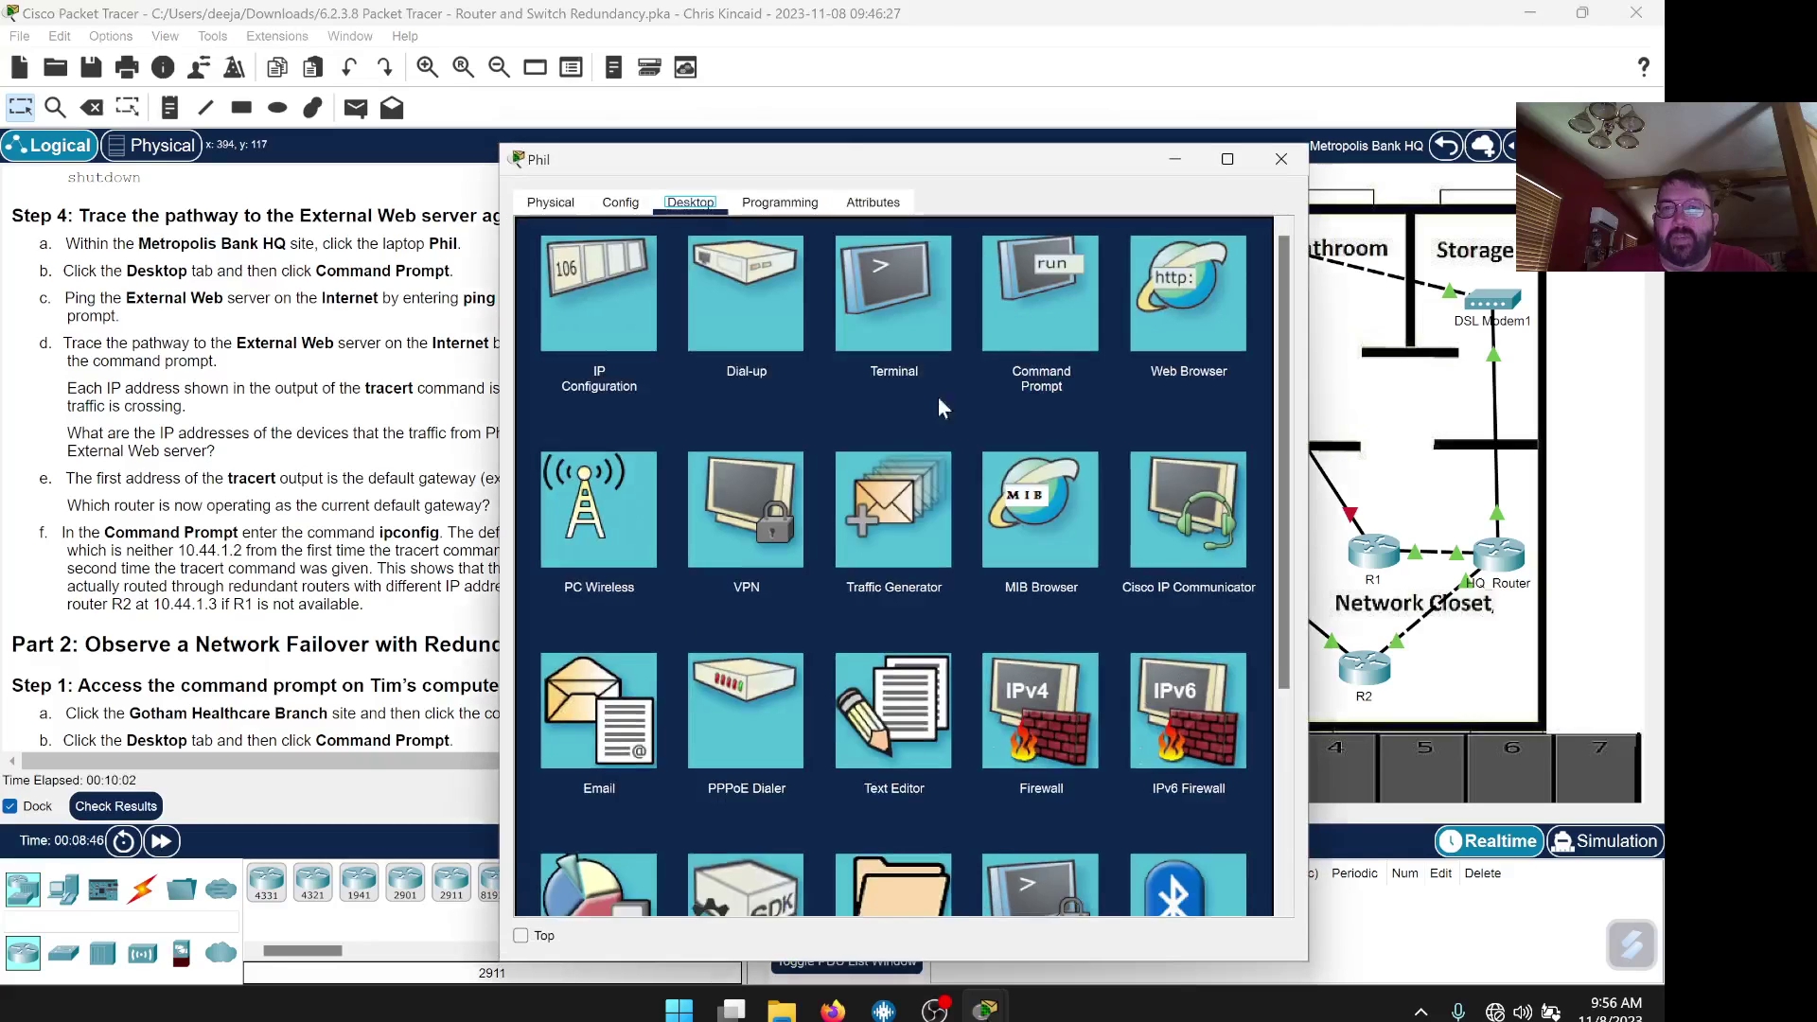
pyautogui.click(939, 399)
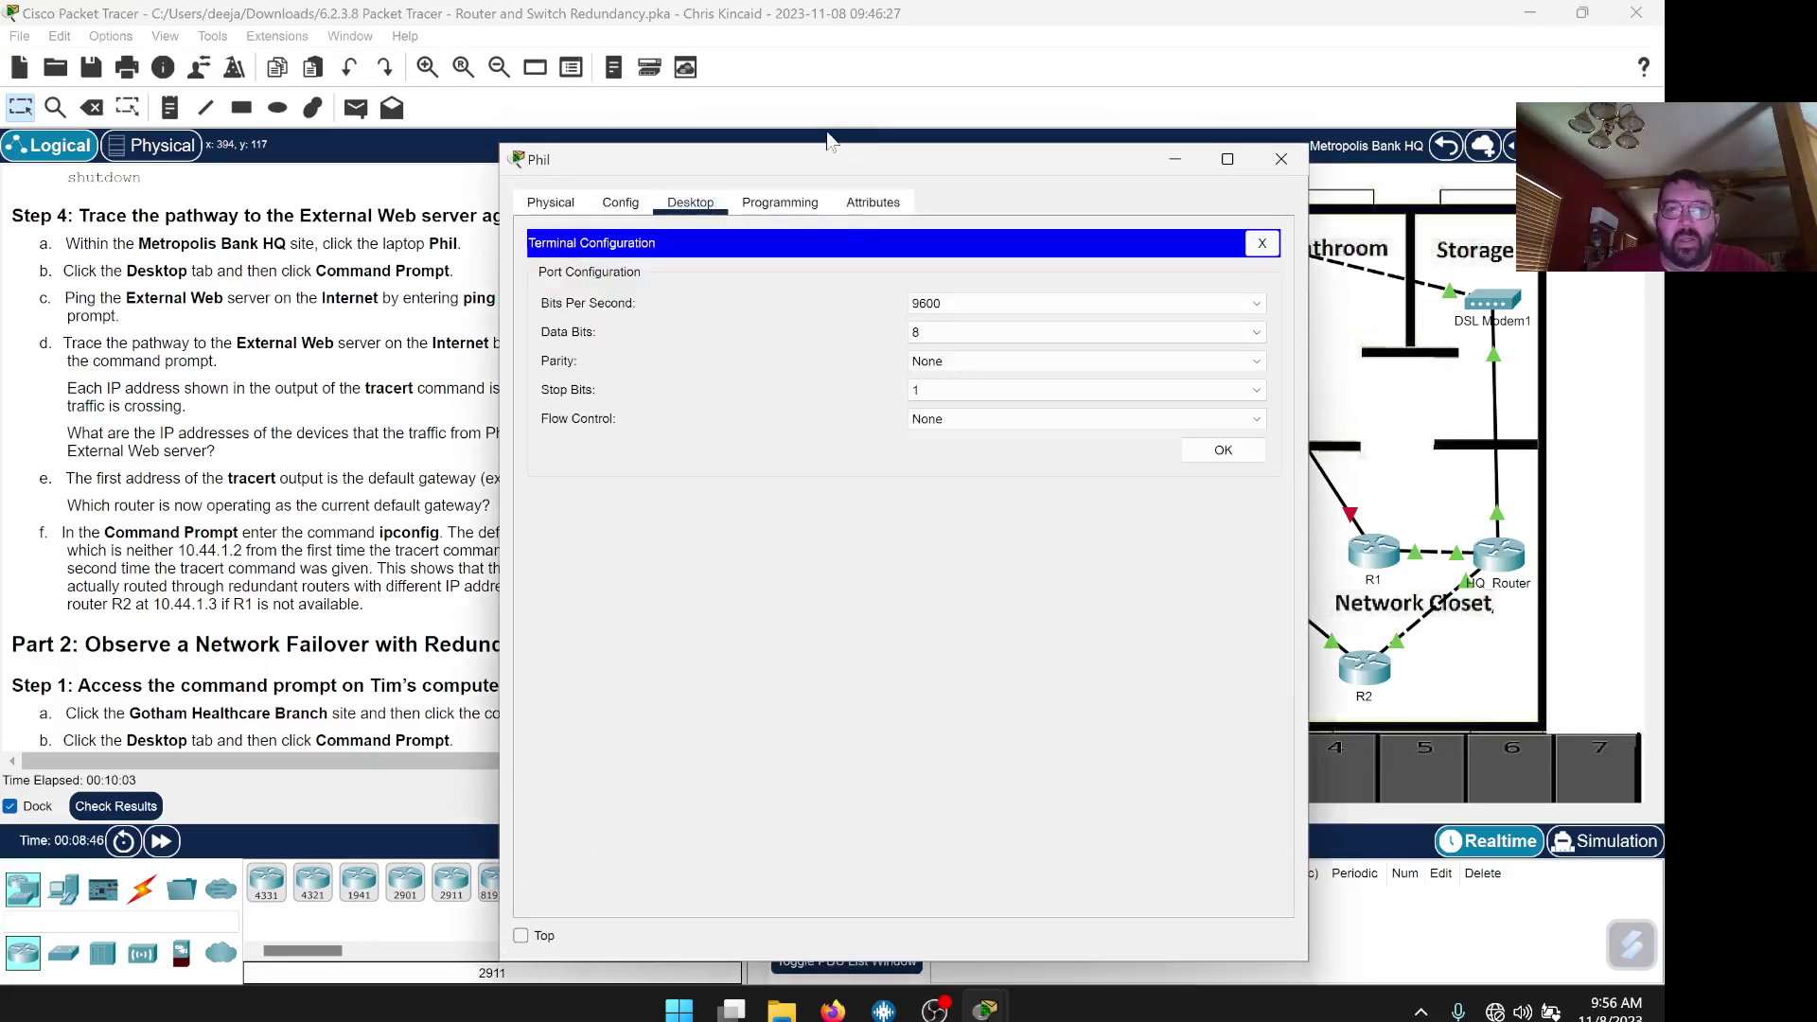
pyautogui.moveTo(803, 162); pyautogui.dragTo(1094, 106)
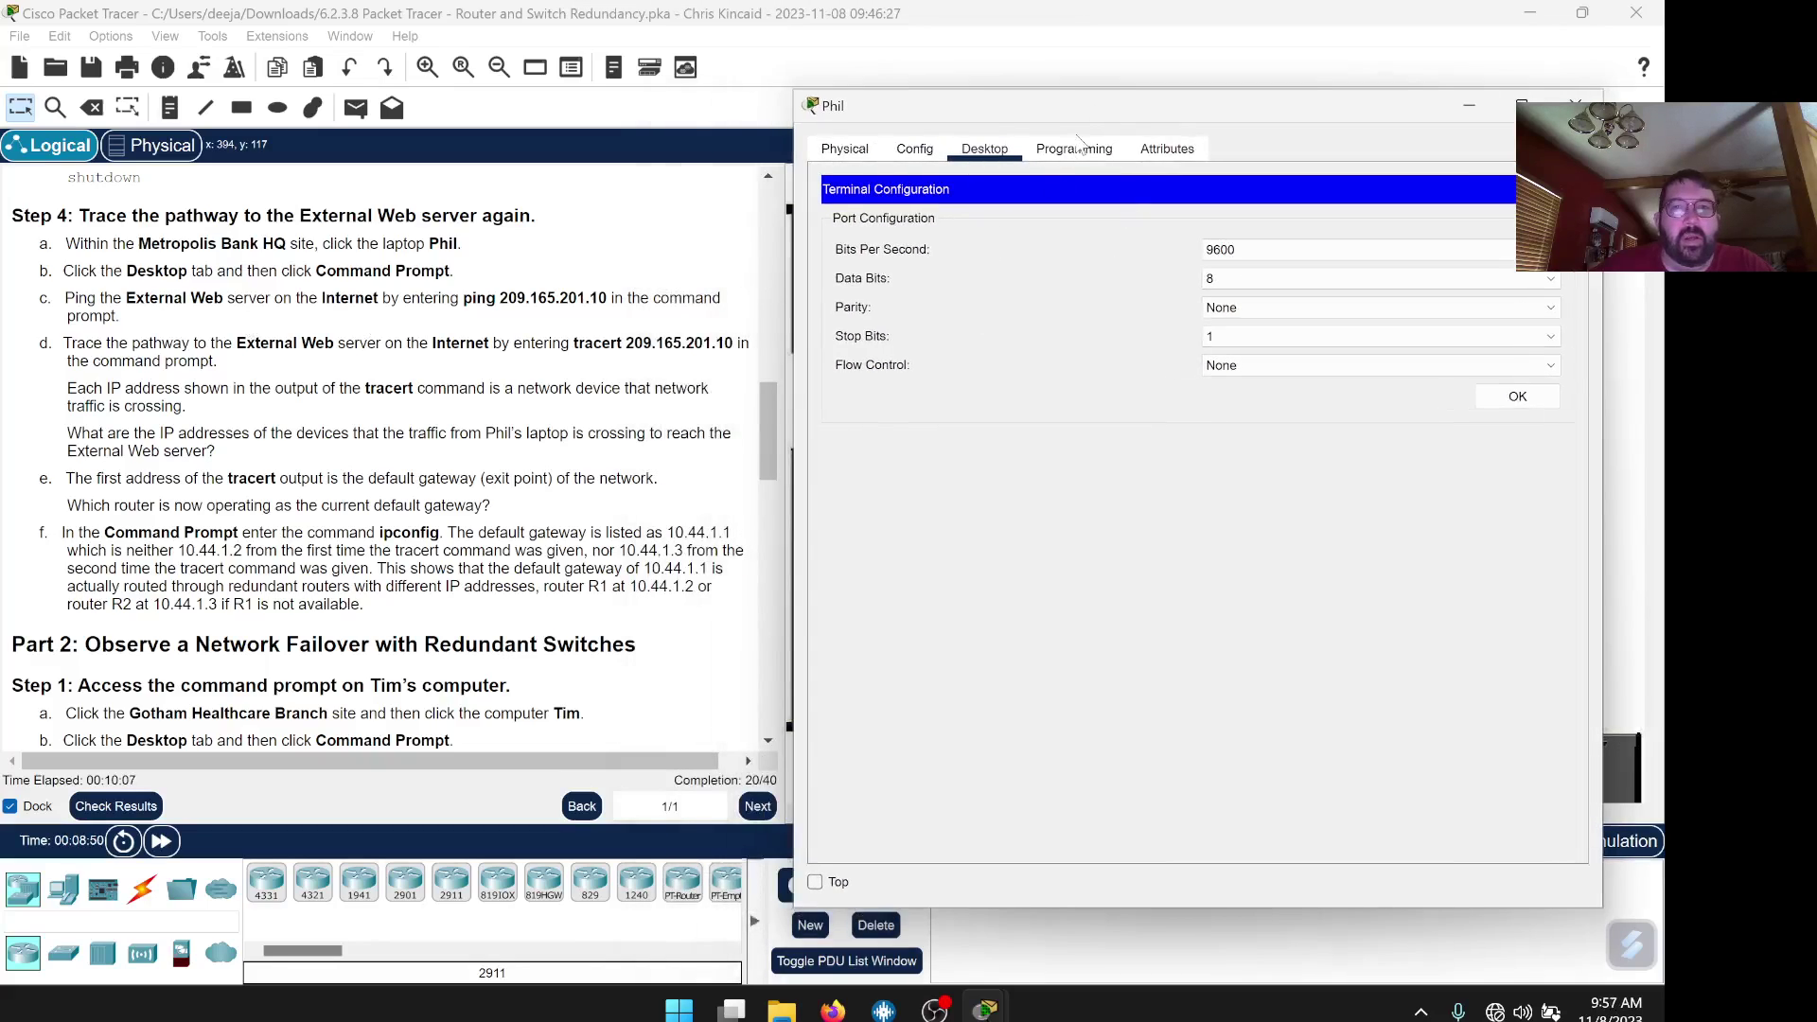
pyautogui.click(1001, 153)
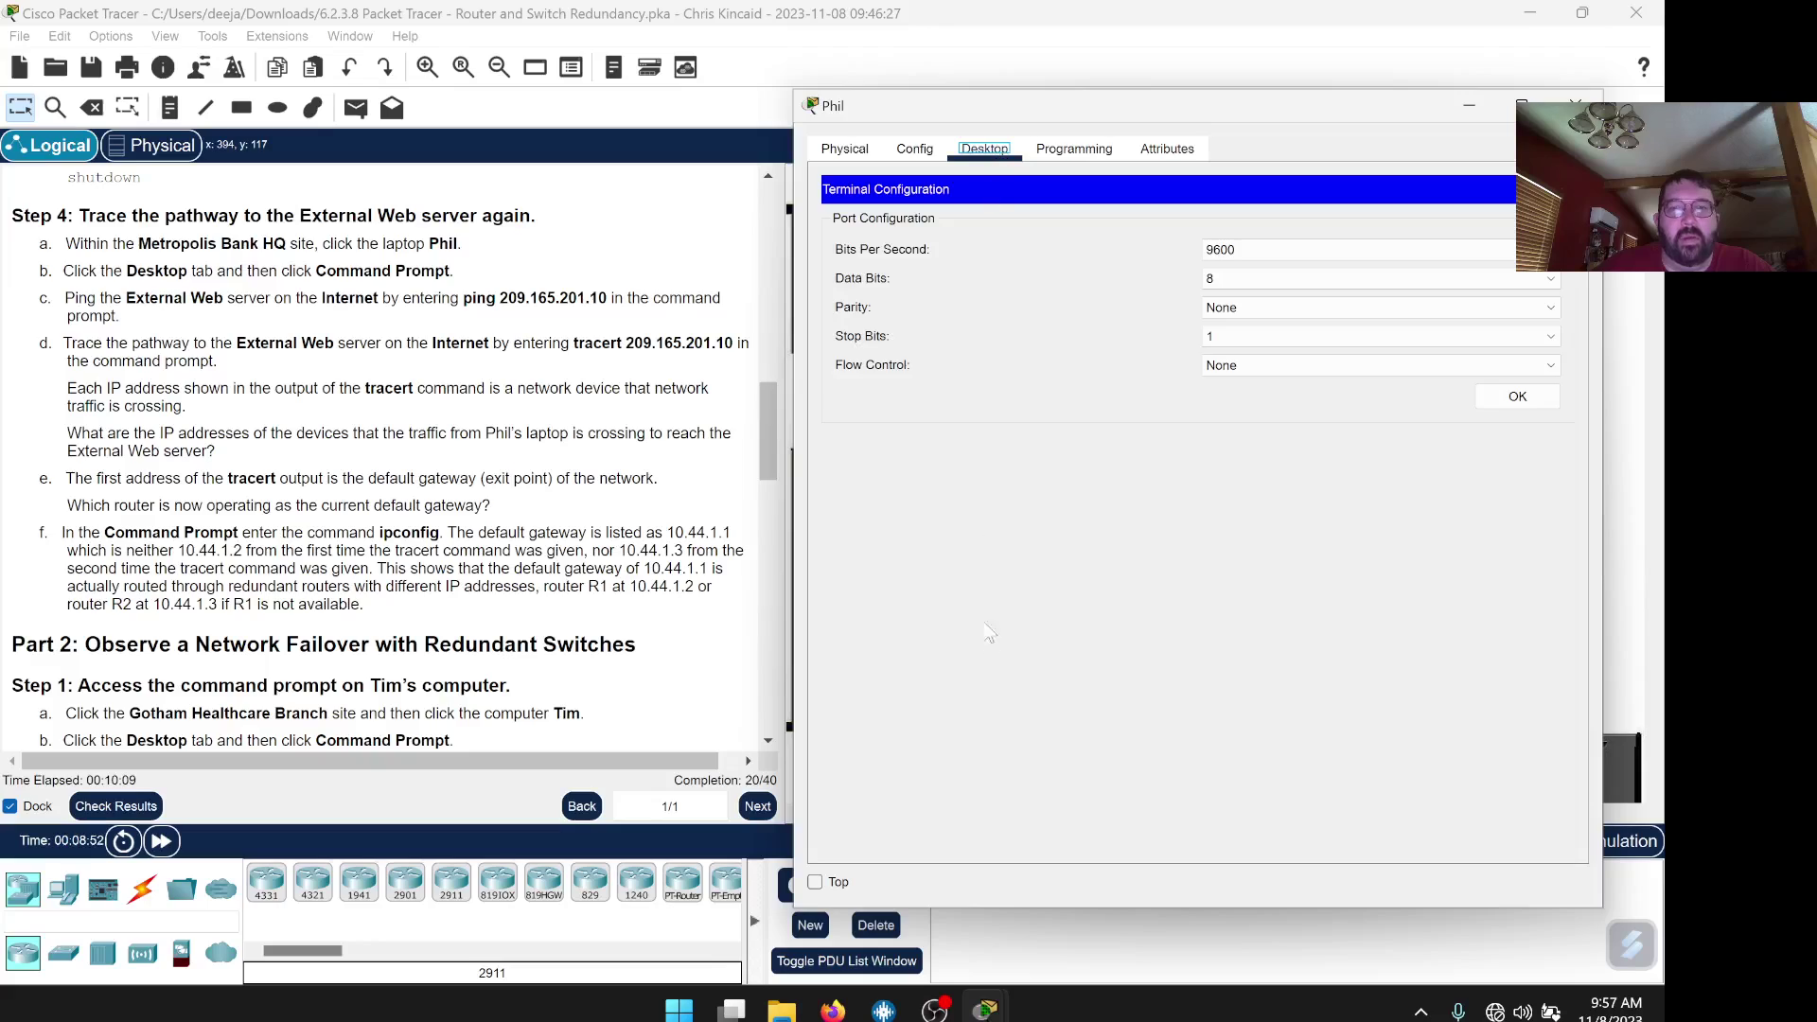
pyautogui.click(1561, 189)
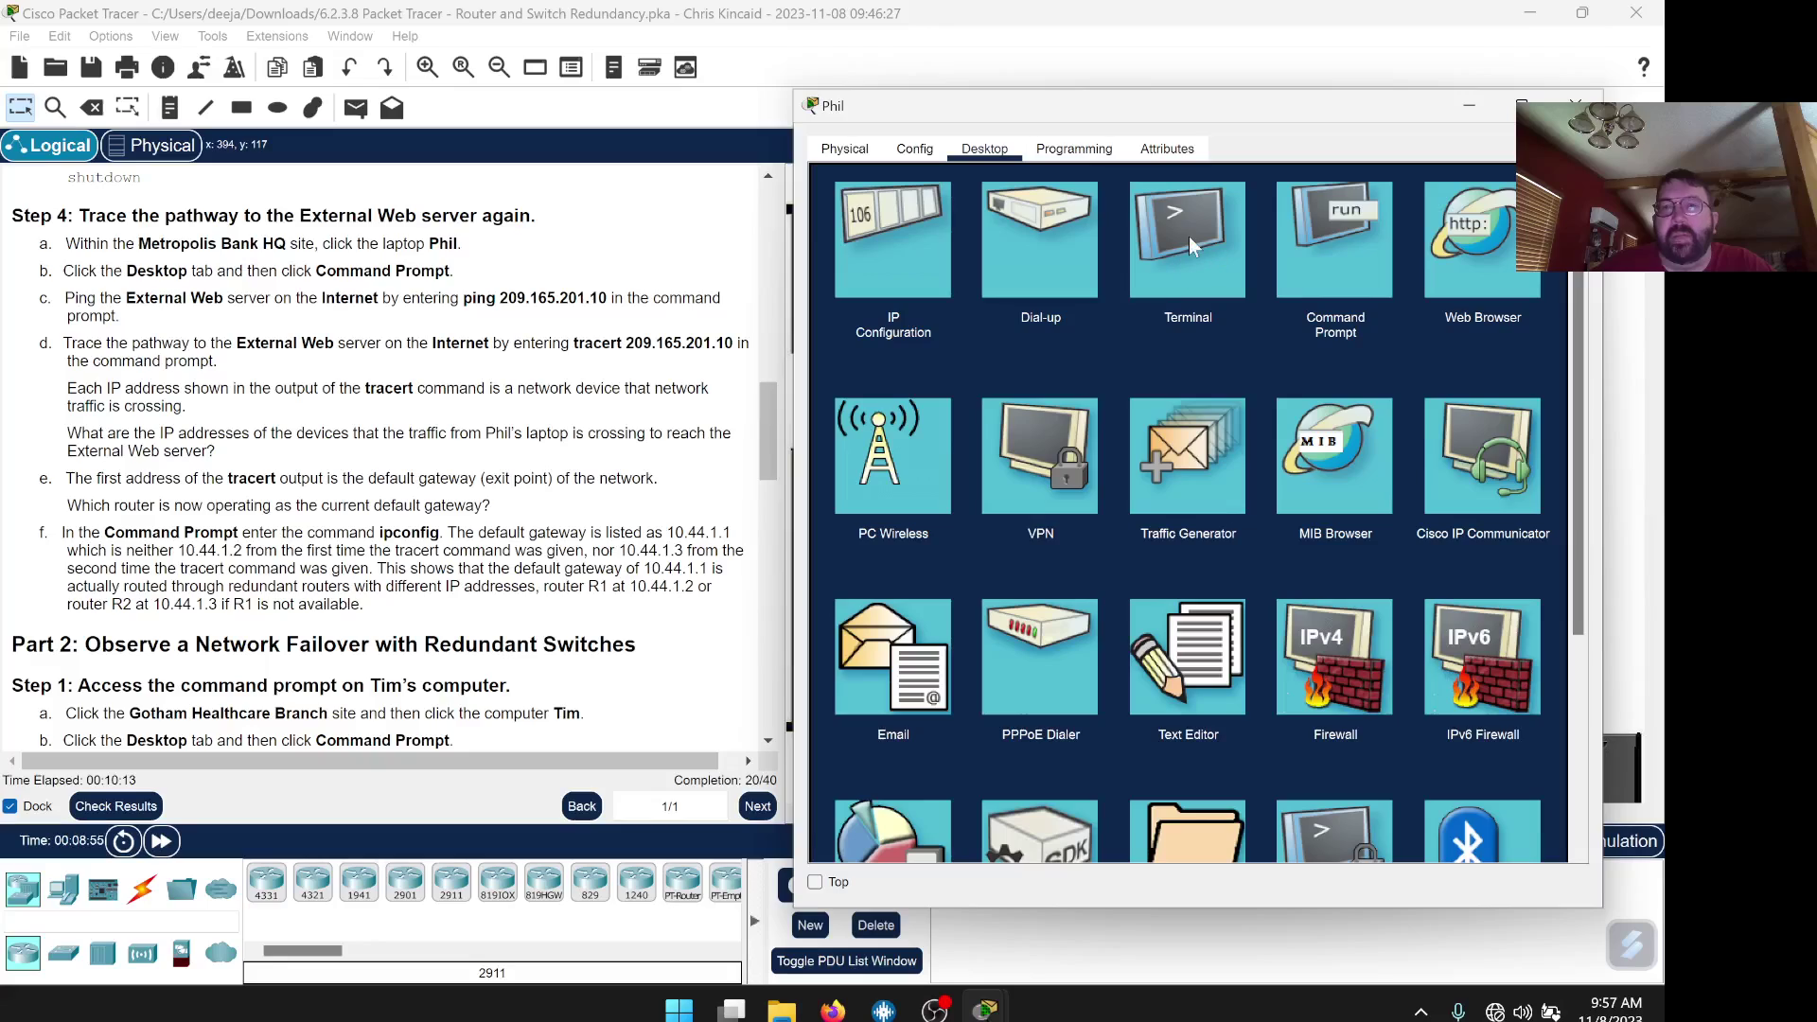
pyautogui.click(1348, 257)
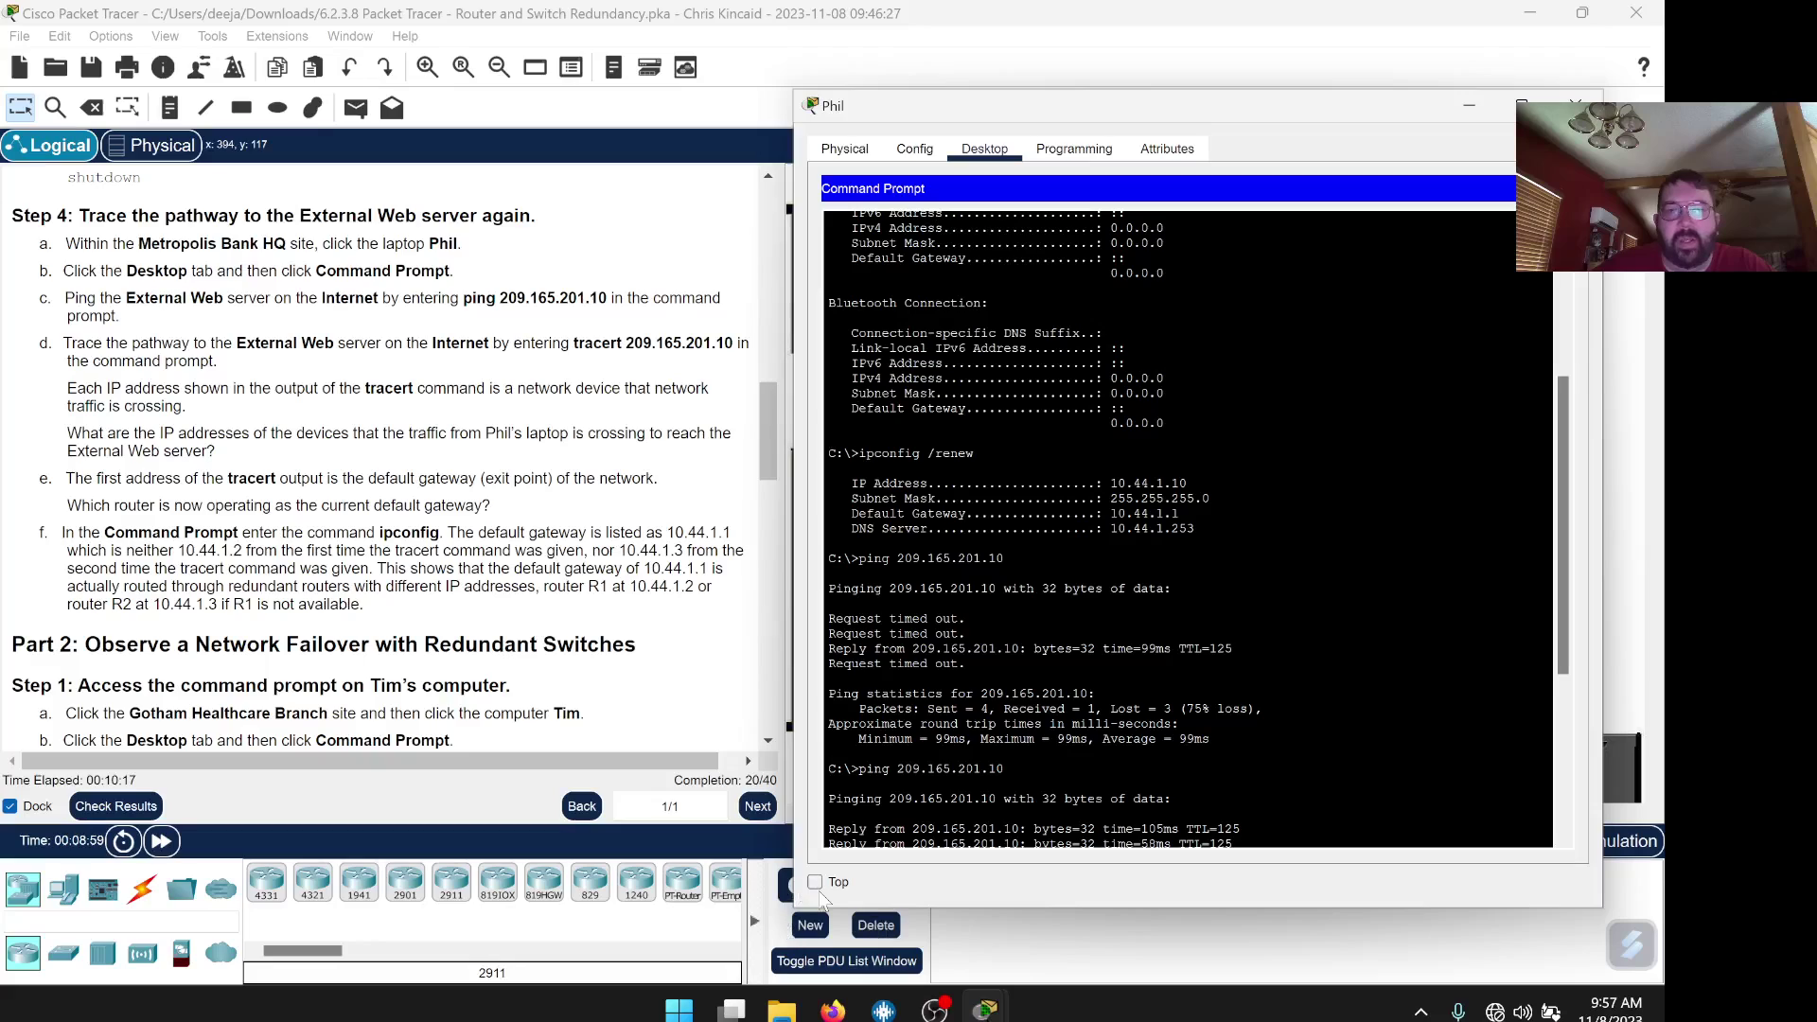
pyautogui.click(815, 882)
pyautogui.moveTo(1136, 104); pyautogui.dragTo(1167, 64)
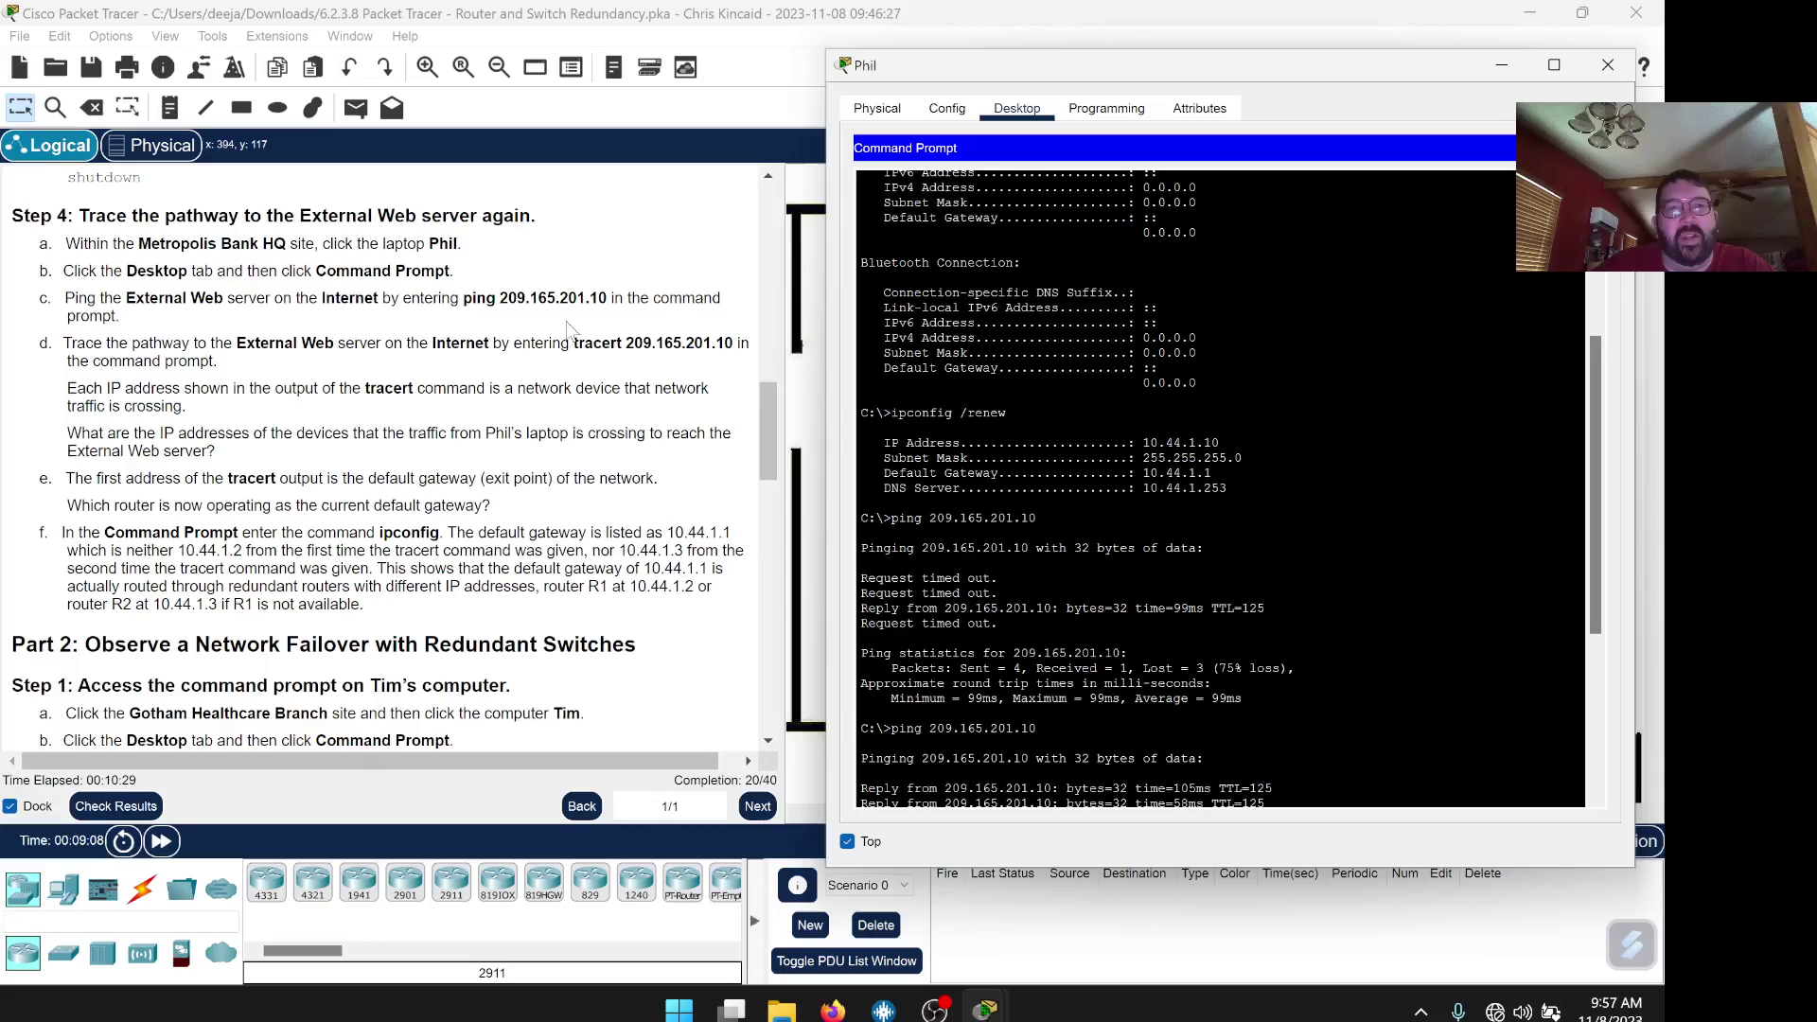
# Copy the Step 4 command ping 209.165.201.10 and run it in Phil's Command Prompt to ping the External Web server.
pyautogui.moveTo(607, 298); pyautogui.dragTo(464, 298)
pyautogui.rightClick(468, 299)
pyautogui.click(501, 316)
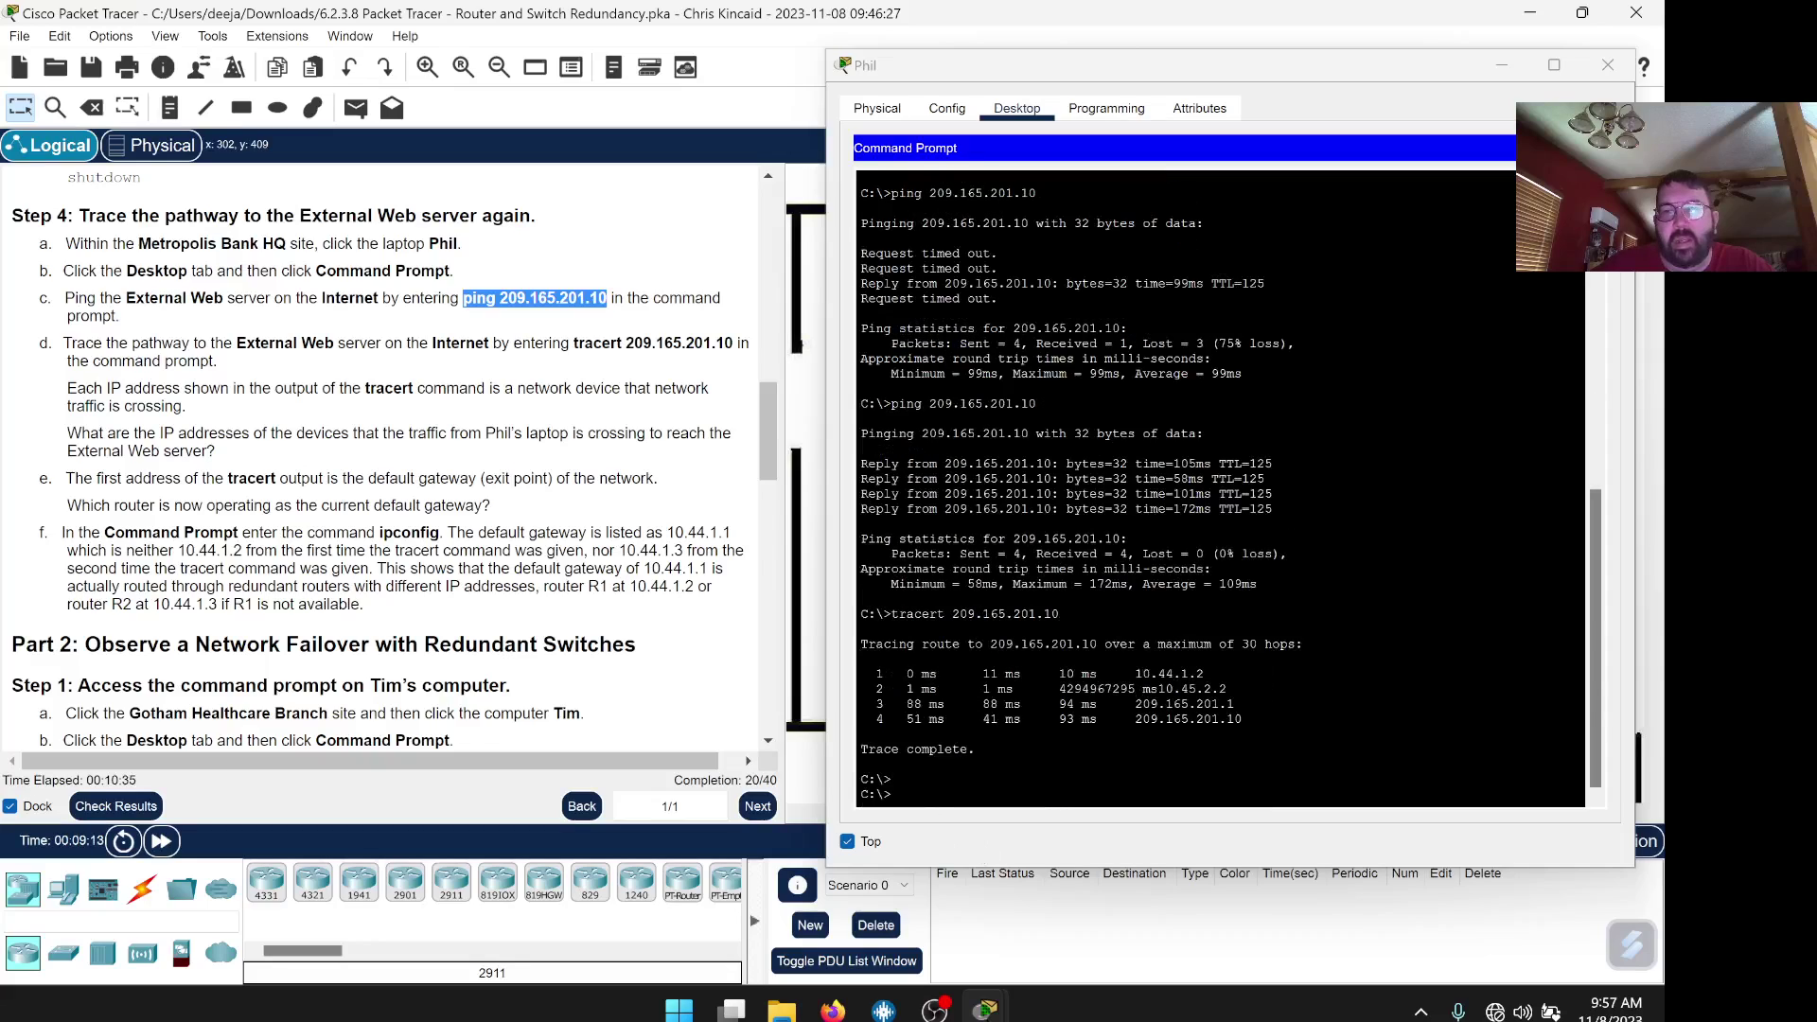
pyautogui.click(932, 793)
pyautogui.rightClick(913, 794)
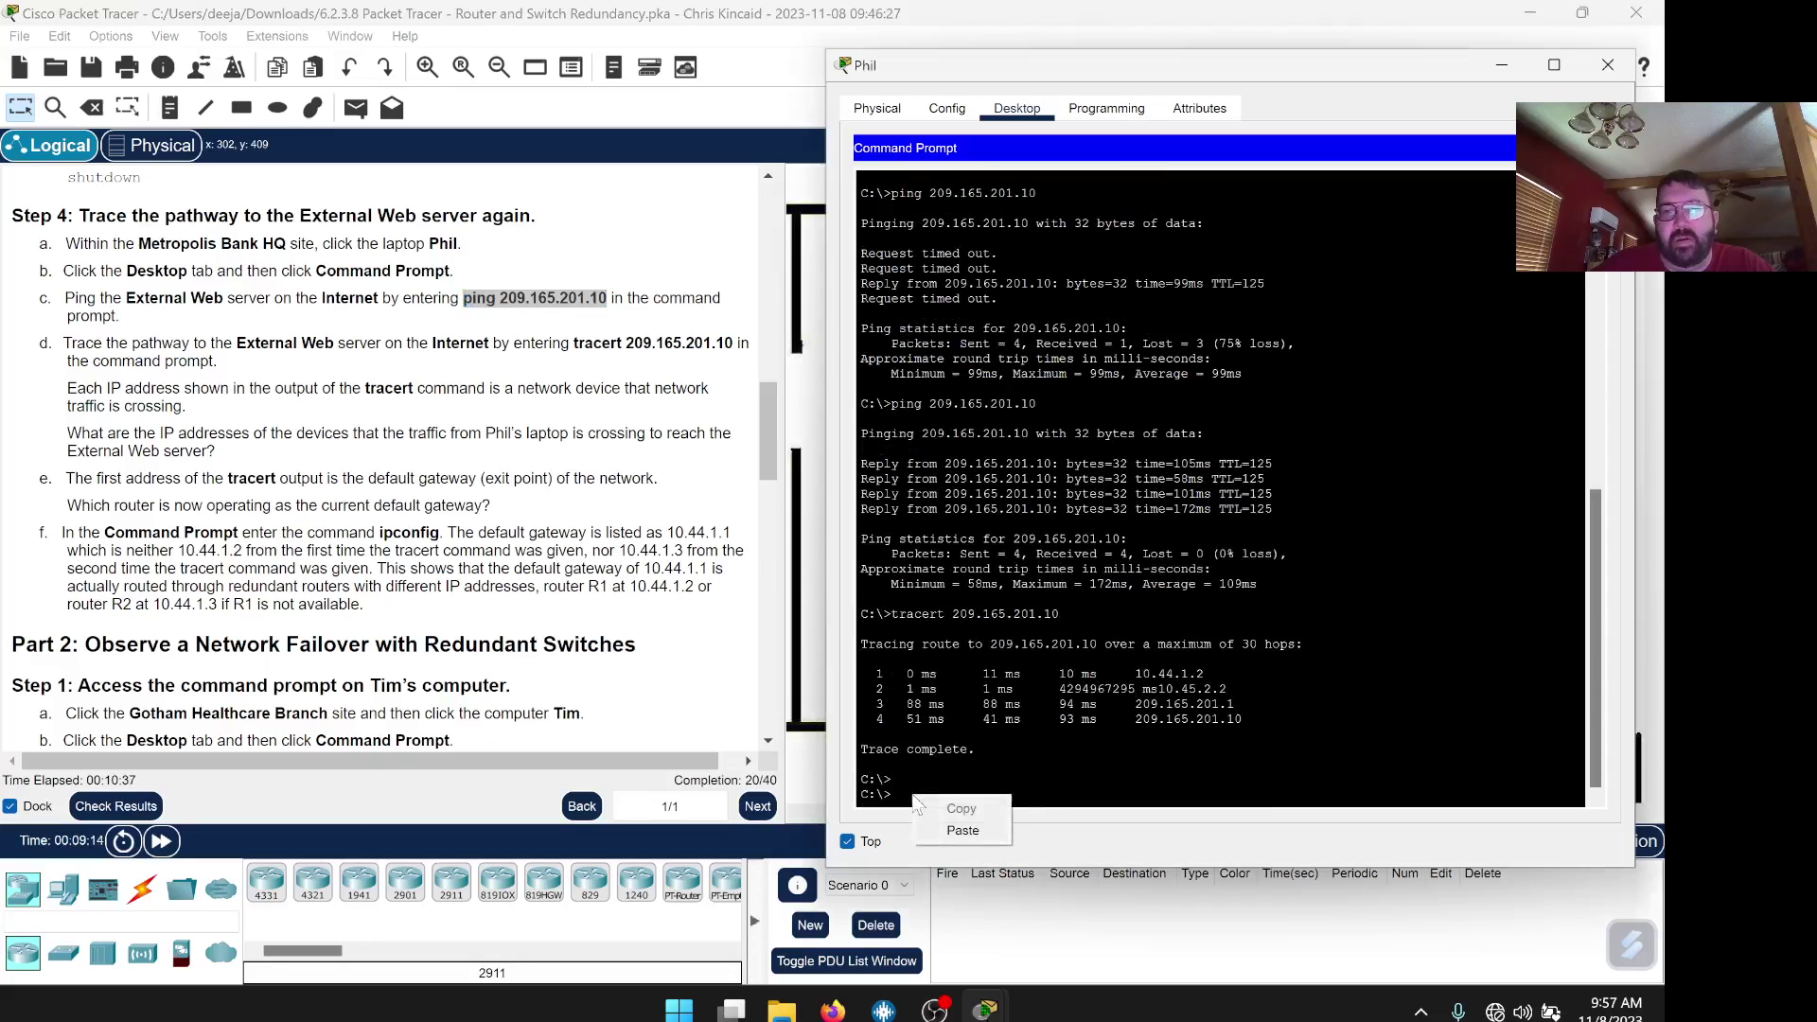
pyautogui.click(957, 830)
pyautogui.press('Return')
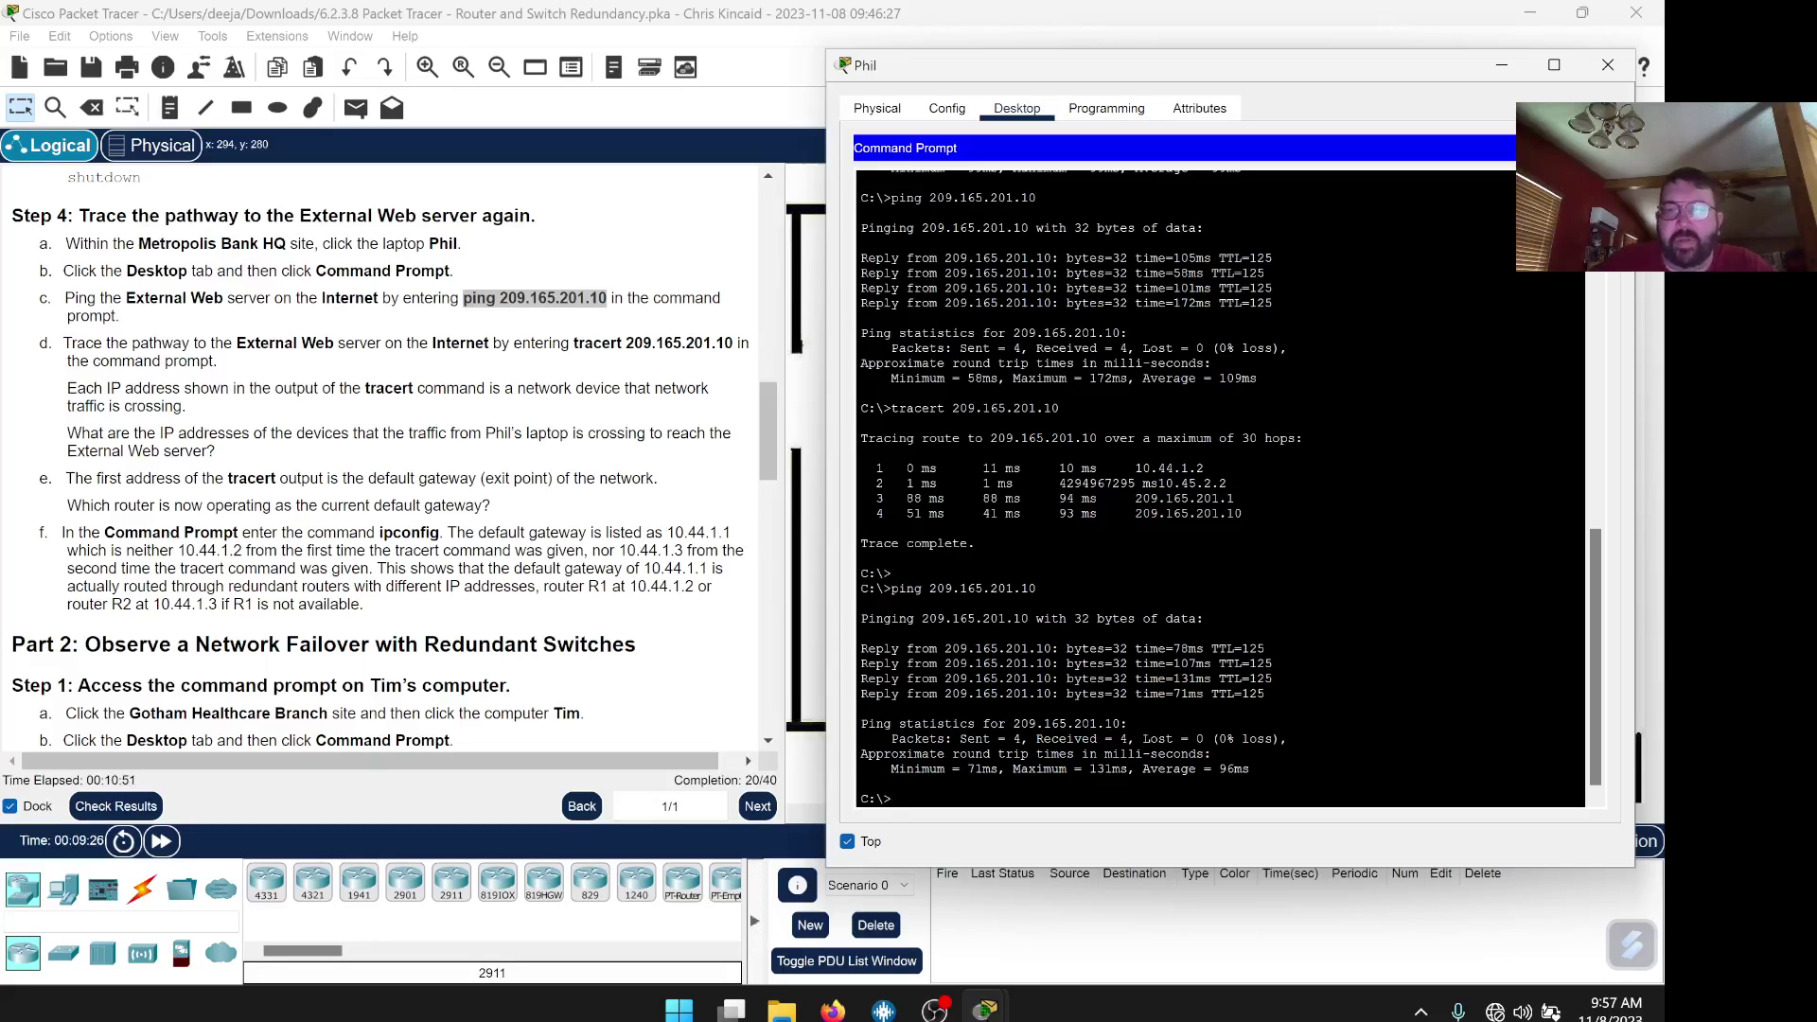
# Run tracert 209.165.201.10 again from Phil's Command Prompt to trace the path to the External Web server.
pyautogui.press('Up')
pyautogui.press('Up')
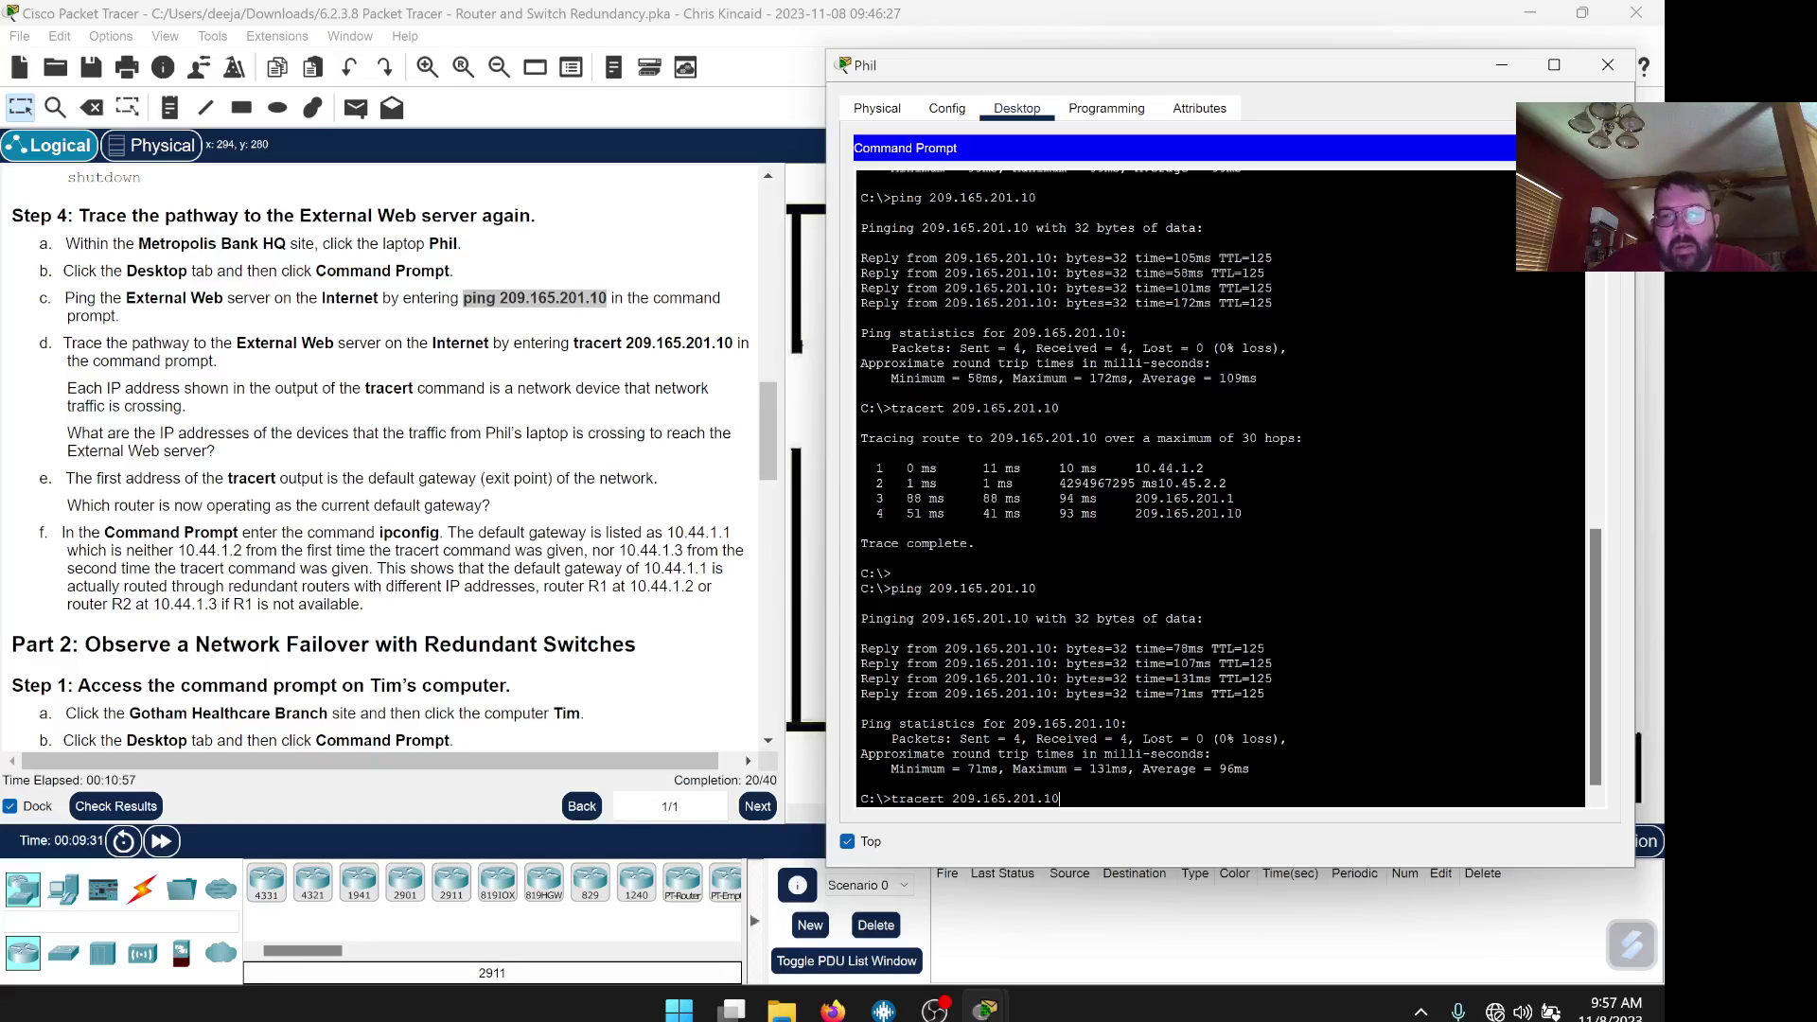
pyautogui.press('Return')
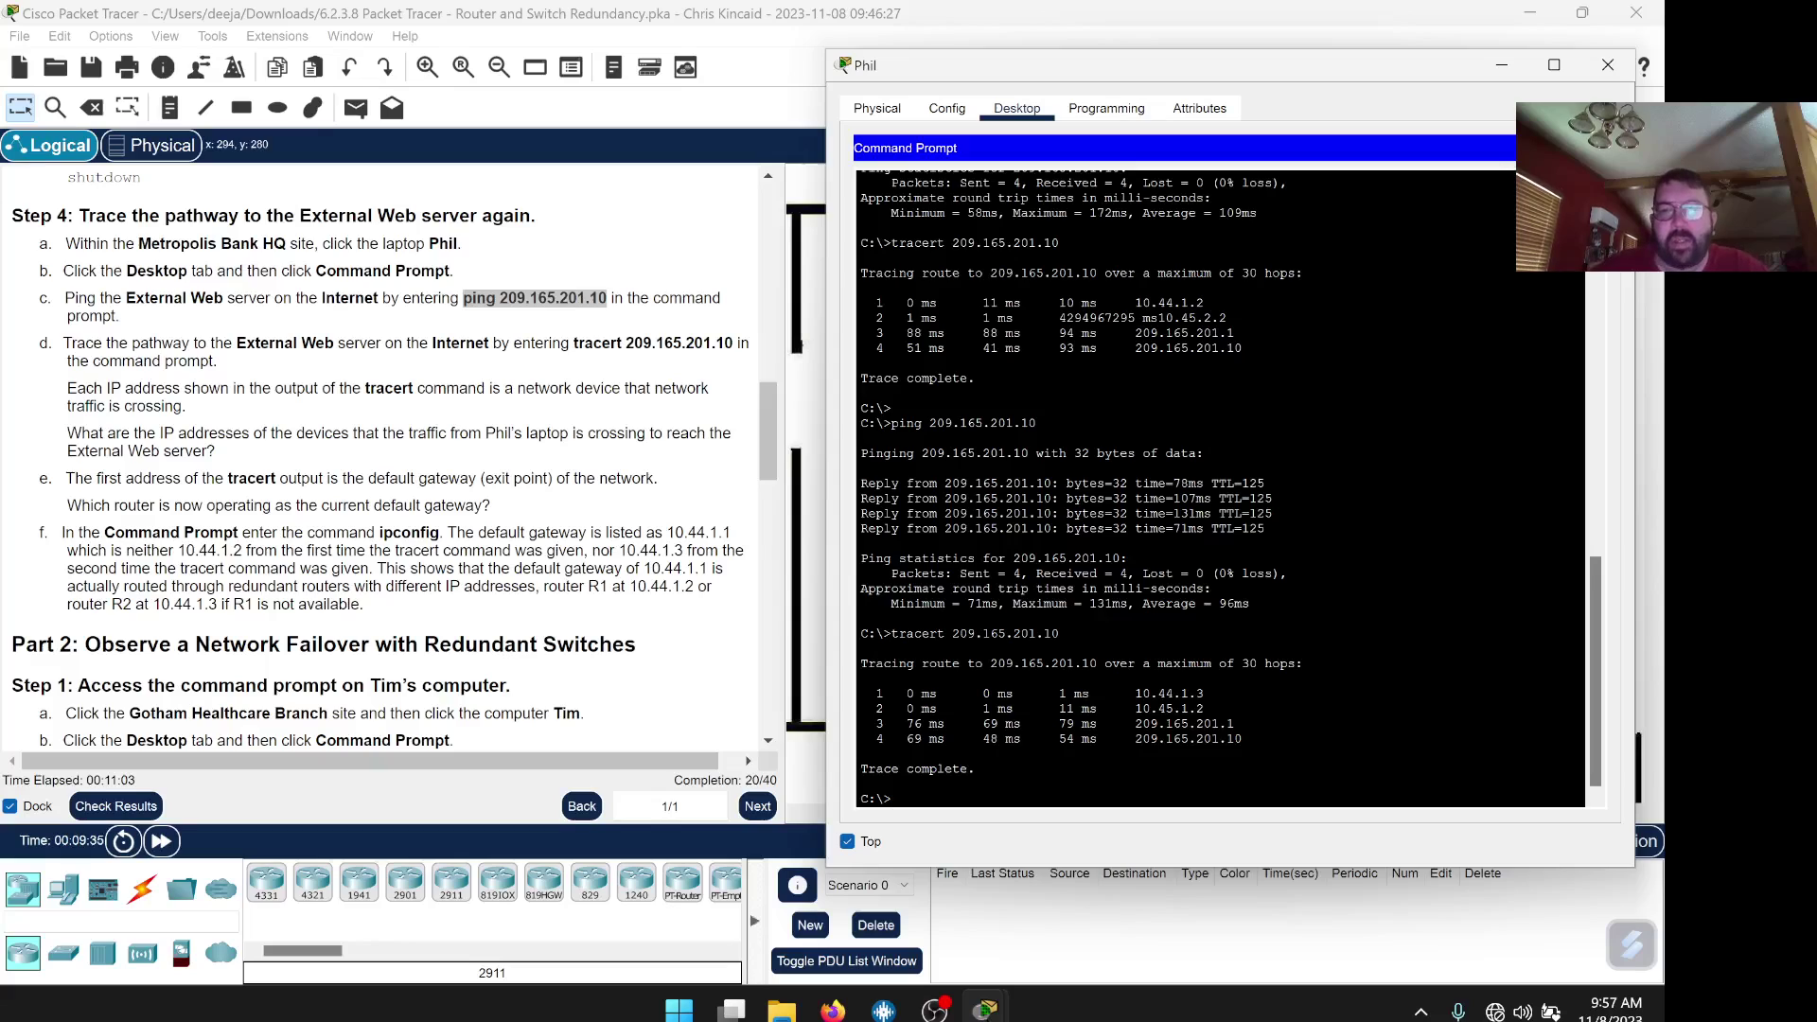
# Compare the new trace's first hop with the R1 and R2 IP addresses in the Addressing Table.
pyautogui.scroll(15, 639, 456)
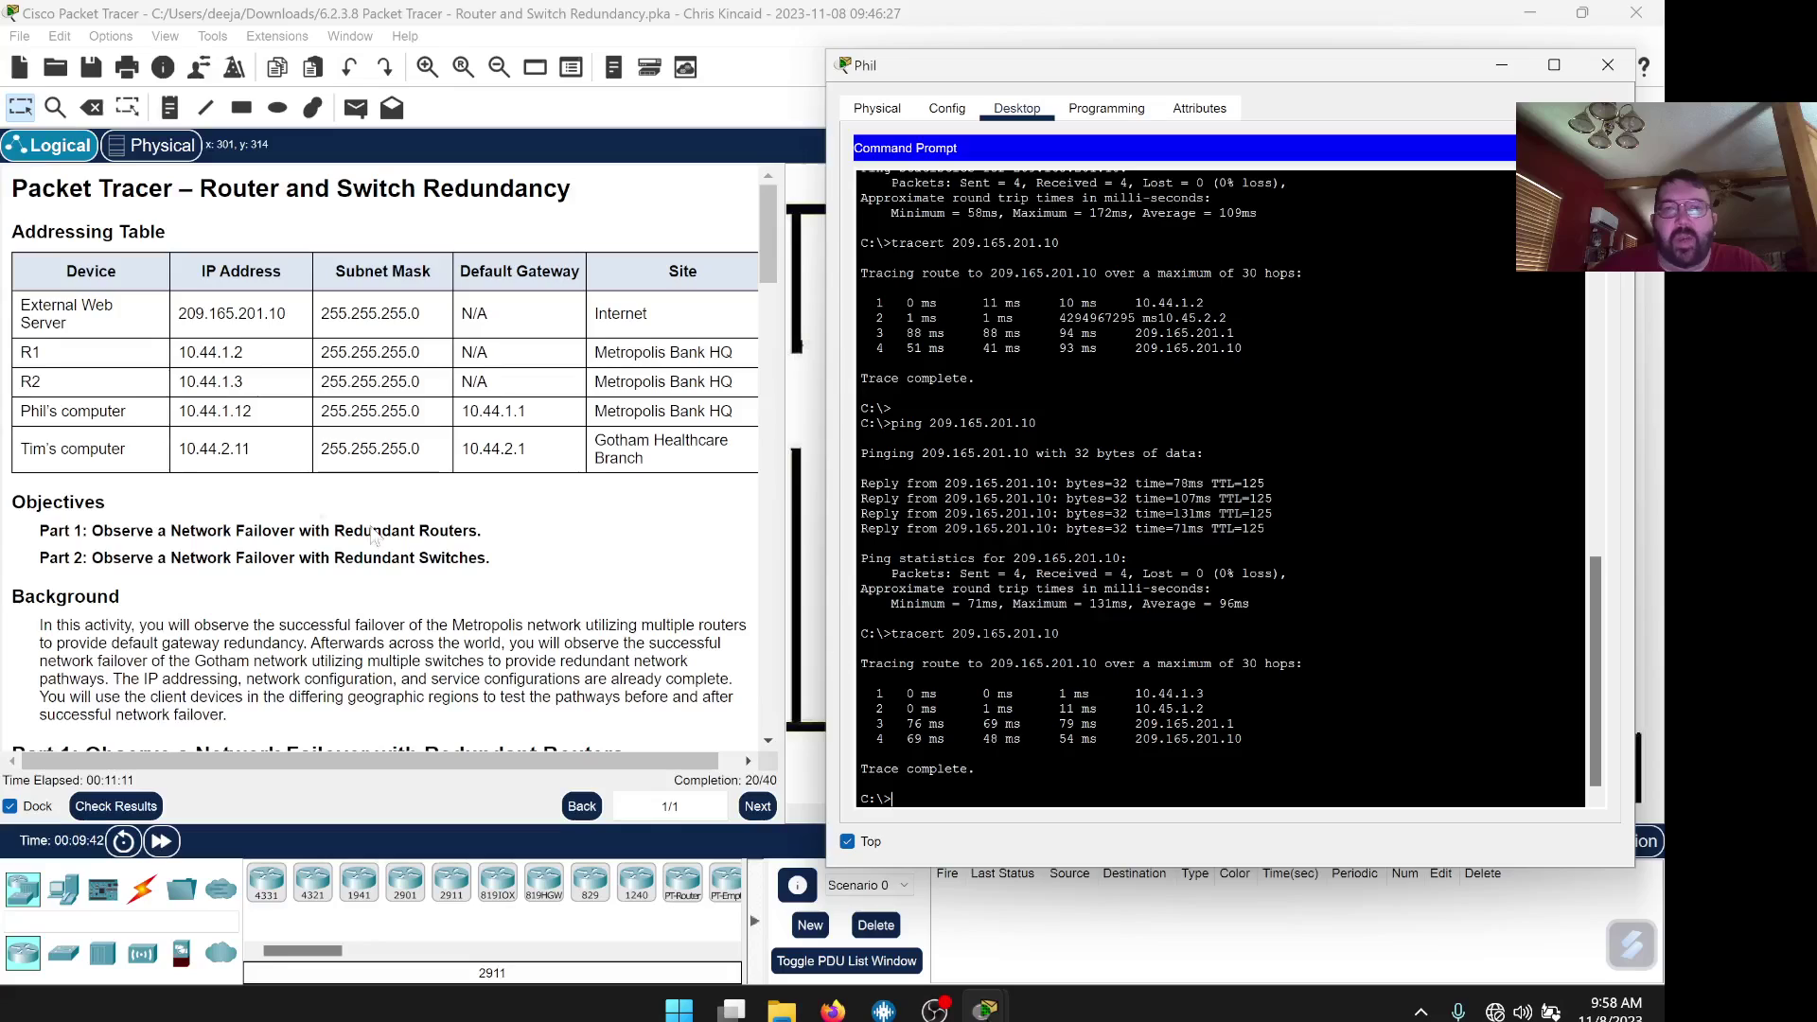
pyautogui.moveTo(254, 351); pyautogui.dragTo(8, 347)
pyautogui.click(140, 370)
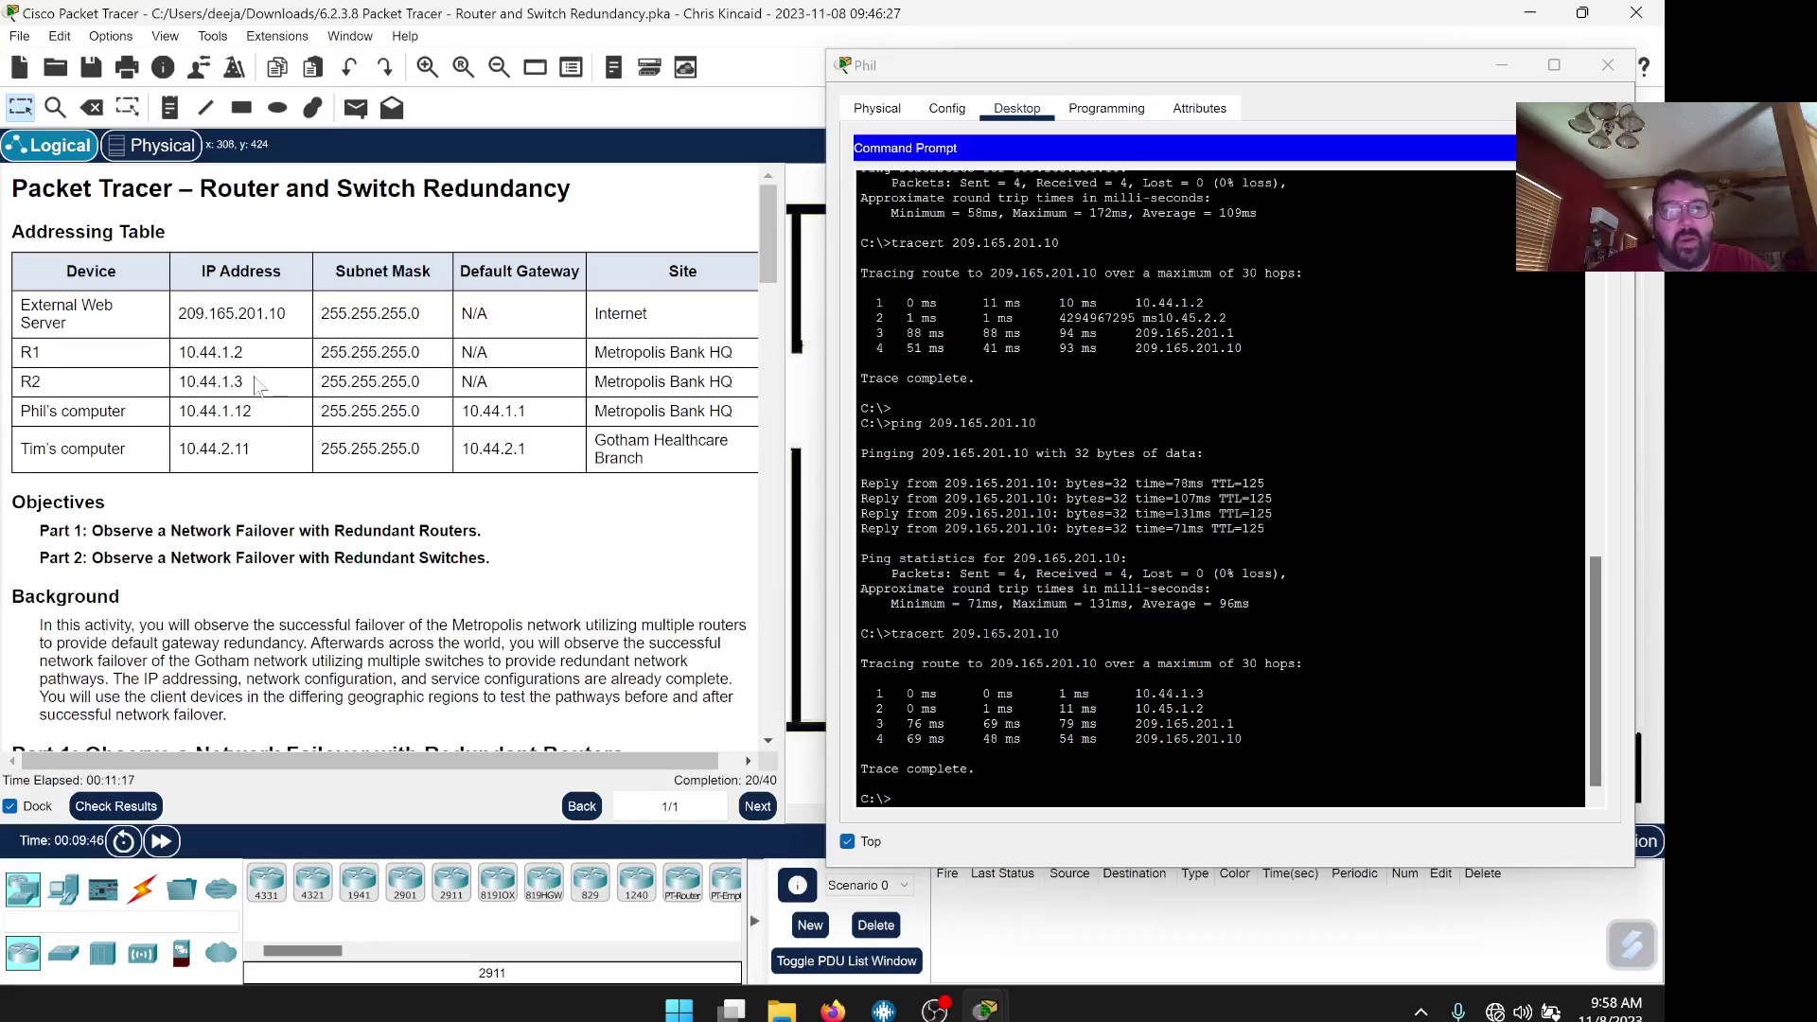
pyautogui.moveTo(250, 382); pyautogui.dragTo(178, 383)
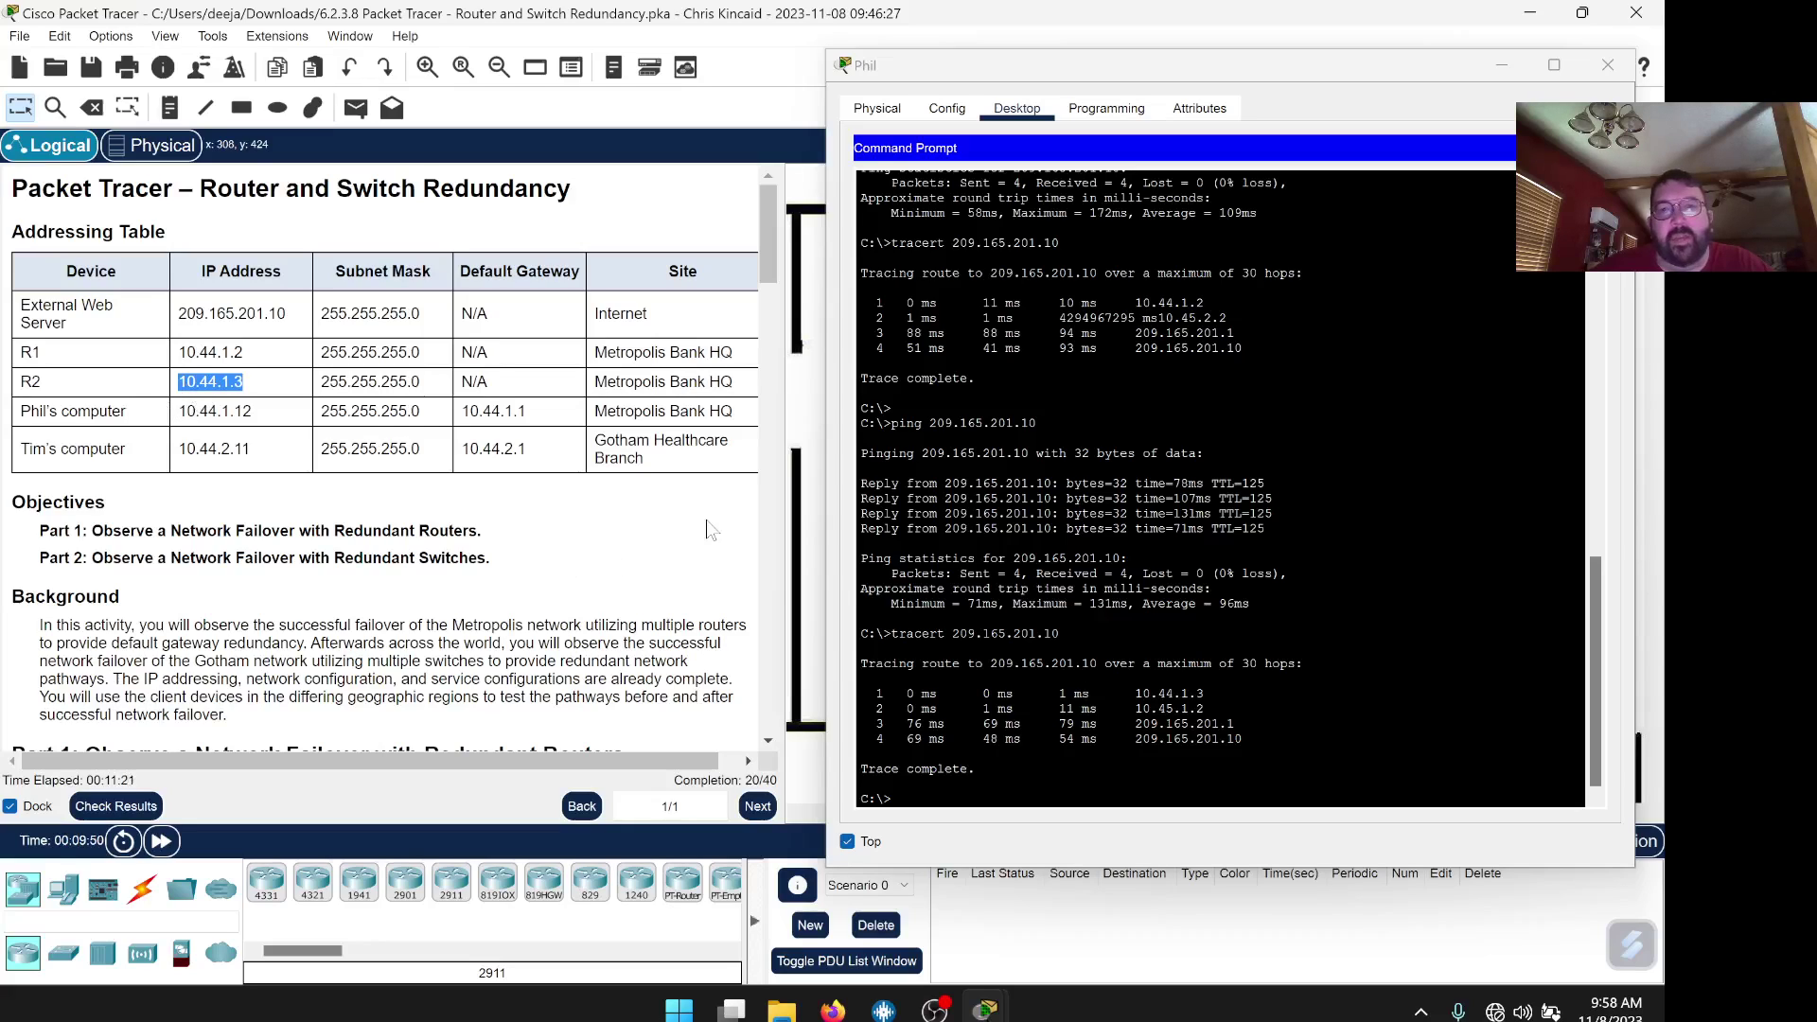
pyautogui.scroll(-10, 700, 539)
pyautogui.scroll(-10, 700, 538)
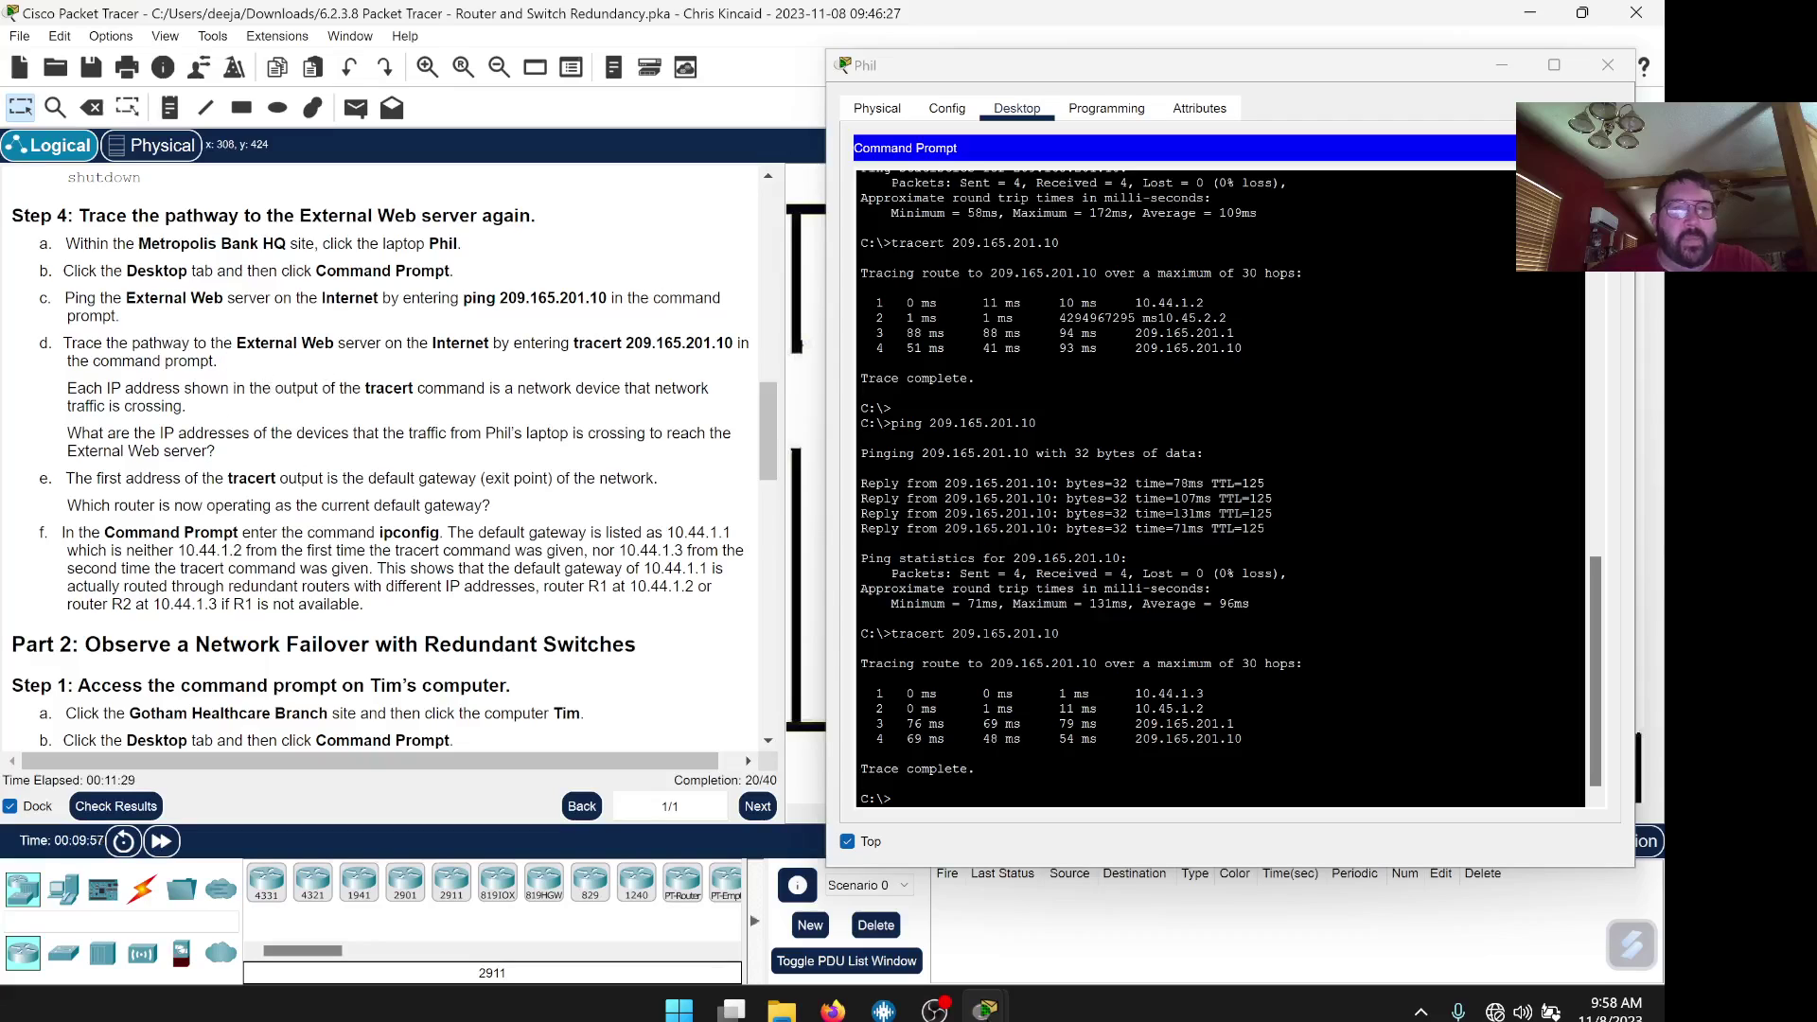
# Review the Step 4 questions in the instructions and examine the hop addresses in the latest tracert output.
pyautogui.scroll(-3, 479, 432)
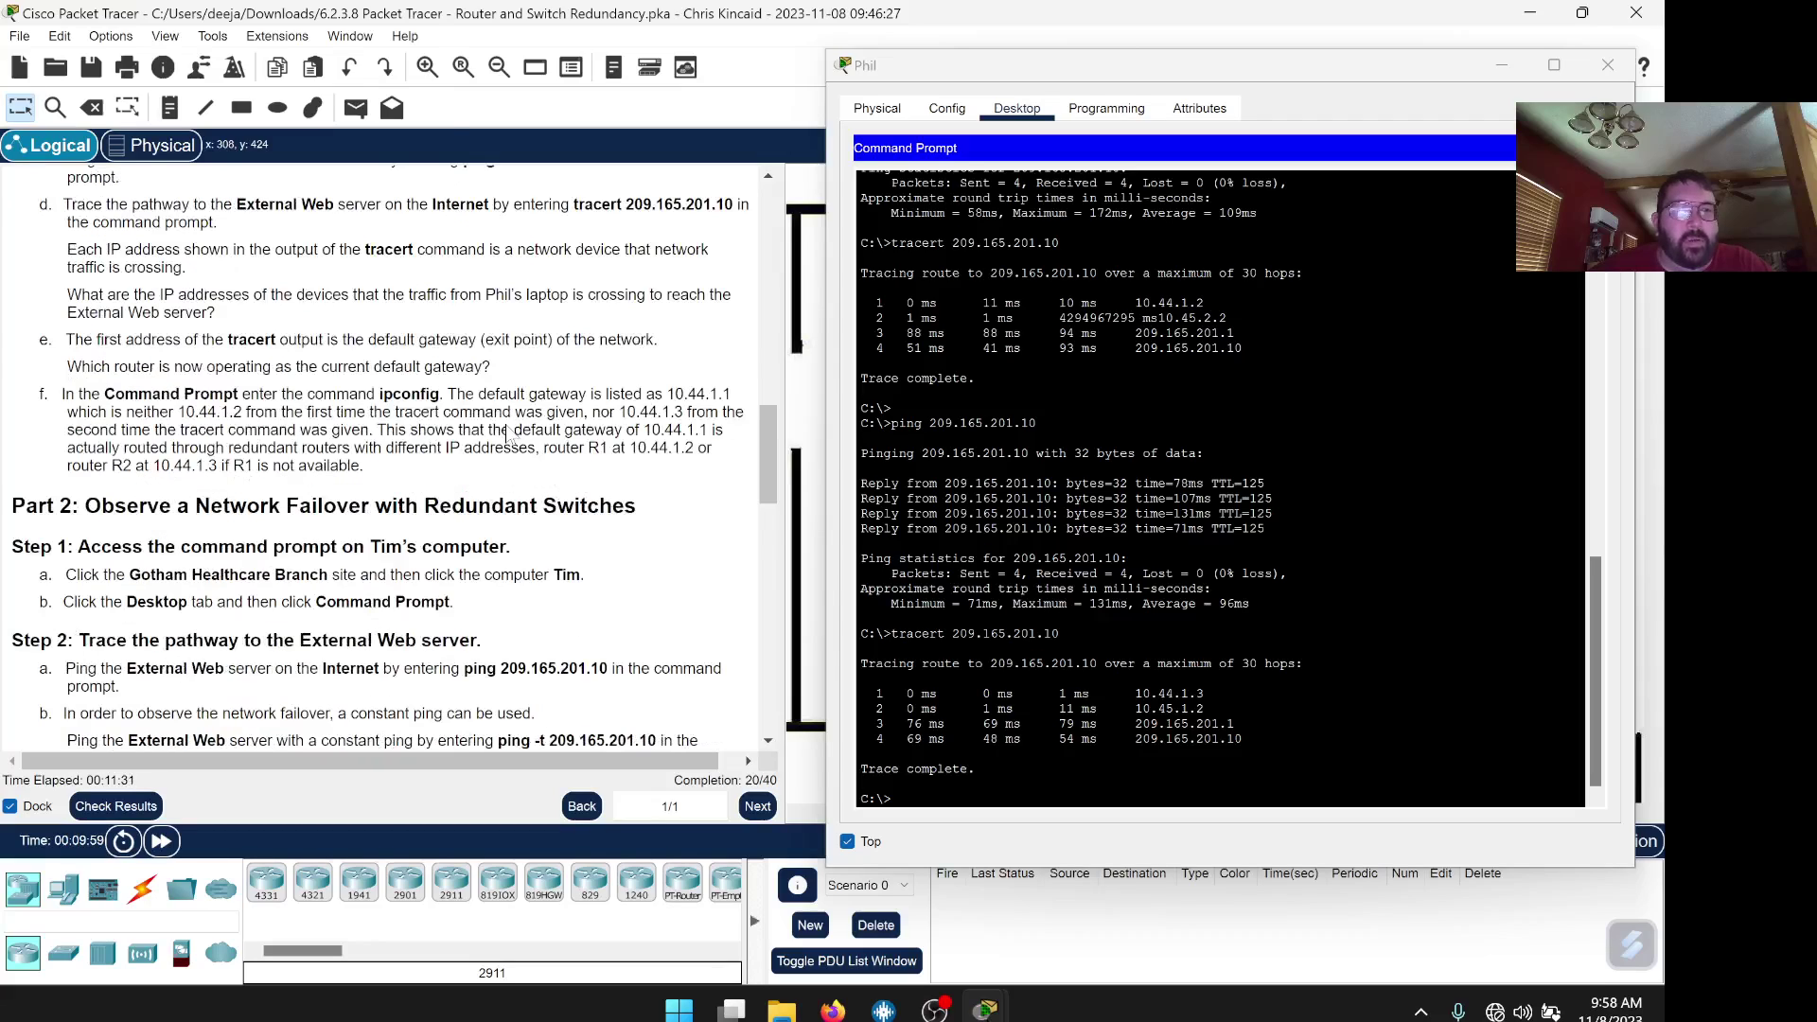
pyautogui.scroll(-3, 511, 433)
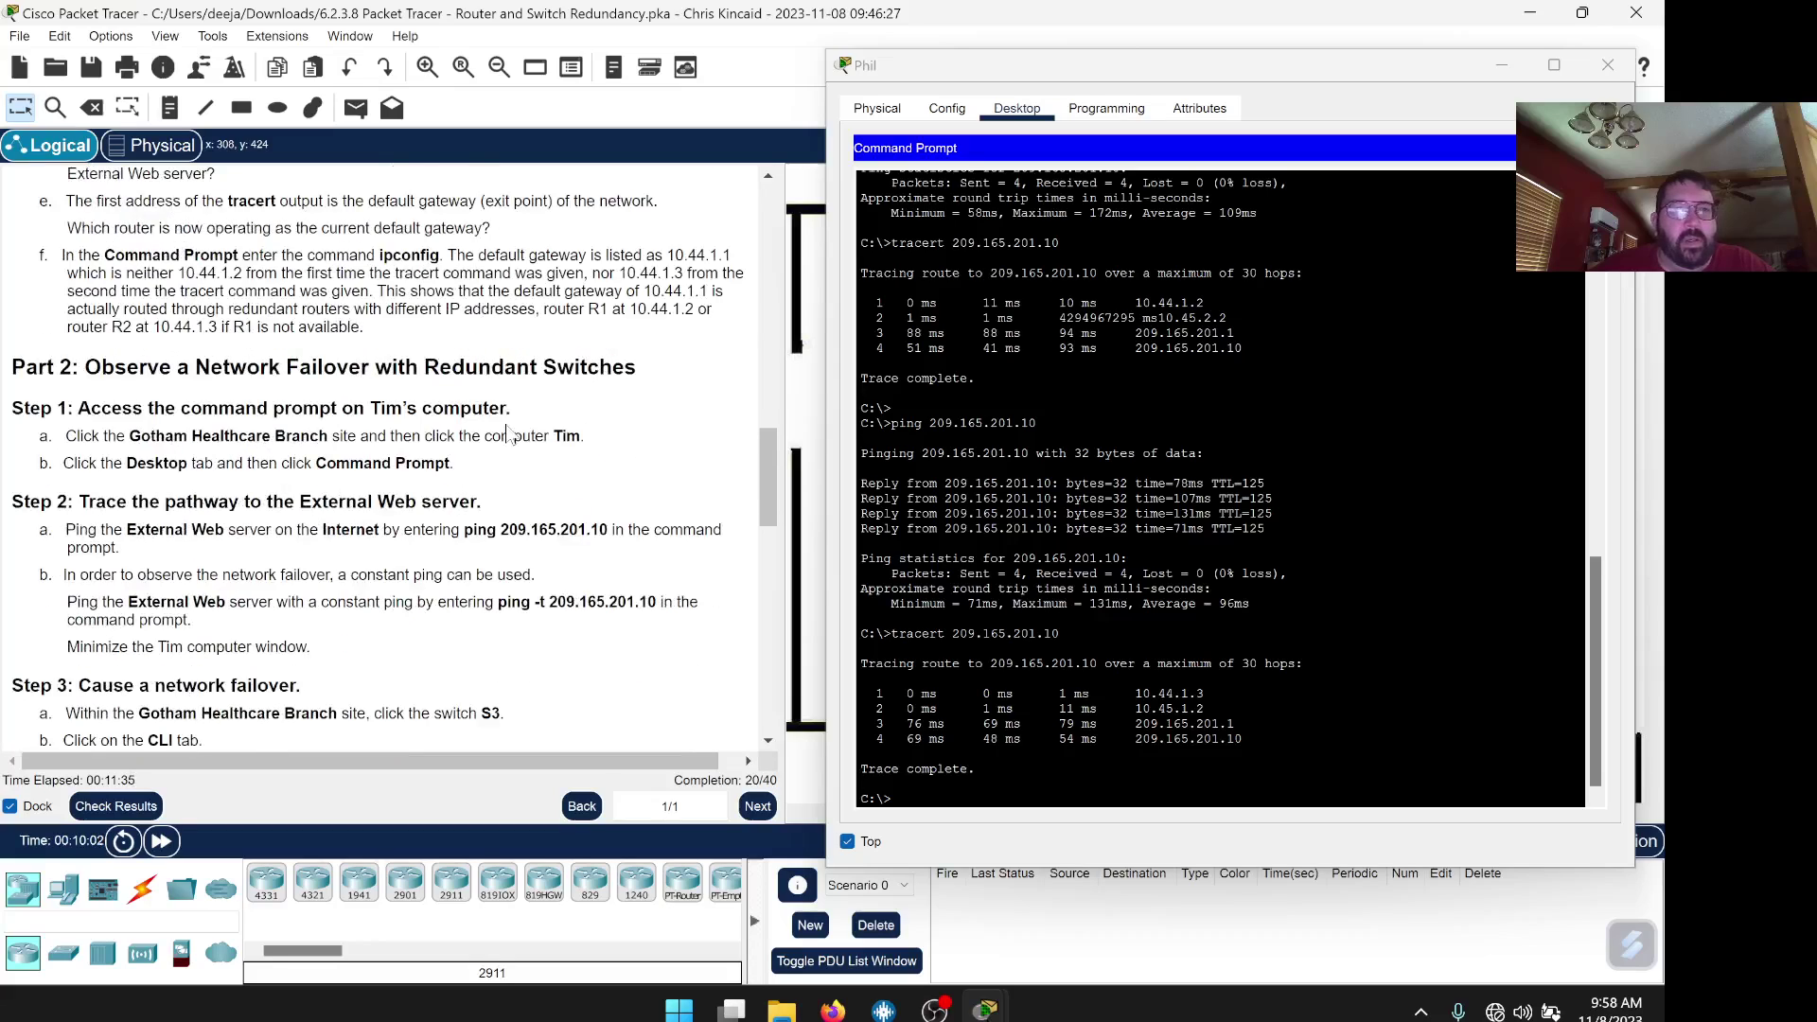
pyautogui.scroll(-1, 508, 432)
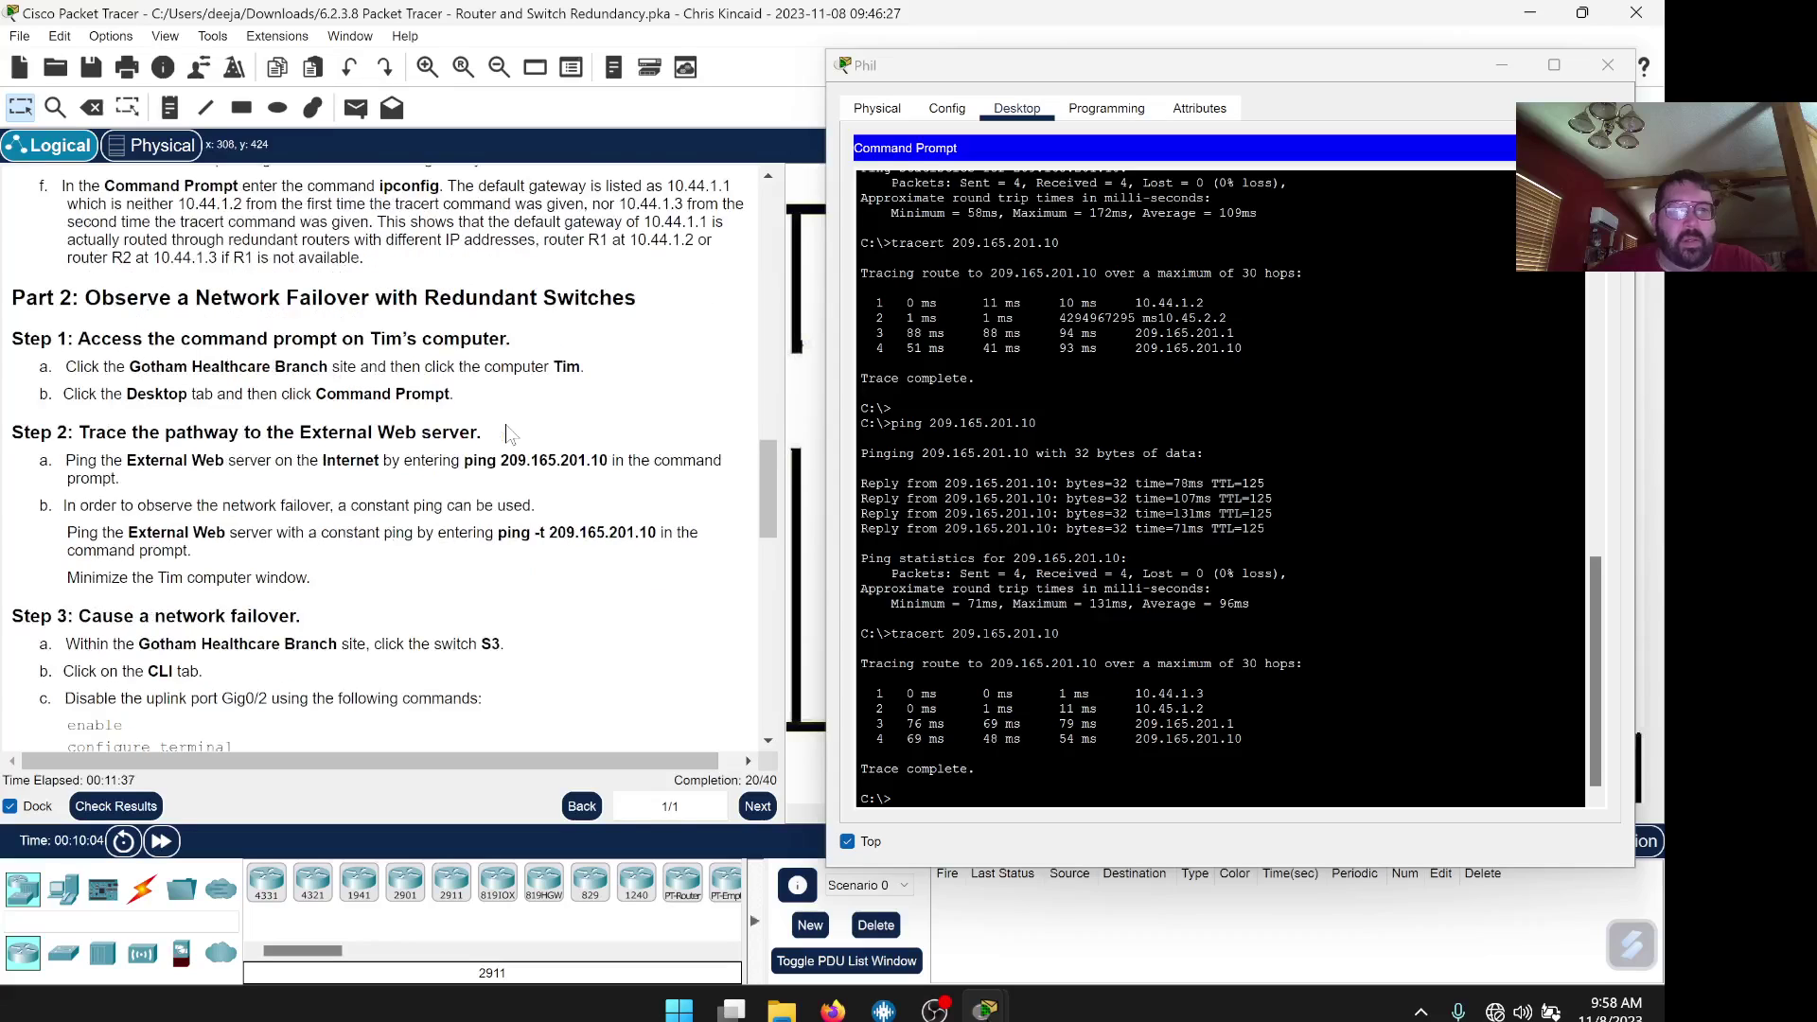
pyautogui.scroll(-1, 508, 432)
pyautogui.scroll(-1, 508, 432)
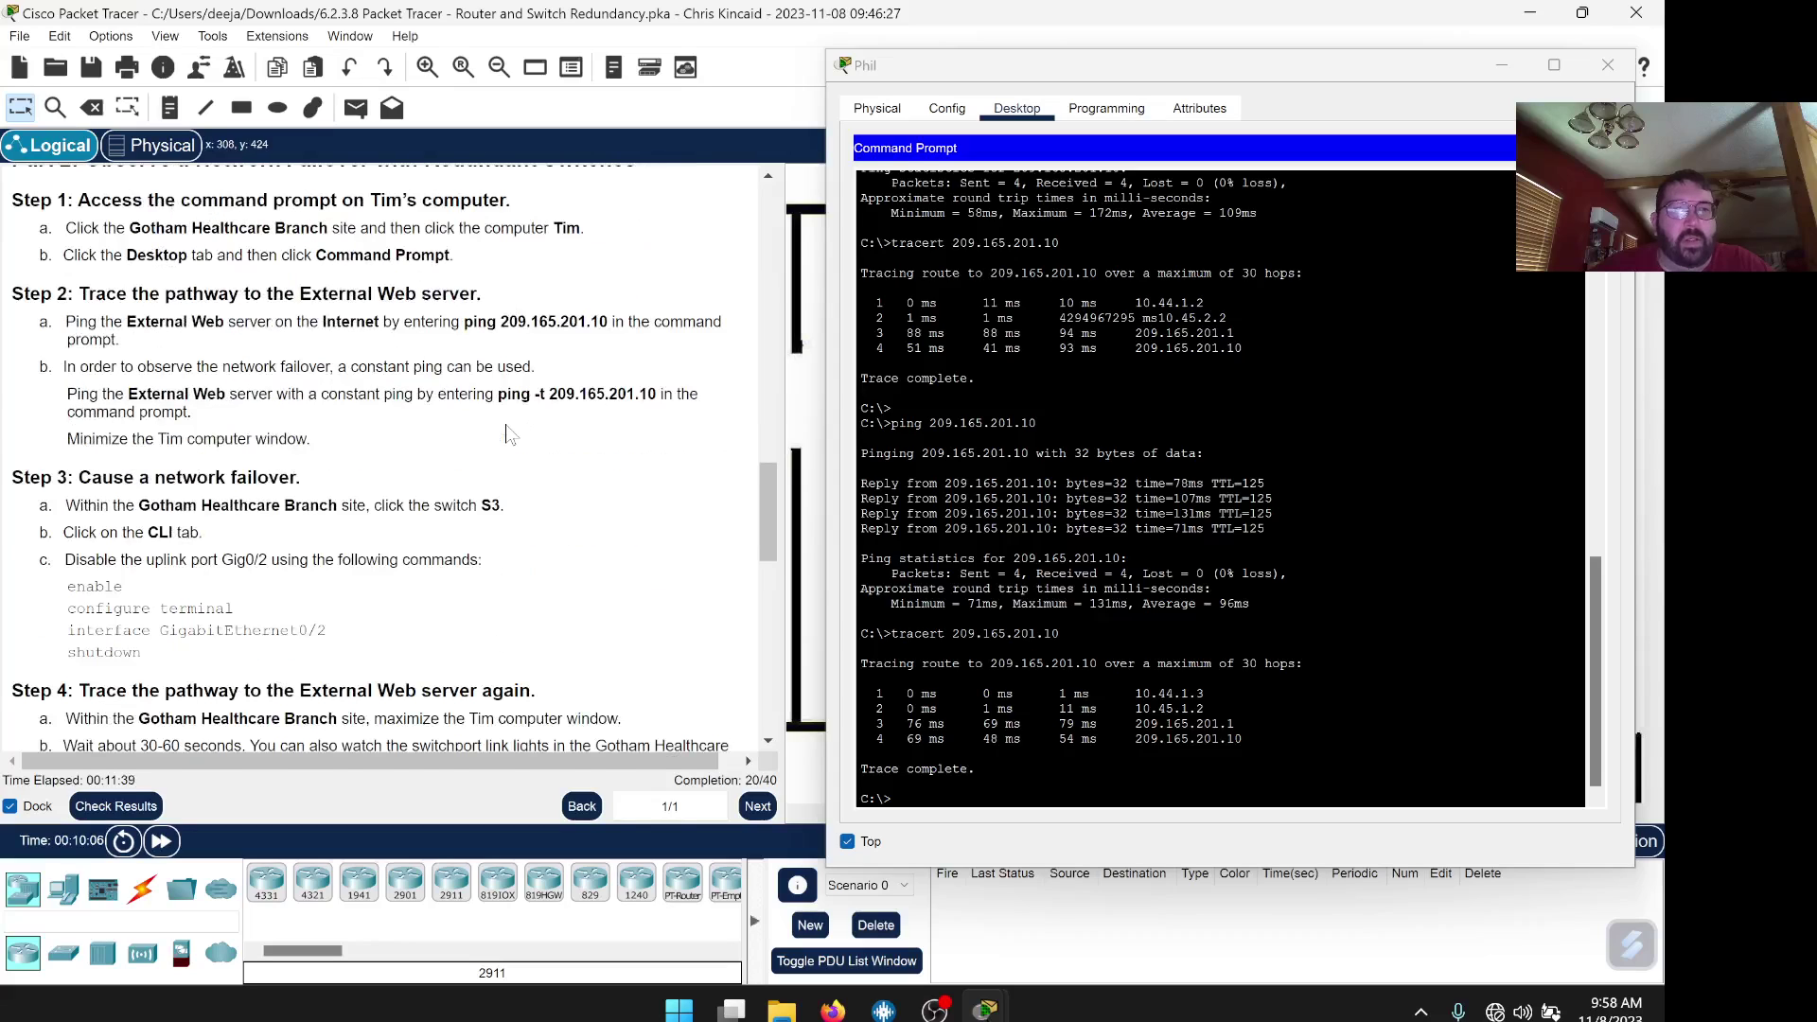
pyautogui.scroll(14, 508, 433)
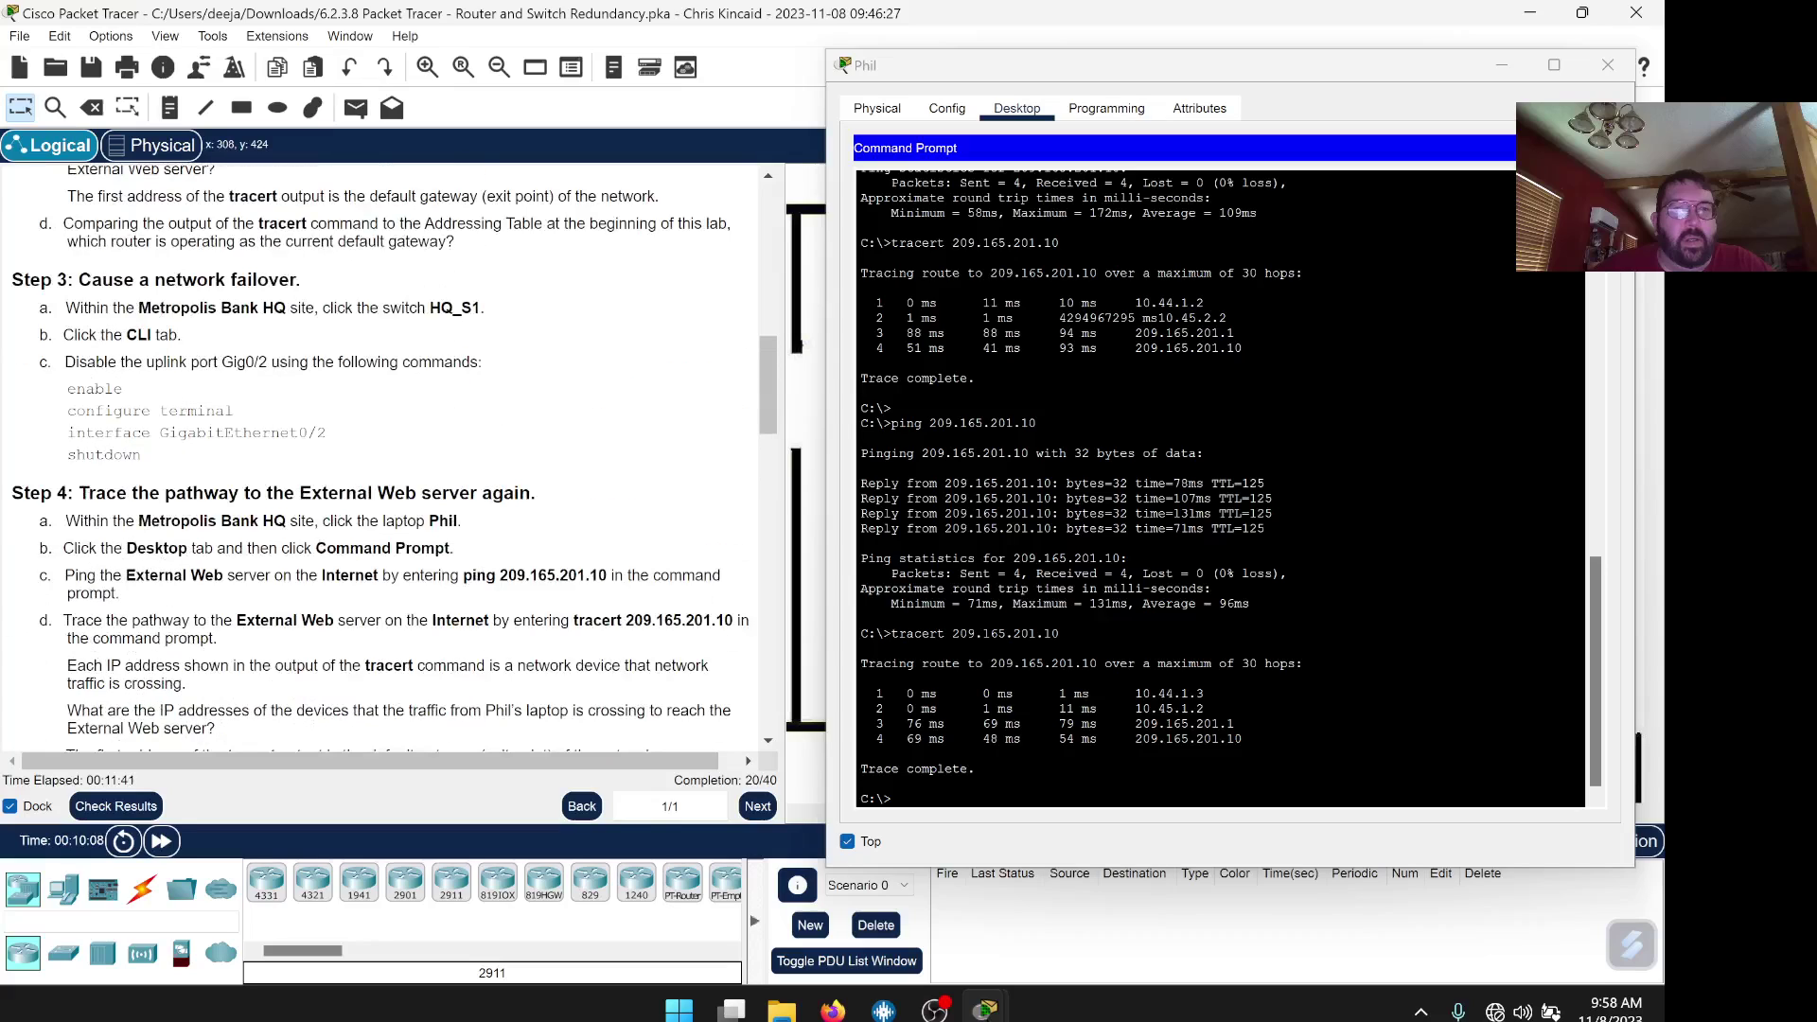
pyautogui.scroll(-2, 379, 464)
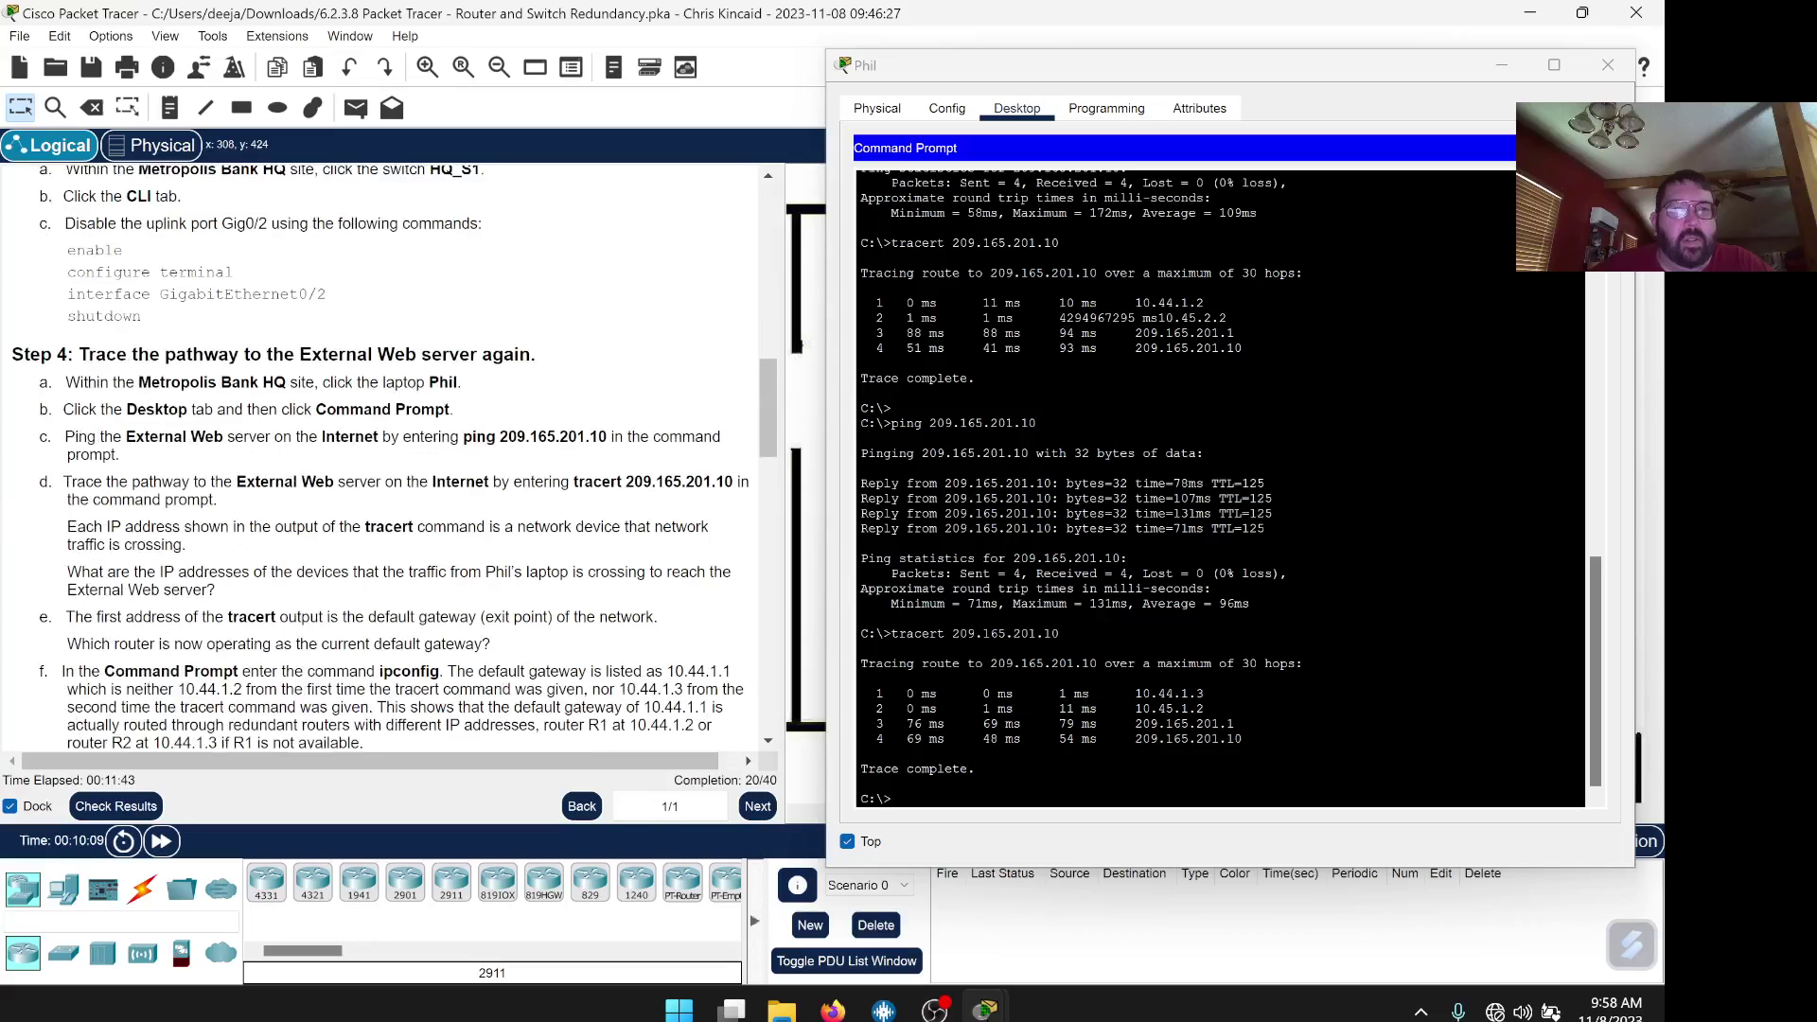
pyautogui.scroll(-1, 394, 458)
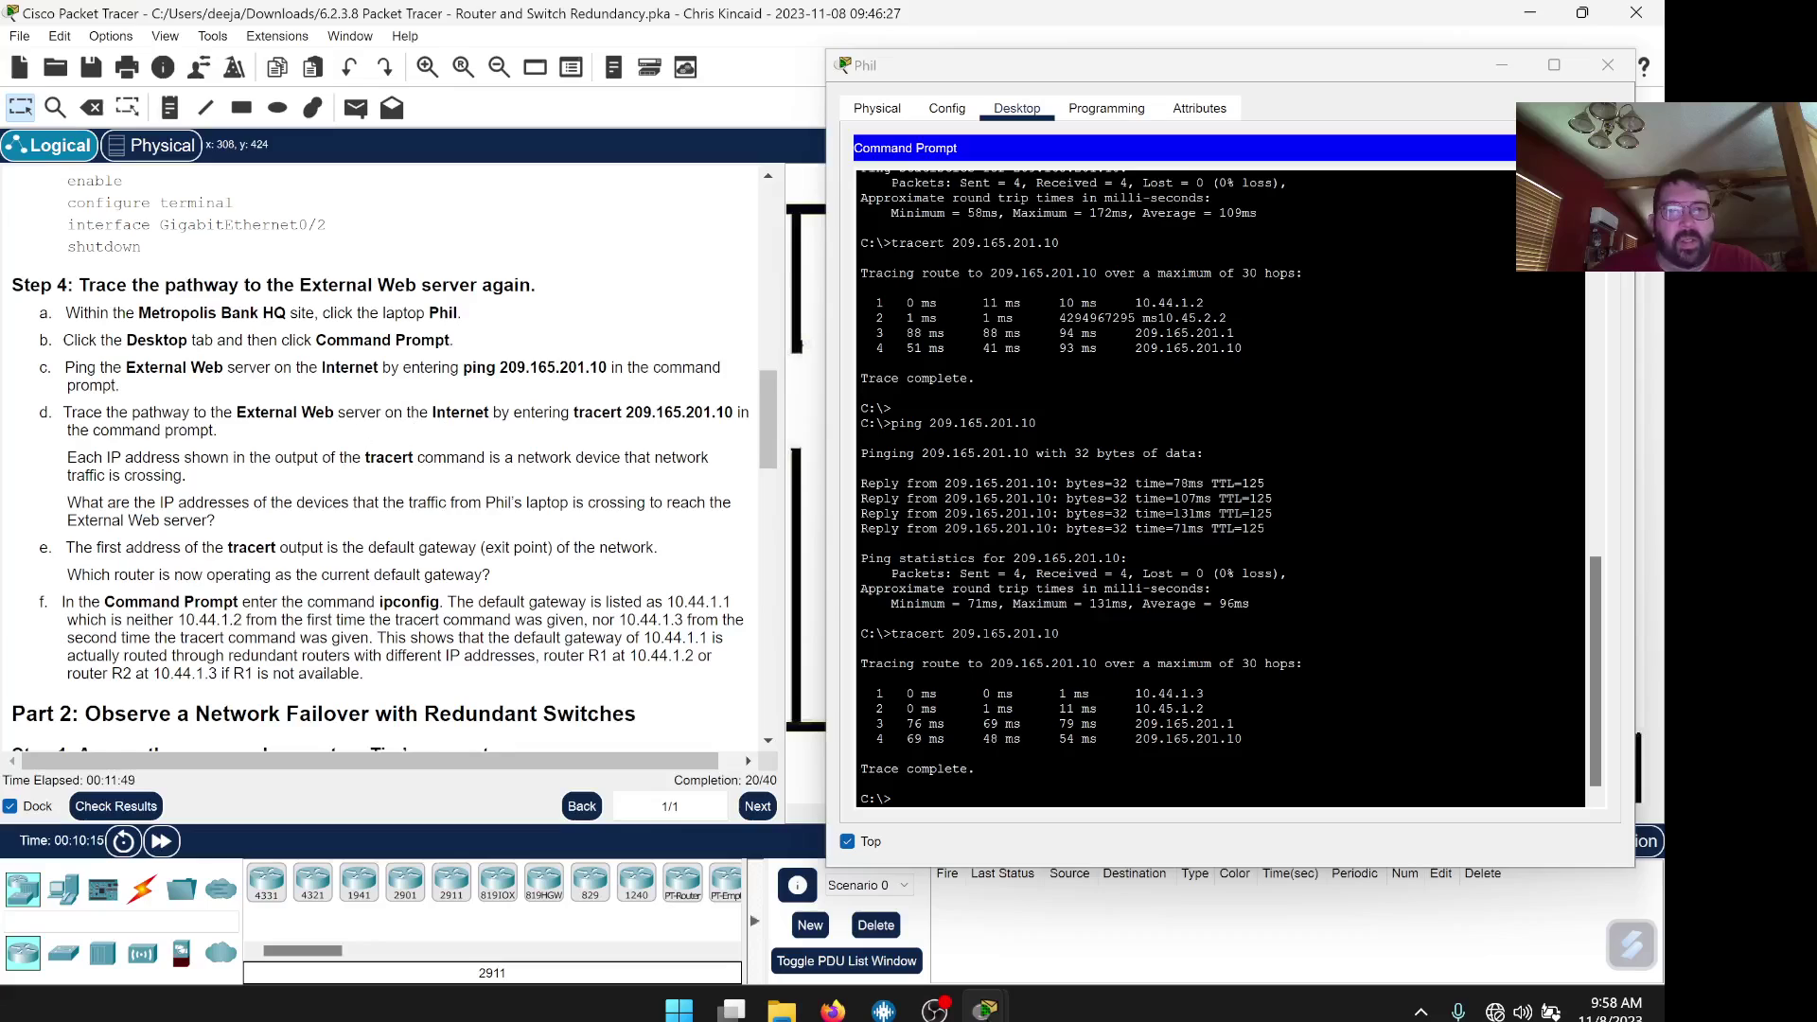
pyautogui.scroll(-1, 558, 459)
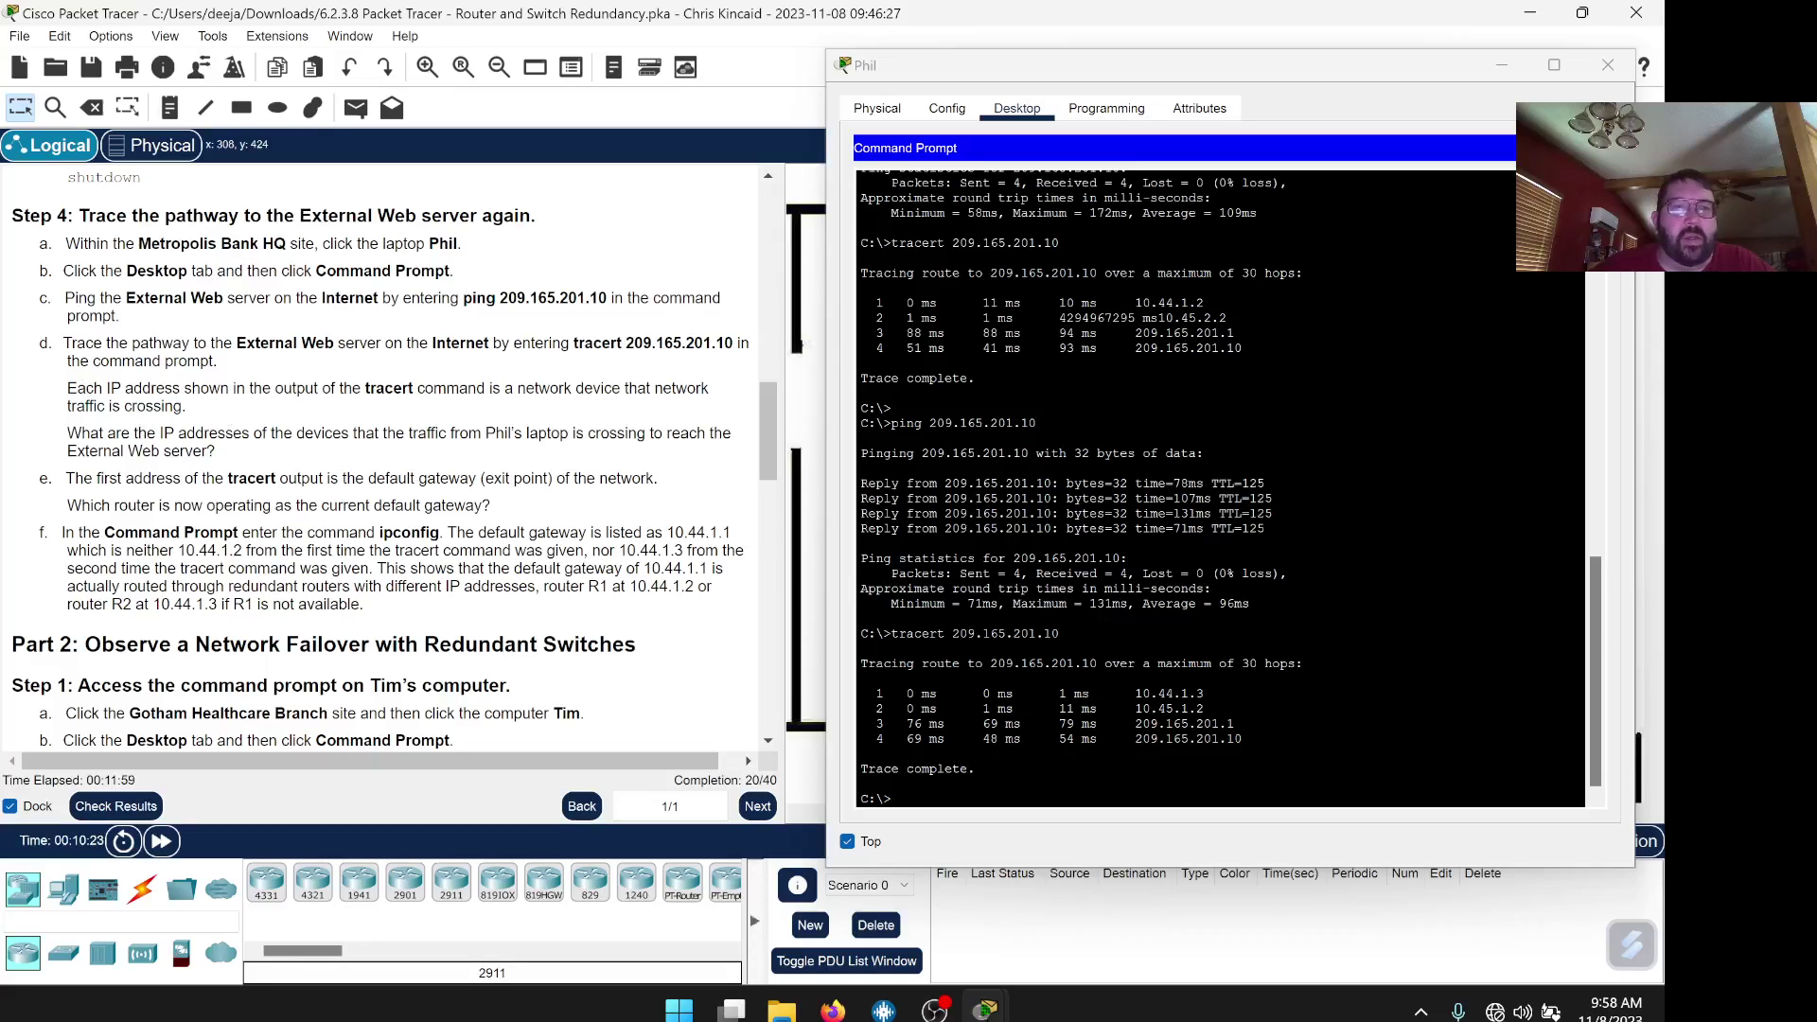
pyautogui.scroll(-1, 394, 458)
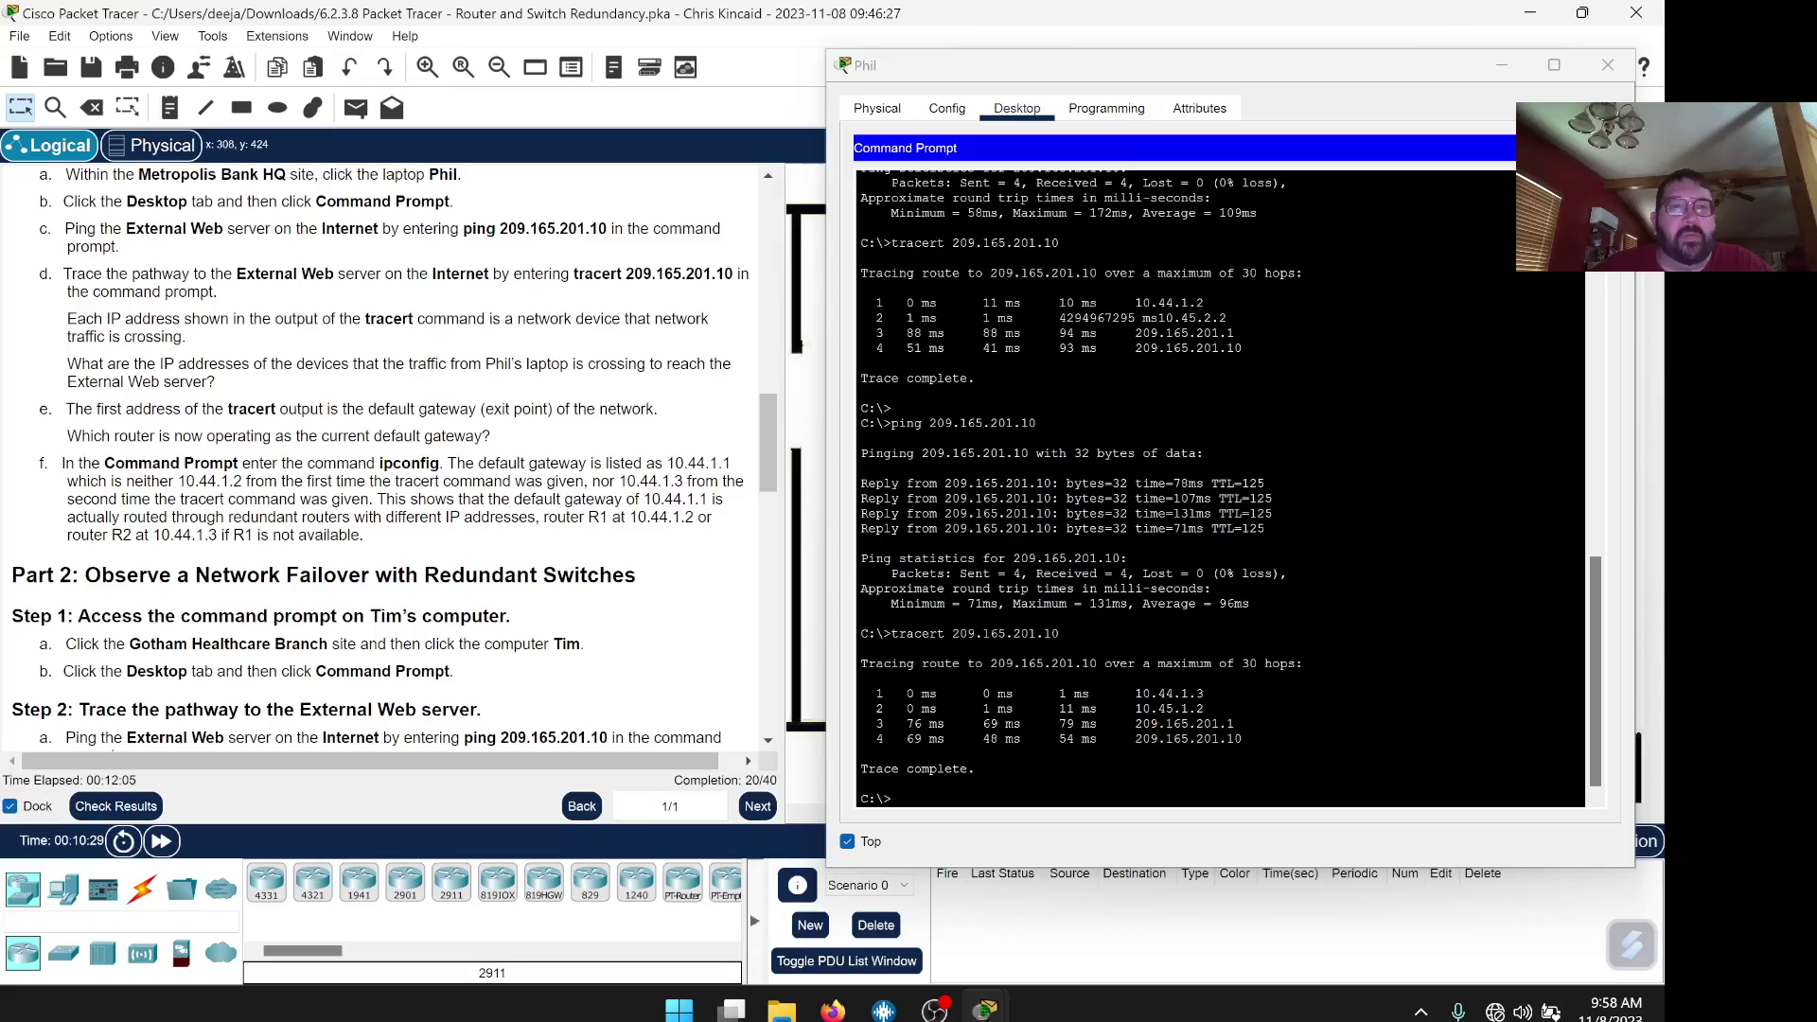
pyautogui.click(1242, 739)
pyautogui.moveTo(1242, 739); pyautogui.dragTo(1134, 693)
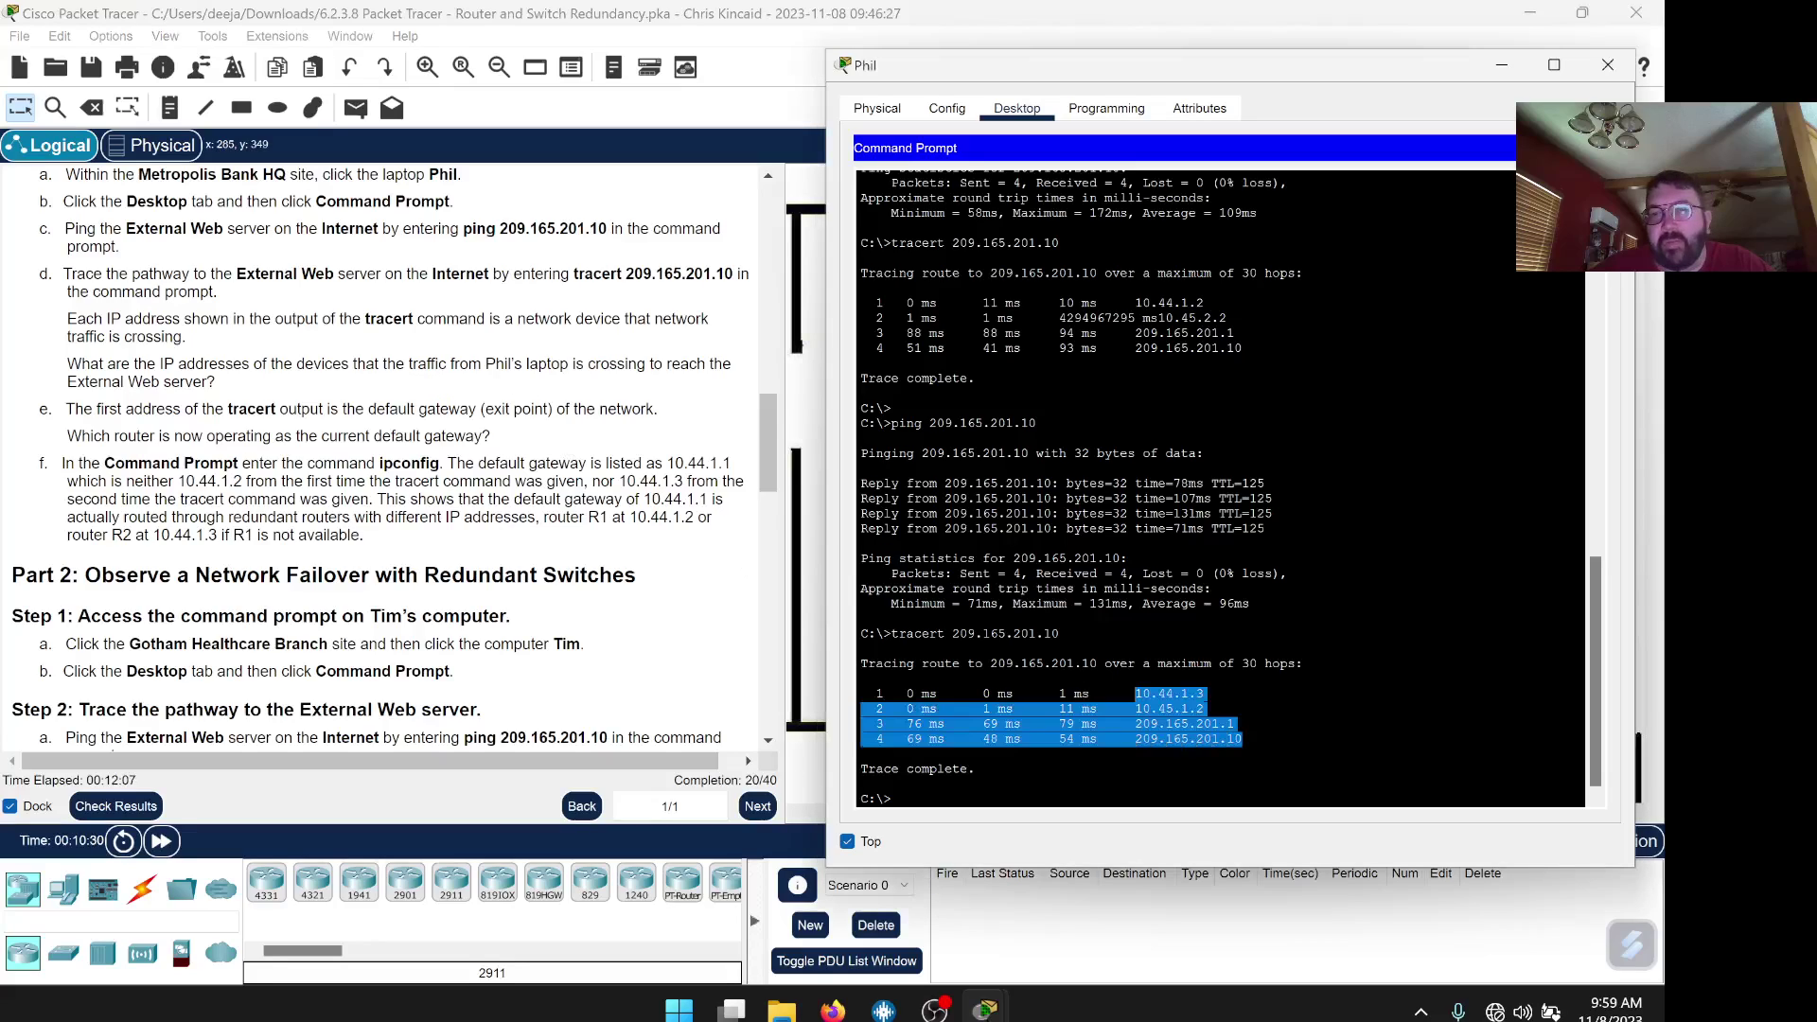
pyautogui.click(1134, 695)
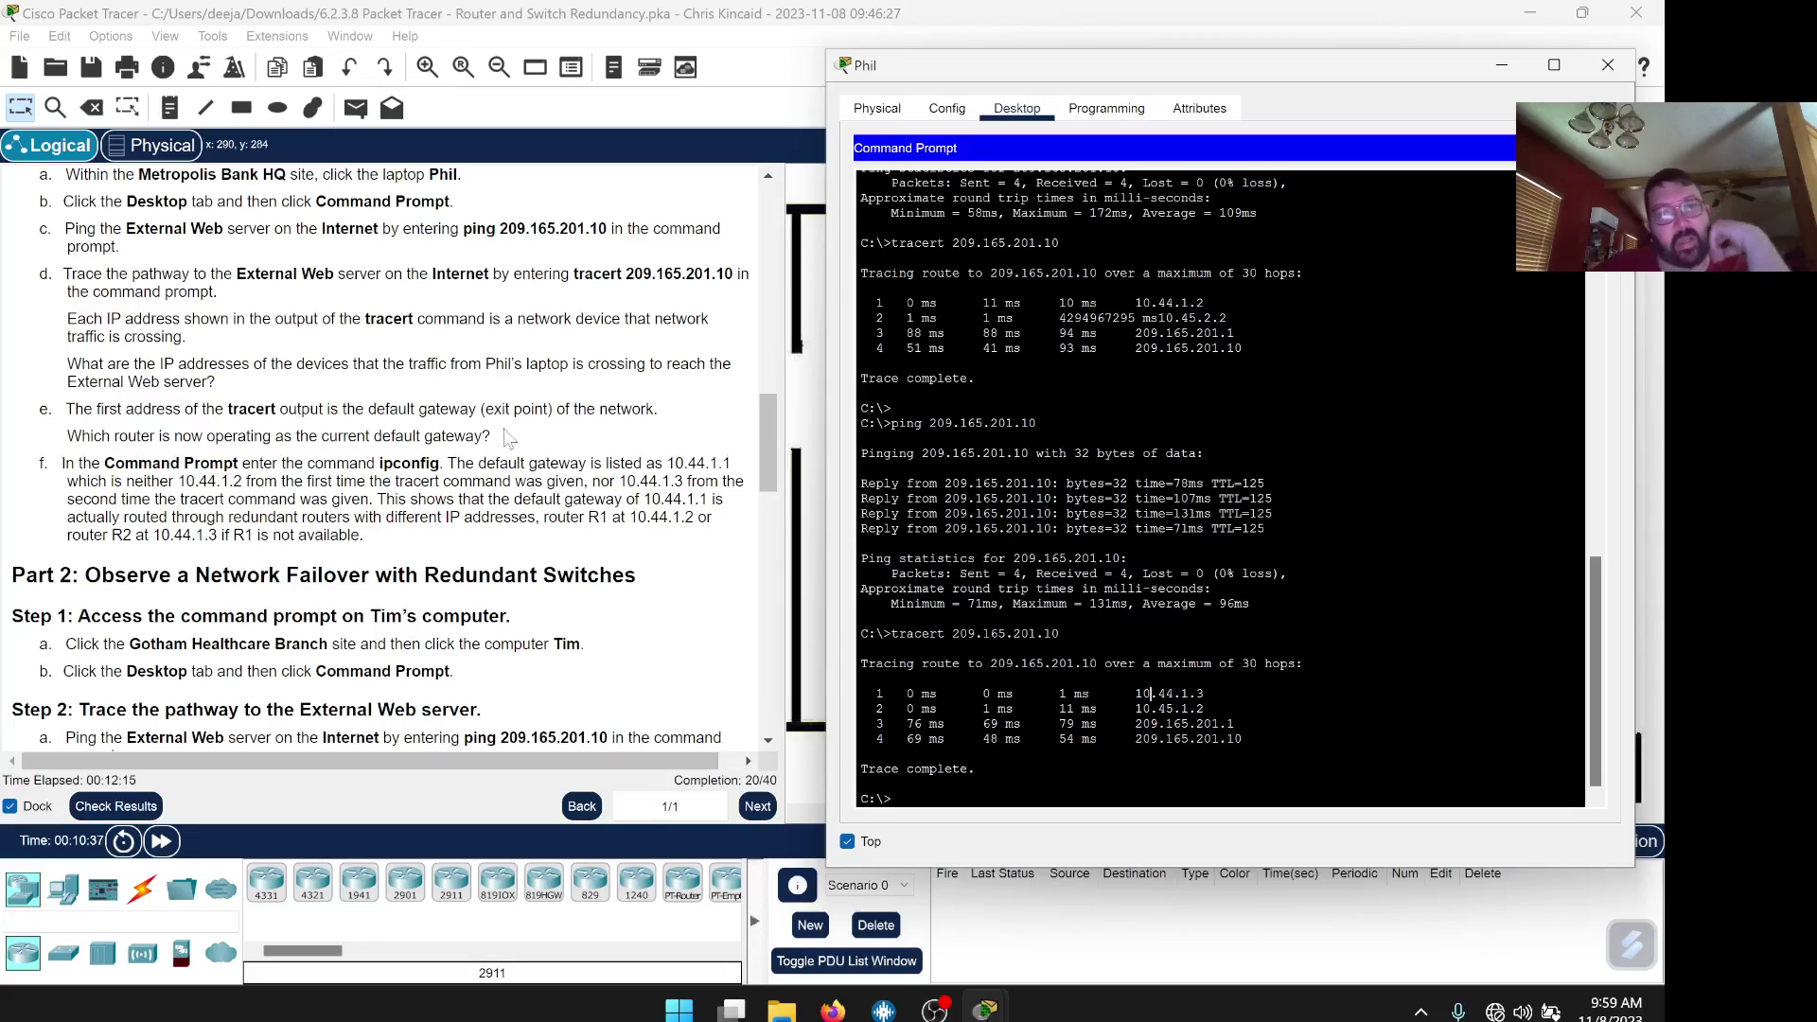
# Run ipconfig in Phil's Command Prompt, as Step 4f instructs.
pyautogui.scroll(-1, 615, 445)
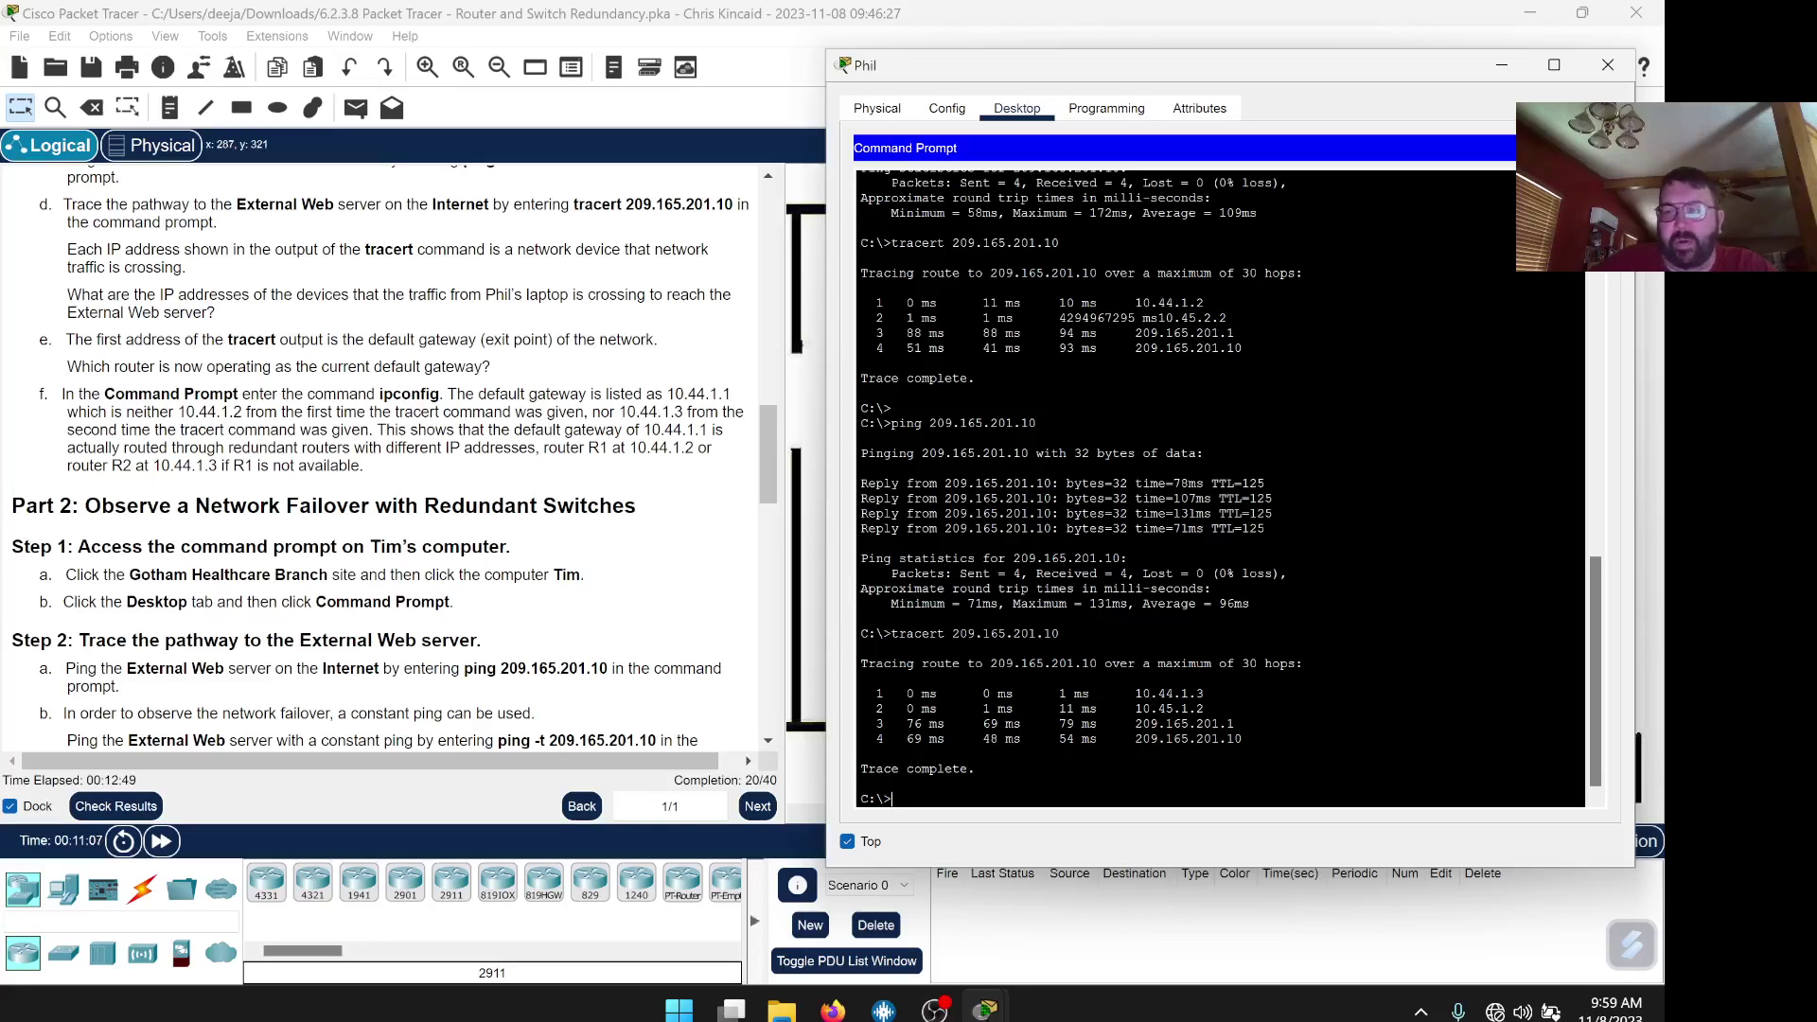
pyautogui.press('Up')
pyautogui.press('Up')
pyautogui.press('Up')
pyautogui.press('Up')
pyautogui.press('Up')
pyautogui.press('Up')
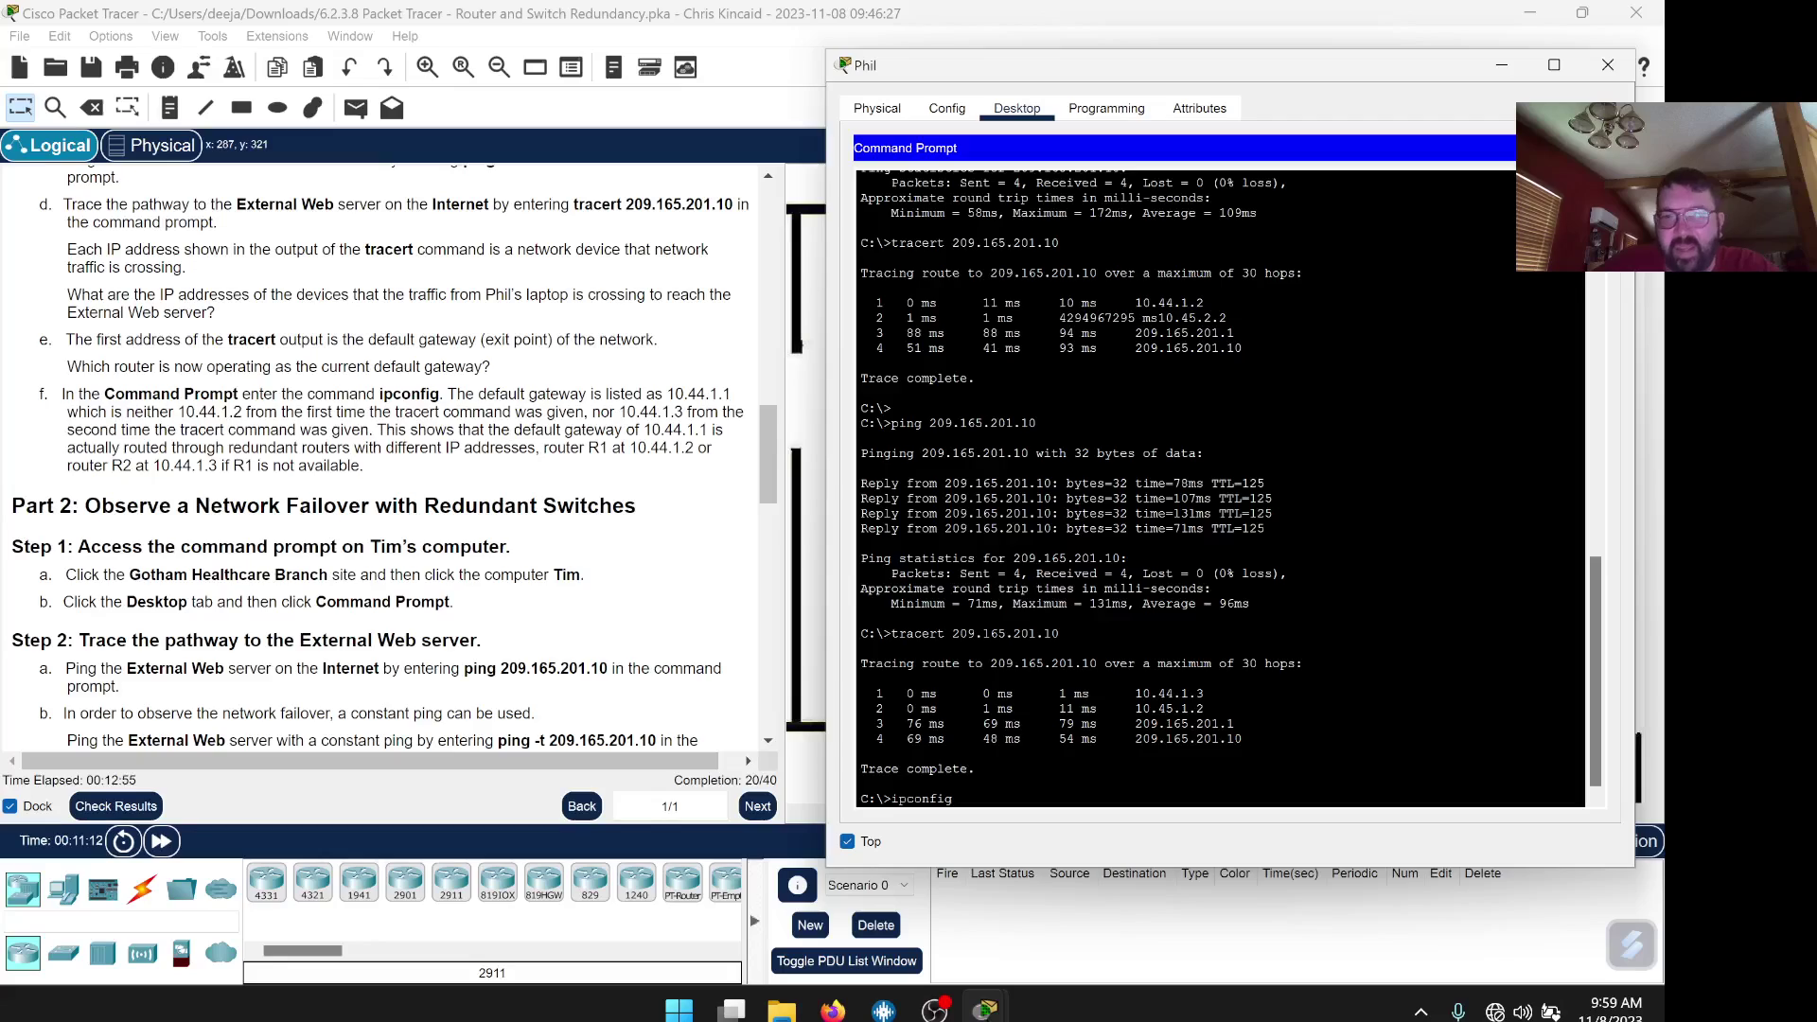
pyautogui.press('Return')
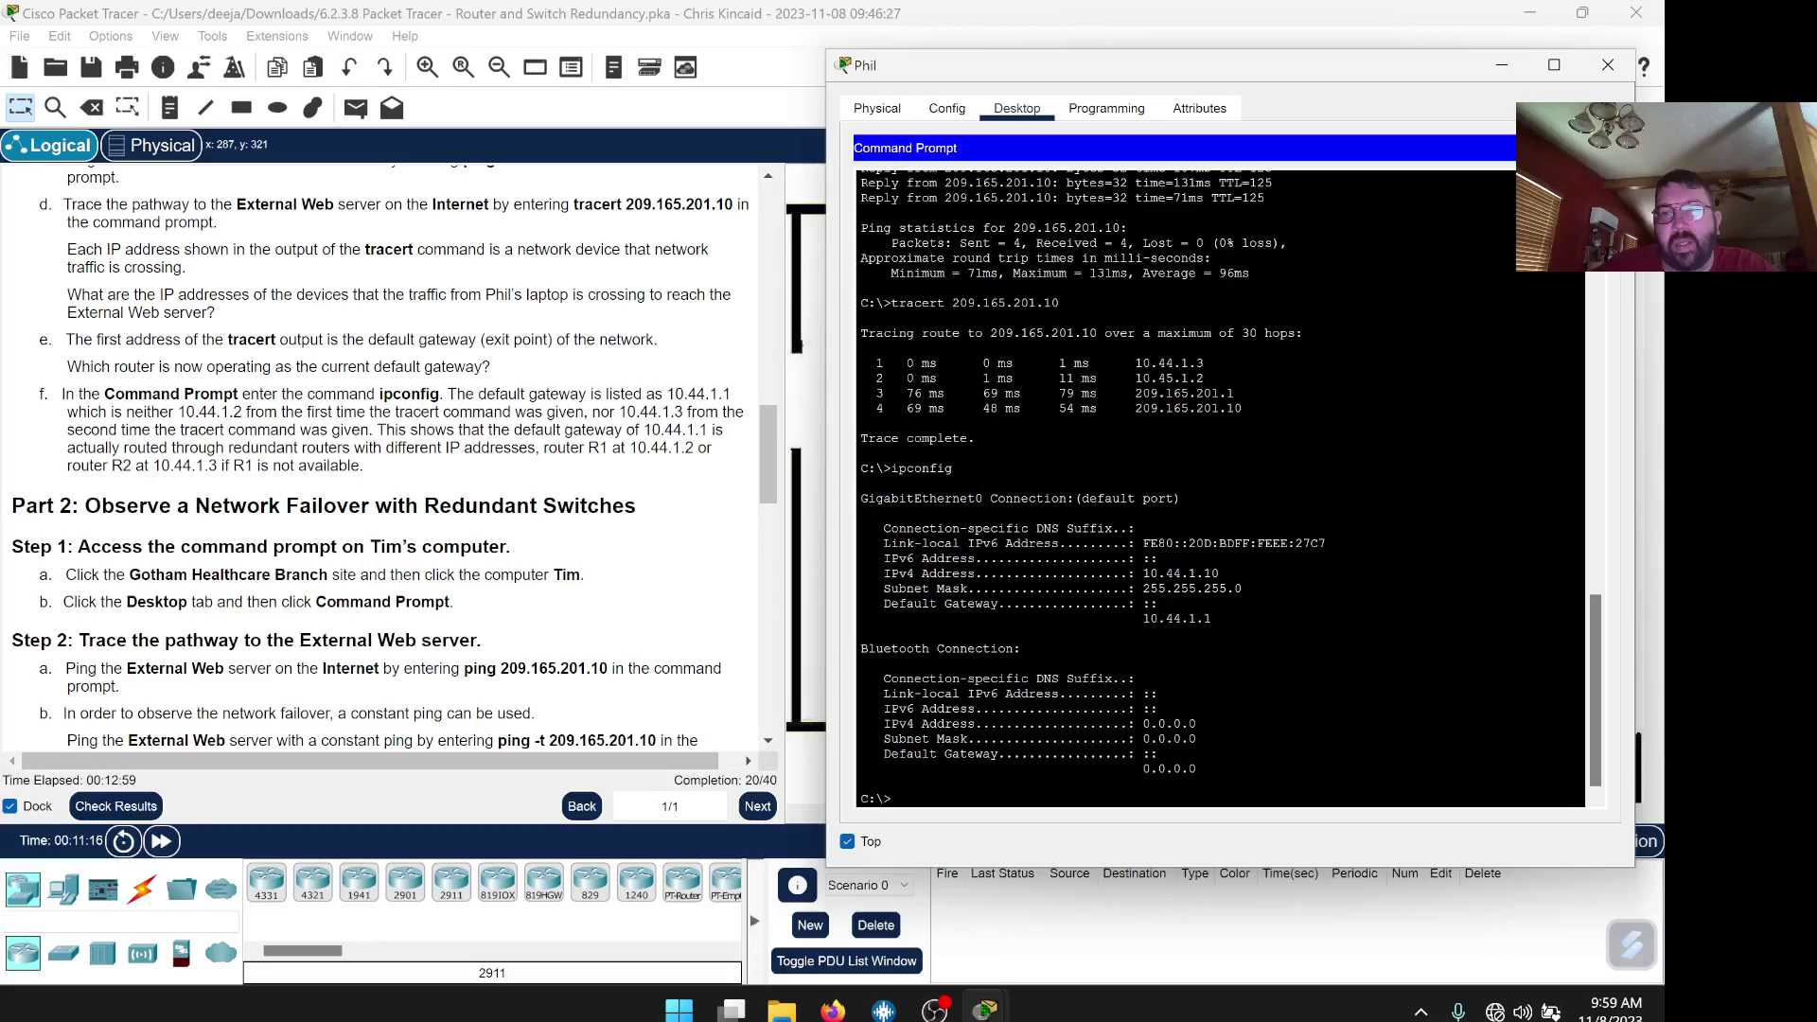
# Examine the default gateway in the ipconfig output and compare it with the first hop of the latest trace.
pyautogui.moveTo(1212, 619); pyautogui.dragTo(1126, 618)
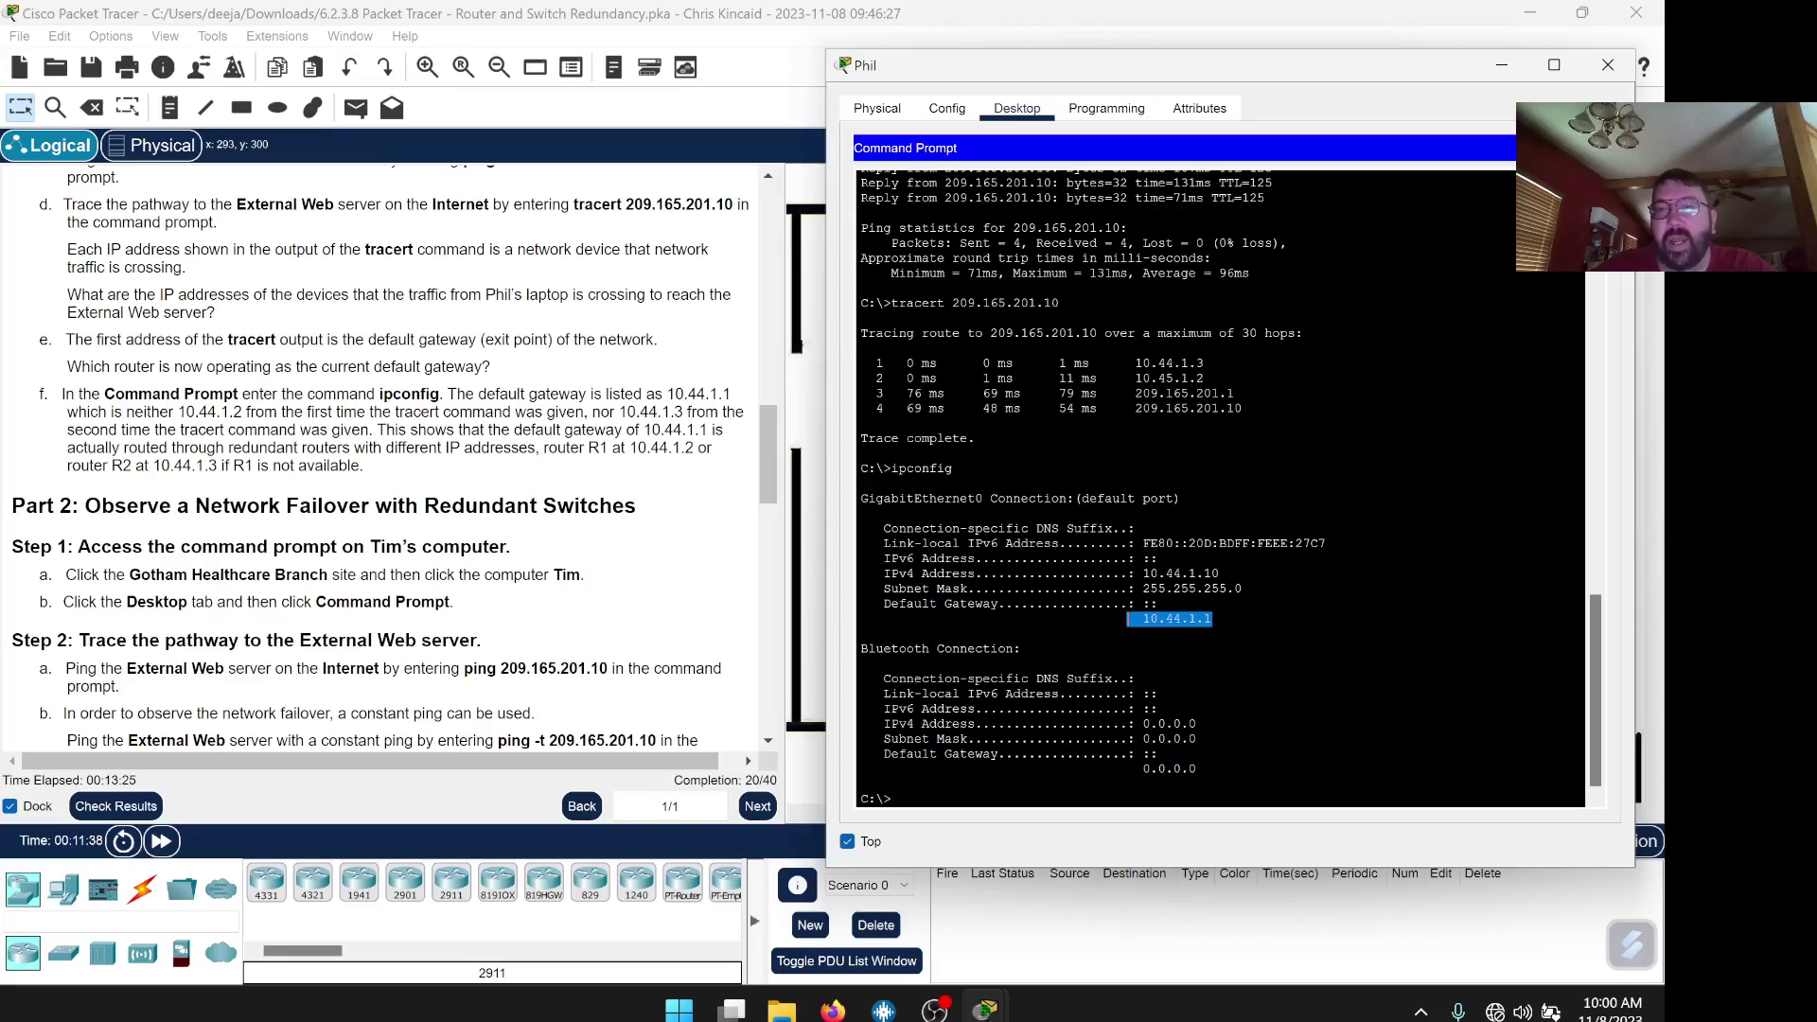
pyautogui.scroll(-1, 1220, 488)
pyautogui.click(1213, 614)
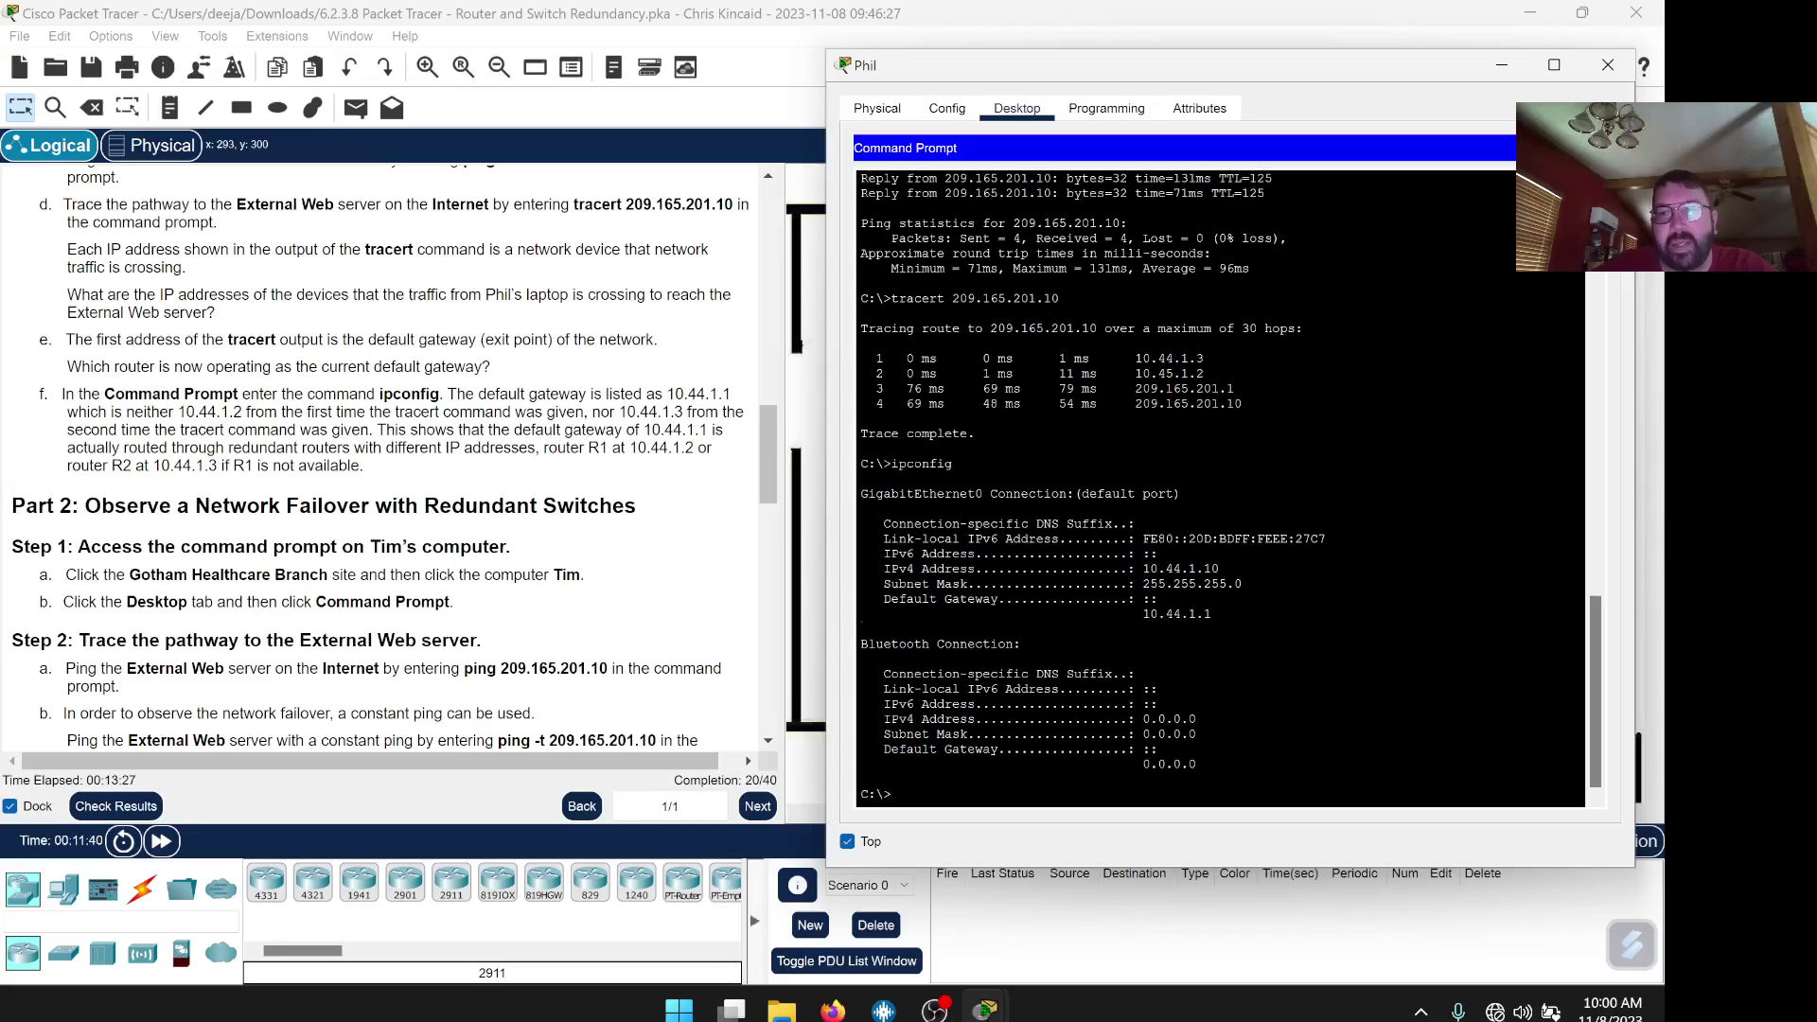
pyautogui.moveTo(1213, 614); pyautogui.dragTo(860, 464)
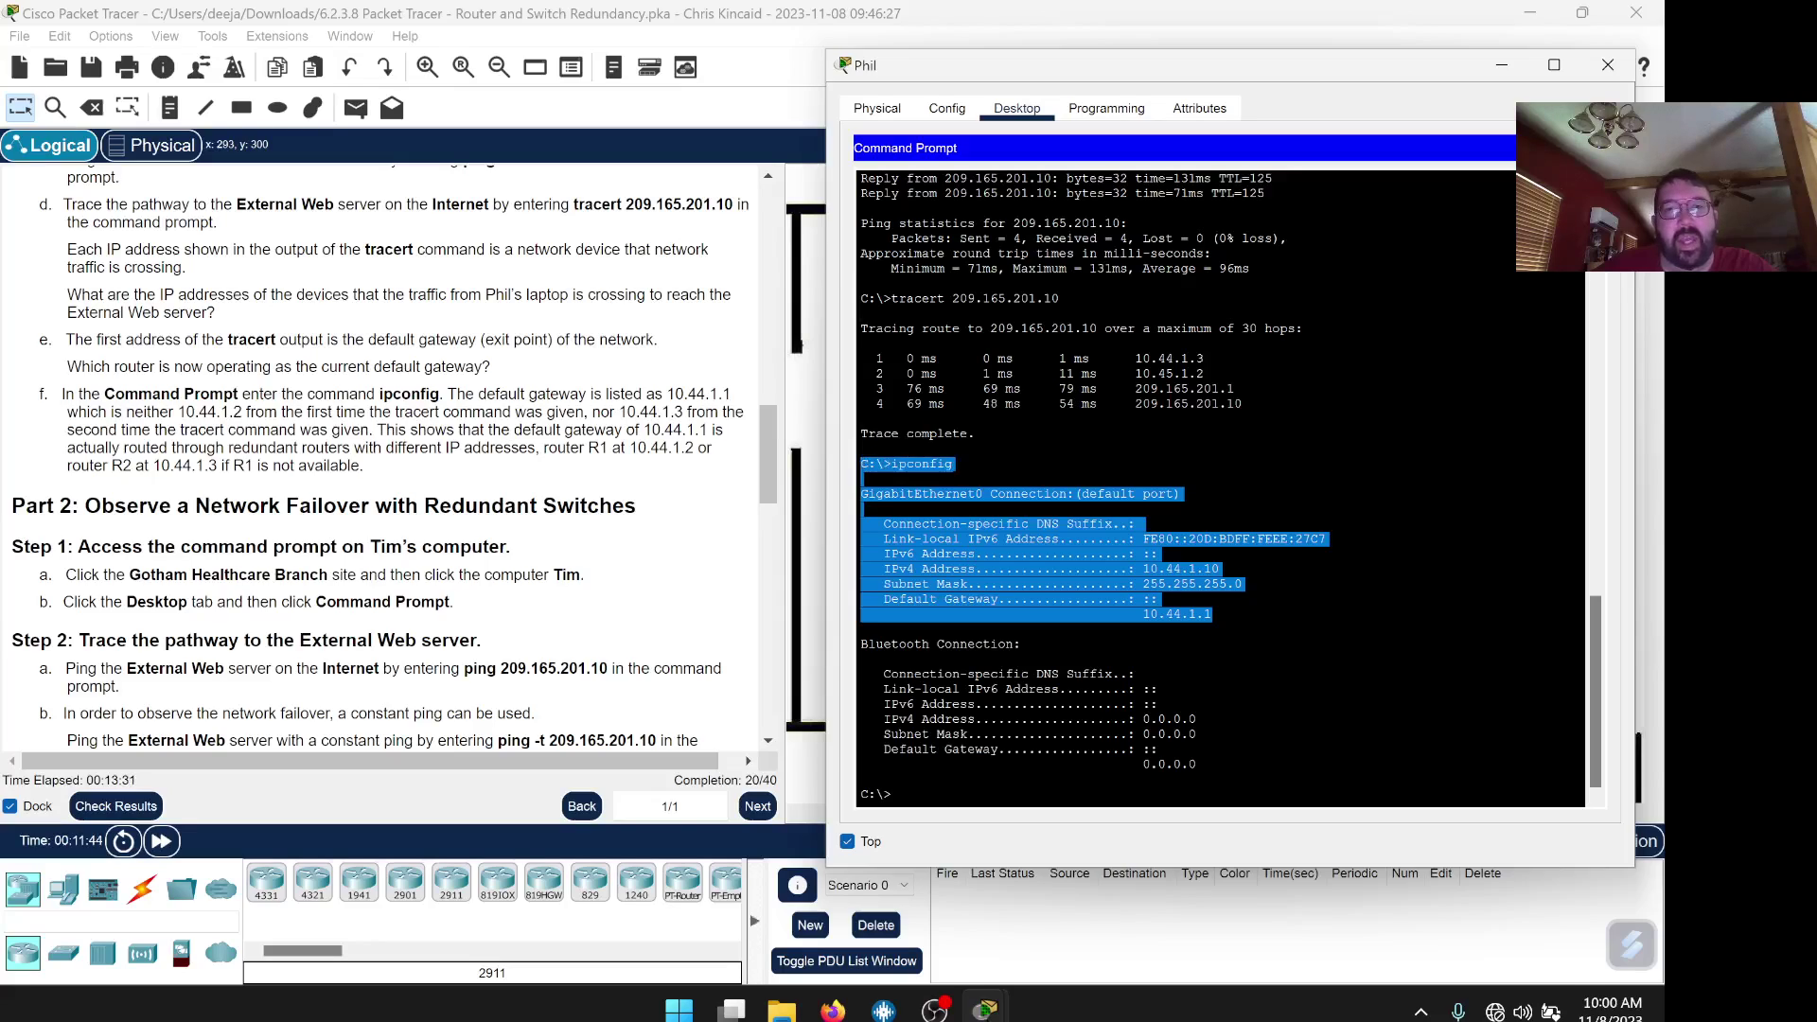
pyautogui.click(1217, 614)
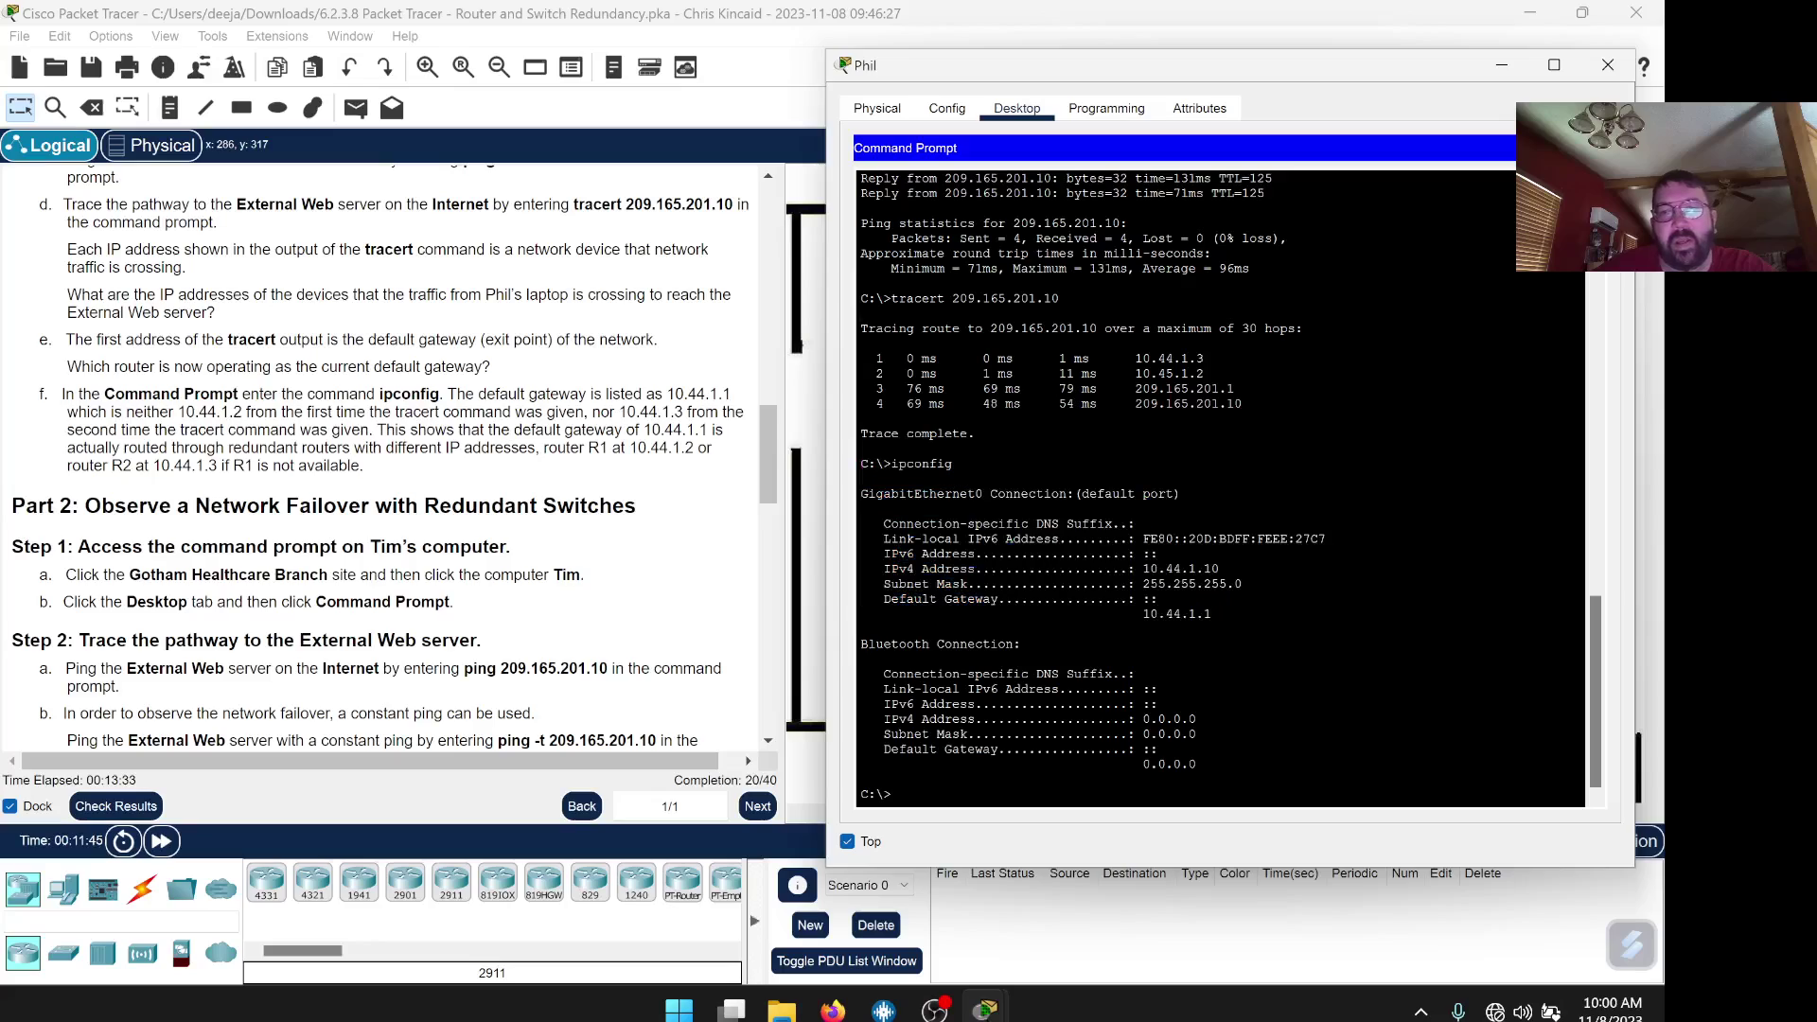
pyautogui.moveTo(1204, 359); pyautogui.dragTo(1135, 358)
pyautogui.moveTo(1212, 614); pyautogui.dragTo(1142, 614)
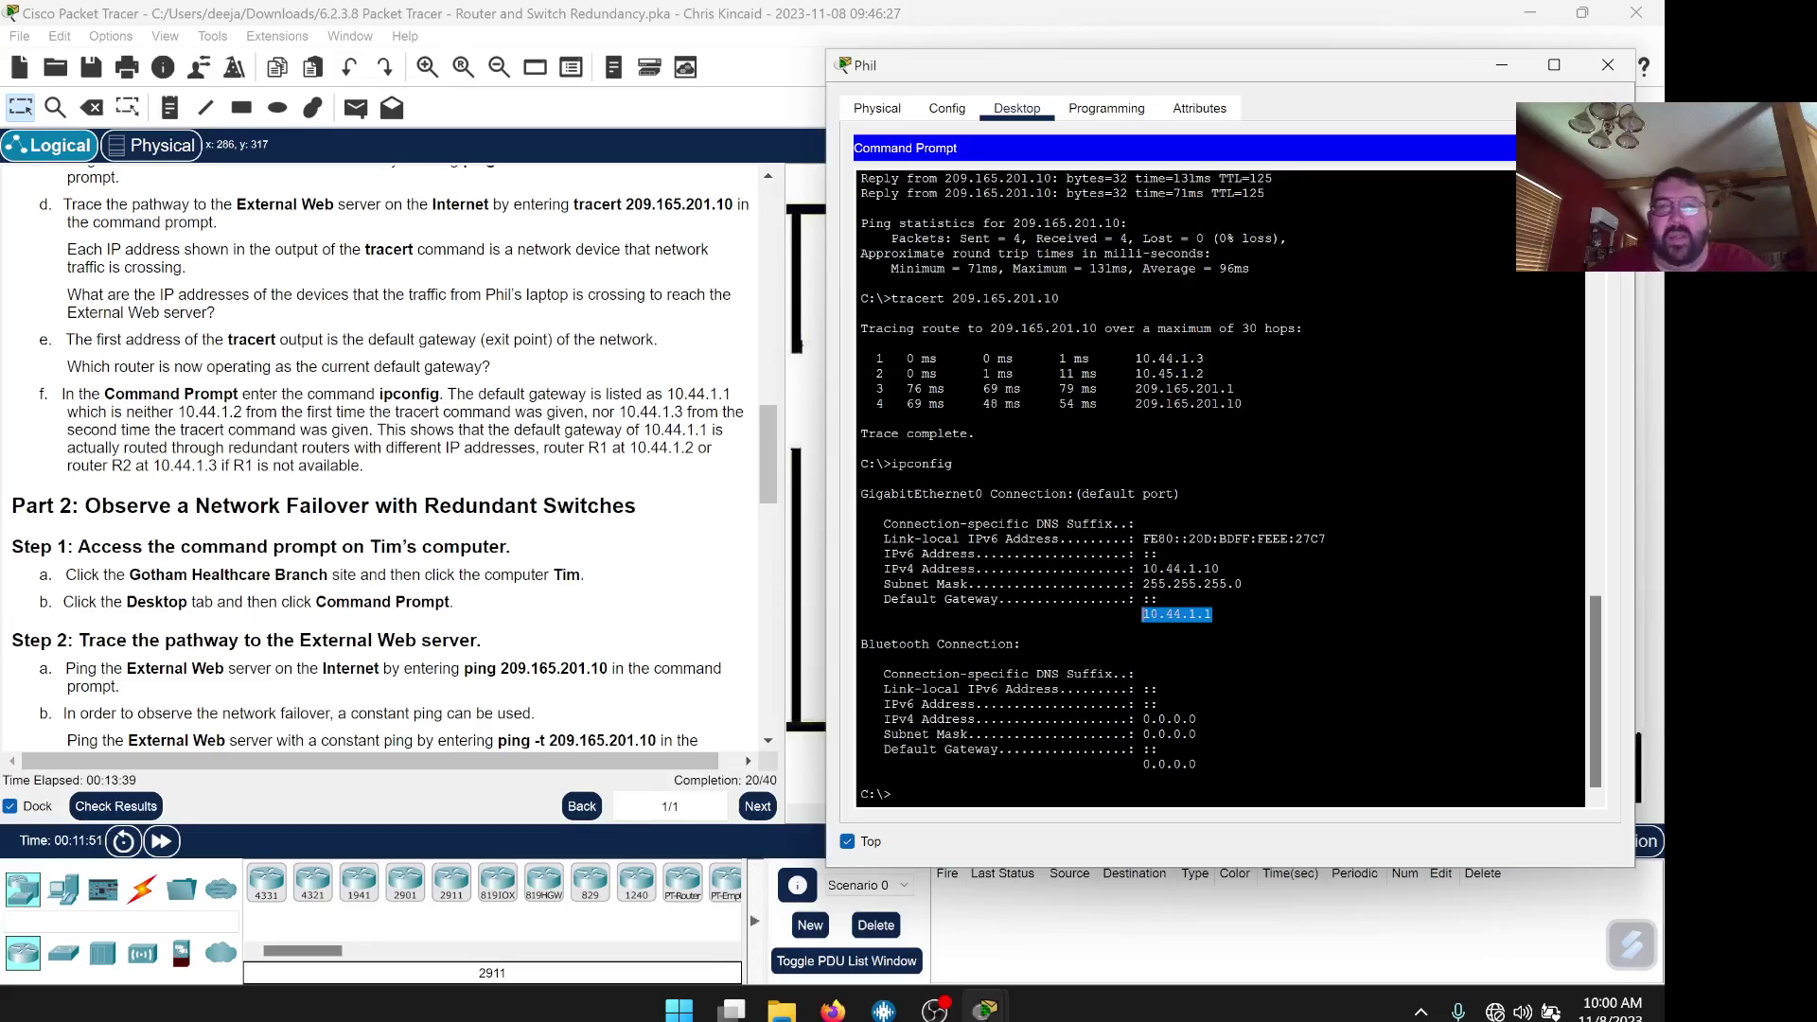
# Review the Part 2 instructions, close Phil's window, and switch the workspace to the Gotham Healthcare Branch site.
pyautogui.scroll(-5, 717, 558)
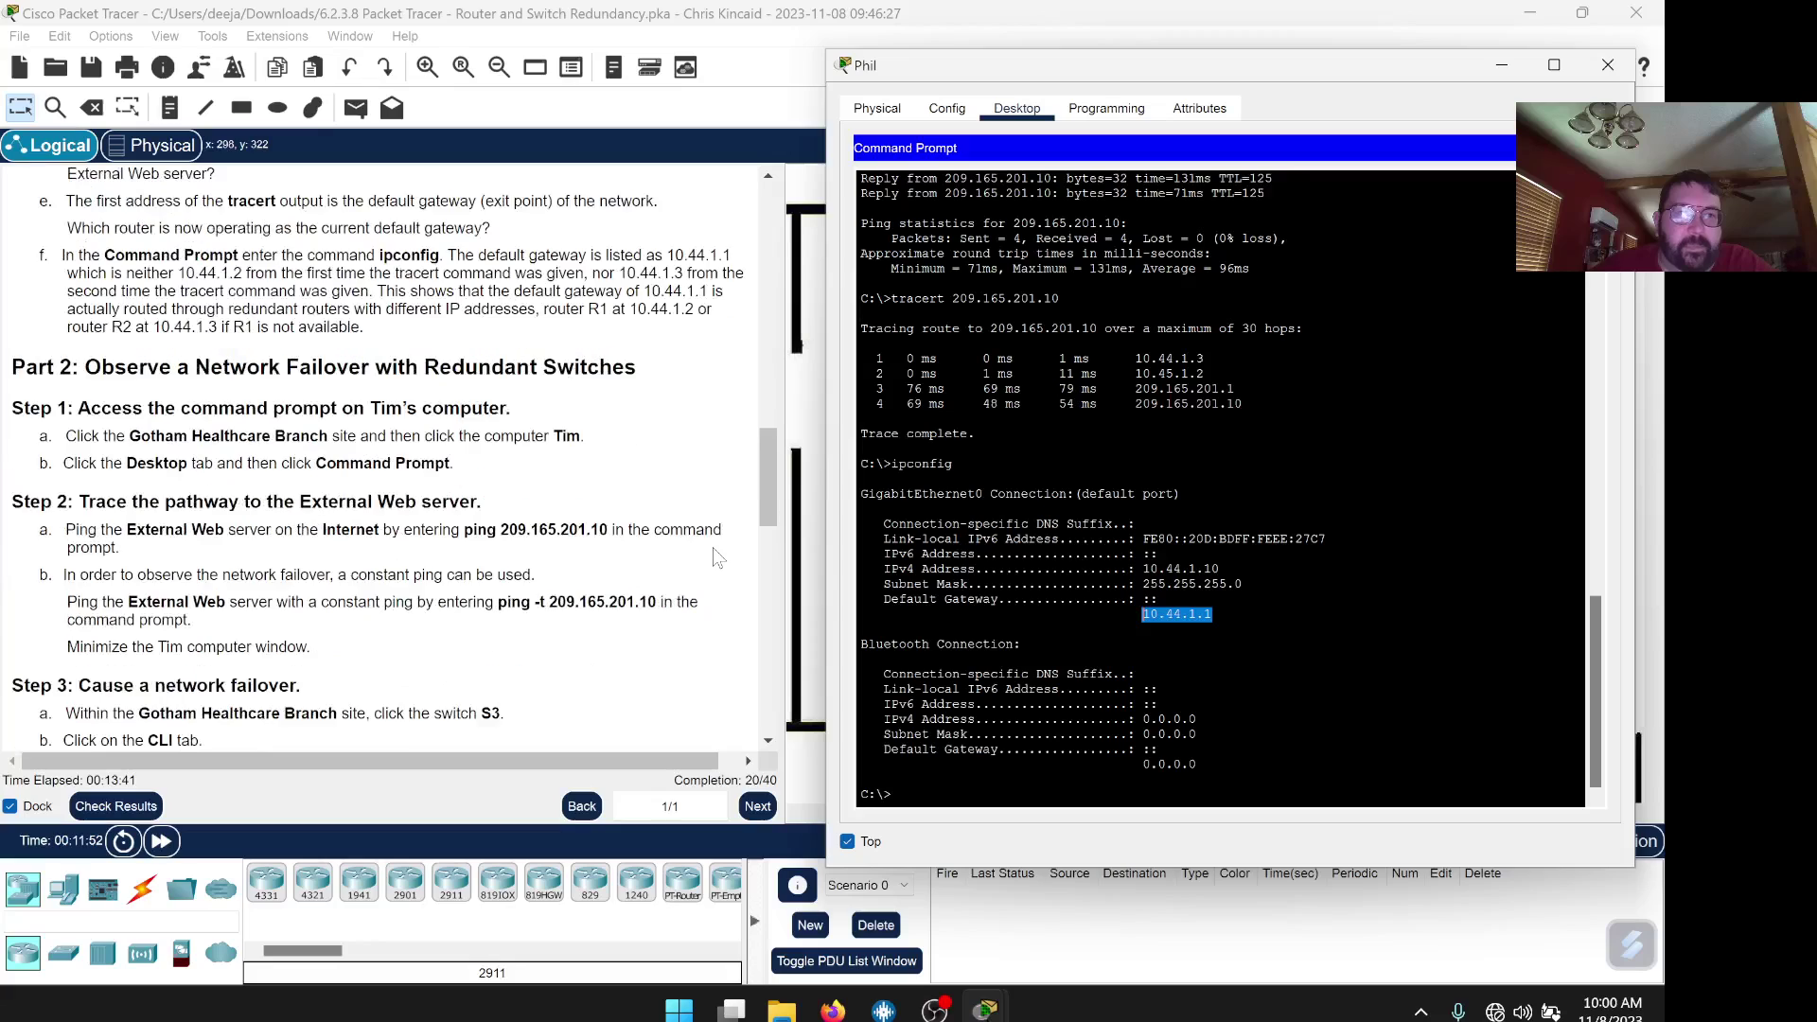
pyautogui.scroll(-2, 717, 558)
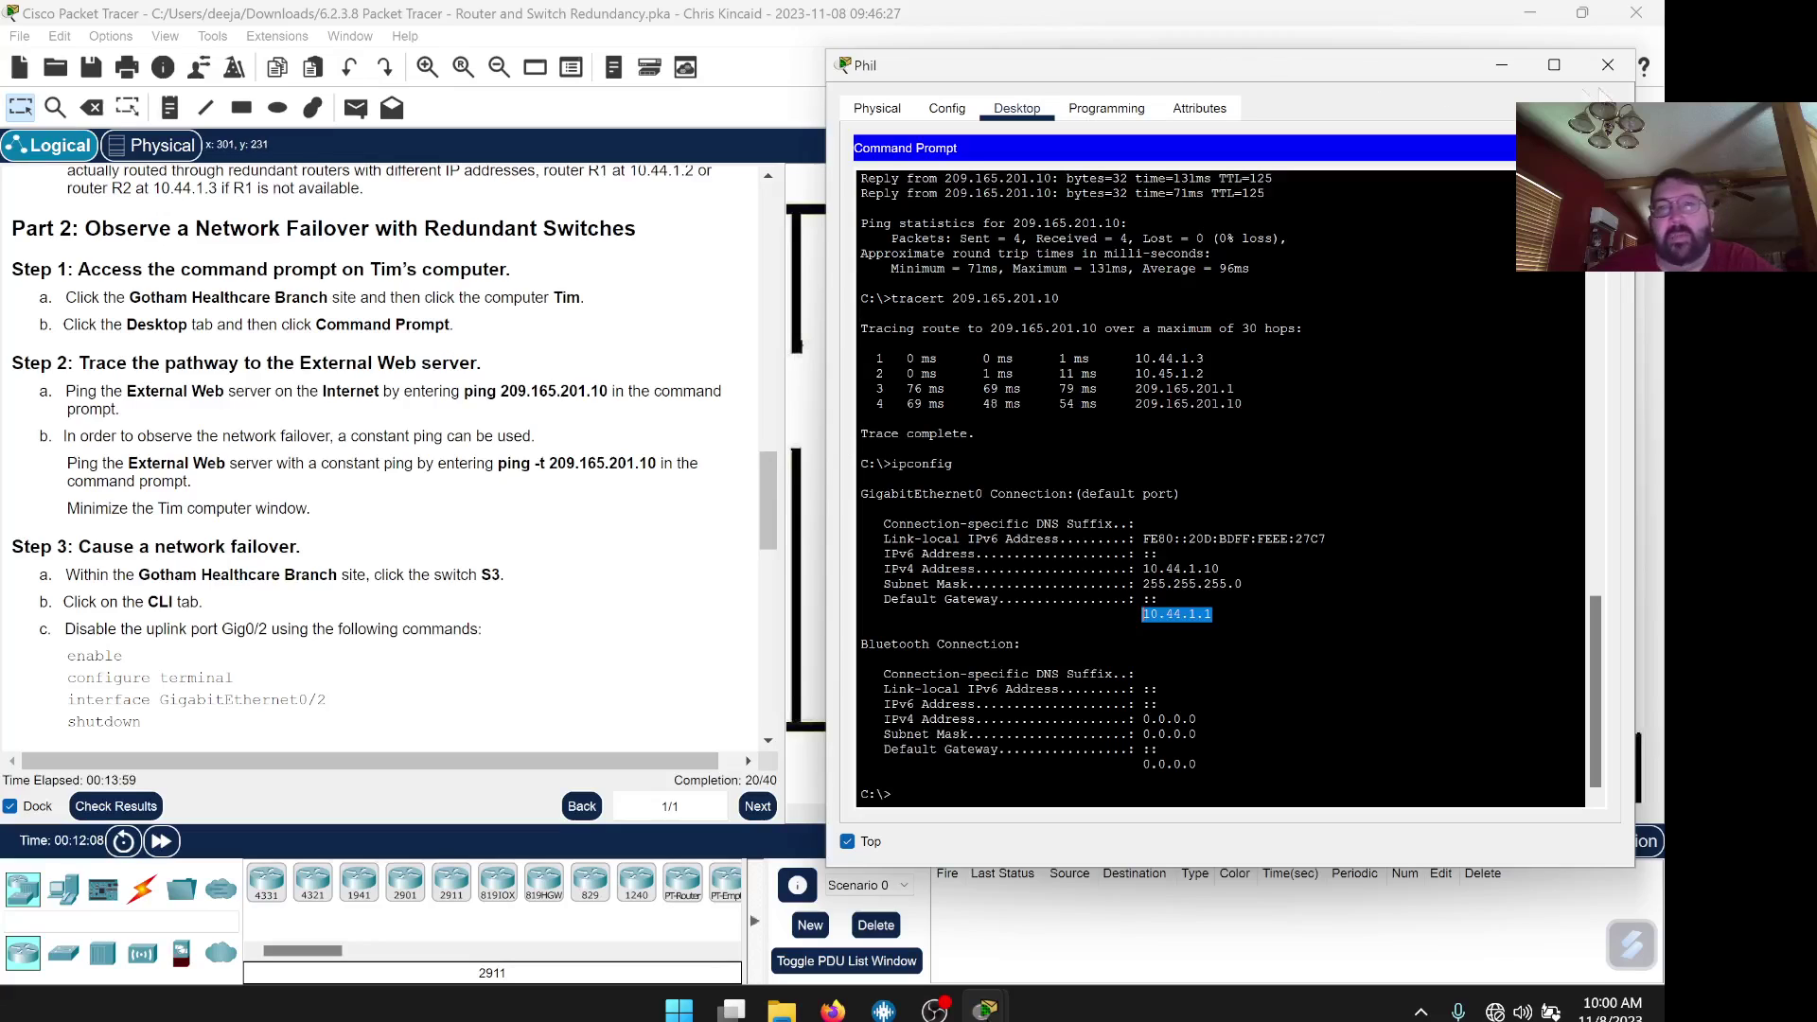
pyautogui.click(1608, 64)
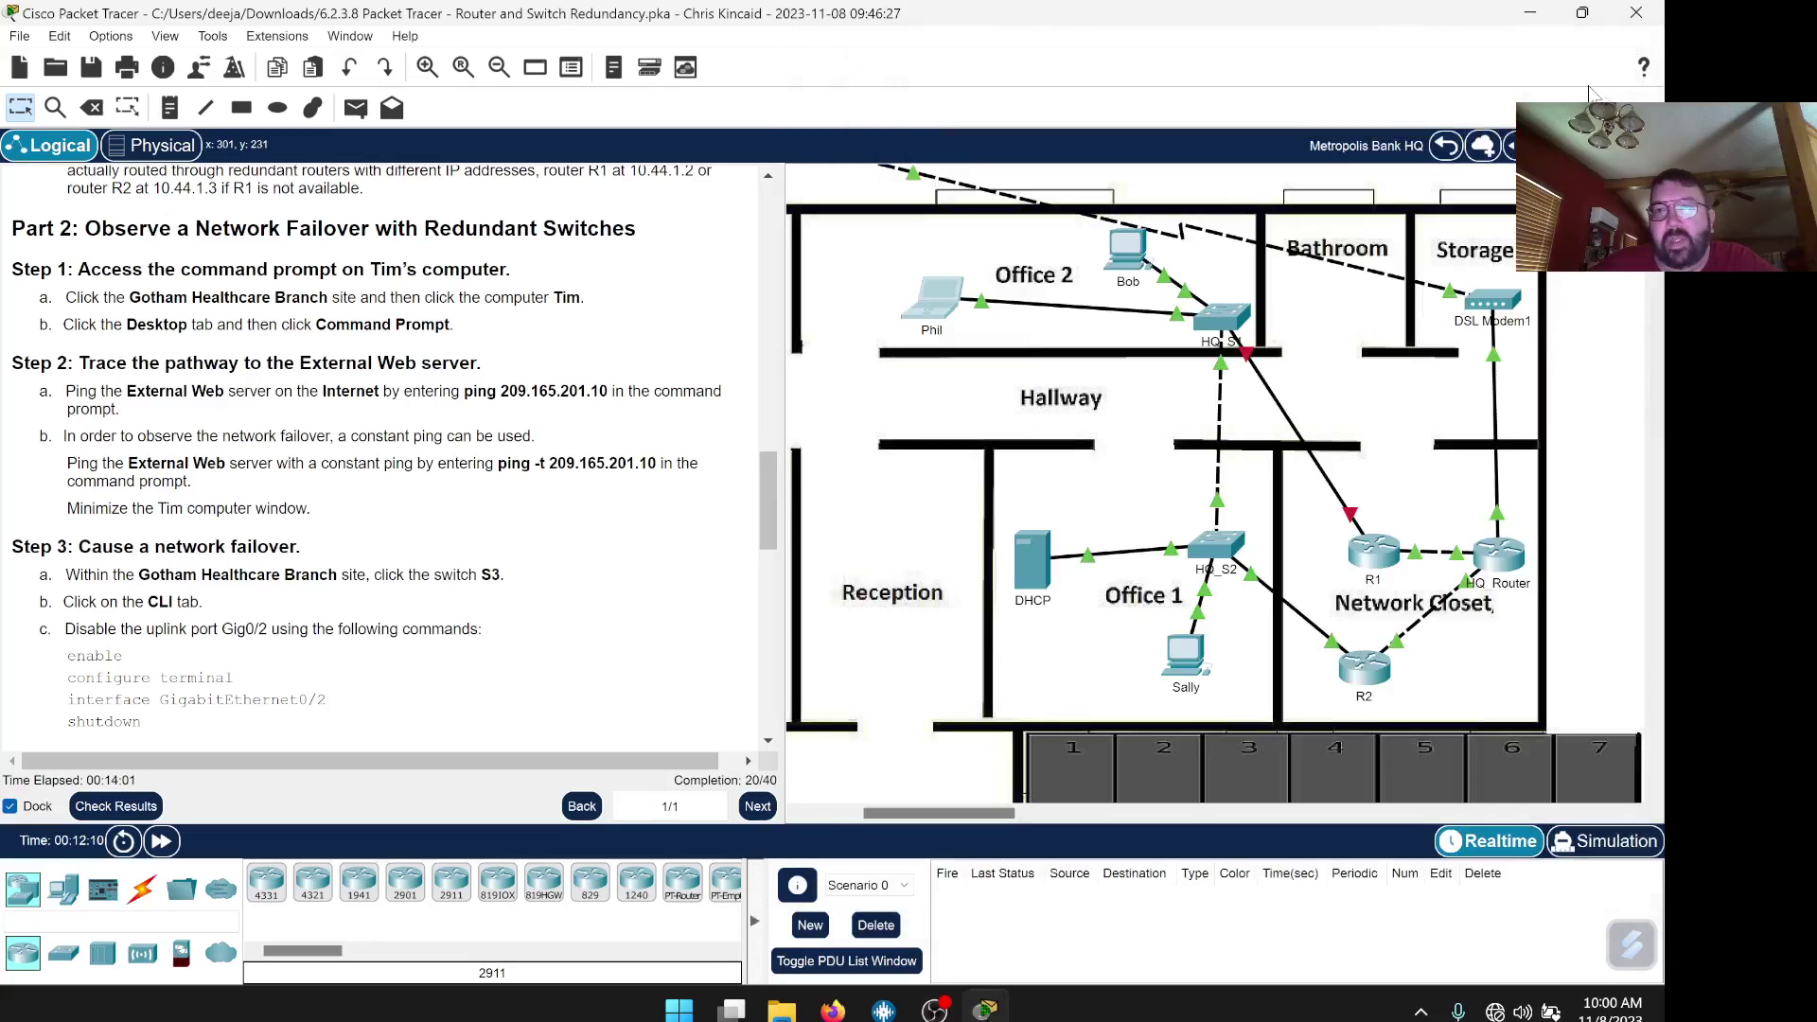
pyautogui.click(1446, 146)
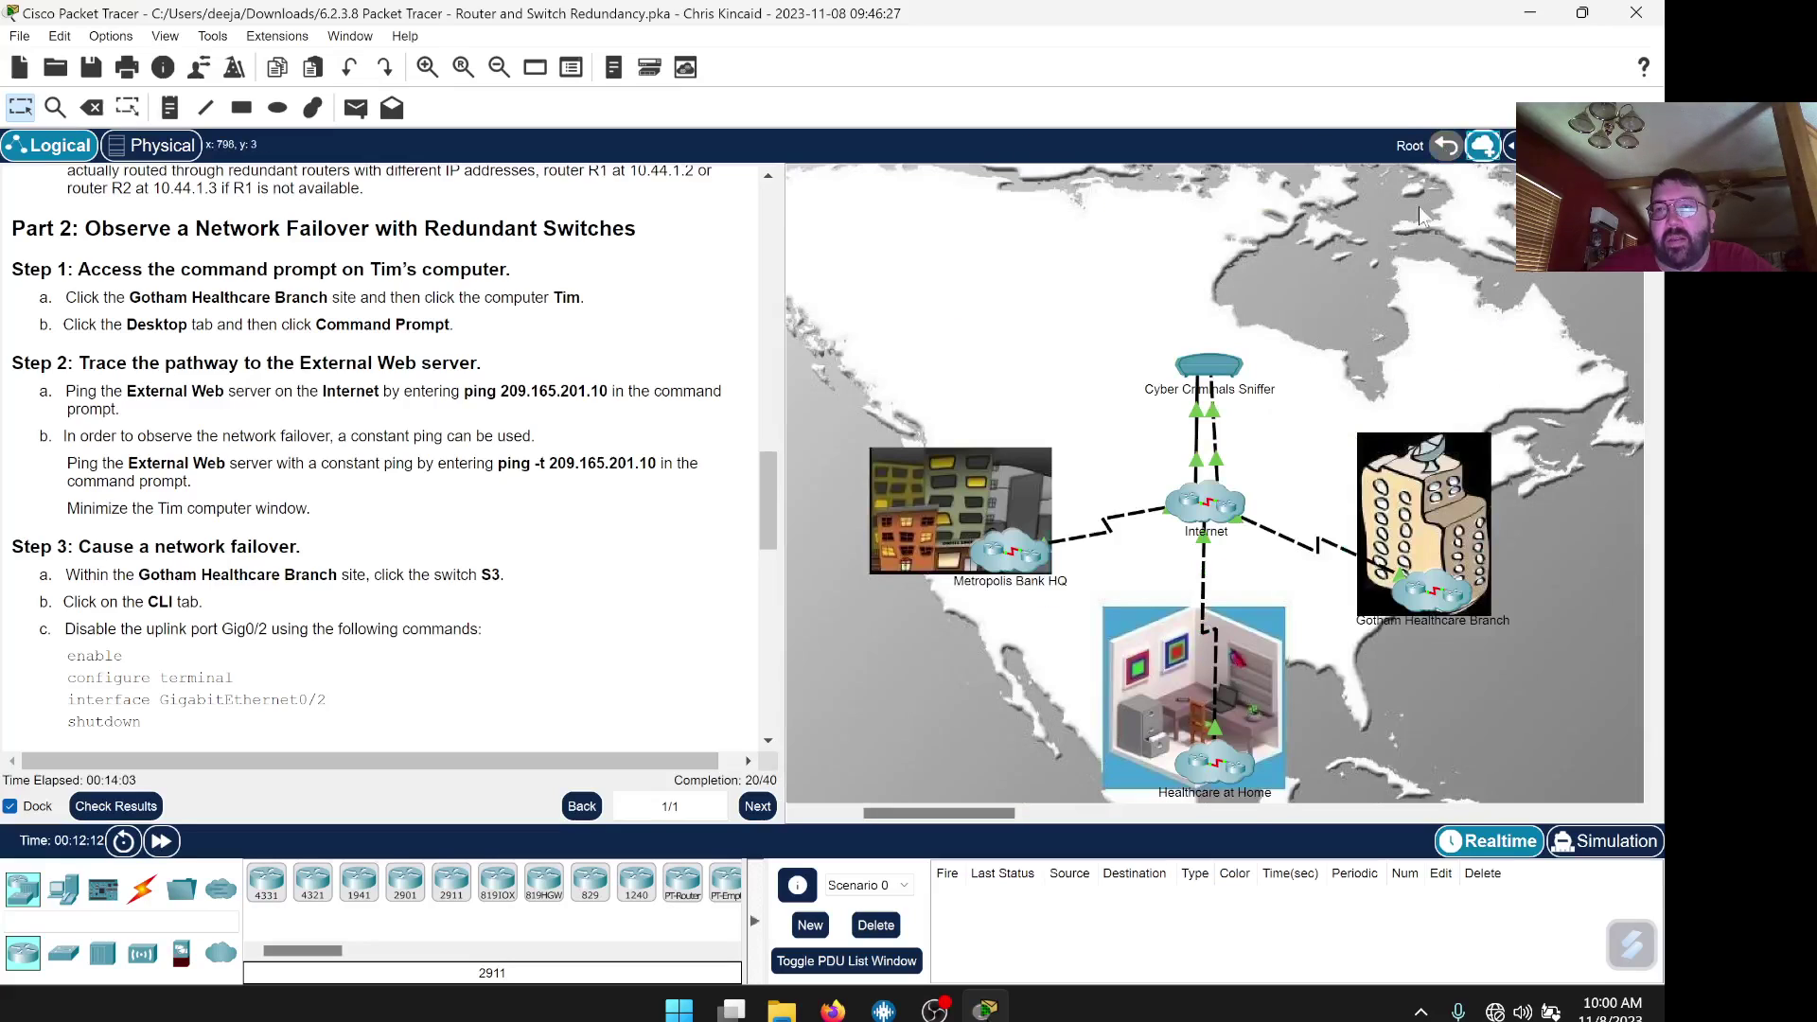
pyautogui.click(1414, 478)
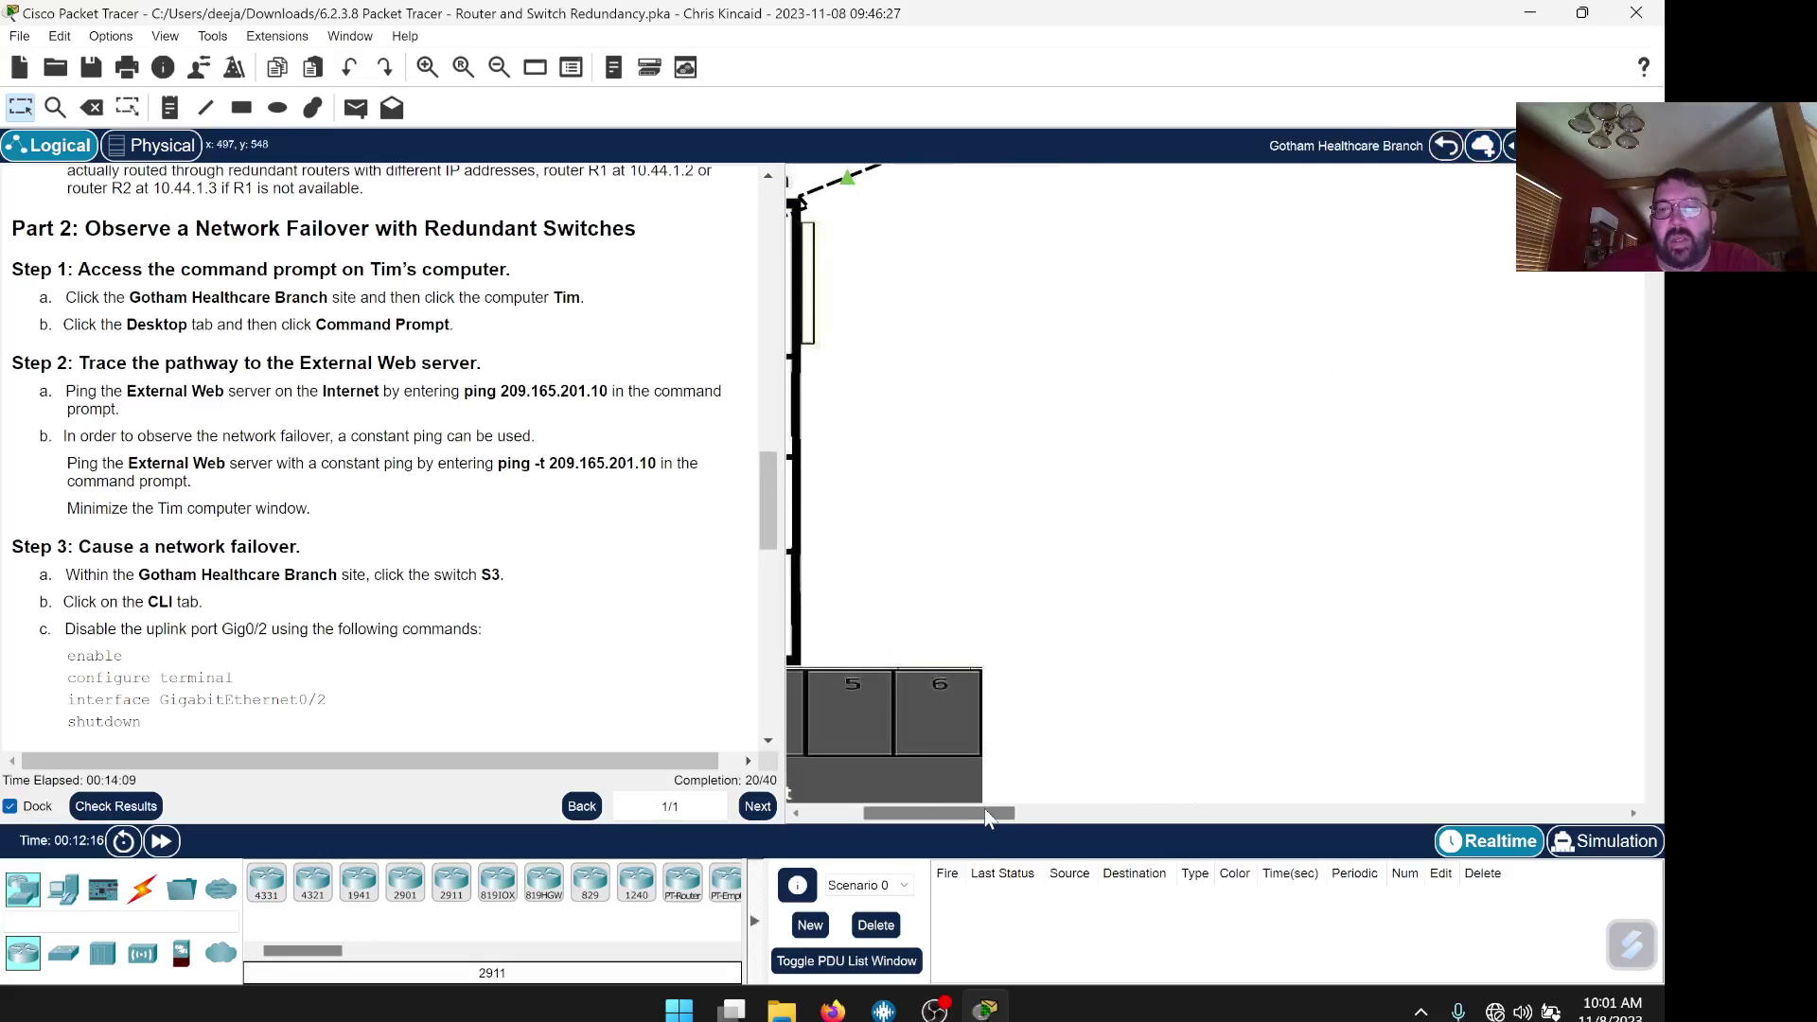
pyautogui.moveTo(984, 815); pyautogui.dragTo(848, 814)
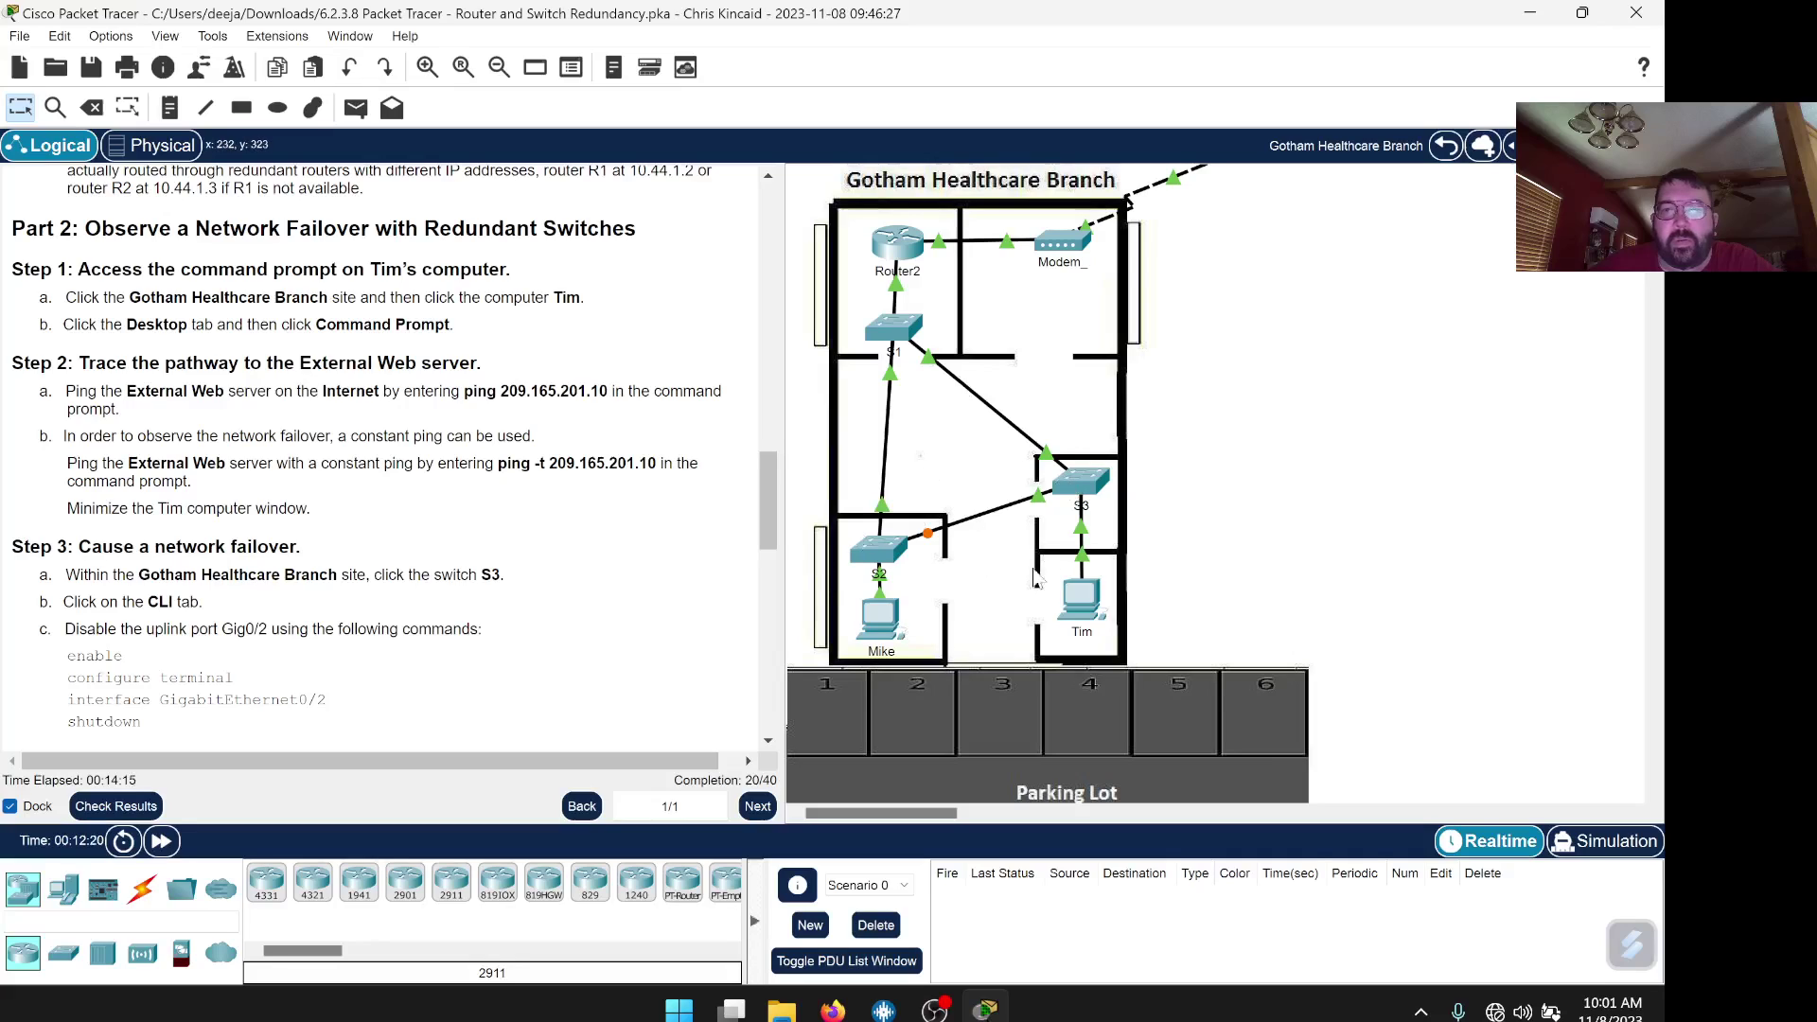
pyautogui.click(1081, 598)
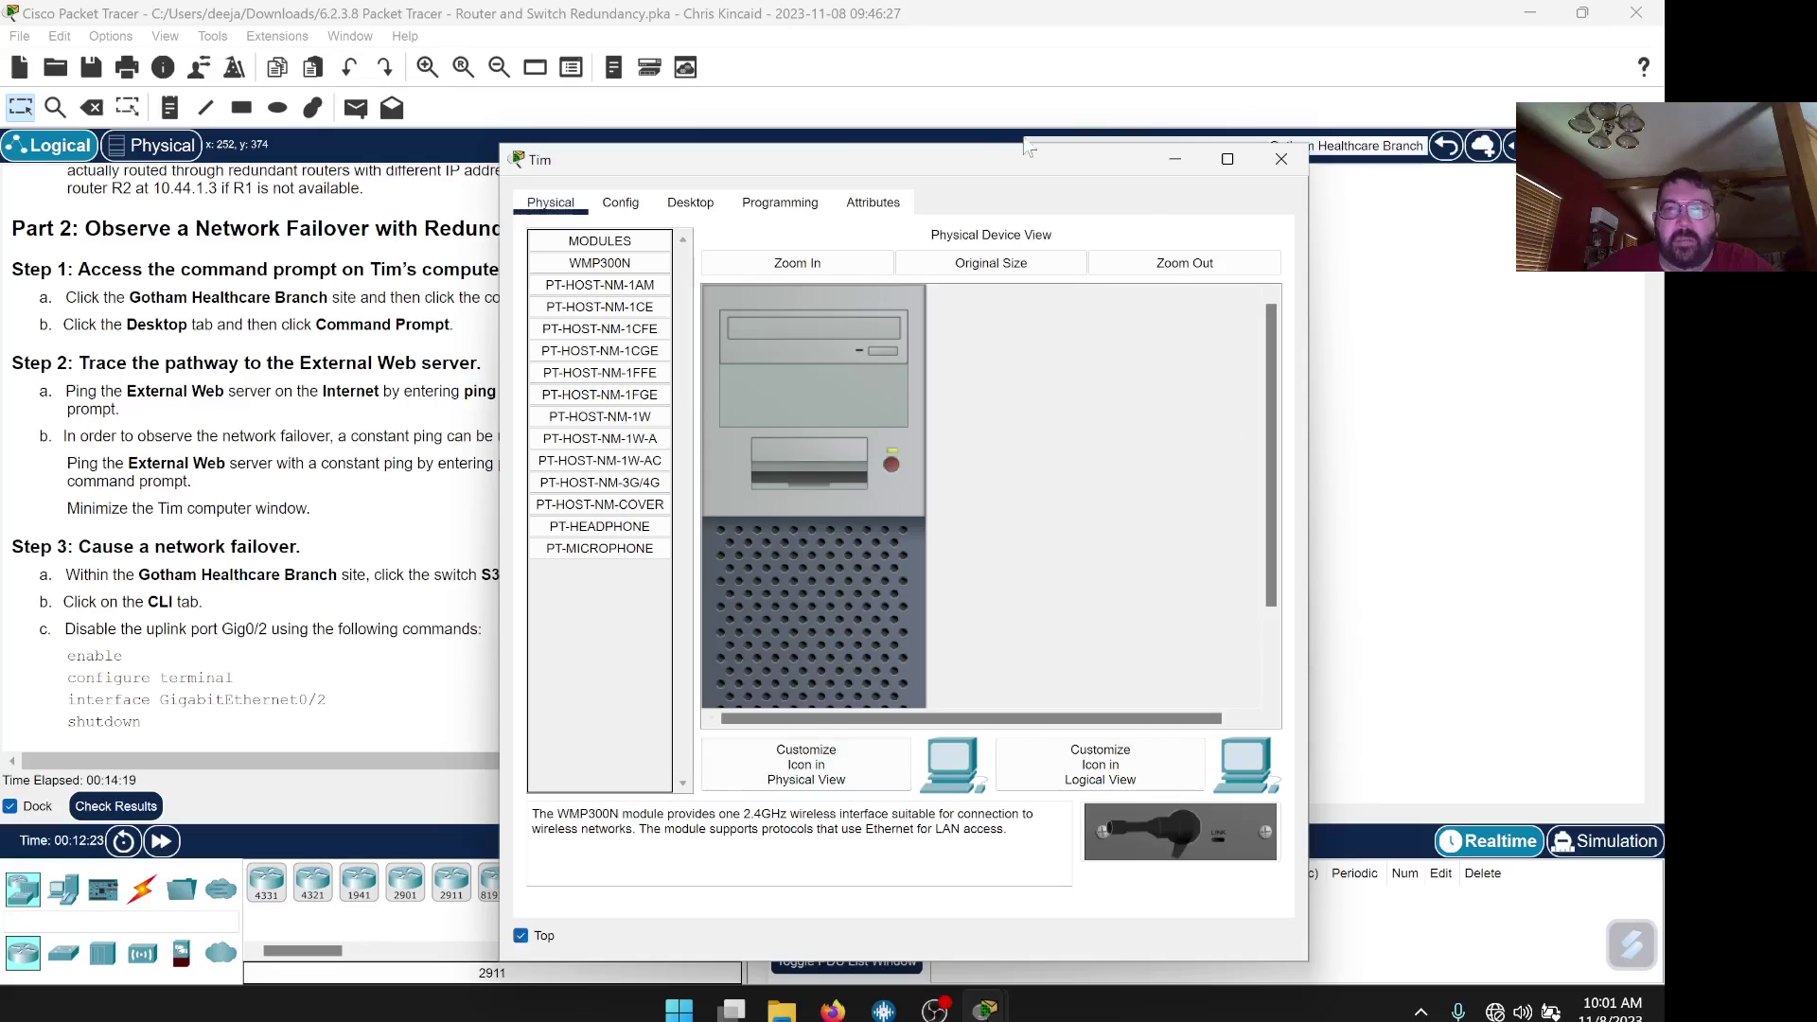
pyautogui.moveTo(969, 154); pyautogui.dragTo(1304, 98)
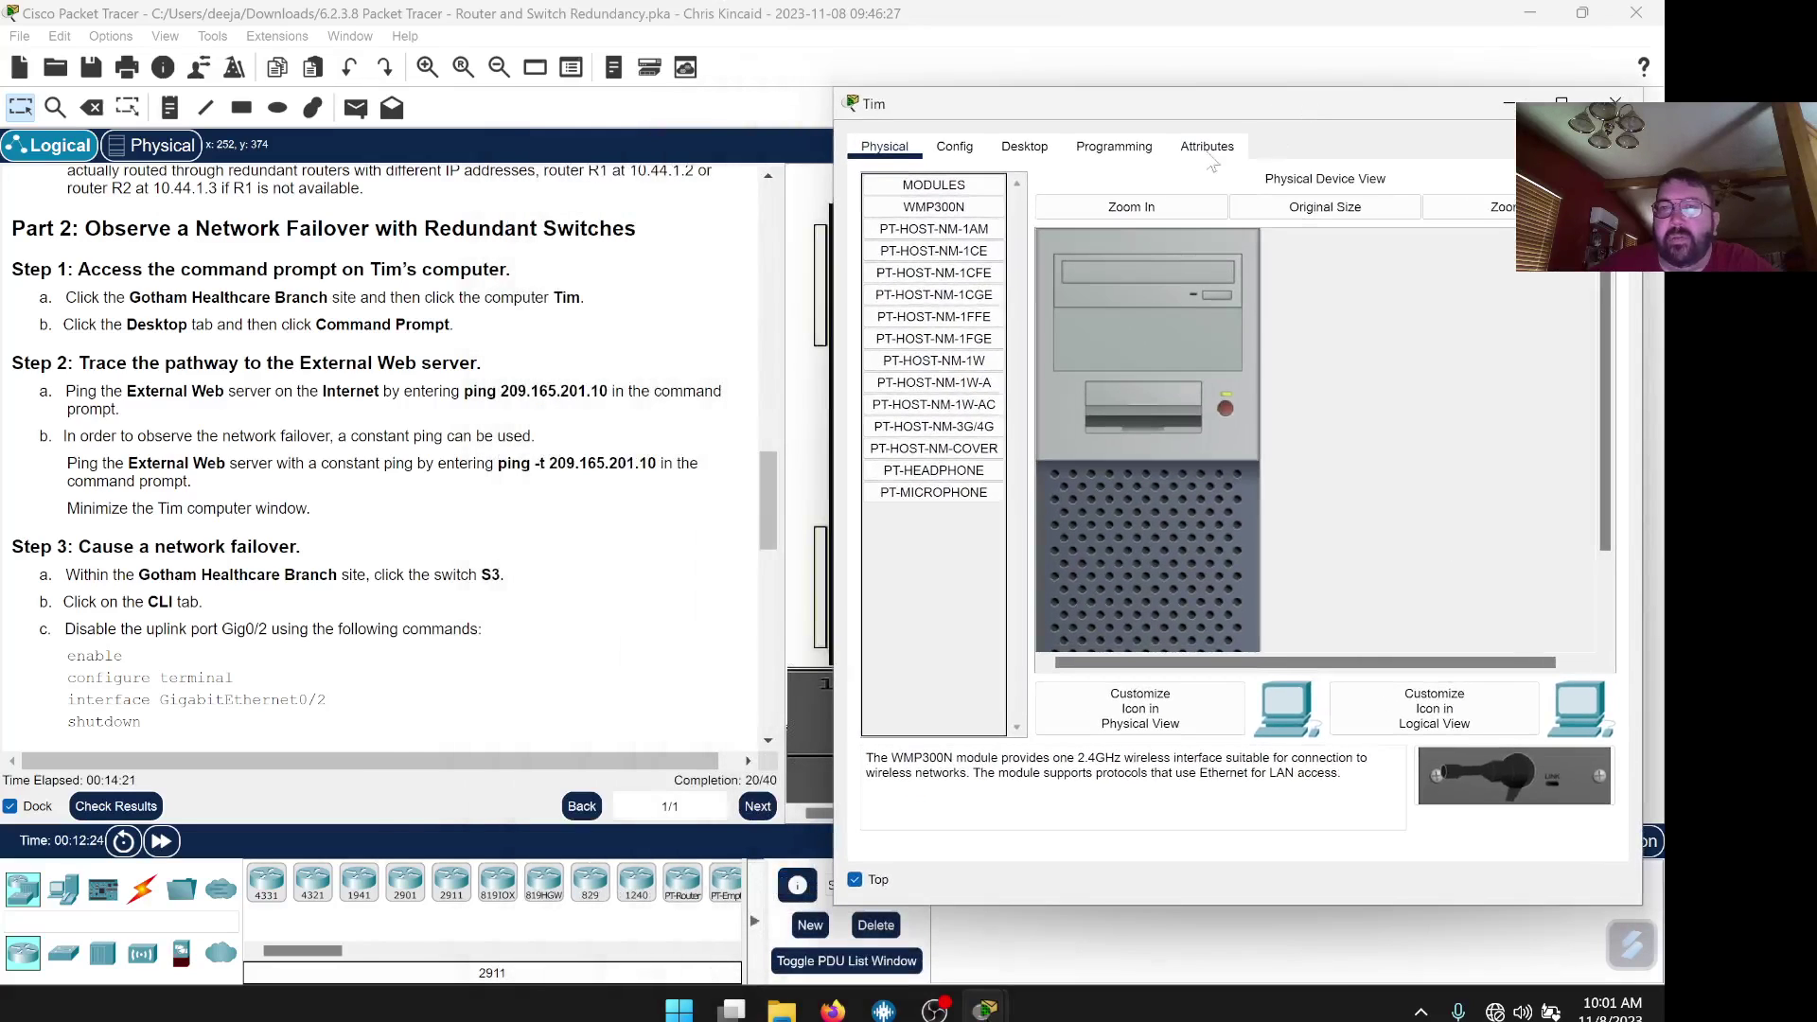
pyautogui.click(1025, 146)
pyautogui.click(1368, 246)
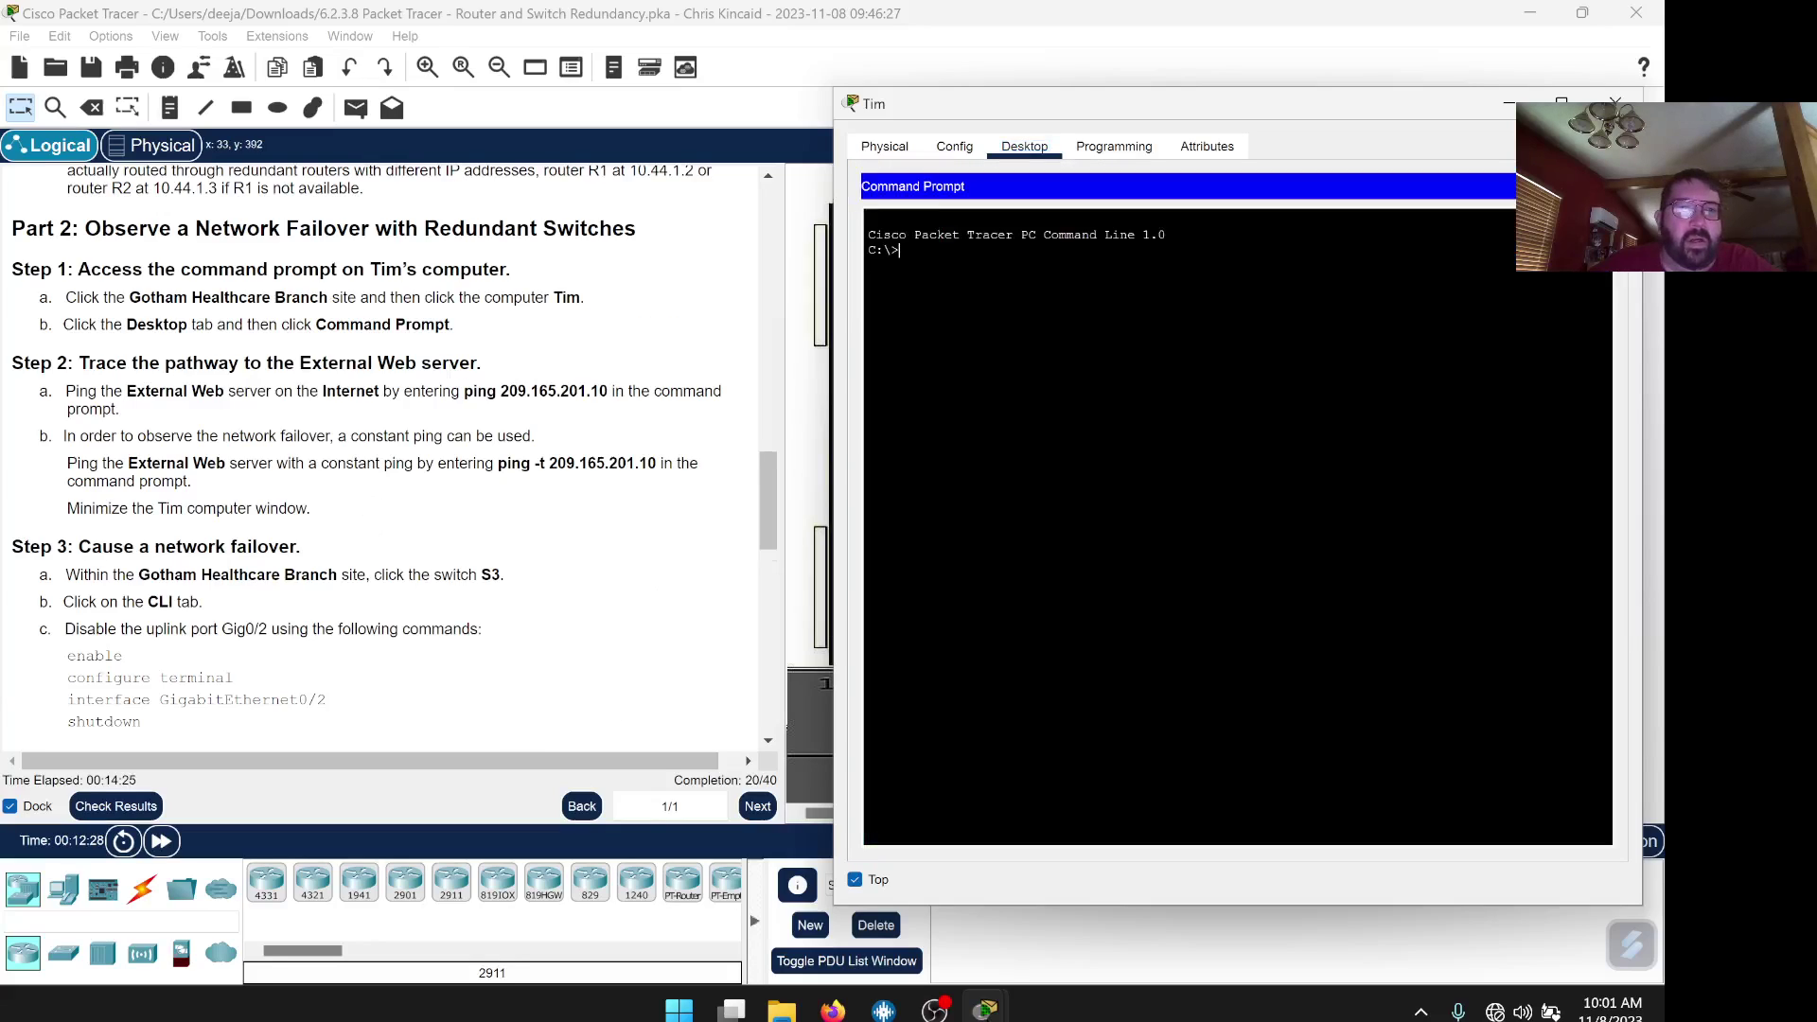
pyautogui.scroll(-3, 452, 372)
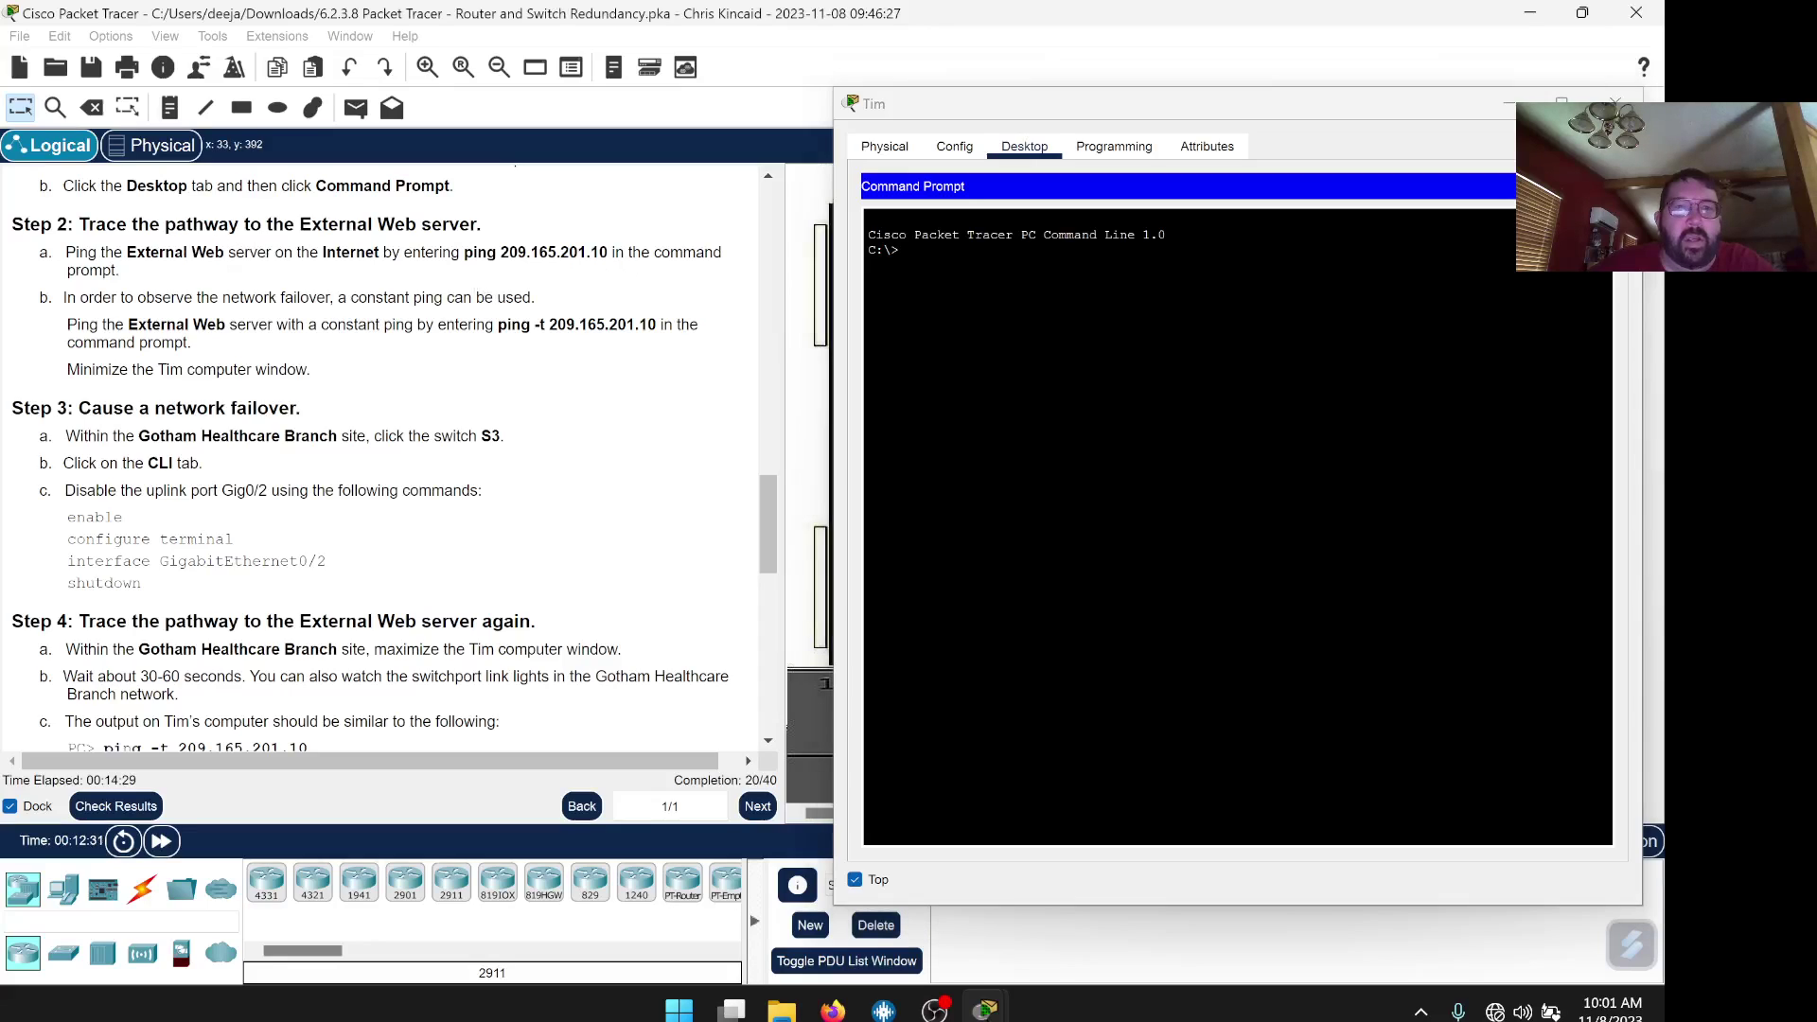
pyautogui.moveTo(609, 253); pyautogui.dragTo(463, 254)
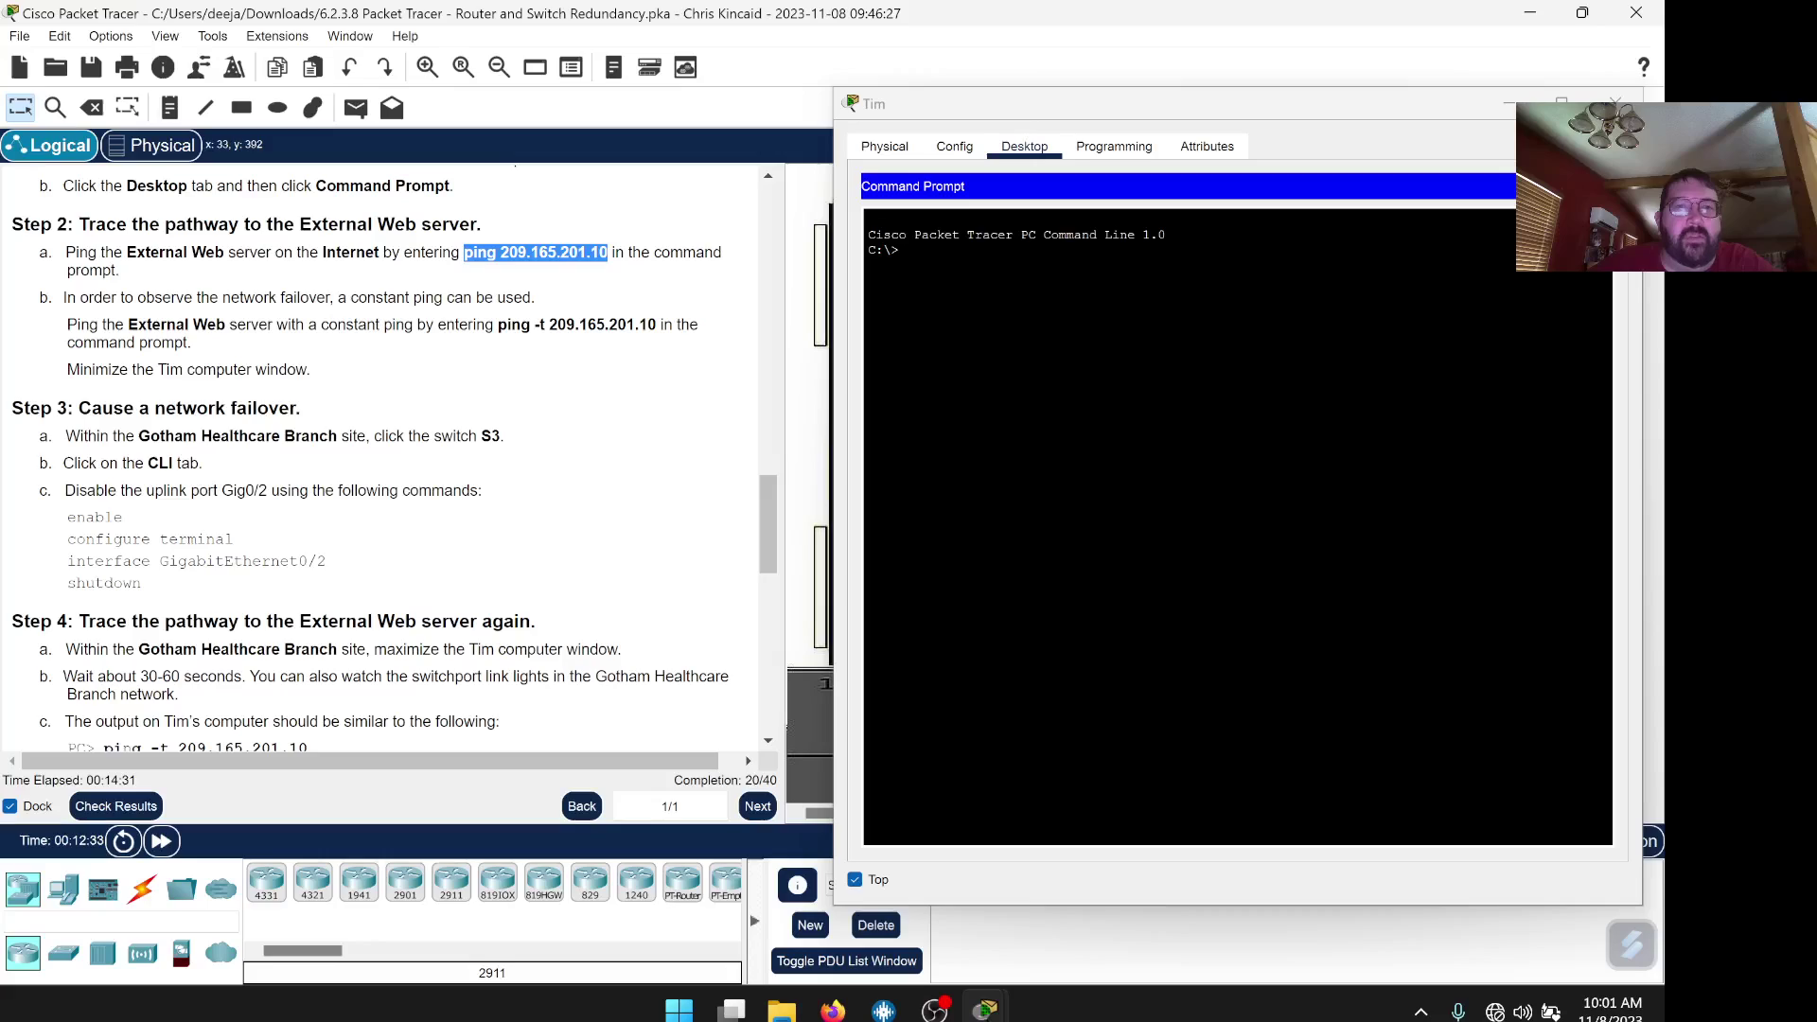
pyautogui.rightClick(479, 254)
pyautogui.click(525, 269)
pyautogui.click(931, 233)
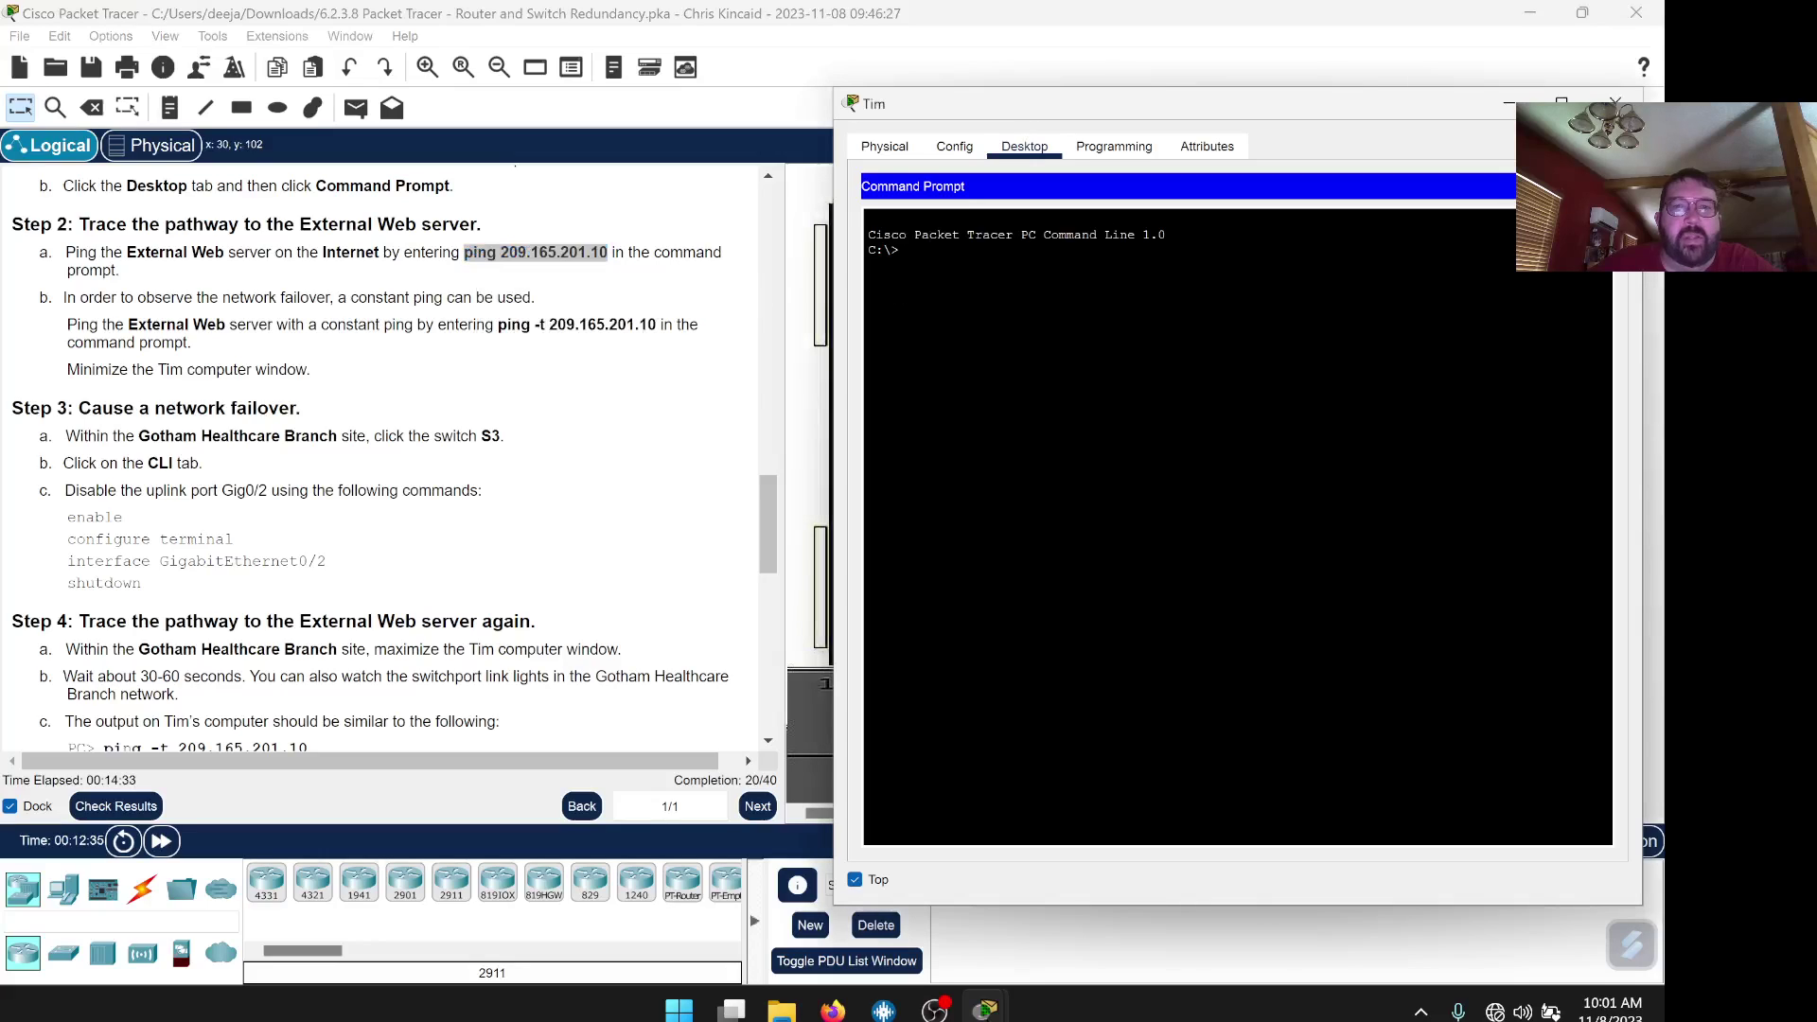
pyautogui.rightClick(916, 257)
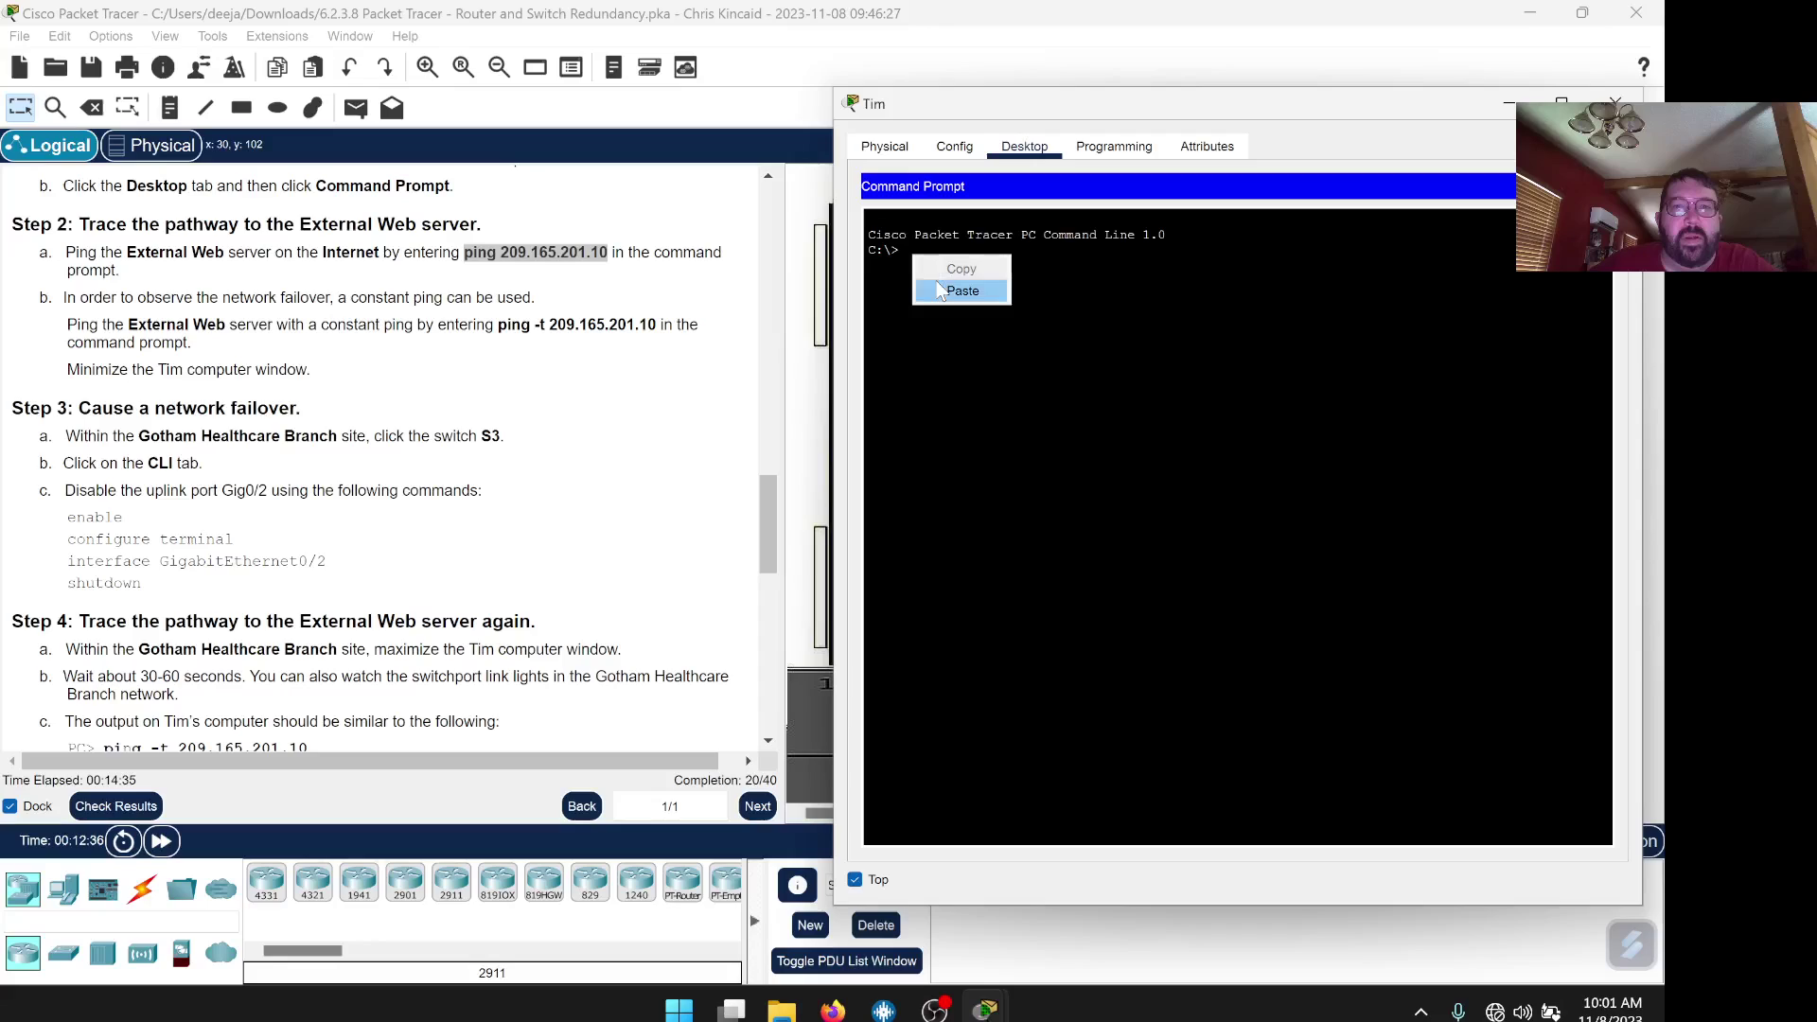
pyautogui.click(946, 283)
pyautogui.press('Return')
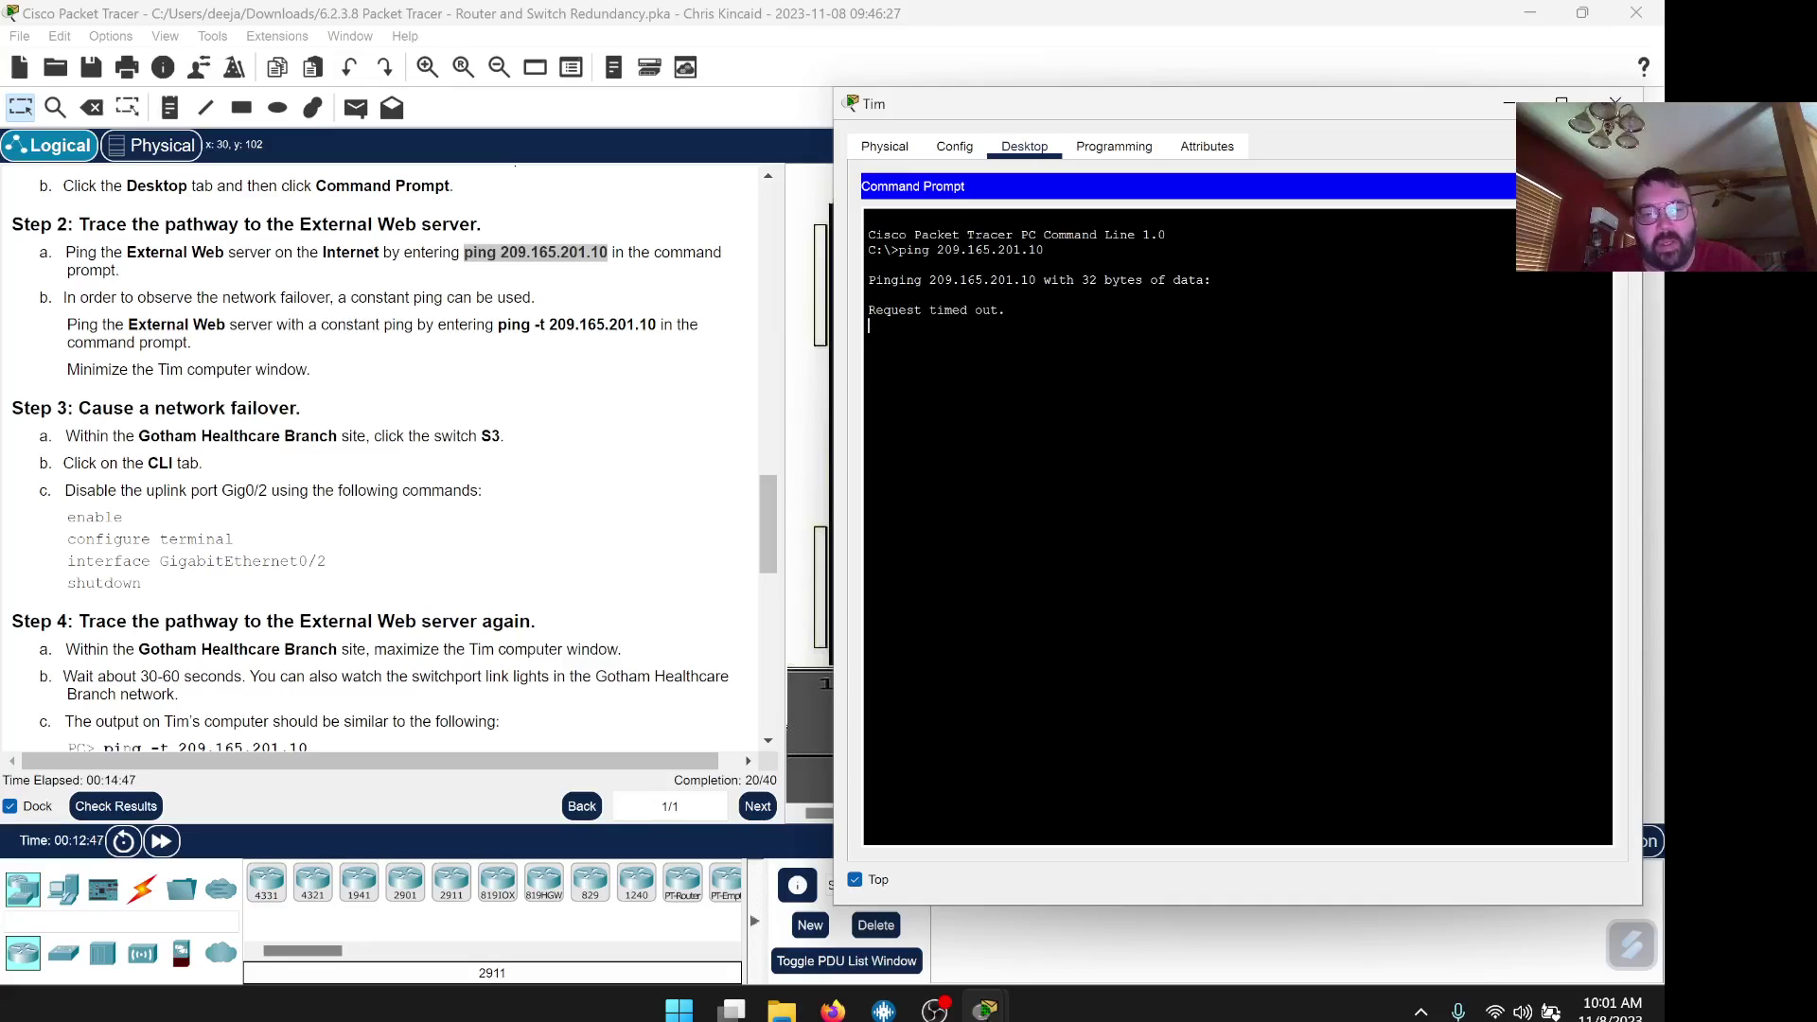
pyautogui.hotkey('ctrl', 'c')
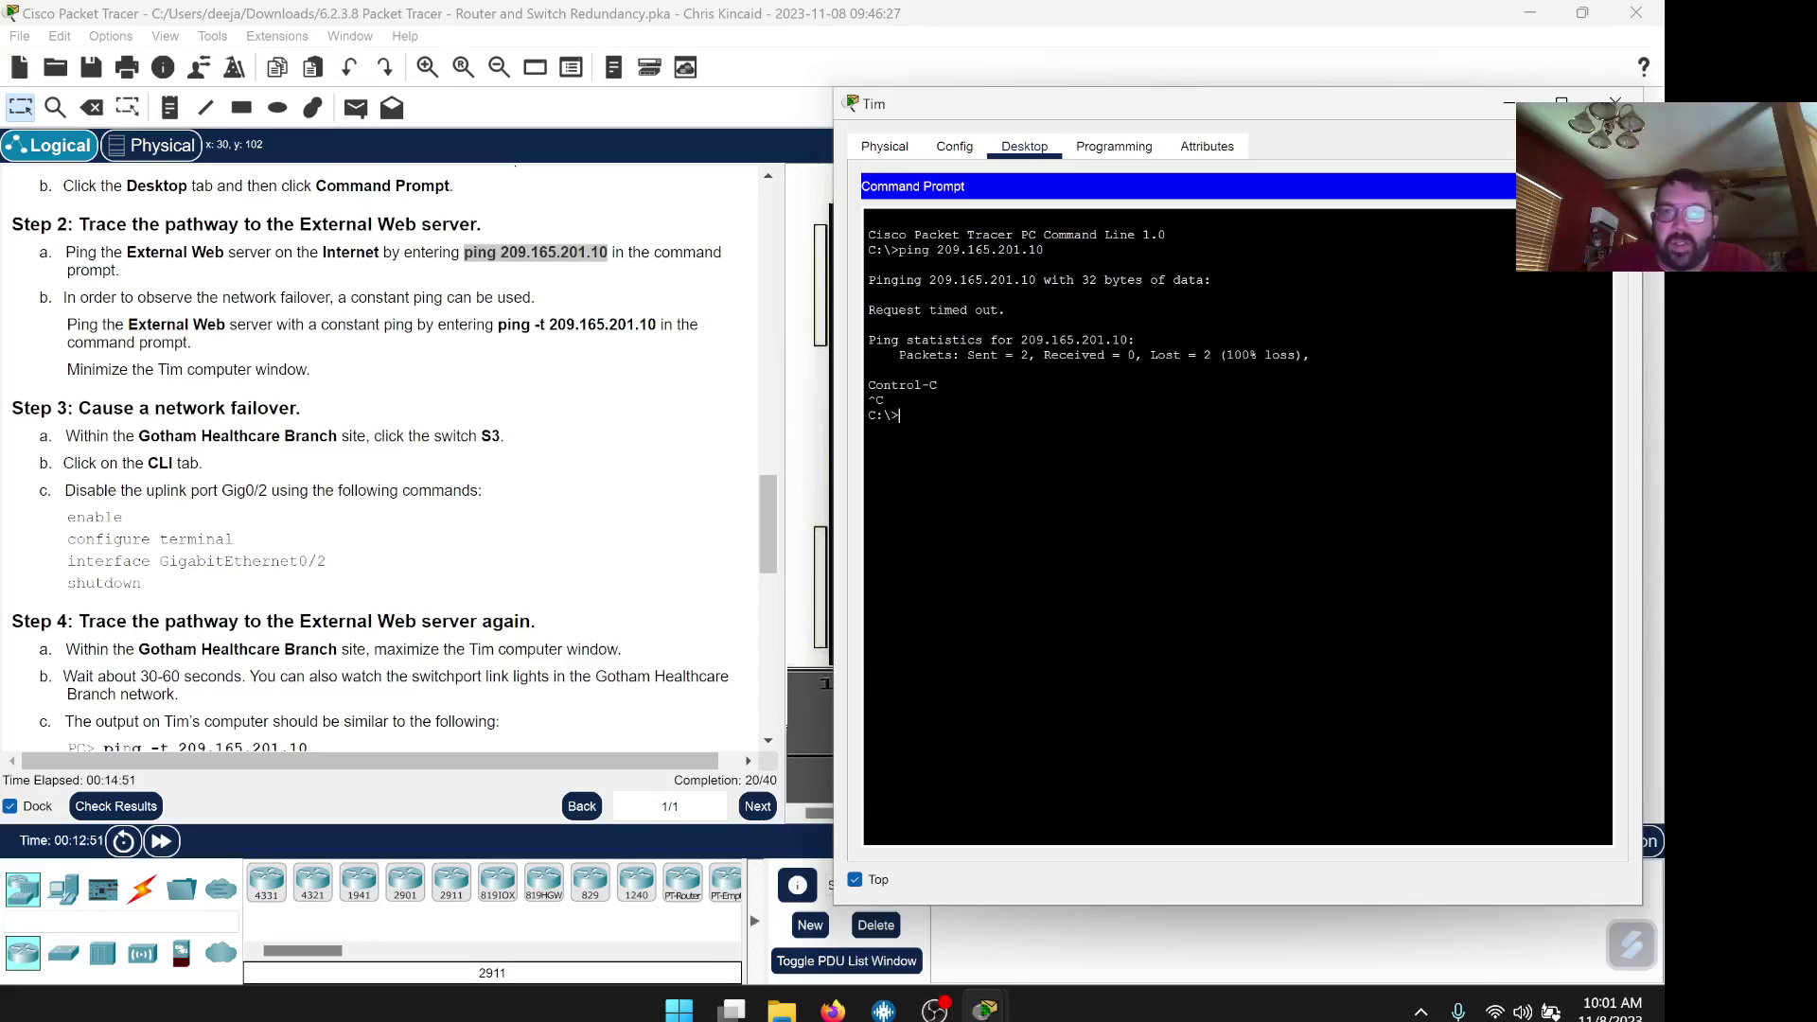
pyautogui.write('ipco')
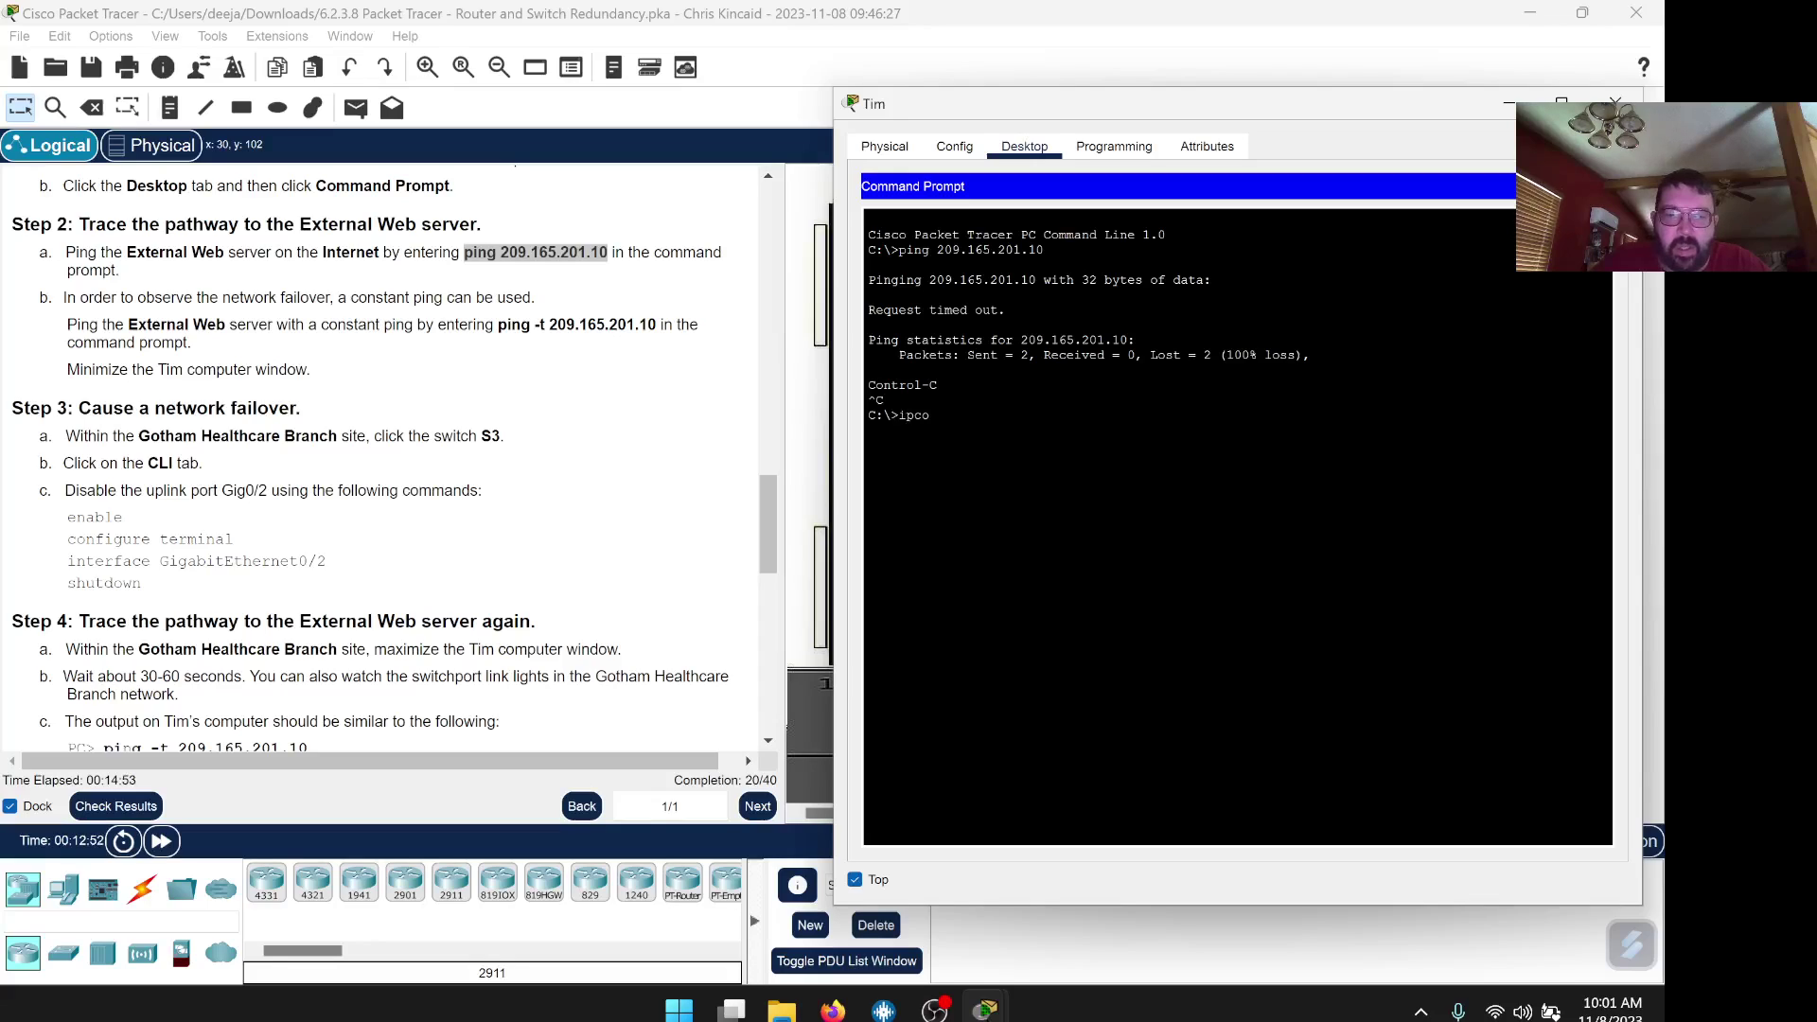
pyautogui.write('nfig')
pyautogui.press('Return')
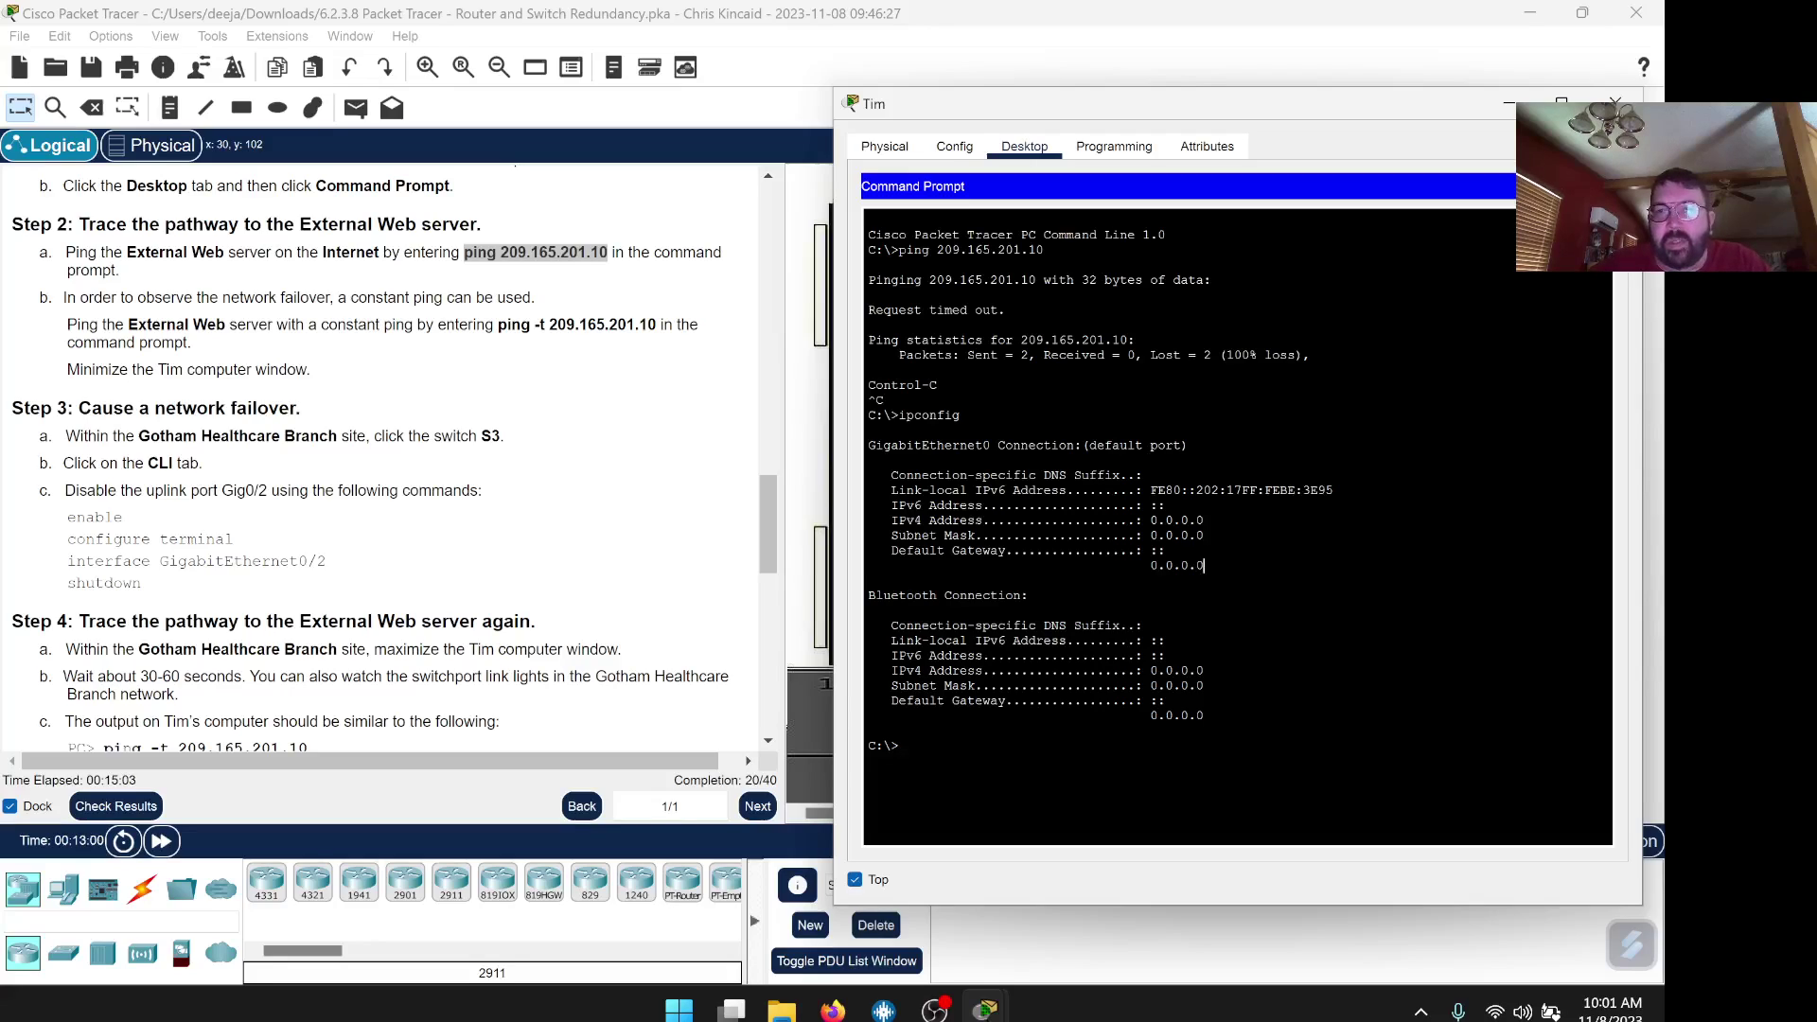
pyautogui.moveTo(1205, 564); pyautogui.dragTo(883, 475)
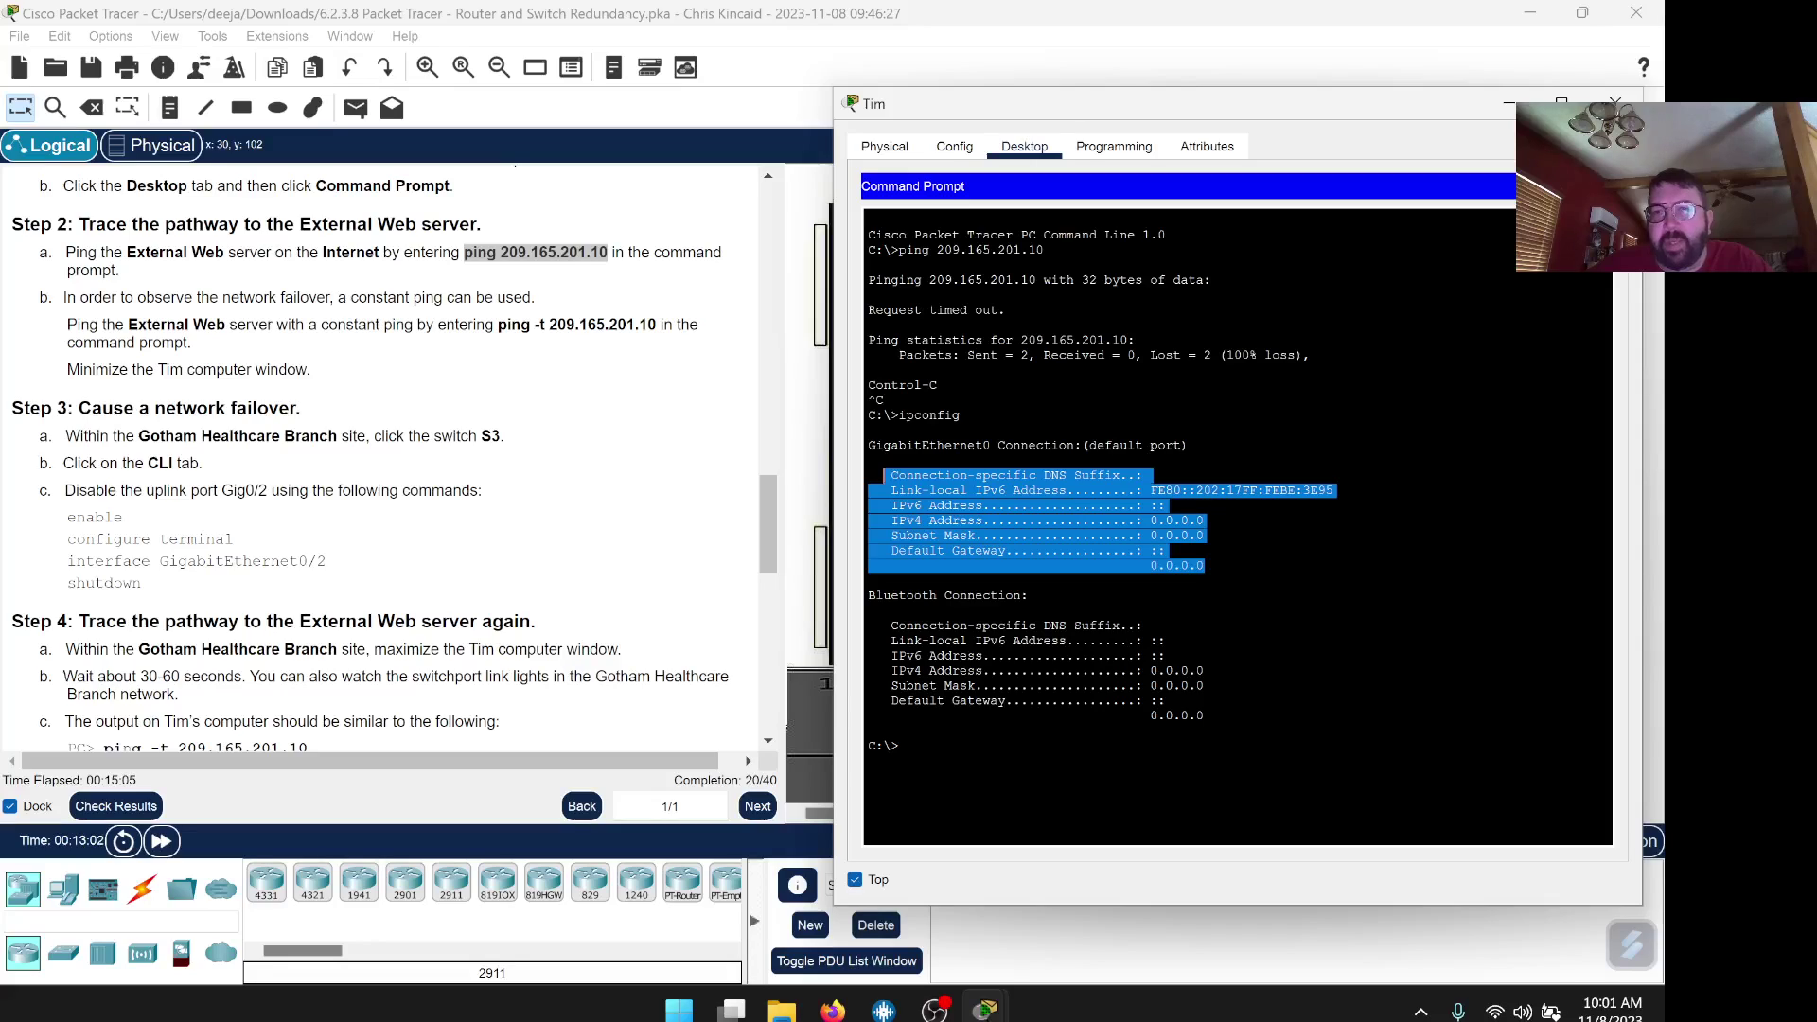
pyautogui.moveTo(1206, 520); pyautogui.dragTo(1143, 520)
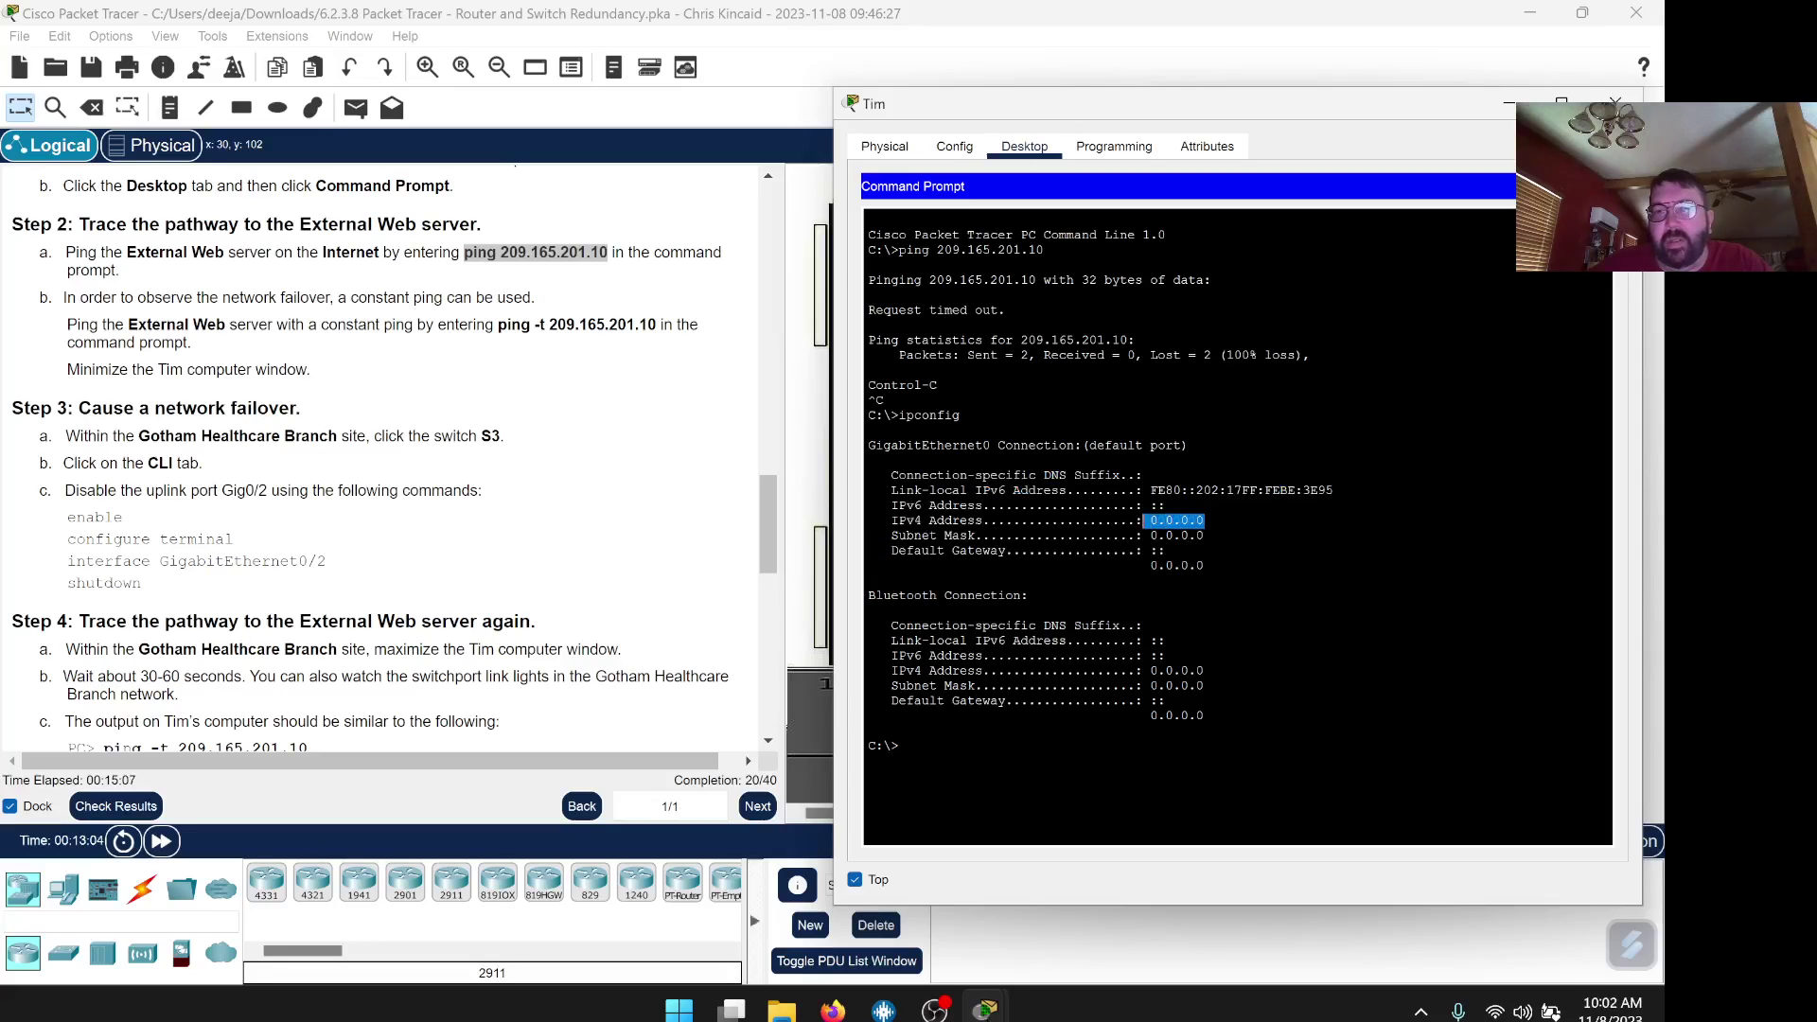
pyautogui.click(1143, 520)
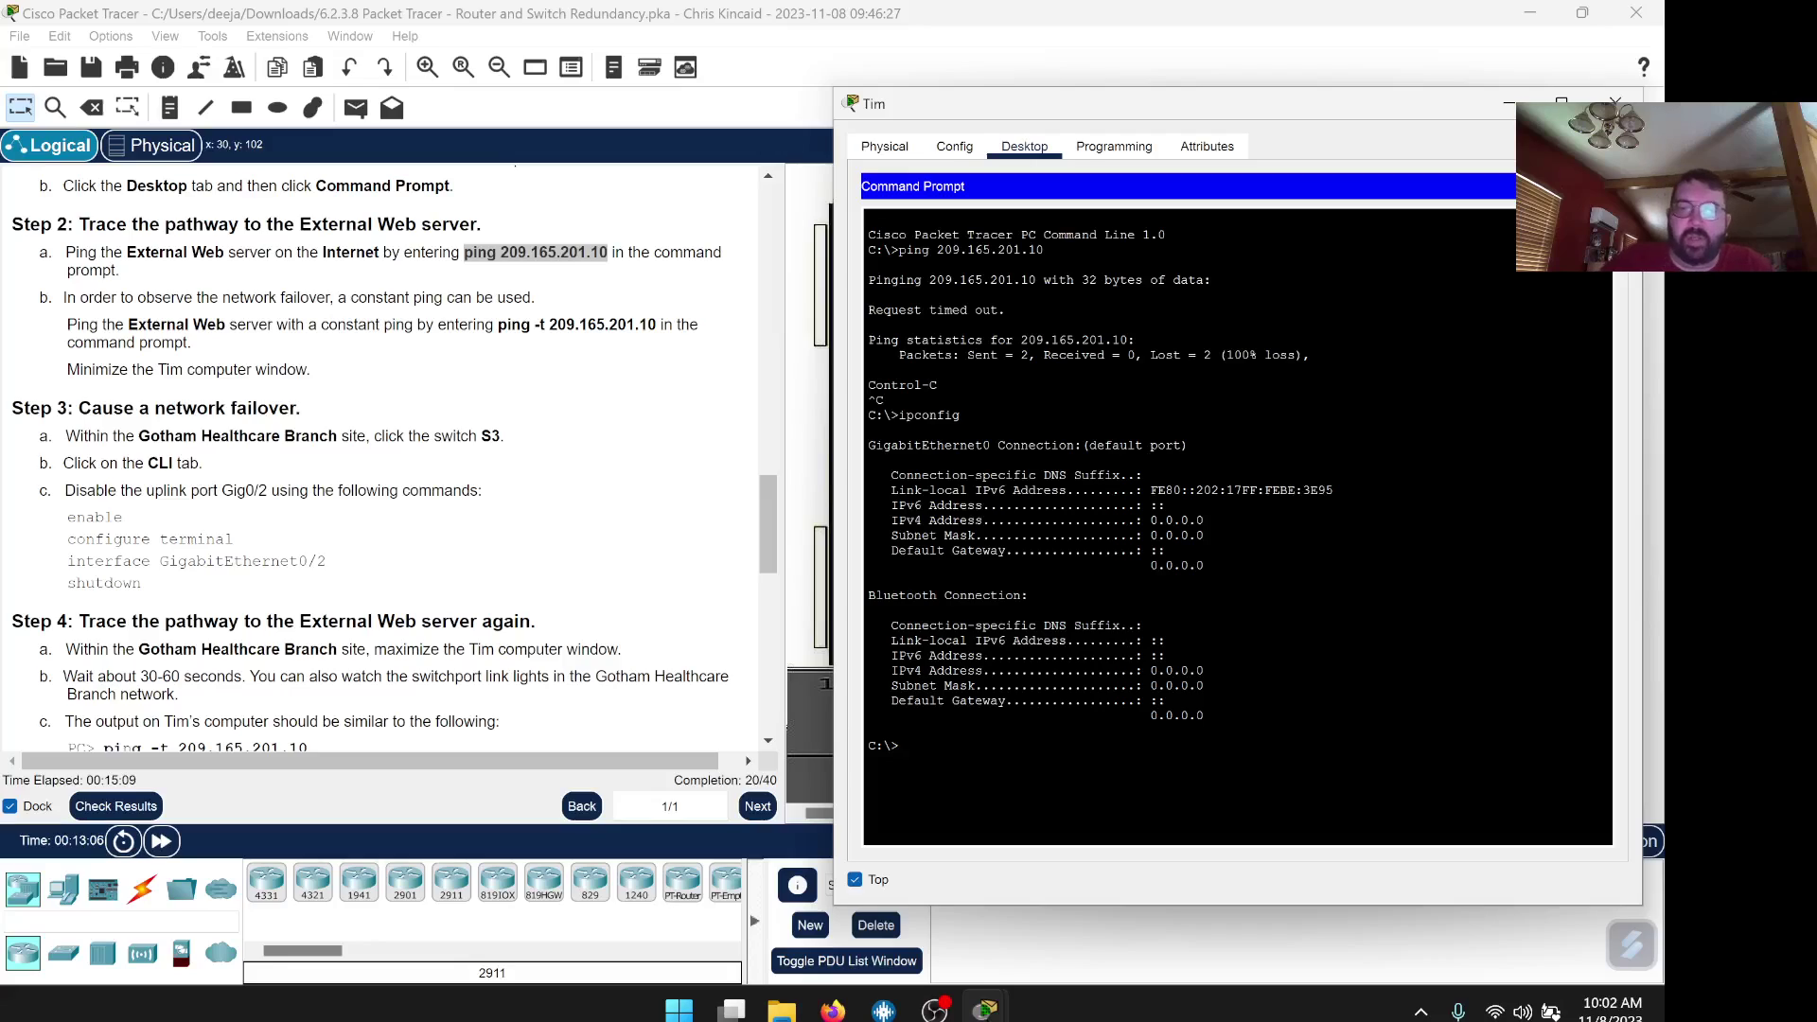
# Renew Tim's DHCP lease with ipconfig /renew and check the assigned IP address.
pyautogui.write('ipconfig')
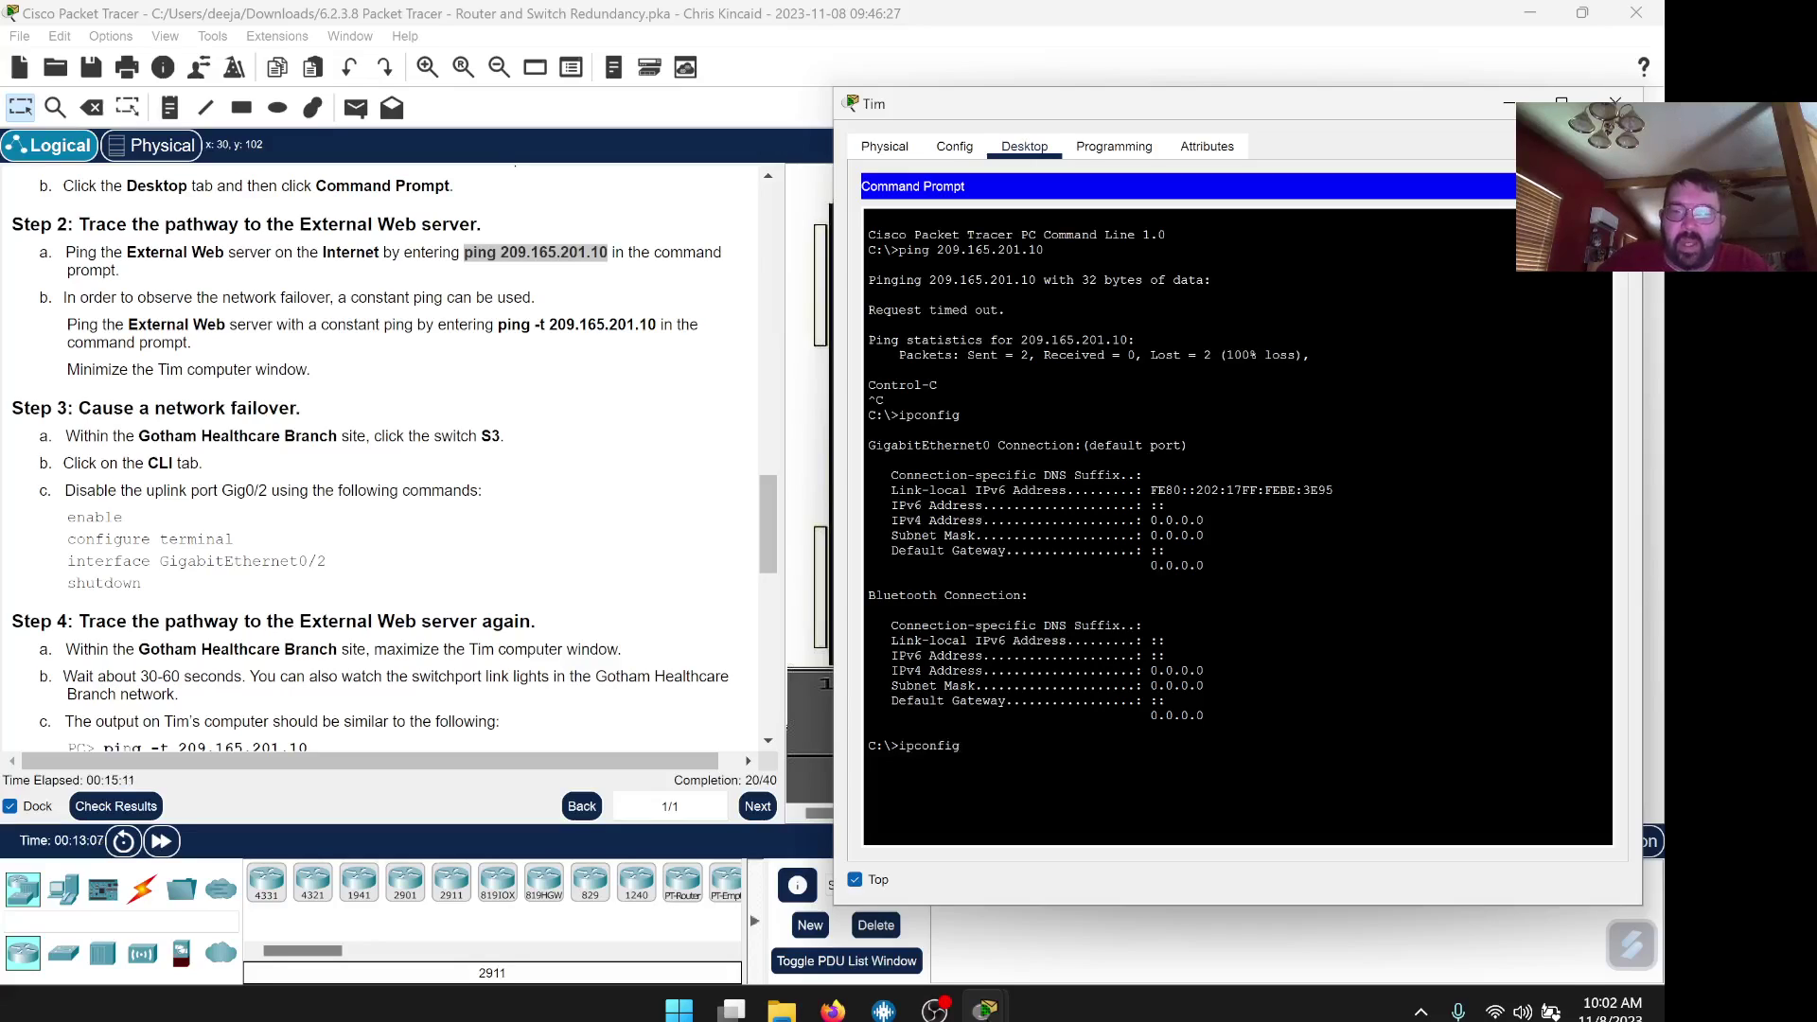
pyautogui.write(' /renew')
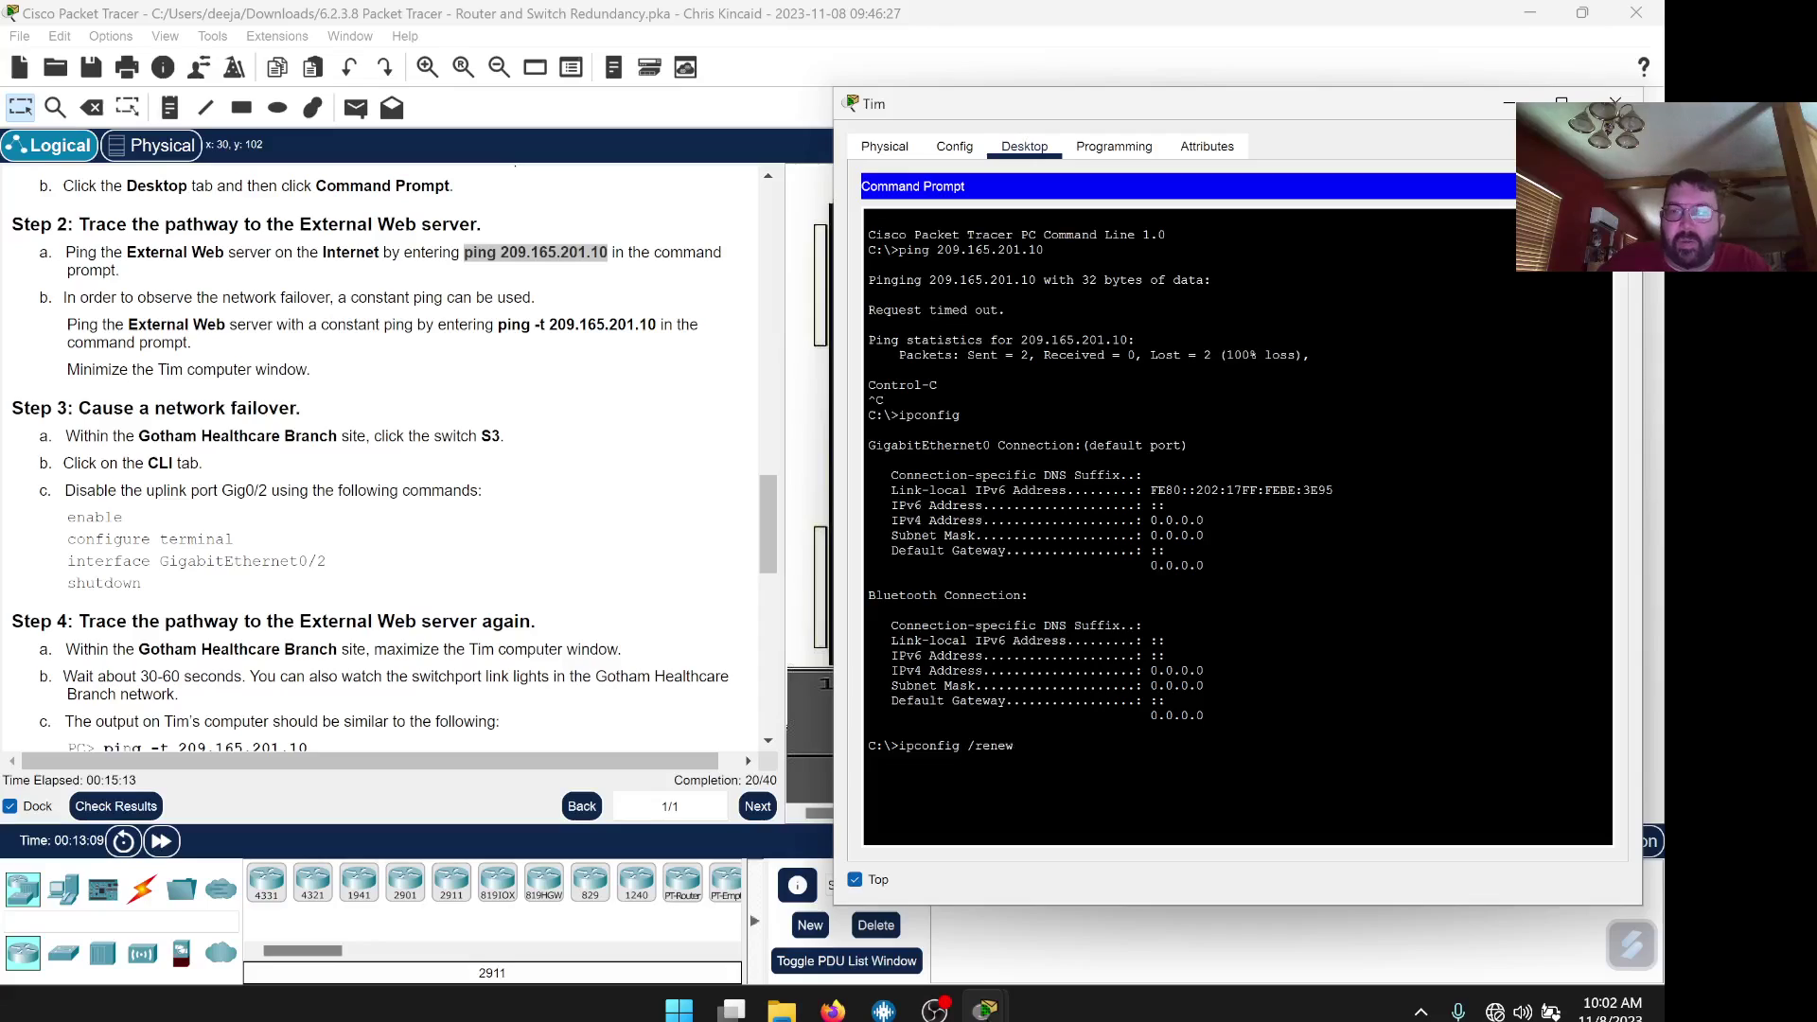
pyautogui.press('Return')
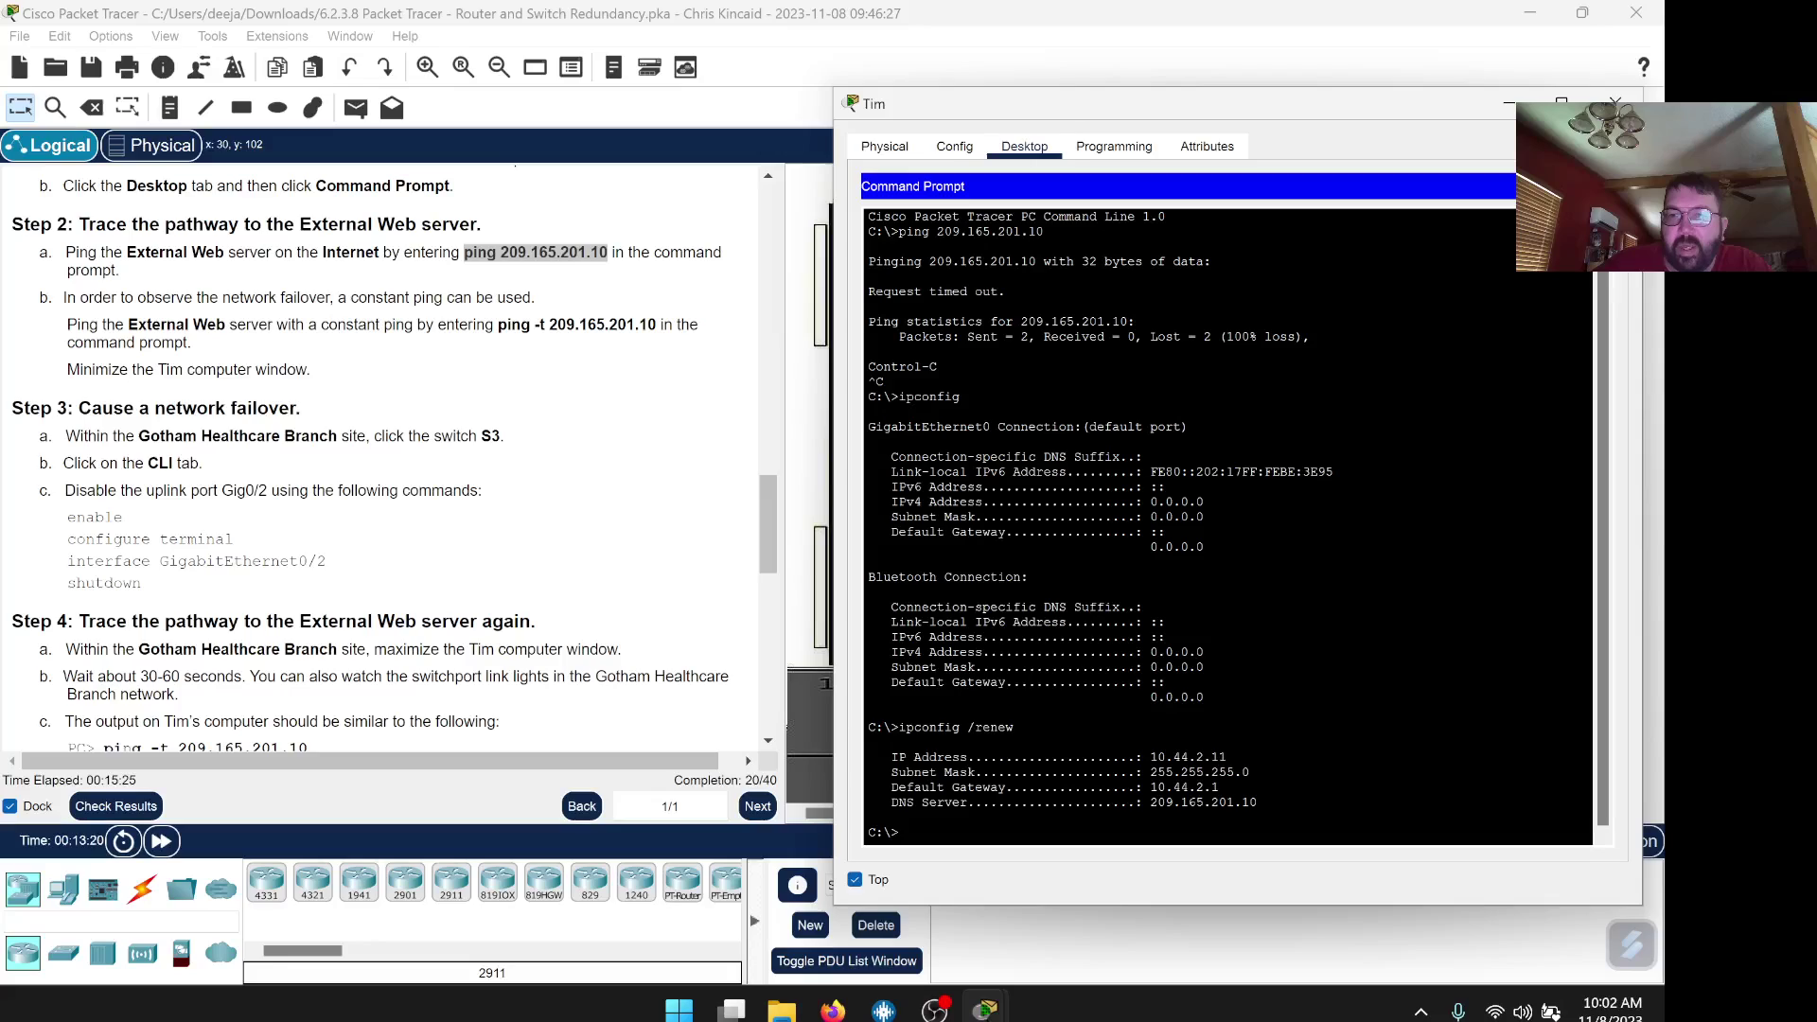
pyautogui.moveTo(1226, 756); pyautogui.dragTo(1135, 757)
pyautogui.click(1137, 758)
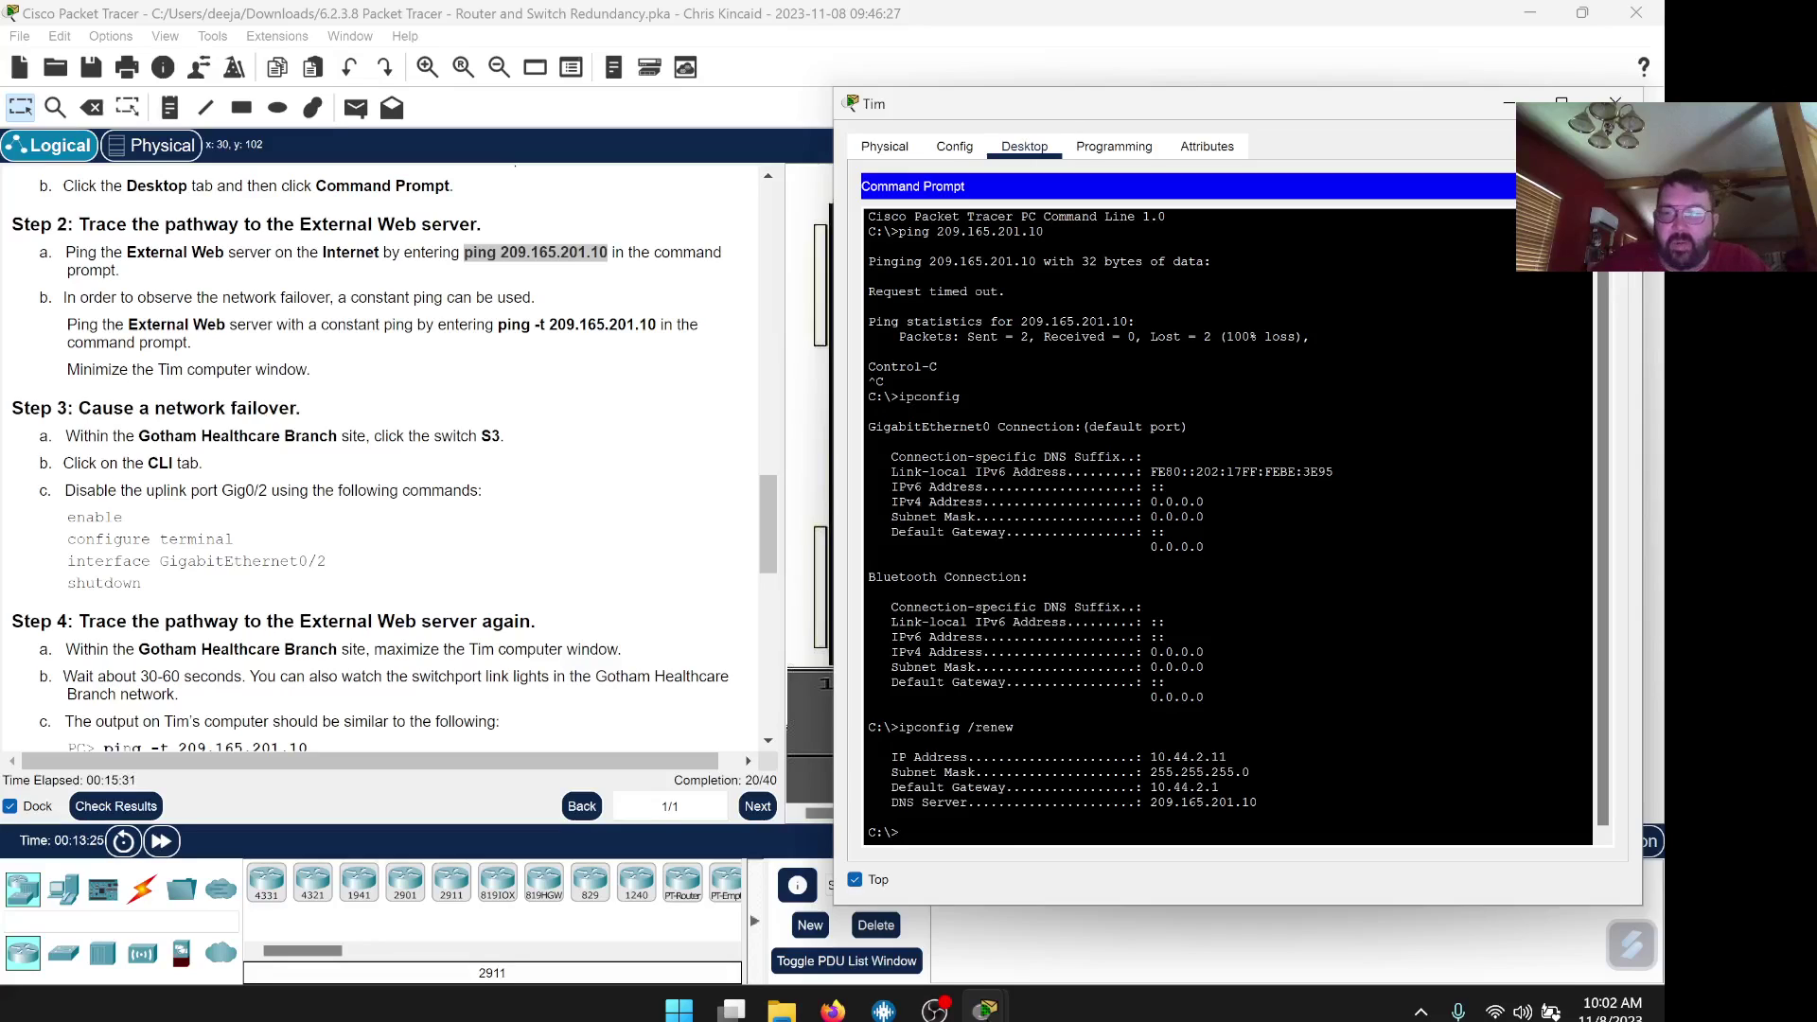
pyautogui.press('Up')
pyautogui.press('Up')
pyautogui.press('Up')
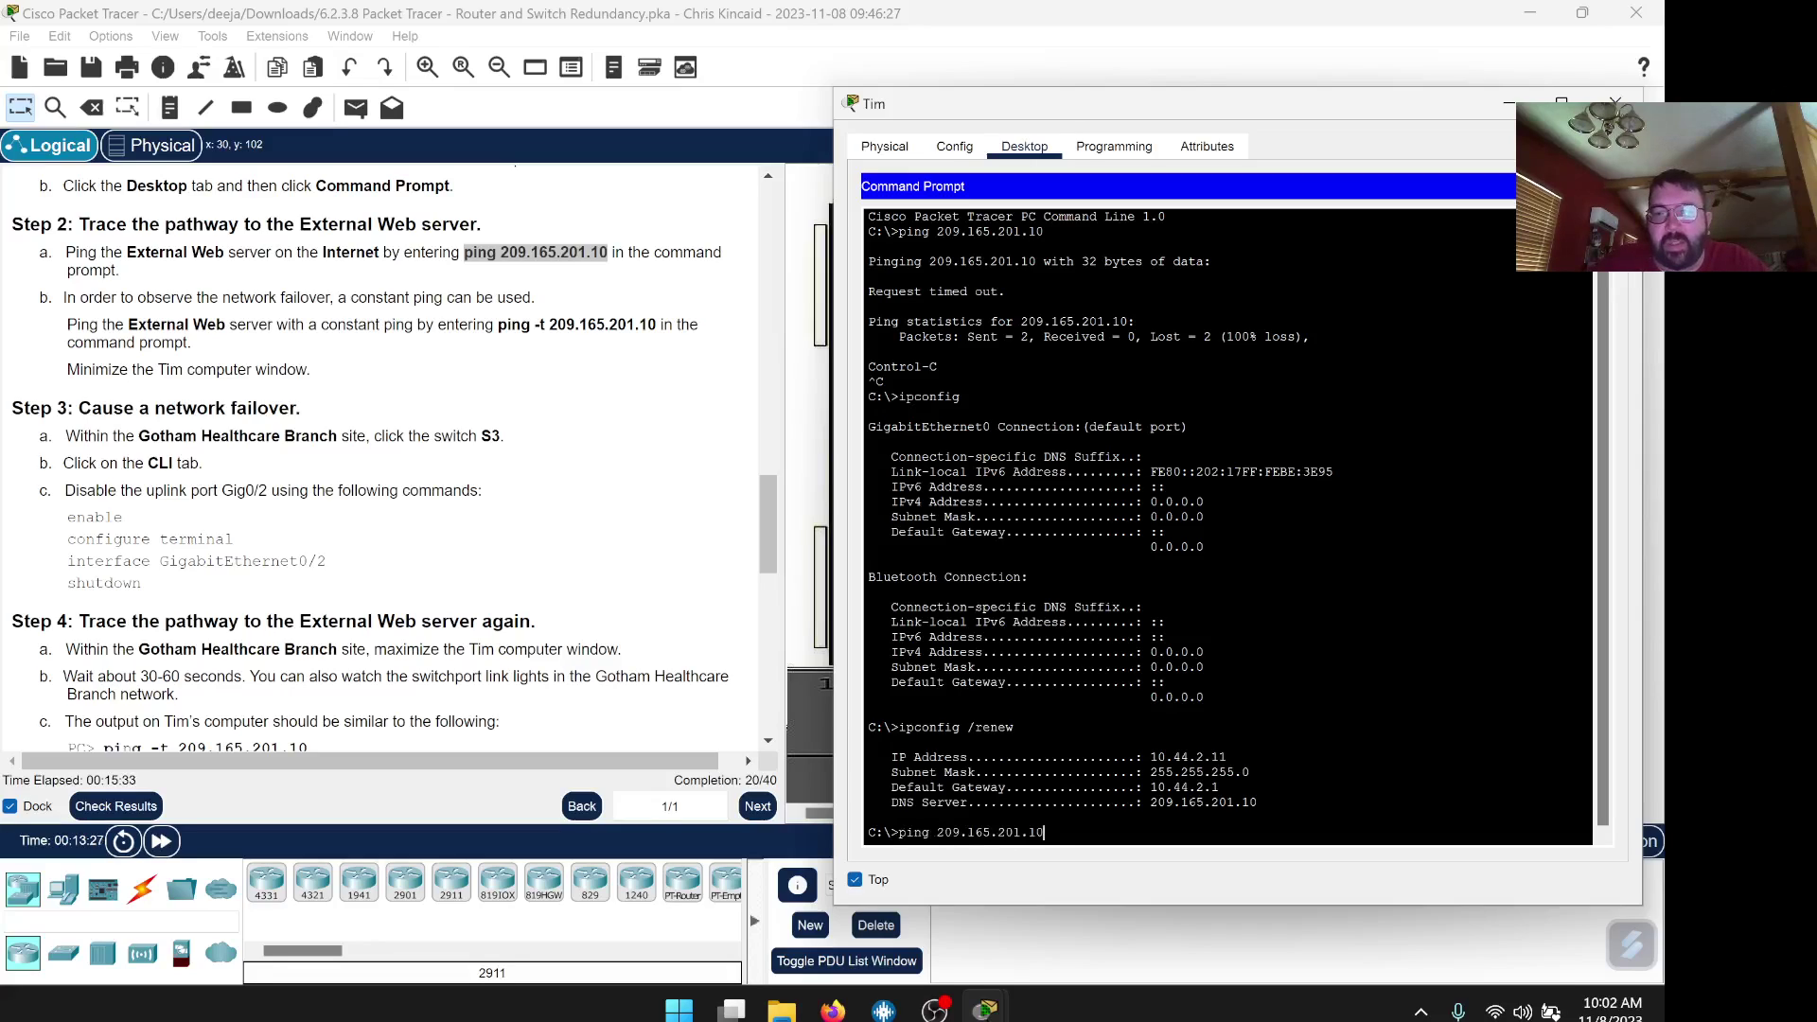
pyautogui.press('Return')
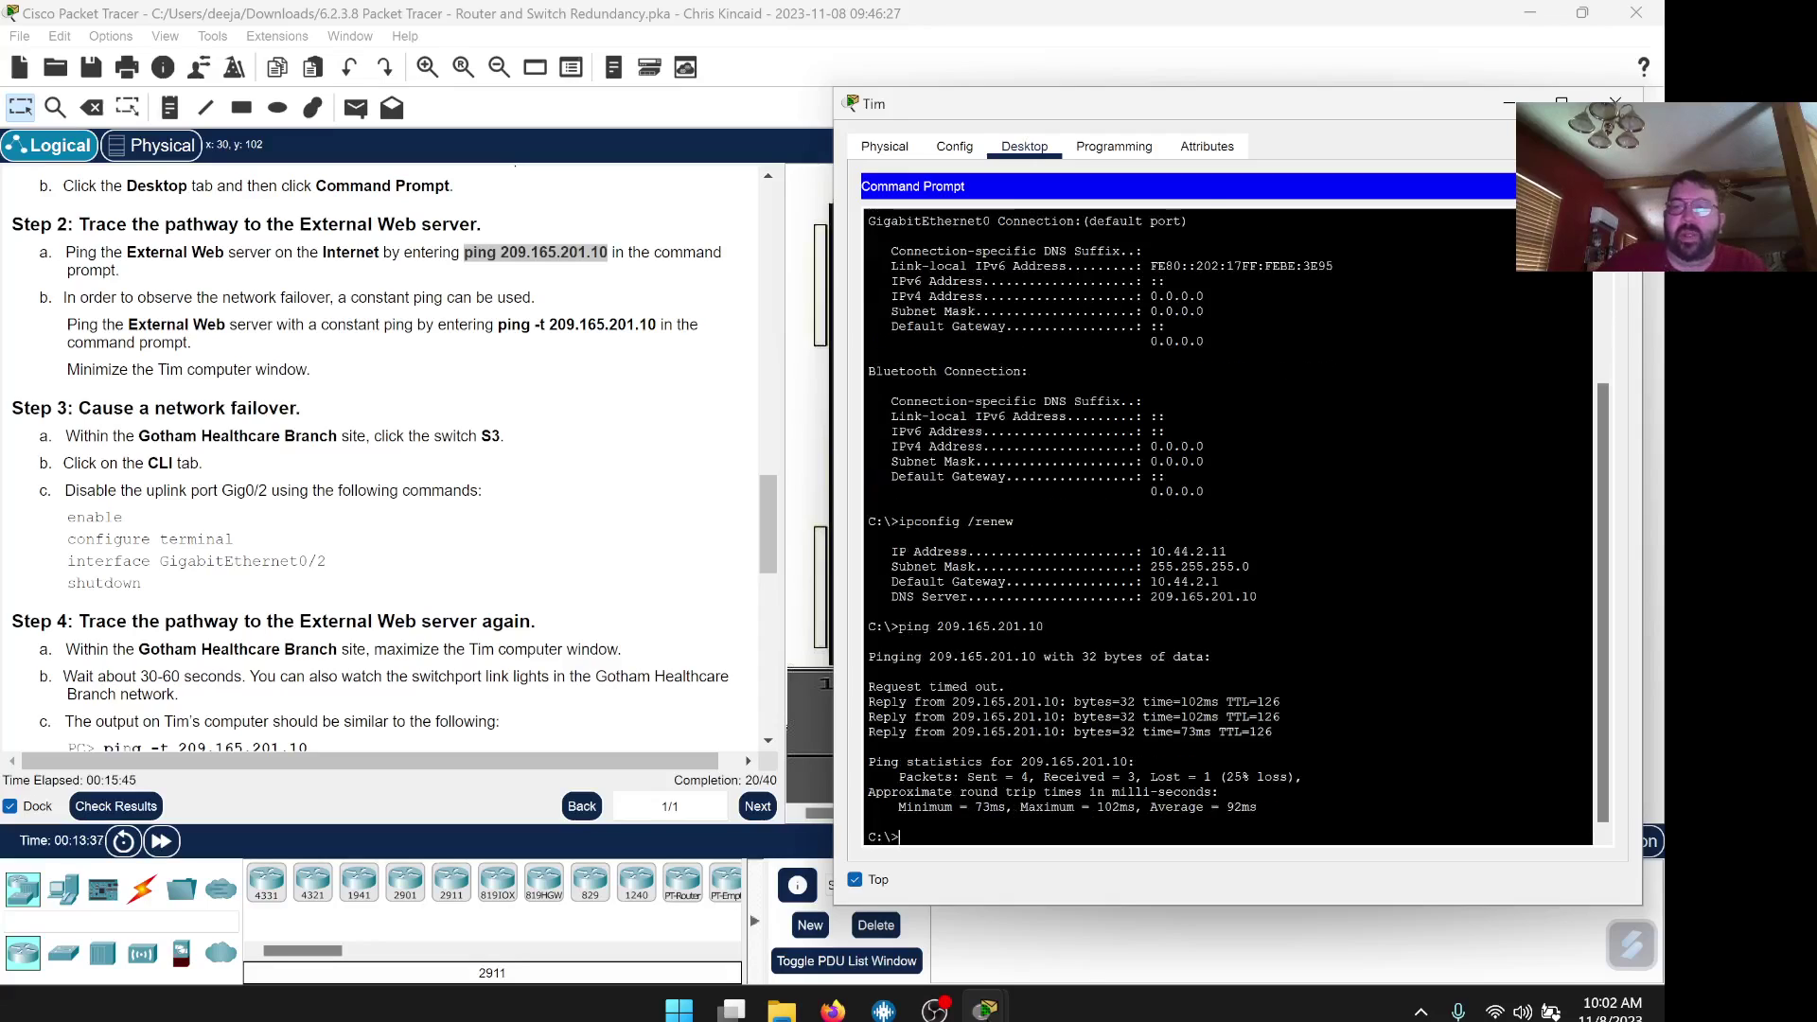
pyautogui.press('Up')
pyautogui.press('Return')
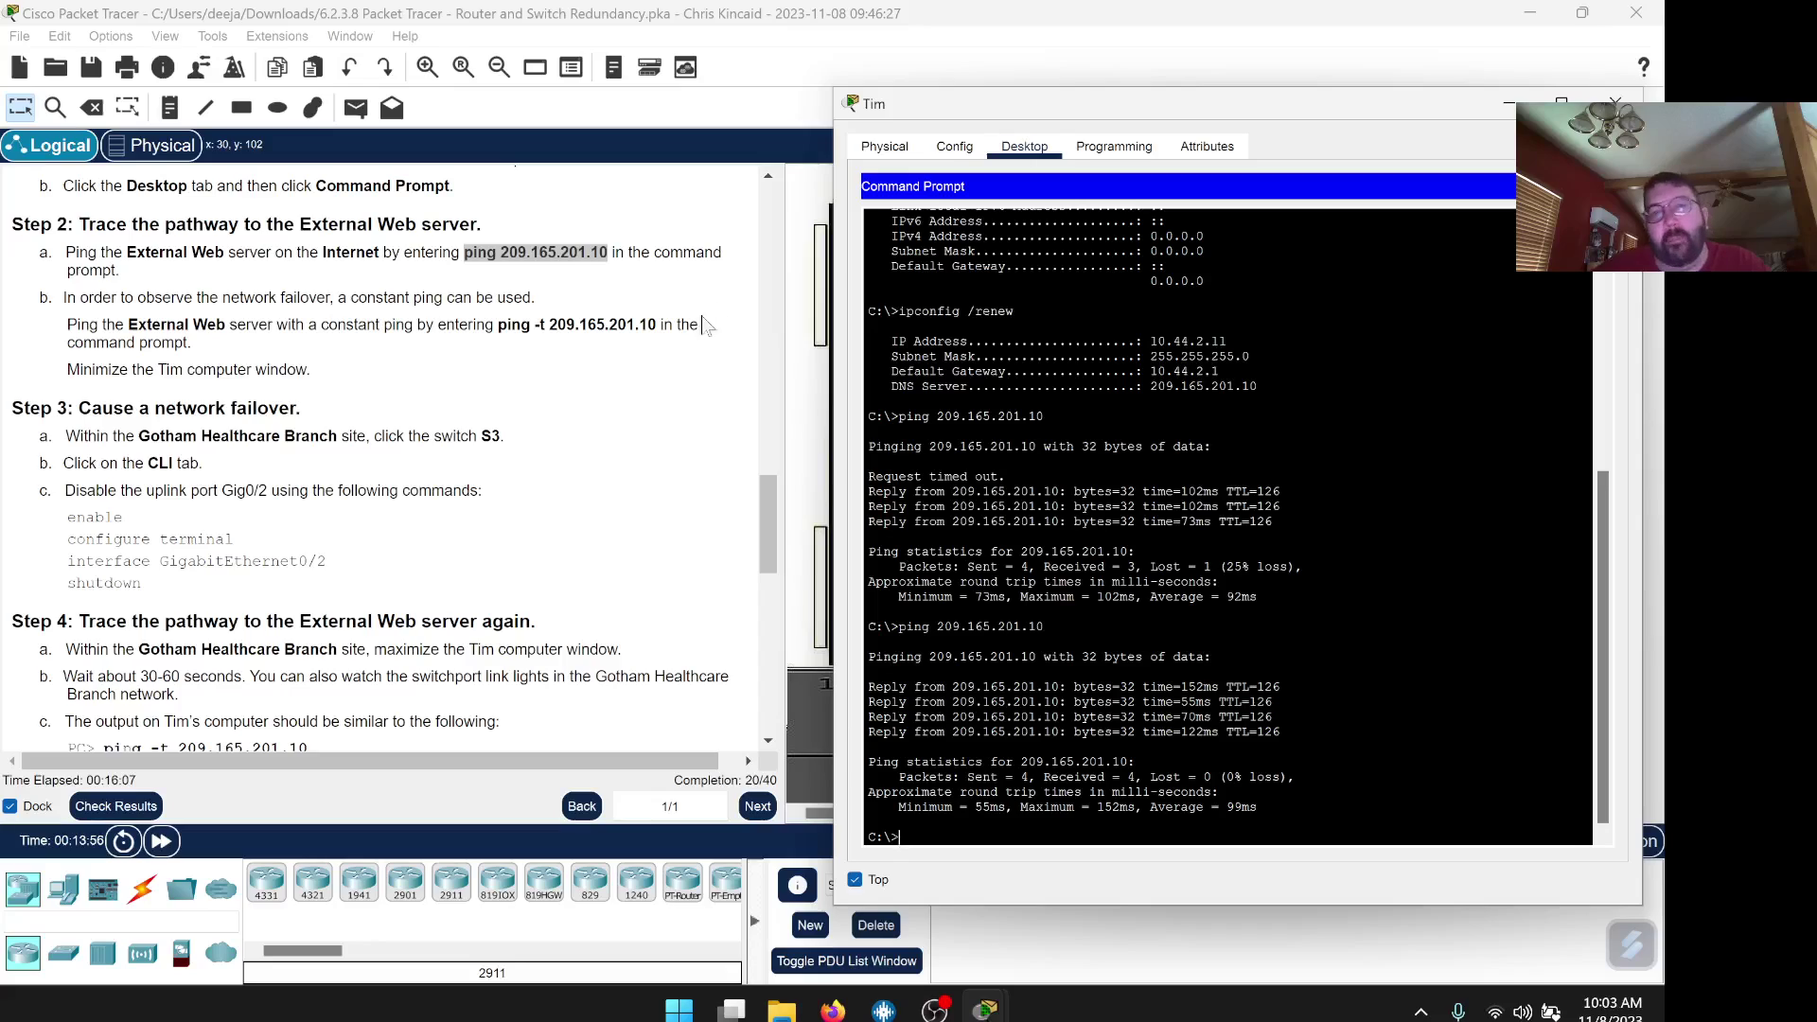
# Start a constant ping to the External Web server with ping -t 209.165.201.10, and minimize Tim's window.
pyautogui.moveTo(656, 325); pyautogui.dragTo(496, 326)
pyautogui.rightClick(518, 327)
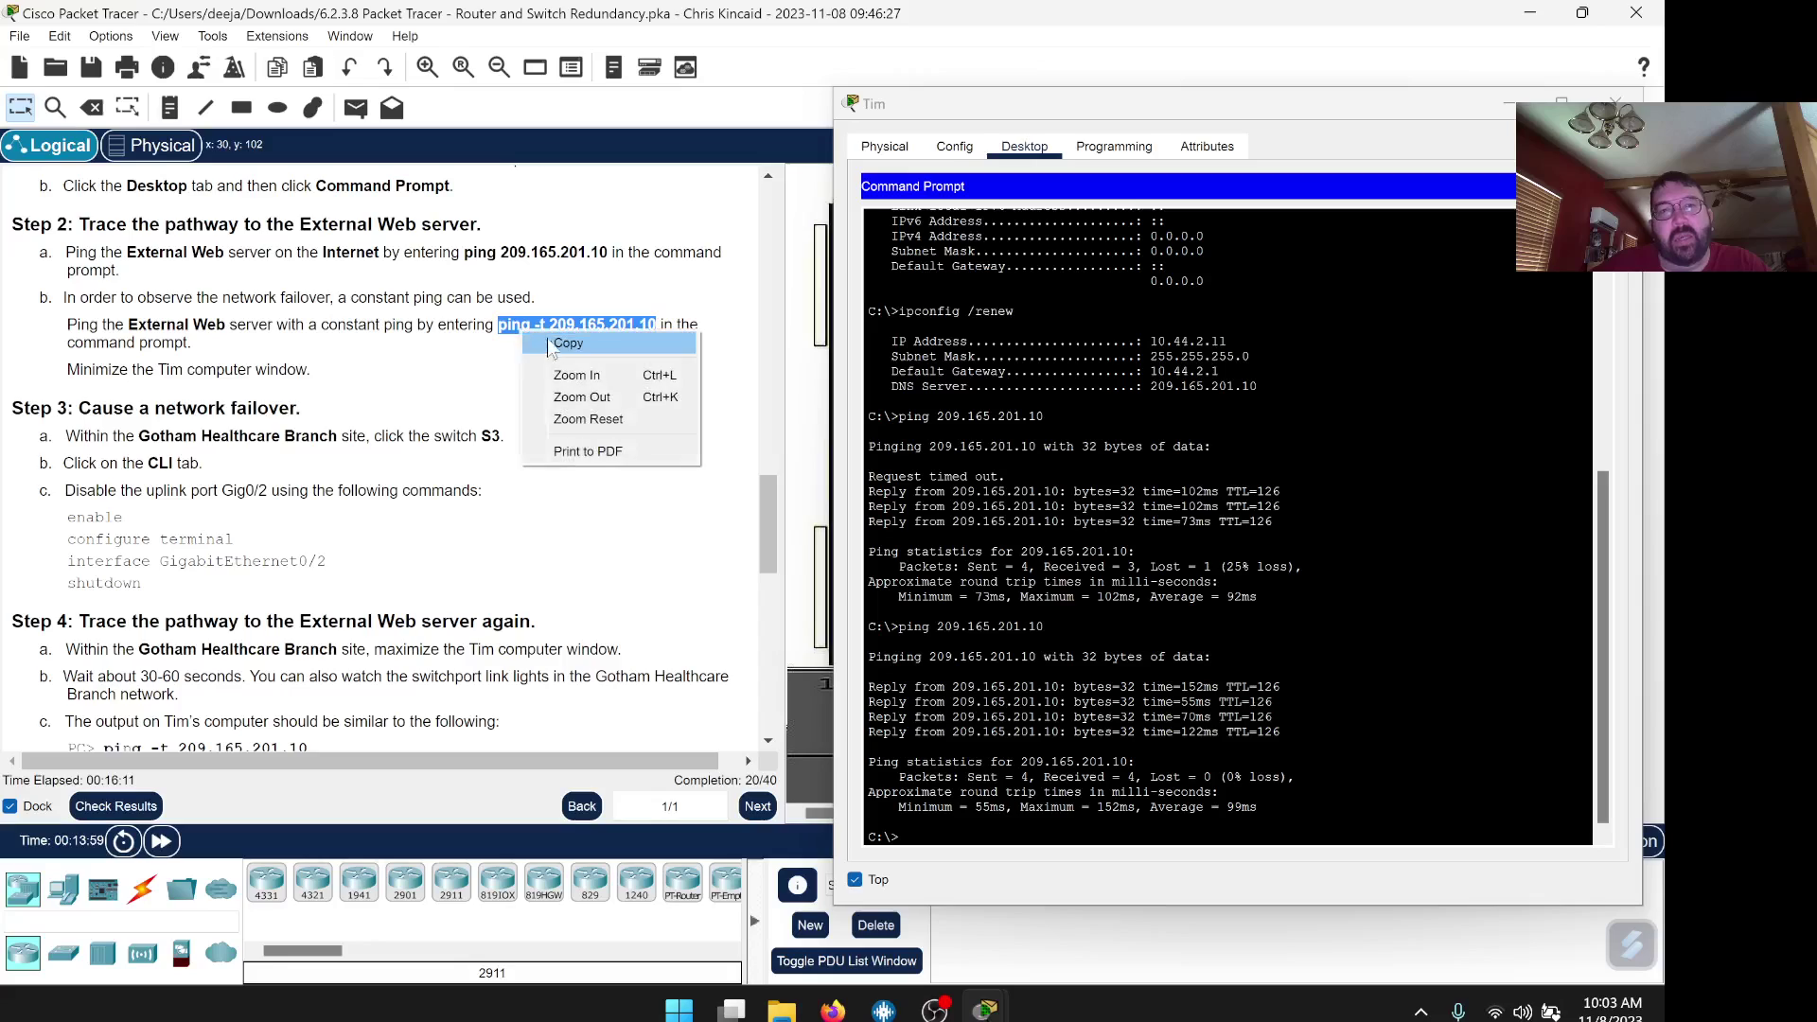
pyautogui.click(549, 343)
pyautogui.click(900, 836)
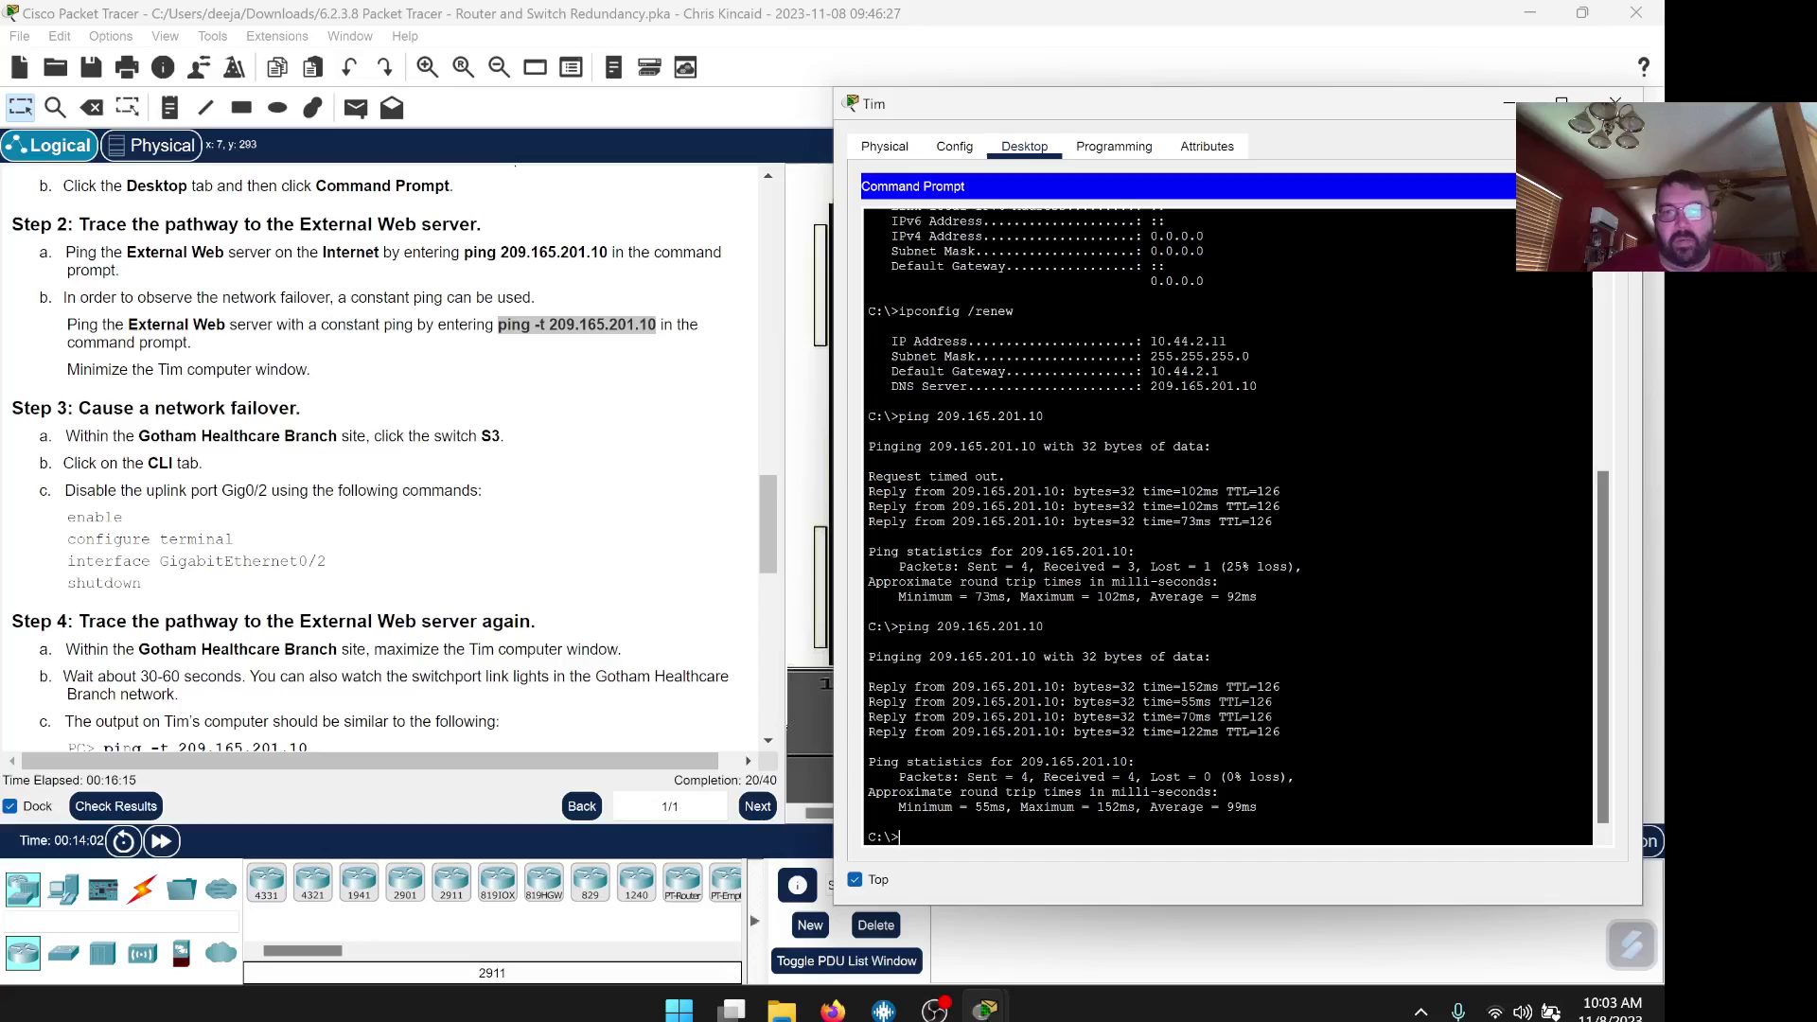
pyautogui.rightClick(919, 835)
pyautogui.click(984, 865)
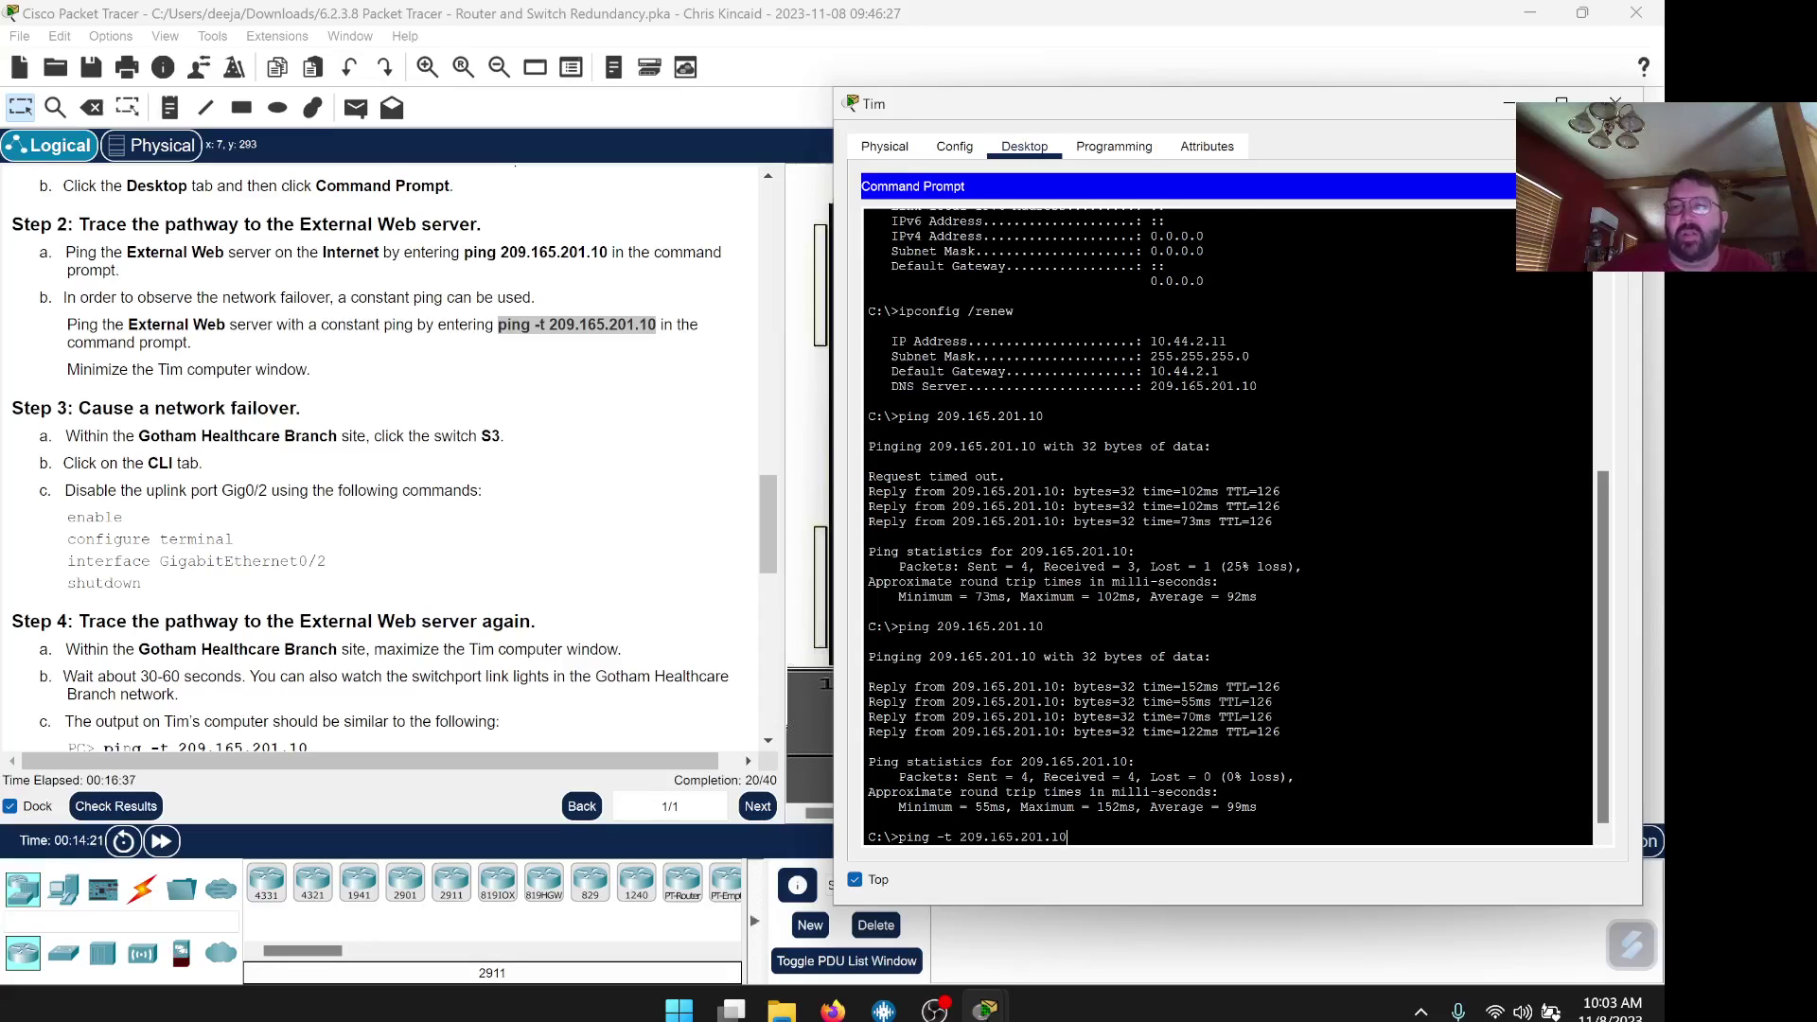
pyautogui.press('Return')
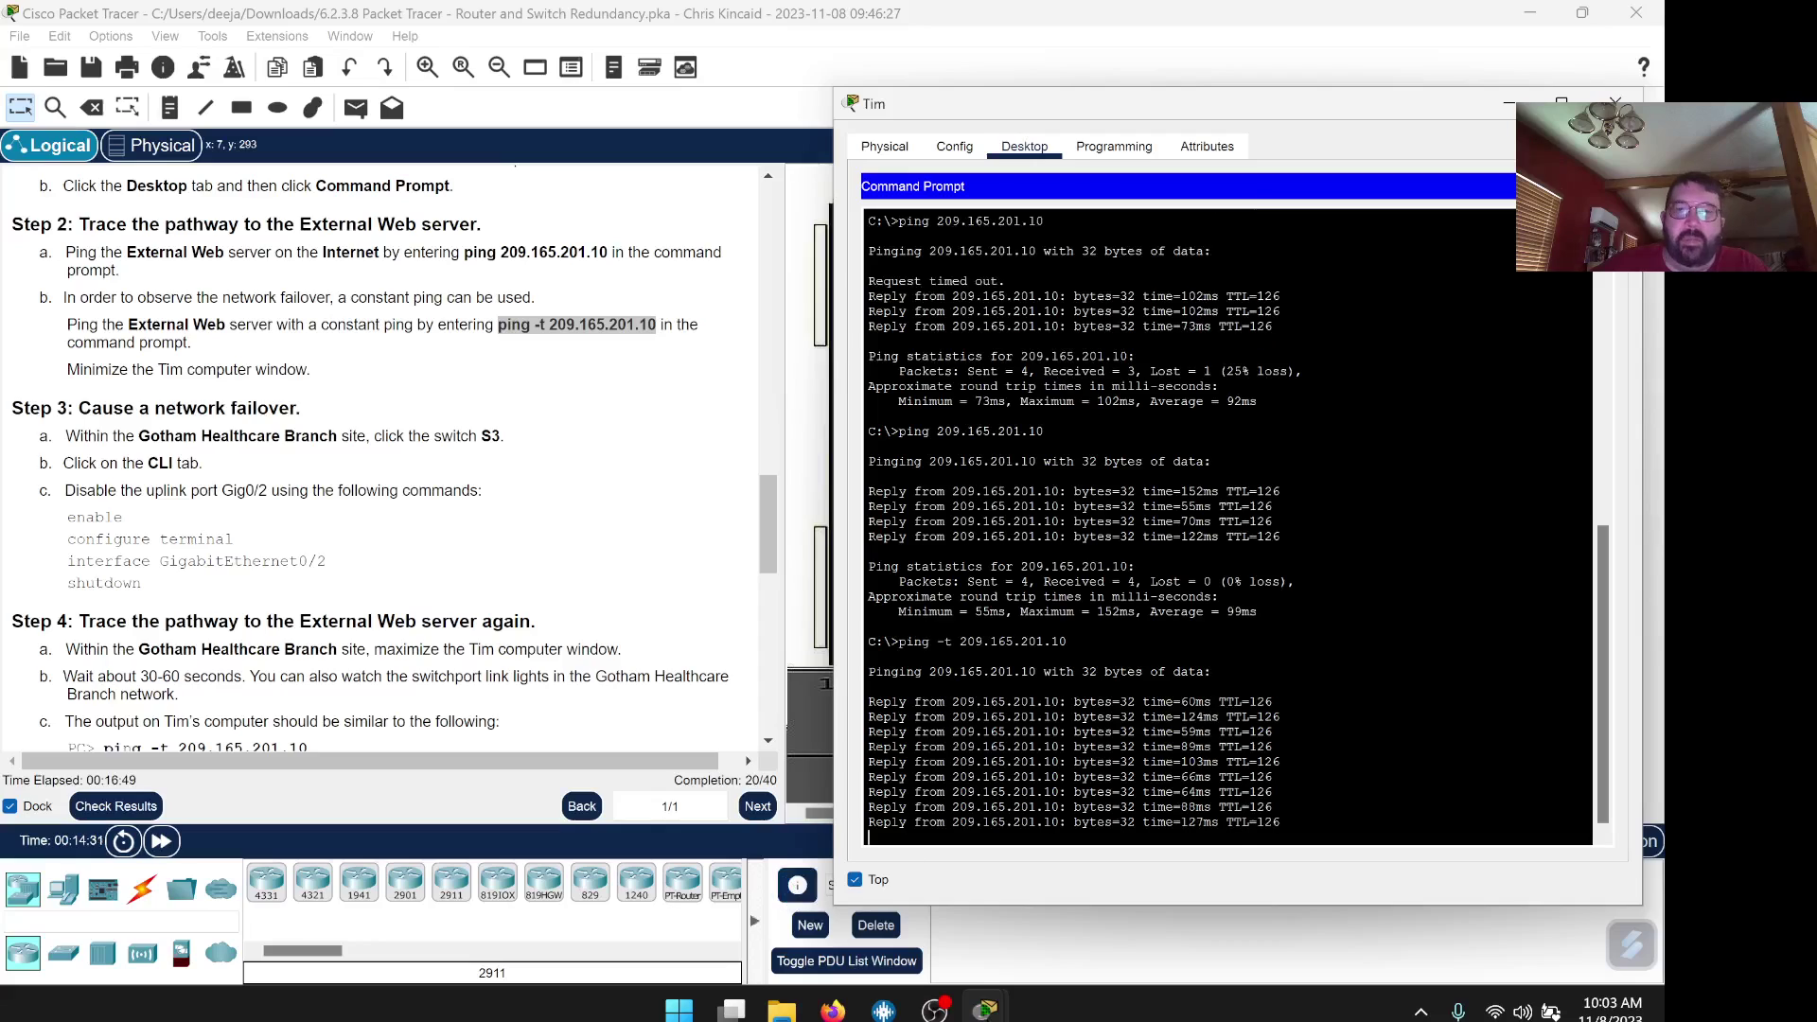
pyautogui.click(1509, 104)
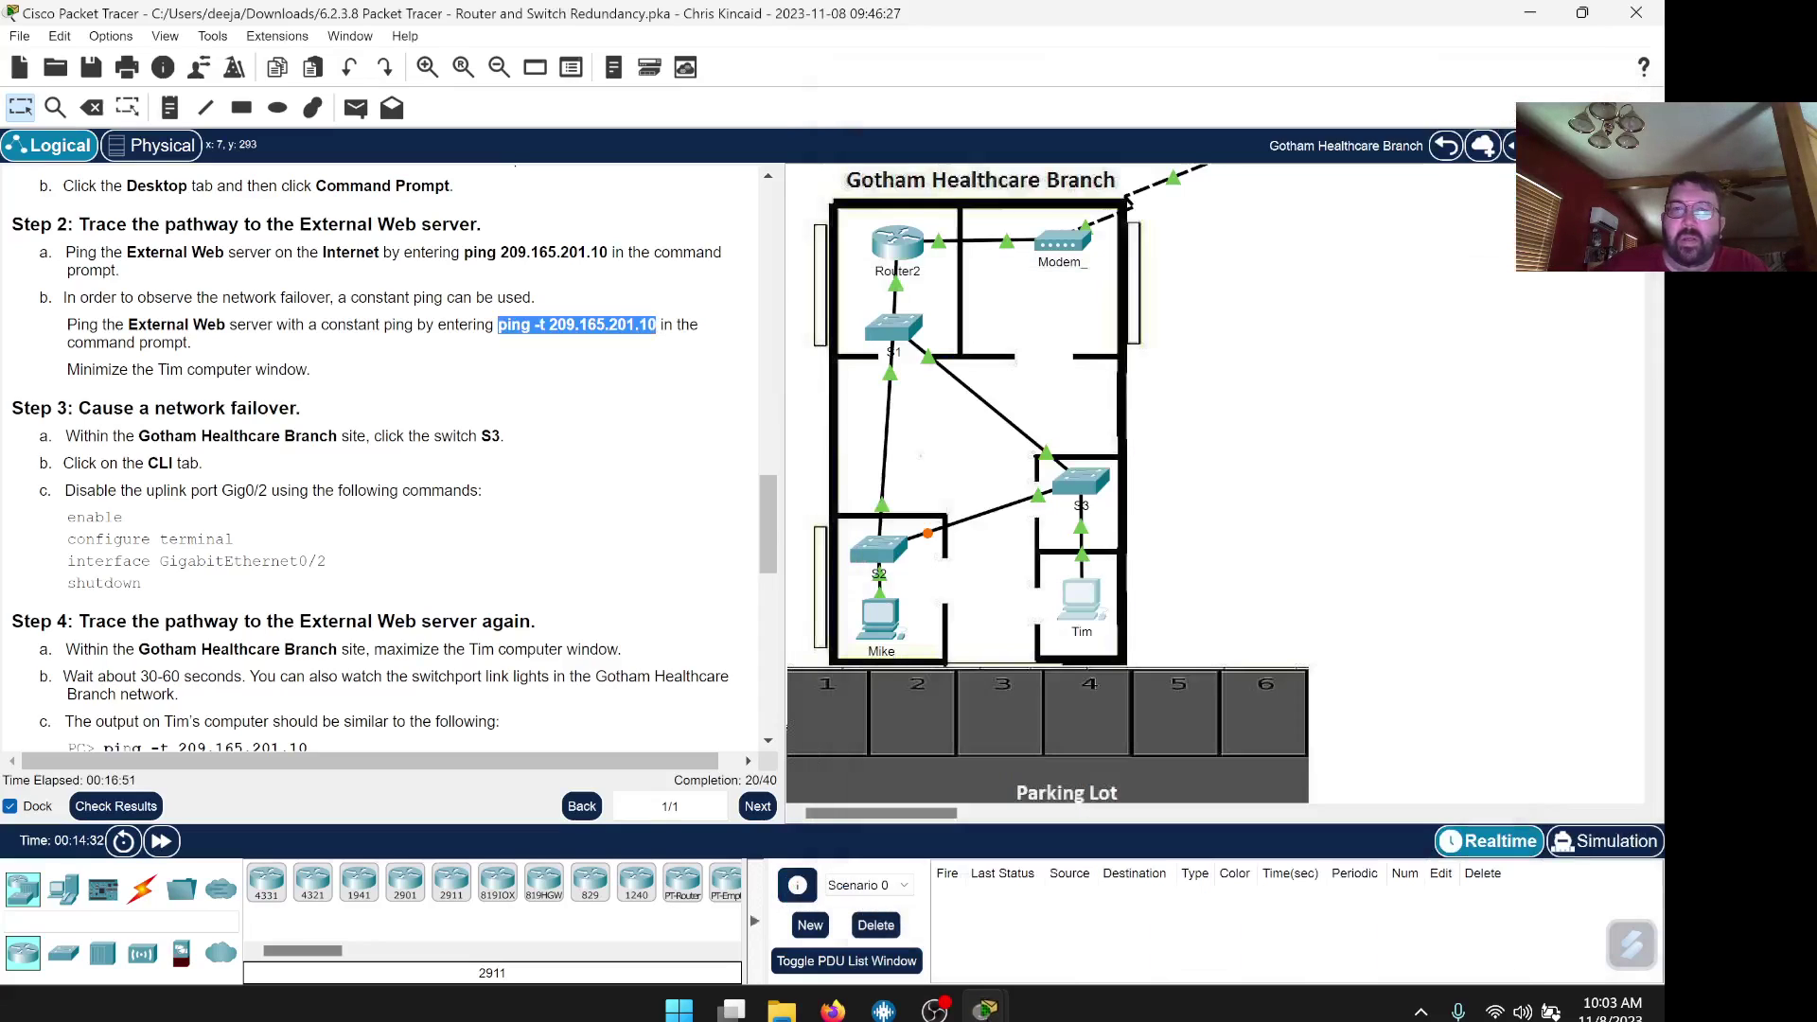
# Review the Step 3 failover instructions and open switch S3 in the Gotham Healthcare Branch.
pyautogui.scroll(-1, 284, 506)
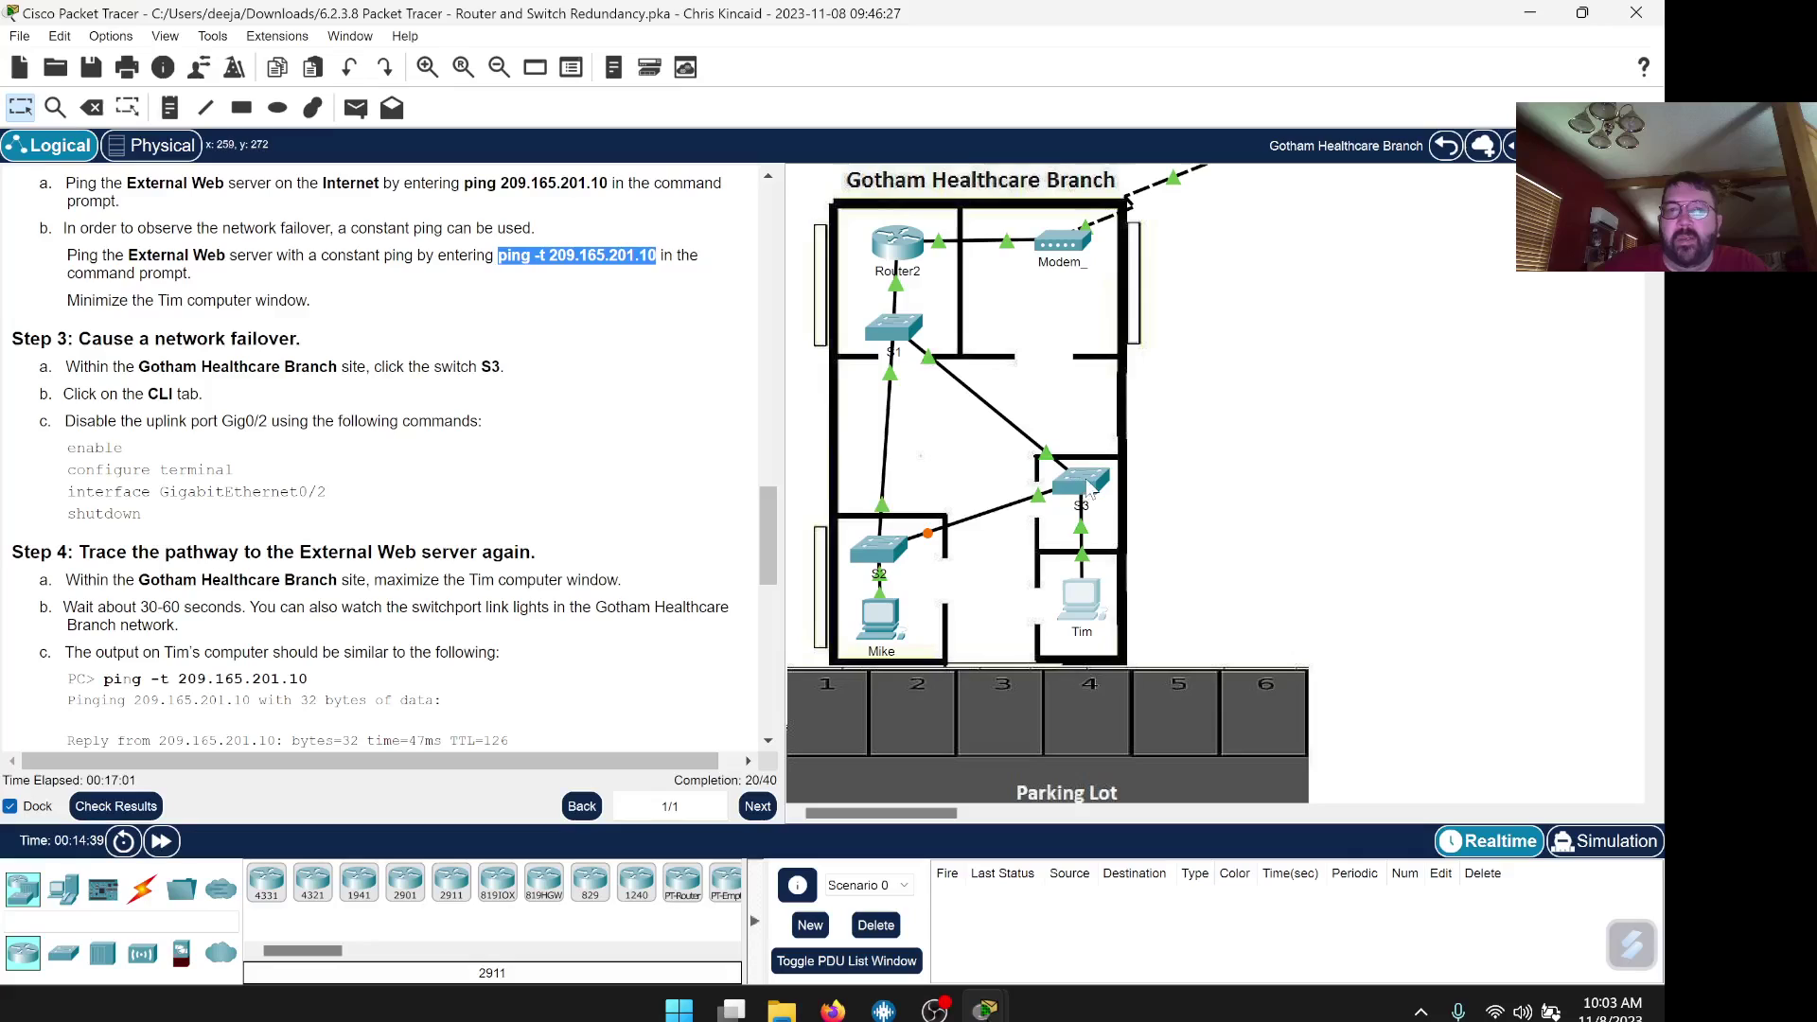
pyautogui.scroll(-1, 653, 414)
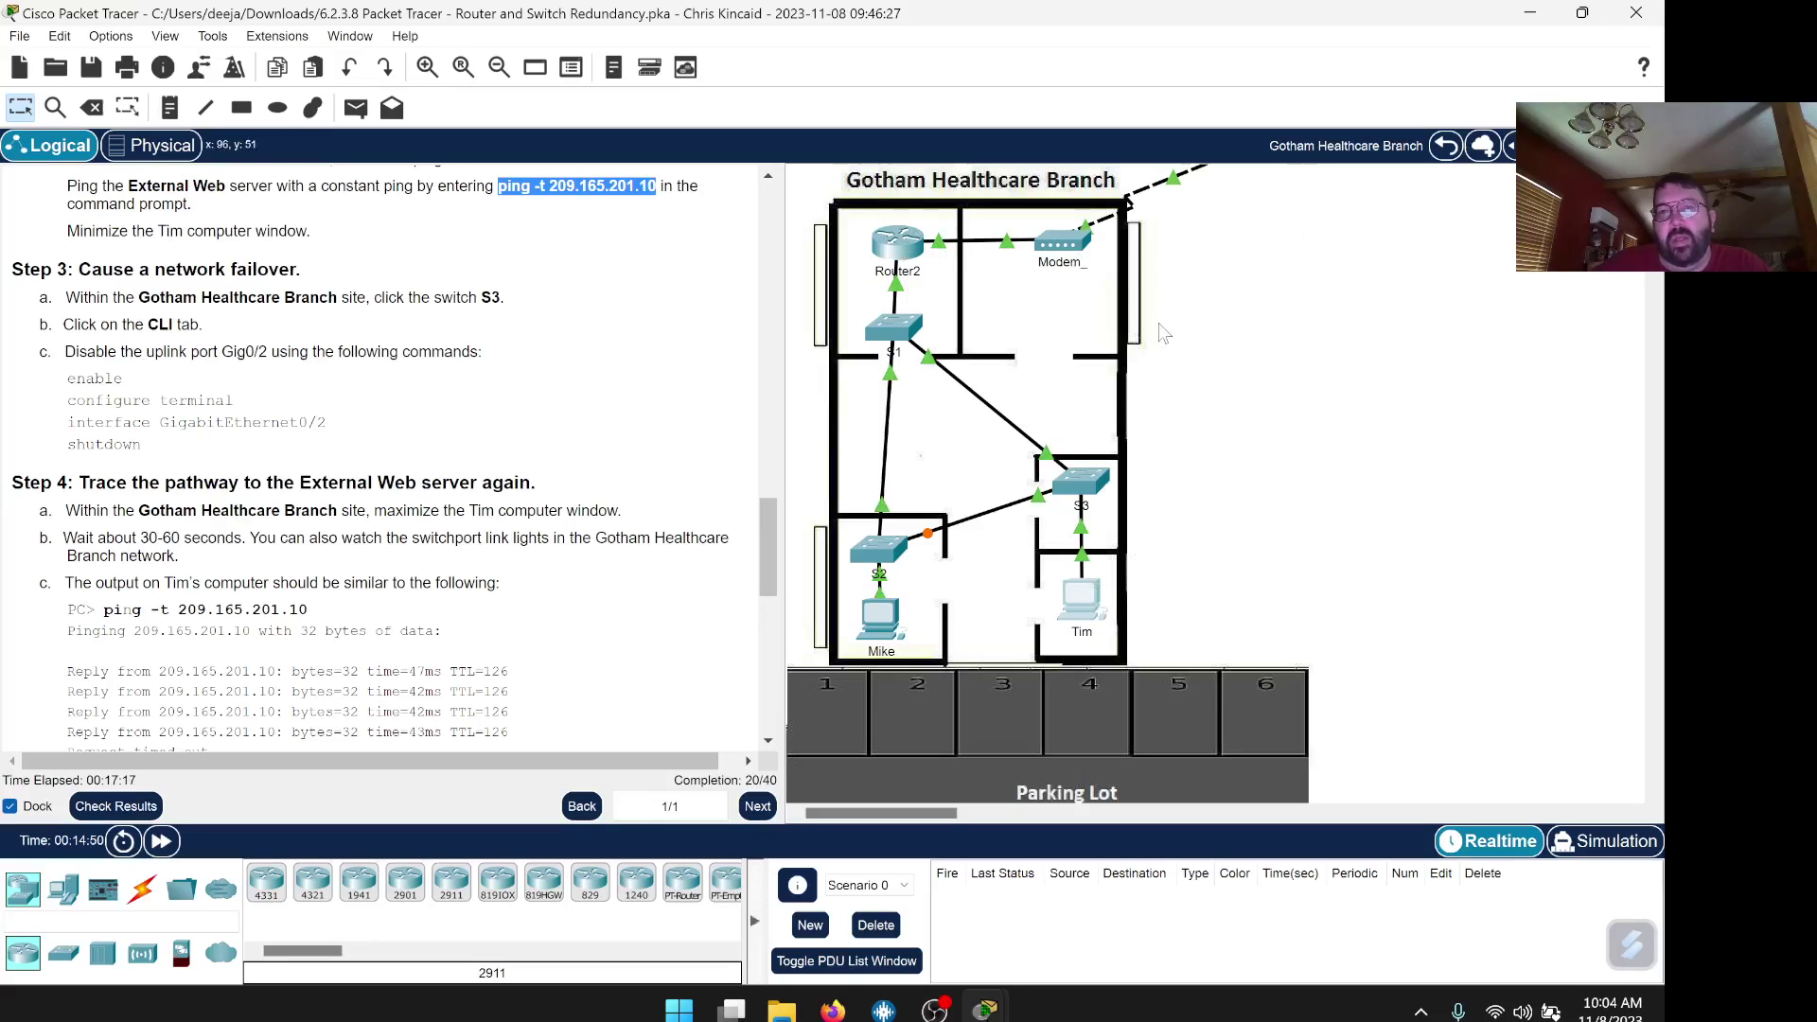
pyautogui.click(1088, 494)
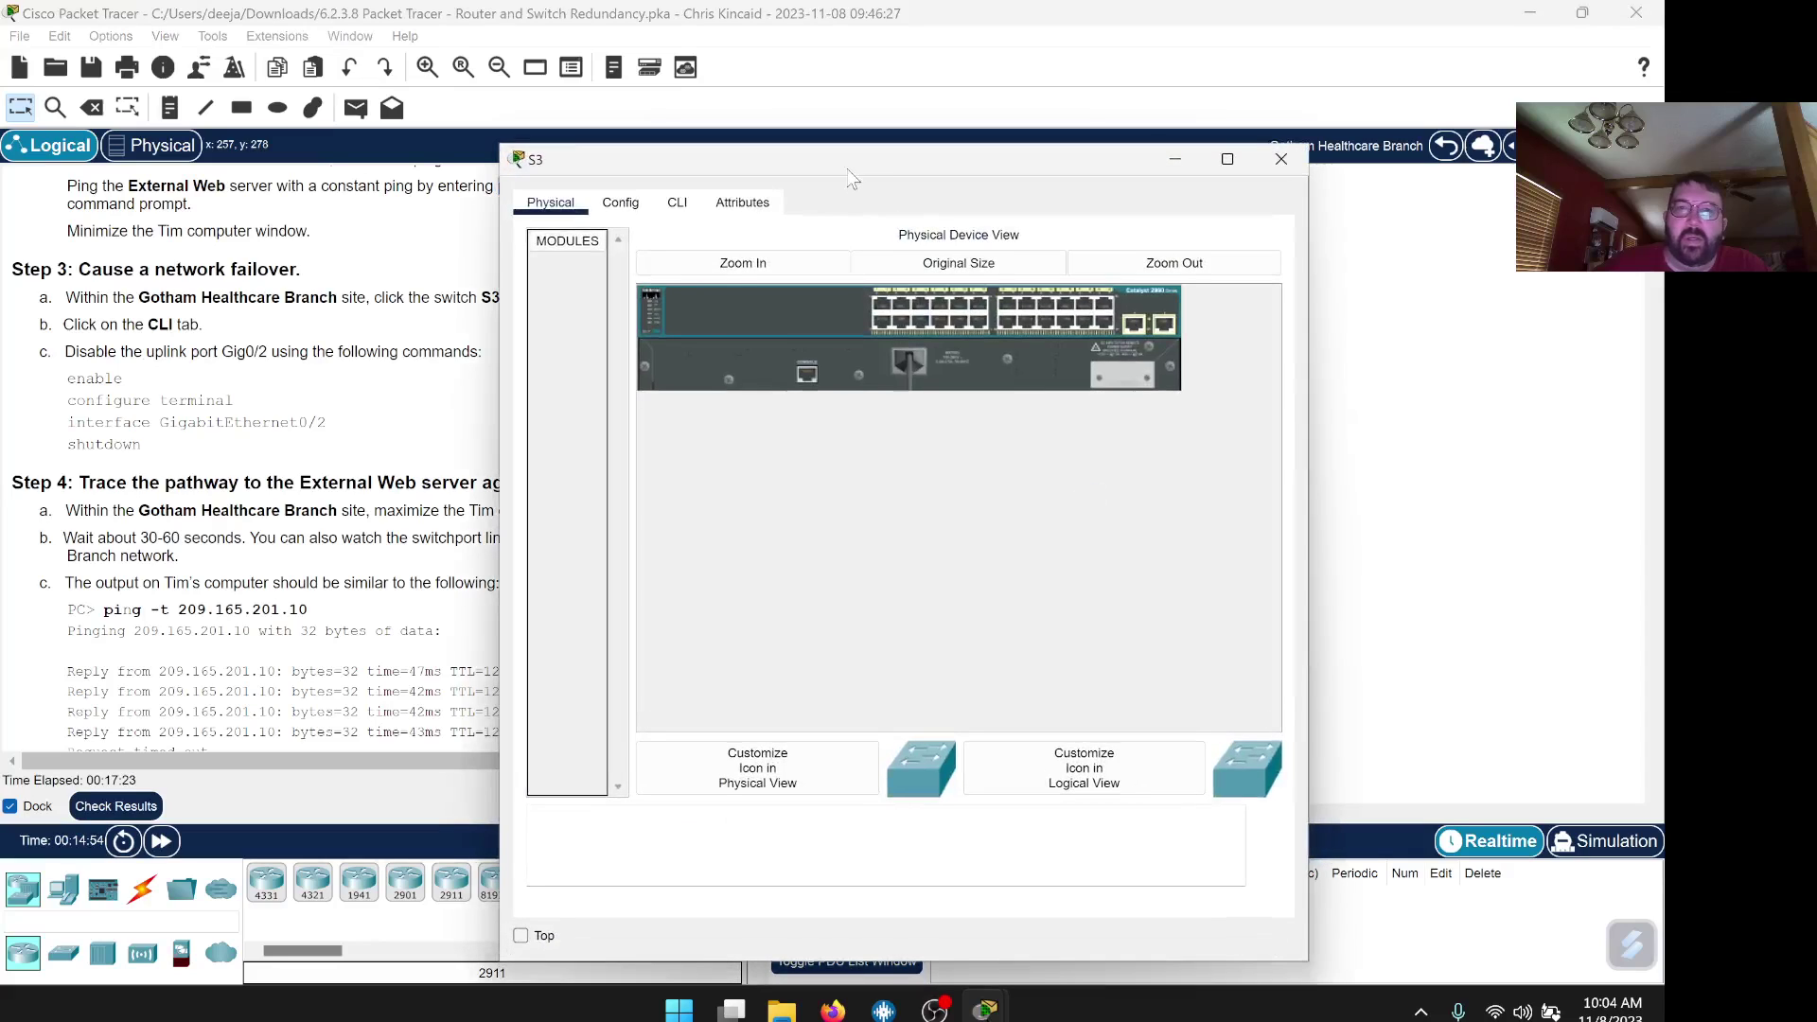
# Open the command line of switch S3 and bring up its S3> prompt, with the Step 3 instructions left uncovered.
pyautogui.moveTo(848, 172); pyautogui.dragTo(1149, 115)
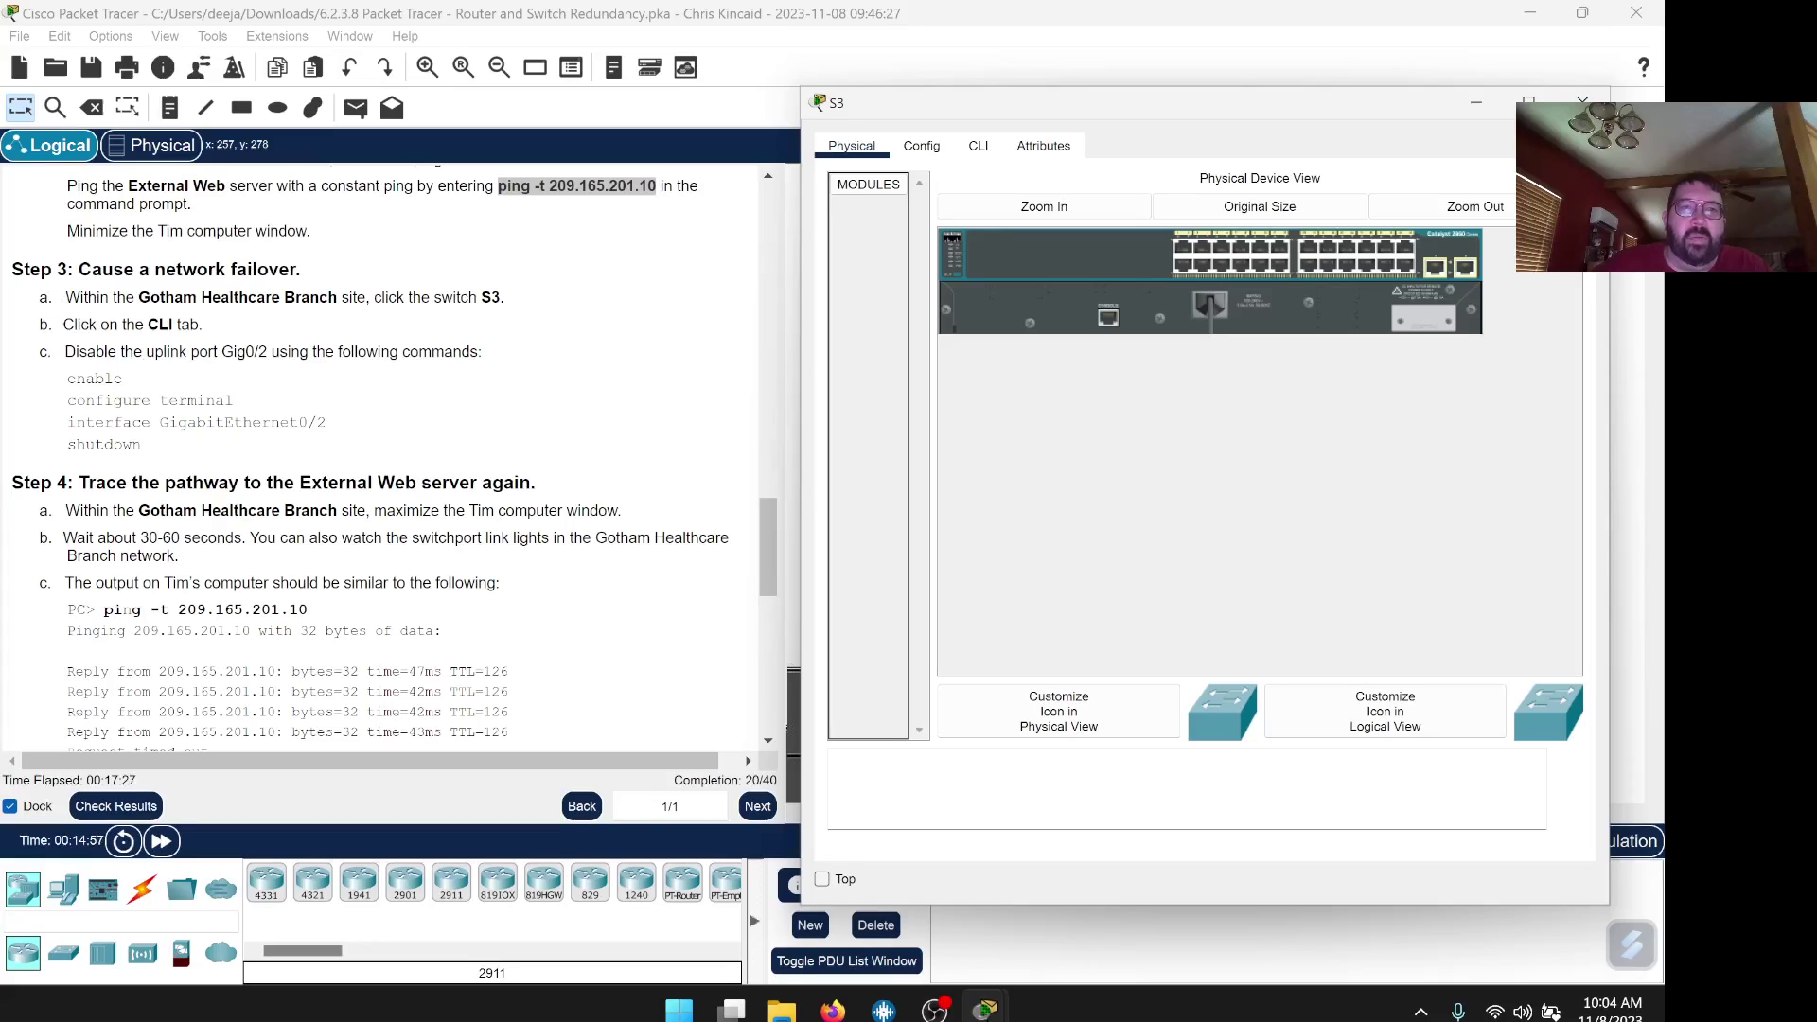
pyautogui.click(977, 147)
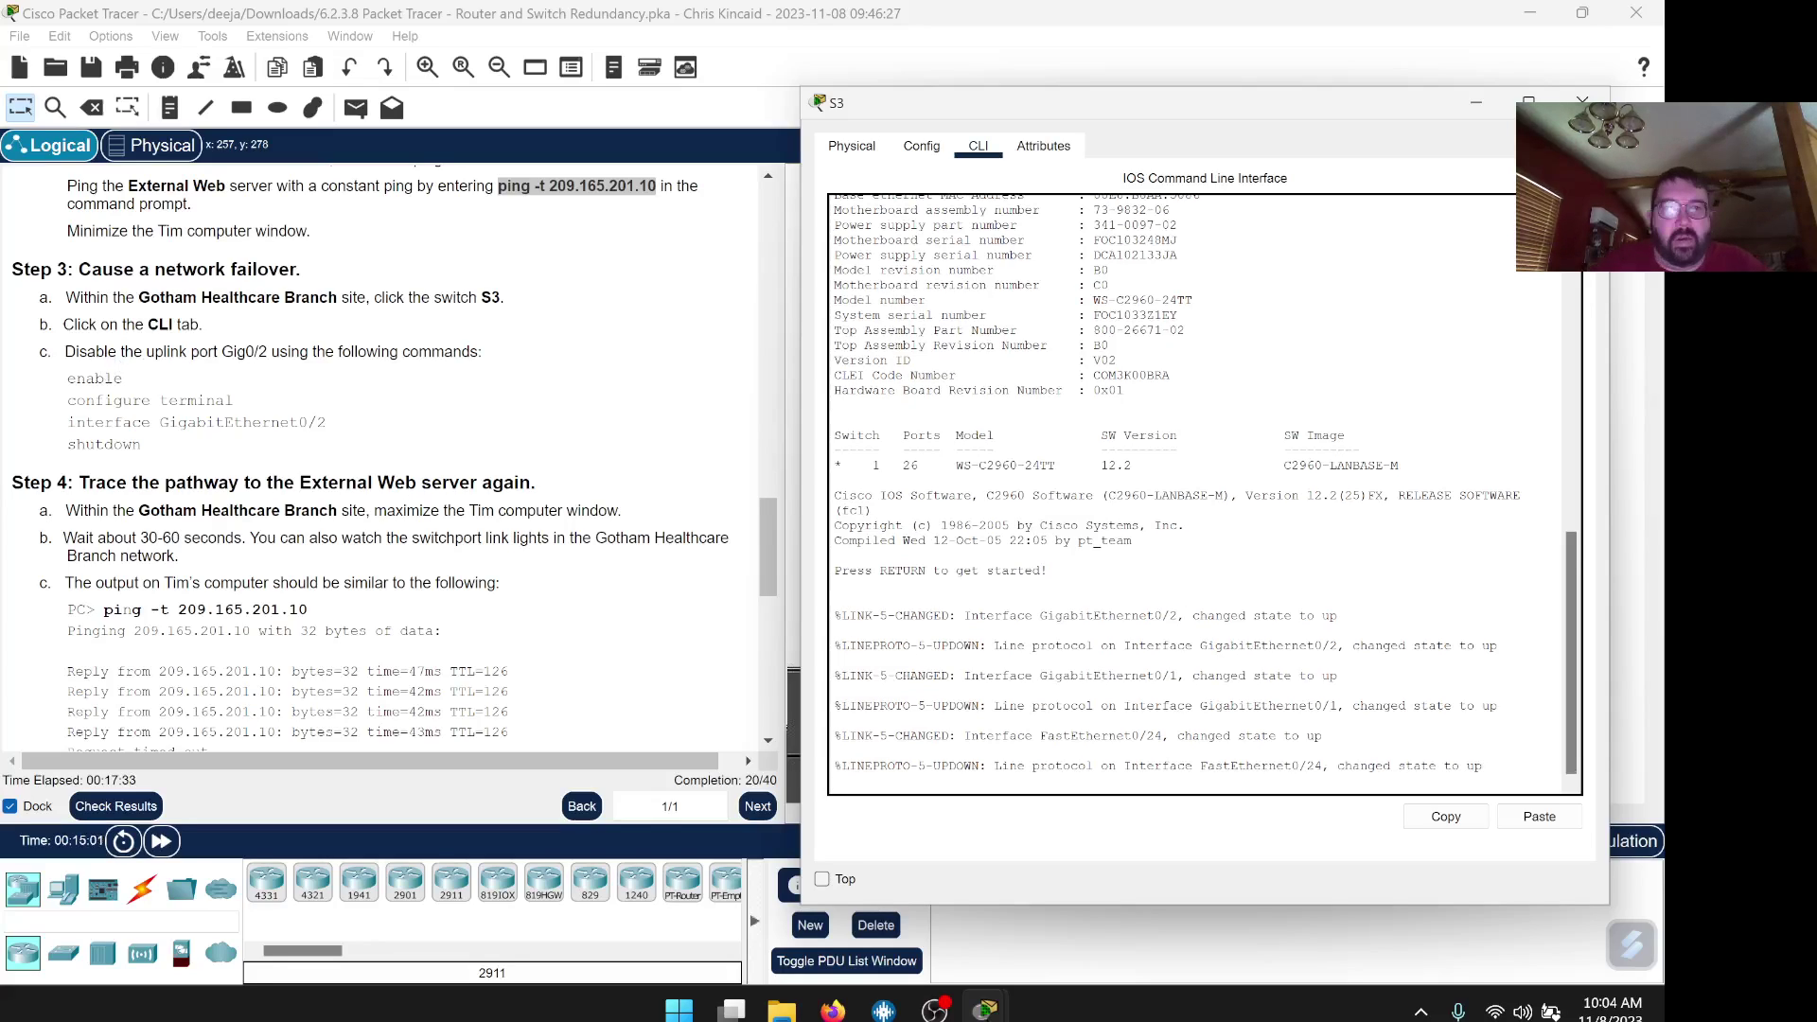
pyautogui.press('Return')
pyautogui.press('Return')
pyautogui.press('Return')
pyautogui.press('Return')
pyautogui.press('Return')
pyautogui.press('Return')
pyautogui.press('Return')
pyautogui.press('Return')
pyautogui.press('Return')
pyautogui.press('Return')
pyautogui.press('Return')
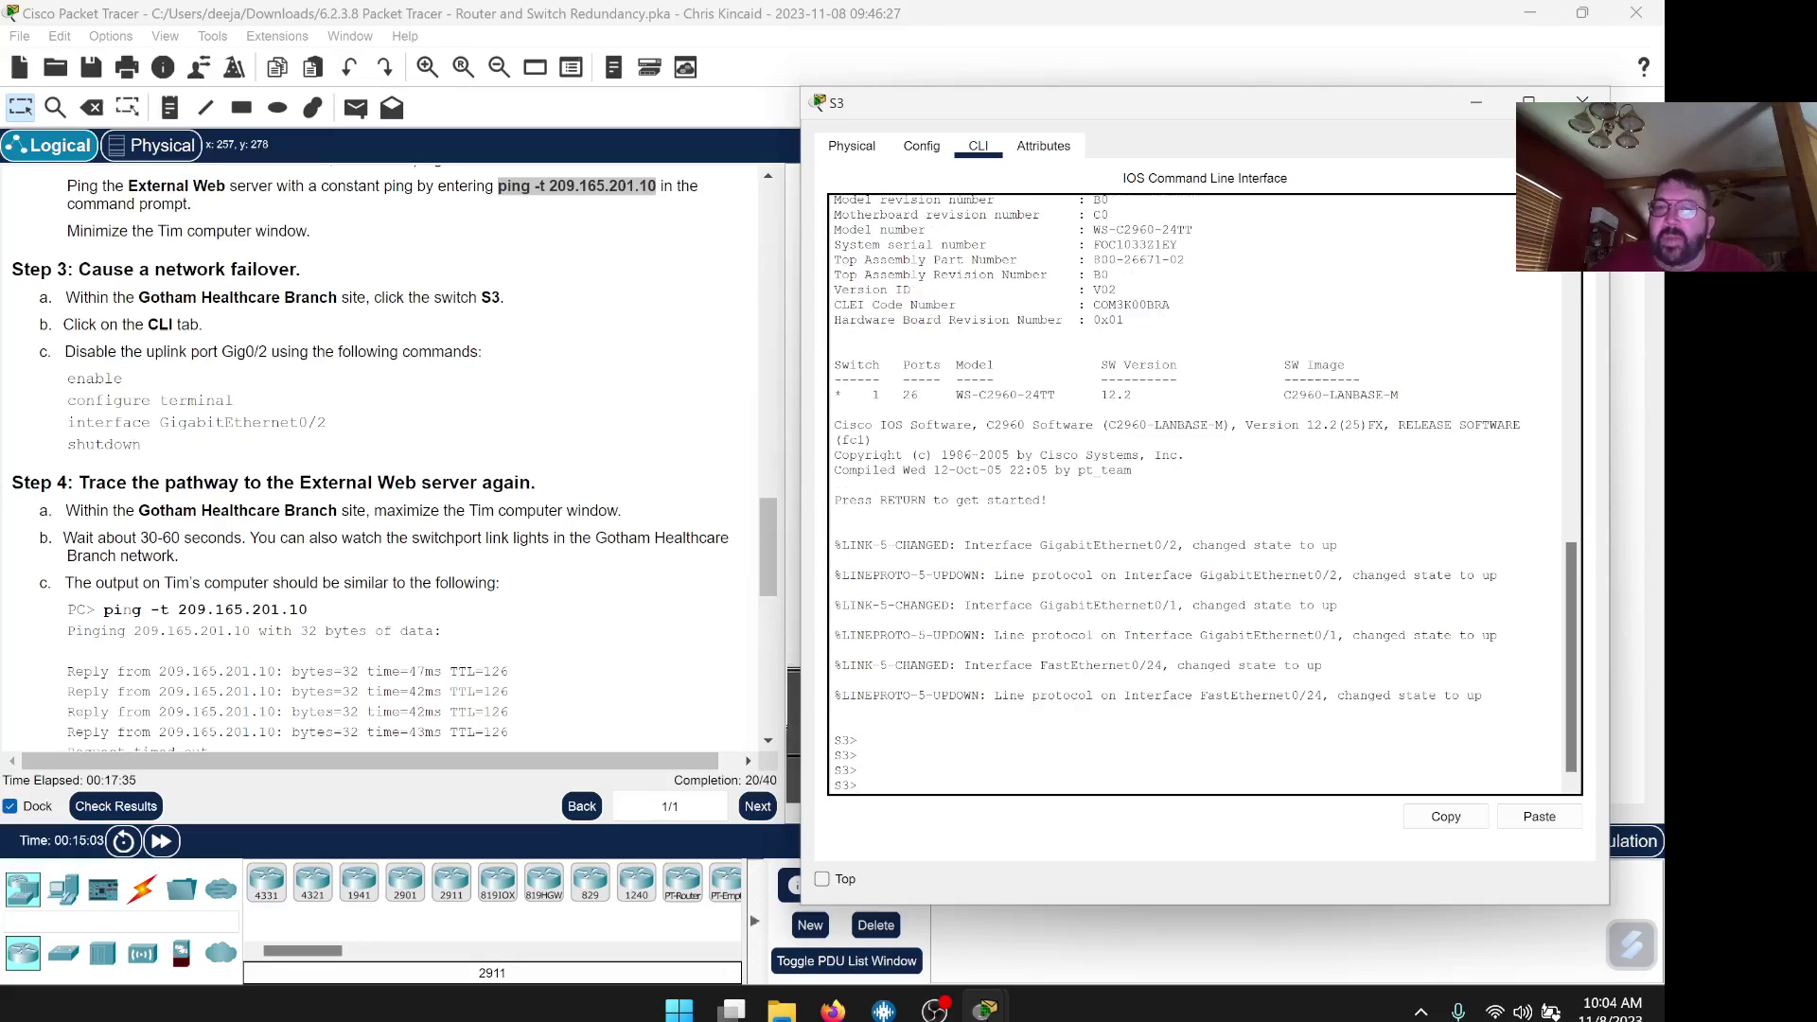
pyautogui.press('Return')
pyautogui.press('Return')
pyautogui.press('Return')
pyautogui.press('Return')
pyautogui.press('Return')
pyautogui.press('Return')
pyautogui.press('Return')
pyautogui.press('Return')
pyautogui.press('Return')
pyautogui.press('Return')
pyautogui.press('Return')
pyautogui.press('Return')
pyautogui.press('Return')
pyautogui.press('Return')
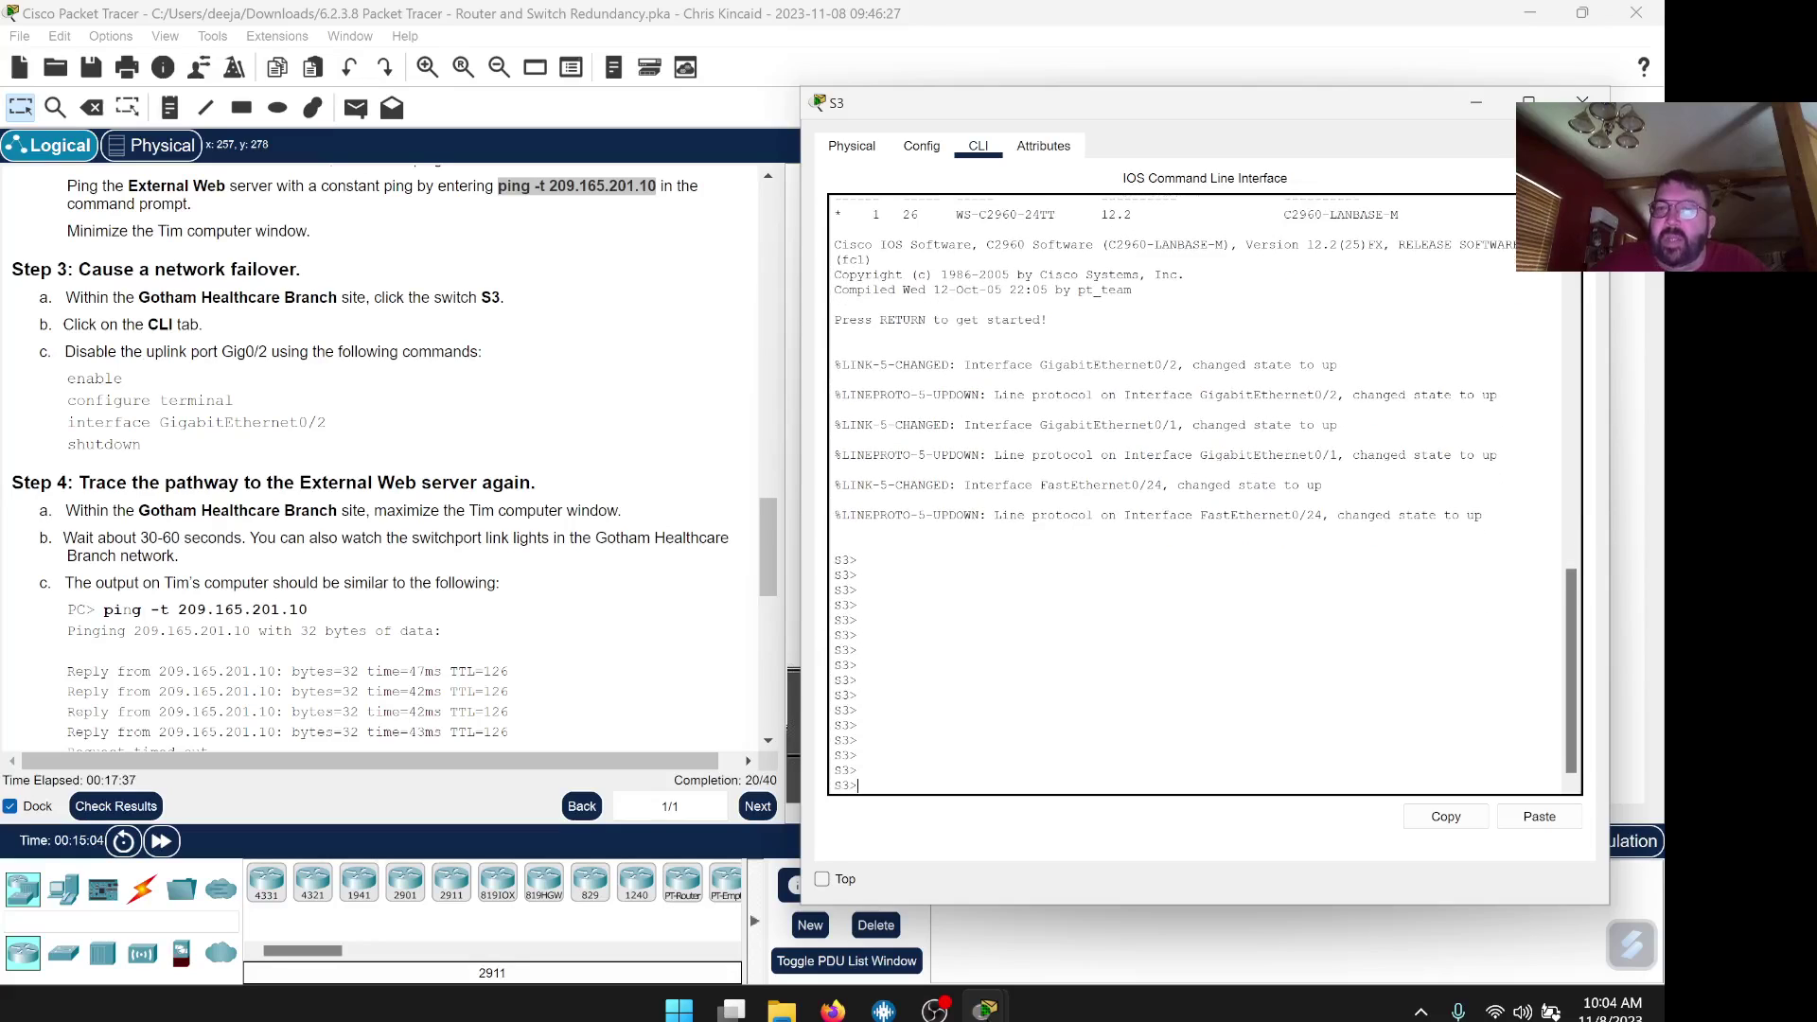
pyautogui.press('Return')
pyautogui.press('Return')
pyautogui.press('Return')
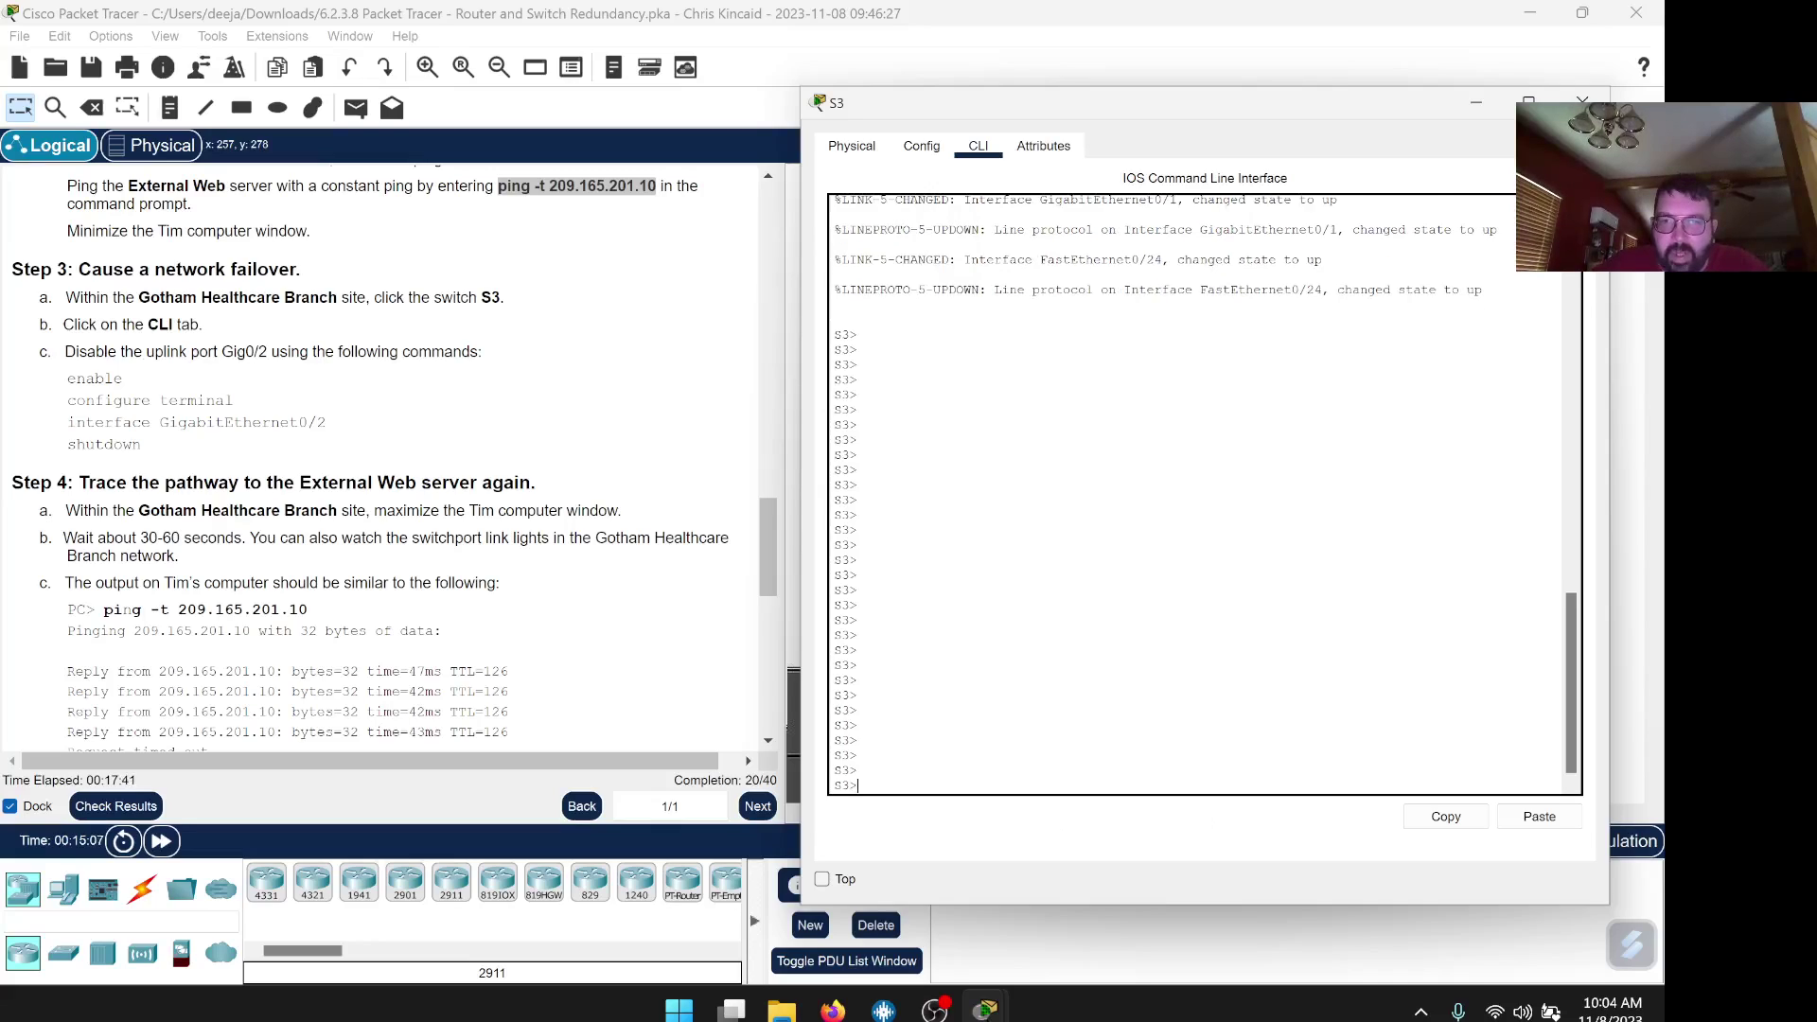
# Copy the four Step 3c commands from the instructions, and bring S3's command line back, kept on top of other windows.
pyautogui.click(142, 445)
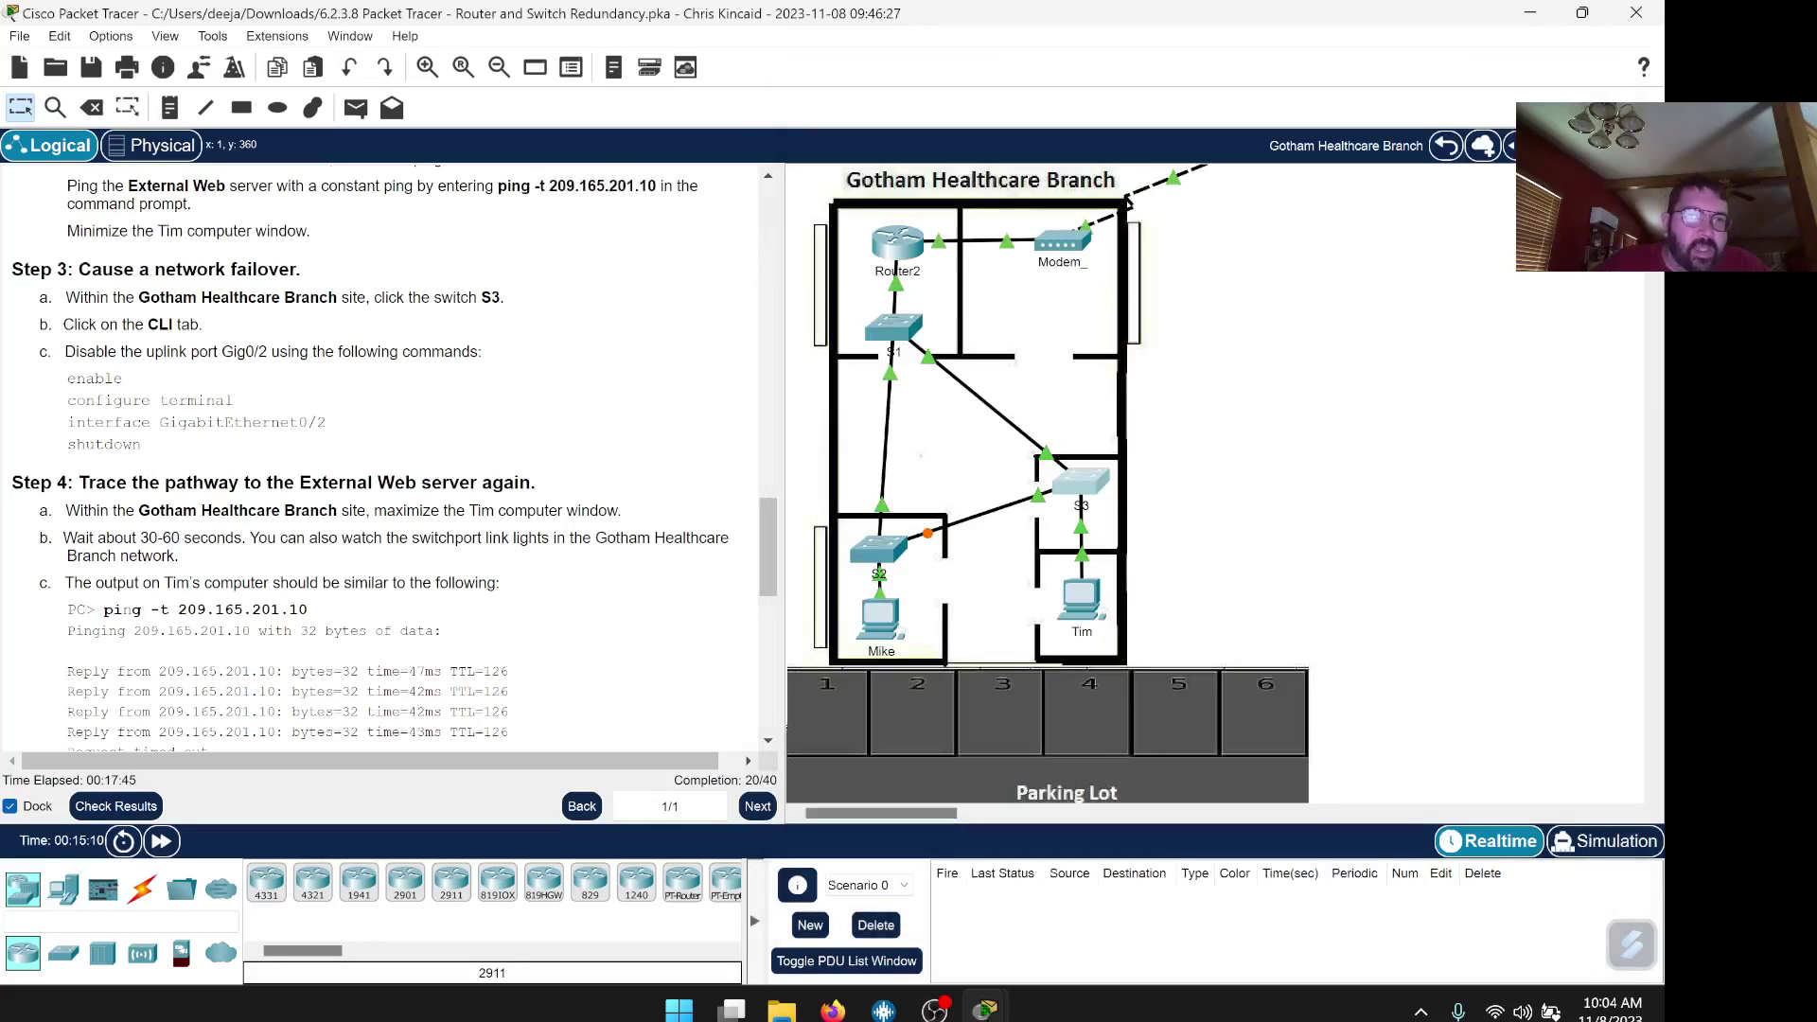
pyautogui.moveTo(143, 444); pyautogui.dragTo(67, 378)
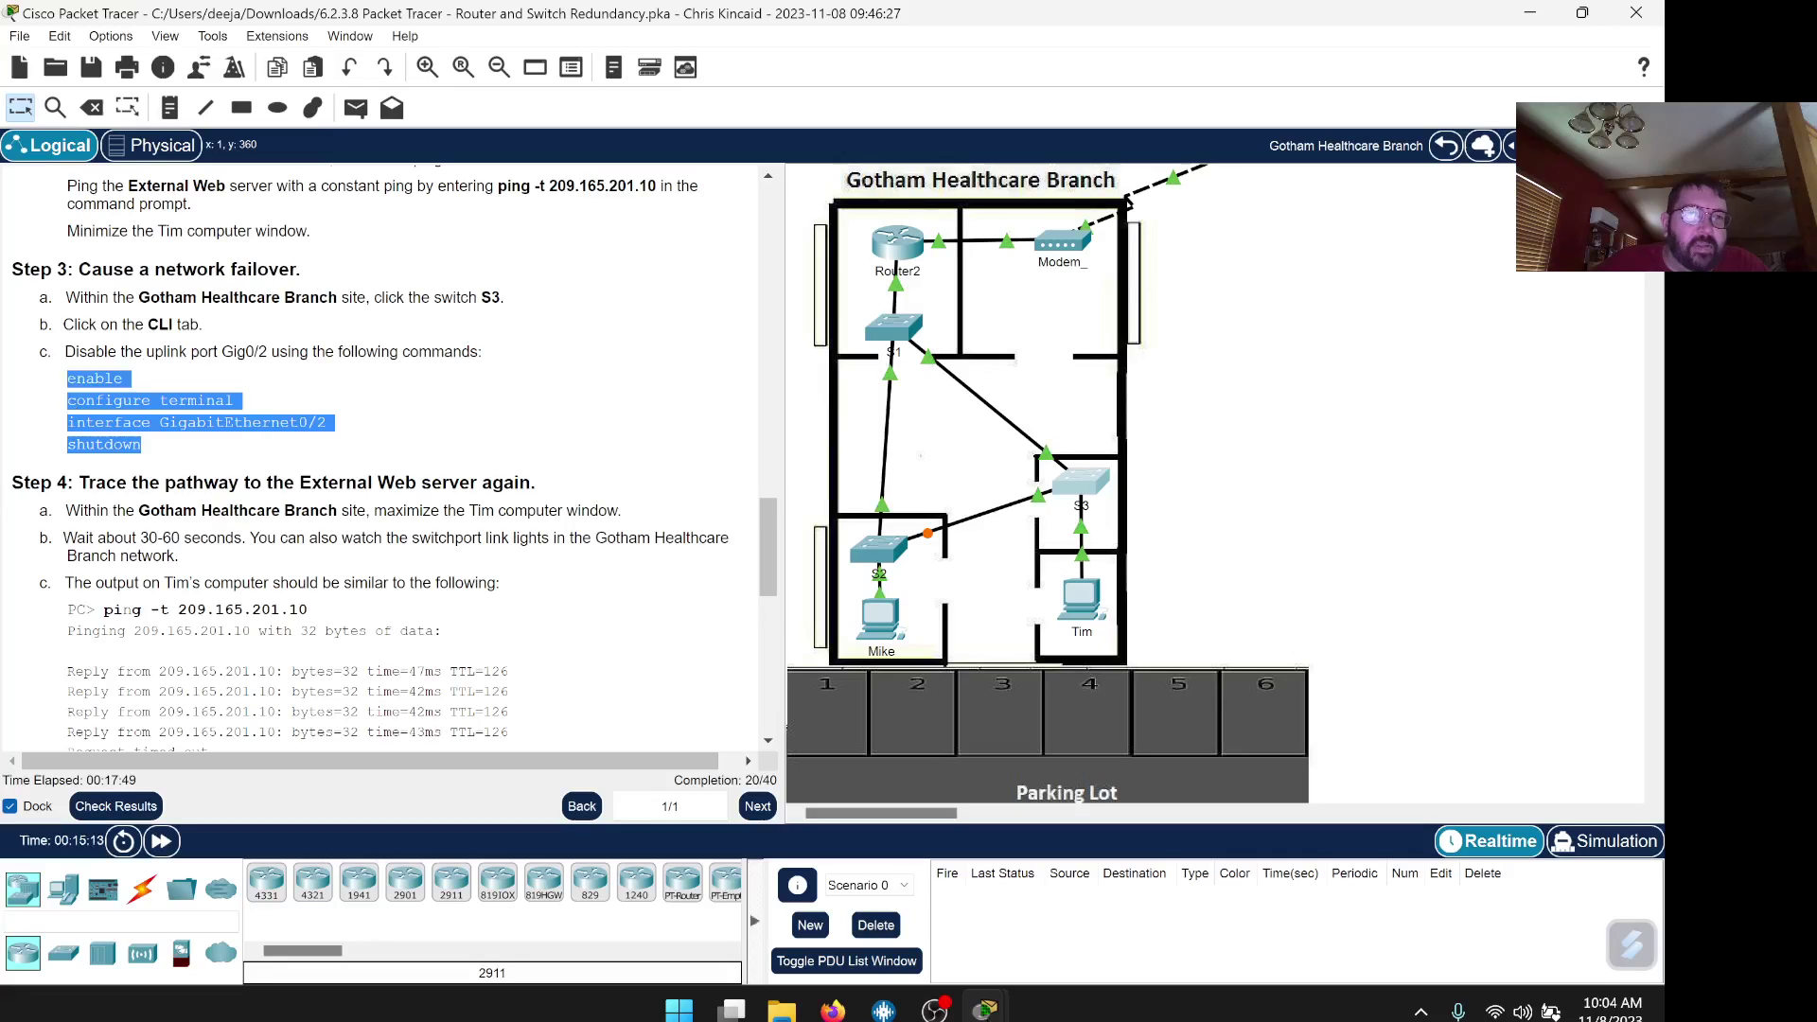
pyautogui.rightClick(102, 377)
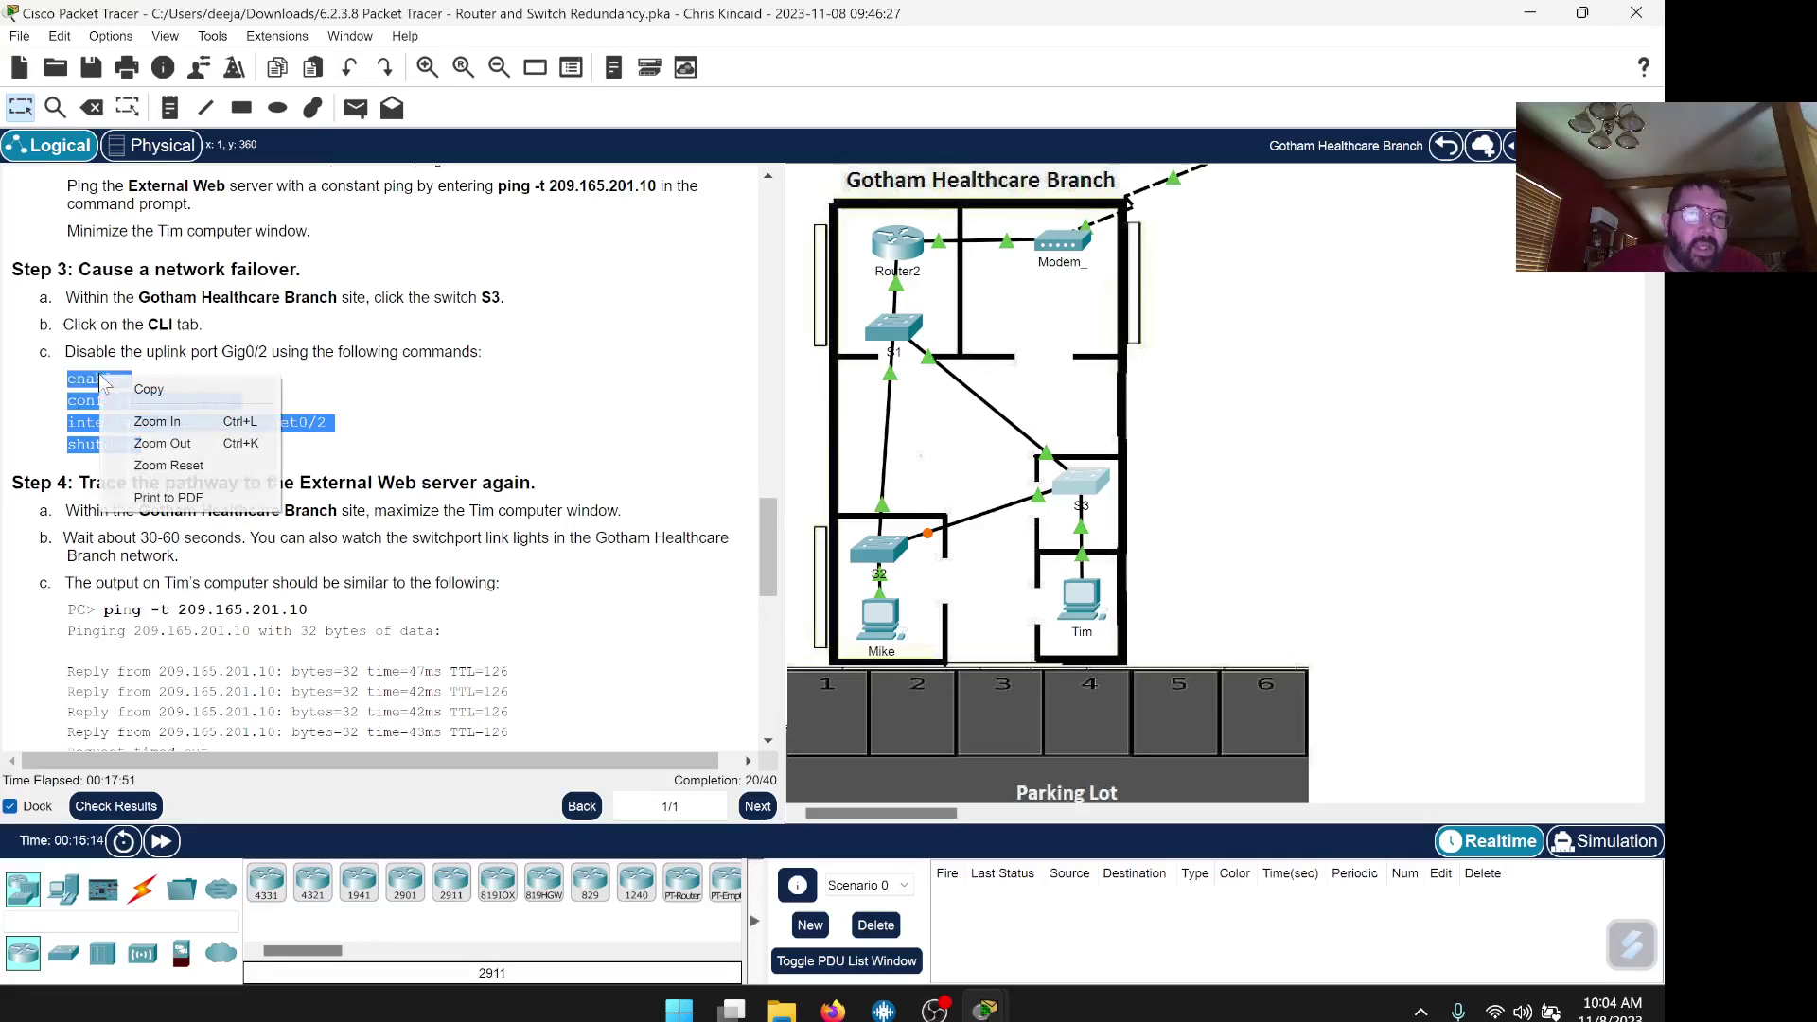
pyautogui.click(150, 390)
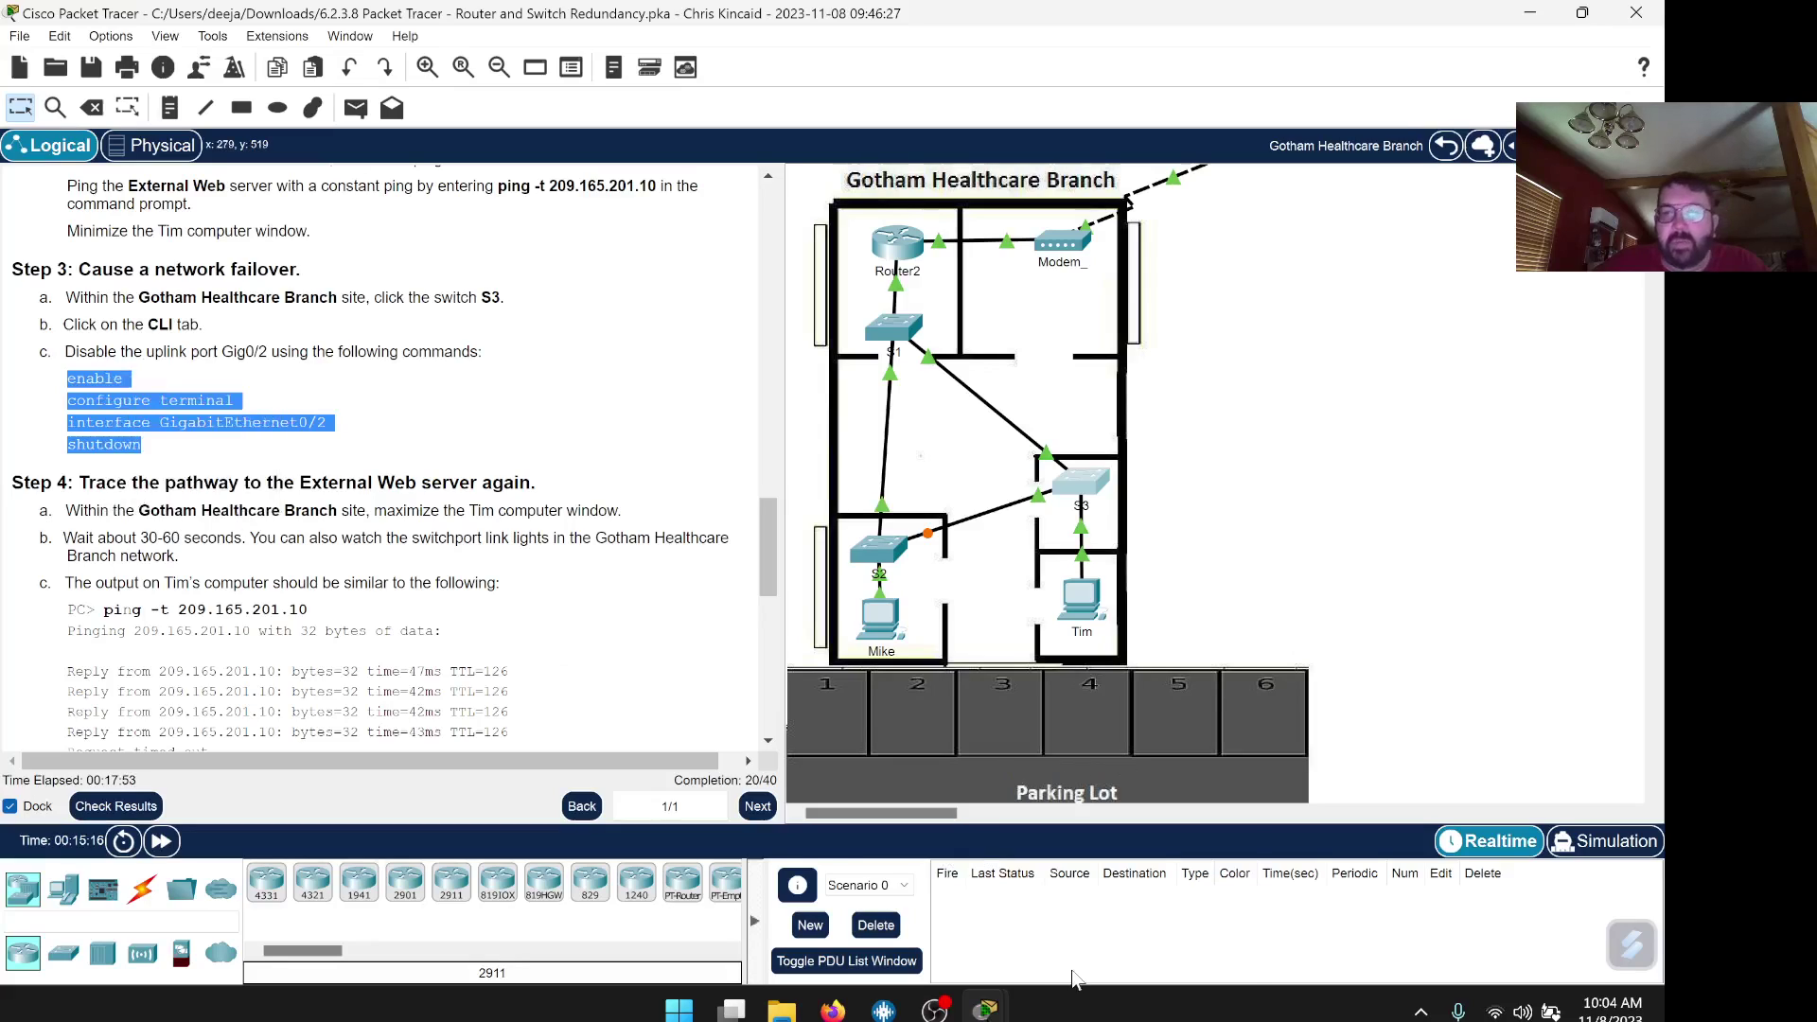
pyautogui.moveTo(985, 1009)
pyautogui.click(1217, 849)
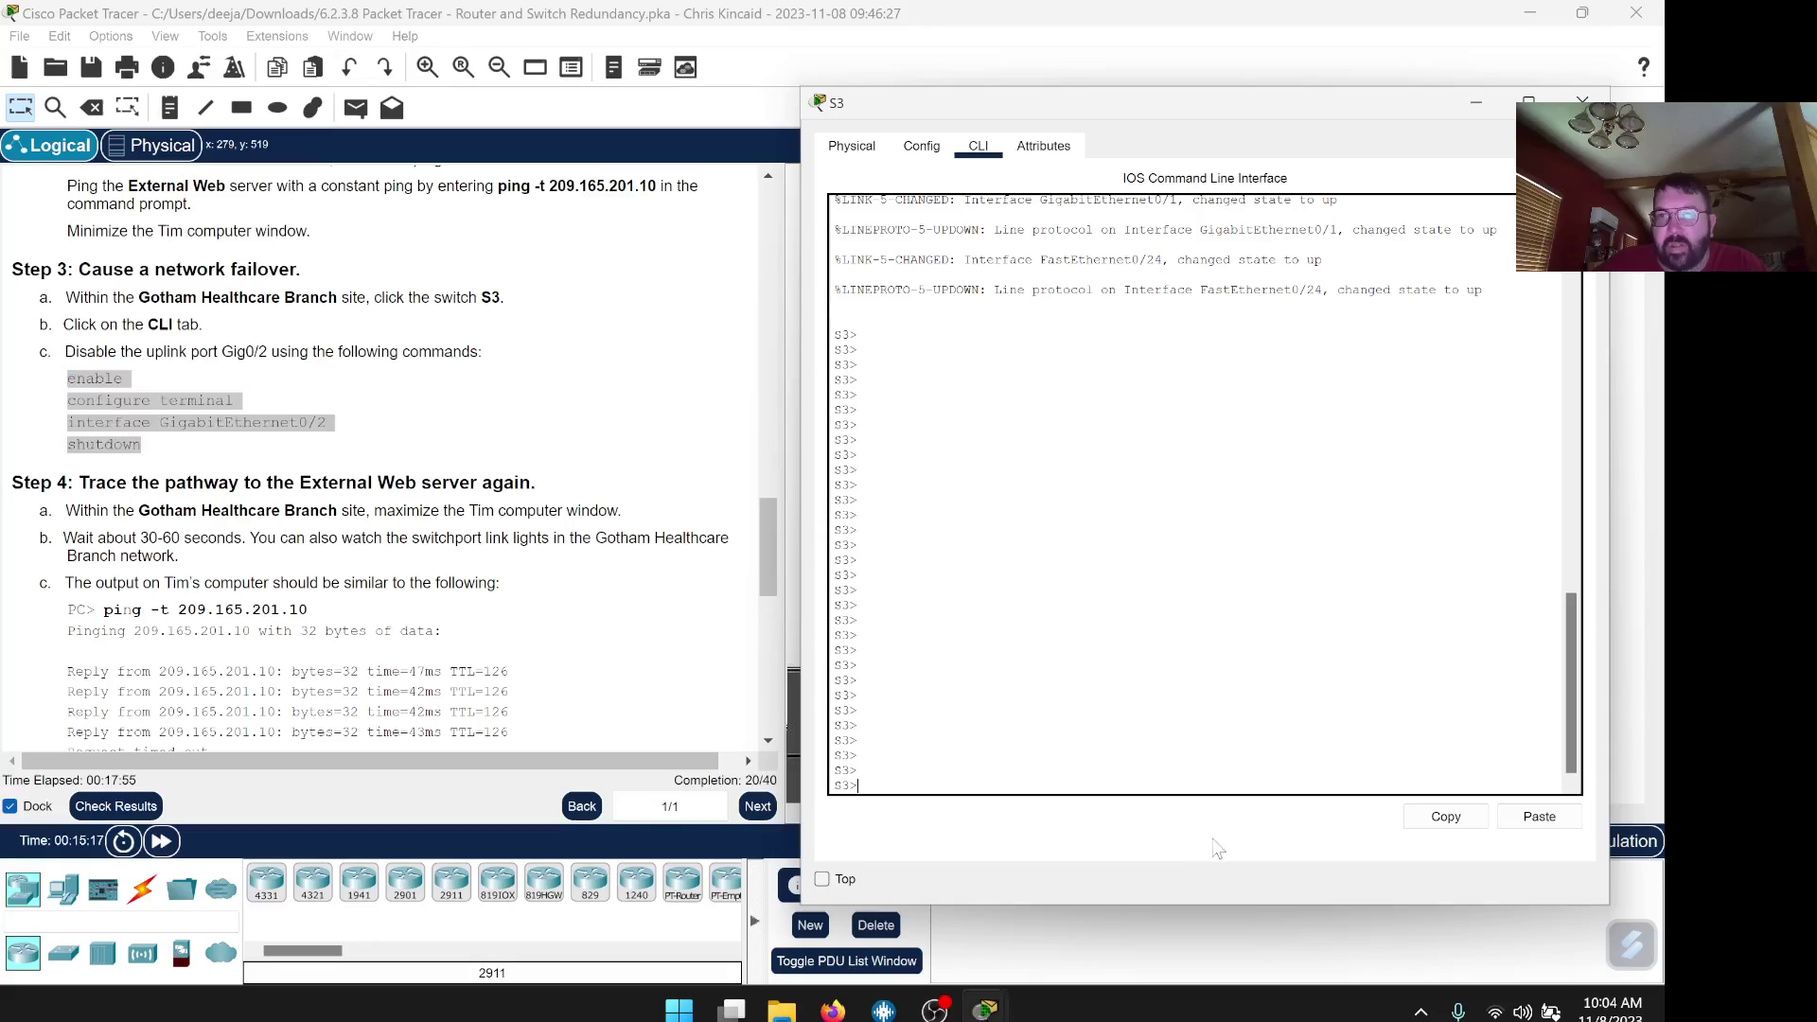
pyautogui.click(822, 878)
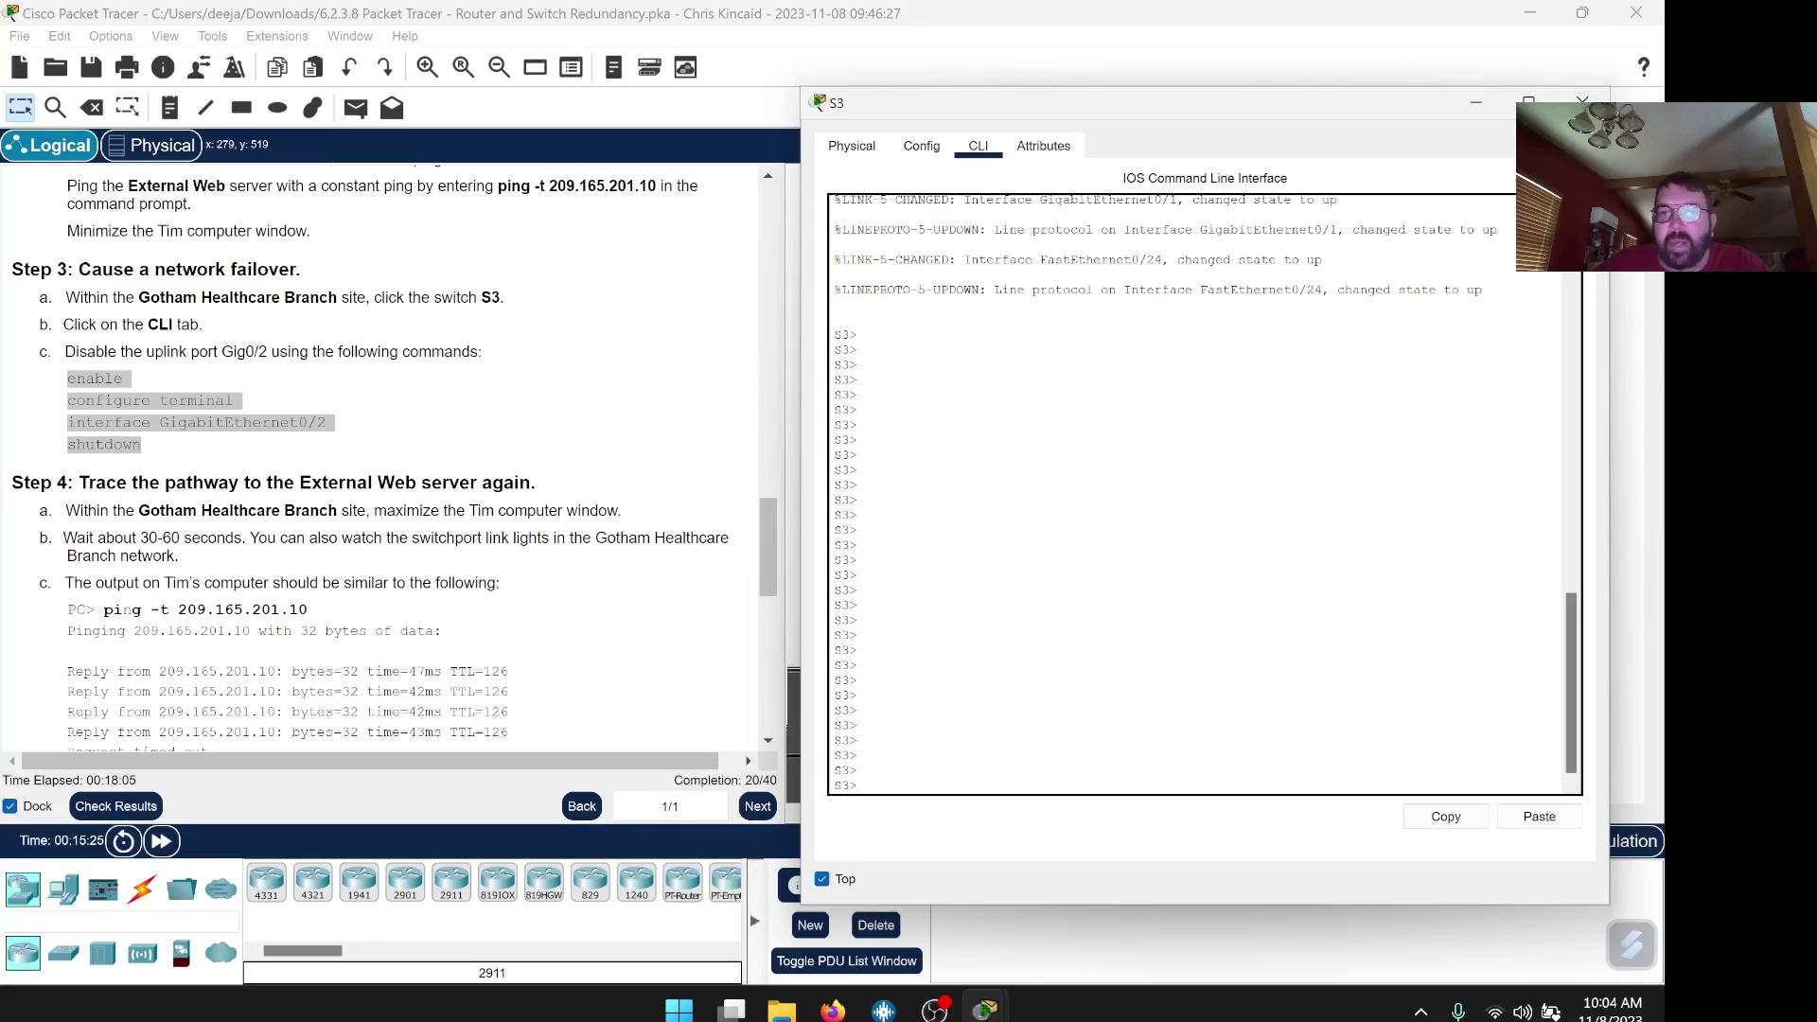
# Paste and run enable, configure terminal, interface GigabitEthernet0/2 and shutdown on S3 to disable its uplink port.
pyautogui.rightClick(860, 789)
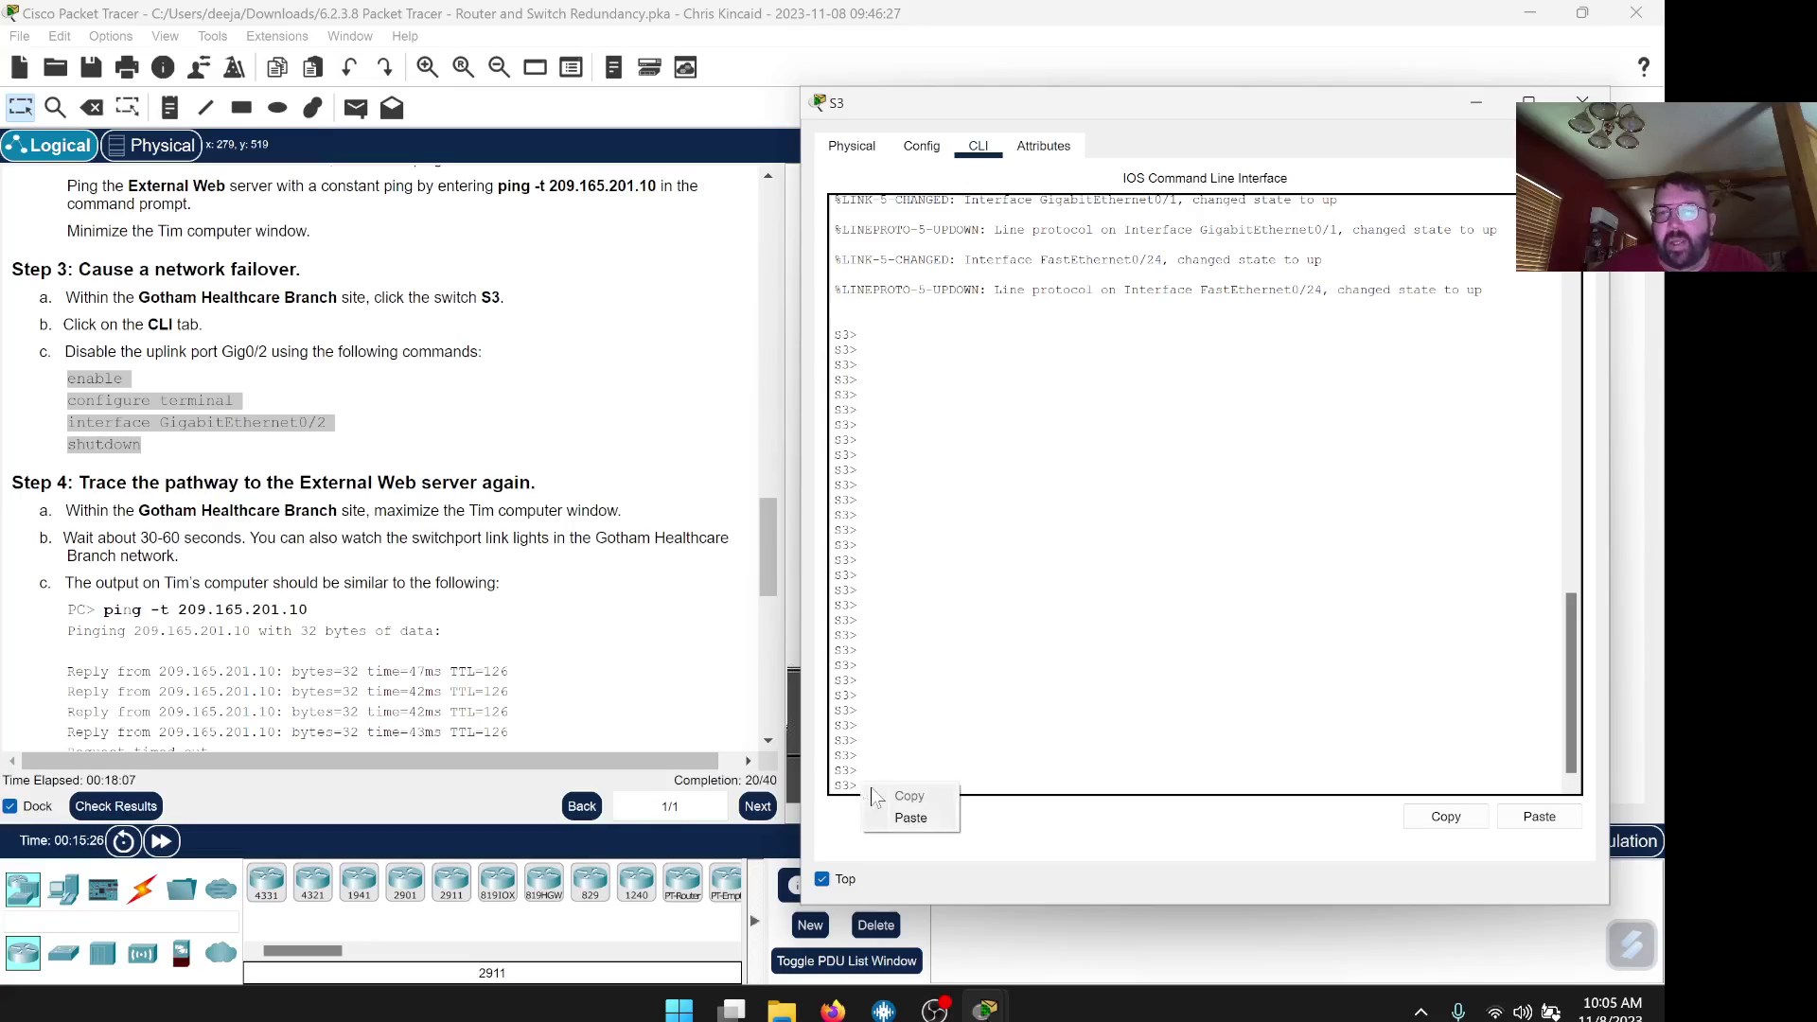
pyautogui.click(904, 824)
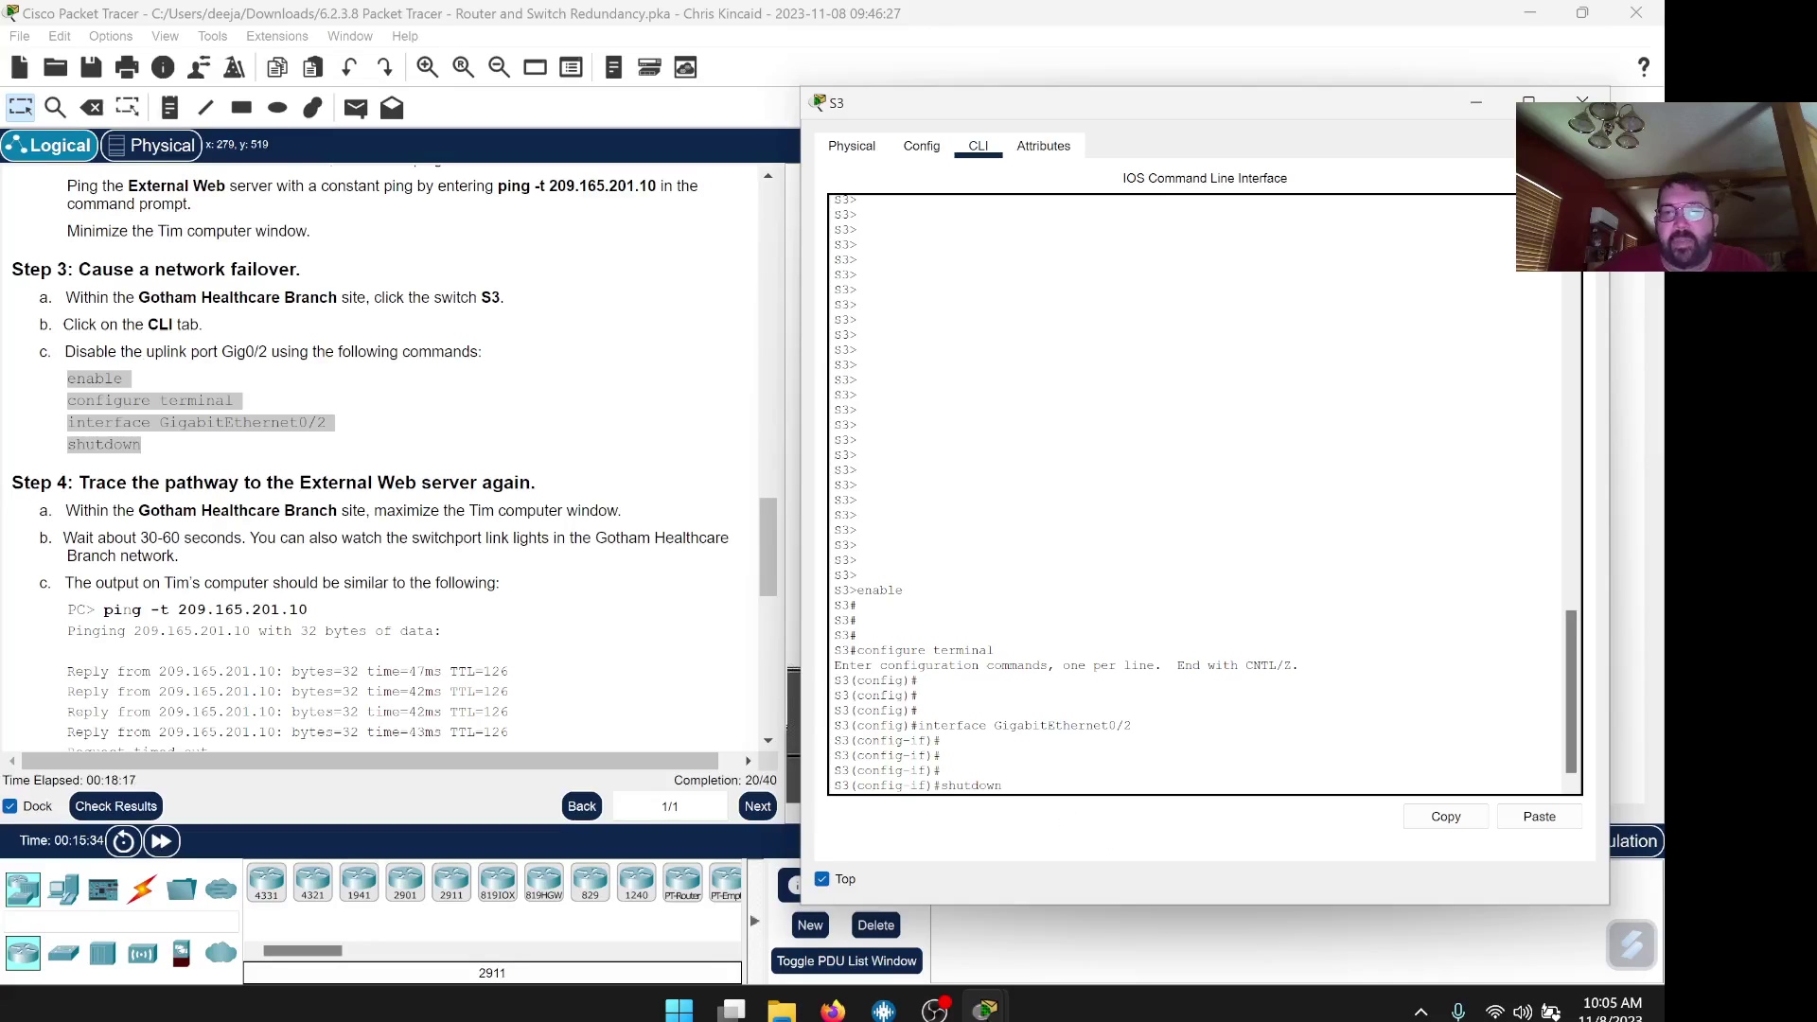
pyautogui.press('Return')
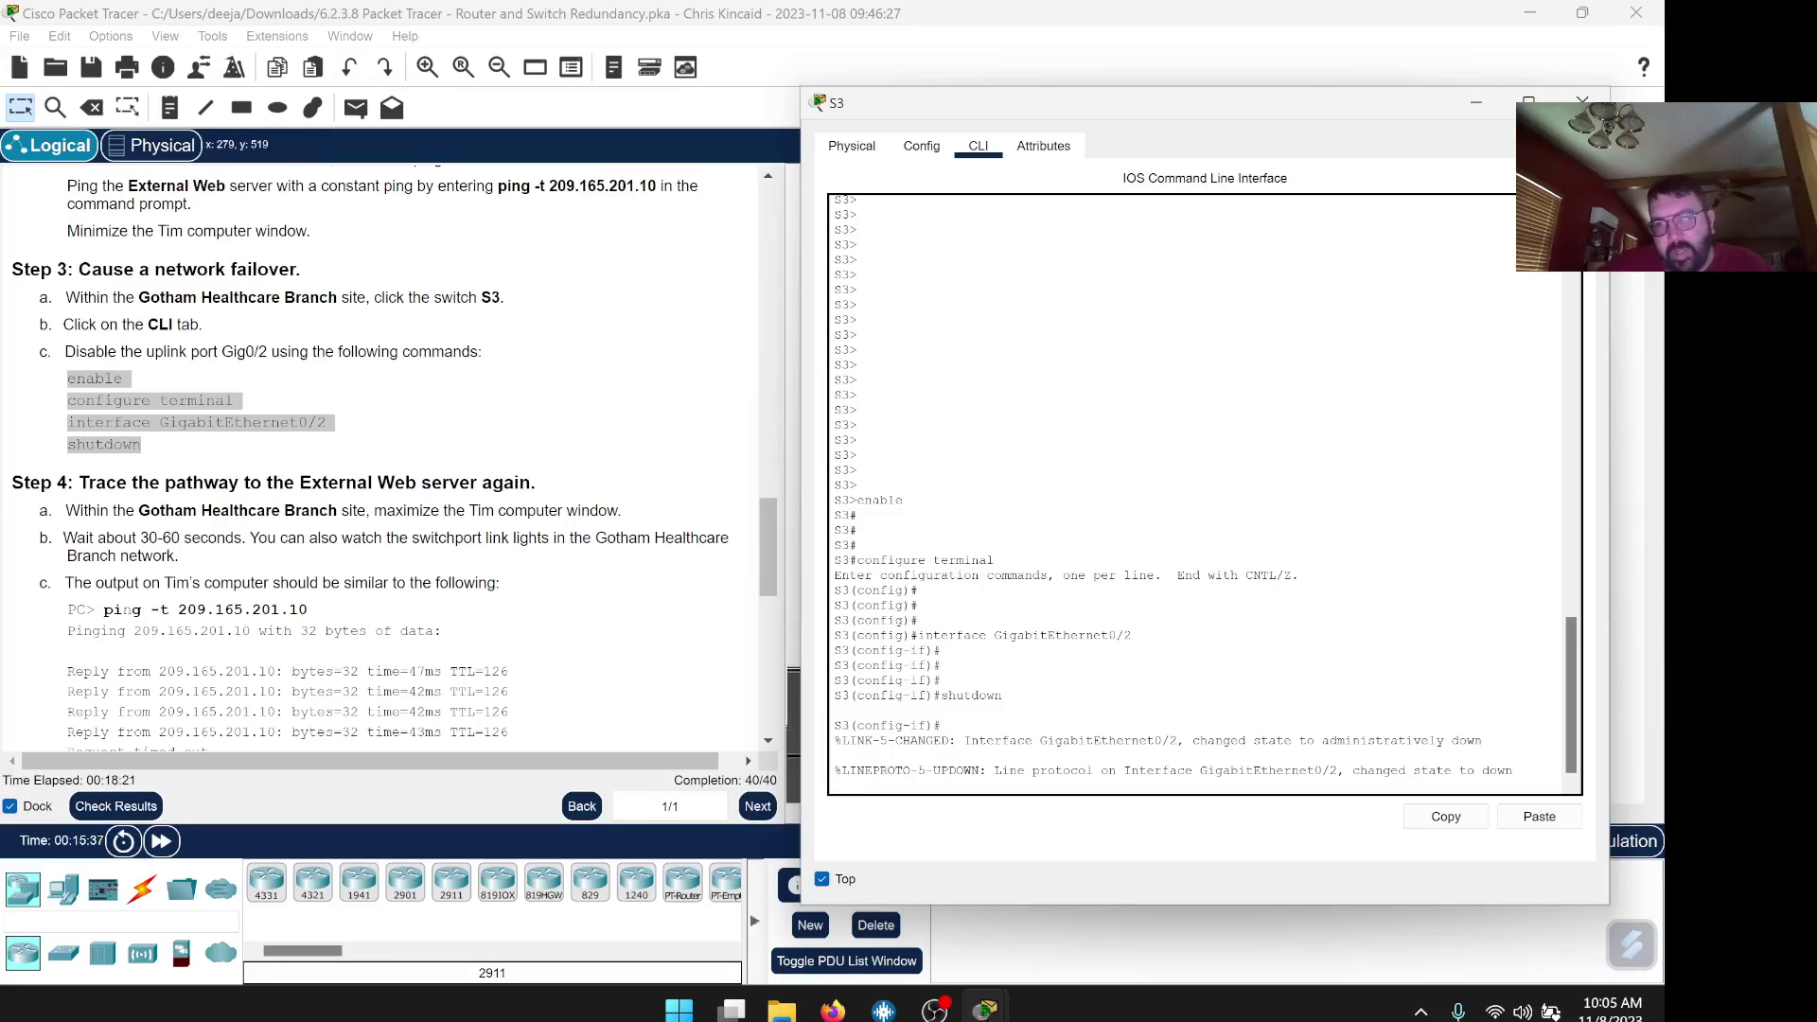
pyautogui.moveTo(1513, 771); pyautogui.dragTo(1352, 771)
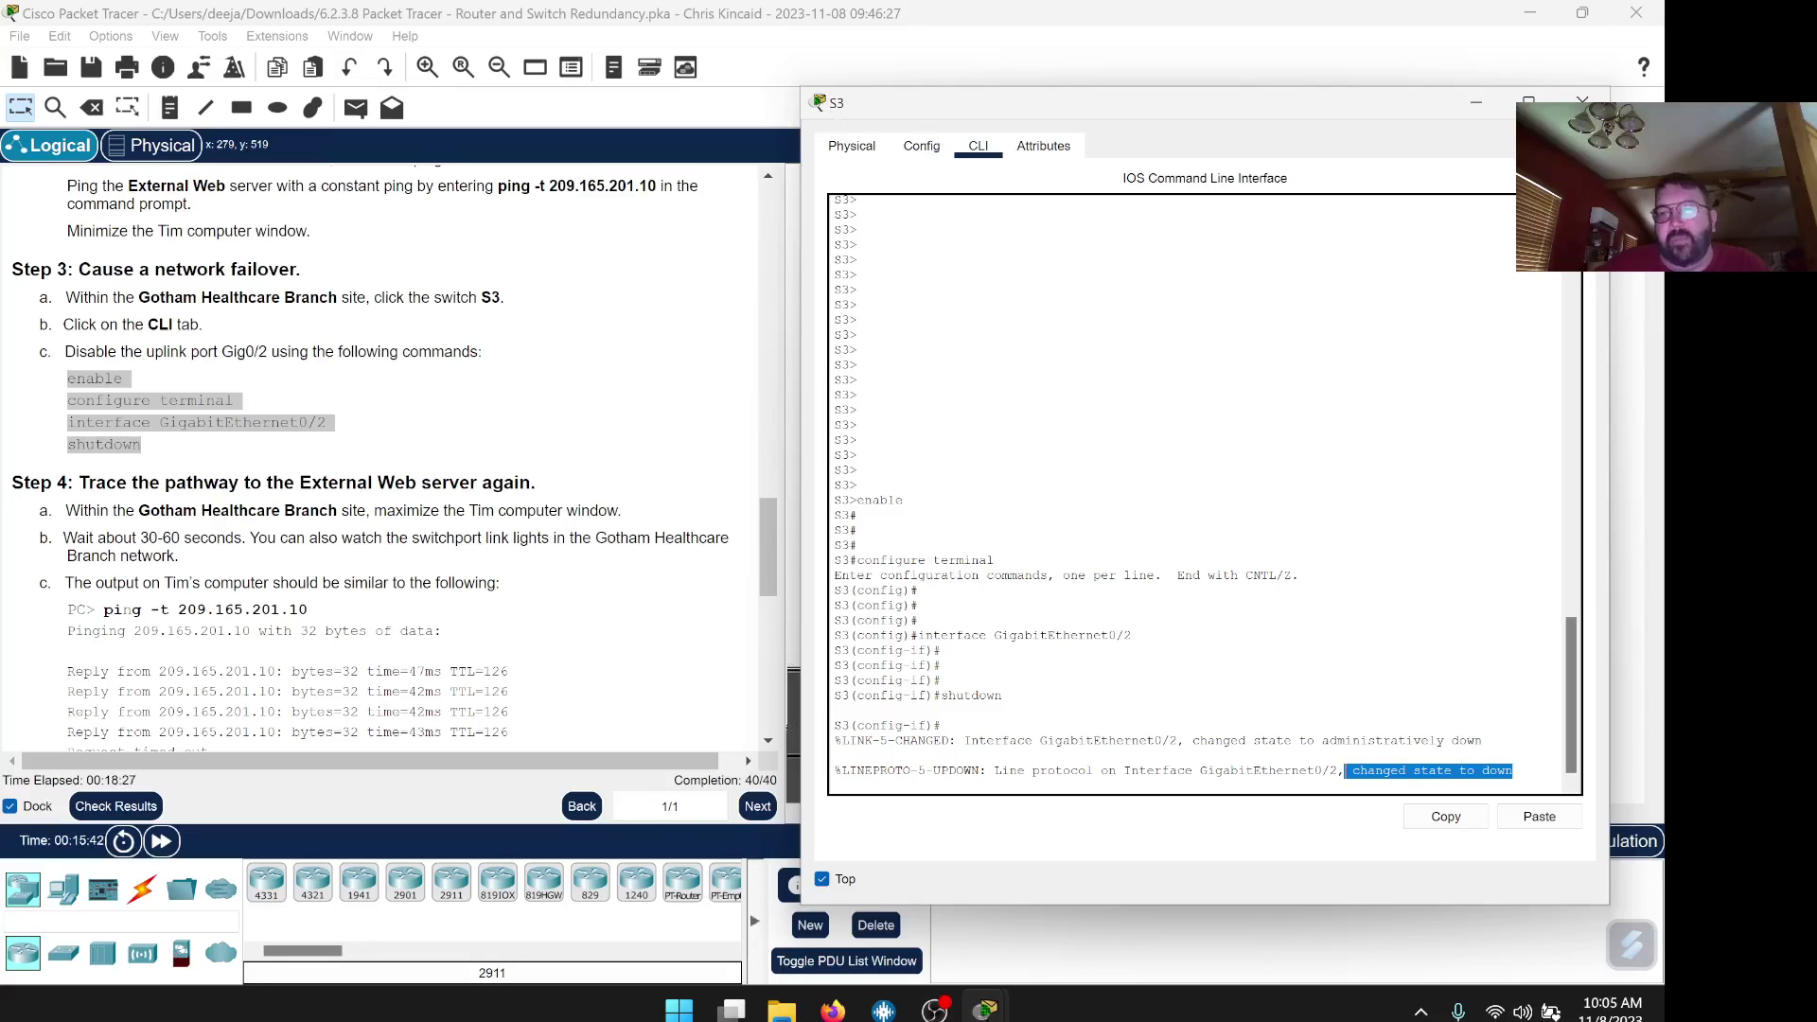
pyautogui.click(1514, 771)
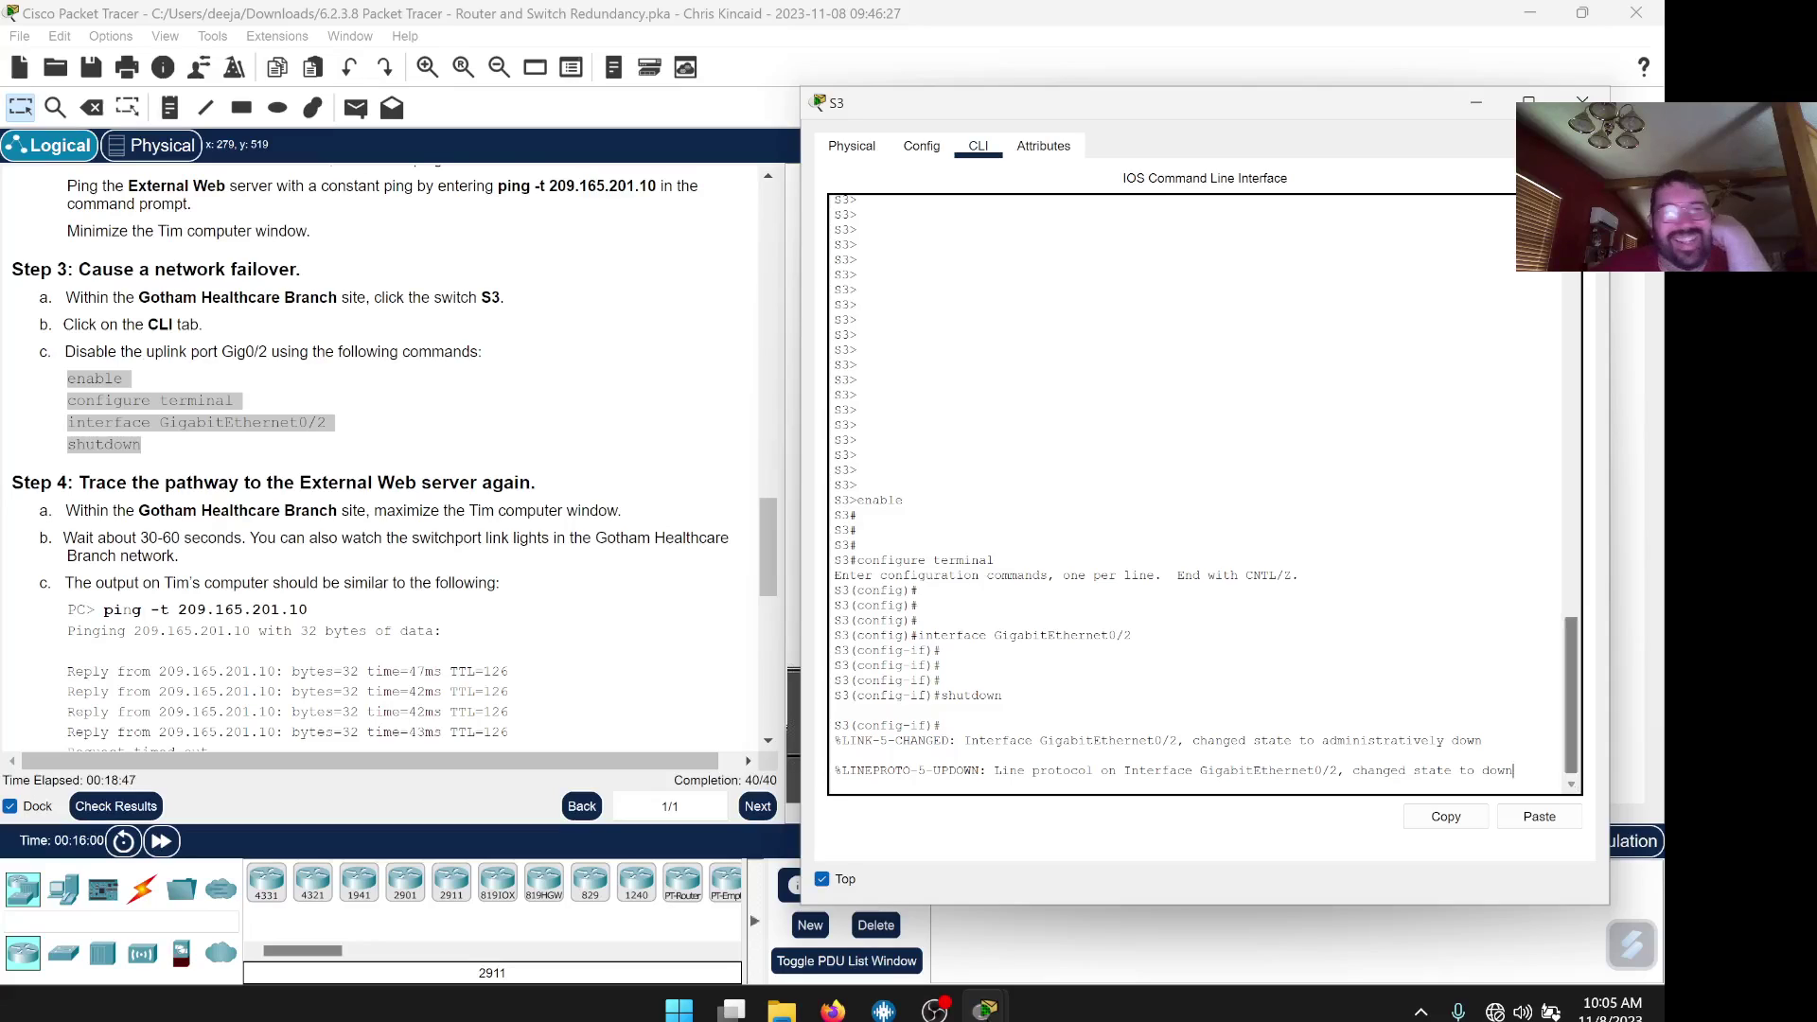
# Restore Tim's command prompt, close S3's window, and examine the constant ping output alongside the branch link lights for the failover.
pyautogui.scroll(-3, 390, 459)
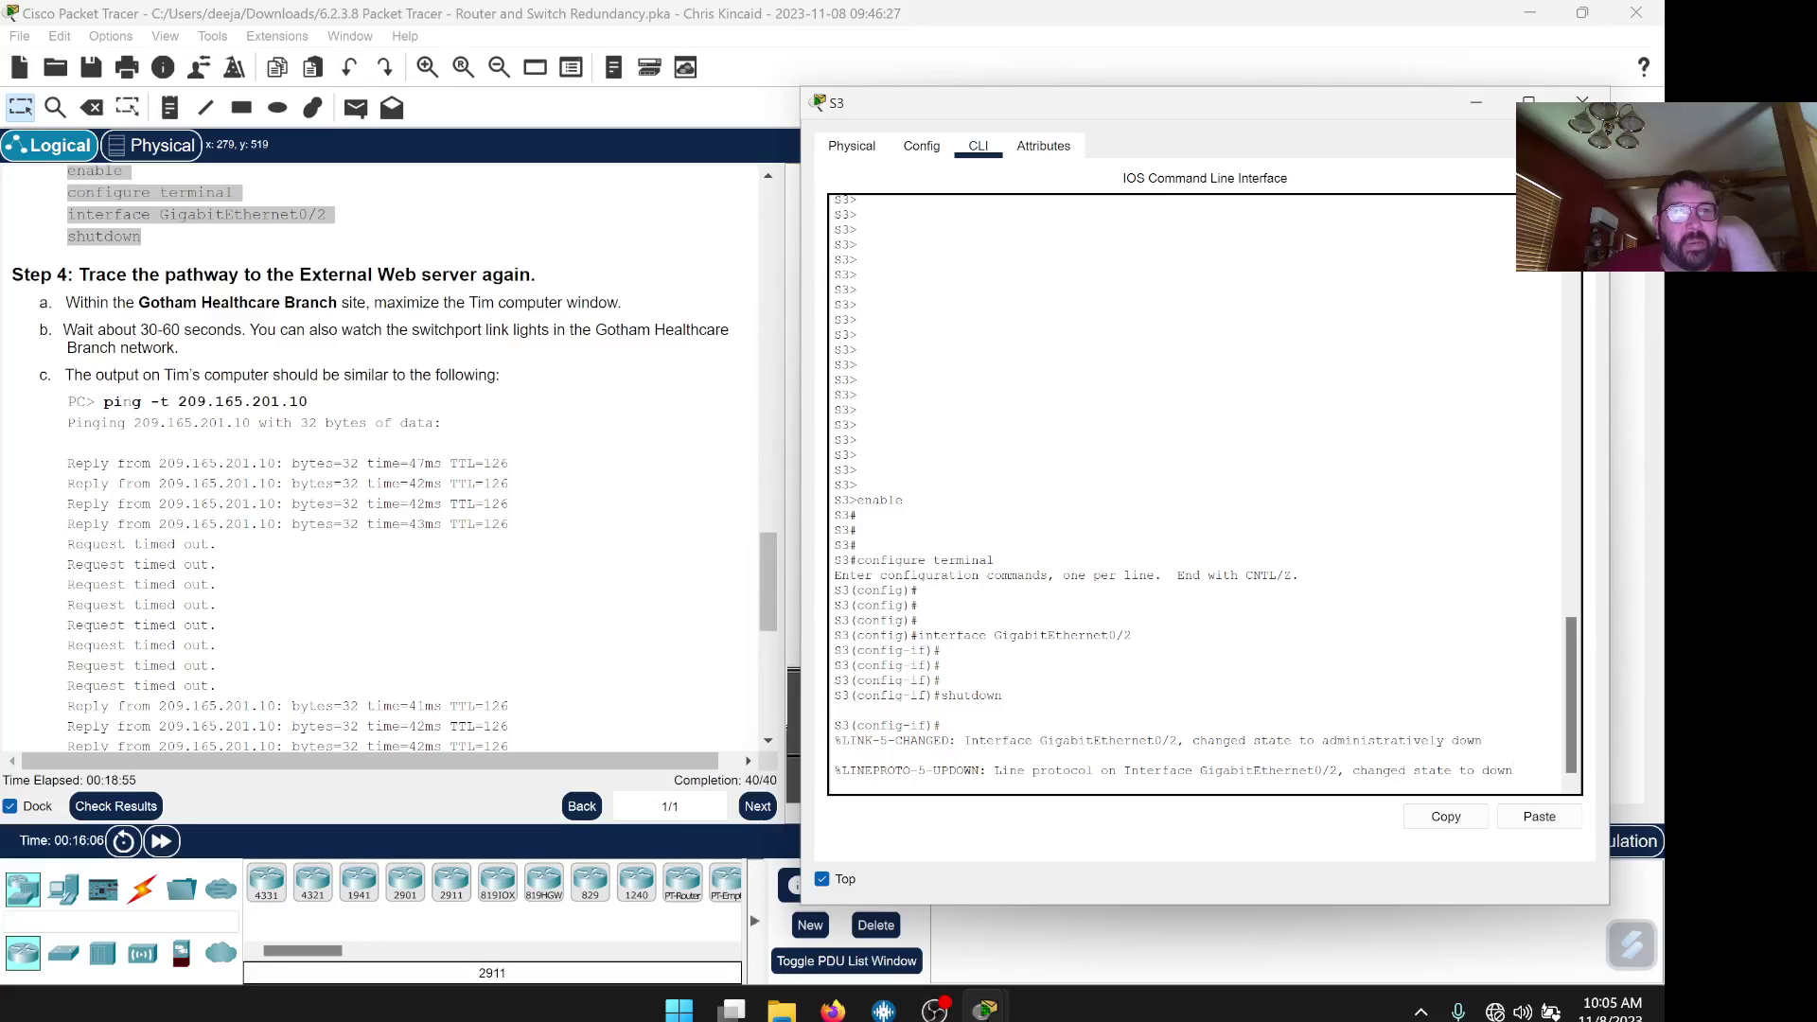
pyautogui.moveTo(996, 1016)
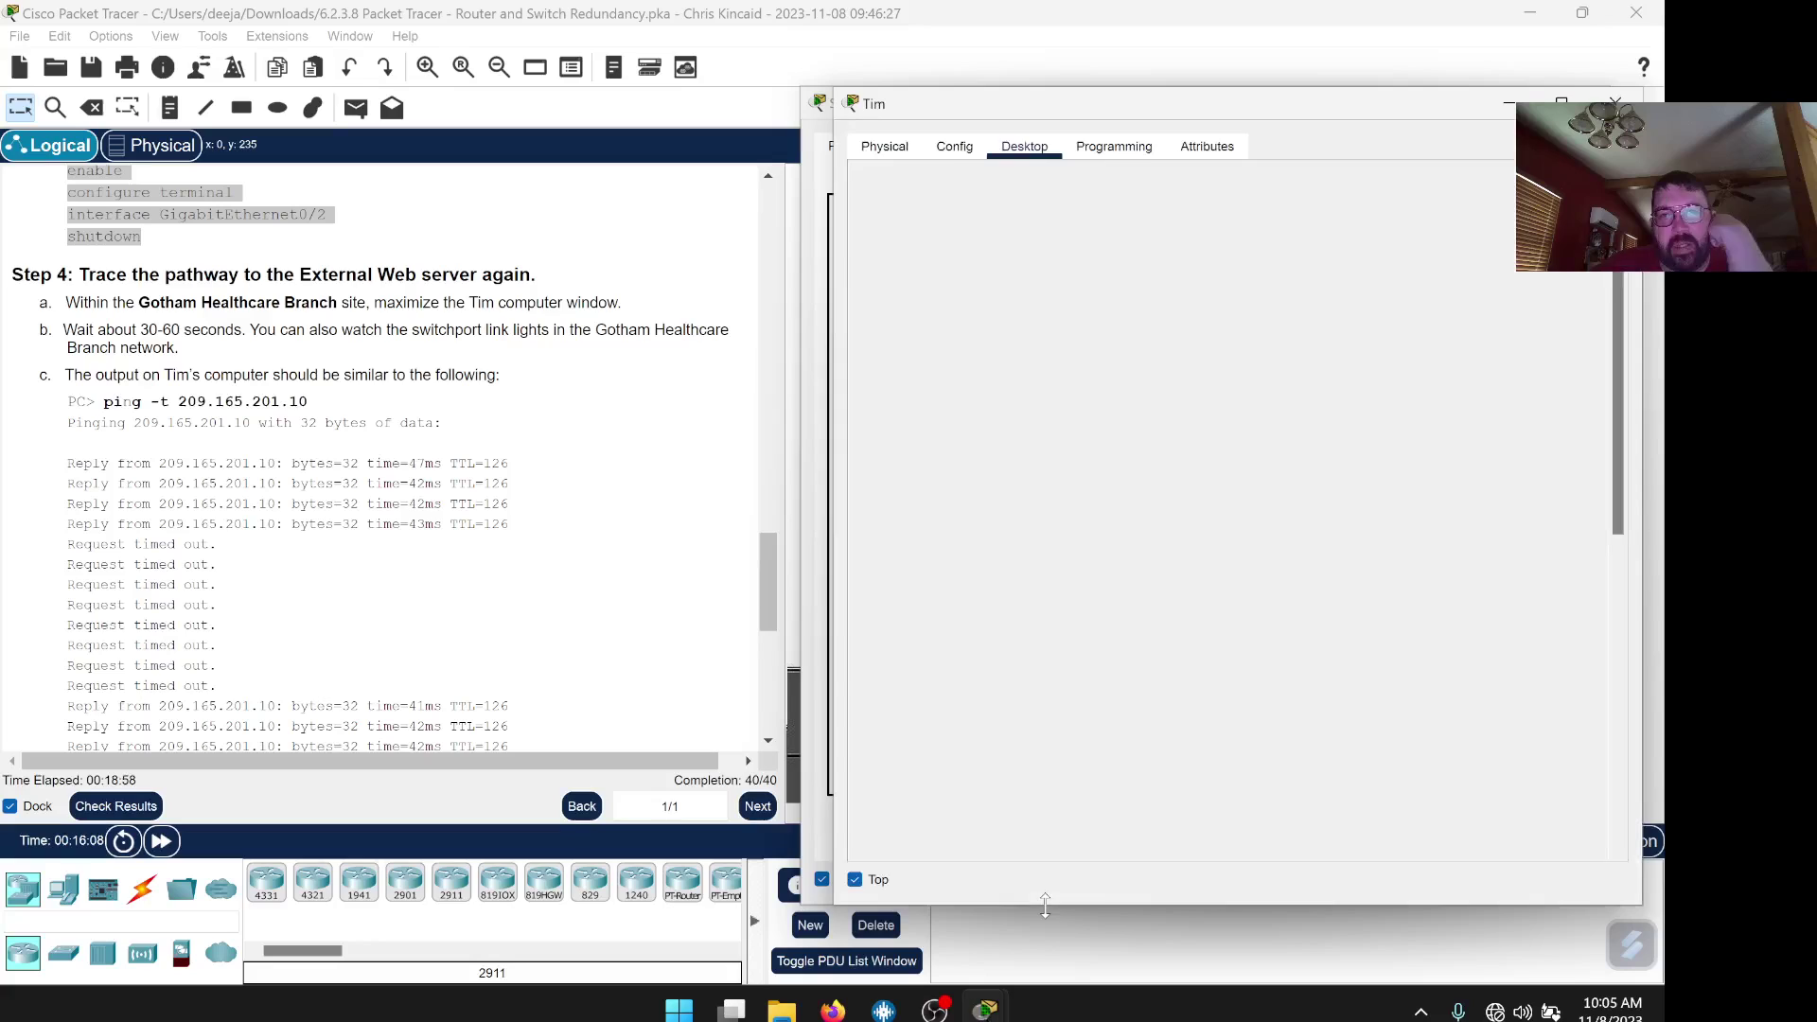
pyautogui.click(1045, 922)
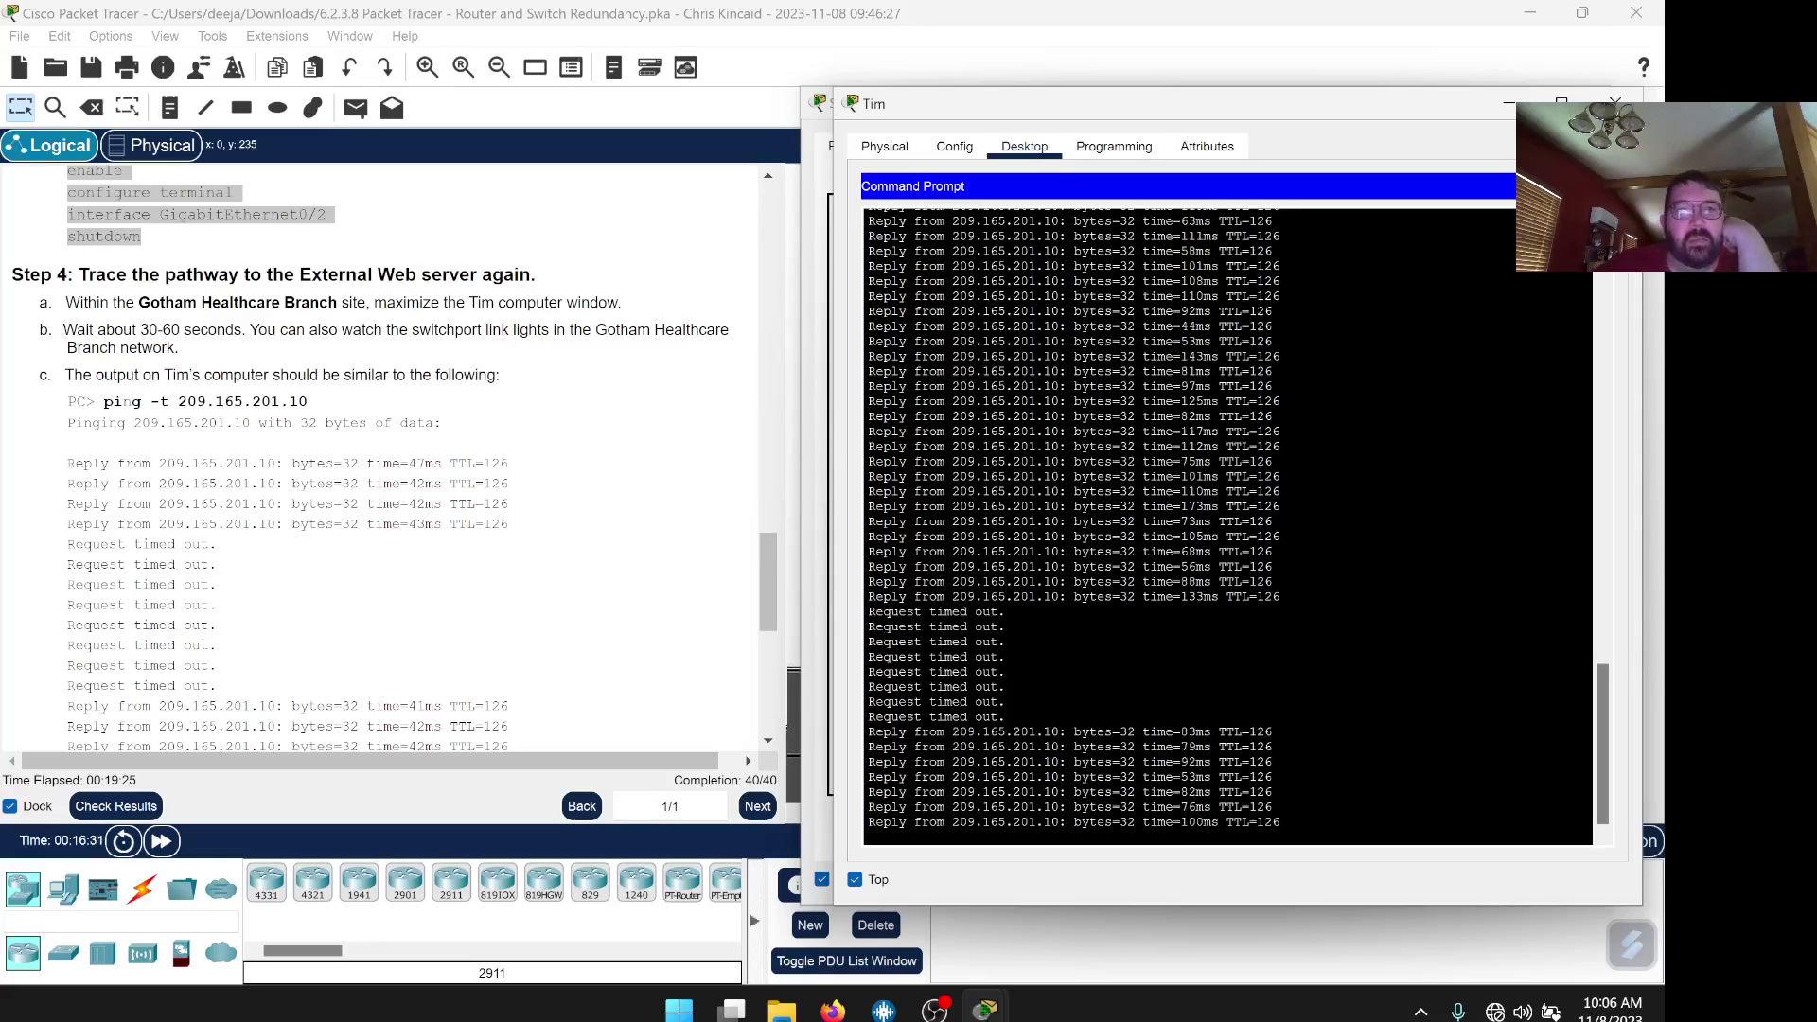
pyautogui.moveTo(923, 96); pyautogui.dragTo(1087, 233)
pyautogui.click(1582, 99)
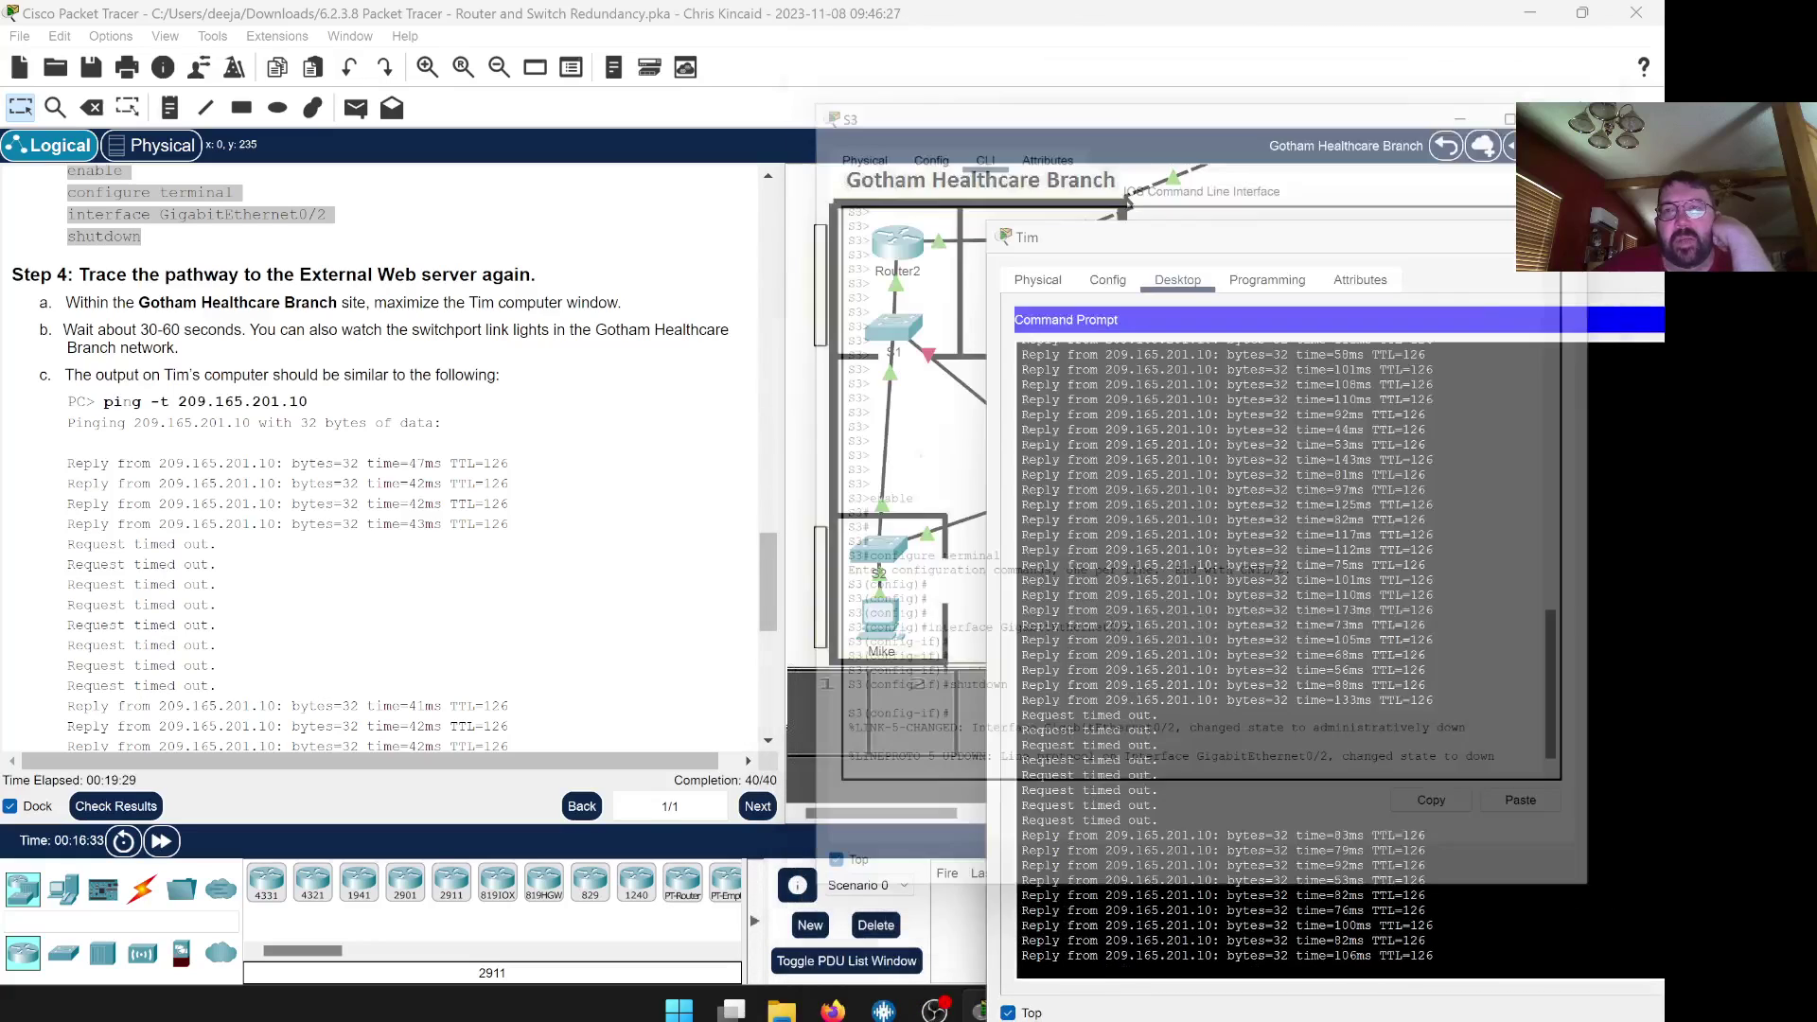
pyautogui.moveTo(1212, 261); pyautogui.dragTo(1377, 189)
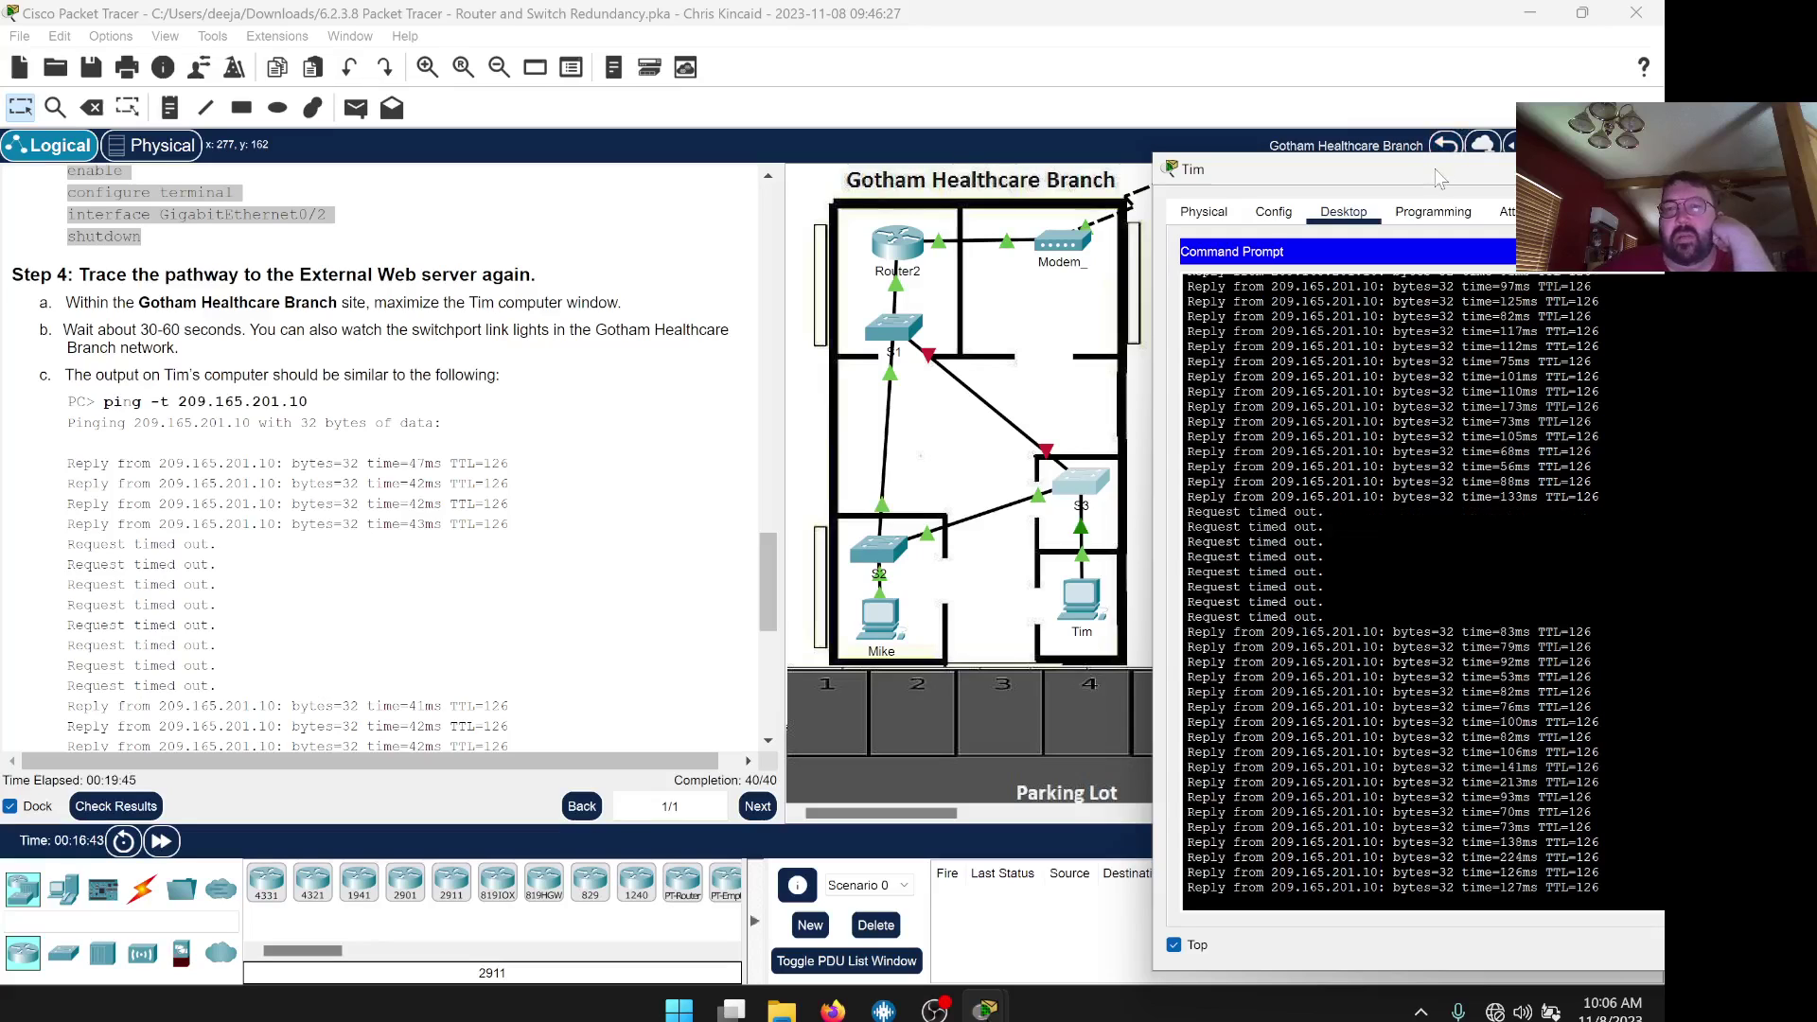
pyautogui.moveTo(1435, 169); pyautogui.dragTo(1087, 97)
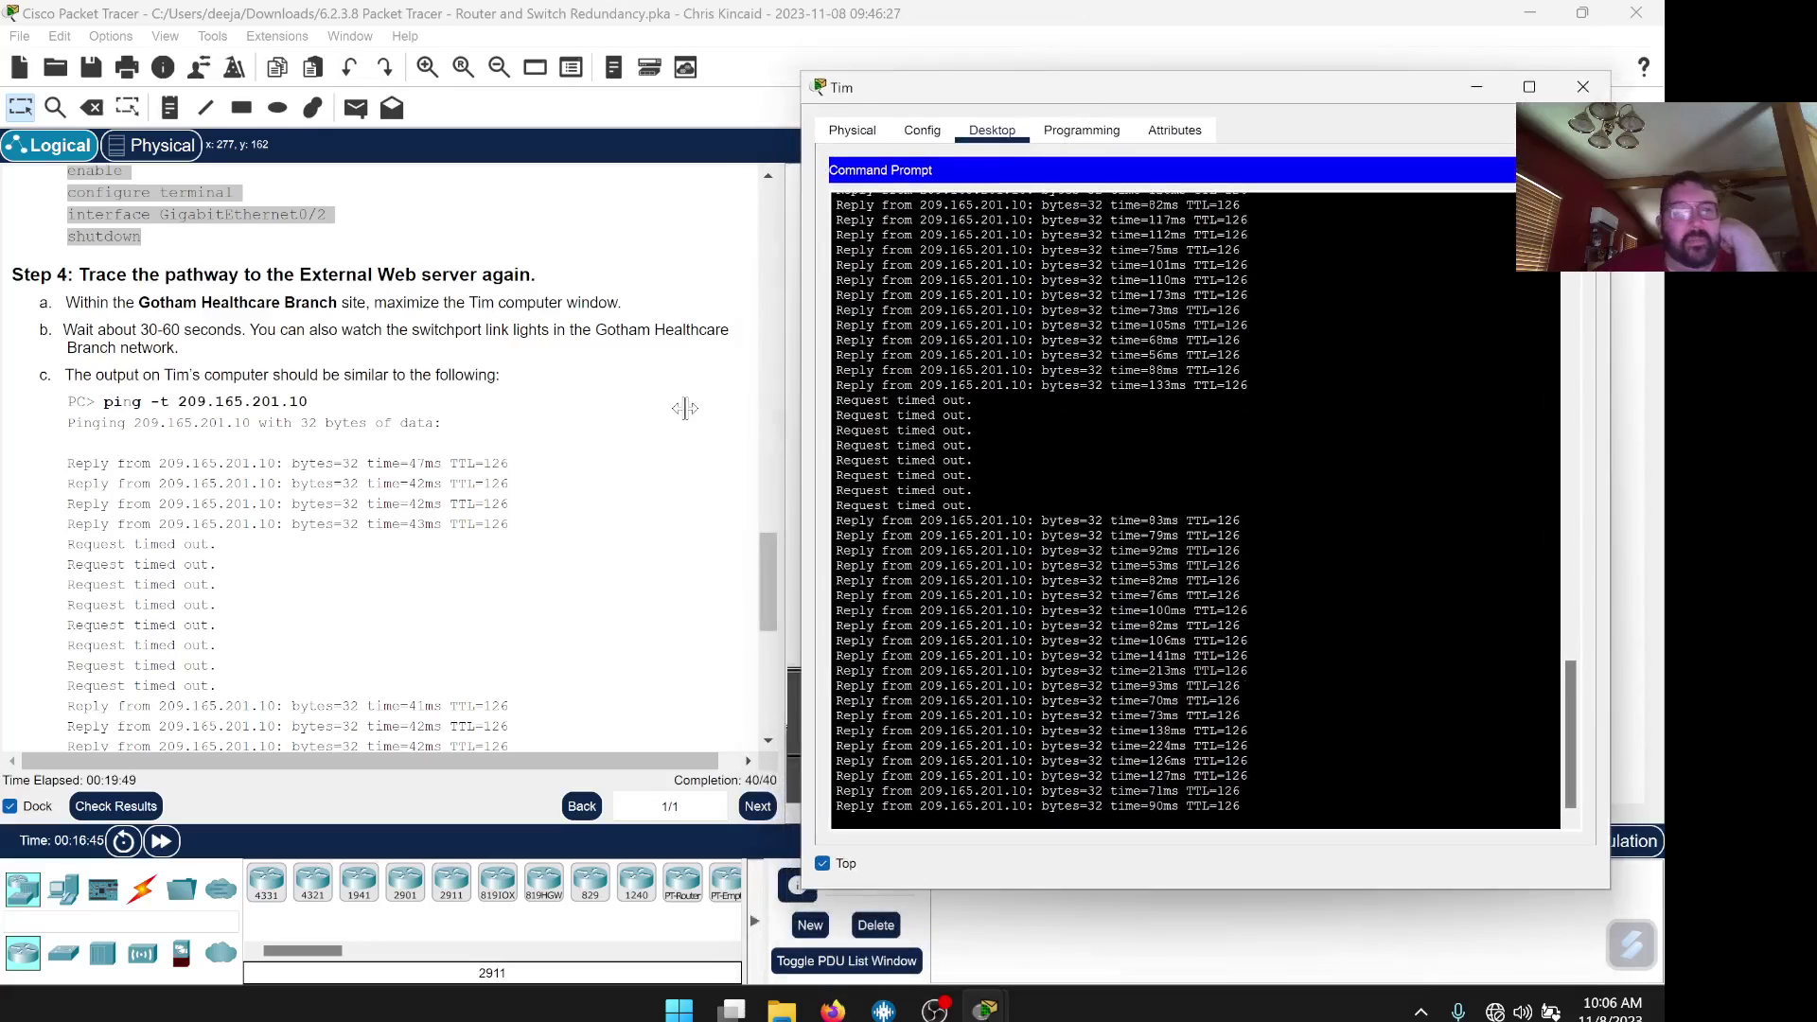
pyautogui.scroll(-1, 596, 476)
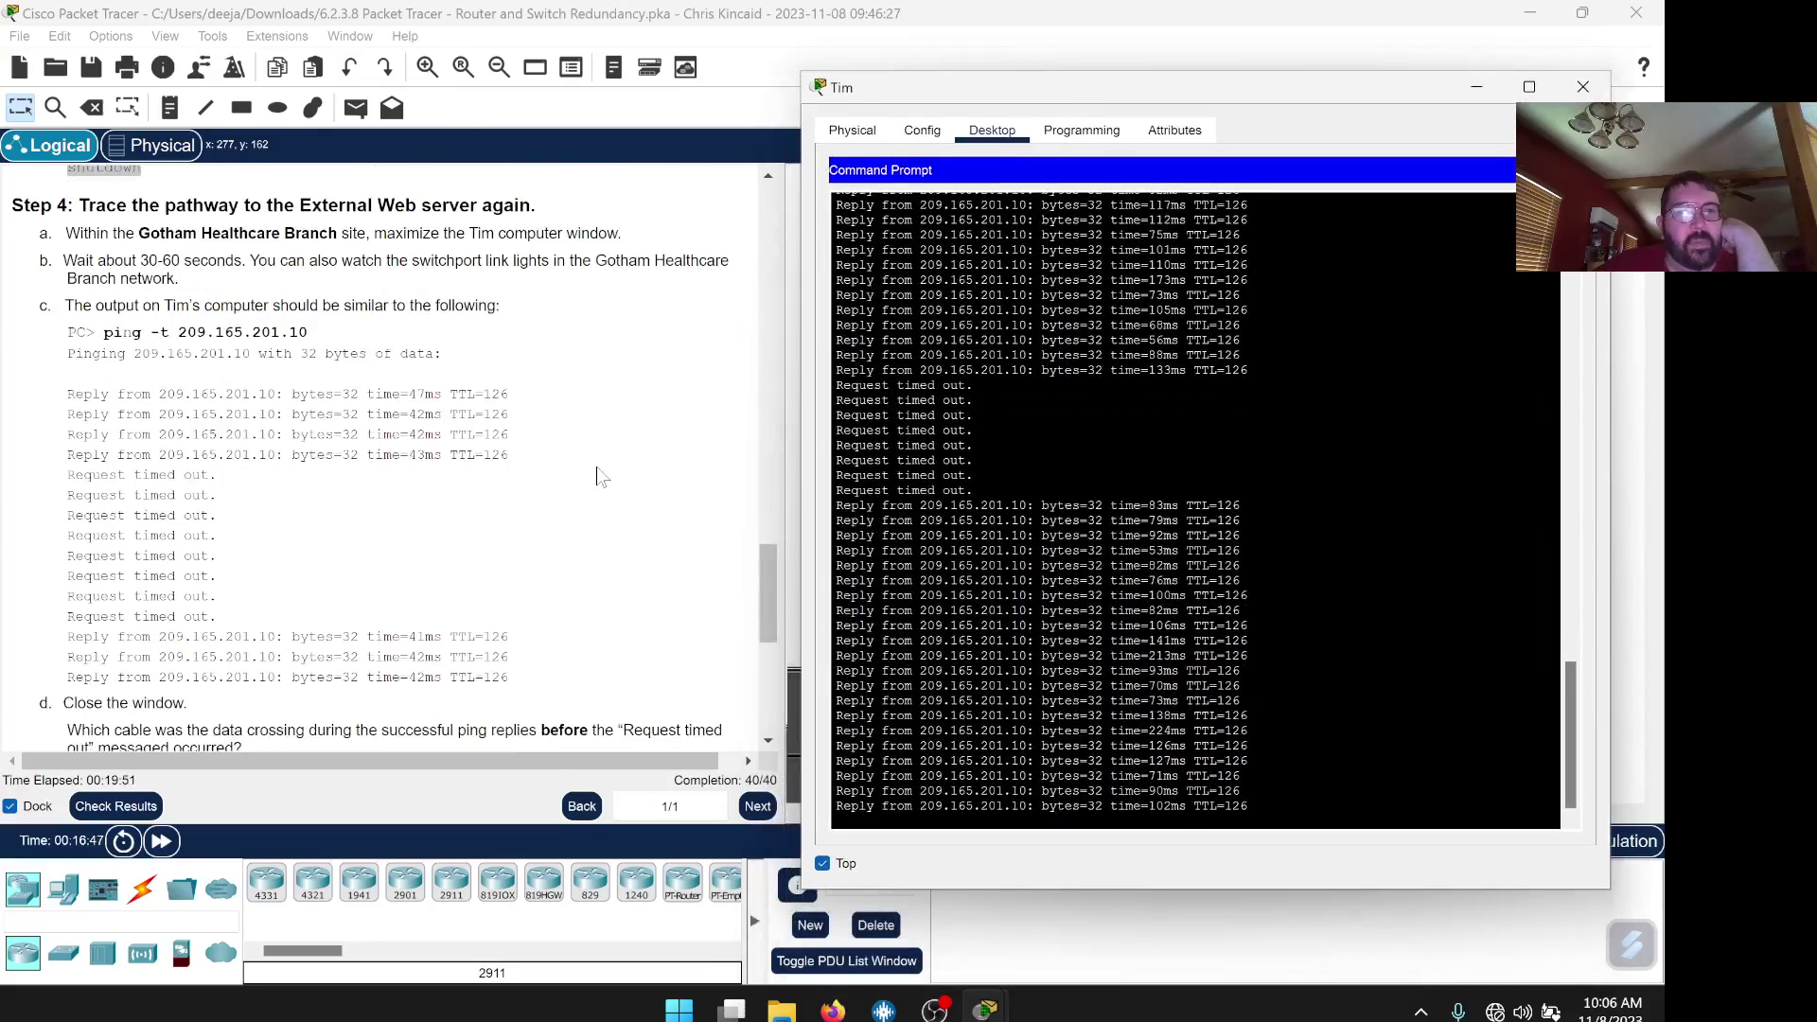
pyautogui.scroll(-2, 597, 476)
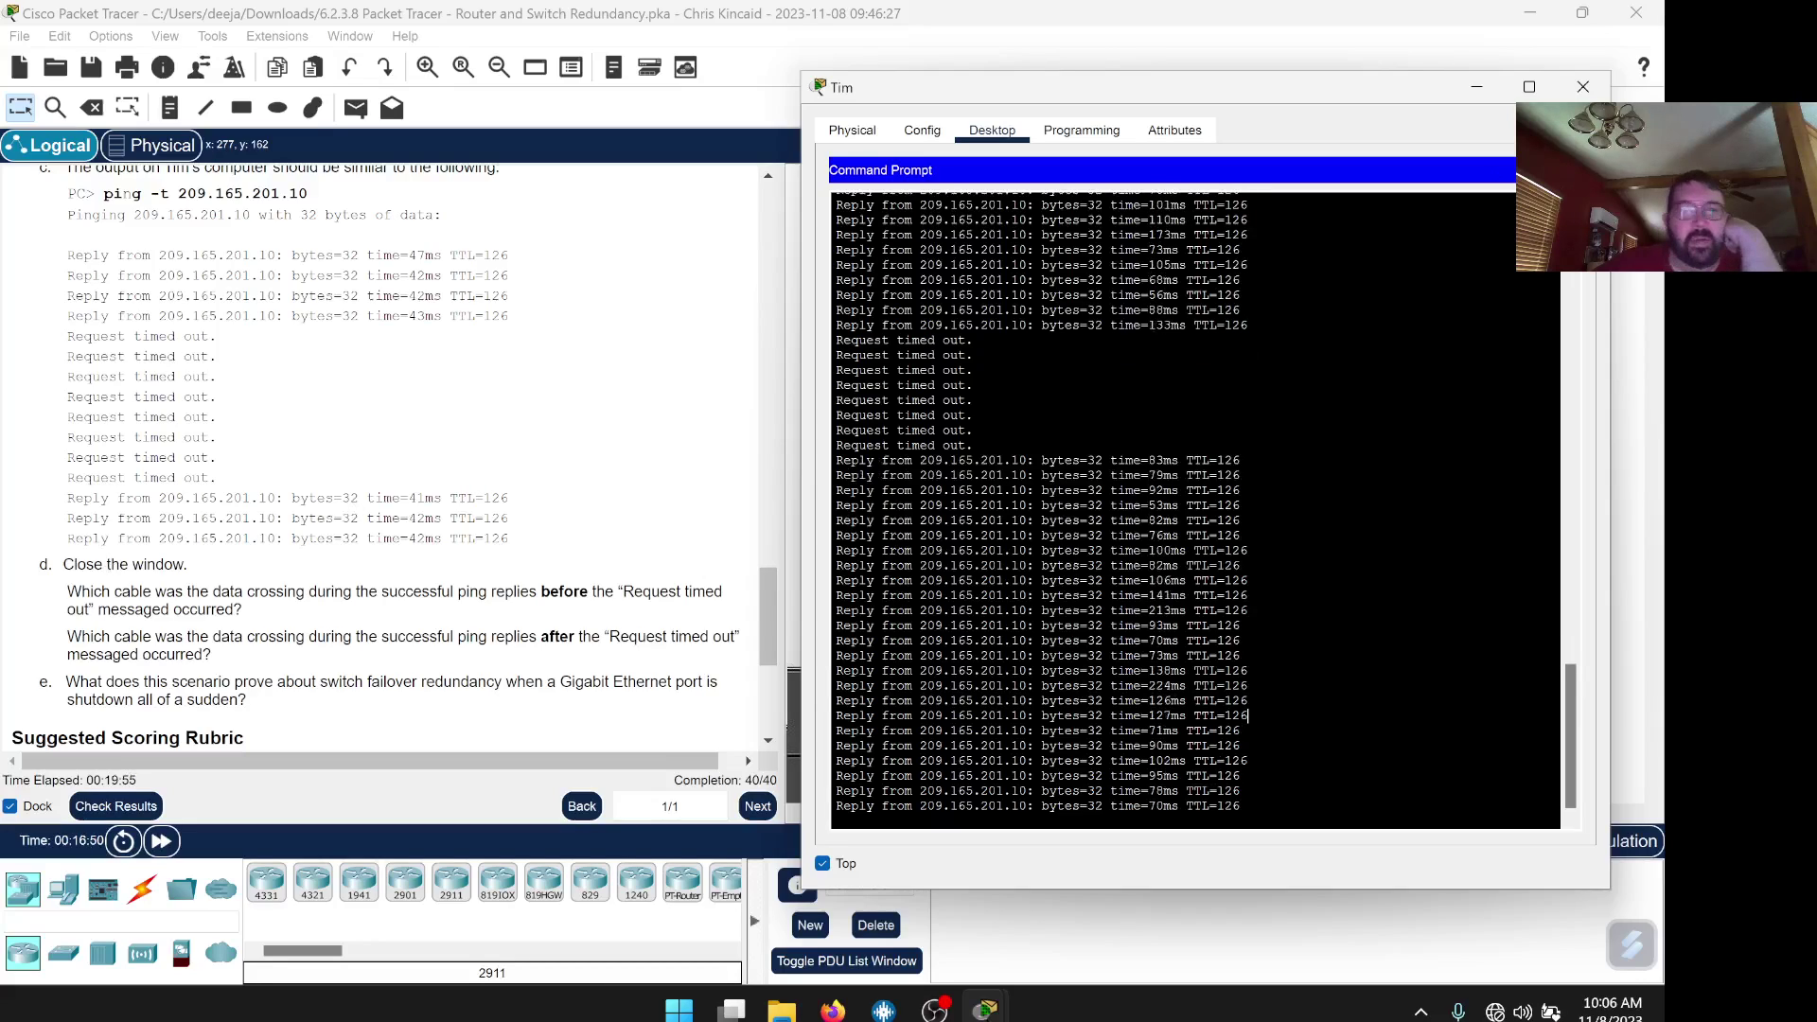
pyautogui.hotkey('ctrl', 'c')
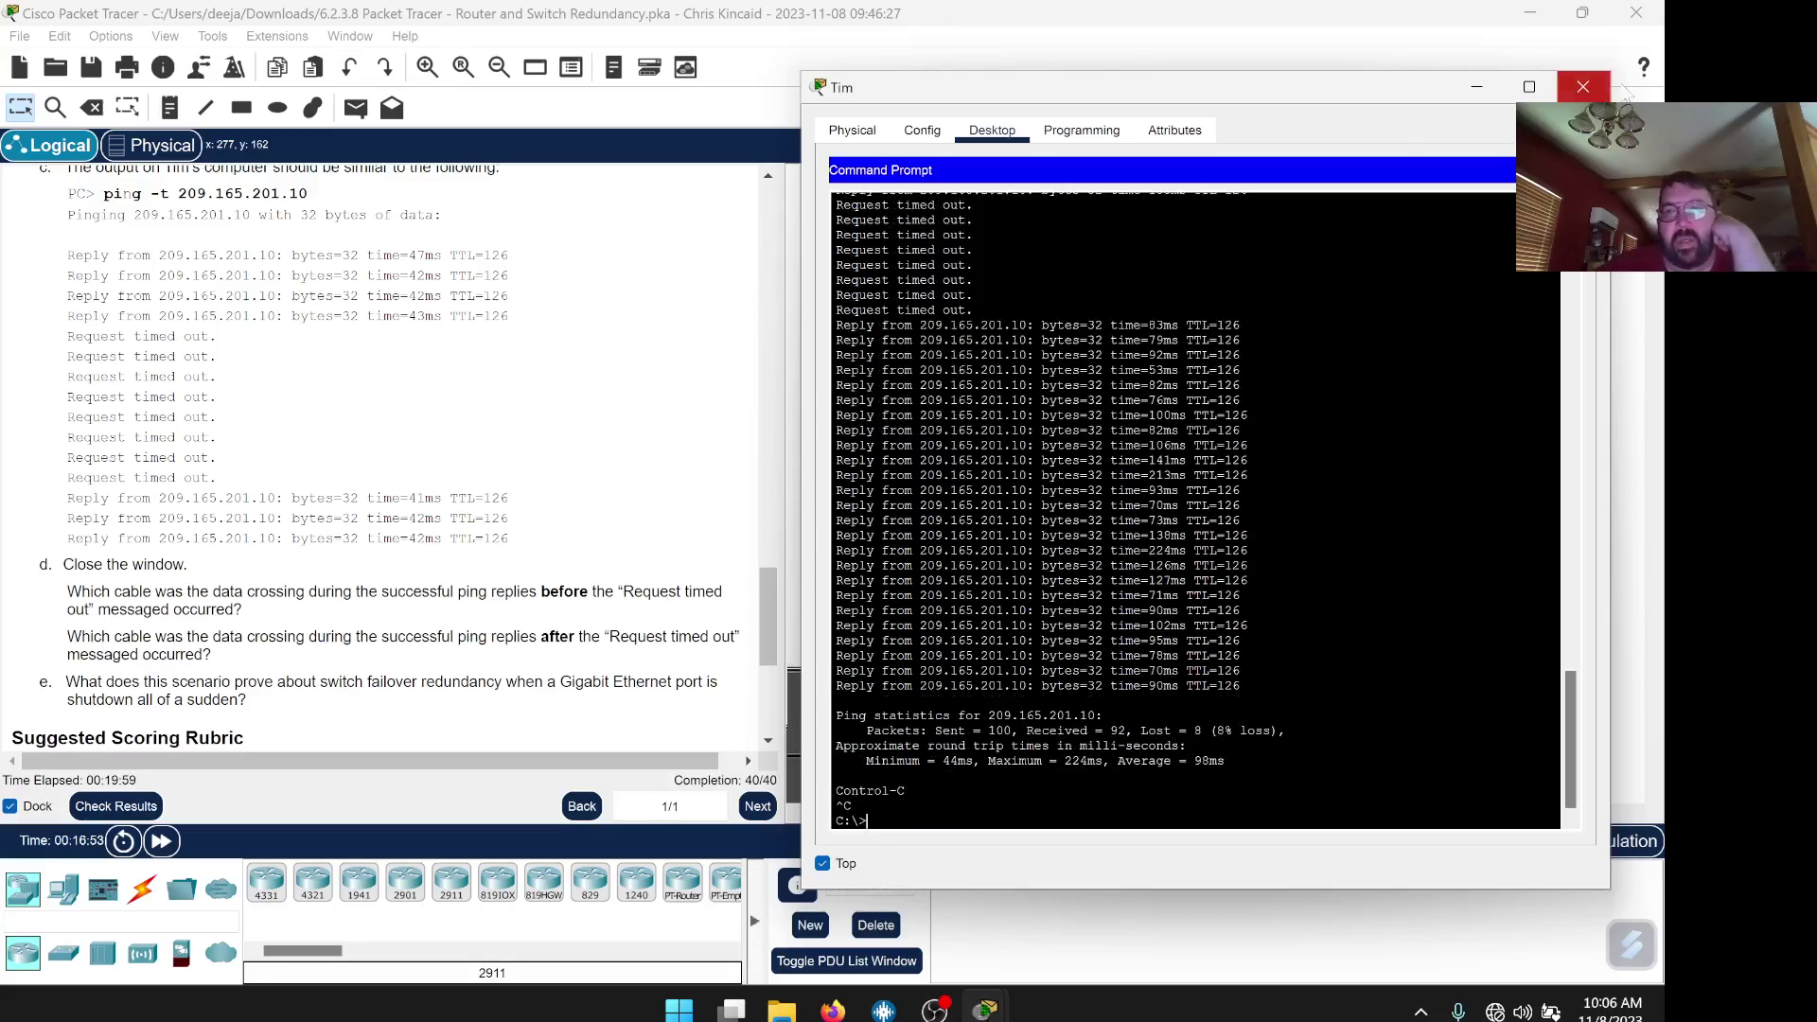
pyautogui.click(1582, 87)
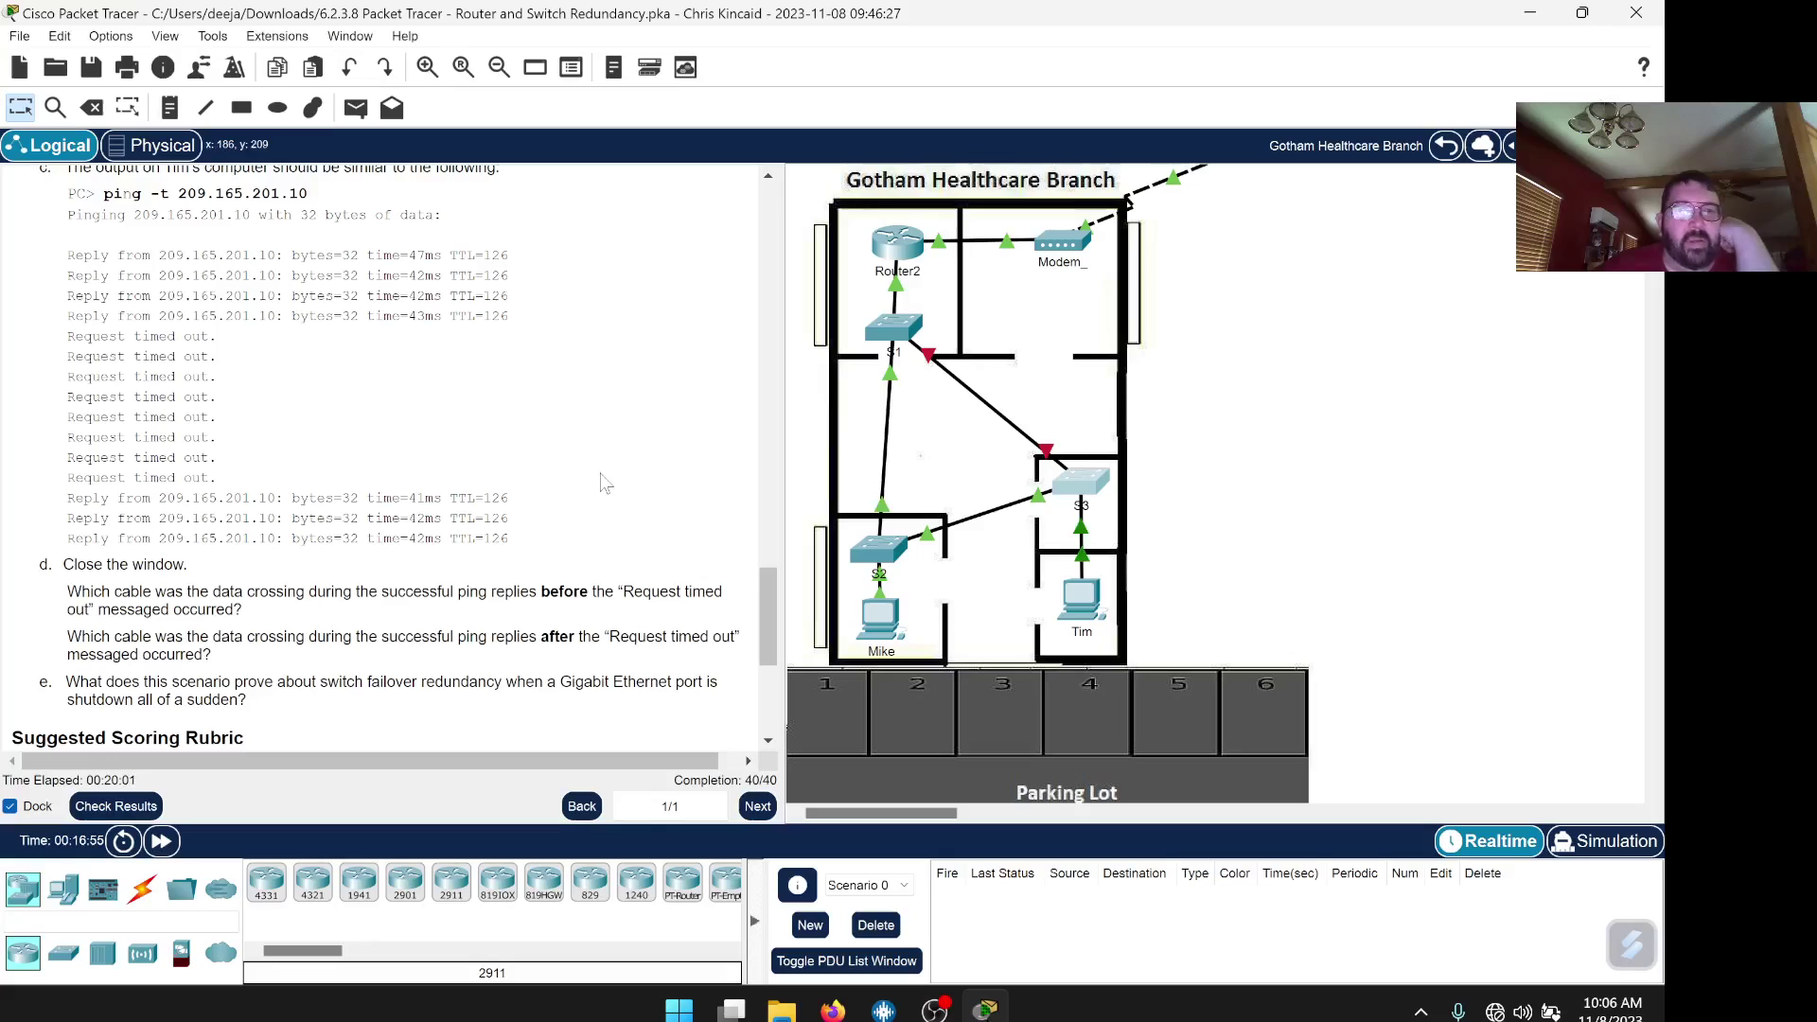
# Read the remaining questions and scoring rubric, and check the activity results, comparing the overall feedback with the assessment items.
pyautogui.scroll(-2, 379, 473)
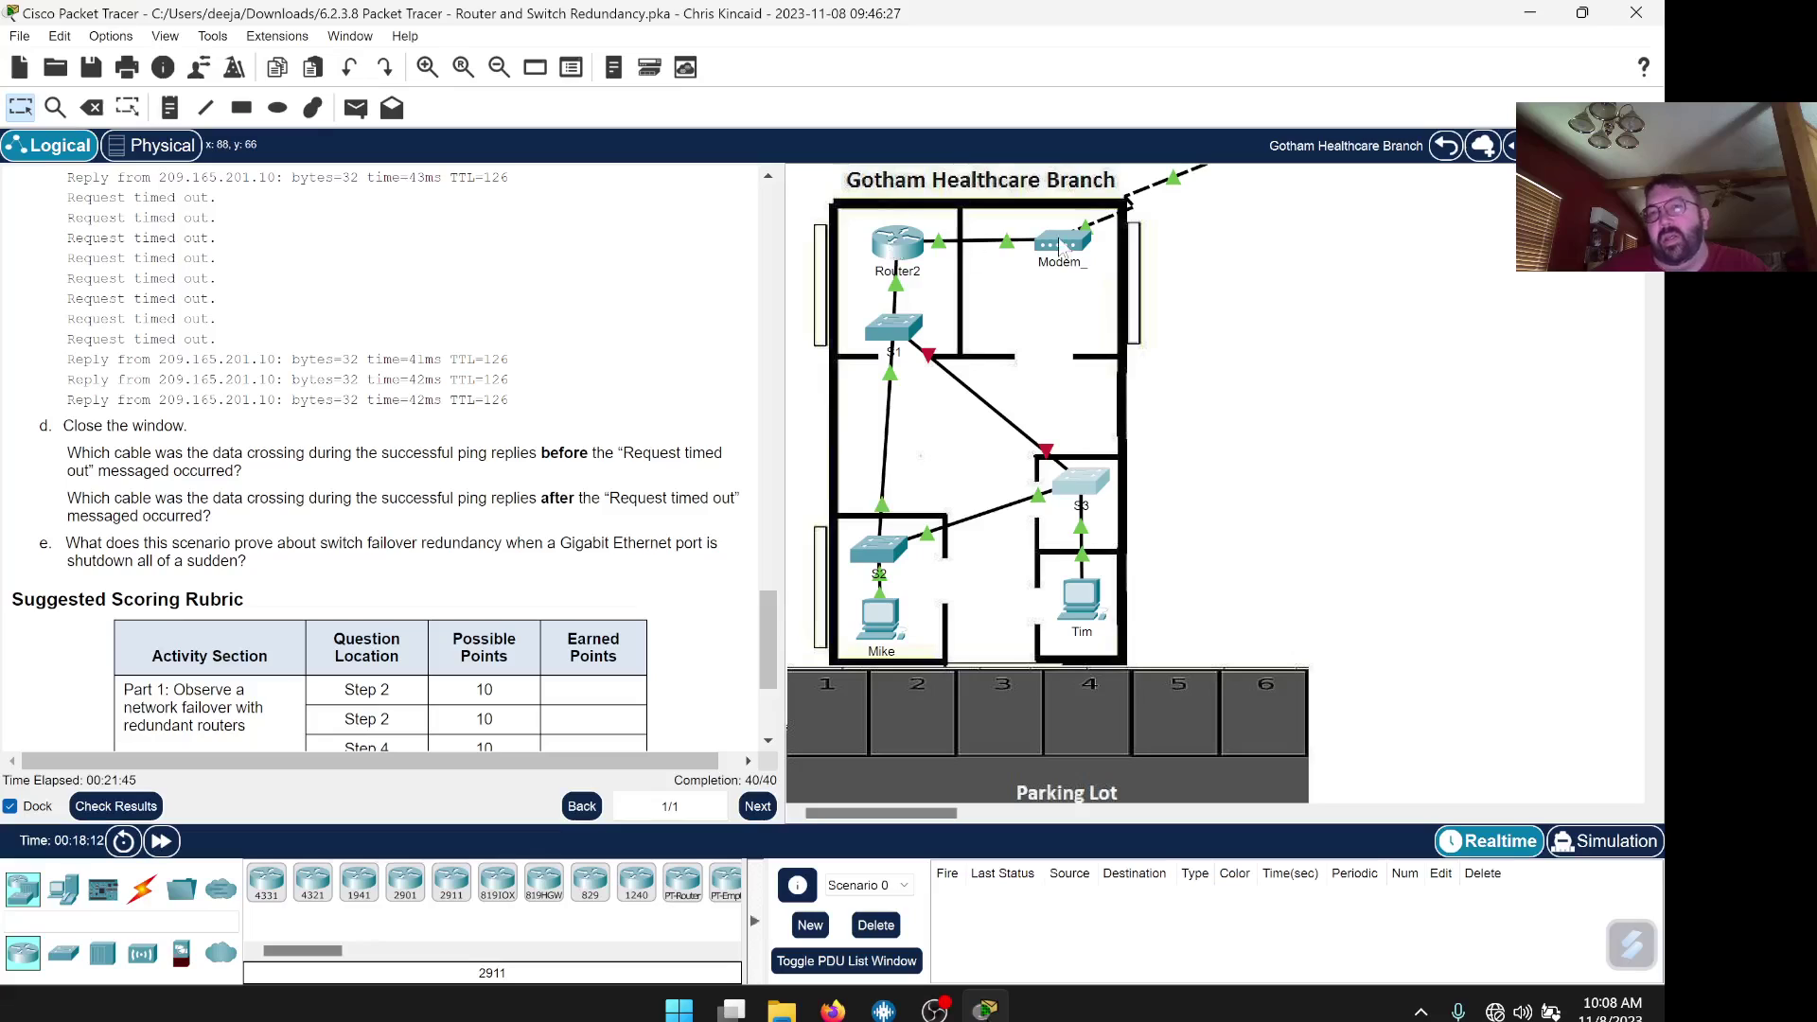
pyautogui.scroll(-3, 605, 547)
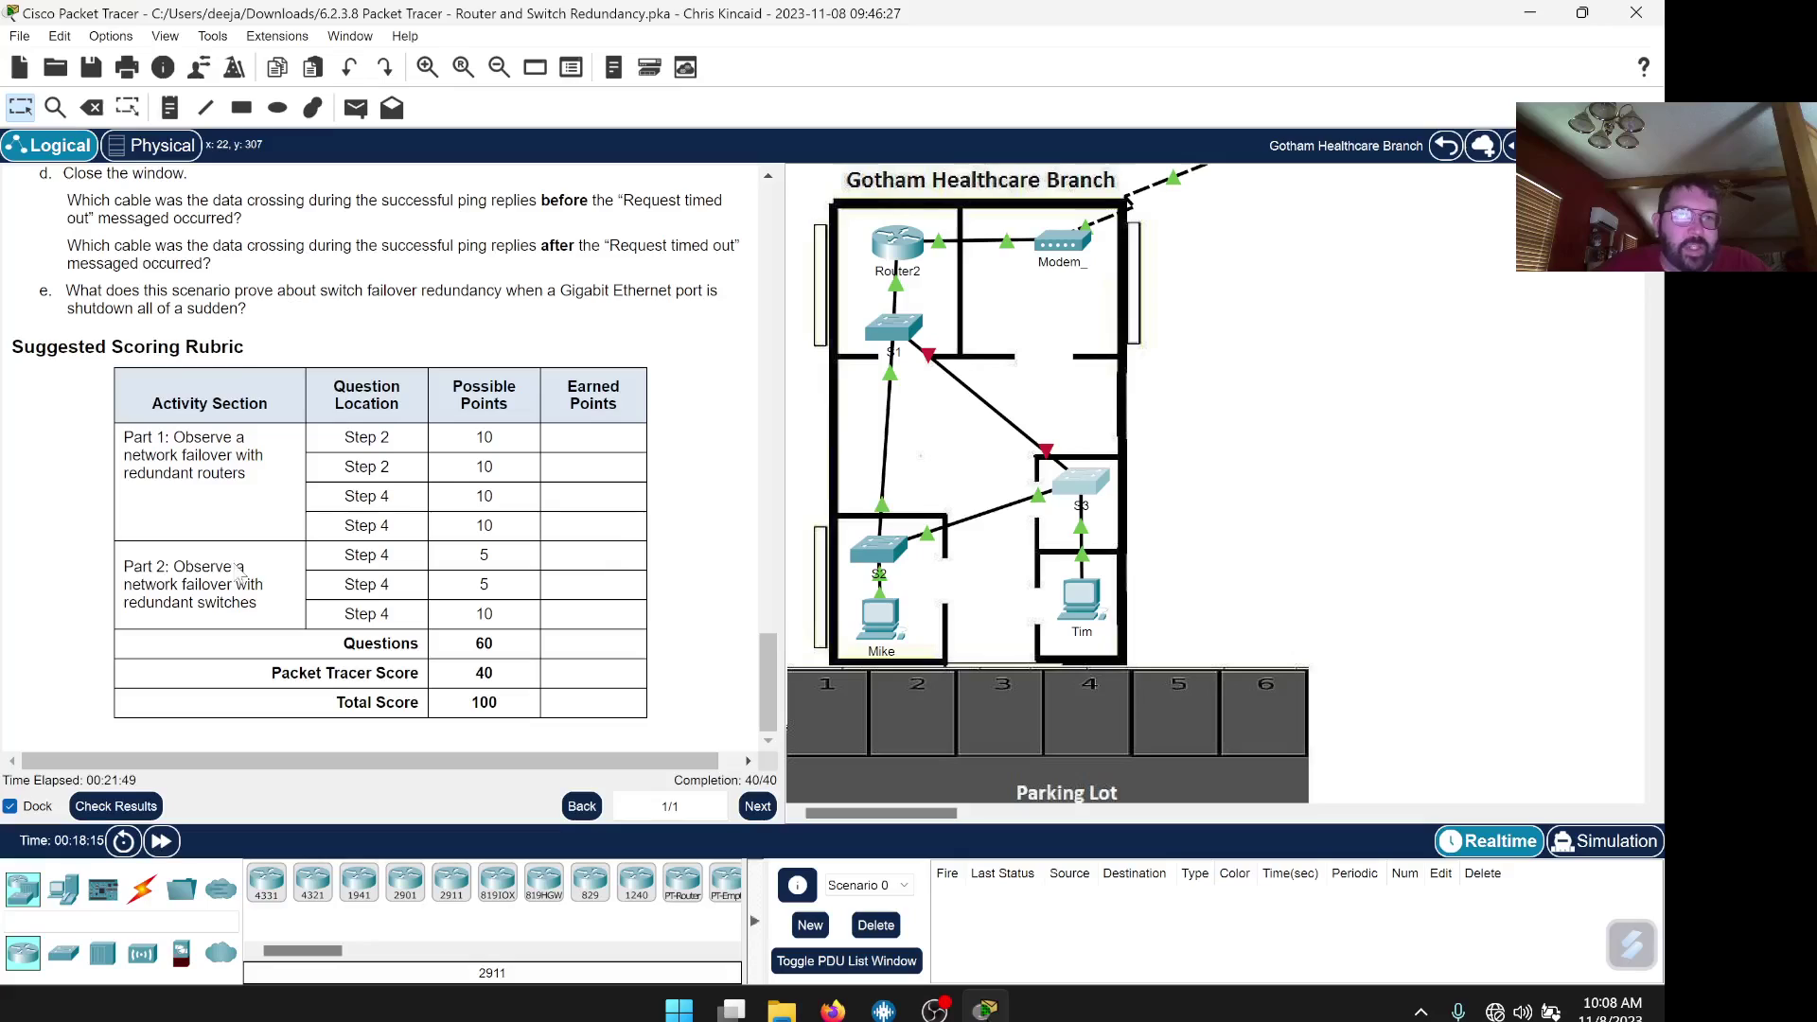
pyautogui.click(112, 808)
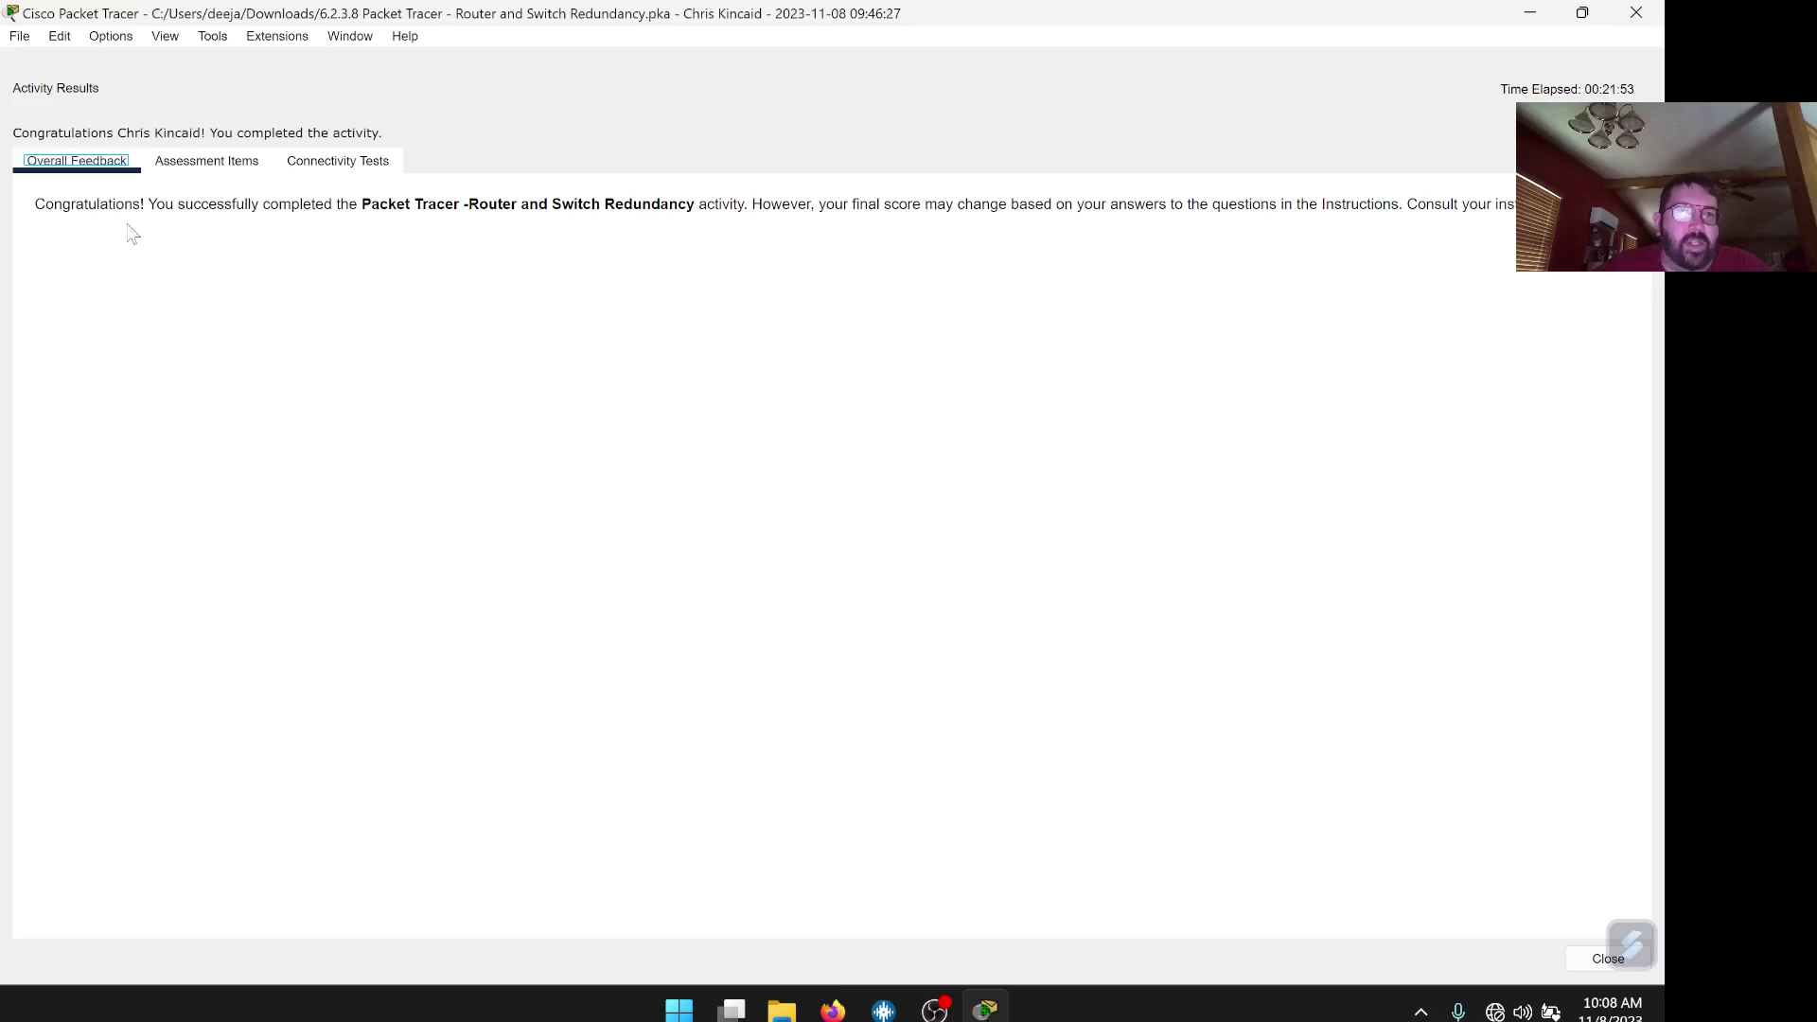
pyautogui.moveTo(35, 204); pyautogui.dragTo(1494, 213)
pyautogui.click(200, 164)
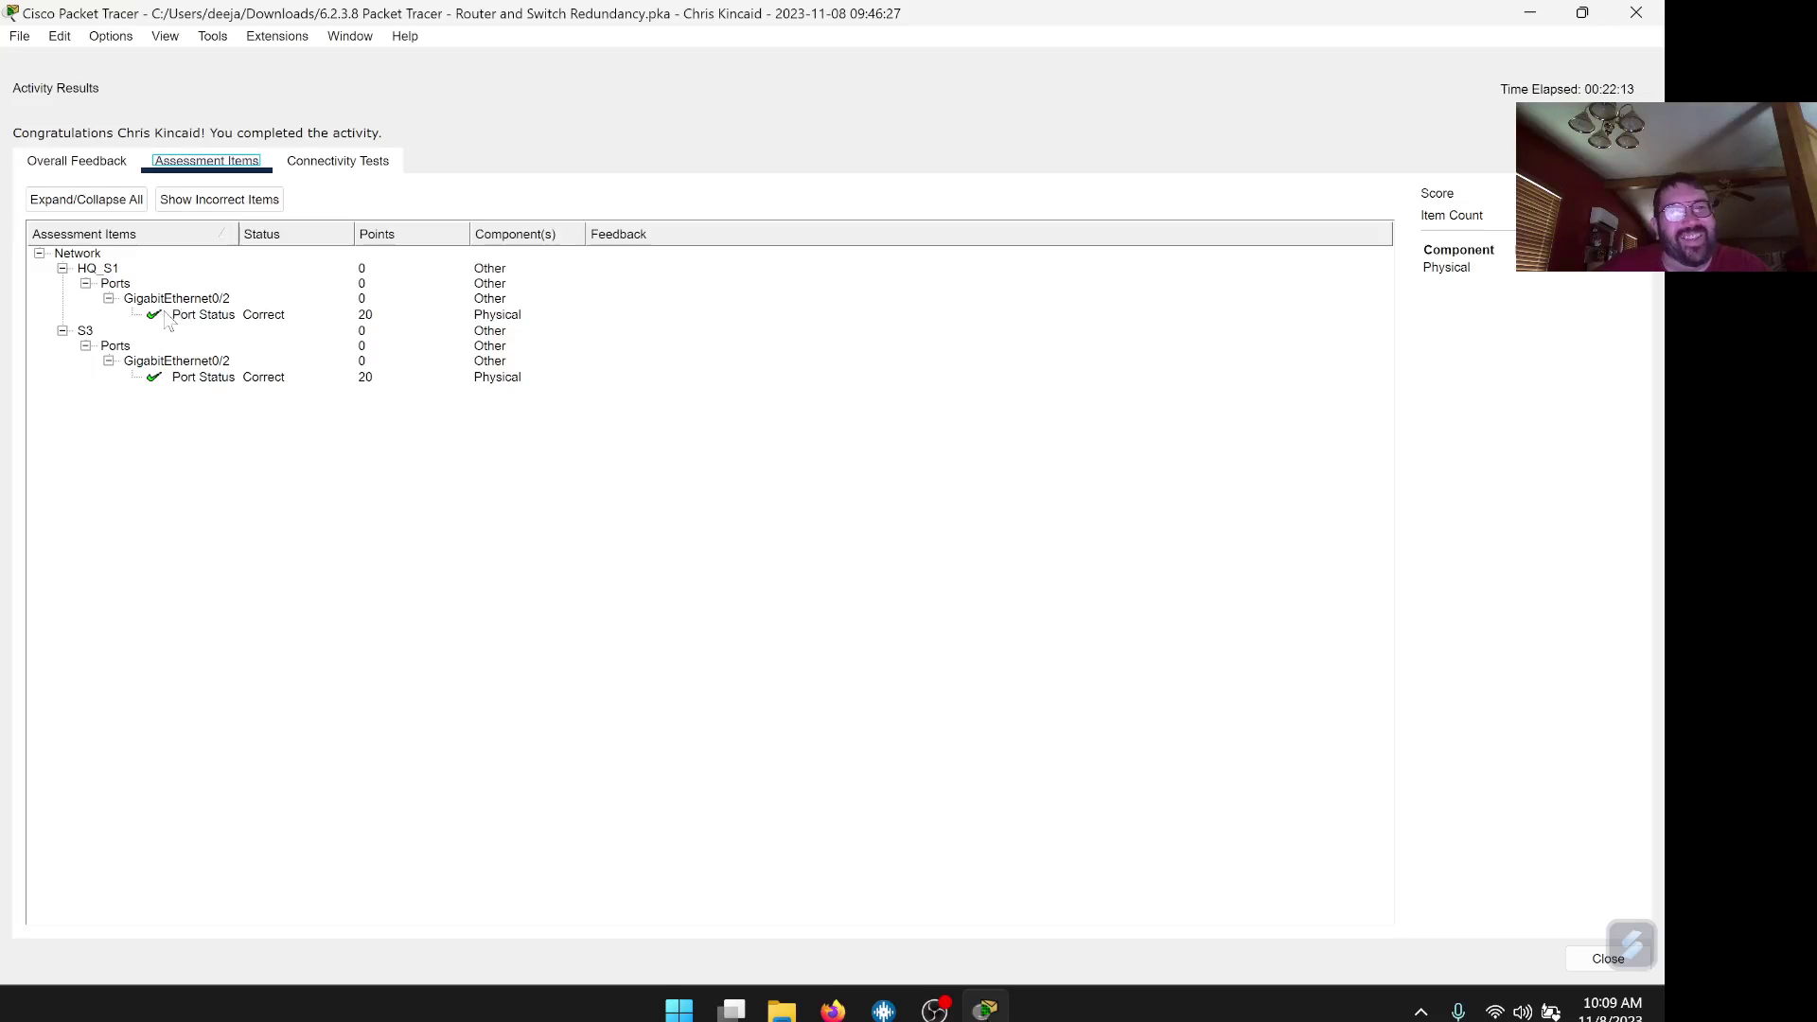
pyautogui.click(72, 163)
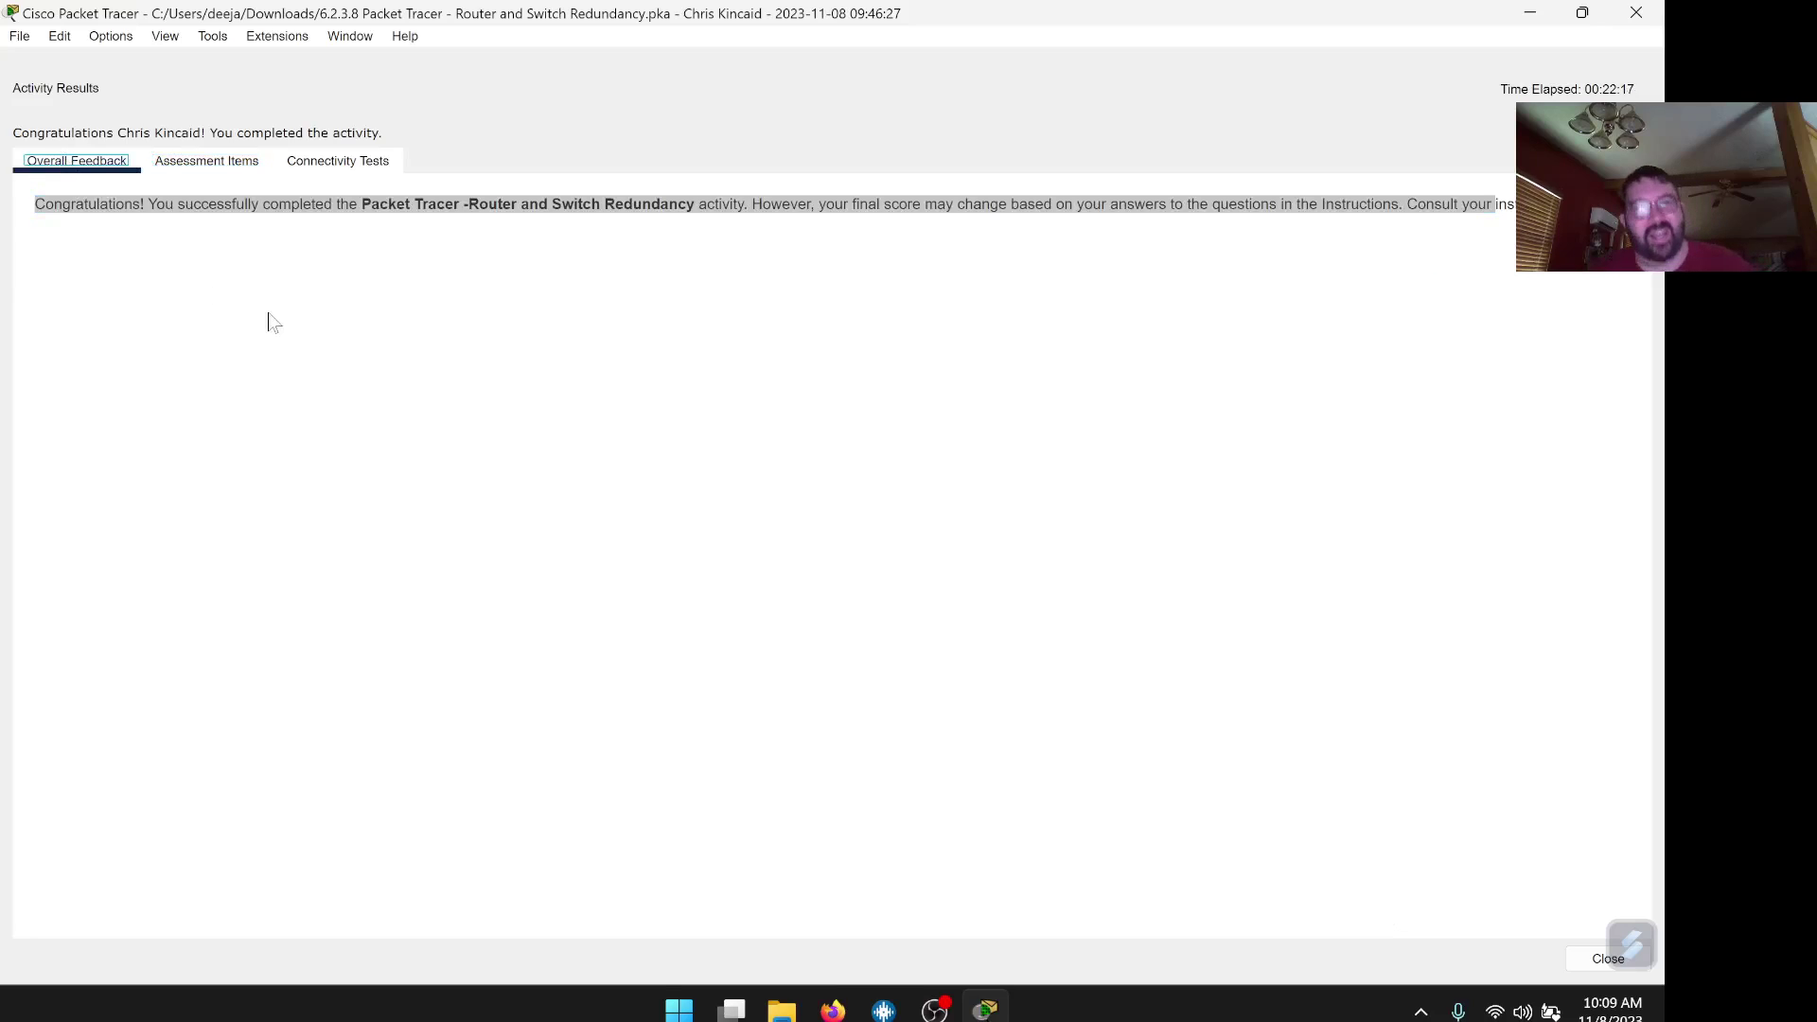
pyautogui.click(208, 163)
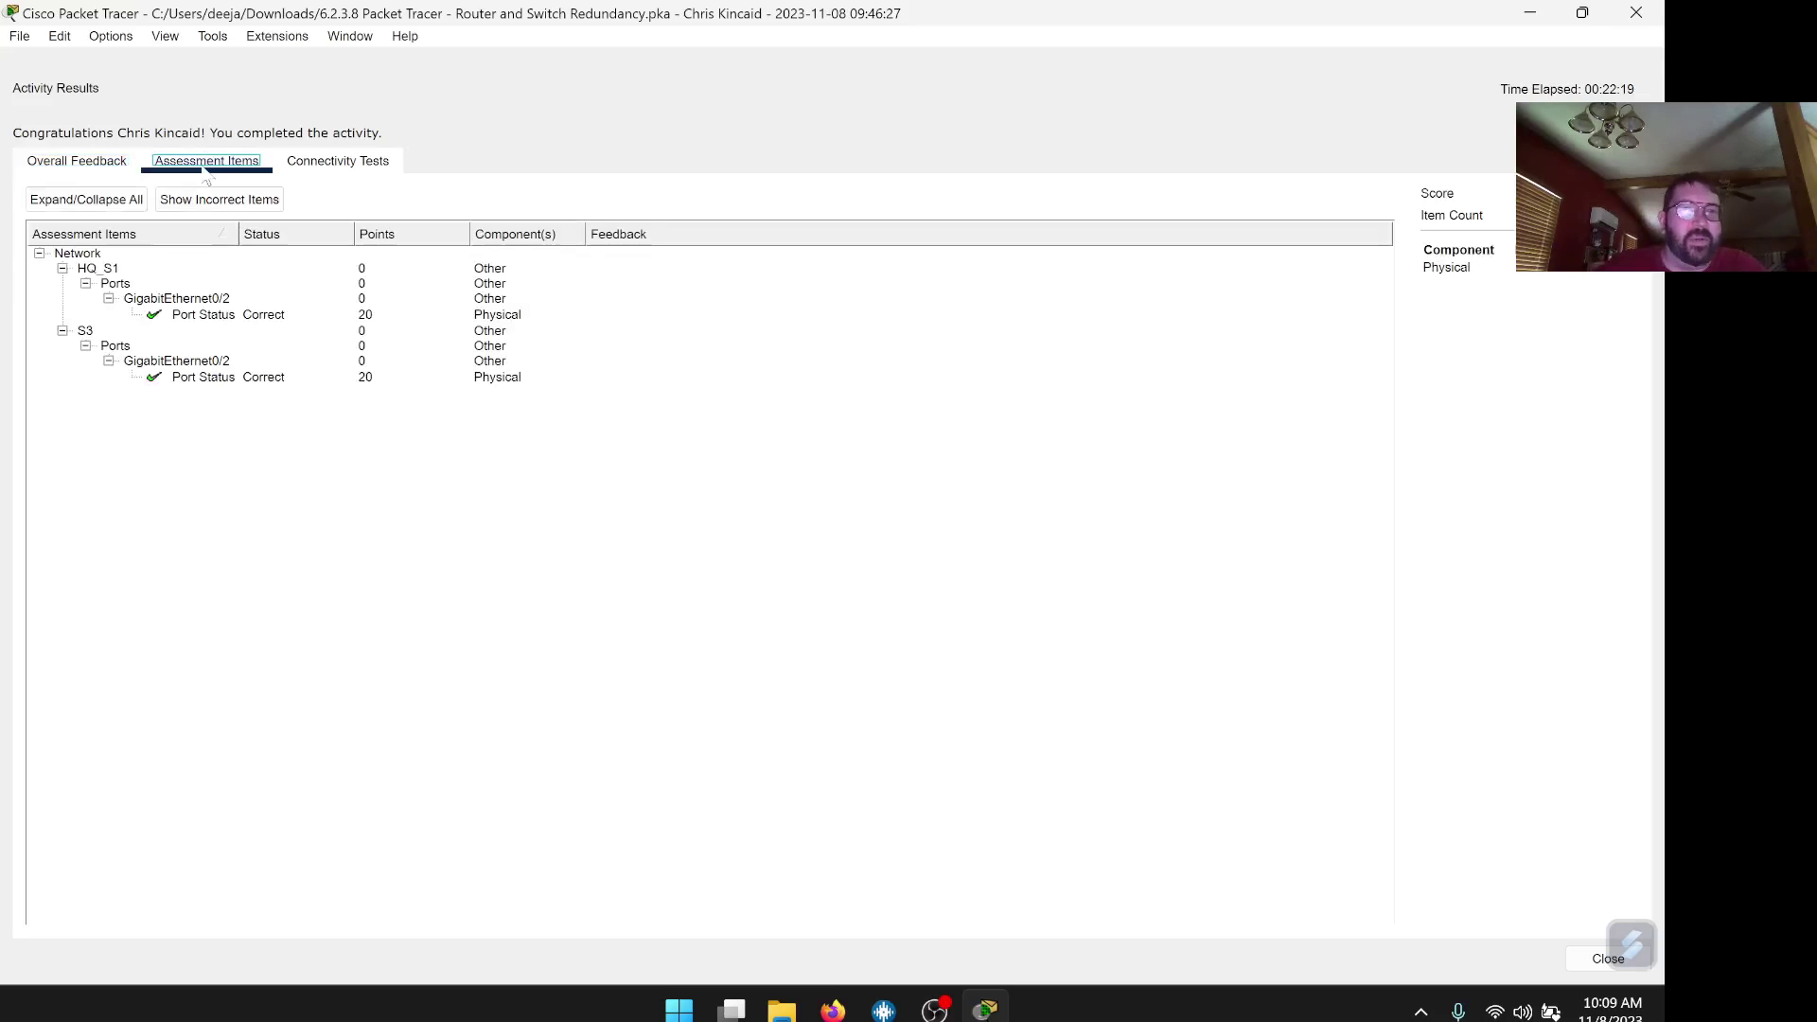
pyautogui.click(69, 167)
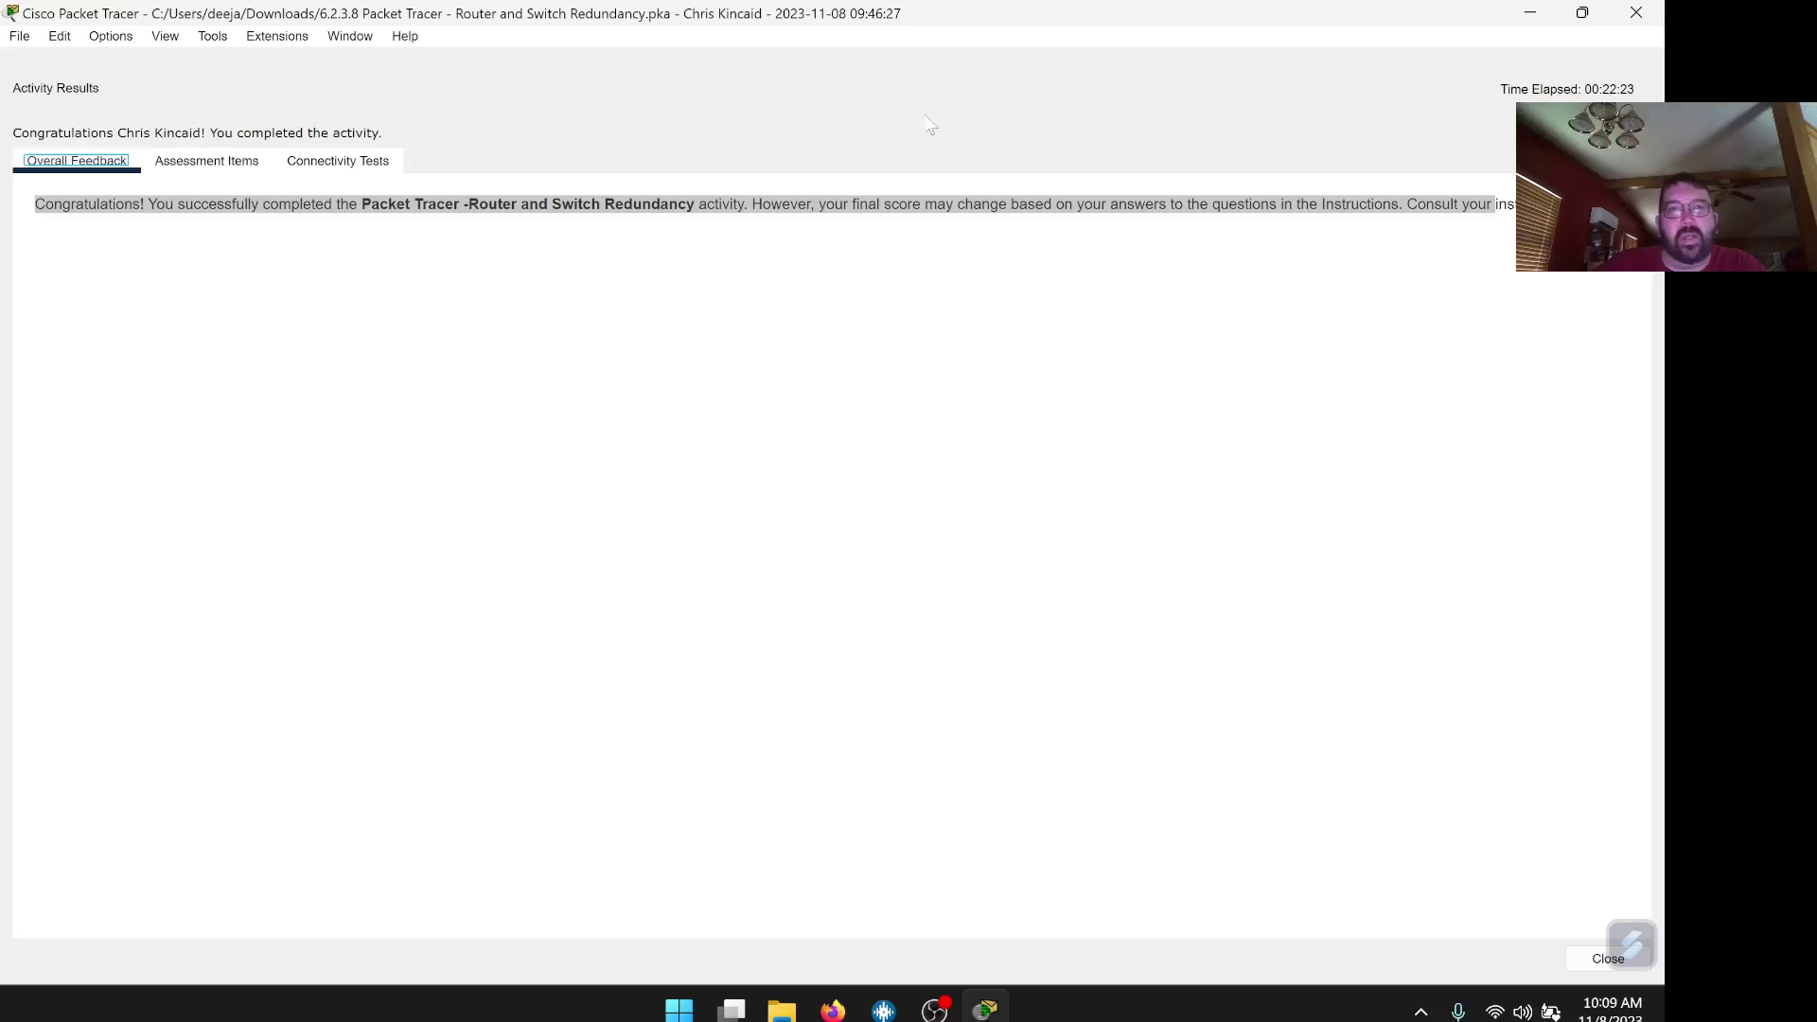
# Reduce the maximized window to a smaller floating size and close the activity results.
pyautogui.click(1582, 12)
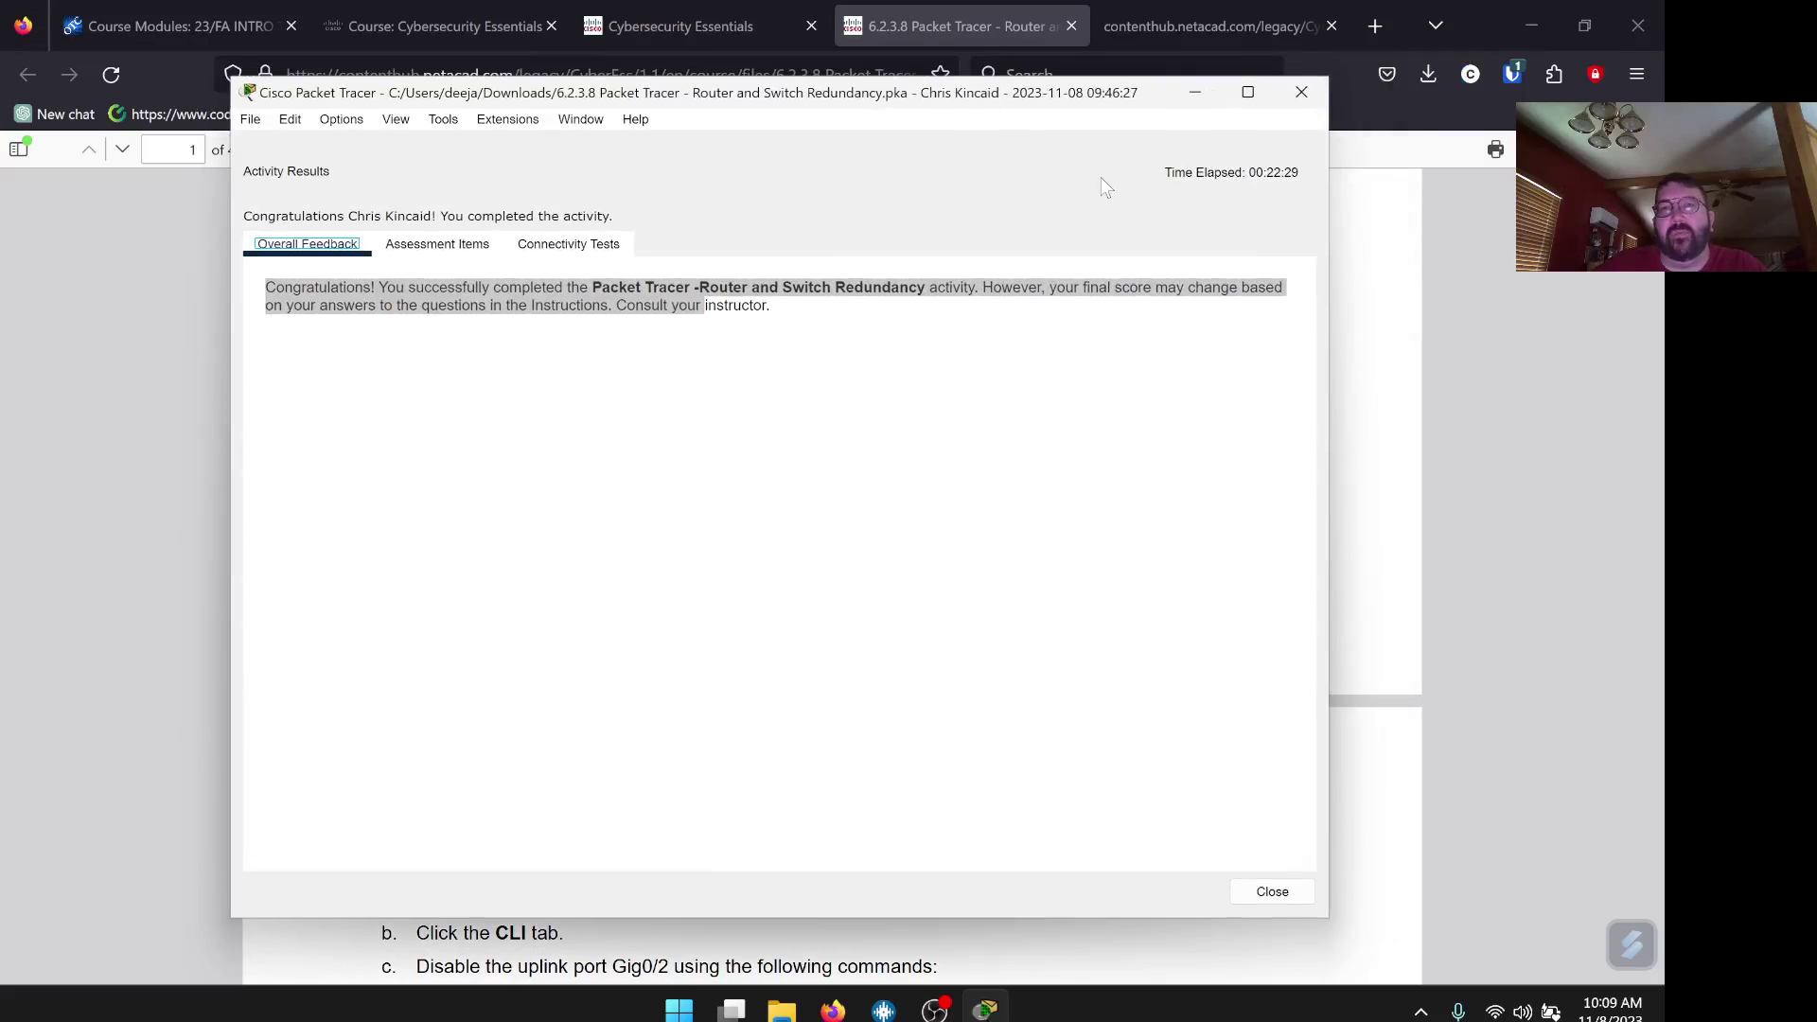
pyautogui.moveTo(1038, 98); pyautogui.dragTo(971, 96)
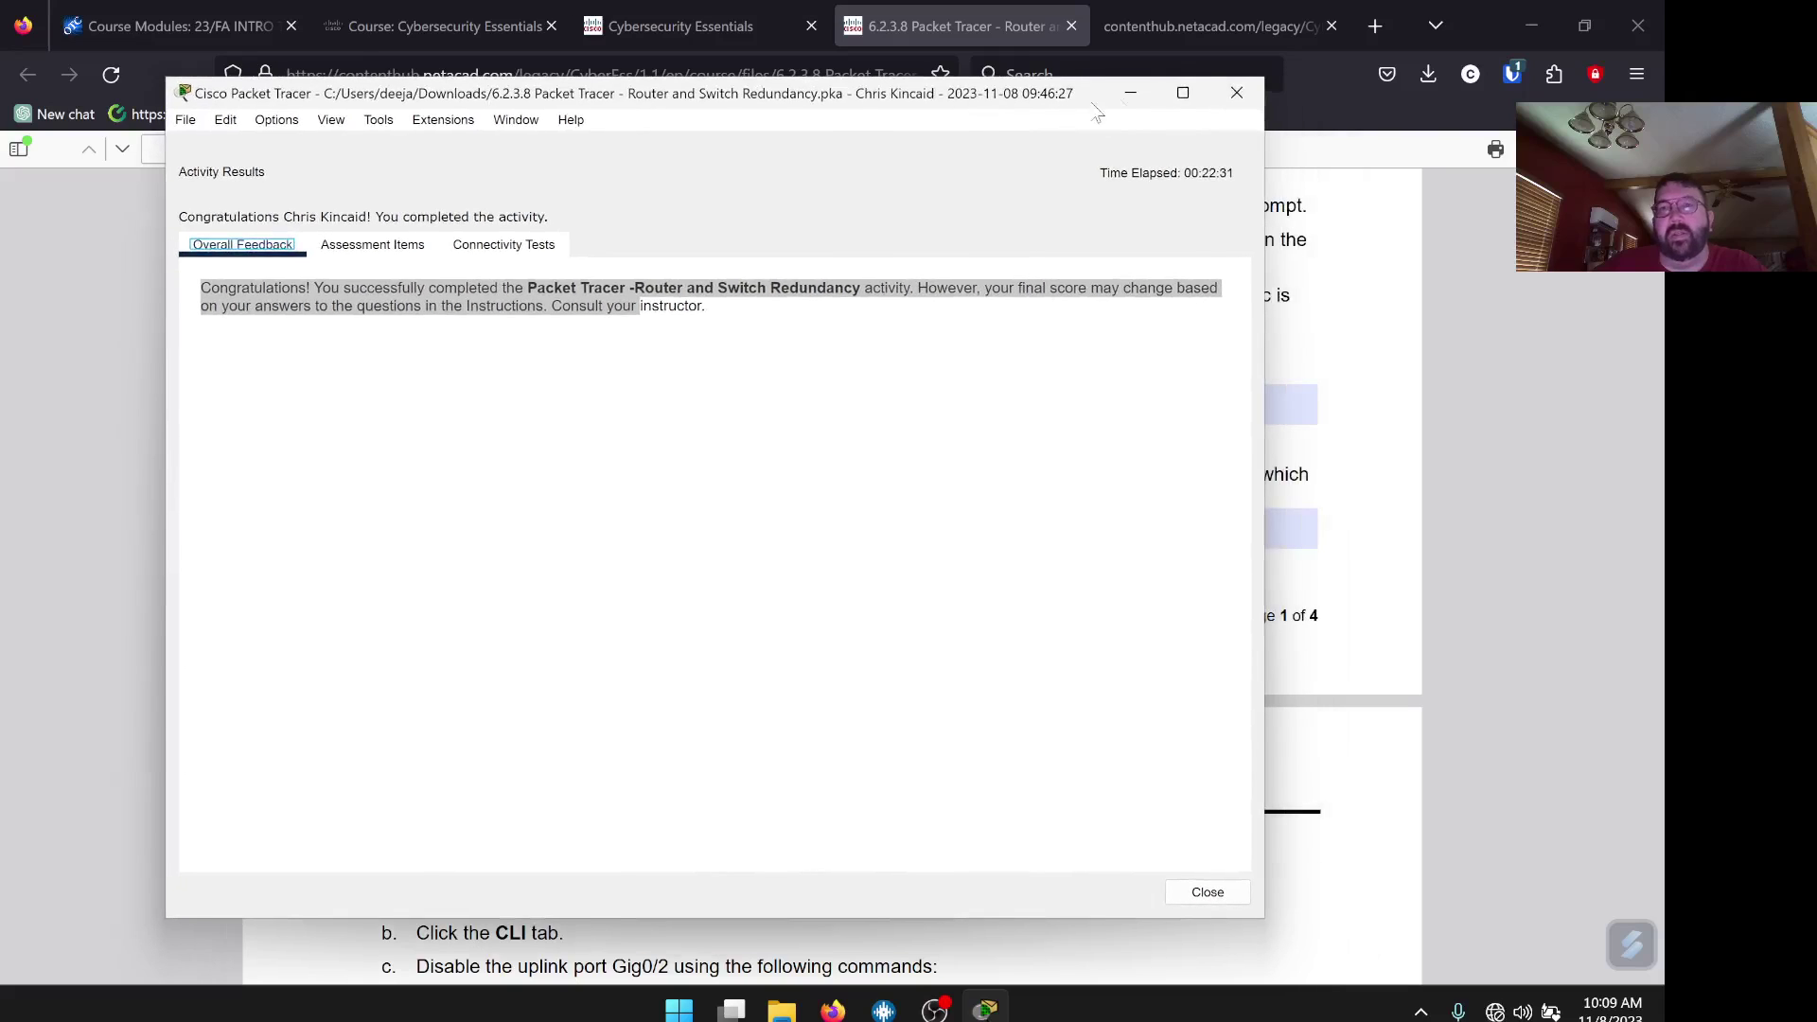
pyautogui.click(1235, 93)
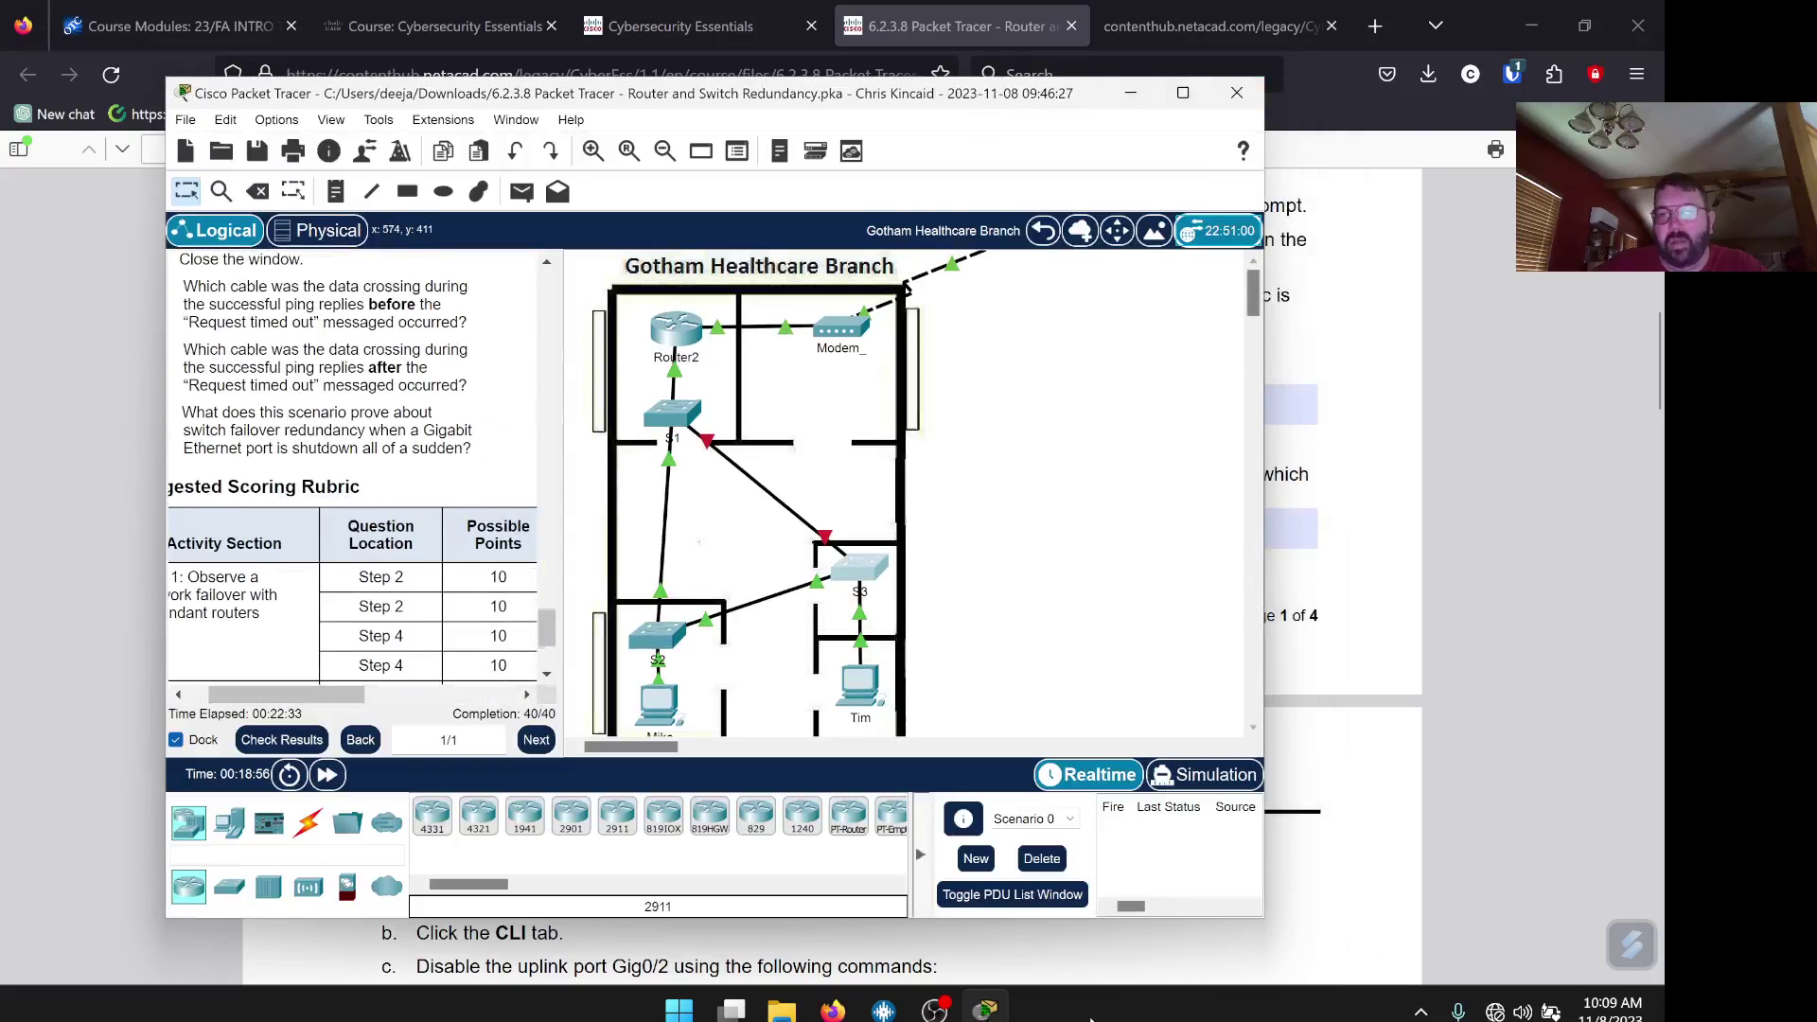